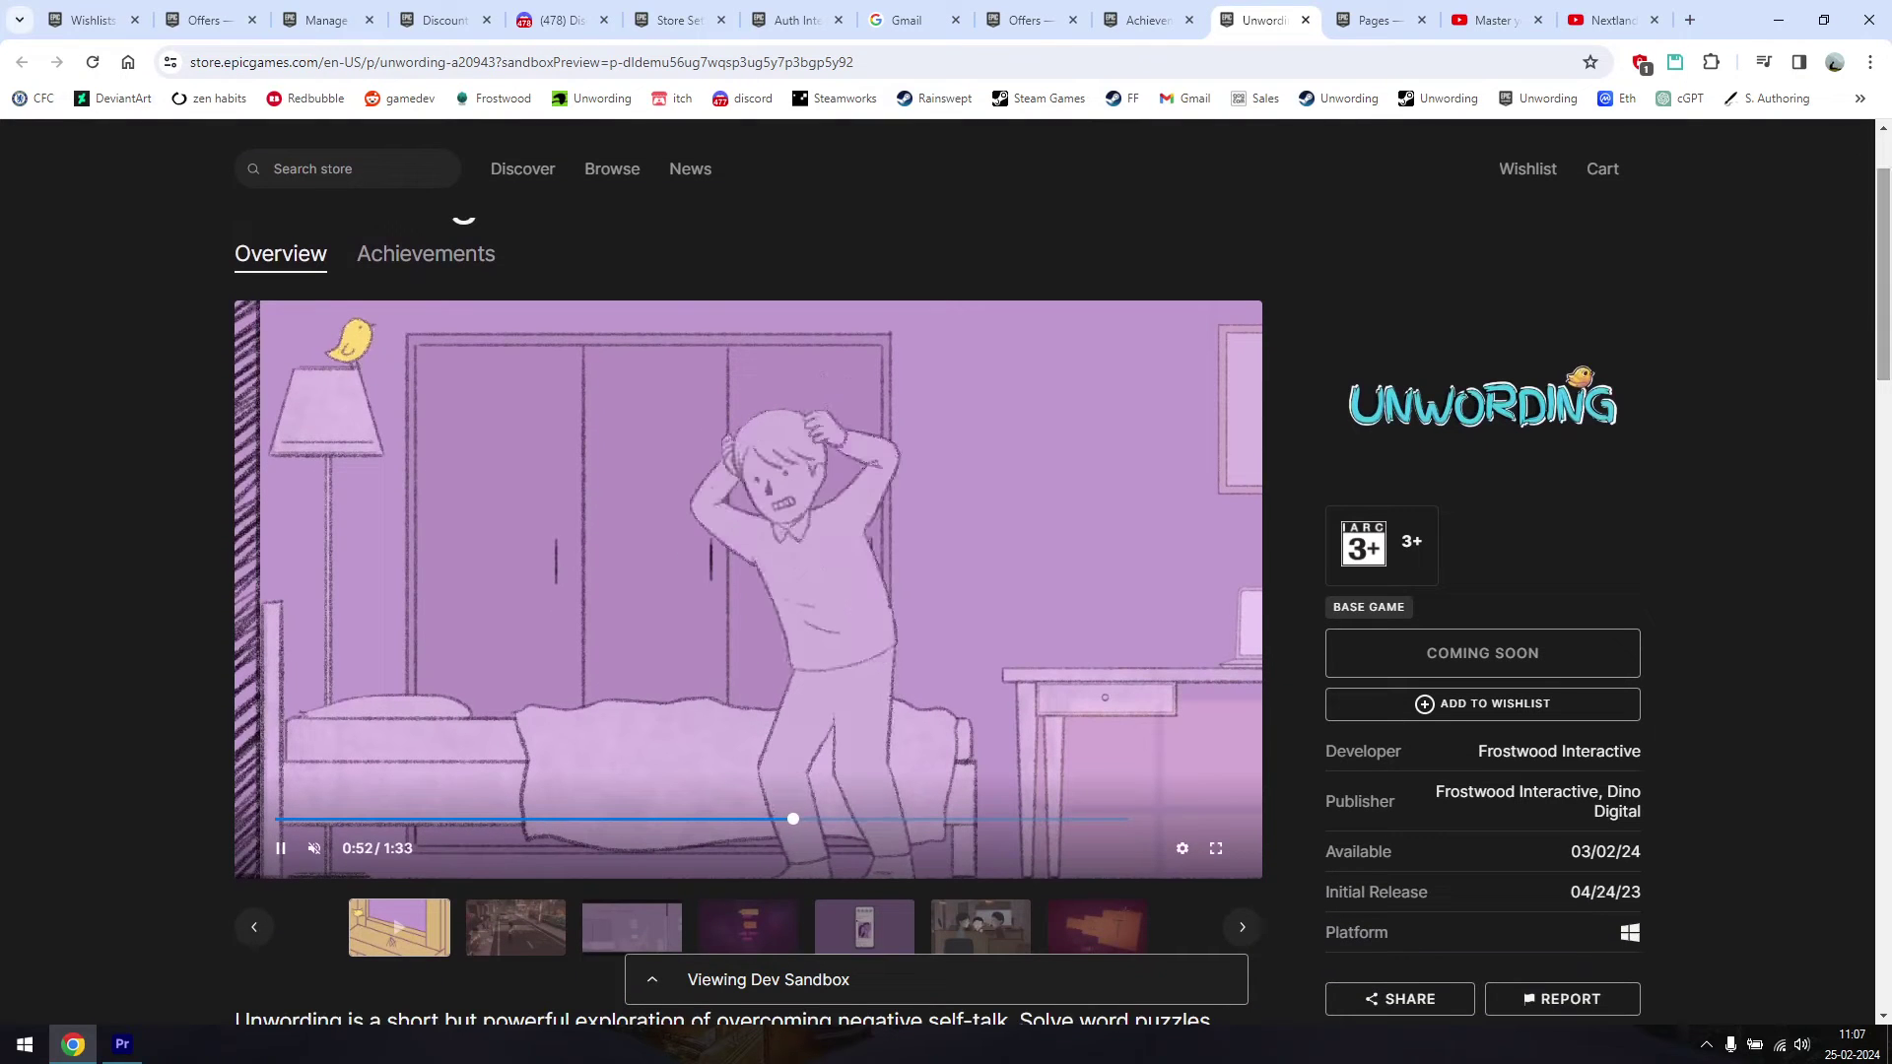
- Open the Unwording offer's moderator feedback and read the general comments about supporting achievements
{"action": "left_click", "coordinate": [1025, 19]}
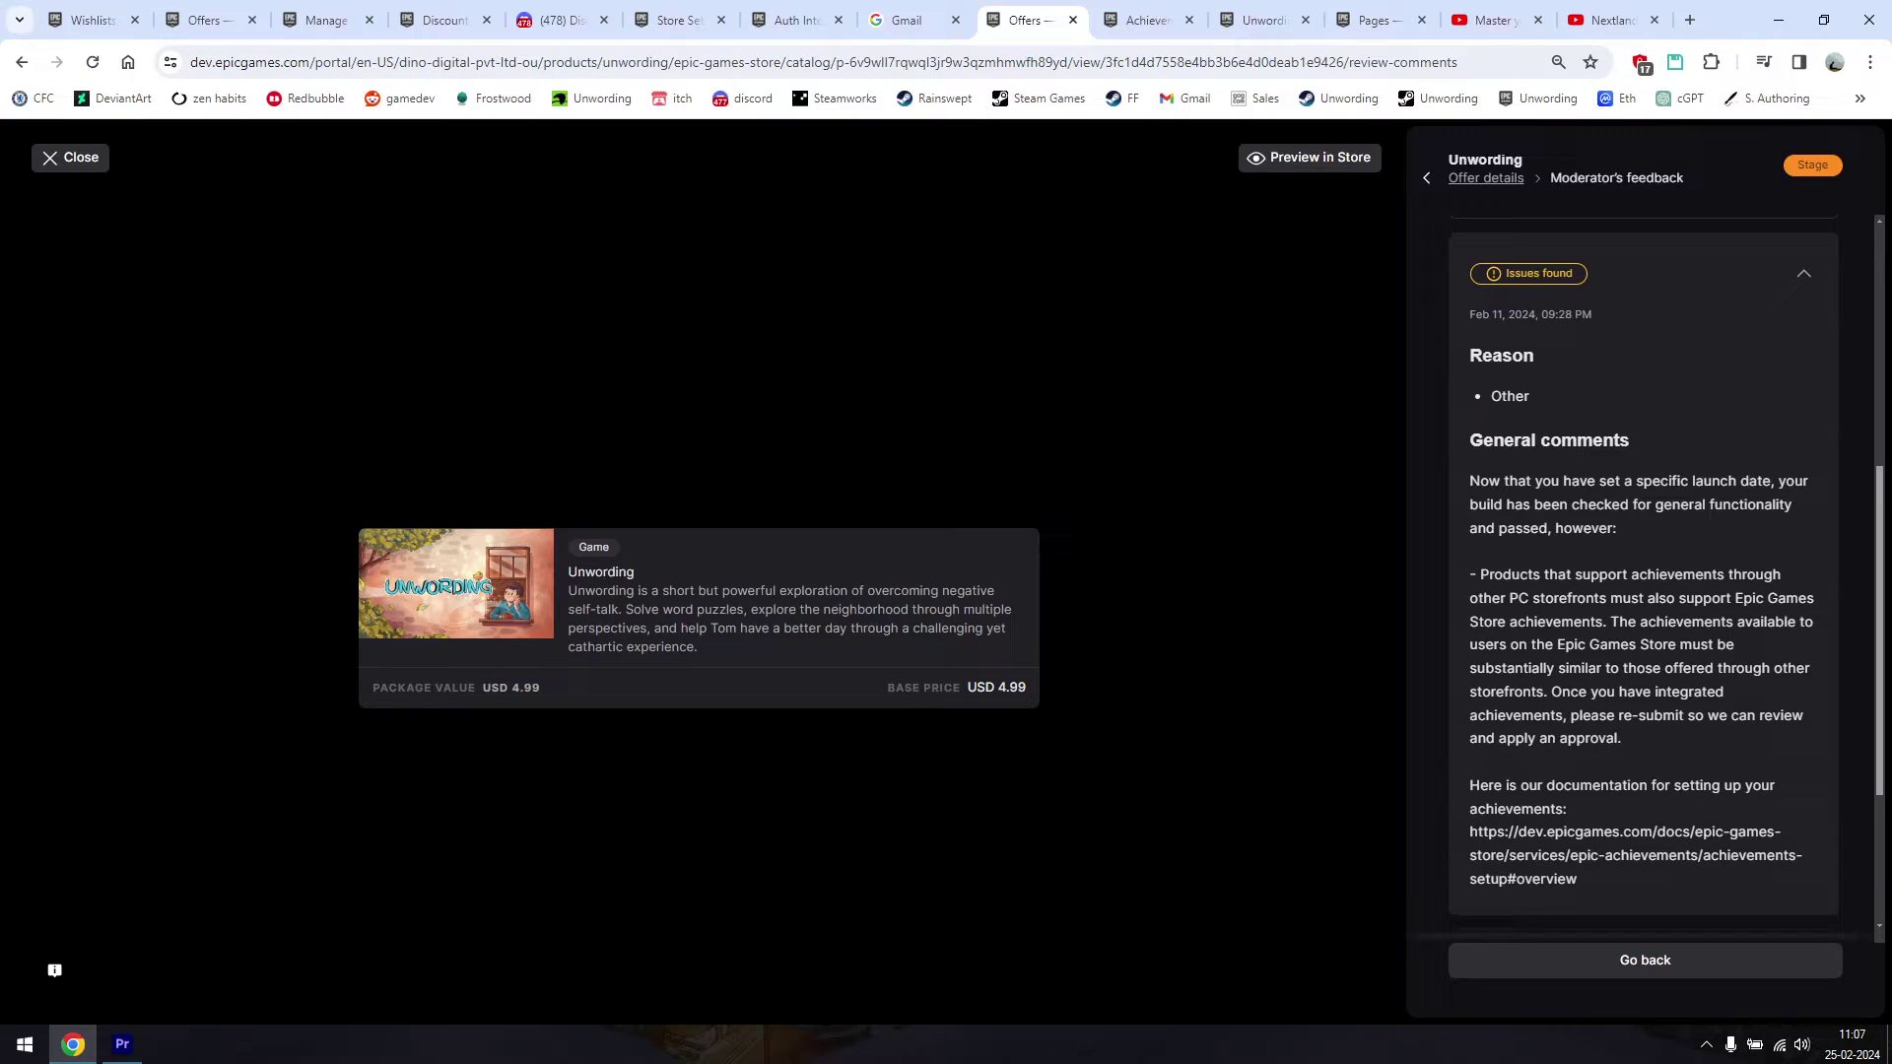
{"action": "mouse_move", "coordinate": [1609, 597]}
{"action": "left_mouse_down"}
{"action": "mouse_move", "coordinate": [1768, 598]}
{"action": "mouse_move", "coordinate": [1604, 598]}
{"action": "mouse_move", "coordinate": [1572, 621]}
{"action": "mouse_move", "coordinate": [1607, 621]}
{"action": "left_mouse_up"}
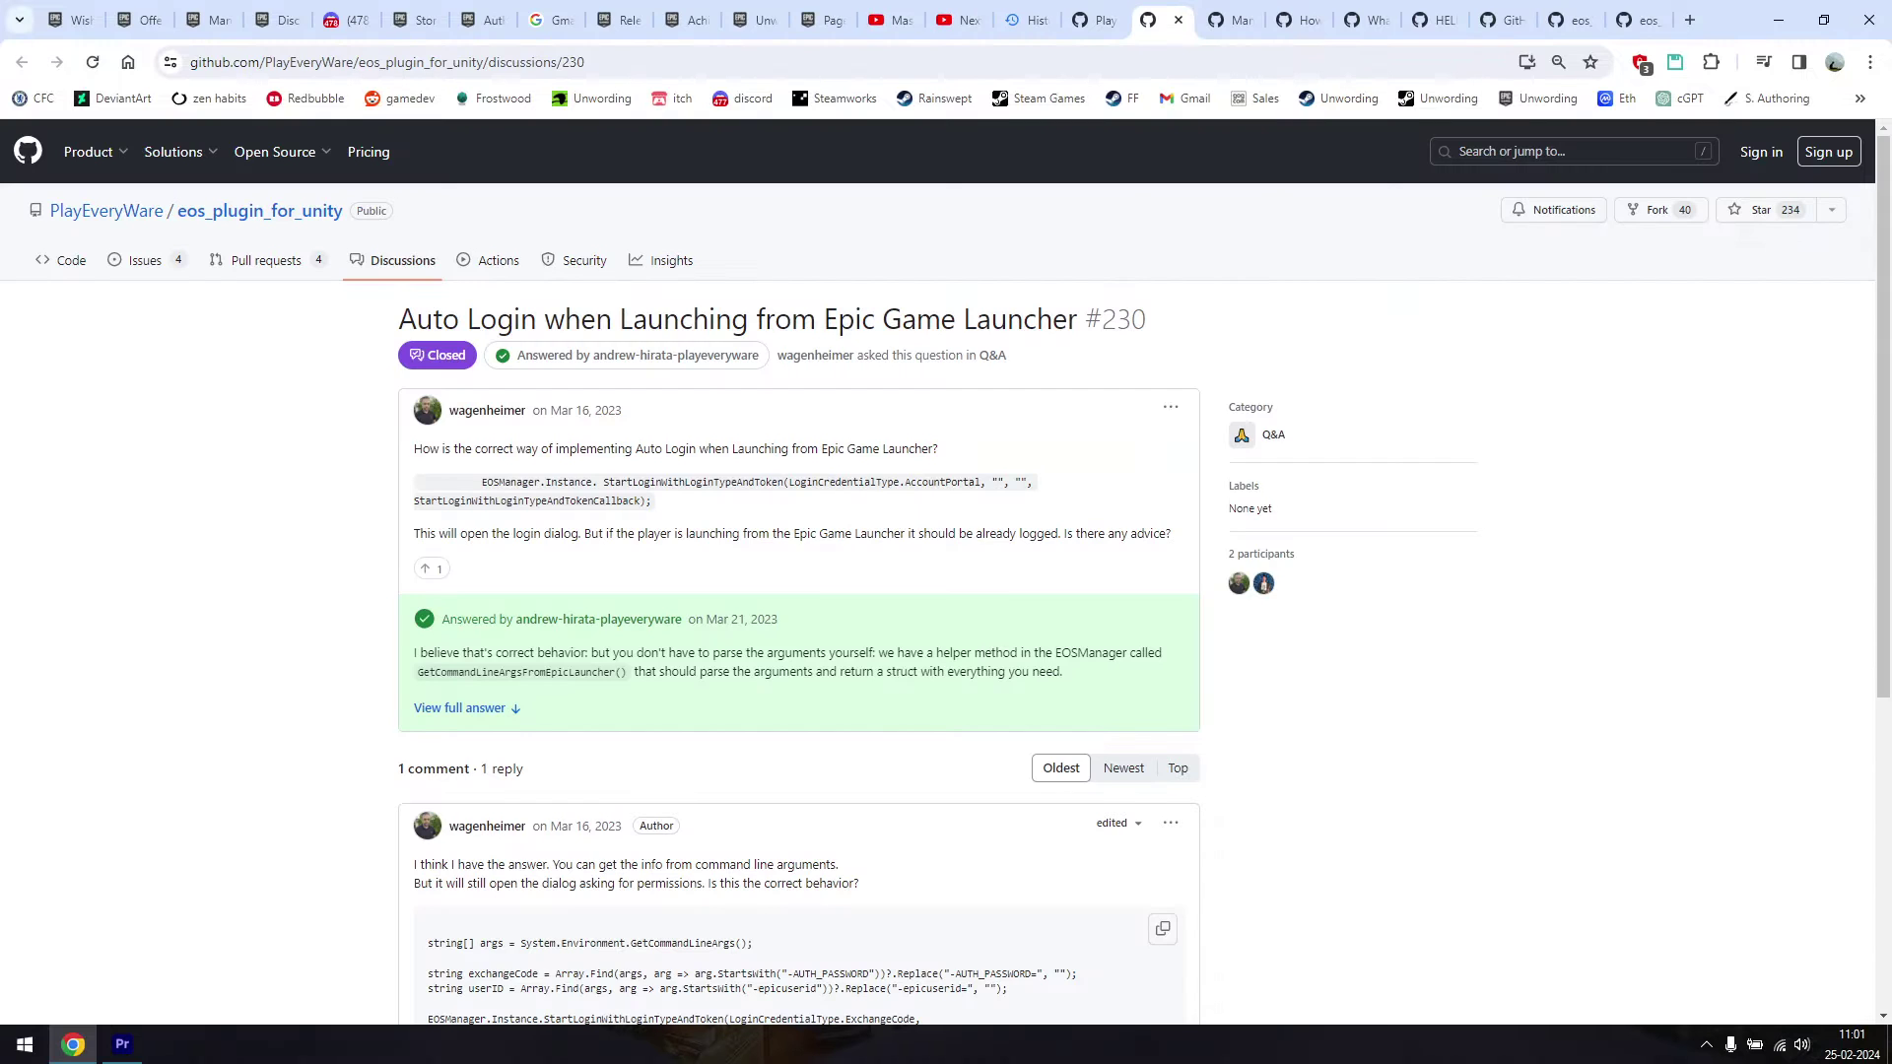
- Look through the eos_plugin_for_unity GitHub discussions on auto login and unlocking achievements manually
{"action": "key", "text": "ctrl+Tab"}
{"action": "key", "text": "ctrl+Tab"}
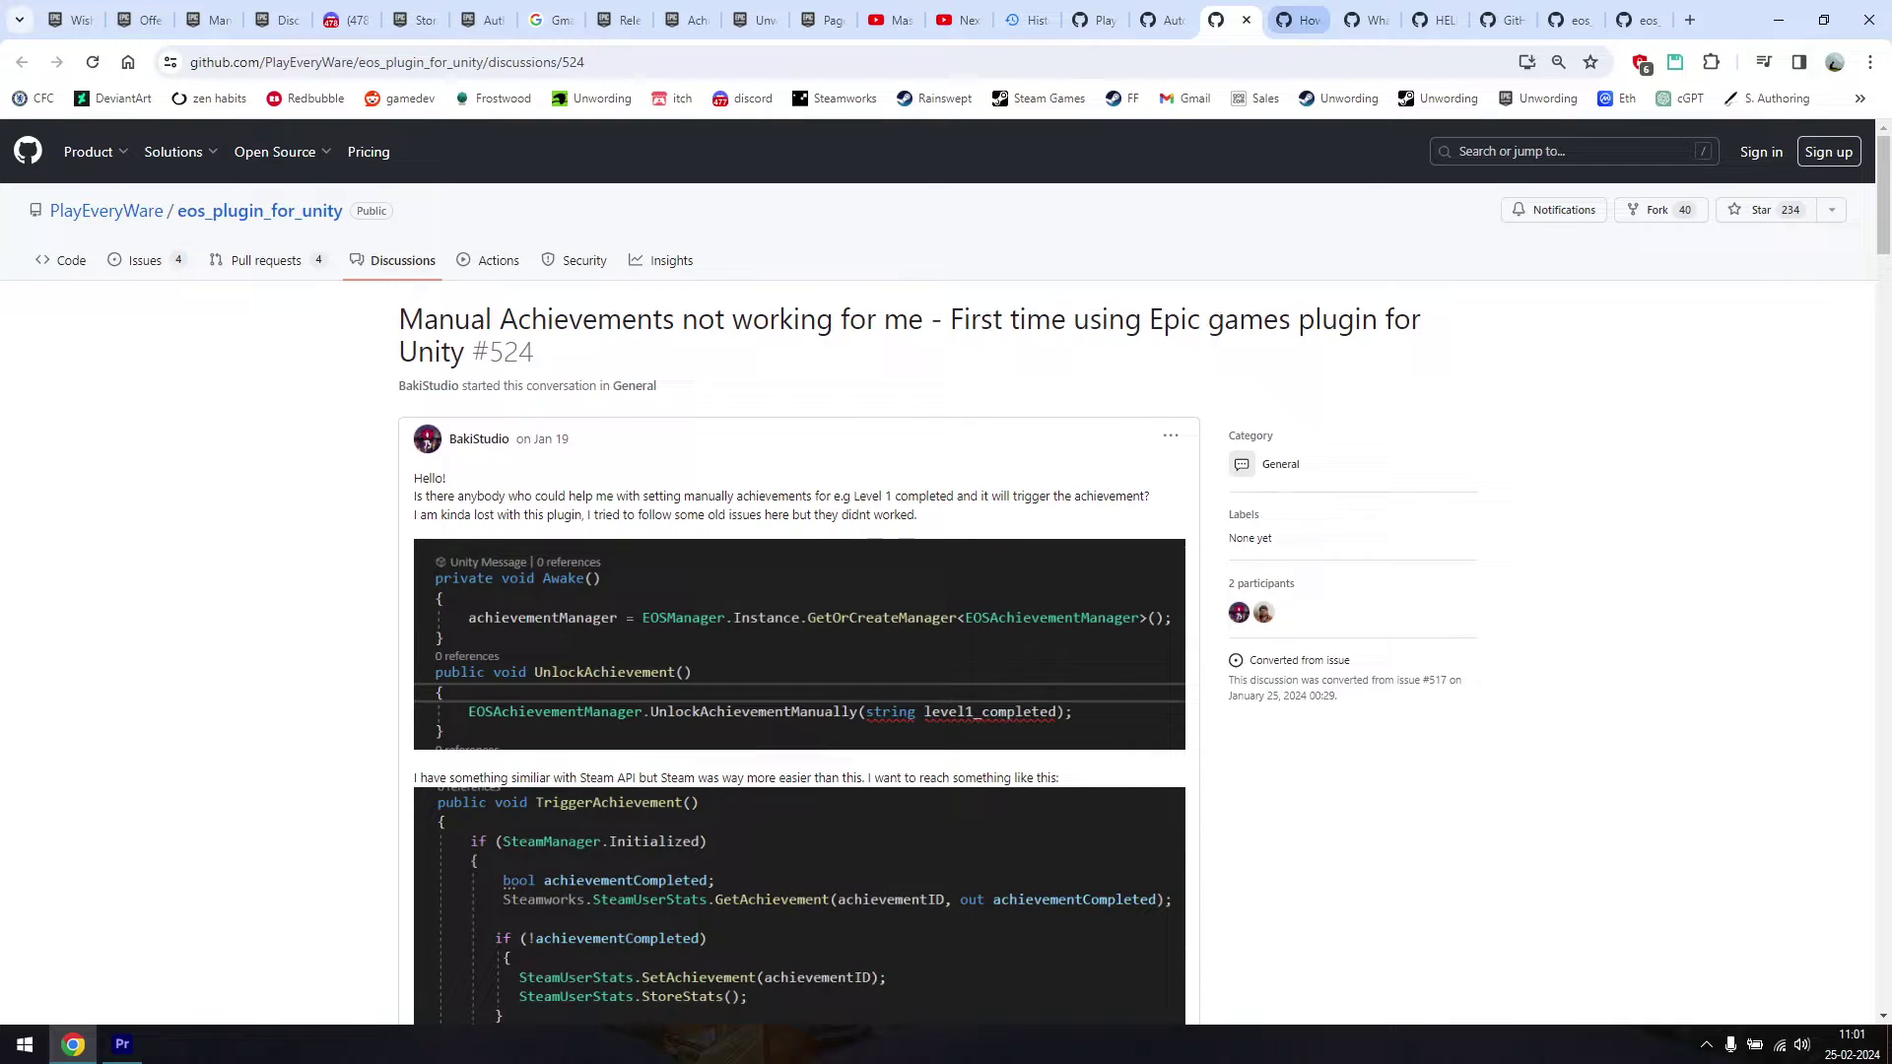
{"action": "key", "text": "ctrl+Tab"}
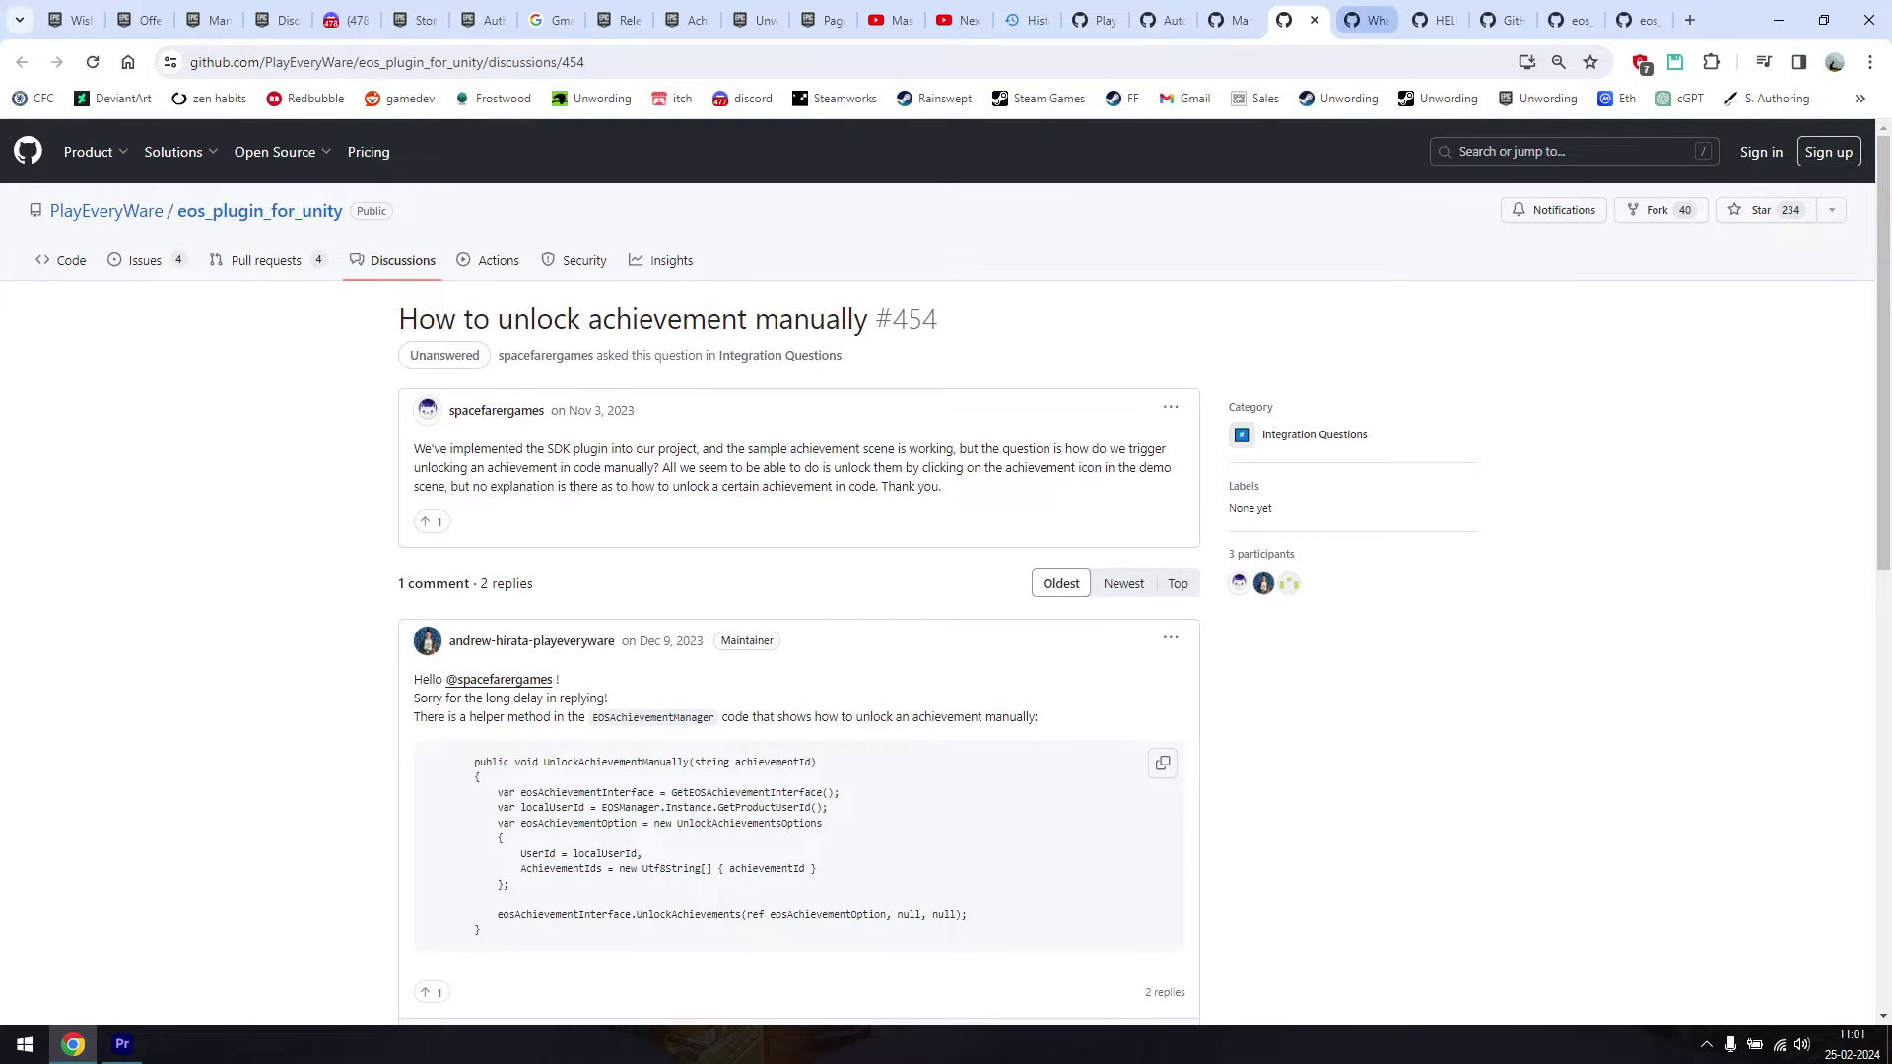
{"action": "key", "text": "ctrl+Tab"}
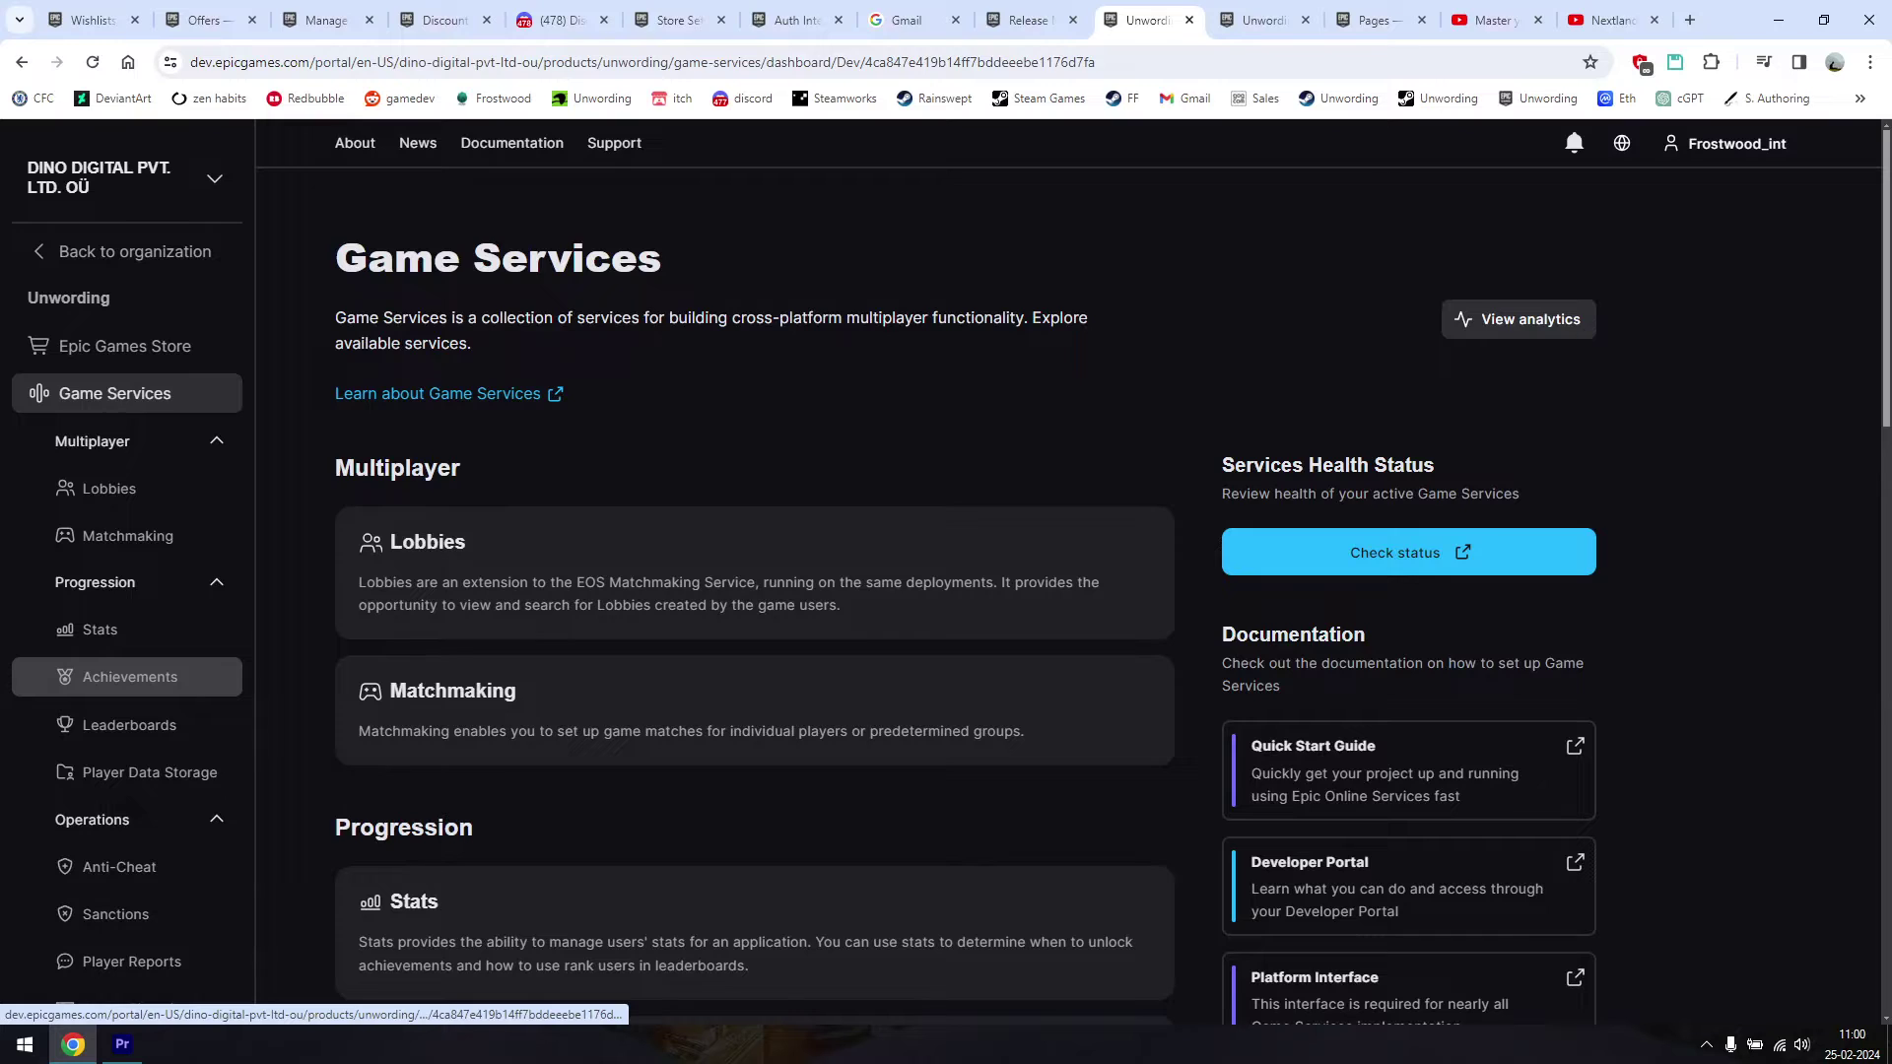
- Open the Achievements page of Unwording's Game Services and look through the achievement list for the Dev deployment
{"action": "left_click", "coordinate": [129, 677]}
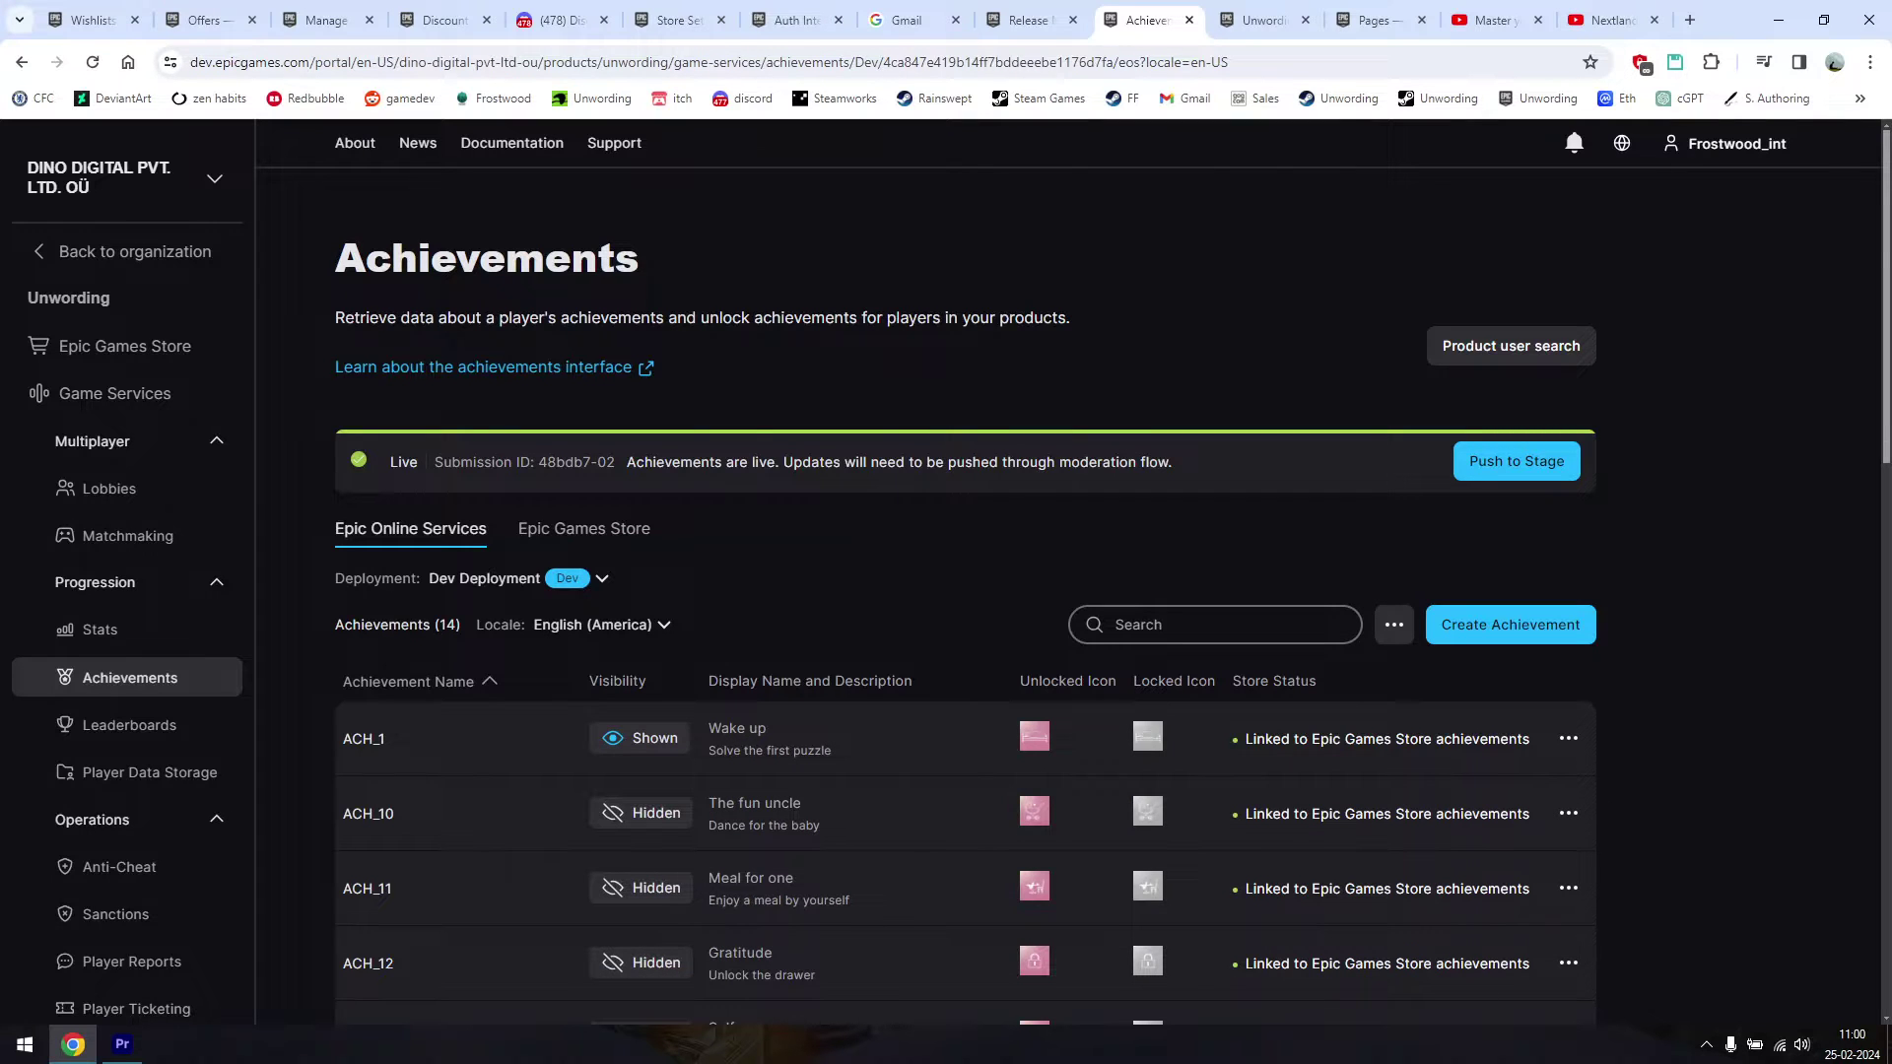
{"action": "scroll", "coordinate": [946, 571], "scroll_direction": "down", "scroll_amount": 5}
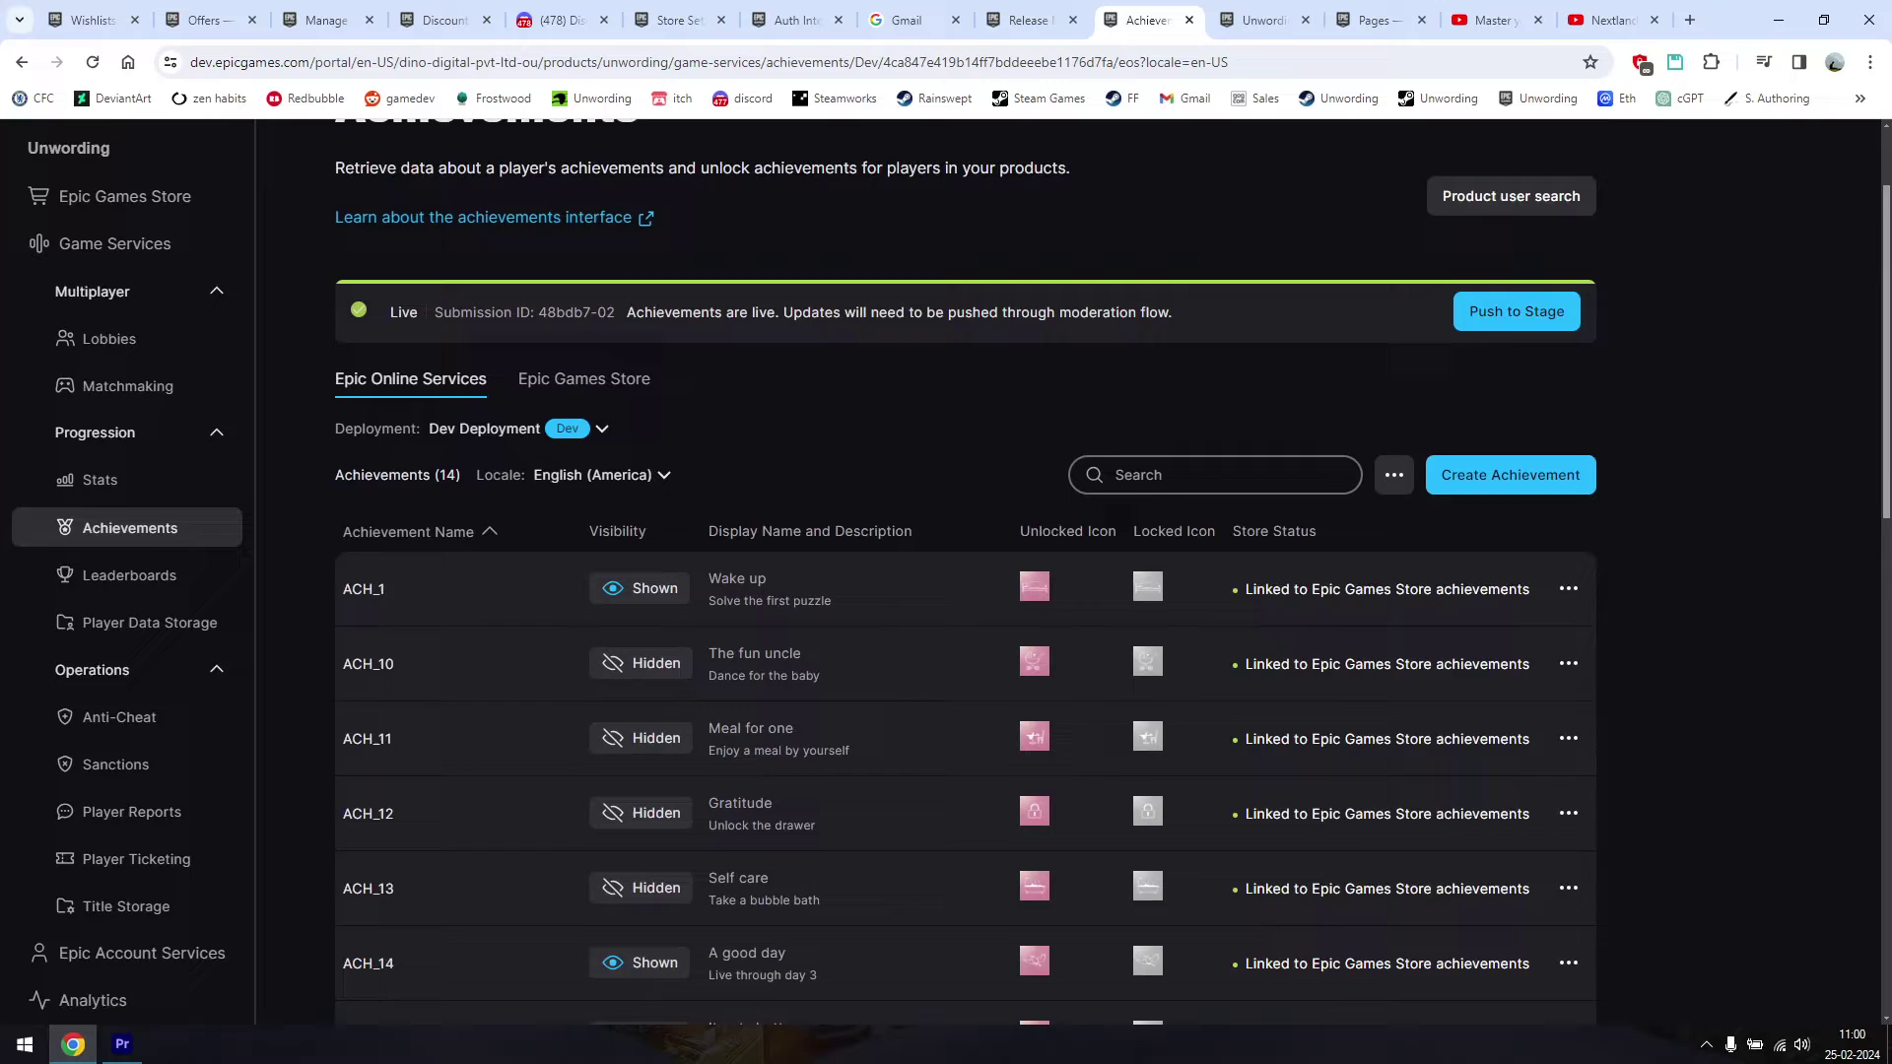
{"action": "scroll", "coordinate": [946, 571], "scroll_direction": "down", "scroll_amount": 3}
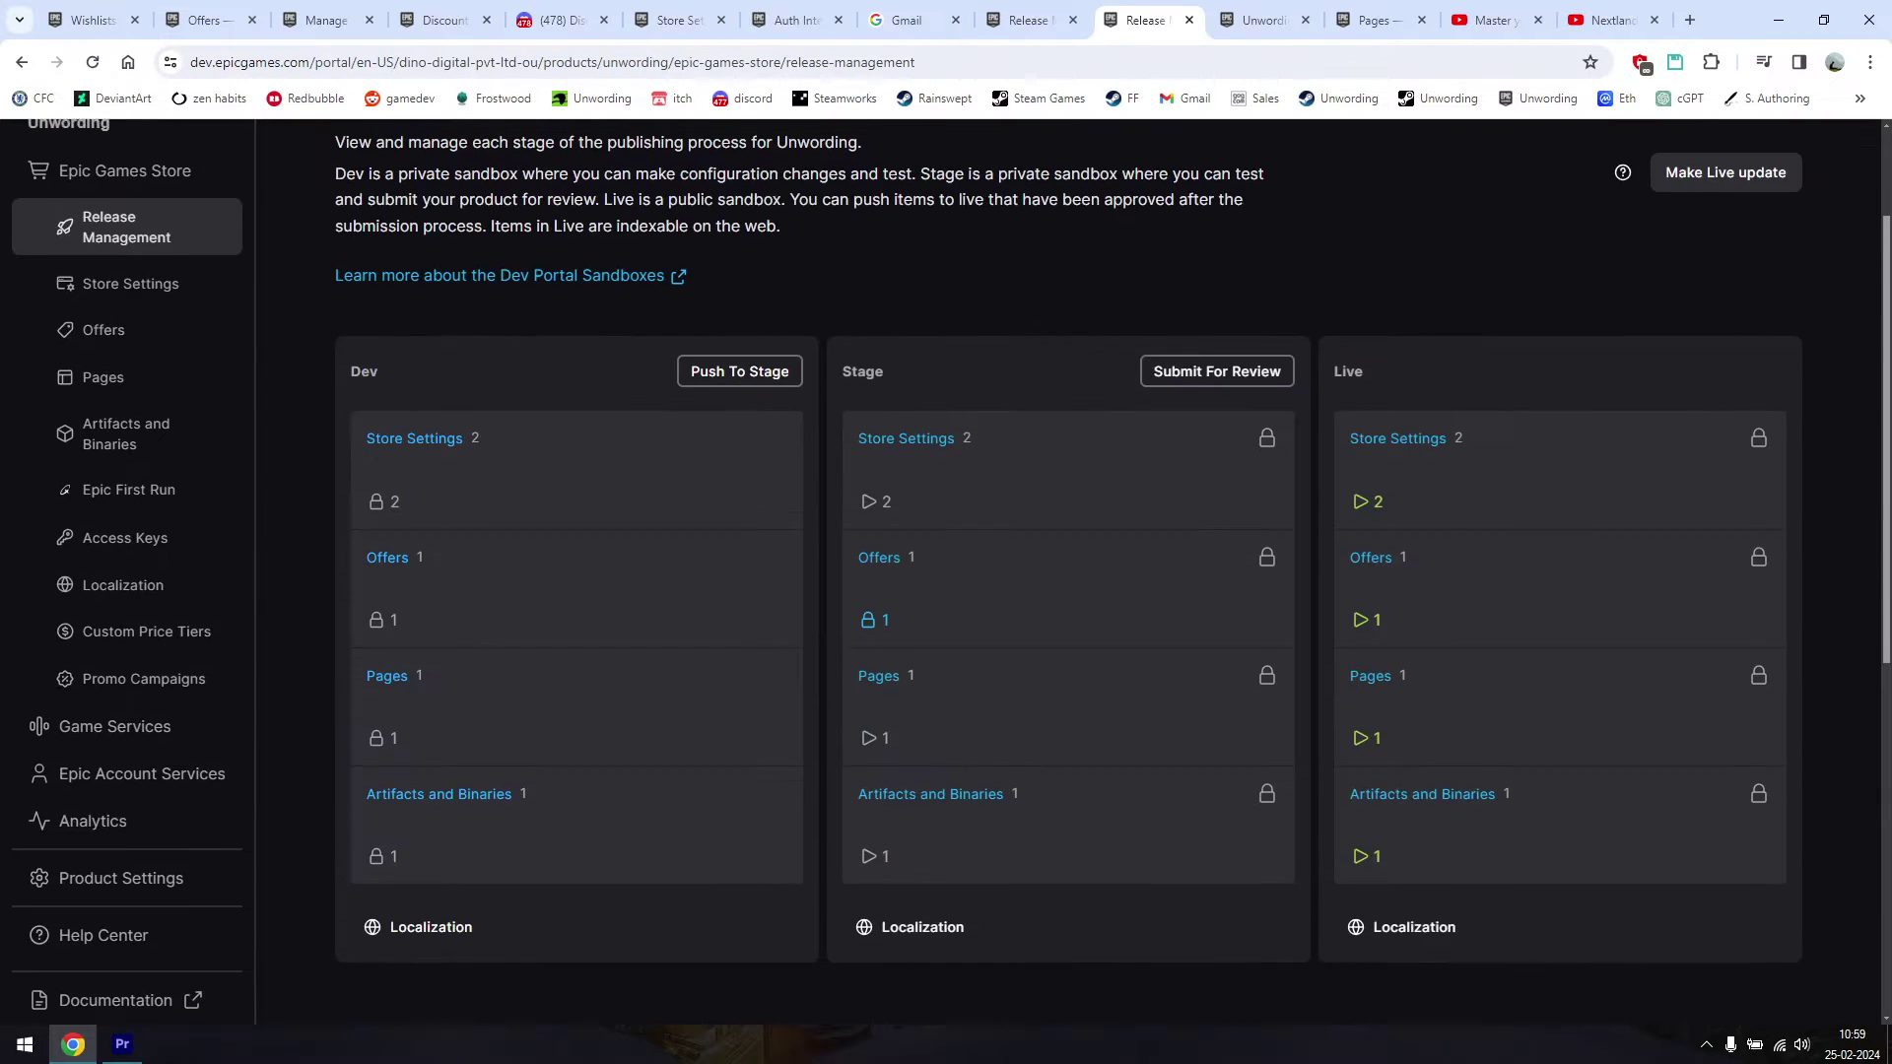
- Open the Unwording artifact in the Dev sandbox, check its active binaries, and close it
{"action": "scroll", "coordinate": [946, 572], "scroll_direction": "up", "scroll_amount": 1}
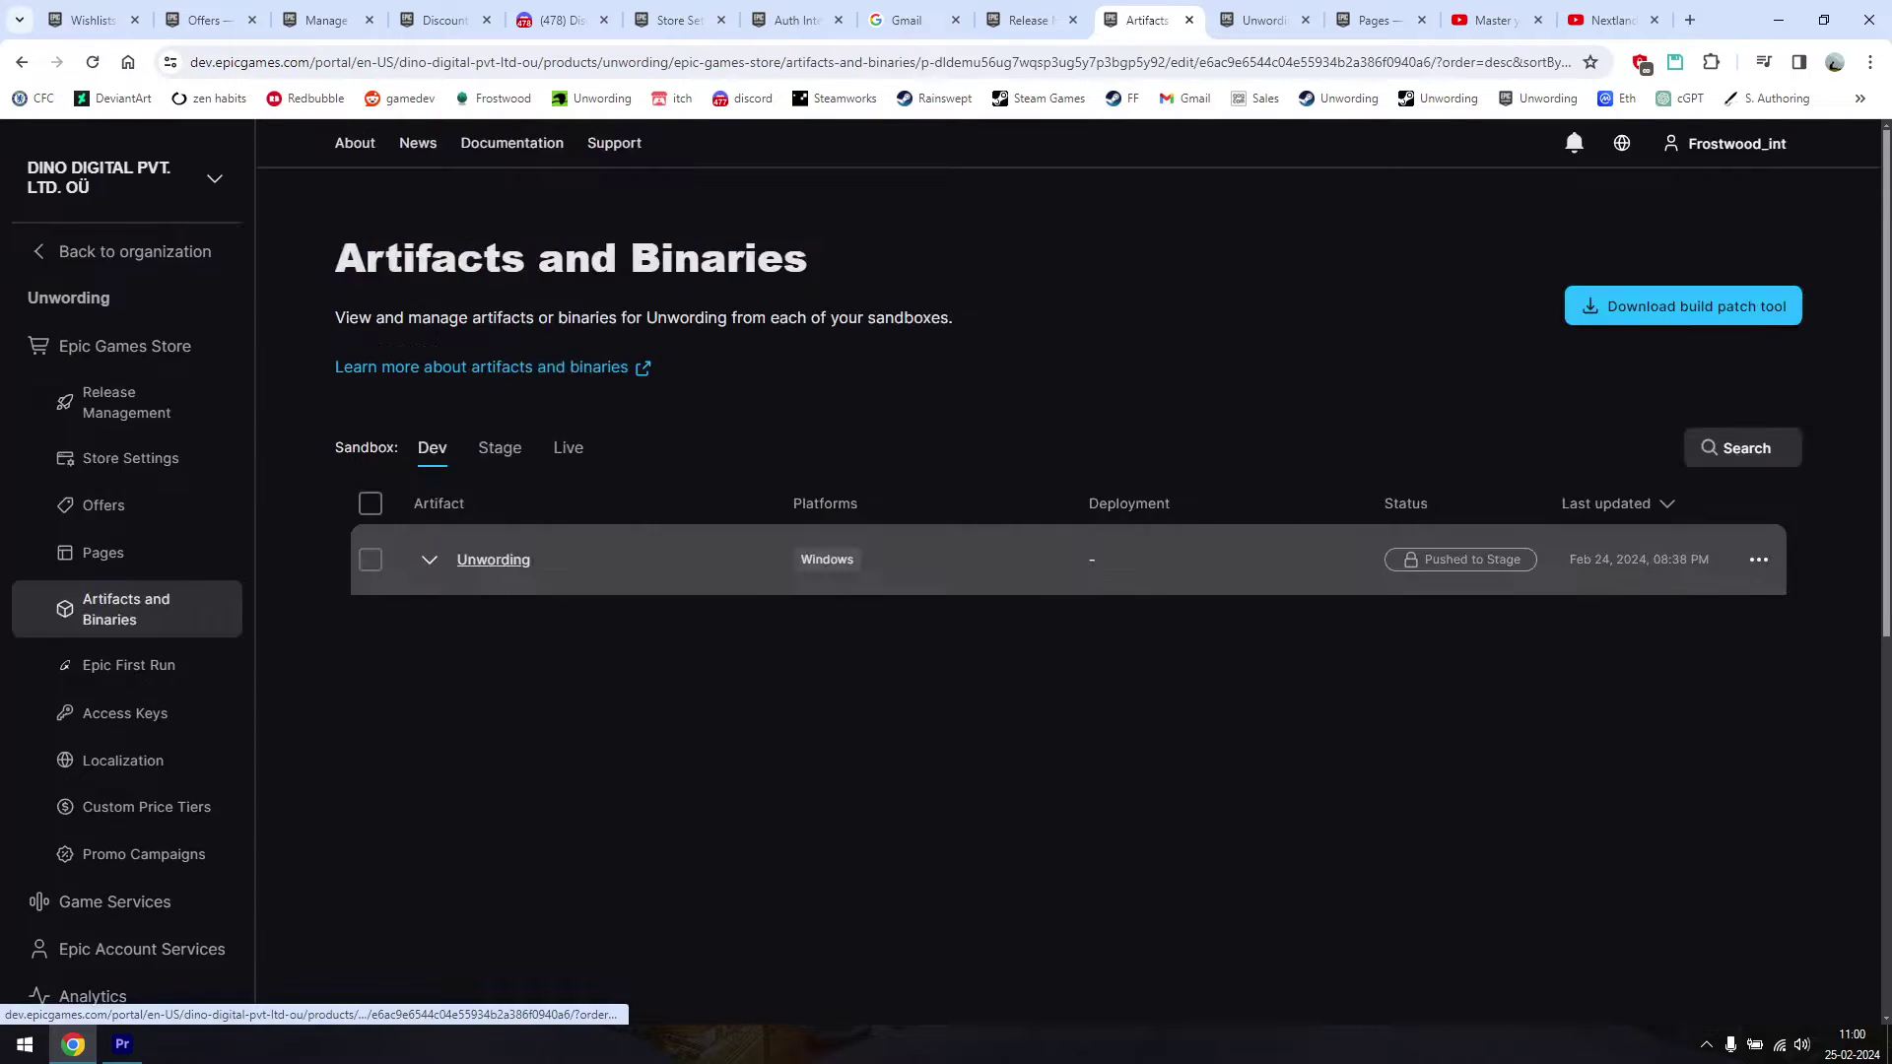
{"action": "left_click", "coordinate": [494, 558]}
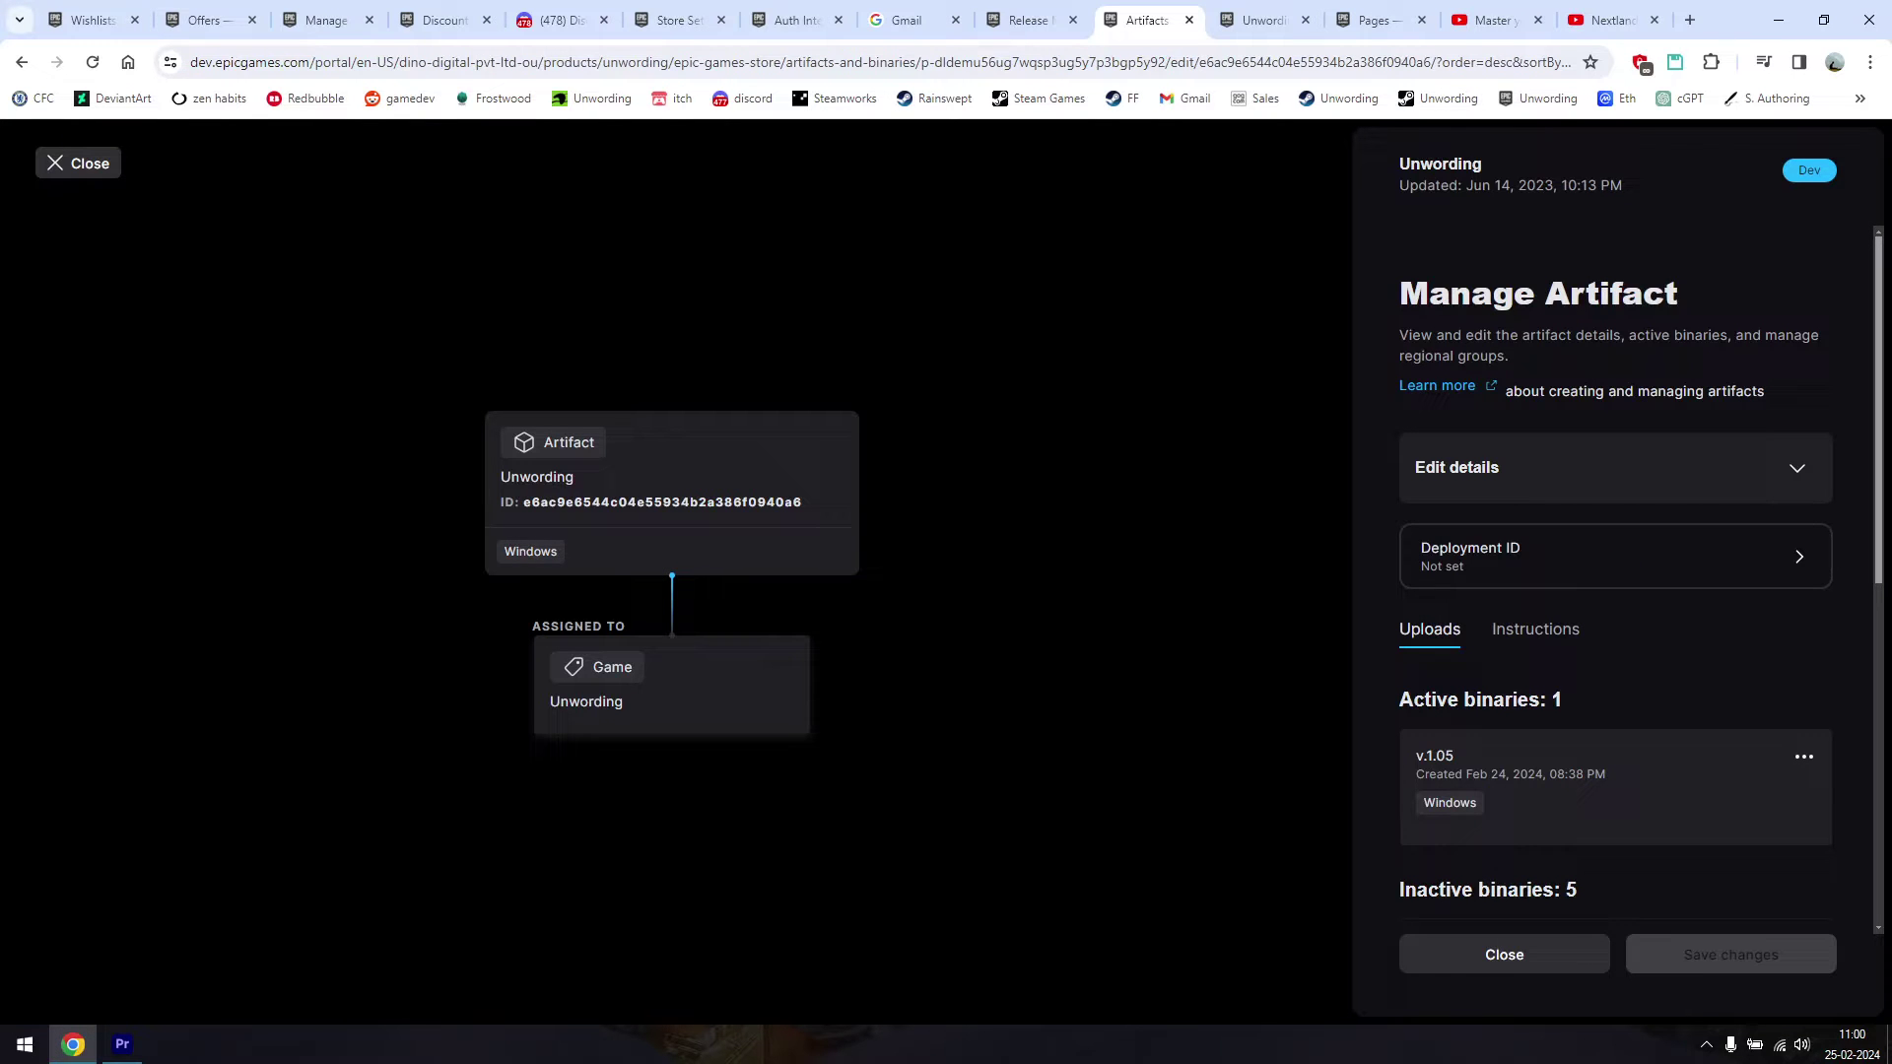
{"action": "left_click", "coordinate": [78, 163]}
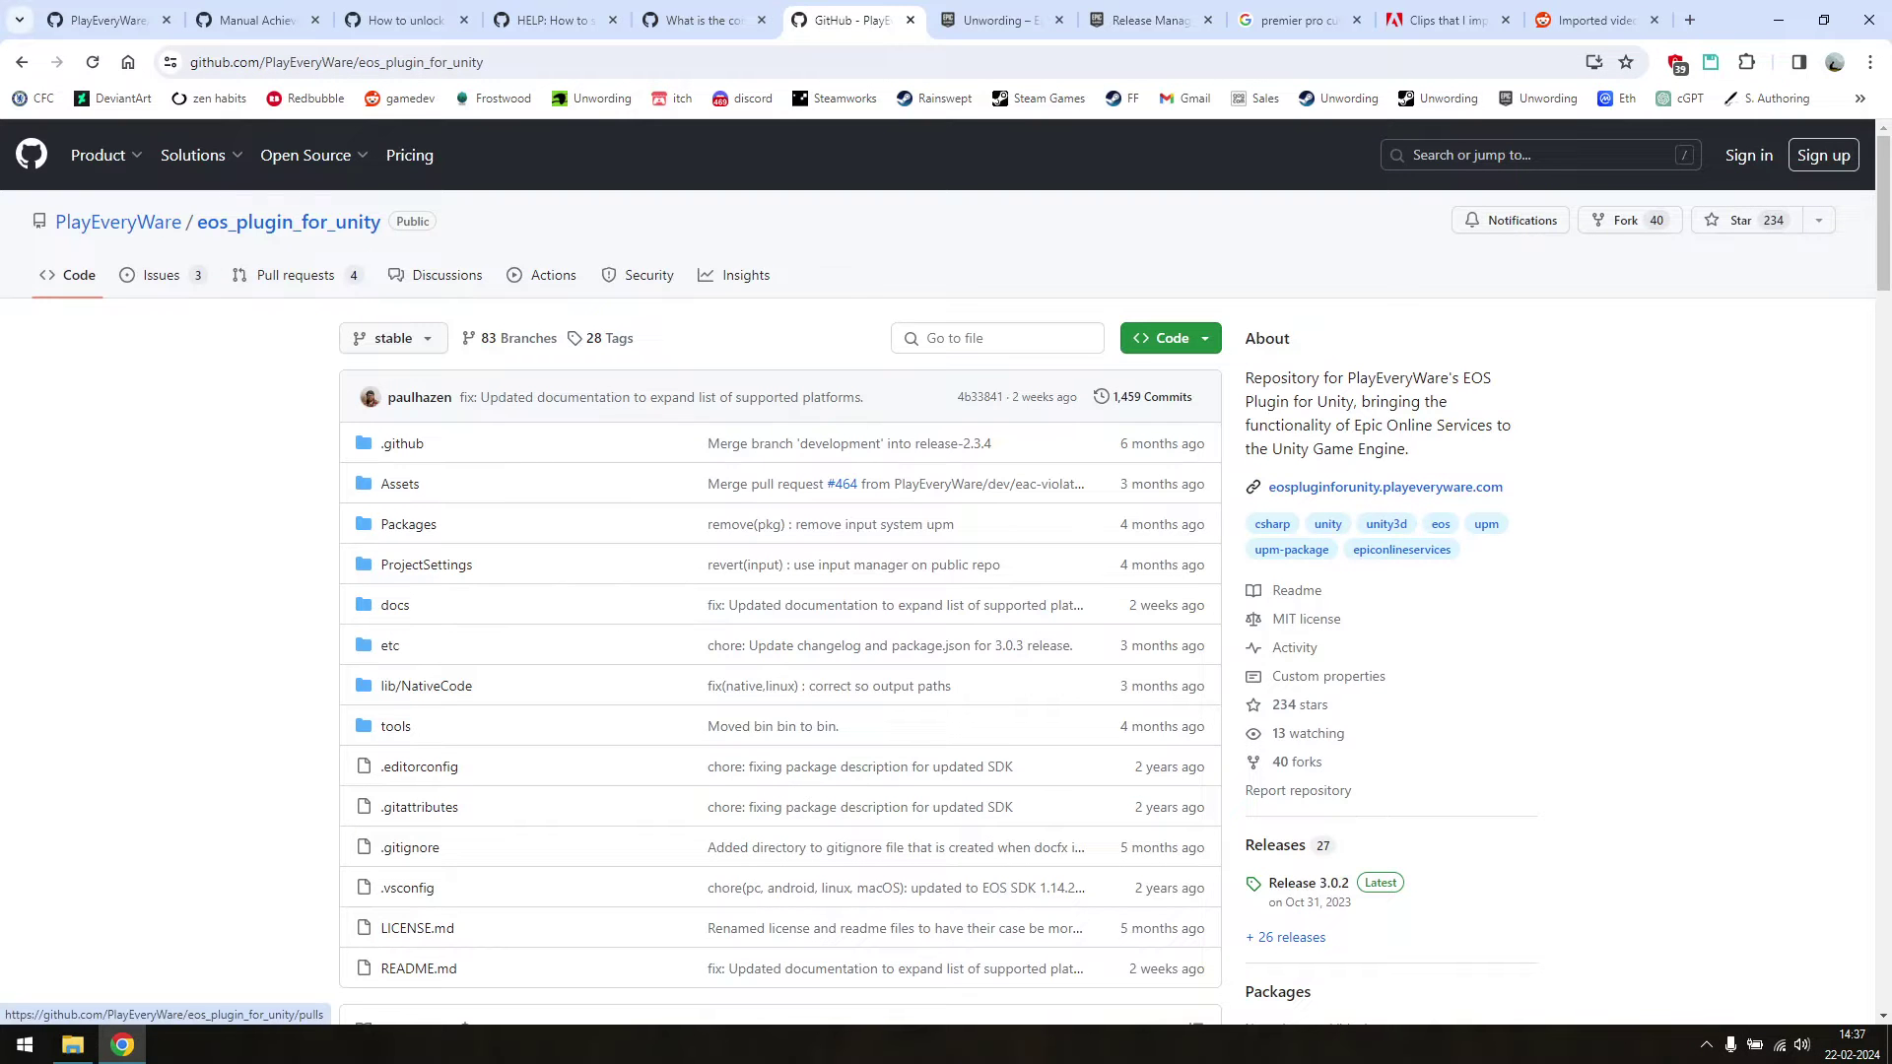
- Open the UPM tarball installation instructions from the eos_plugin_for_unity README's package import section
{"action": "left_click_drag", "start_coordinate": [434, 221], "coordinate": [196, 222]}
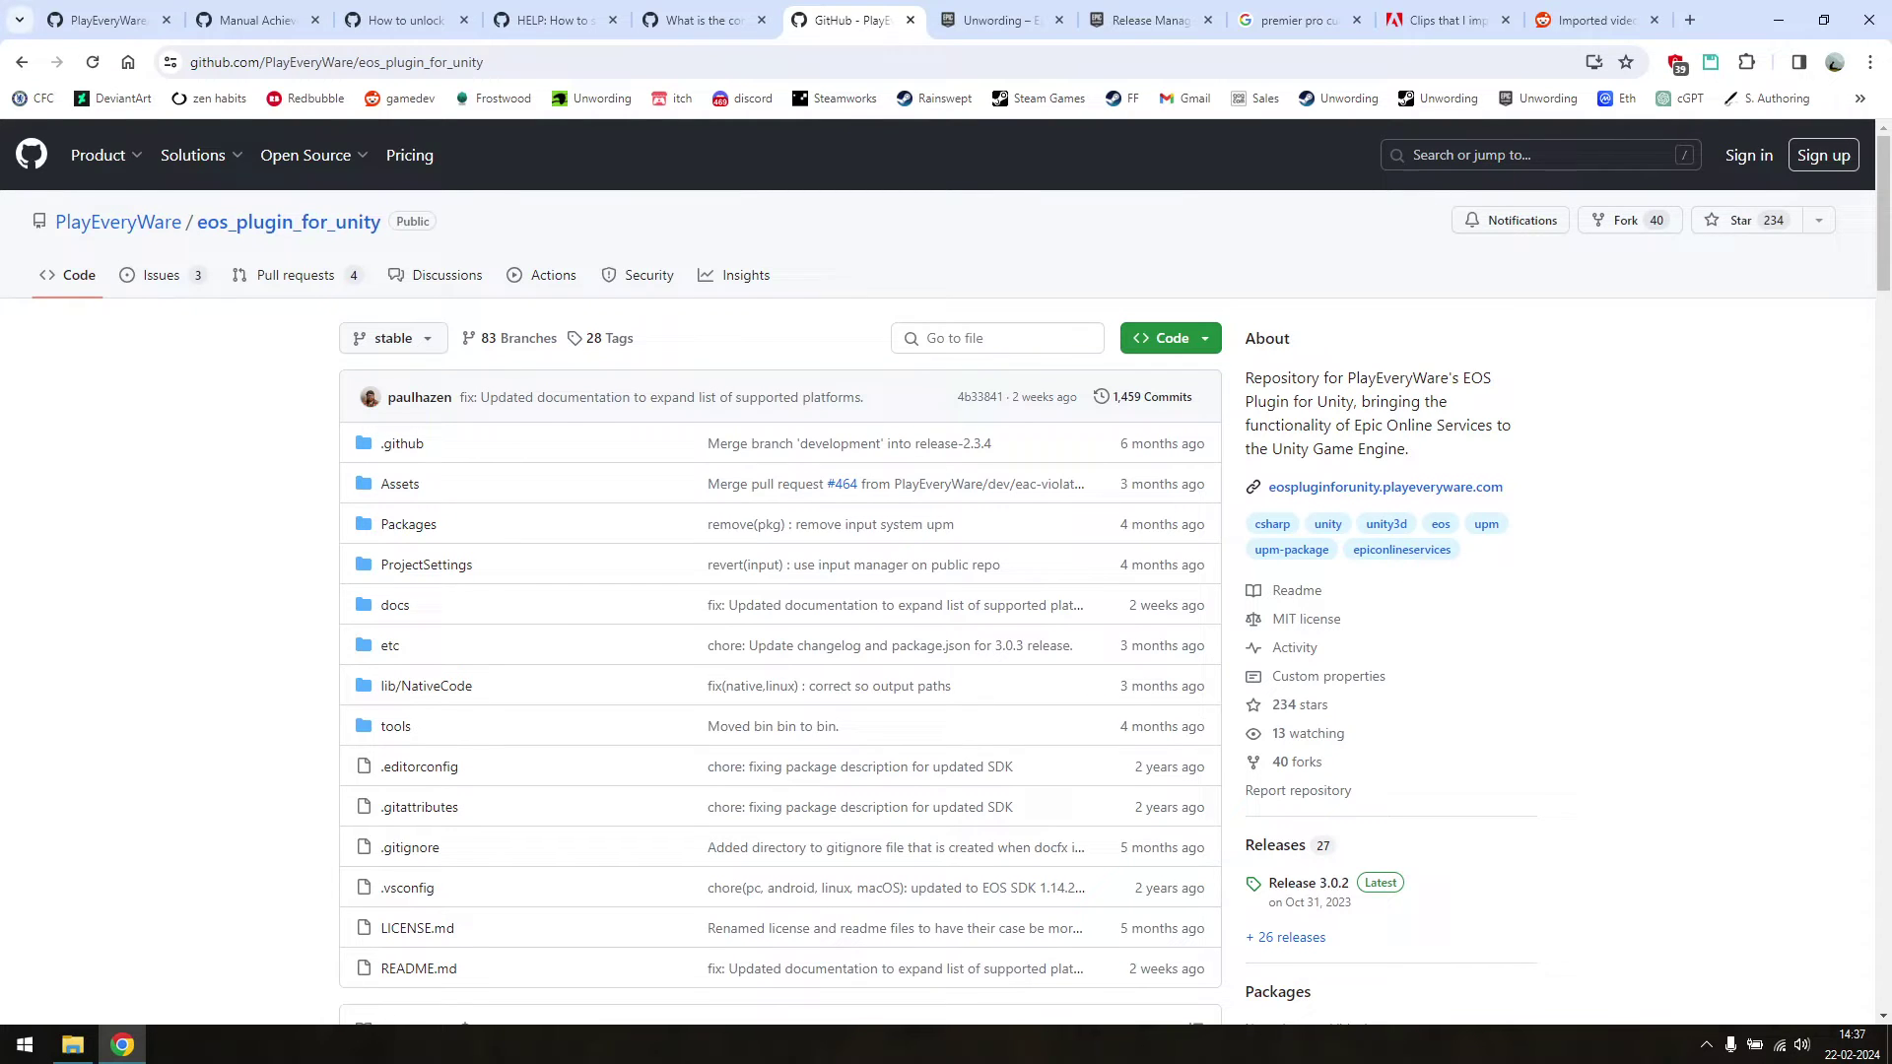
{"action": "scroll", "coordinate": [946, 572], "scroll_direction": "down", "scroll_amount": 6}
{"action": "scroll", "coordinate": [946, 571], "scroll_direction": "down", "scroll_amount": 4}
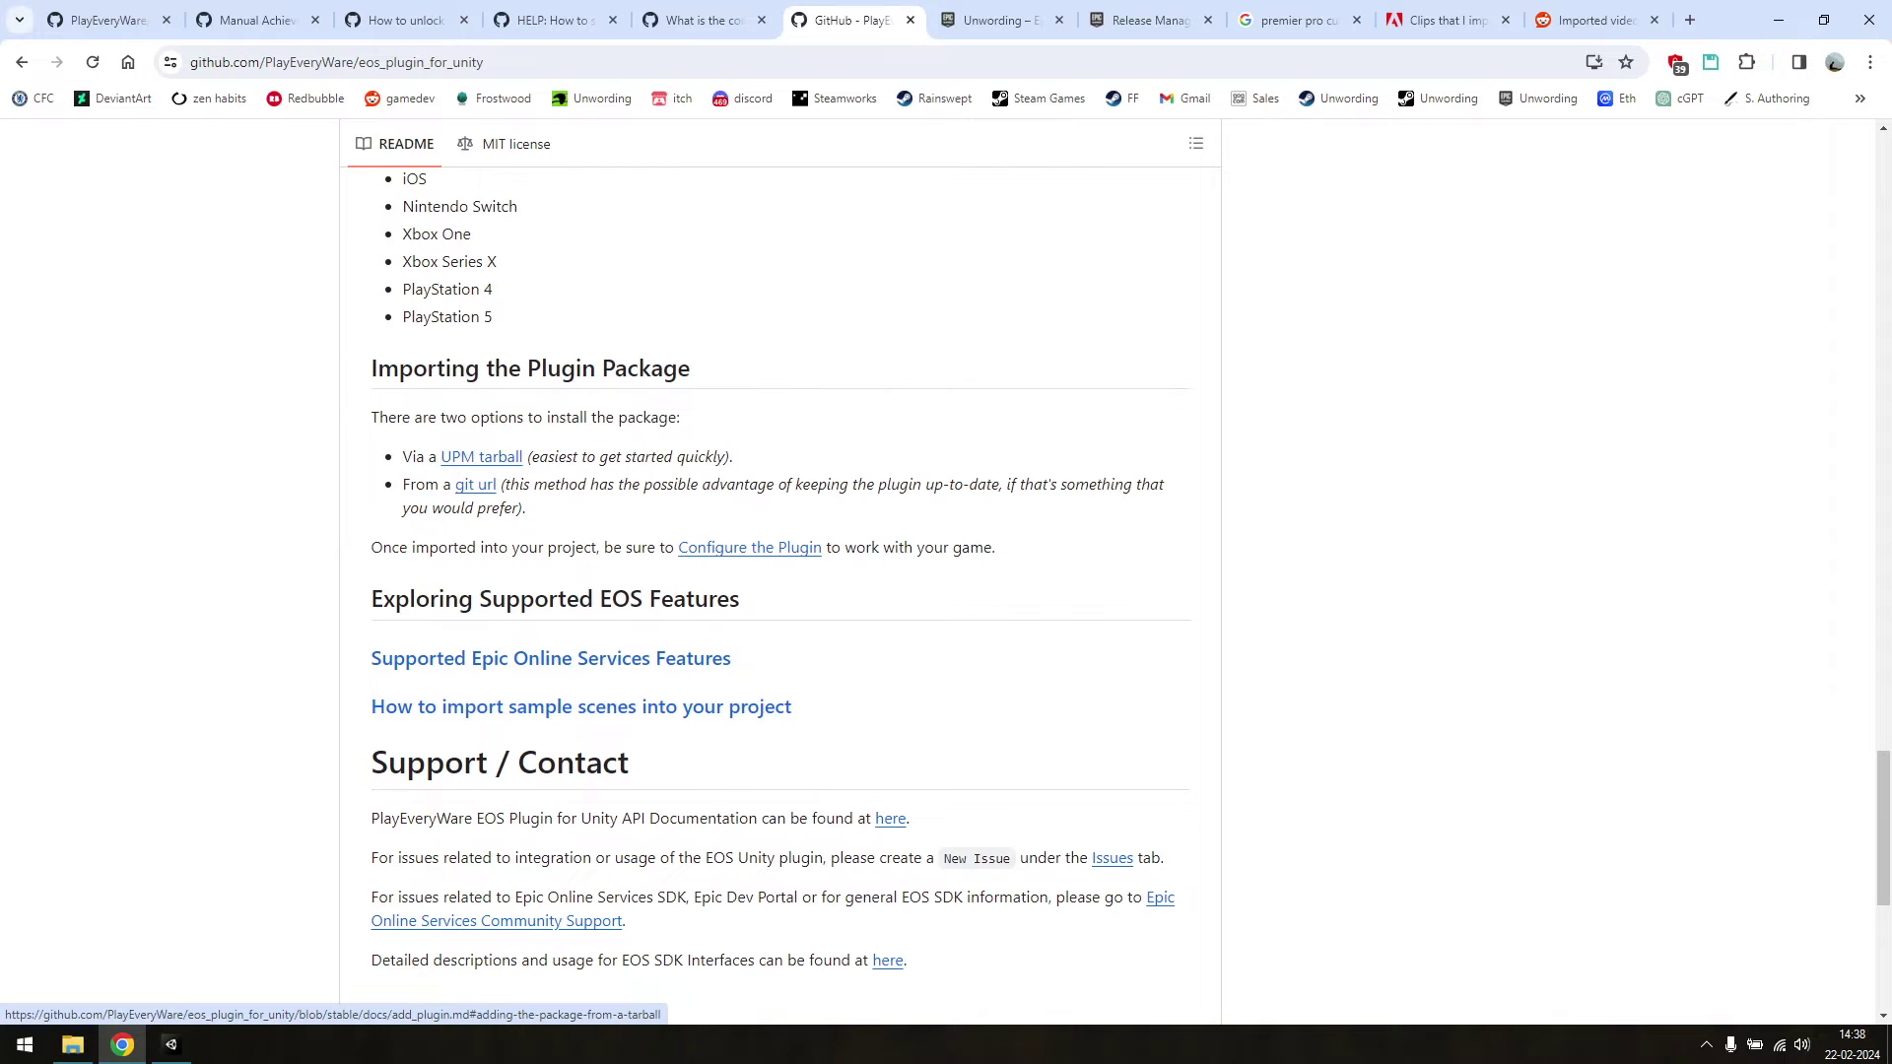
{"action": "left_click", "coordinate": [481, 456]}
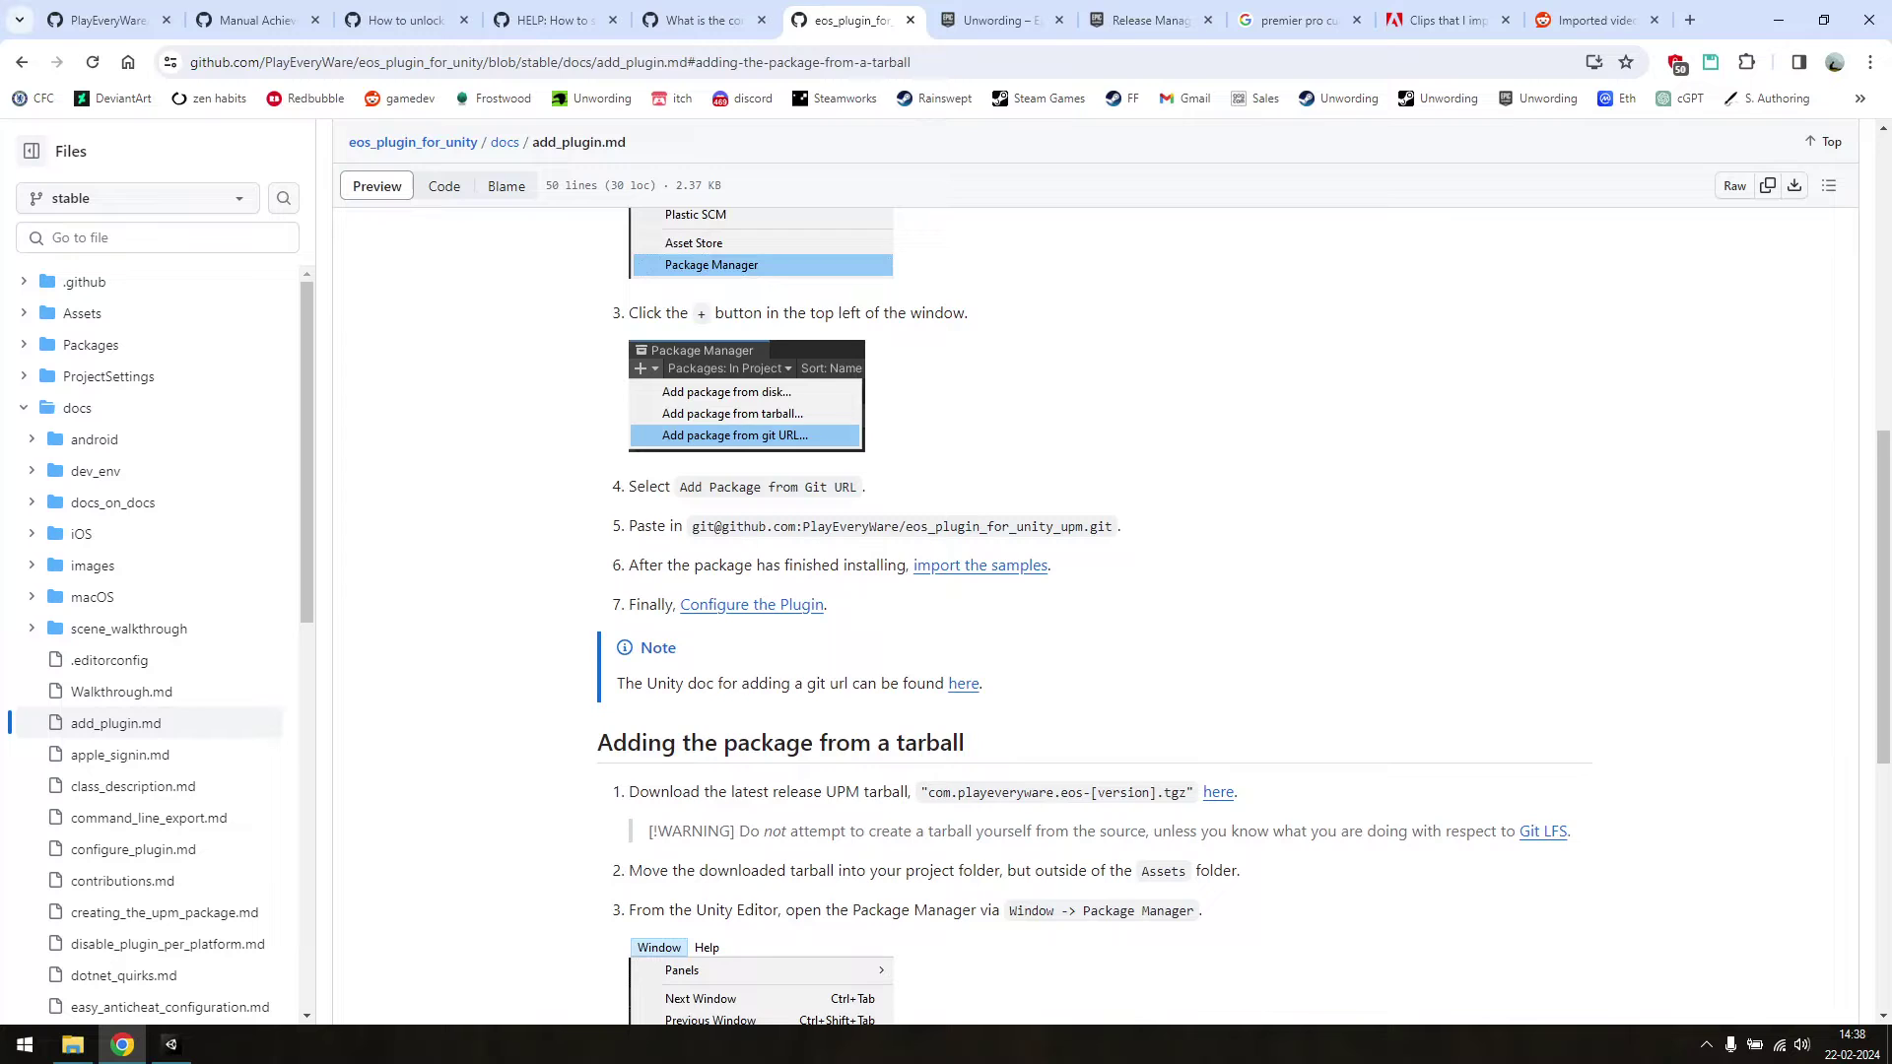
- Read the plugin installation guide, covering both the git URL and the tarball methods
{"action": "scroll", "coordinate": [1112, 571], "scroll_direction": "up", "scroll_amount": 7}
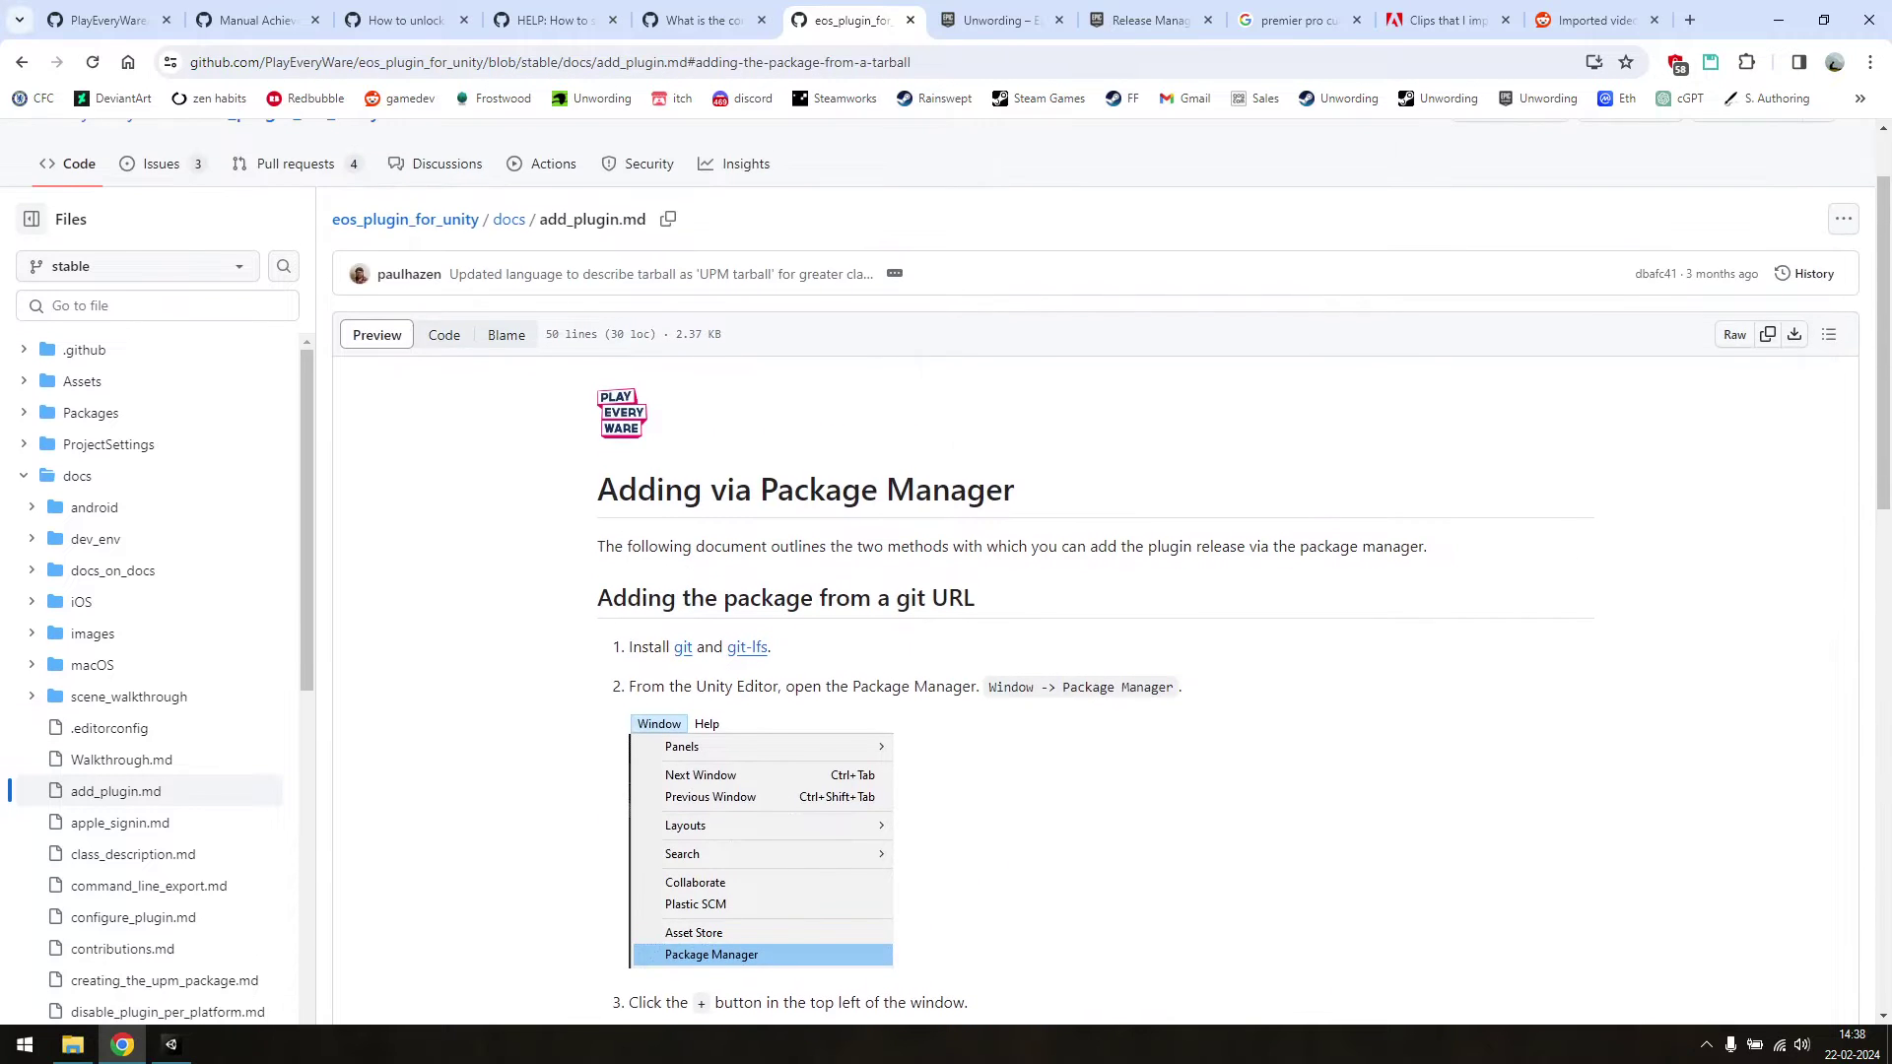
{"action": "scroll", "coordinate": [946, 571], "scroll_direction": "down", "scroll_amount": 10}
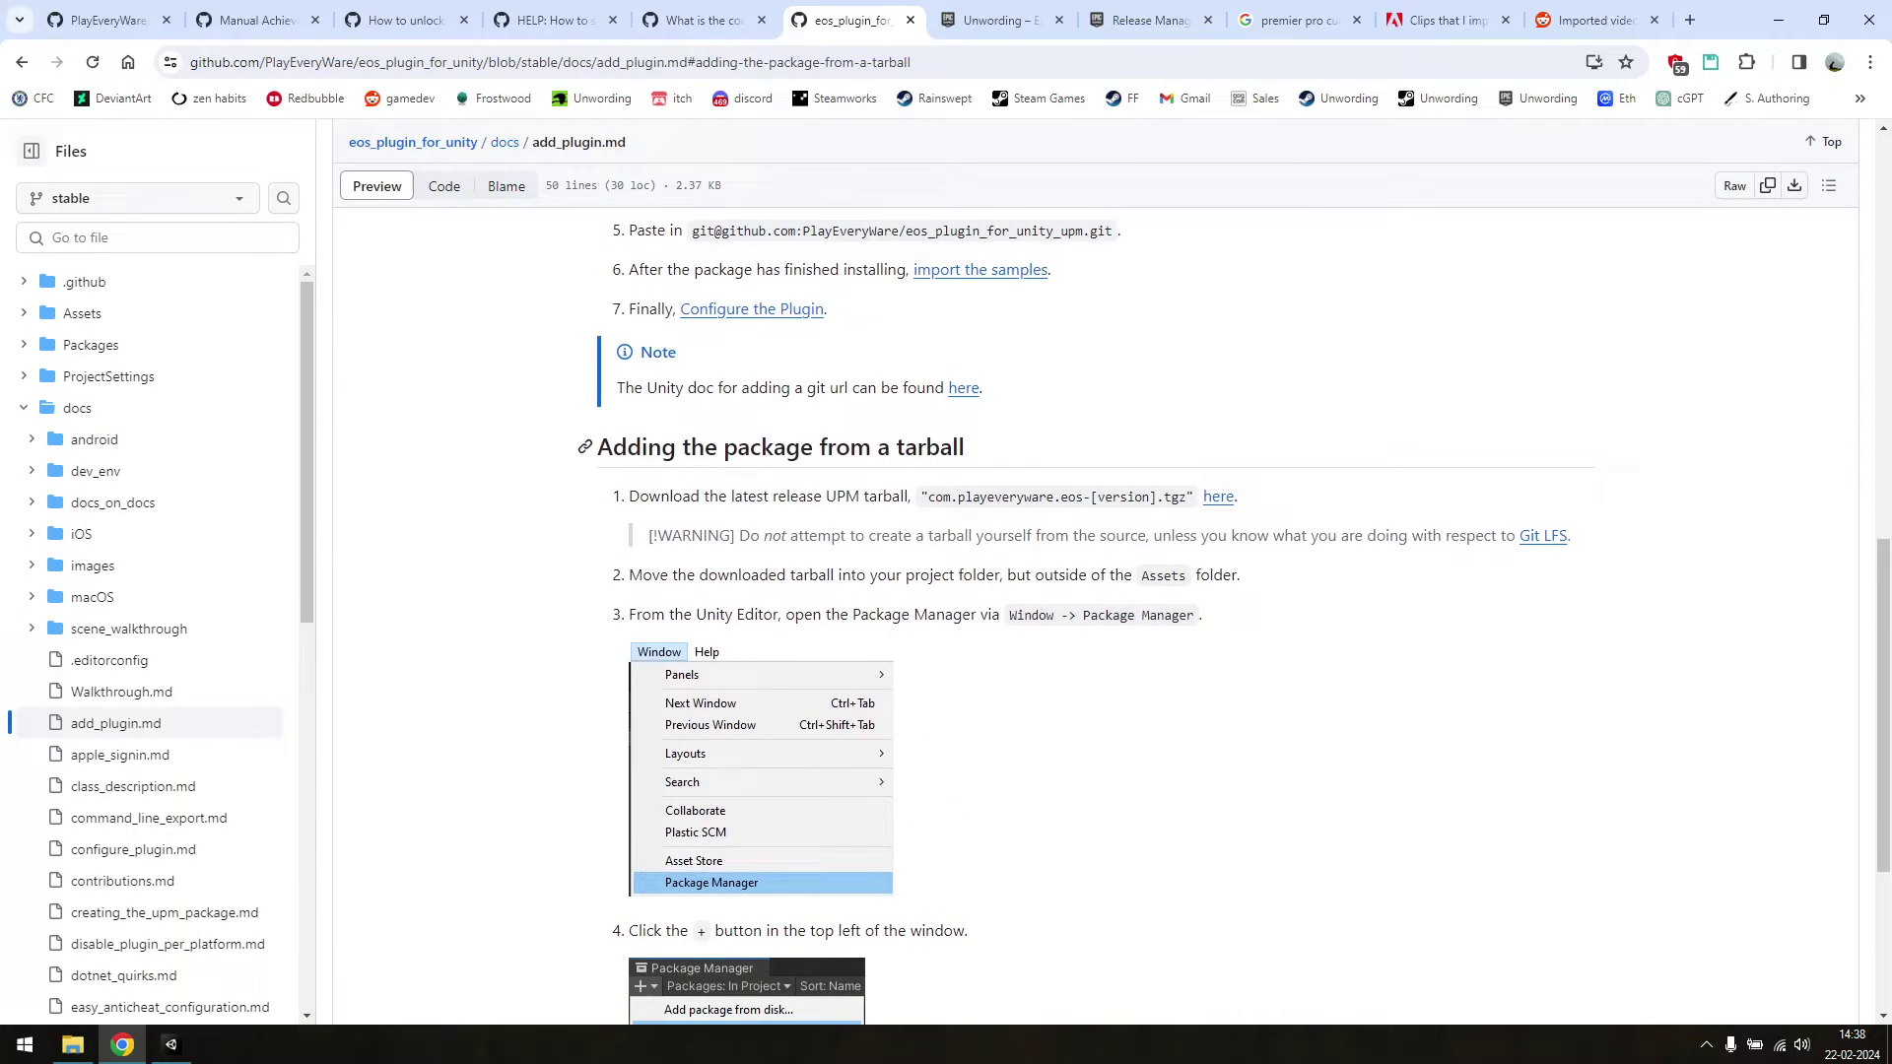
{"action": "left_click_drag", "start_coordinate": [612, 446], "coordinate": [940, 448]}
{"action": "left_click", "coordinate": [940, 448]}
{"action": "scroll", "coordinate": [1094, 611], "scroll_direction": "down", "scroll_amount": 2}
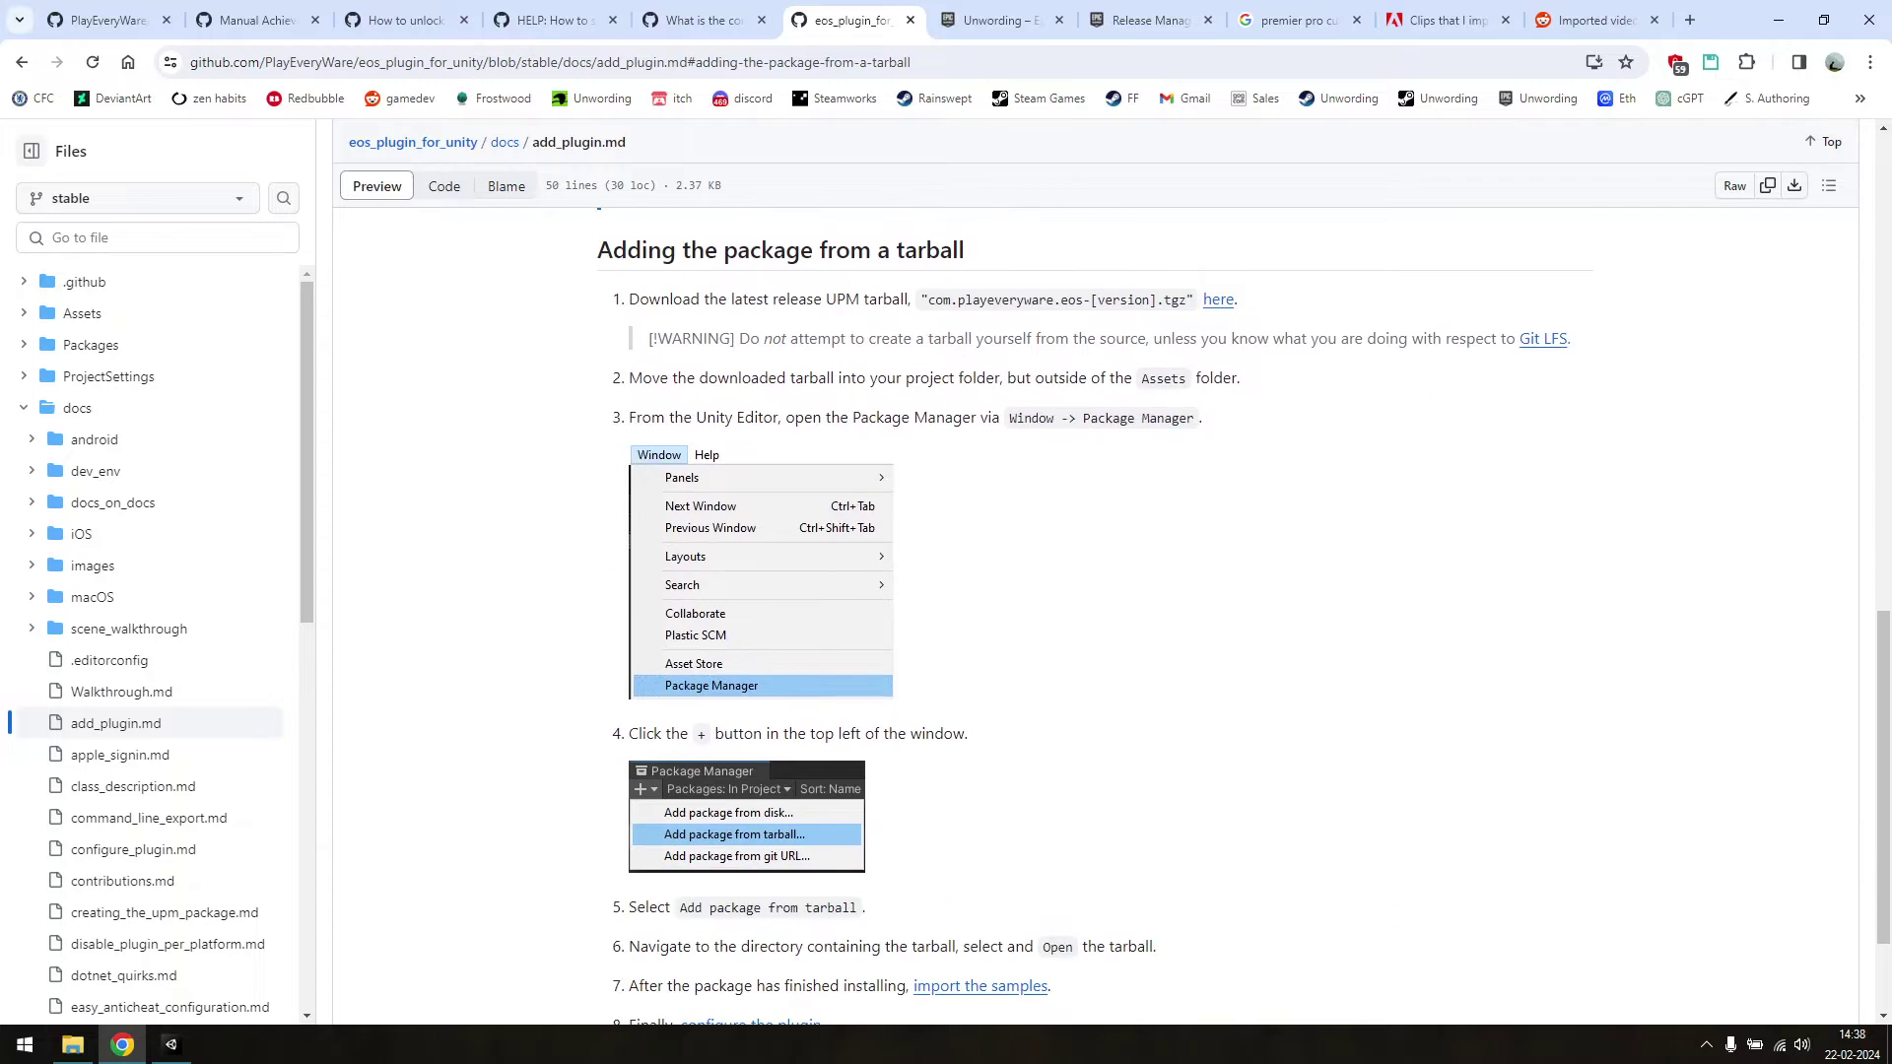
- Go to the plugin's releases and start downloading com.playeveryware.eos-3.0.3.tgz from the Release 3.0.3 assets
{"action": "left_click", "coordinate": [1218, 299]}
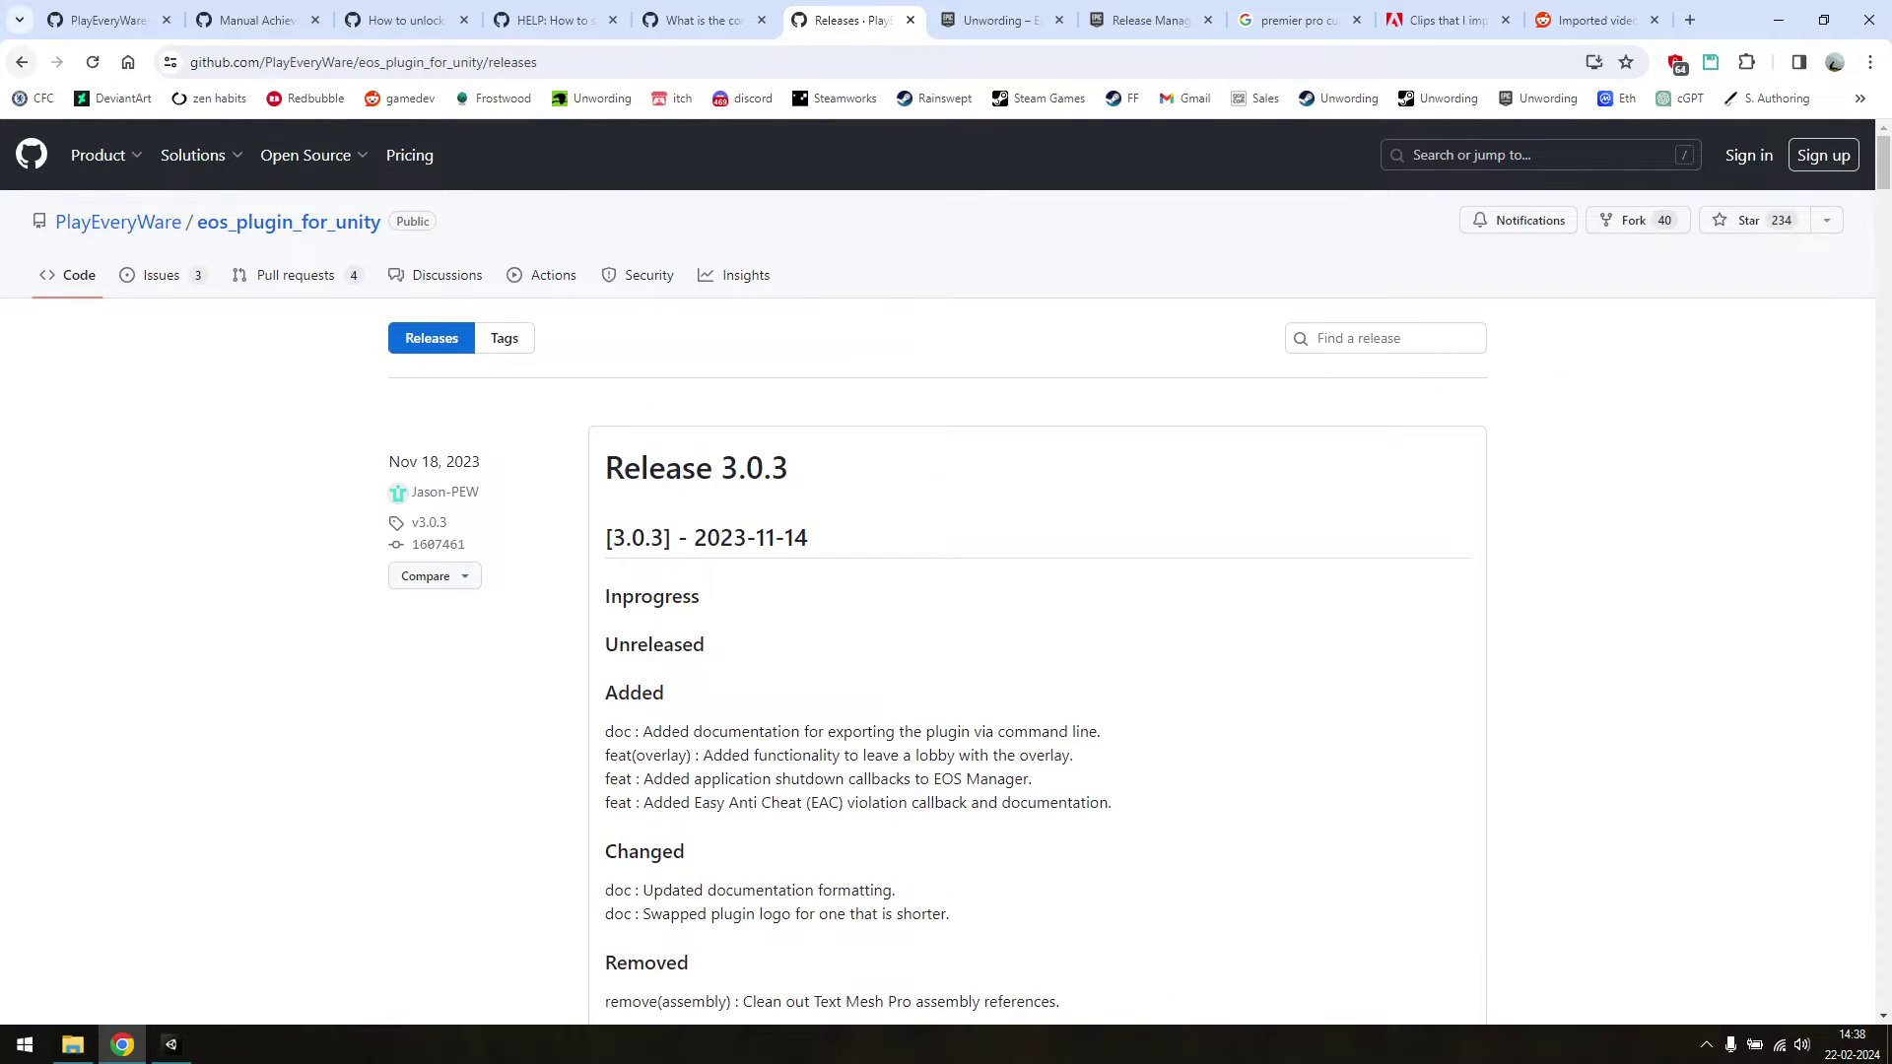
{"action": "middle_click", "coordinate": [22, 62]}
{"action": "scroll", "coordinate": [936, 572], "scroll_direction": "down", "scroll_amount": 4}
{"action": "scroll", "coordinate": [936, 572], "scroll_direction": "down", "scroll_amount": 3}
{"action": "scroll", "coordinate": [936, 571], "scroll_direction": "up", "scroll_amount": 4}
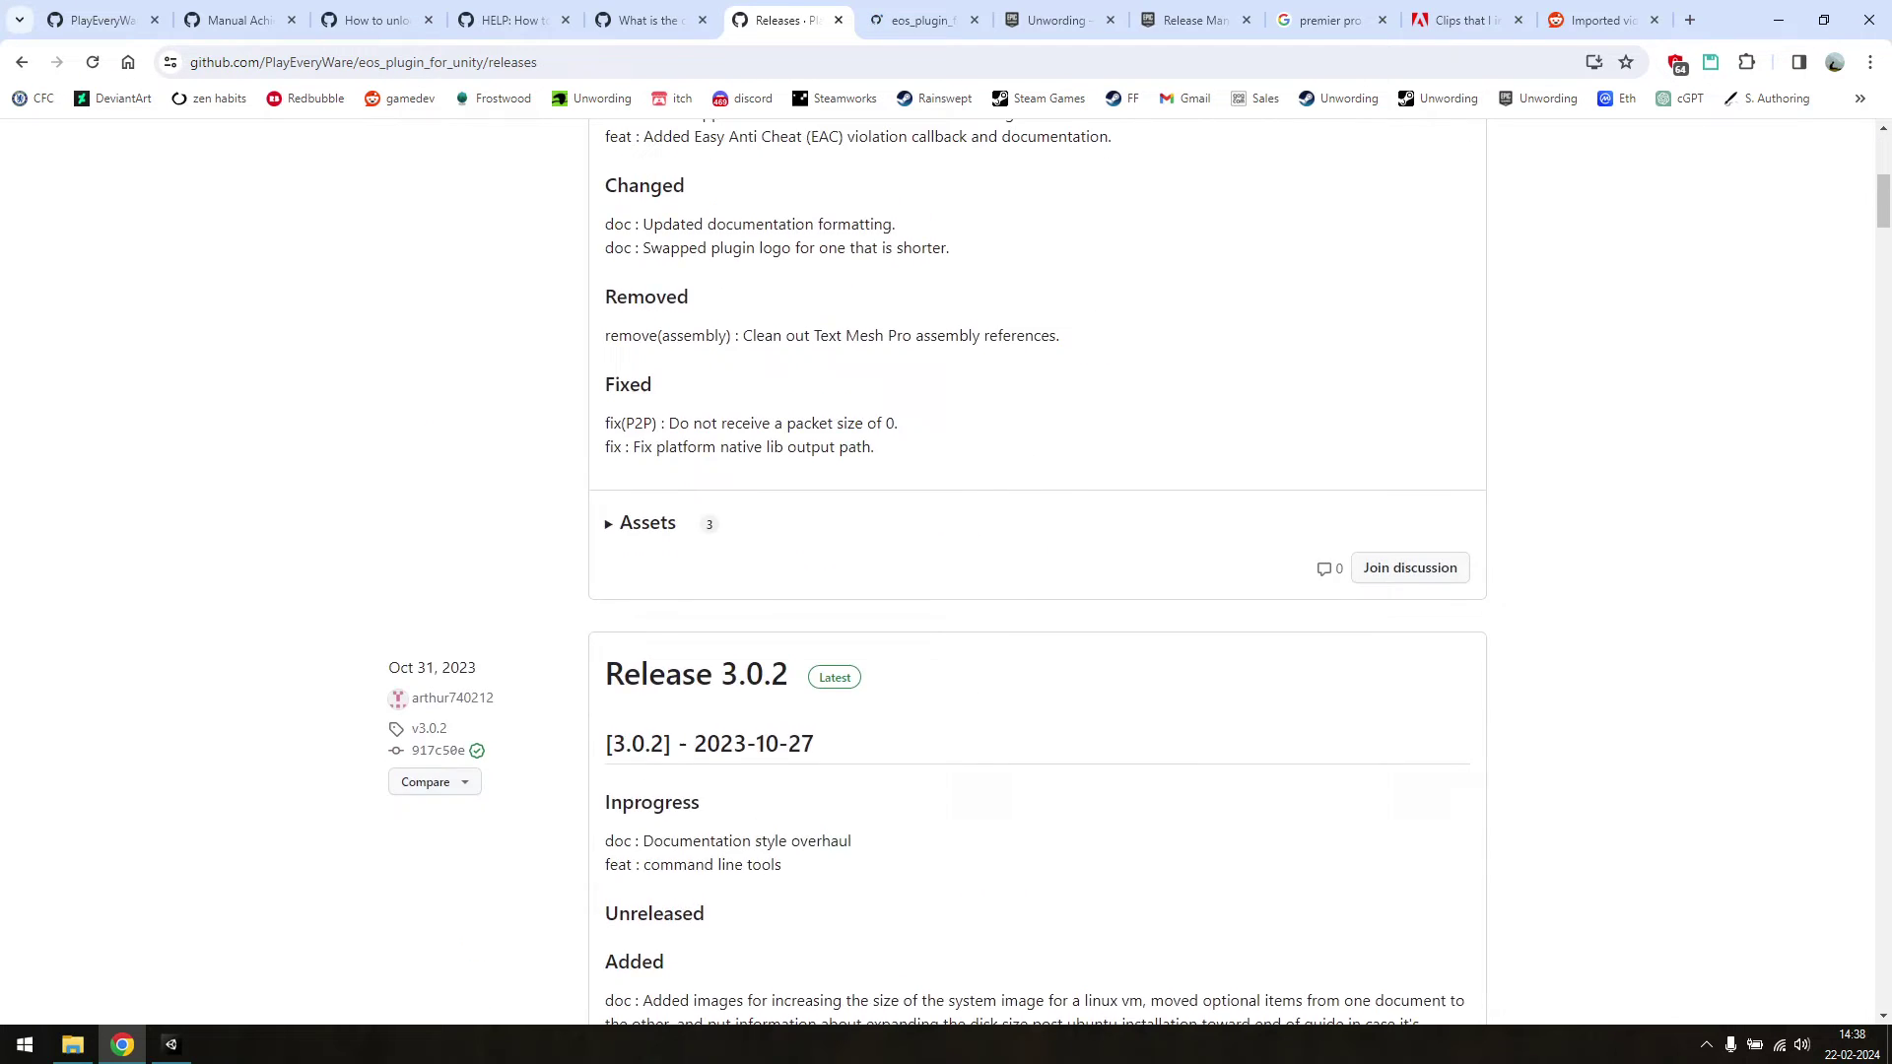
{"action": "left_click", "coordinate": [641, 896]}
{"action": "scroll", "coordinate": [936, 571], "scroll_direction": "down", "scroll_amount": 4}
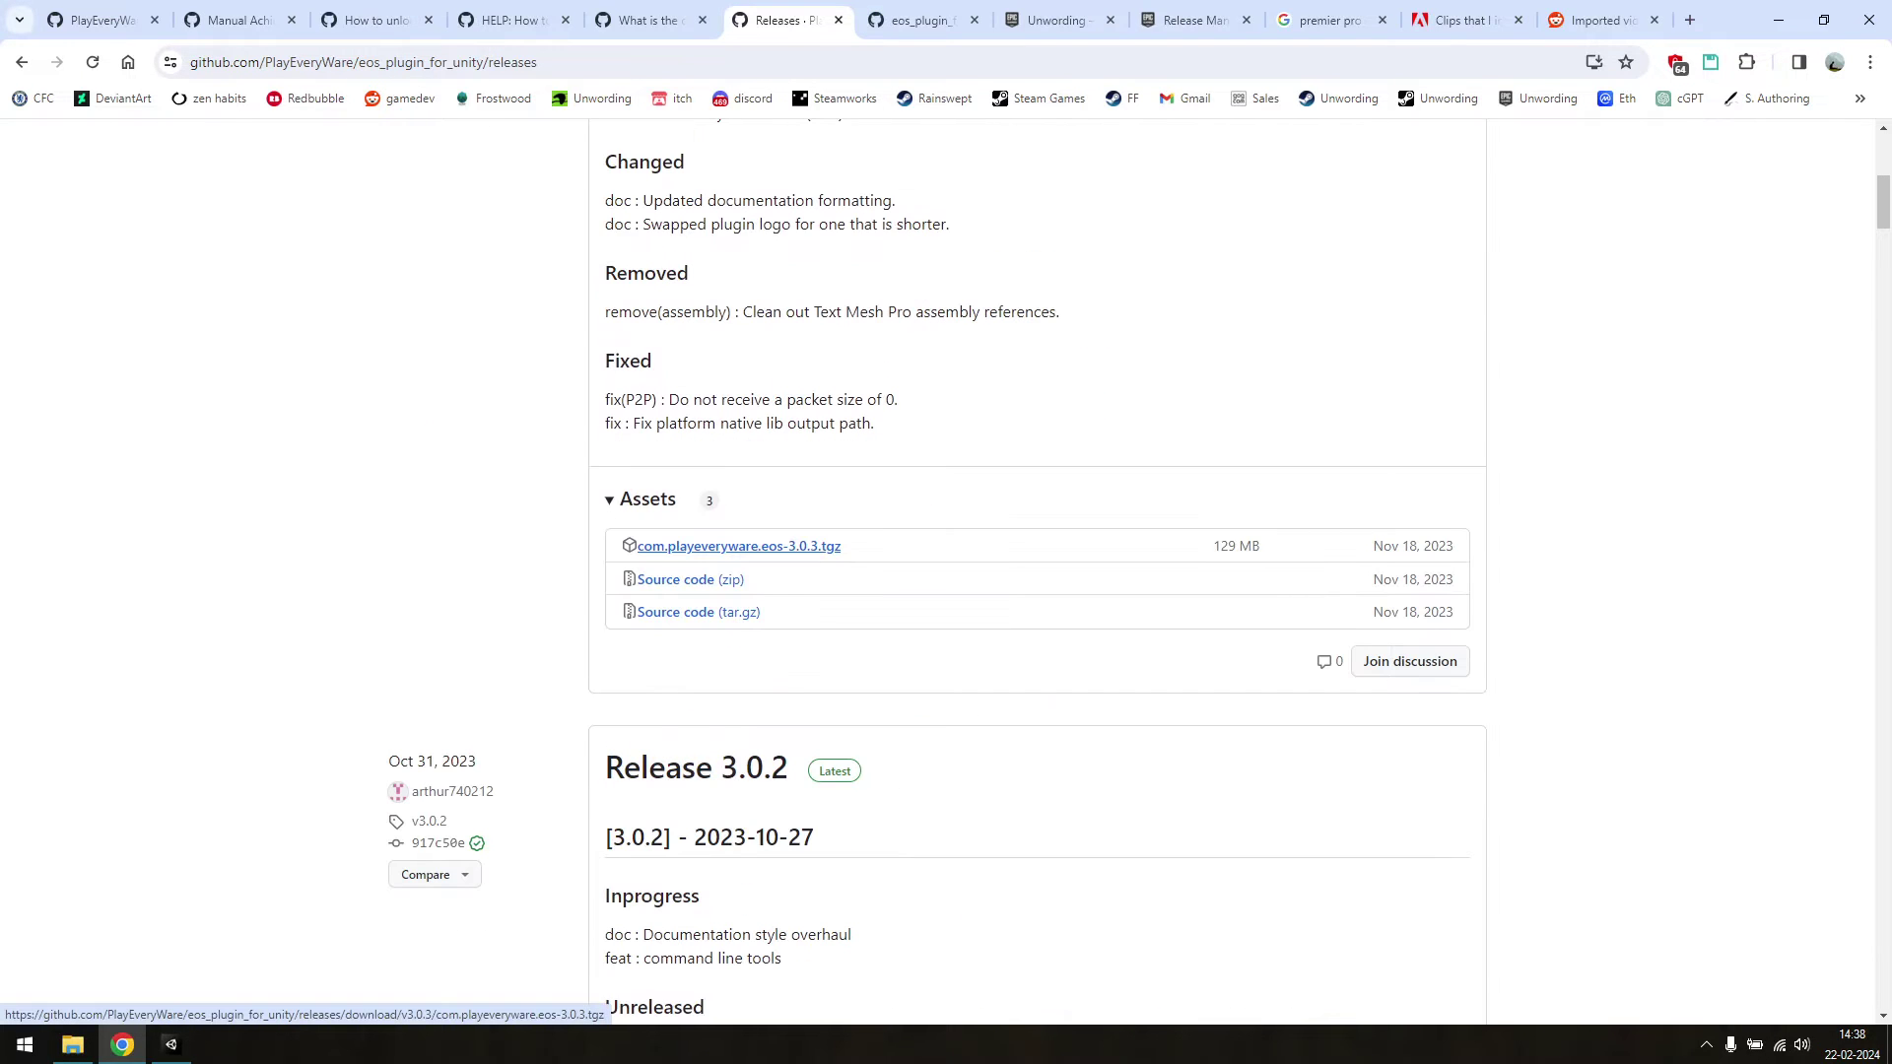
{"action": "left_click", "coordinate": [749, 546]}
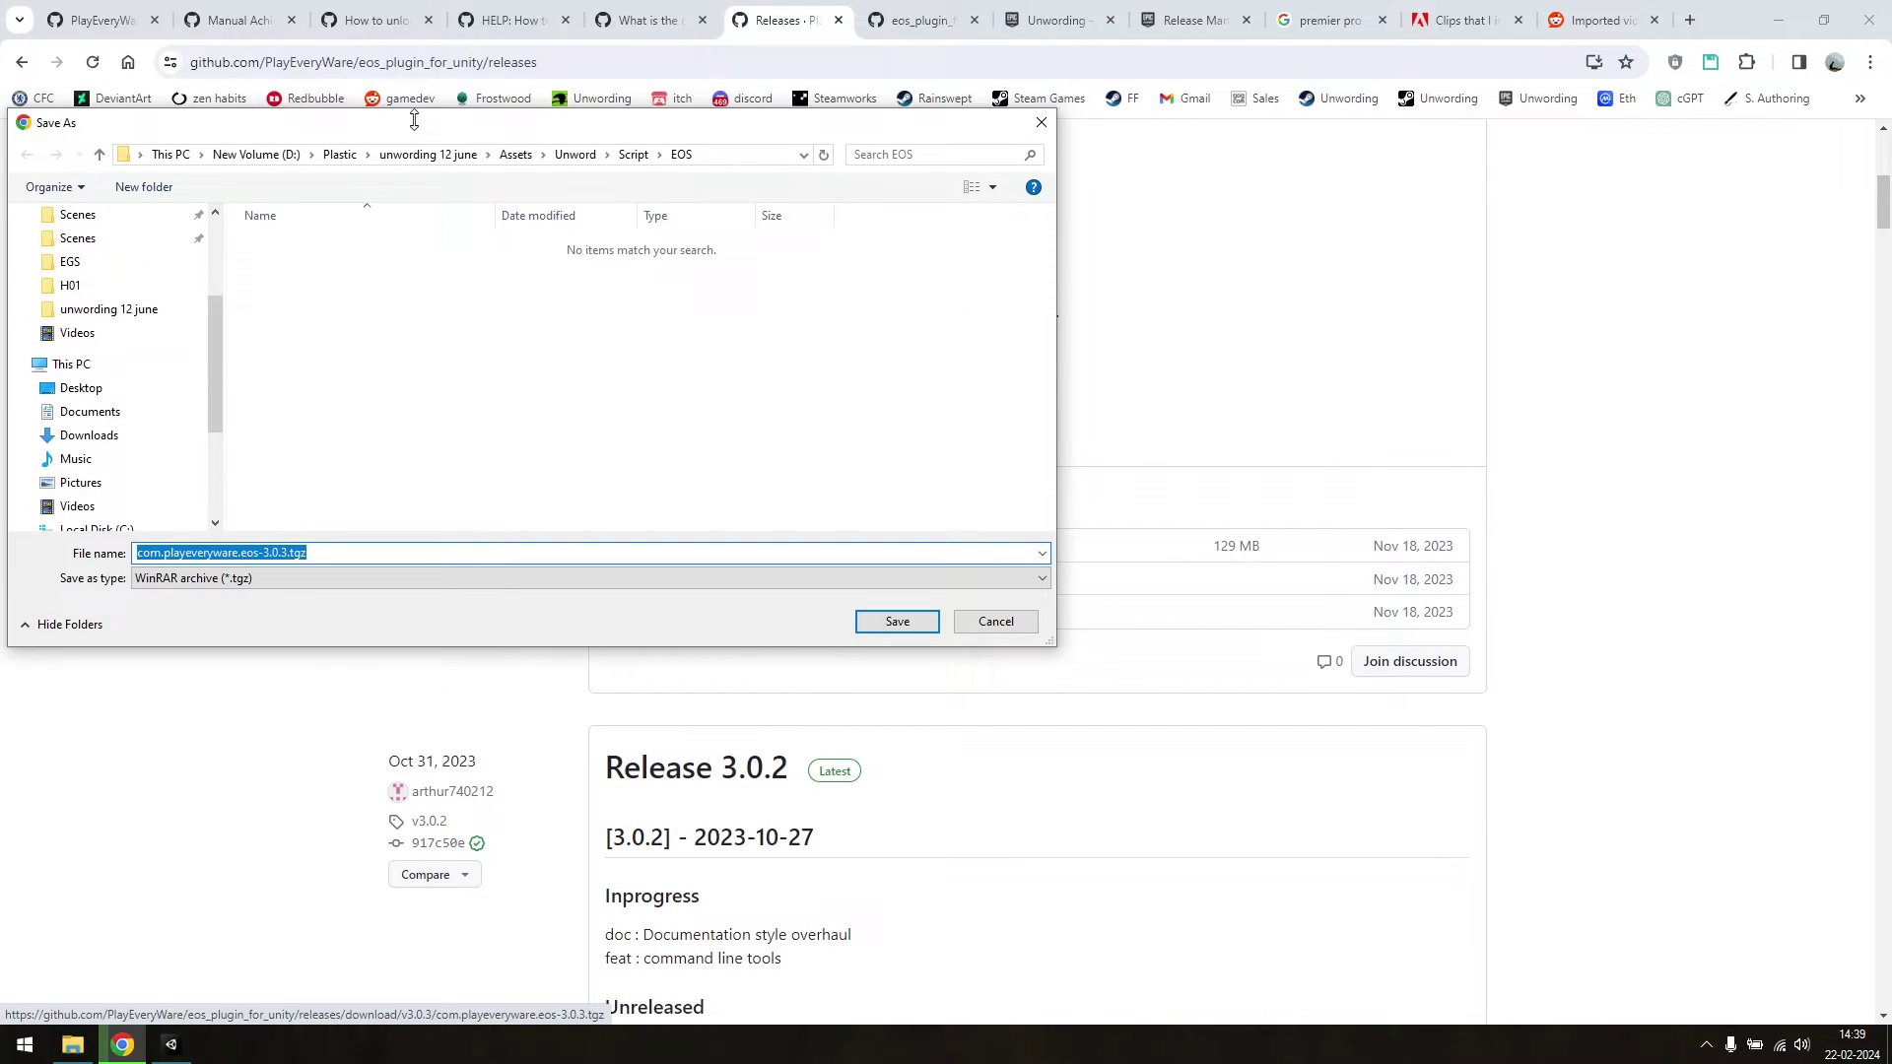
{"action": "left_click", "coordinate": [597, 222]}
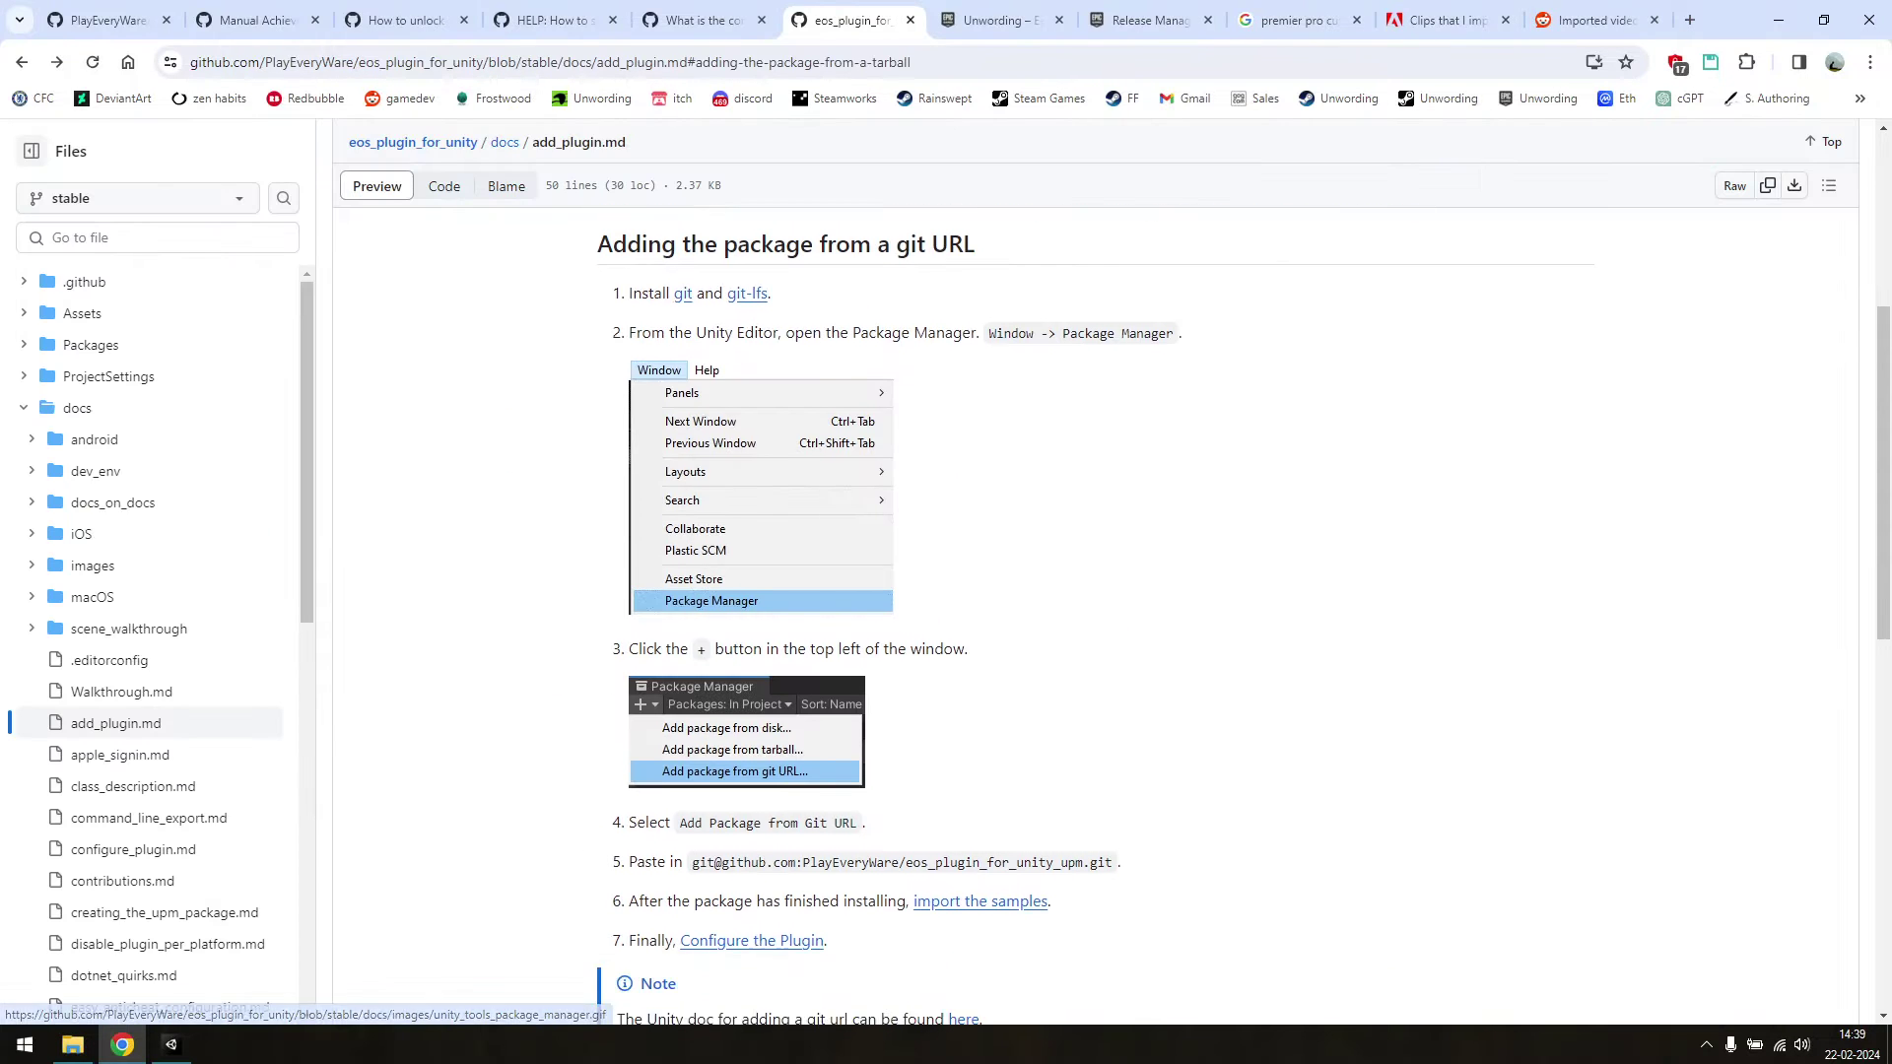
- Review the guide's instructions for opening the Package Manager and choosing how to add the package
{"action": "scroll", "coordinate": [1095, 610], "scroll_direction": "down", "scroll_amount": 1}
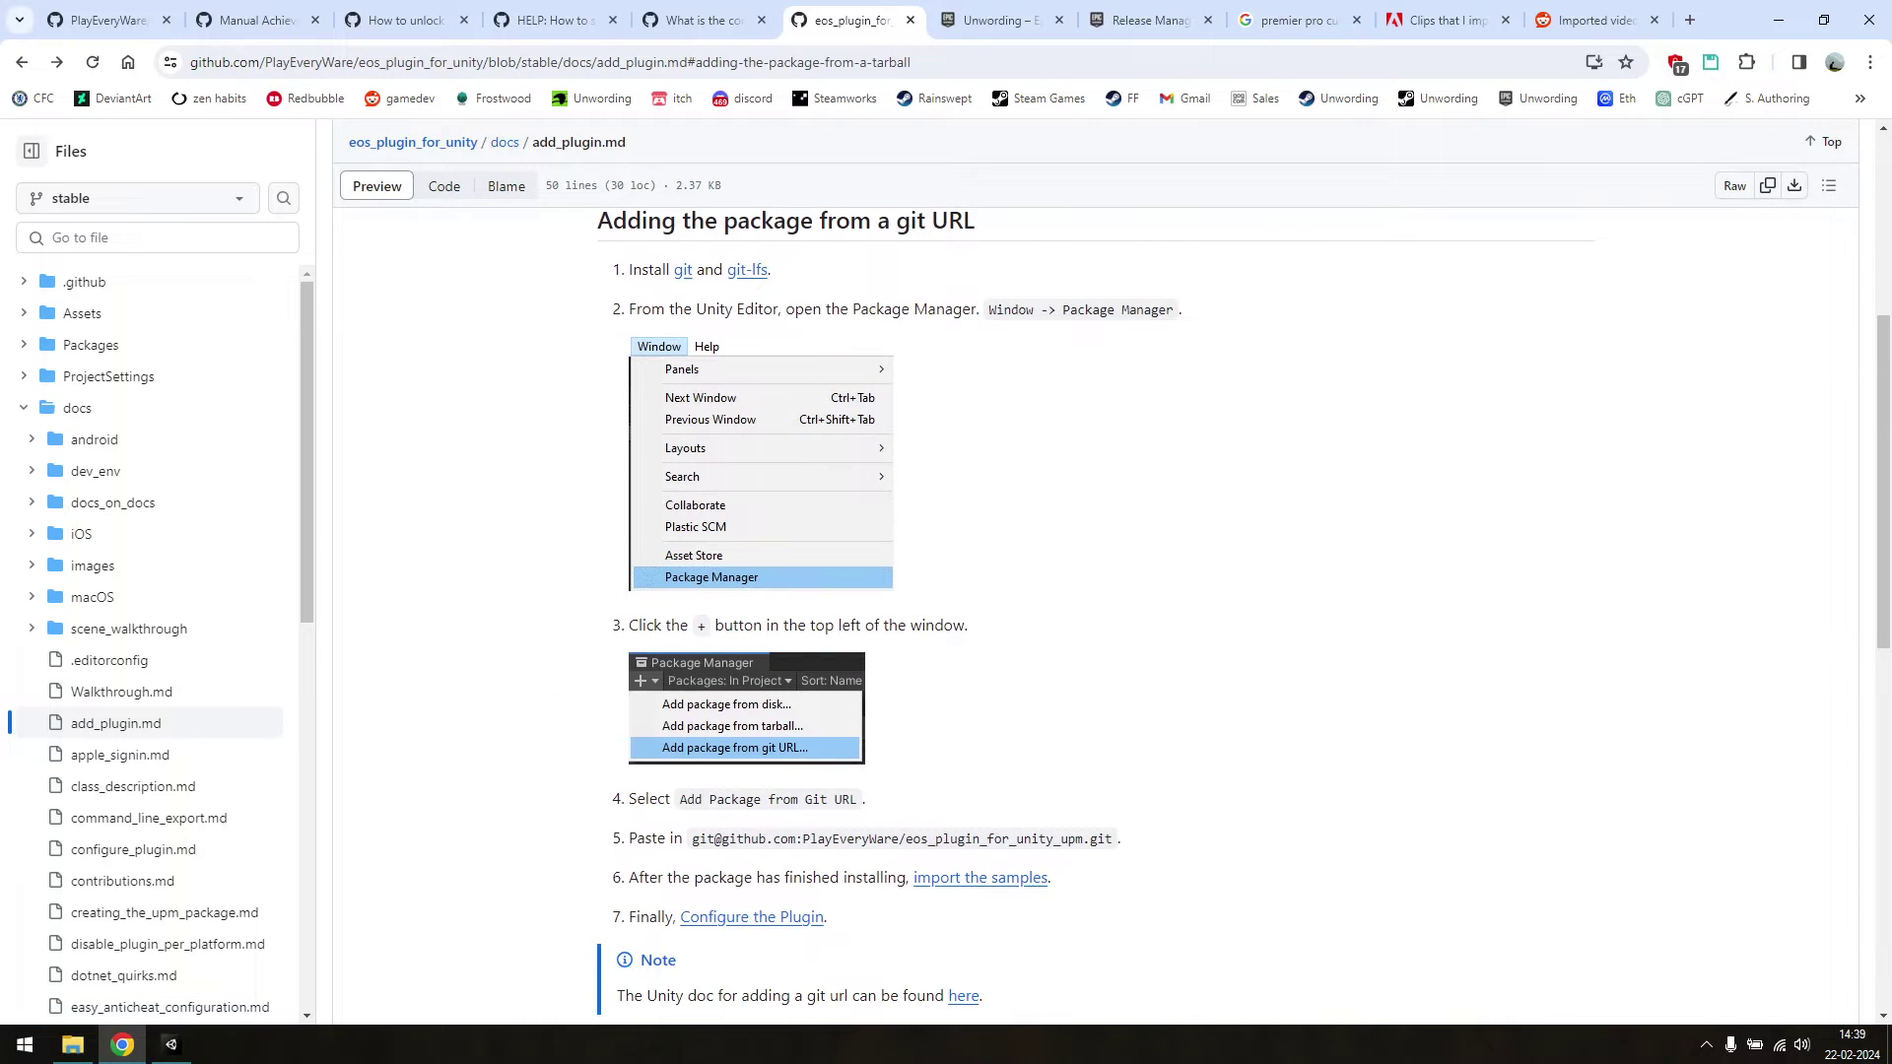
{"action": "left_click_drag", "start_coordinate": [628, 308], "coordinate": [748, 739]}
{"action": "left_click", "coordinate": [571, 735]}
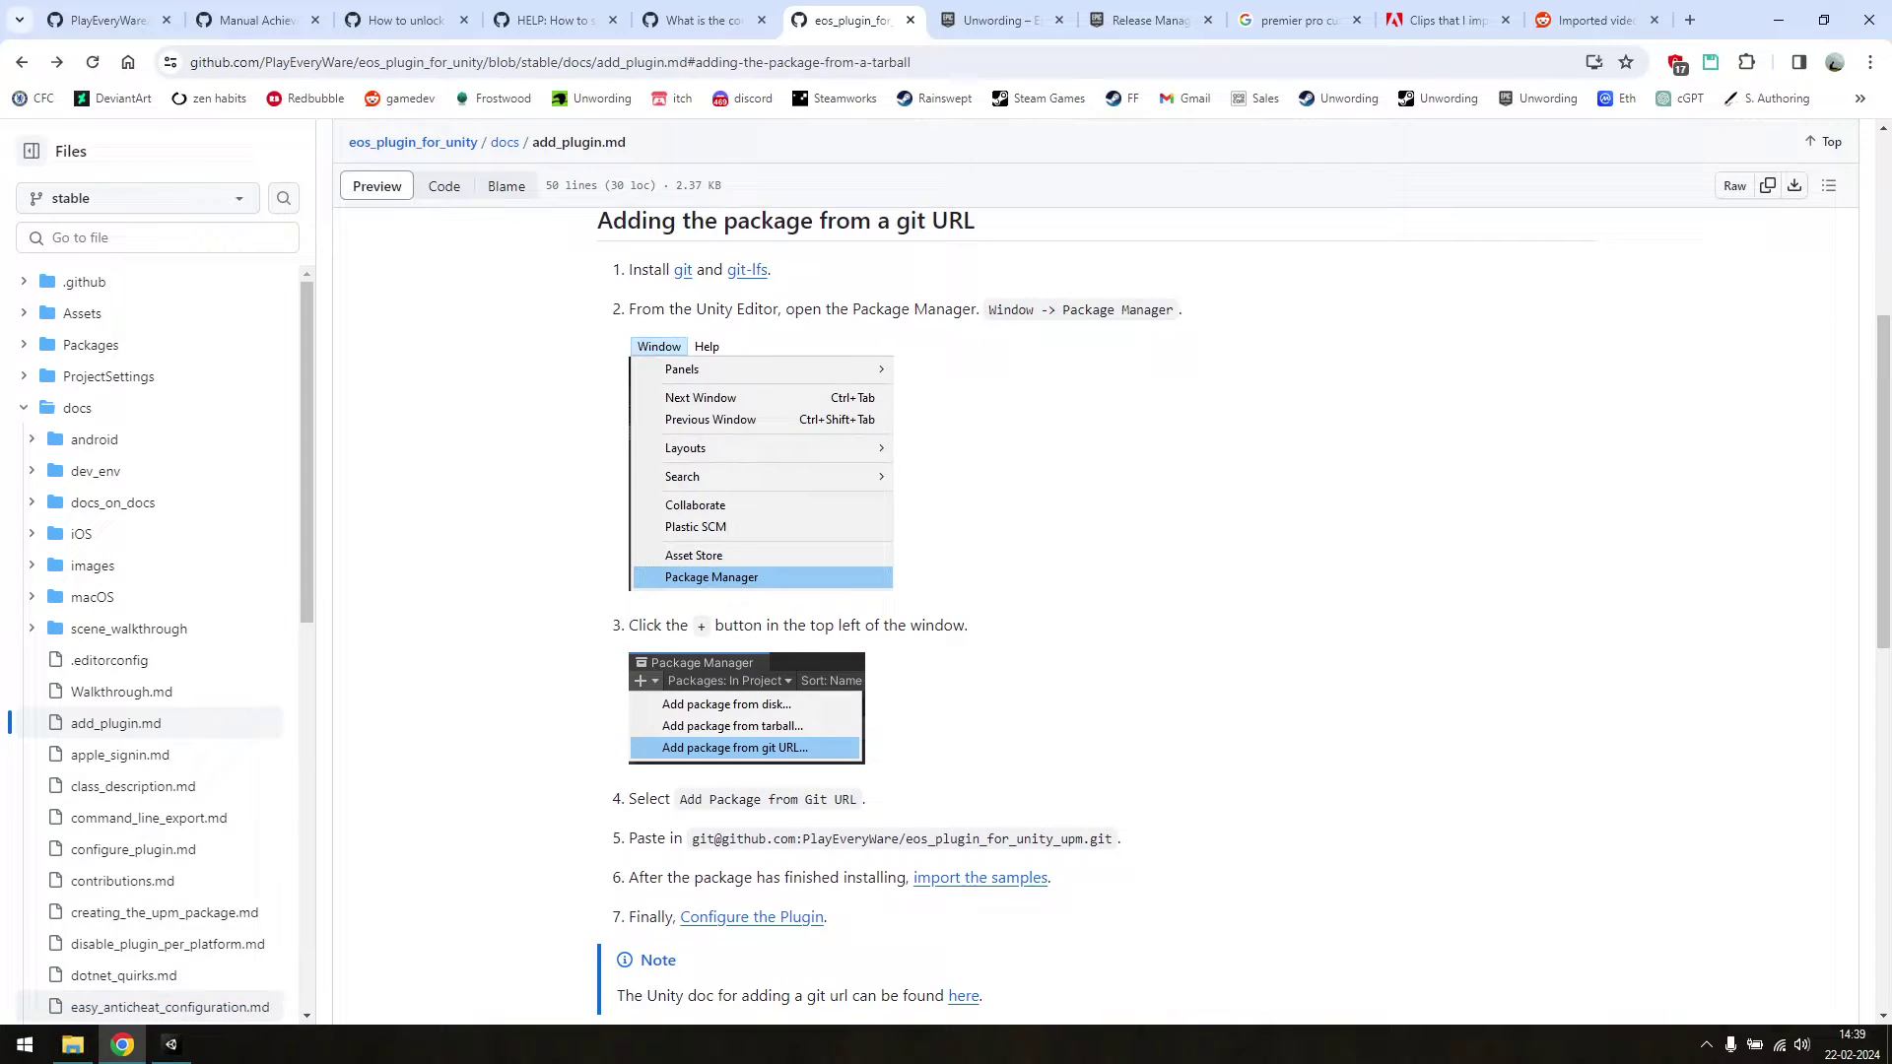
- In Unity, add the package from the tarball com.playeveryware.eos-3.0.3.tgz in the "unwording 12 june" project folder
{"action": "left_click", "coordinate": [171, 1045]}
{"action": "left_click", "coordinate": [884, 81]}
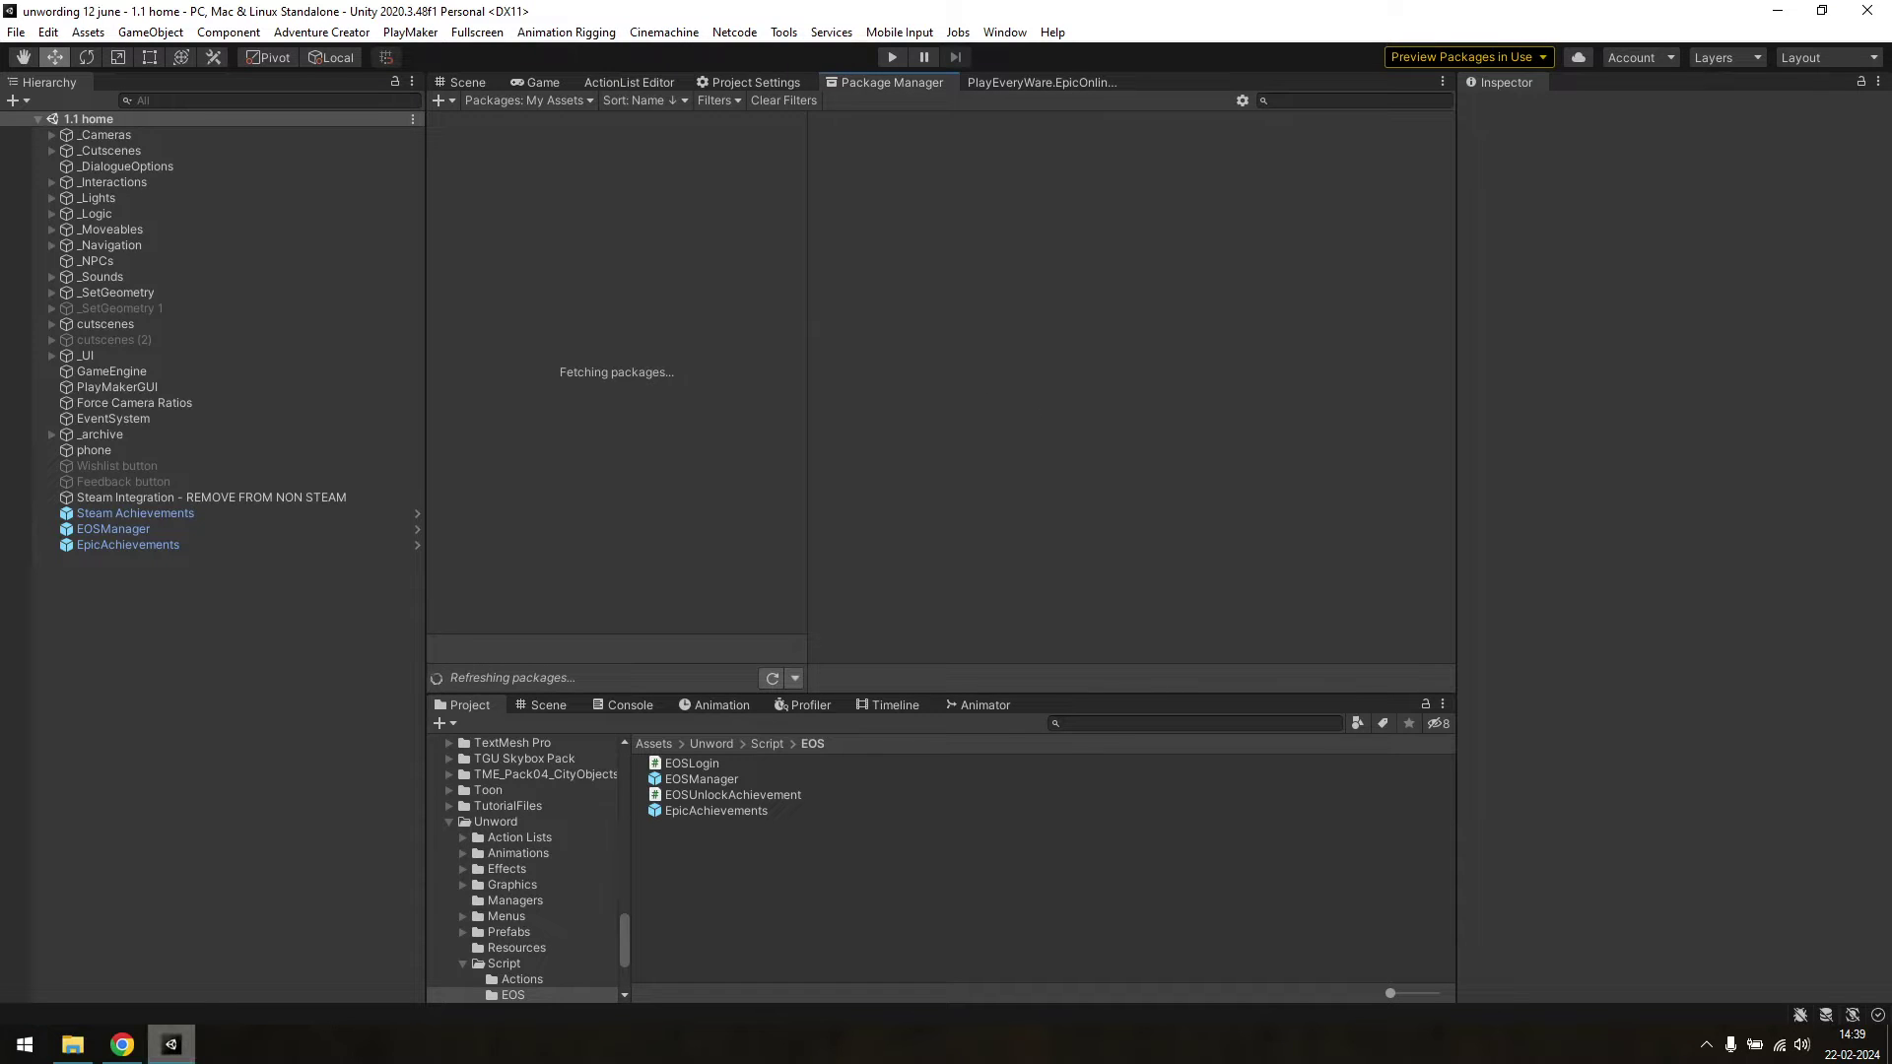
{"action": "left_click", "coordinate": [443, 101]}
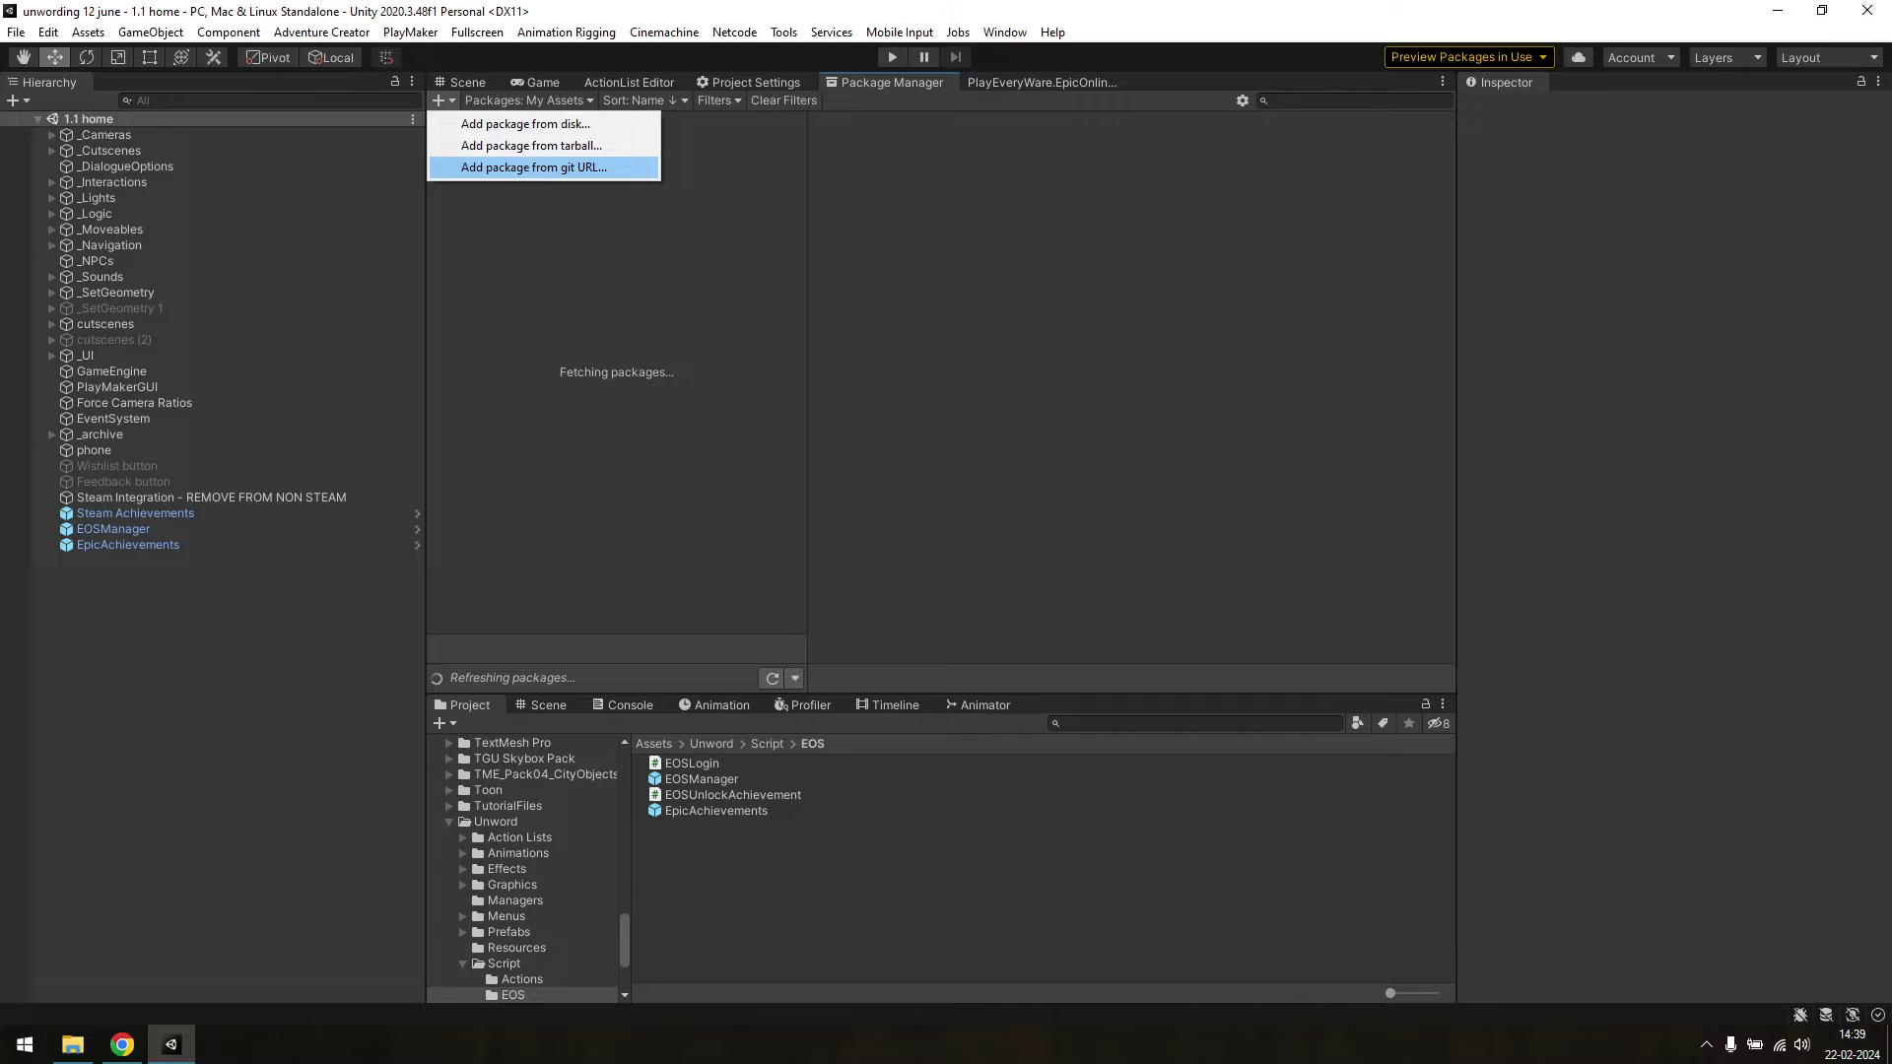
{"action": "left_click", "coordinate": [531, 145]}
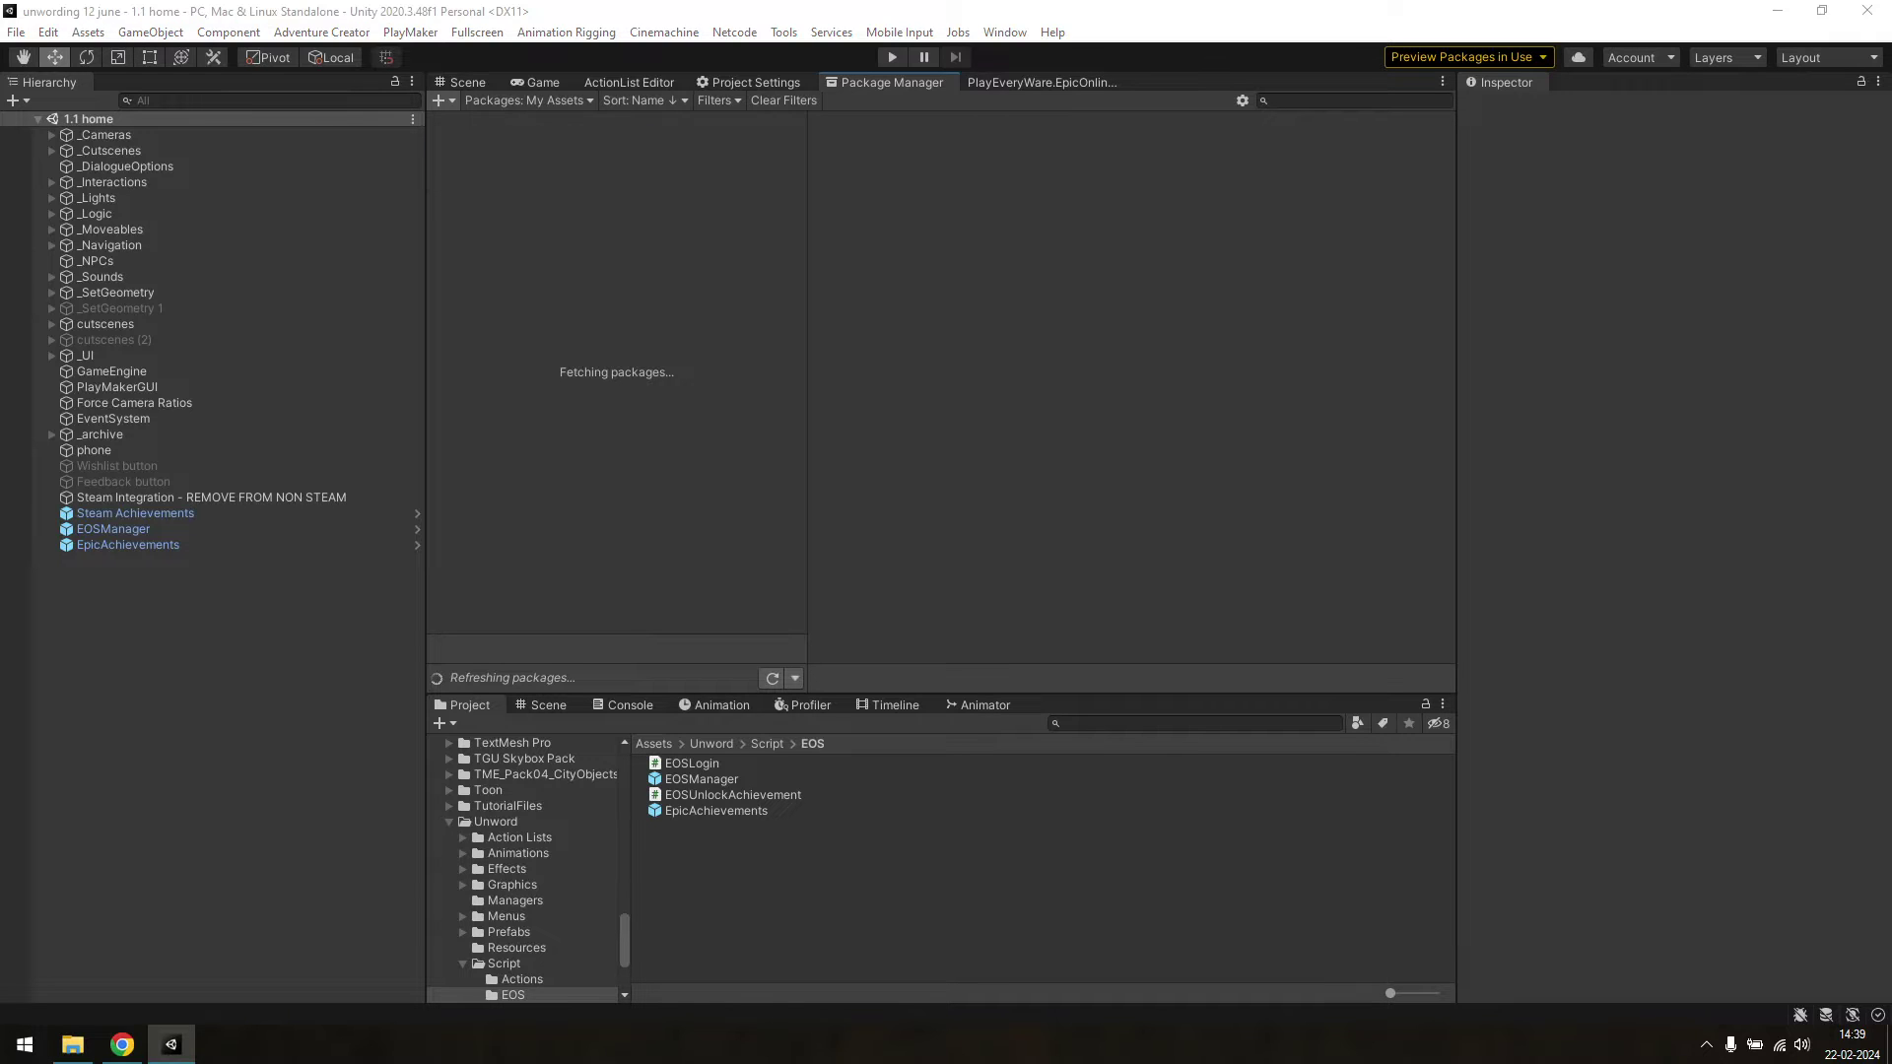
{"action": "left_click", "coordinate": [449, 327]}
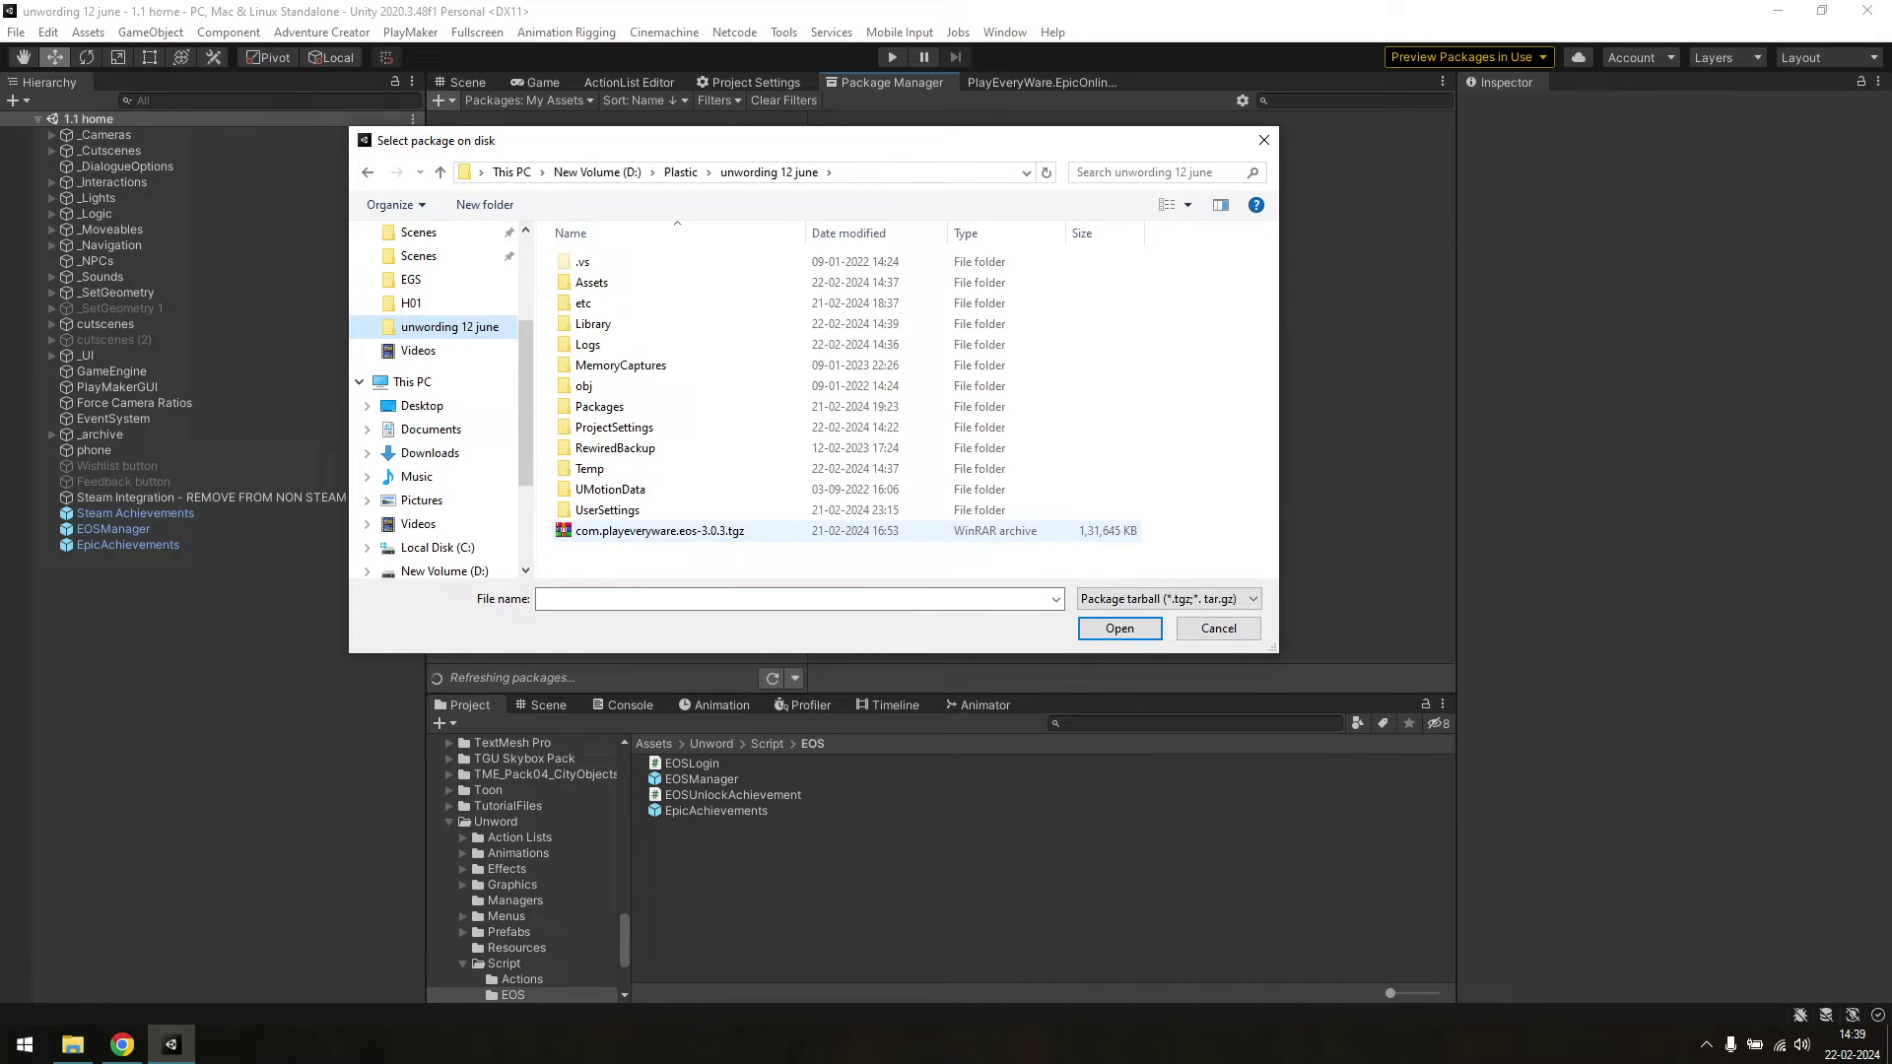
{"action": "left_click", "coordinate": [659, 530]}
{"action": "left_click", "coordinate": [1120, 628]}
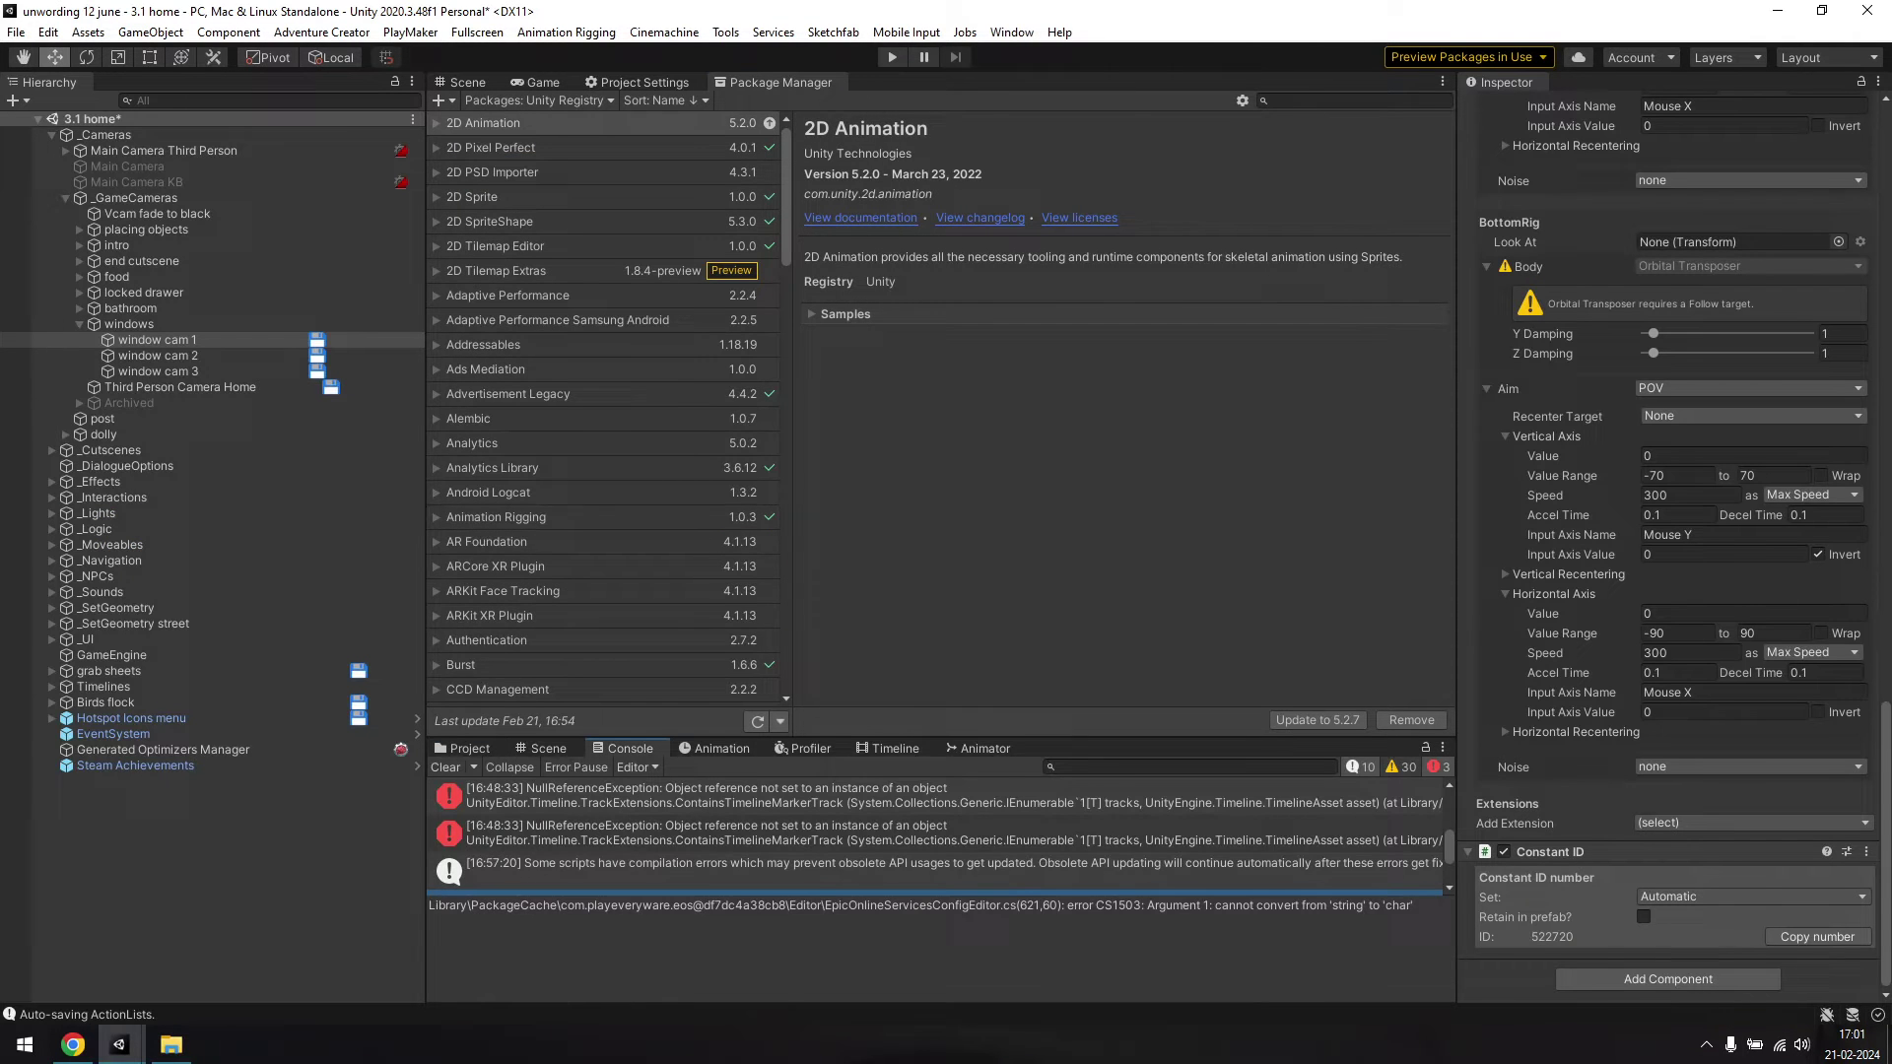
- In Visual Studio, remove the "." argument from steamworksVersion.Split on line 621 of the EOS config editor script, save it, and return to Unity
{"action": "left_click", "coordinate": [887, 865]}
{"action": "left_click_drag", "start_coordinate": [941, 563], "coordinate": [941, 547]}
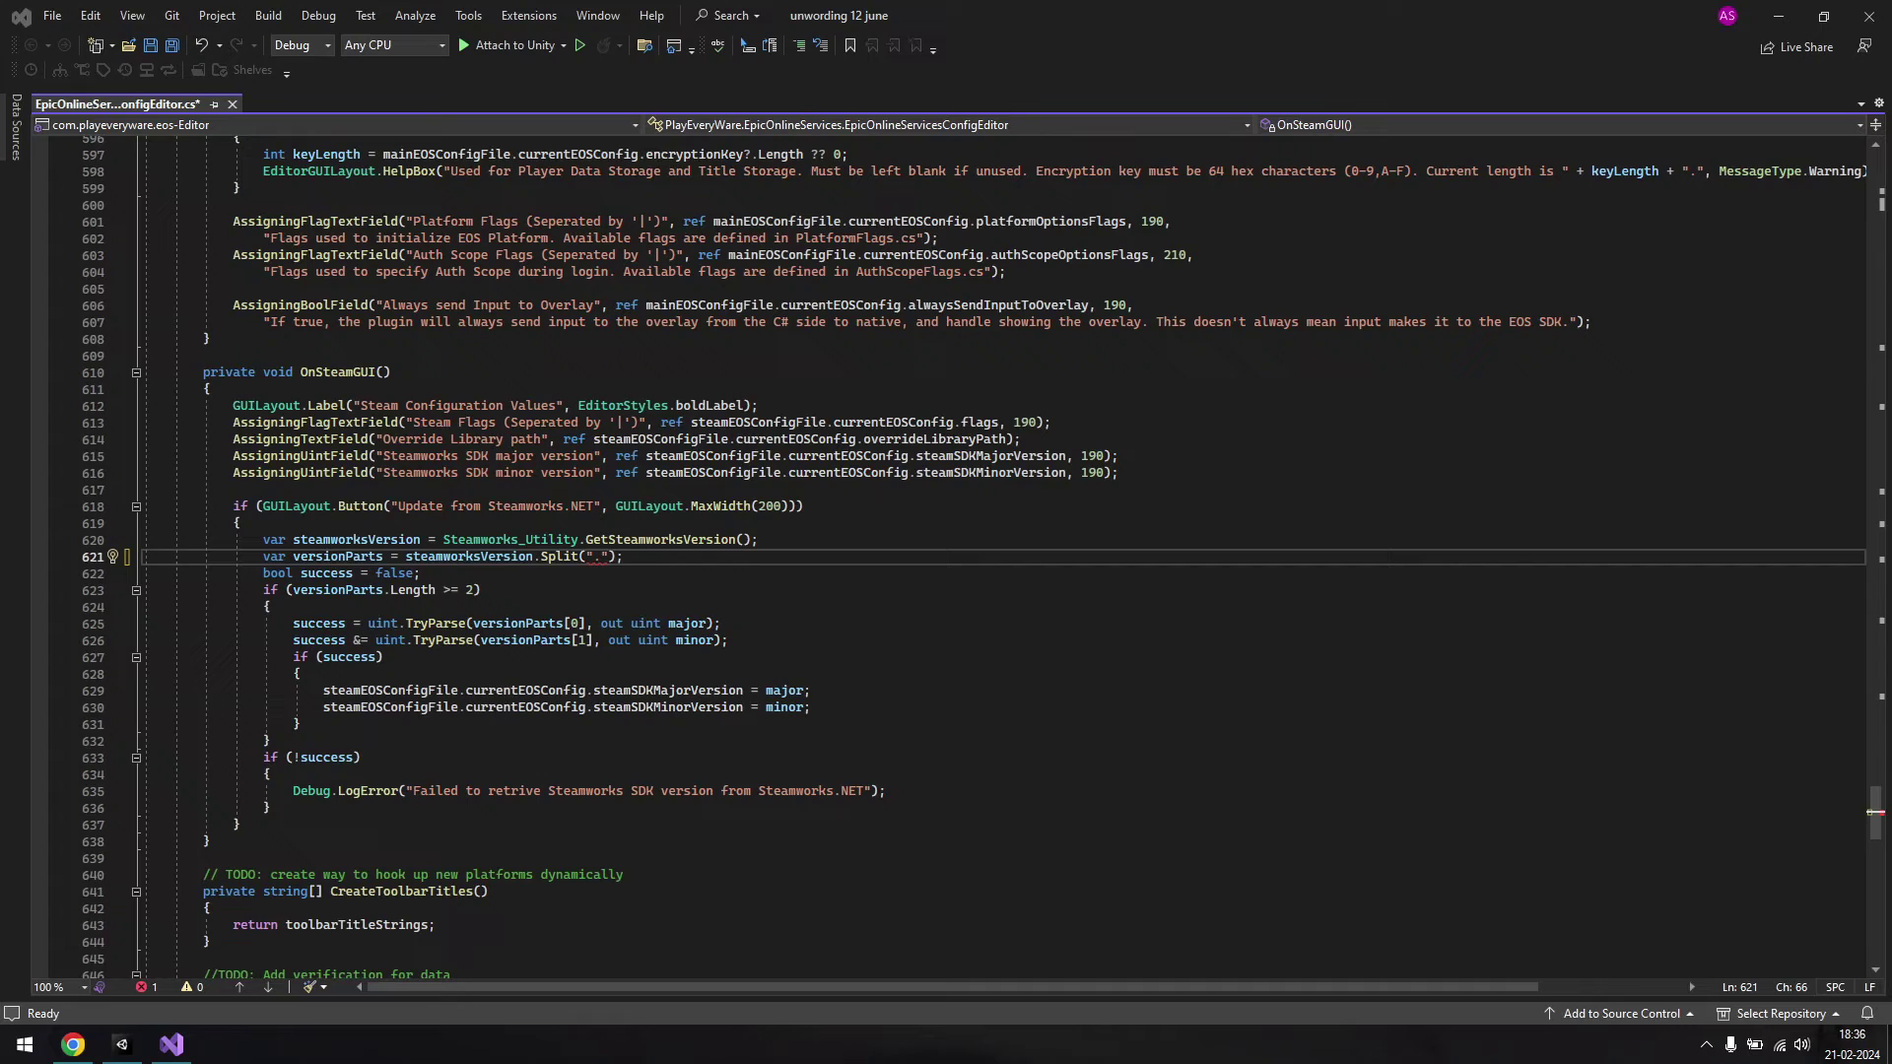
{"action": "left_click", "coordinate": [608, 556]}
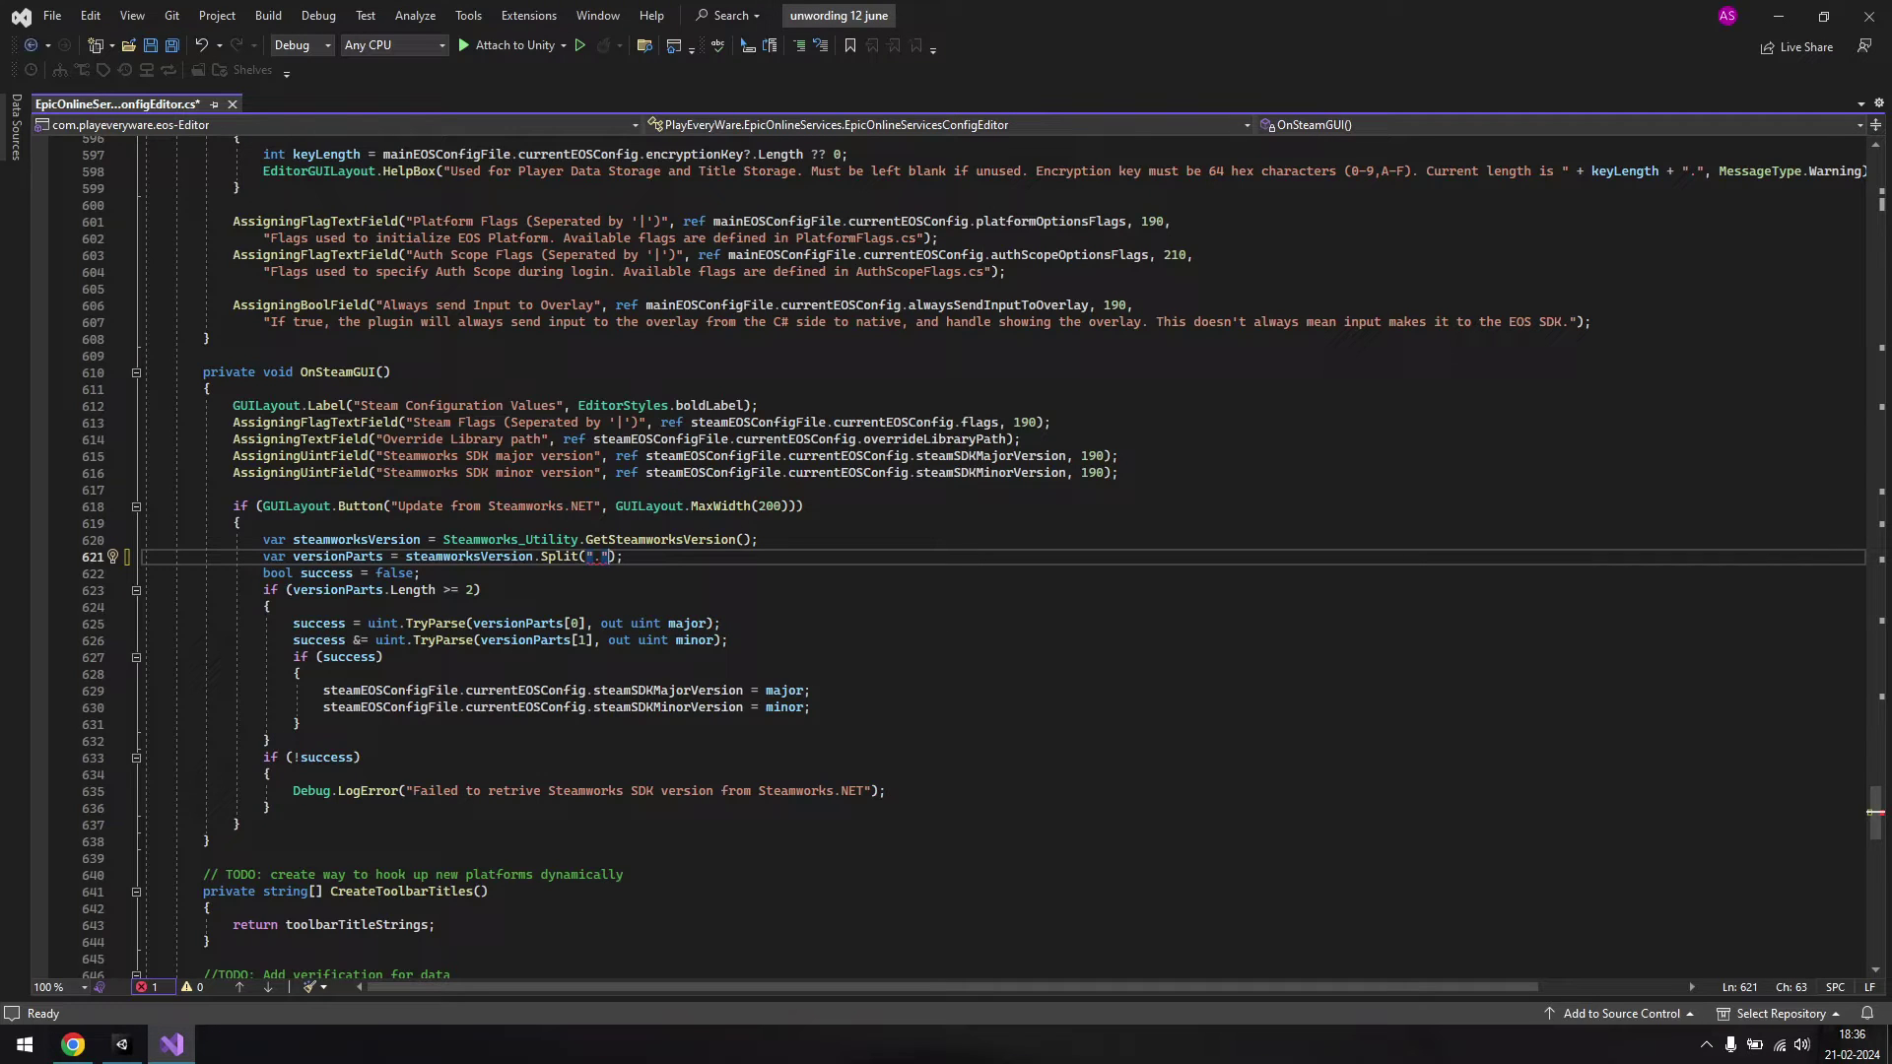
{"action": "key", "text": "BackSpace"}
{"action": "key", "text": "BackSpace"}
{"action": "key", "text": "BackSpace"}
{"action": "key", "text": "ctrl+s"}
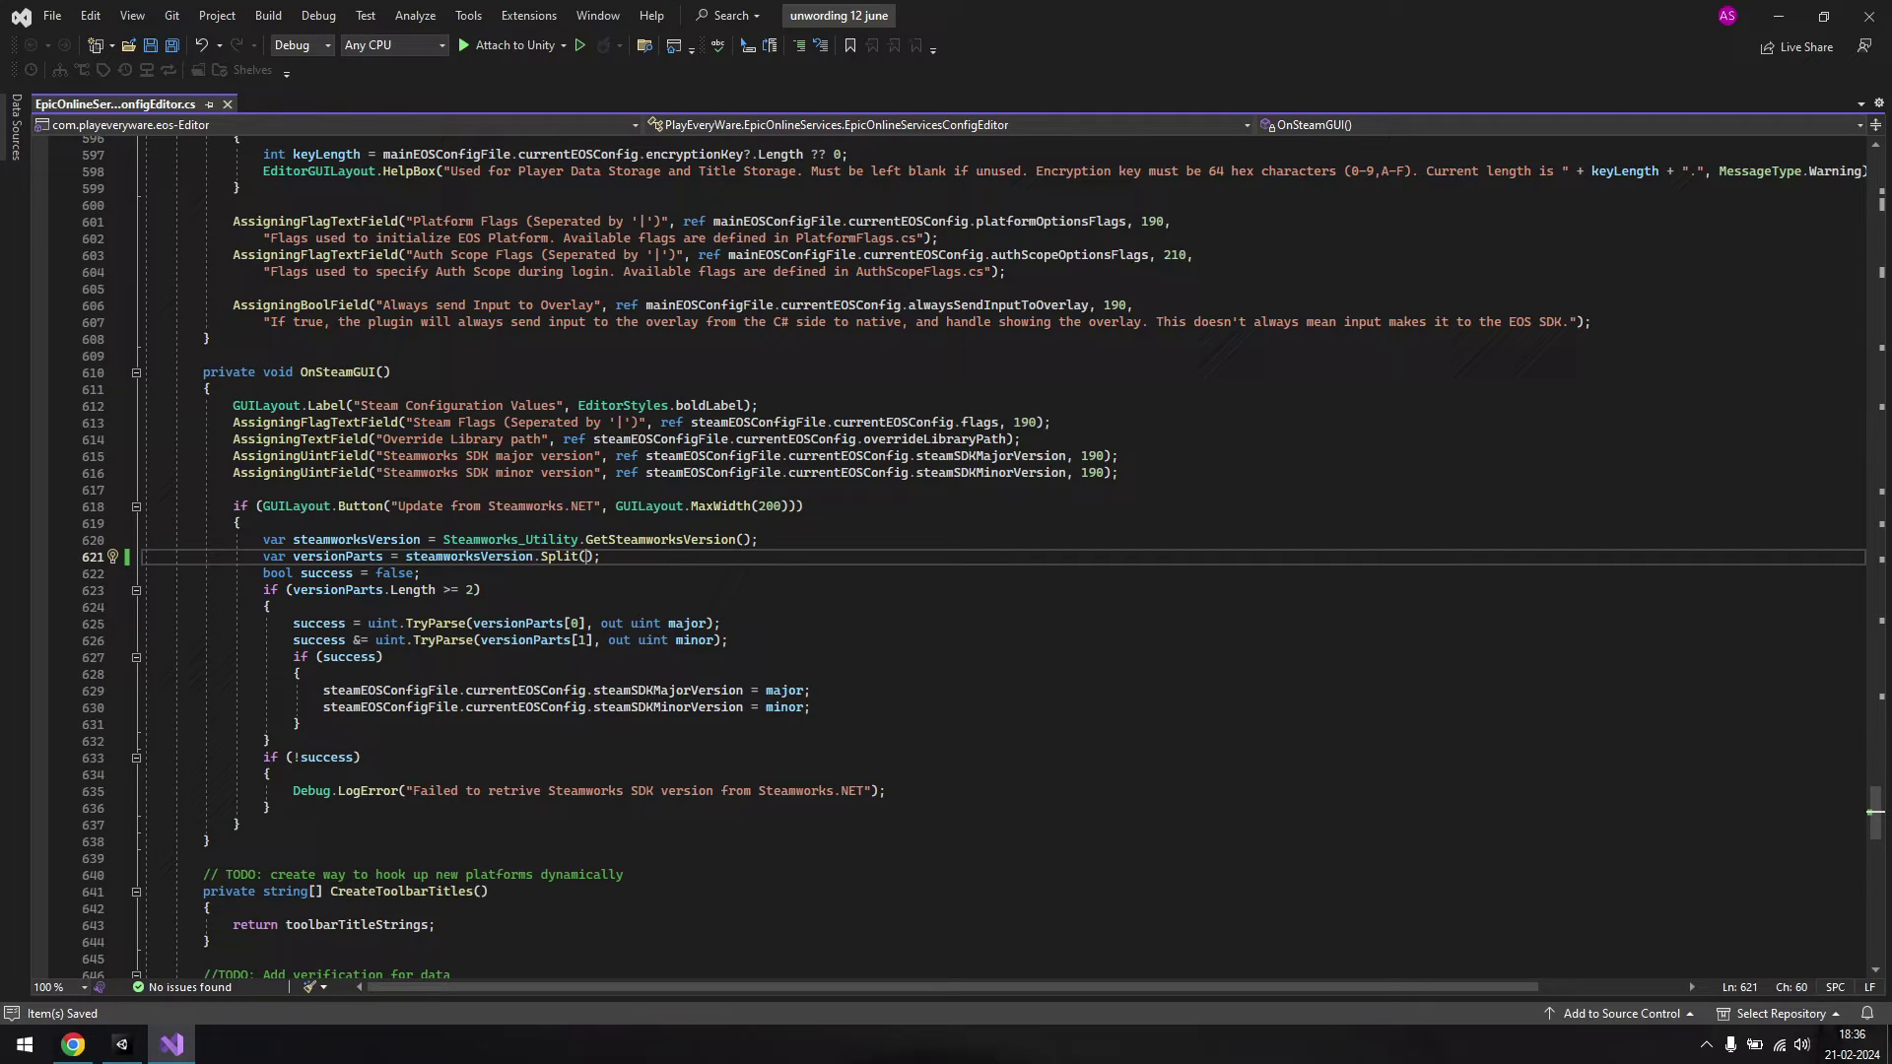
{"action": "left_click", "coordinate": [122, 1044]}
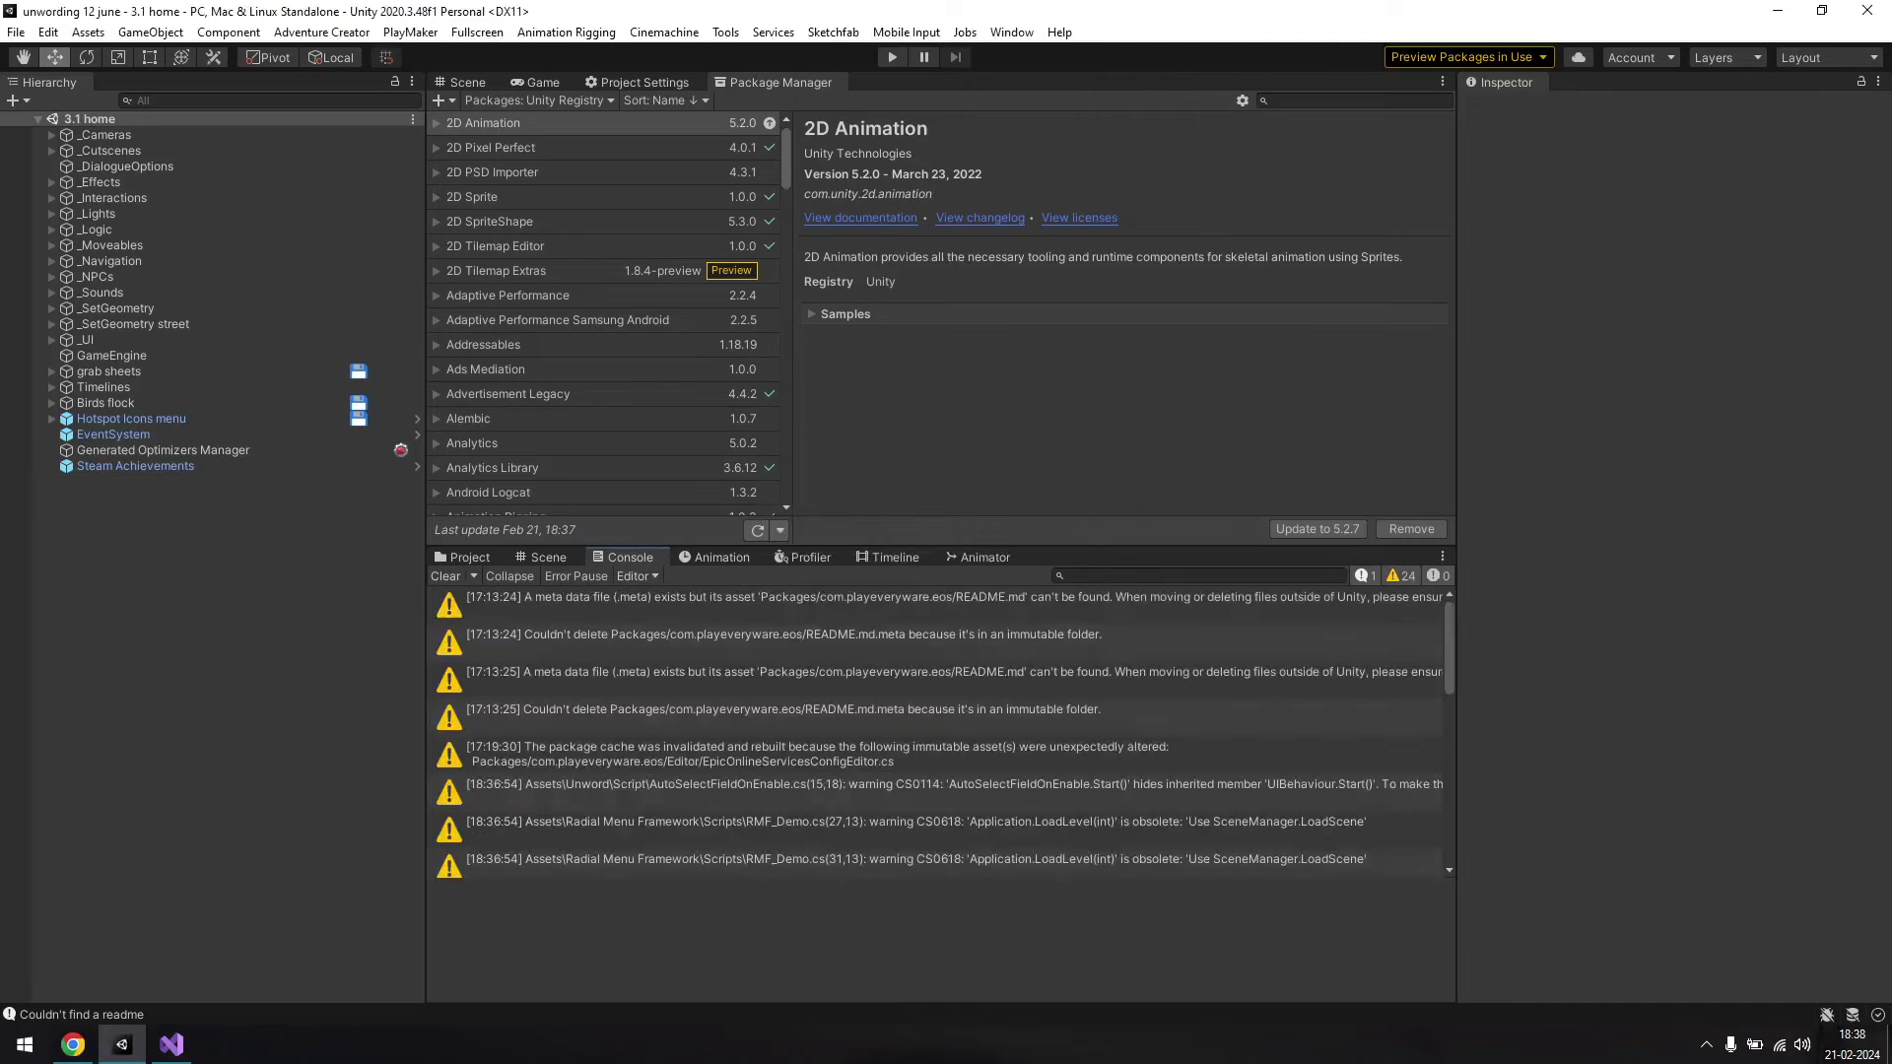
- In the browser, open the plugin's samples.md documentation and read the Importing Samples instructions
{"action": "key", "text": "alt+Tab"}
{"action": "left_click_drag", "start_coordinate": [846, 815], "coordinate": [1053, 815]}
{"action": "left_click", "coordinate": [1052, 815]}
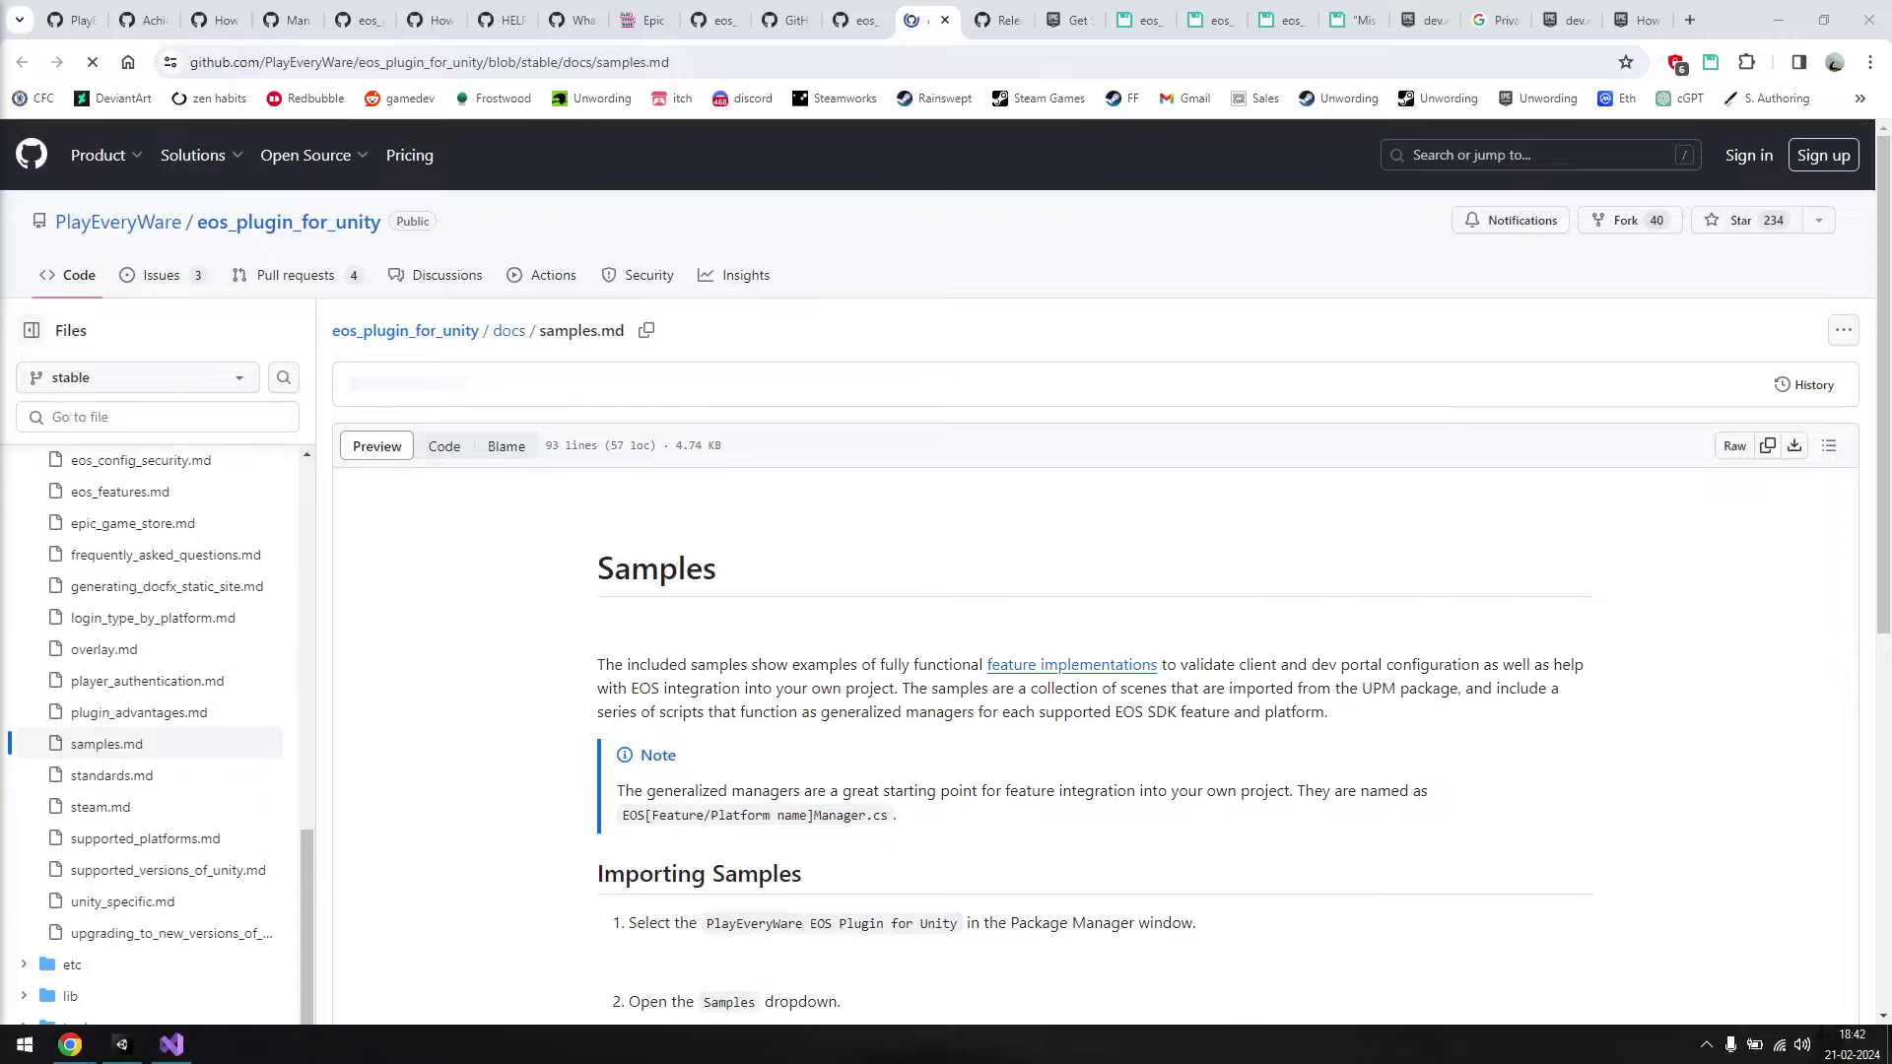
{"action": "scroll", "coordinate": [1094, 572], "scroll_direction": "down", "scroll_amount": 3}
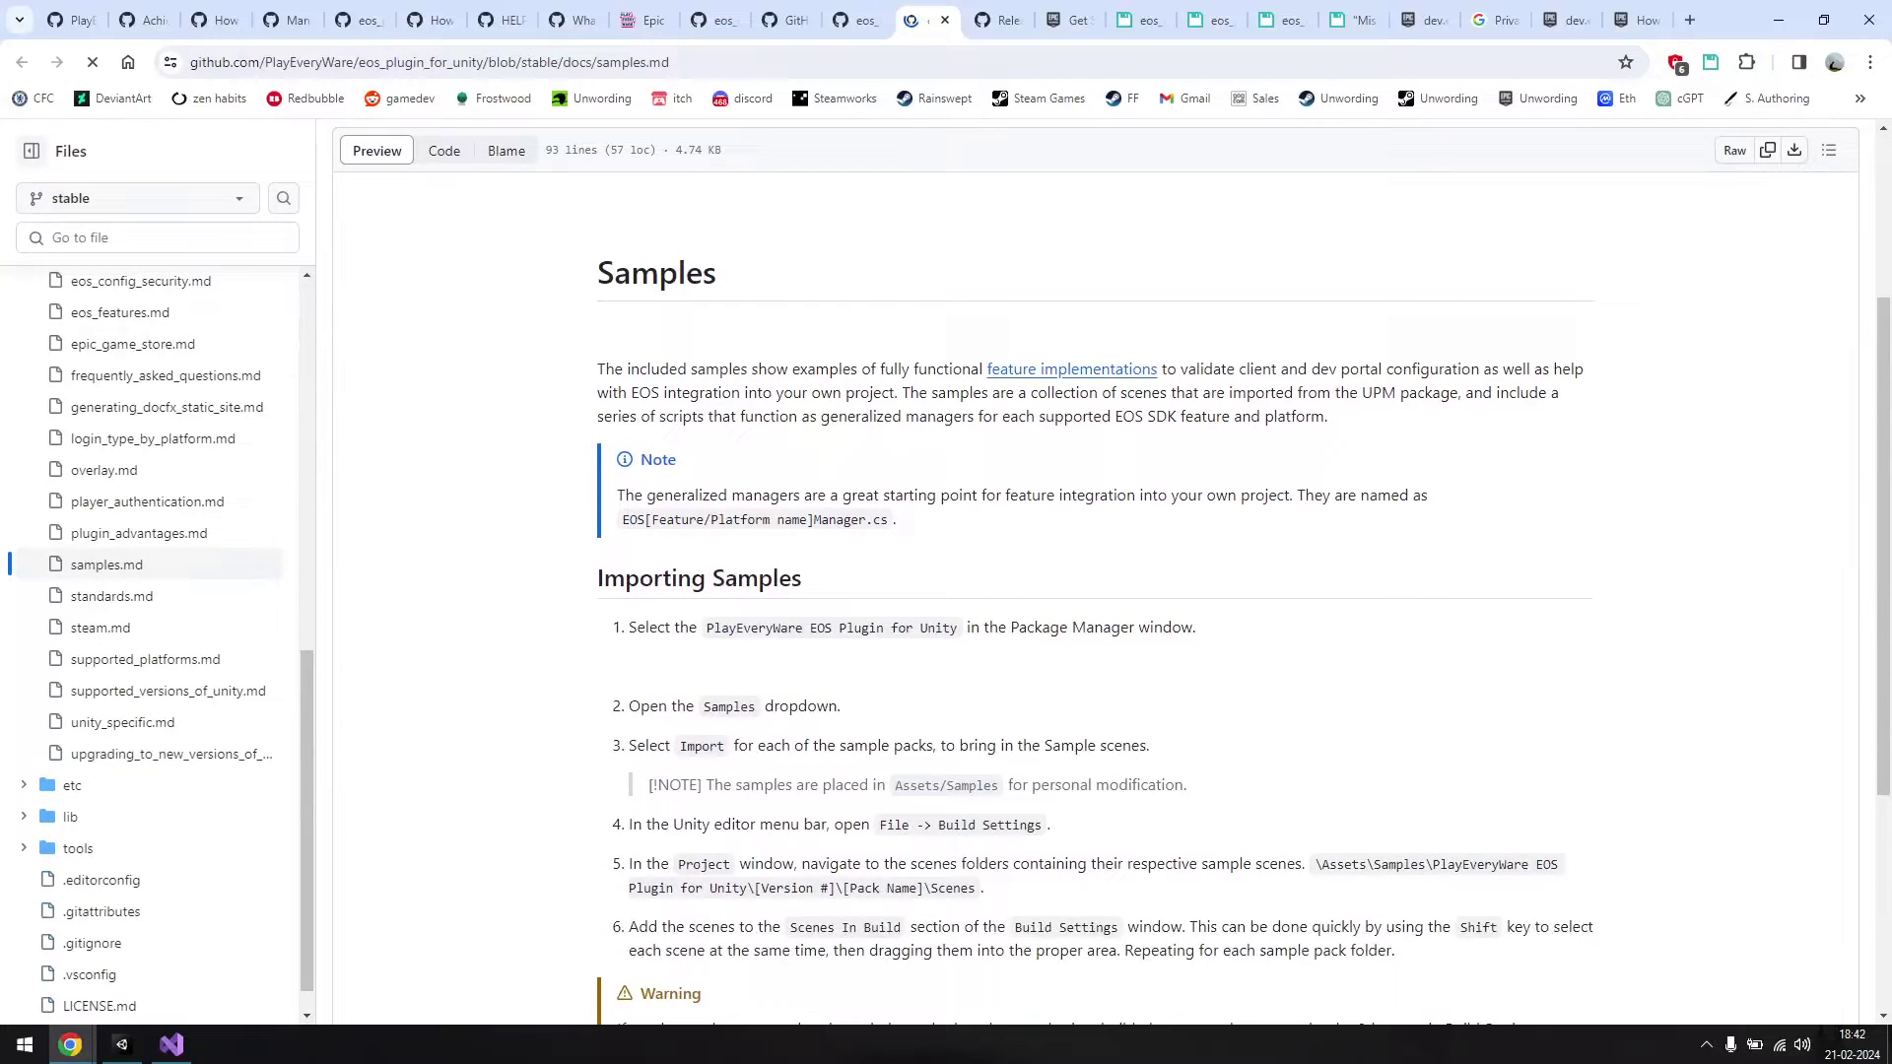
- In Unity, show the in-project packages and import all three sample packs of the Epic Online Services Plugin for Unity
{"action": "scroll", "coordinate": [1094, 572], "scroll_direction": "down", "scroll_amount": 1}
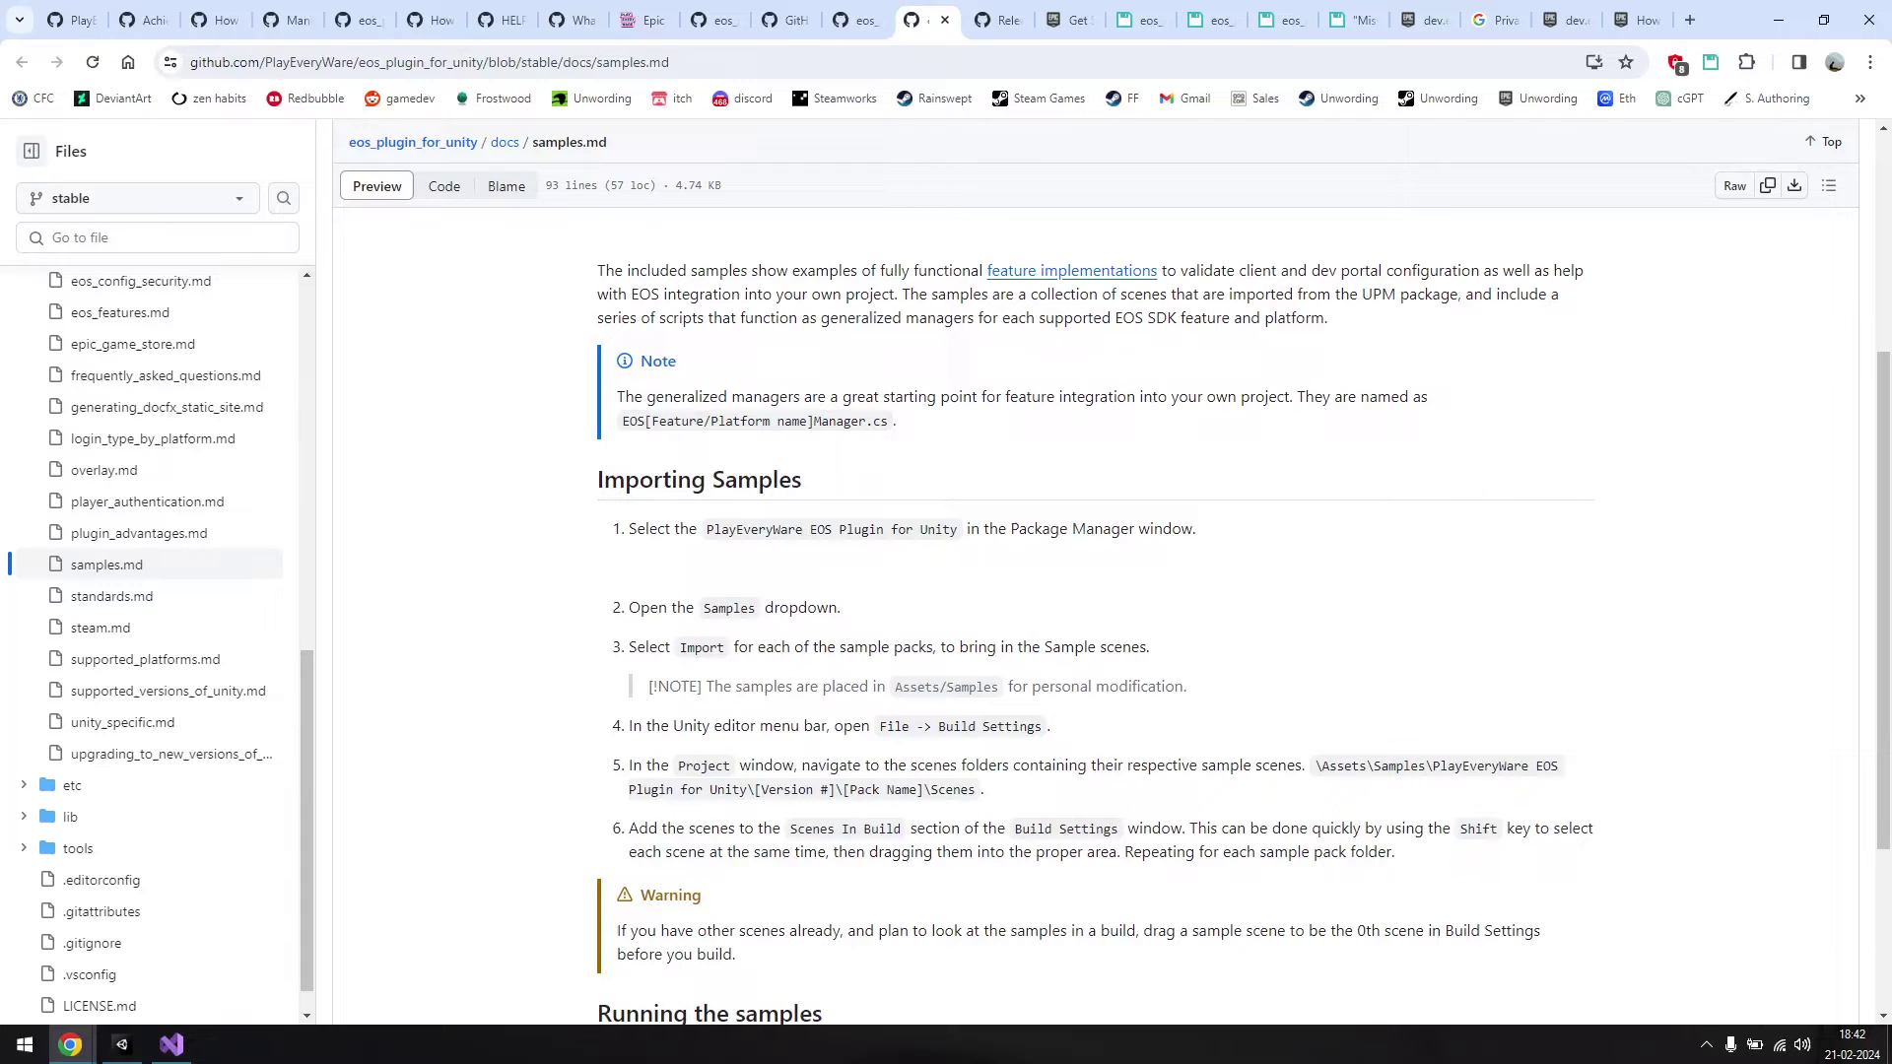
{"action": "left_click_drag", "start_coordinate": [629, 529], "coordinate": [893, 529]}
{"action": "left_click", "coordinate": [893, 529]}
{"action": "scroll", "coordinate": [893, 529], "scroll_direction": "down", "scroll_amount": 1}
{"action": "mouse_move", "coordinate": [121, 1044]}
{"action": "left_click", "coordinate": [122, 951]}
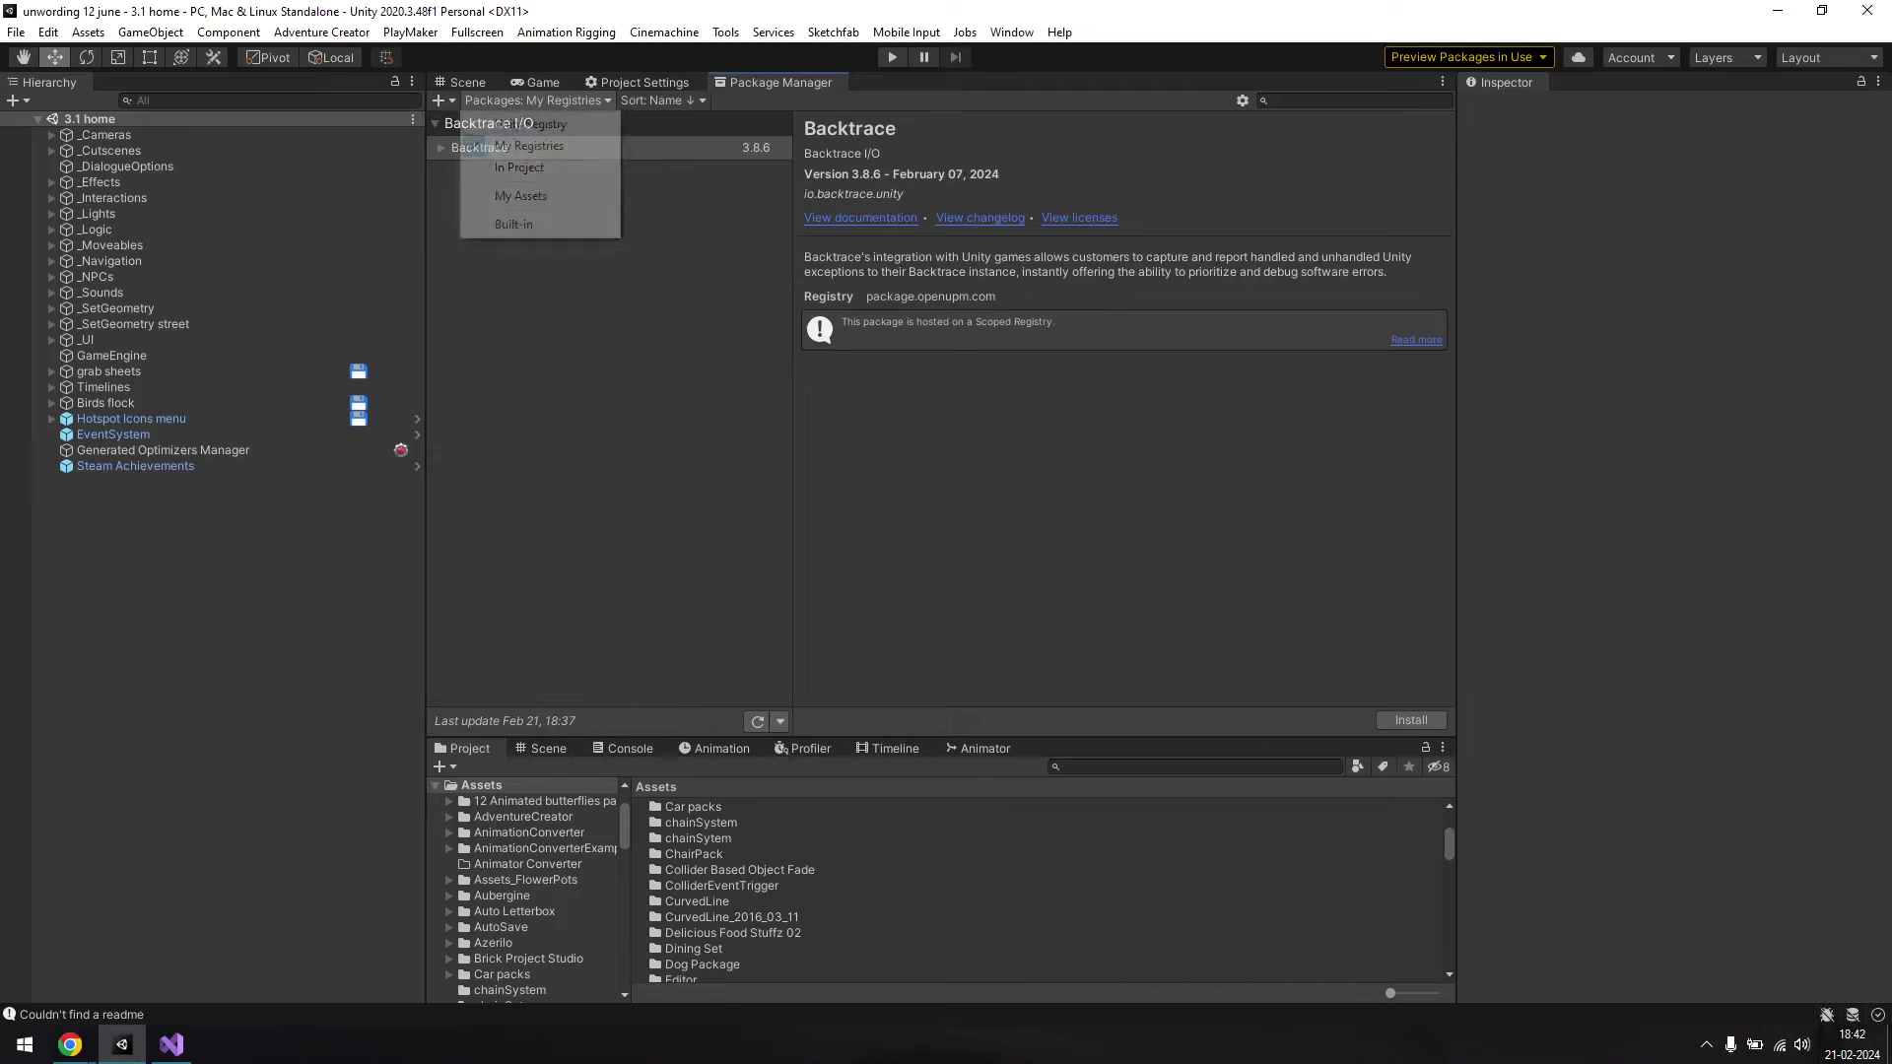
{"action": "left_click", "coordinate": [519, 168]}
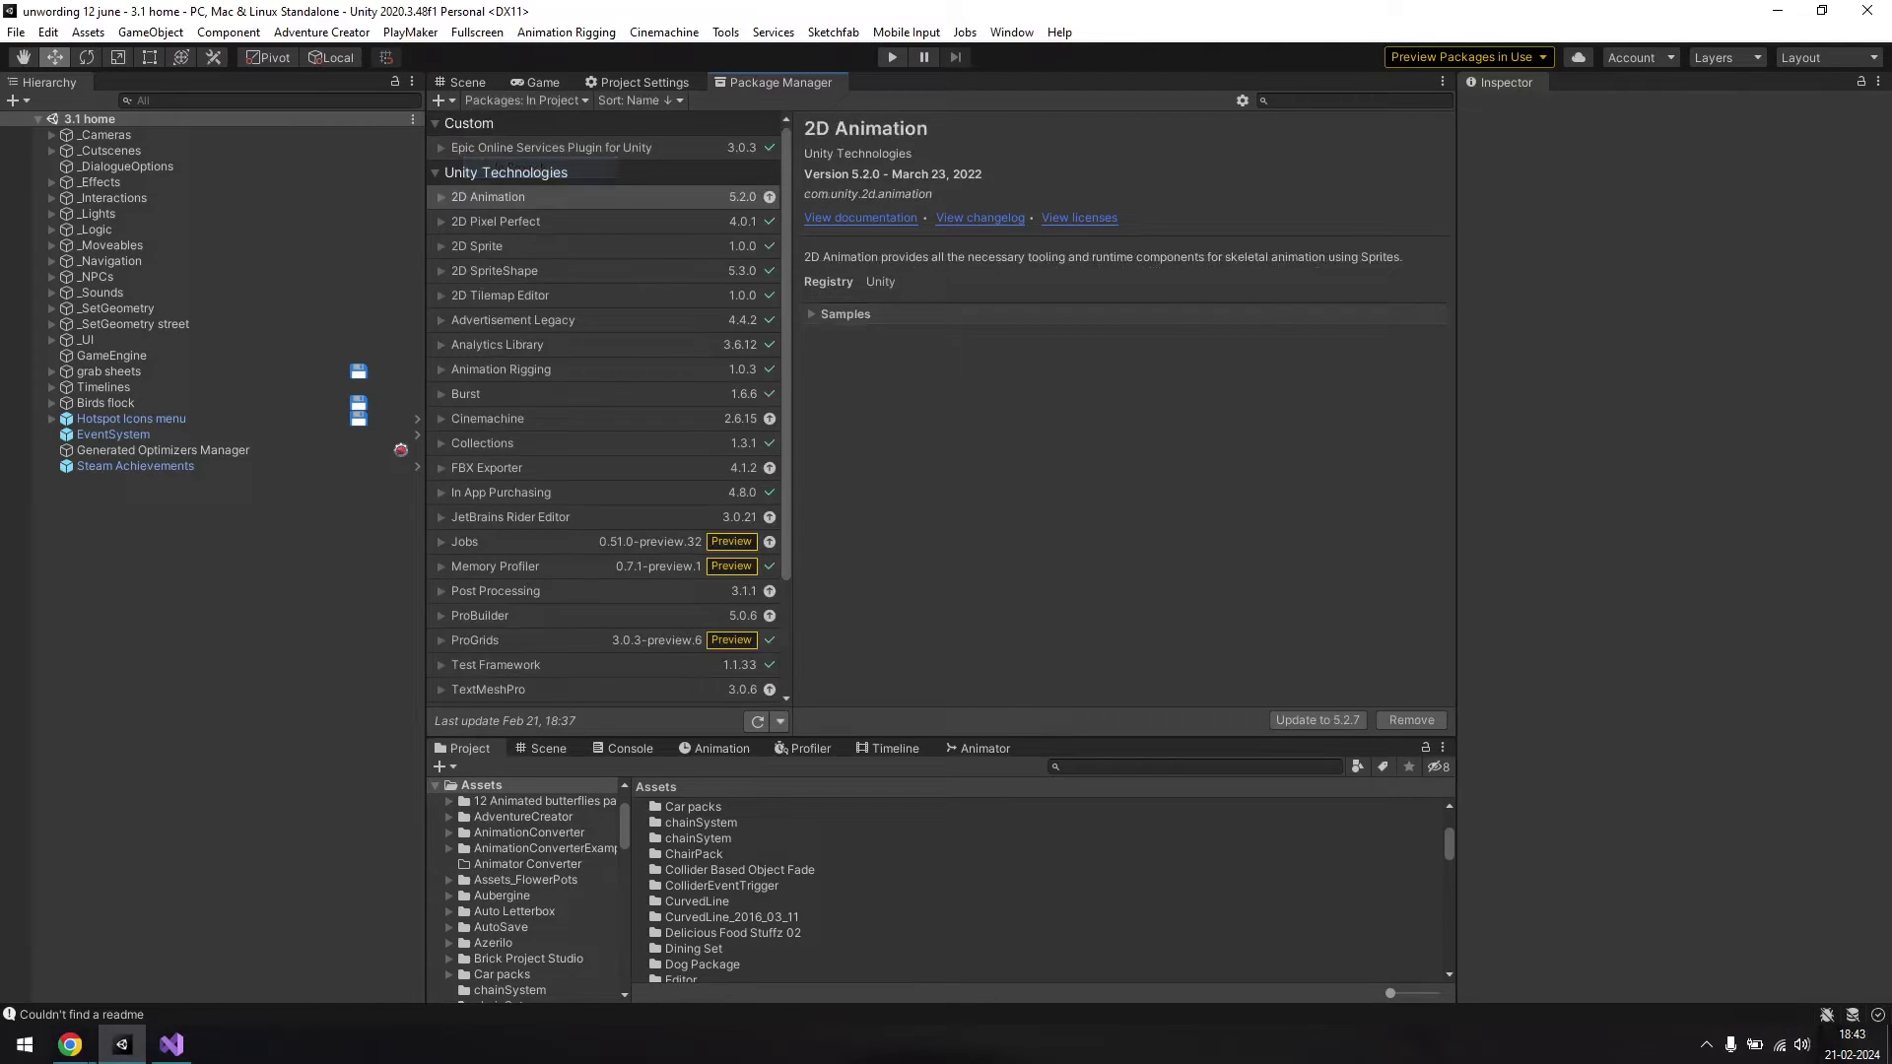
{"action": "left_click", "coordinate": [812, 361]}
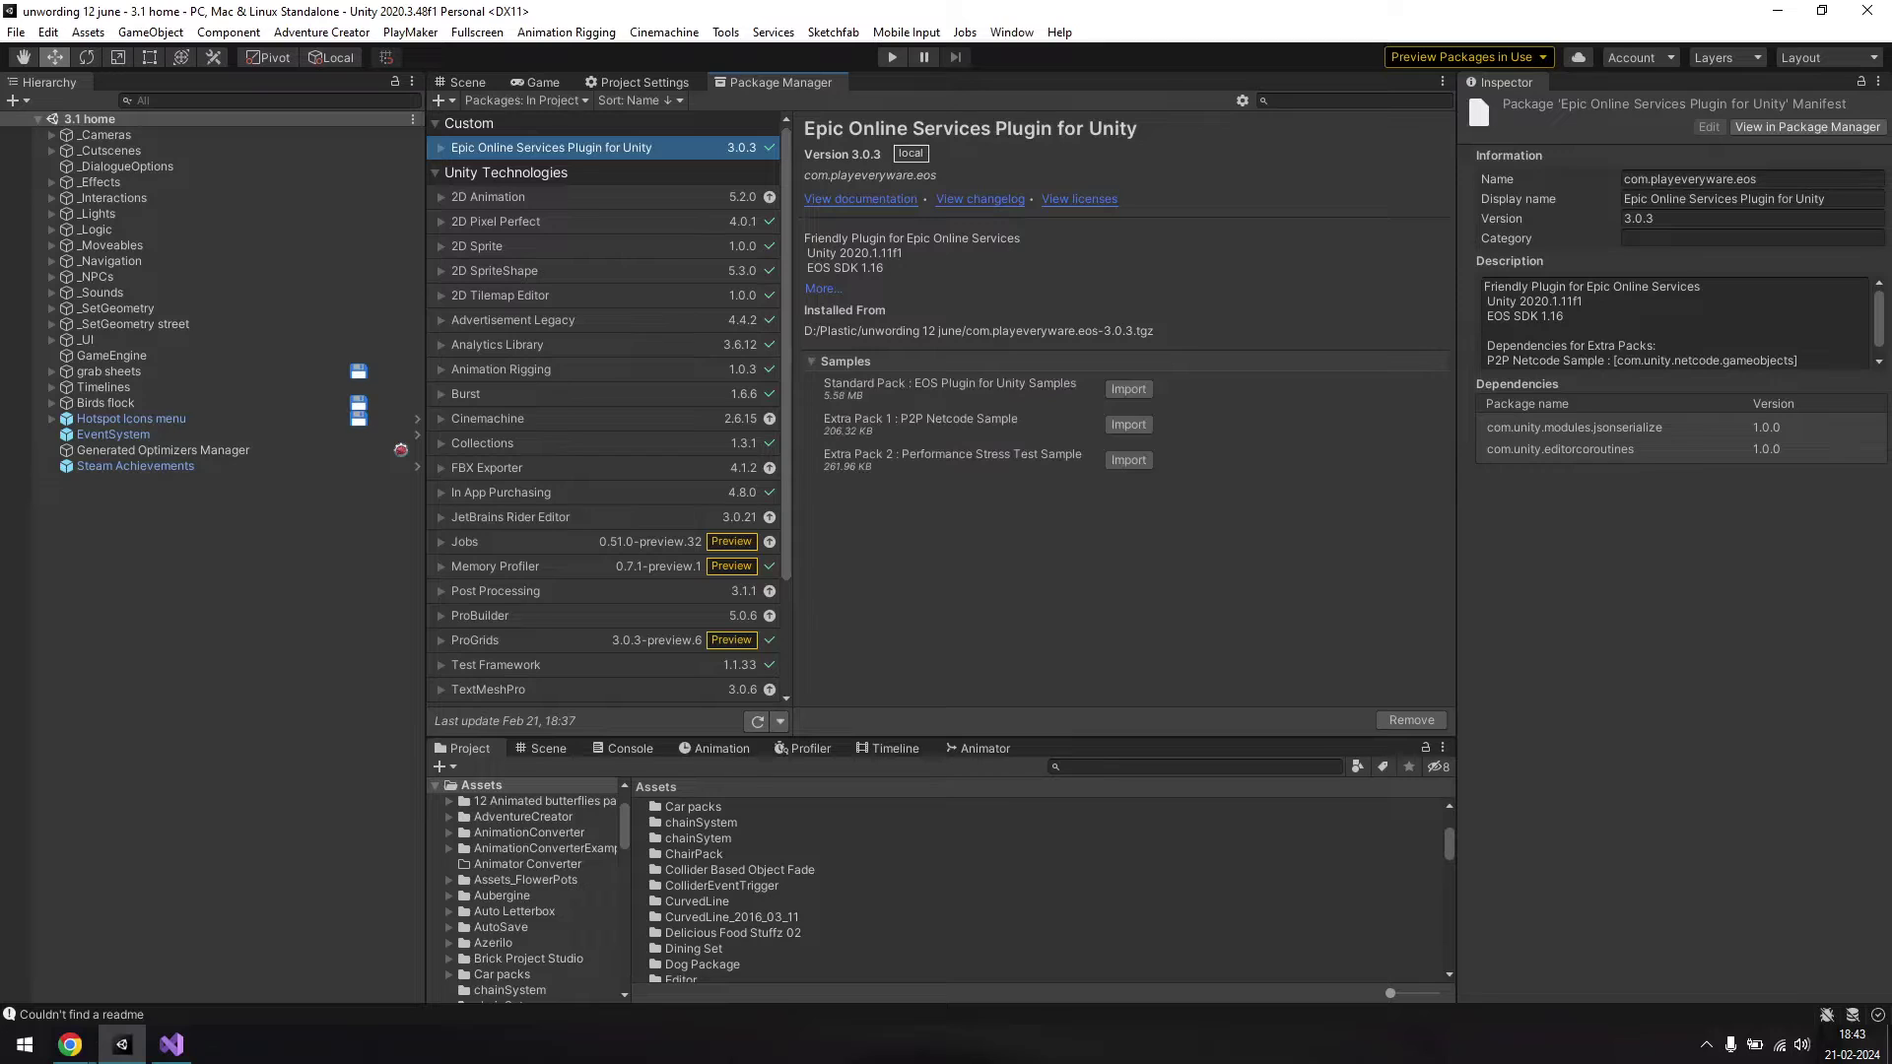
{"action": "left_click", "coordinate": [1127, 388]}
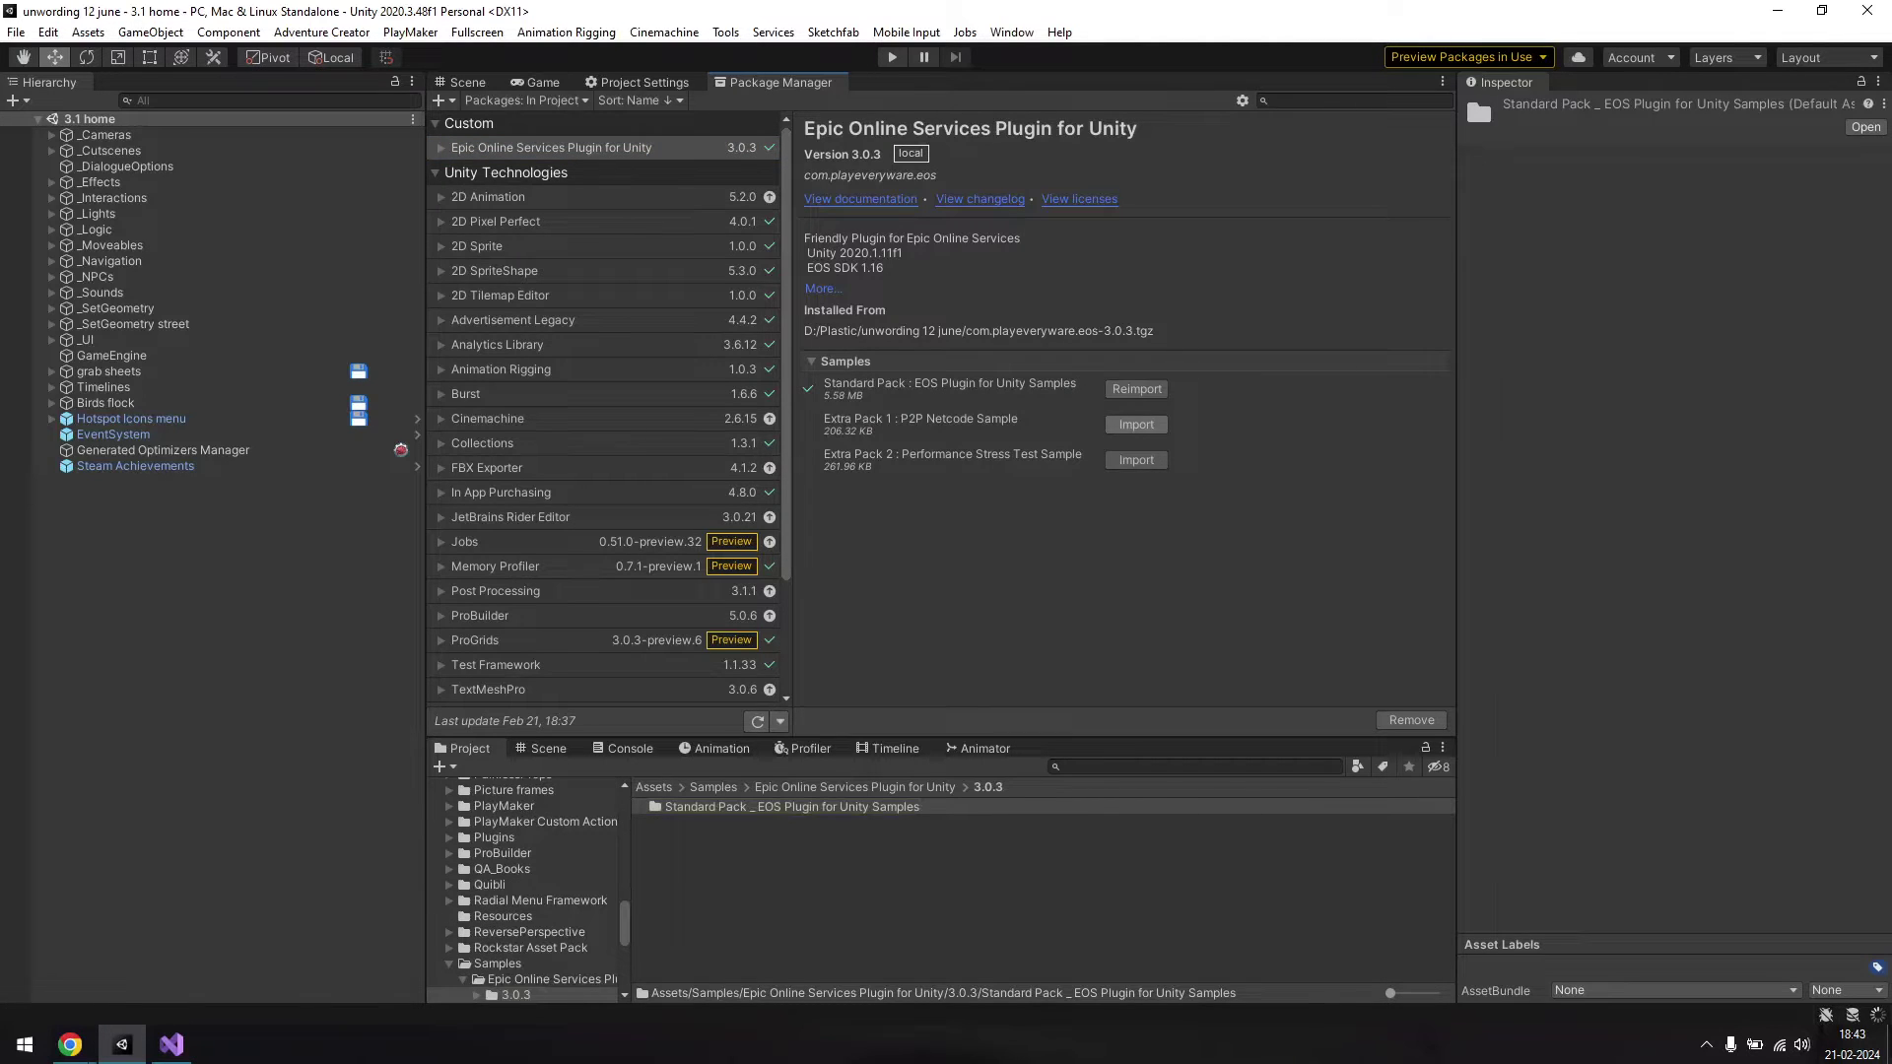
{"action": "left_click", "coordinate": [1135, 424]}
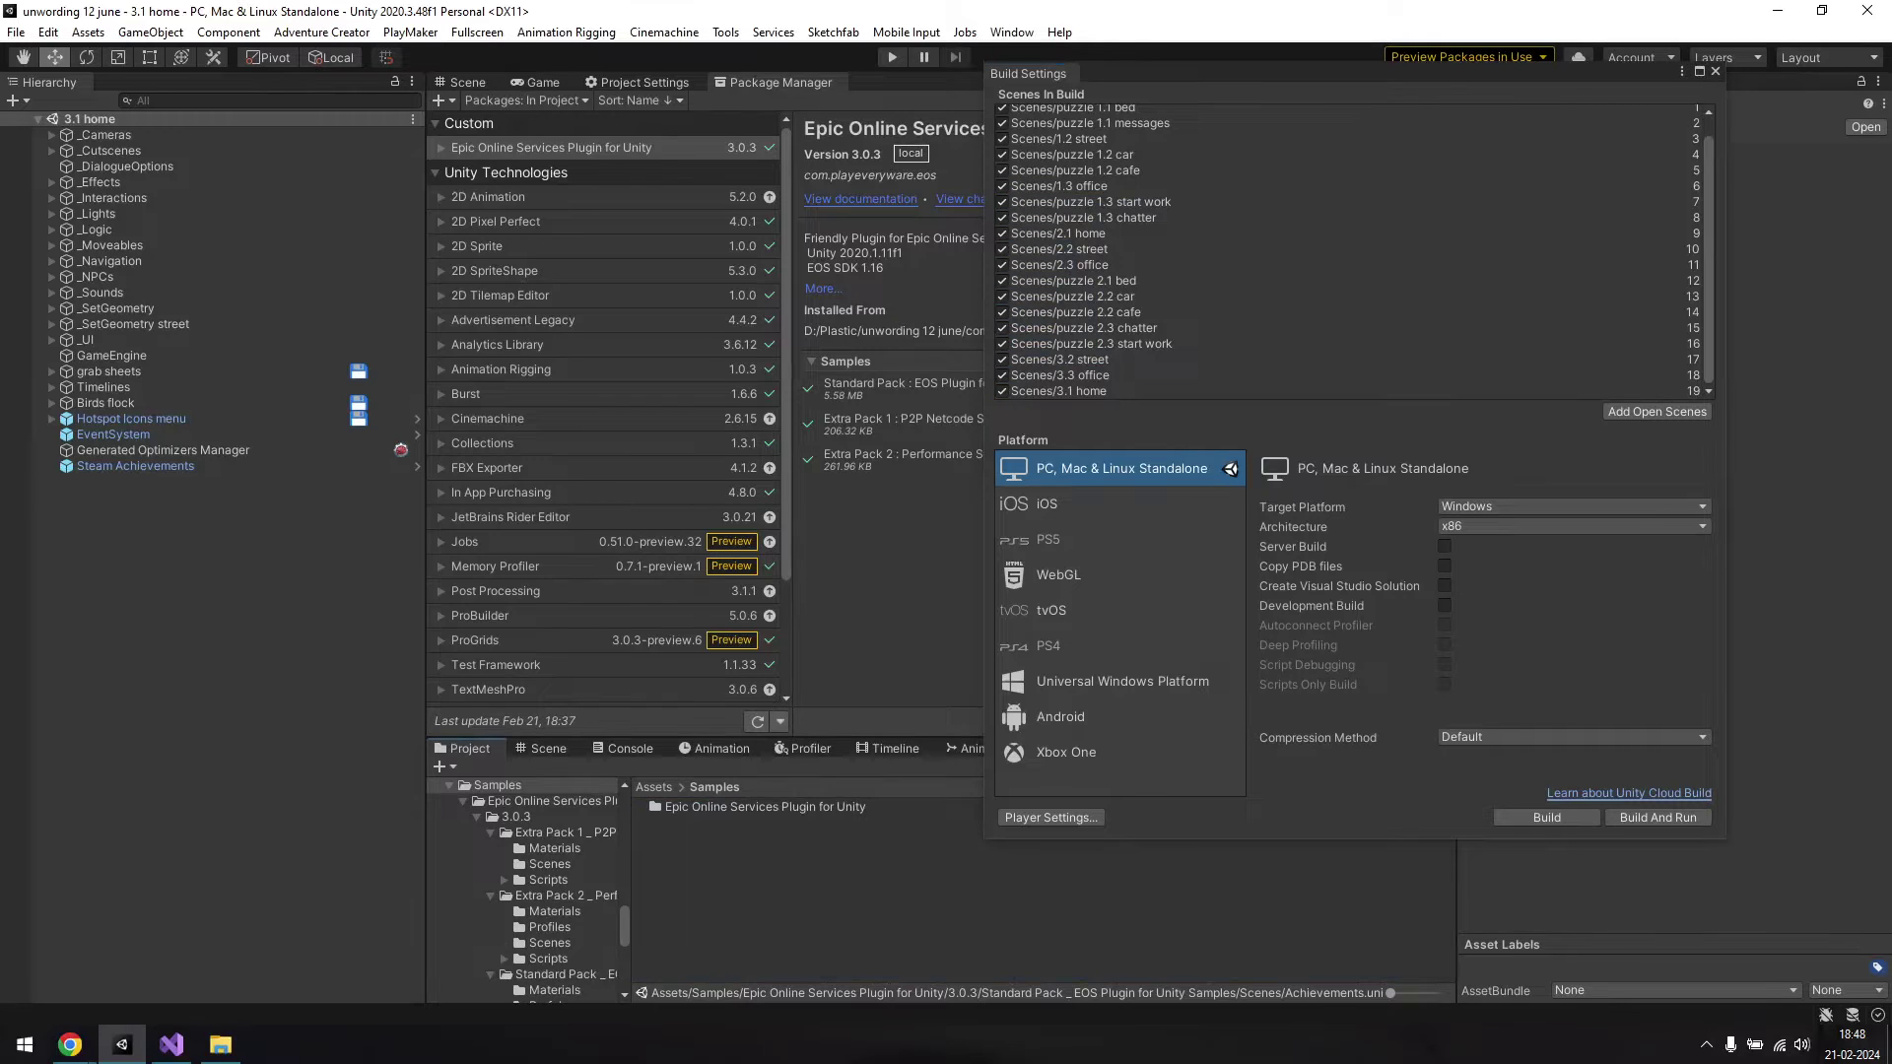
- Add all scenes from the Standard Pack samples' Scenes folder to the end of the Scenes In Build list
{"action": "key", "text": "Down"}
{"action": "key", "text": "Down"}
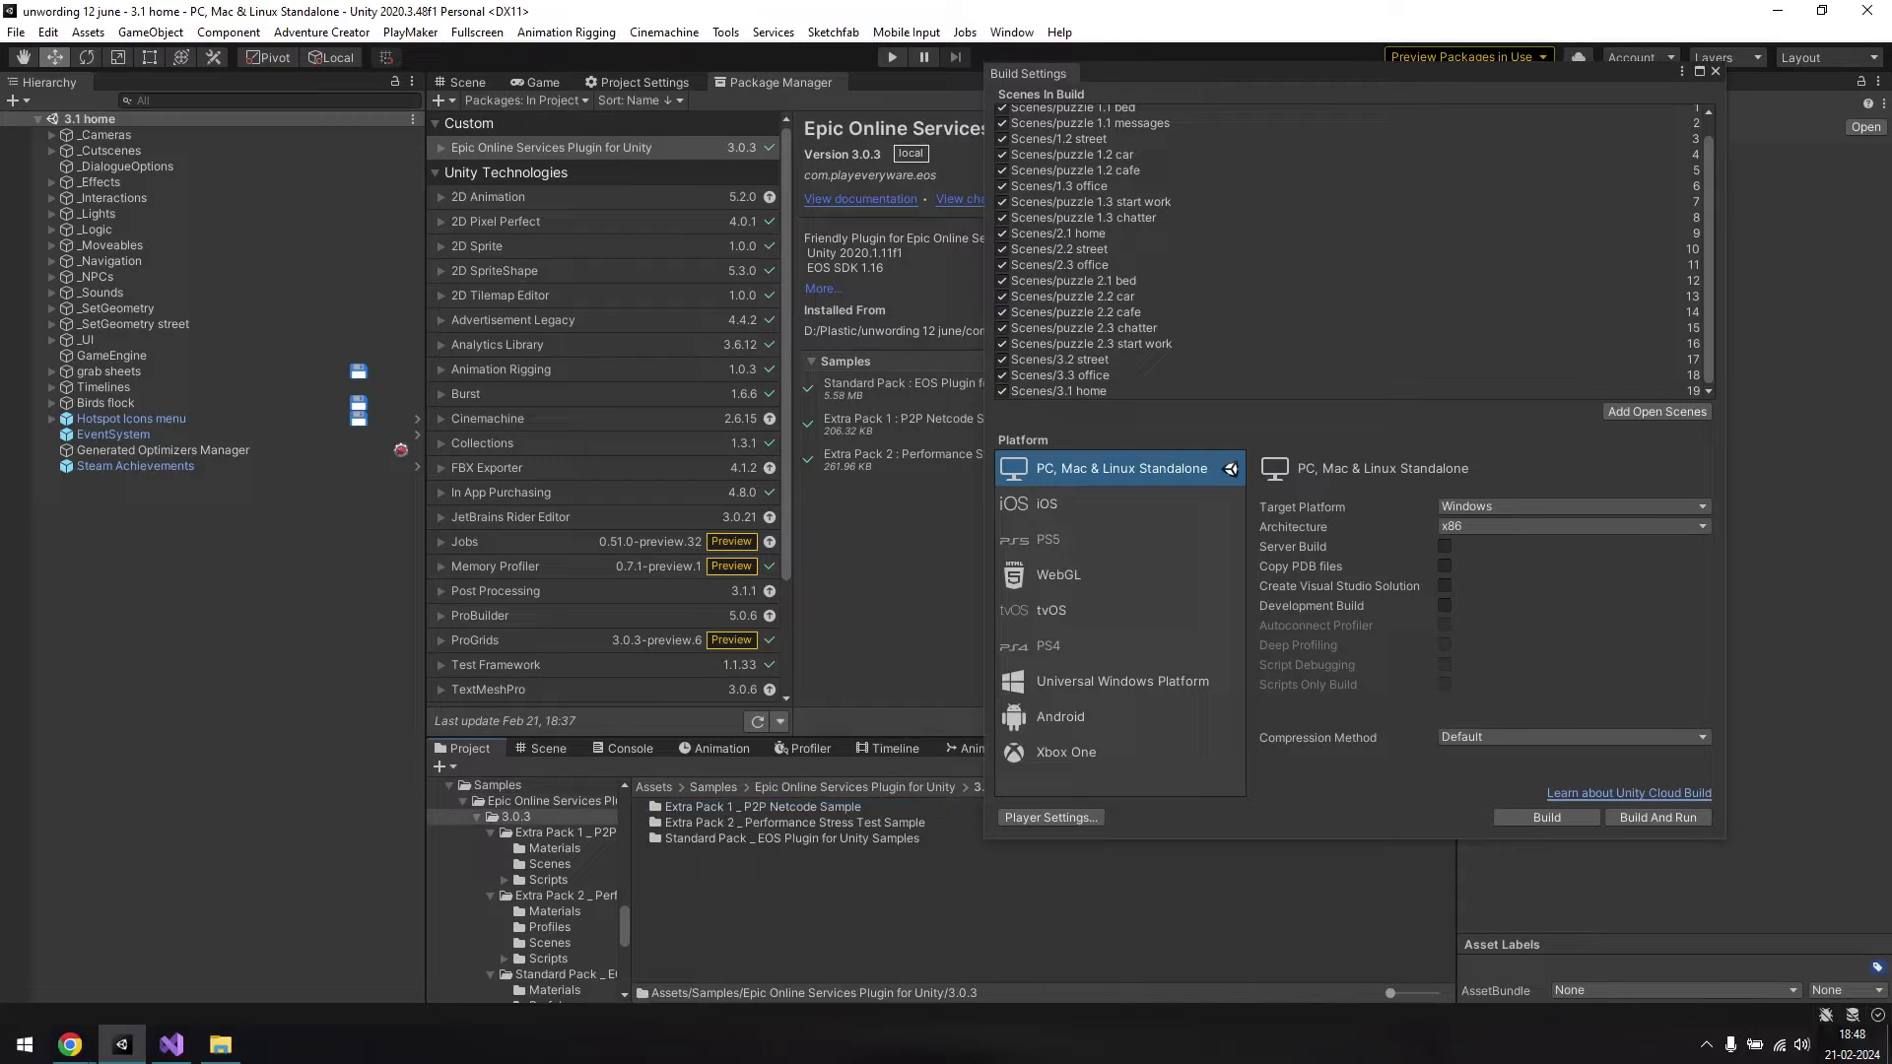
{"action": "double_click", "coordinate": [790, 838]}
{"action": "double_click", "coordinate": [685, 838]}
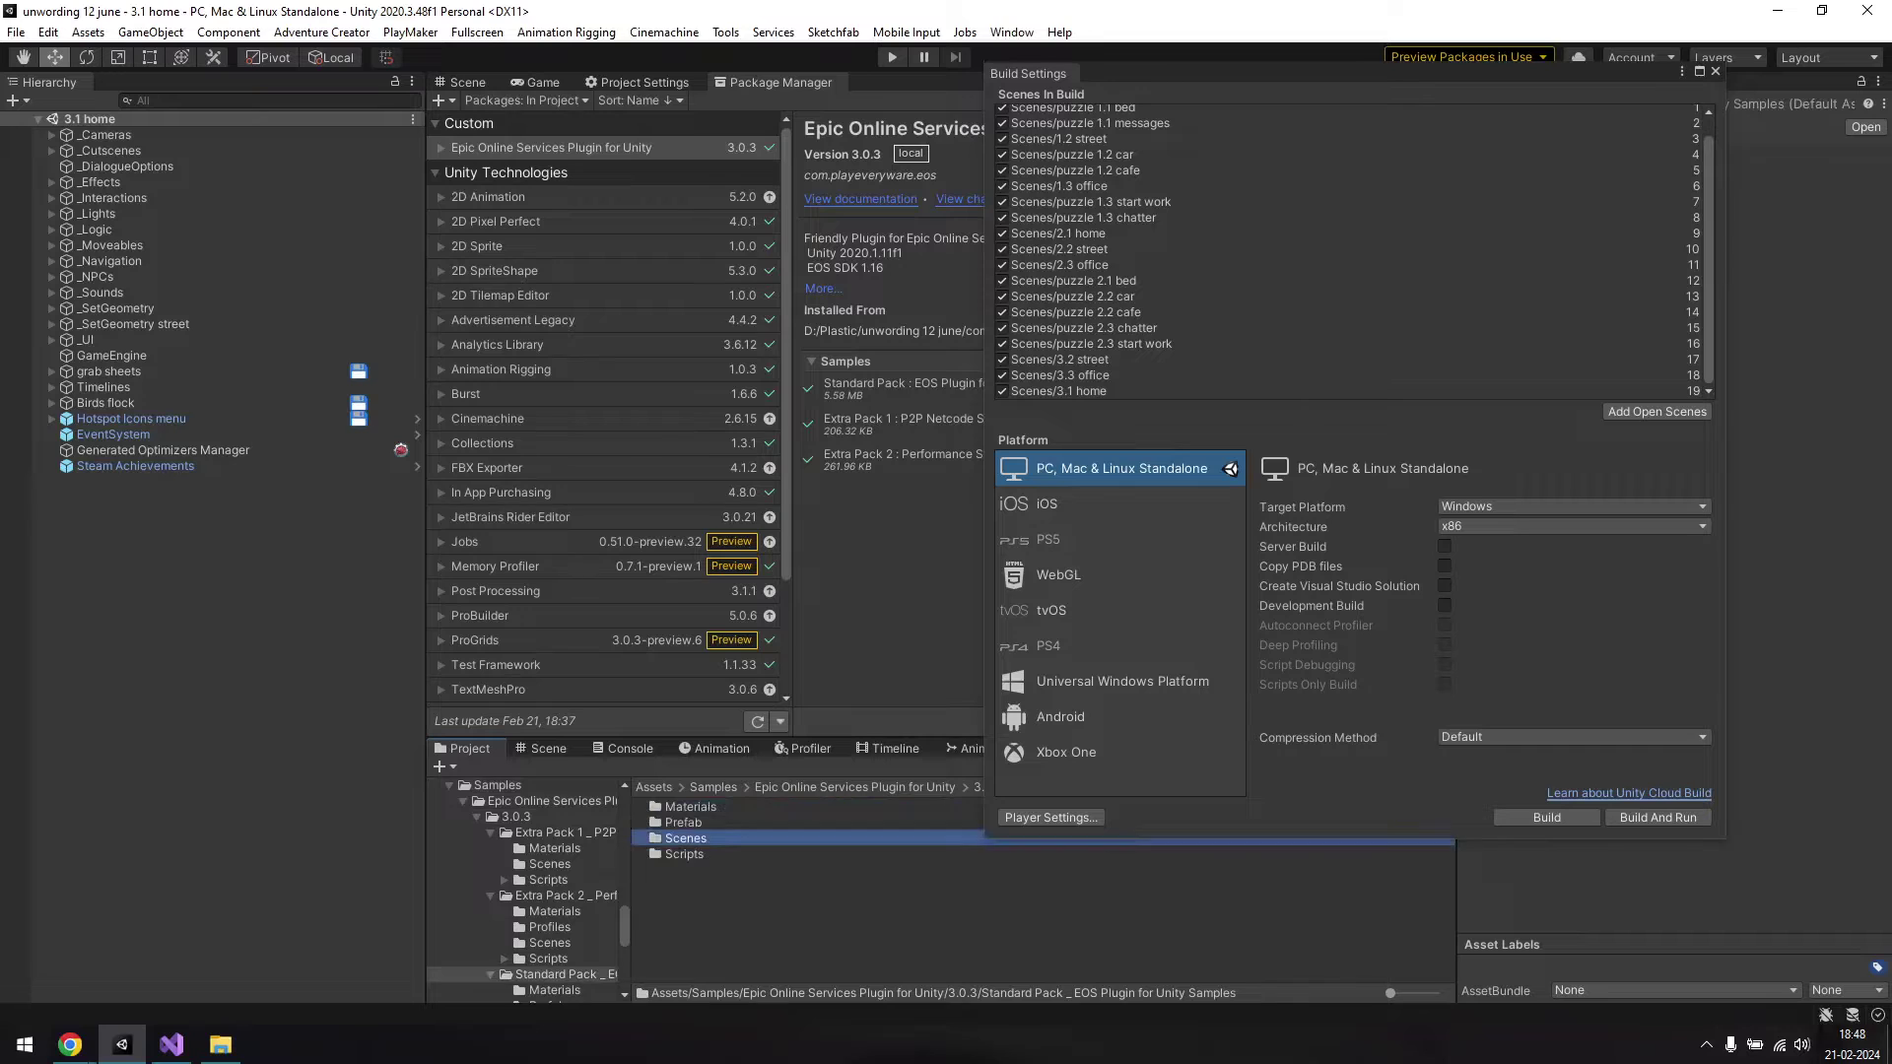
{"action": "left_click", "coordinate": [704, 806]}
{"action": "scroll", "coordinate": [703, 887], "scroll_direction": "down", "scroll_amount": 1}
{"action": "key", "text": "ctrl+a"}
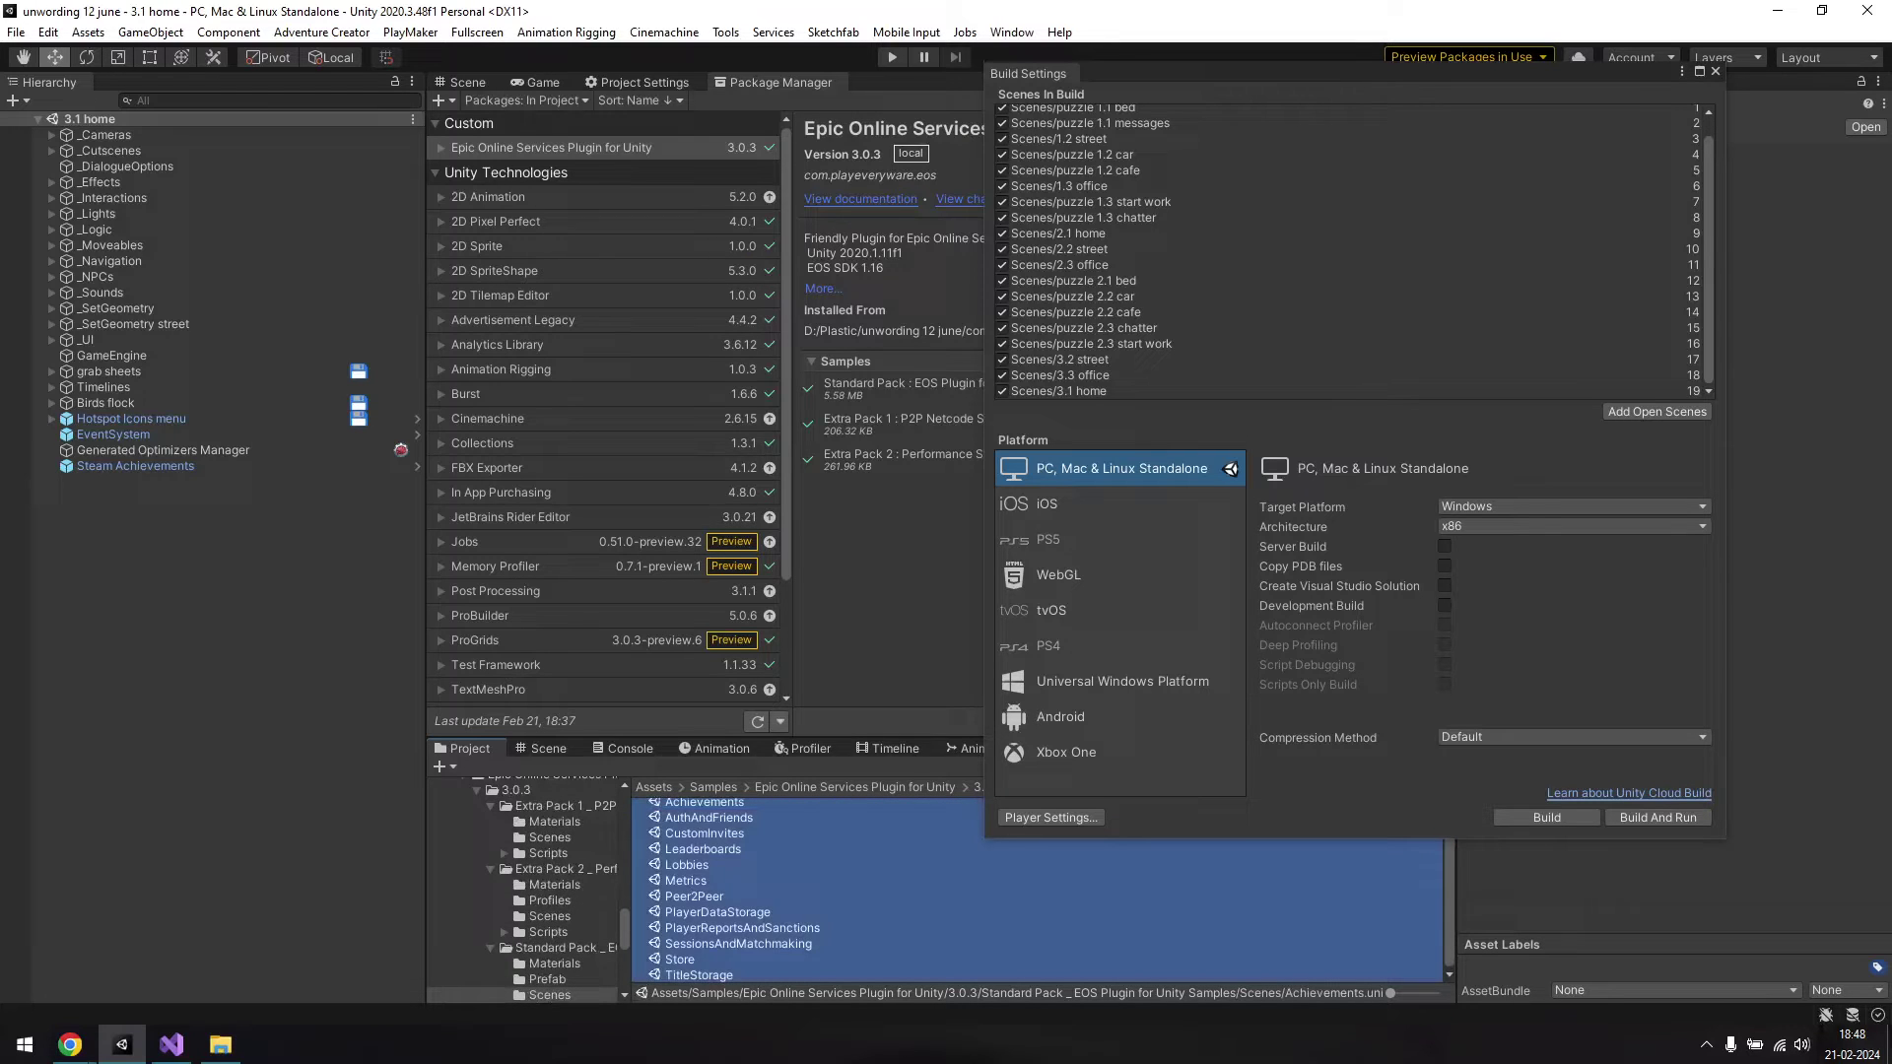
{"action": "scroll", "coordinate": [808, 892], "scroll_direction": "up", "scroll_amount": 1}
{"action": "left_click_drag", "start_coordinate": [710, 885], "coordinate": [1183, 392]}
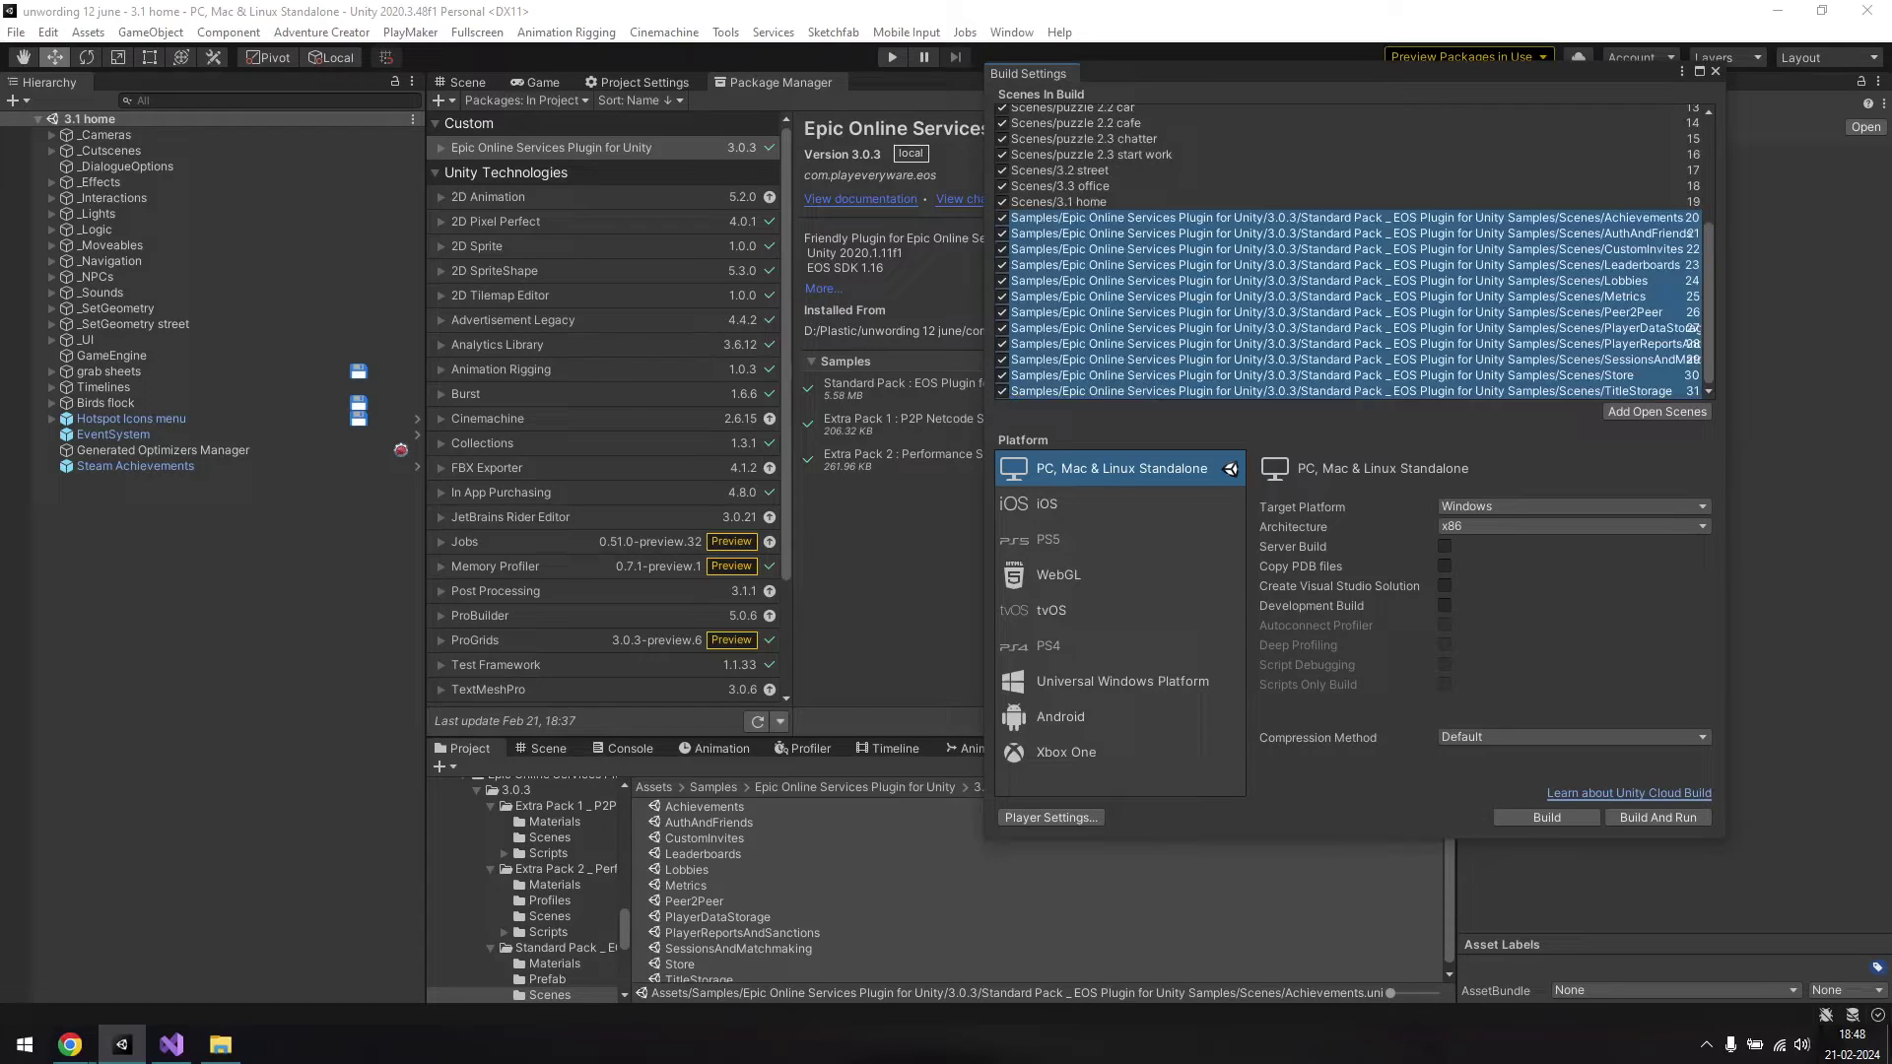
- In the browser, open the Configure the Plugin guide from the plugin's README and read how to open the Dev Portal Configuration
{"action": "key", "text": "alt+Tab"}
{"action": "scroll", "coordinate": [946, 572], "scroll_direction": "down", "scroll_amount": 10}
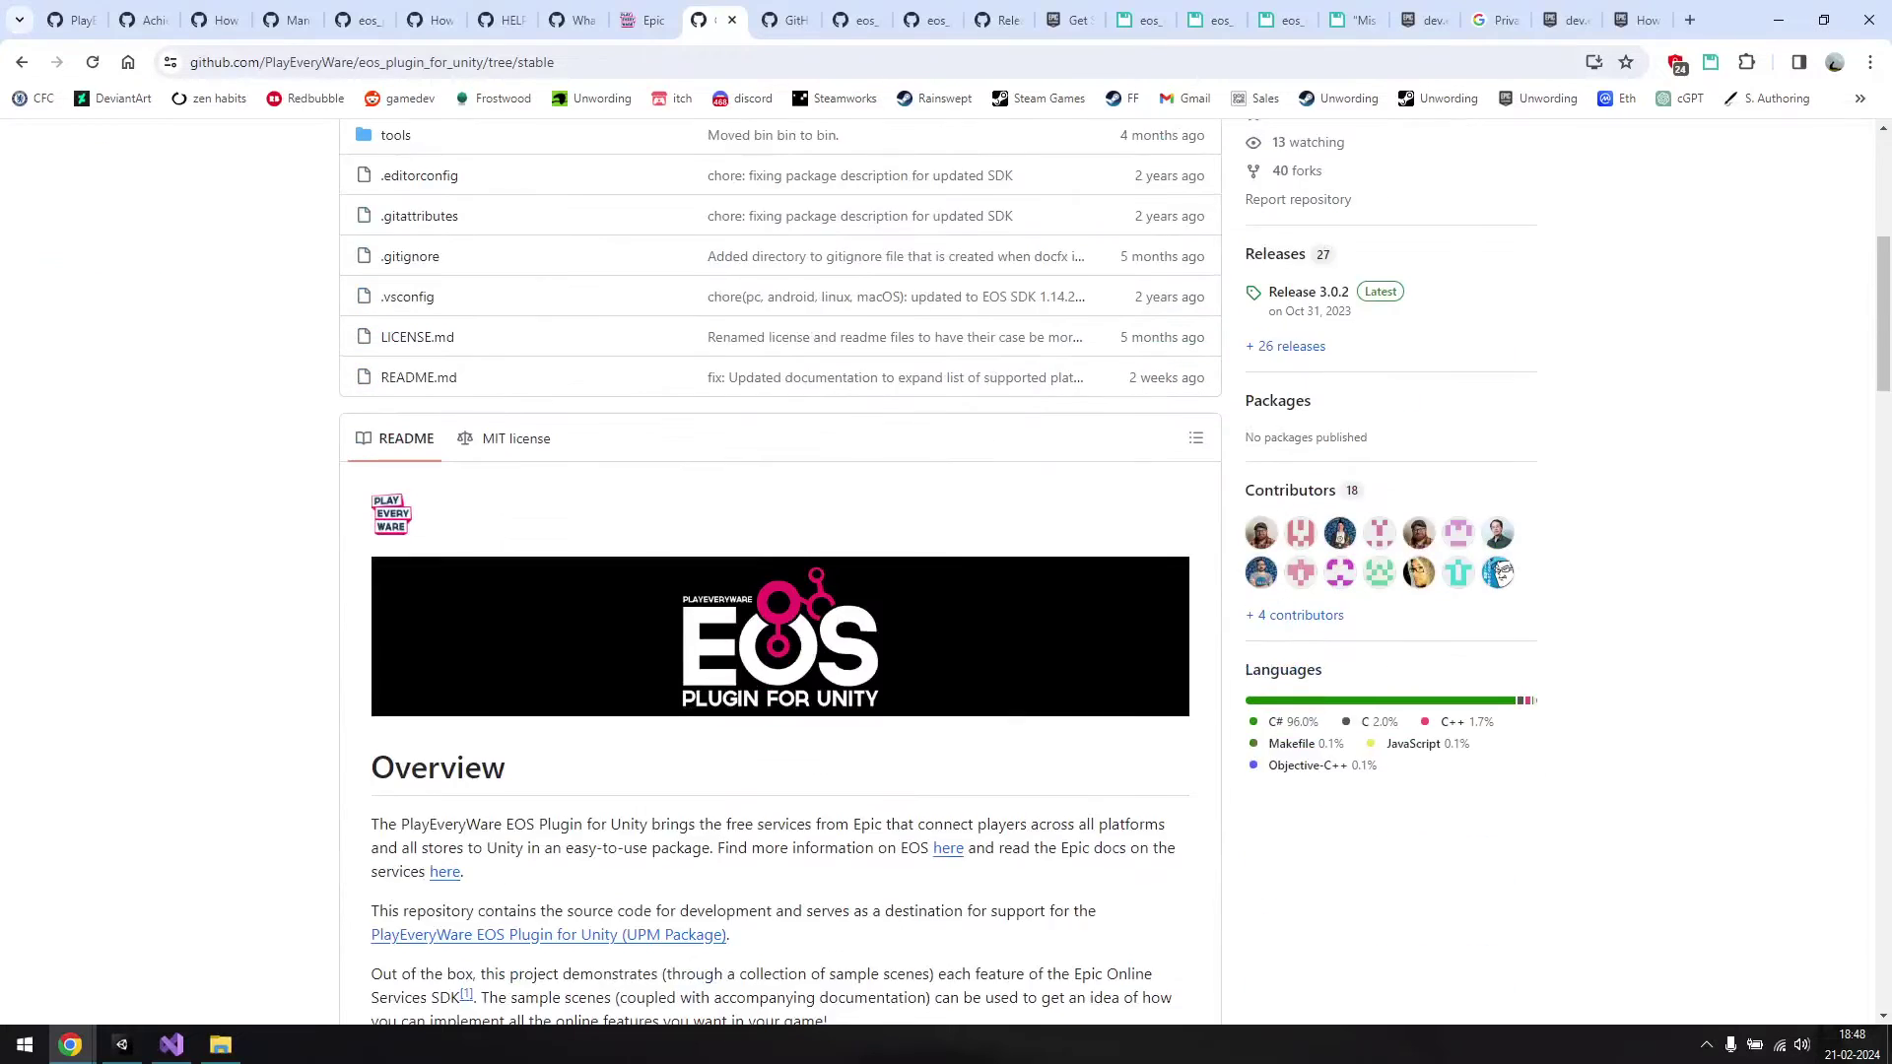
{"action": "scroll", "coordinate": [1500, 177], "scroll_direction": "down", "scroll_amount": 15}
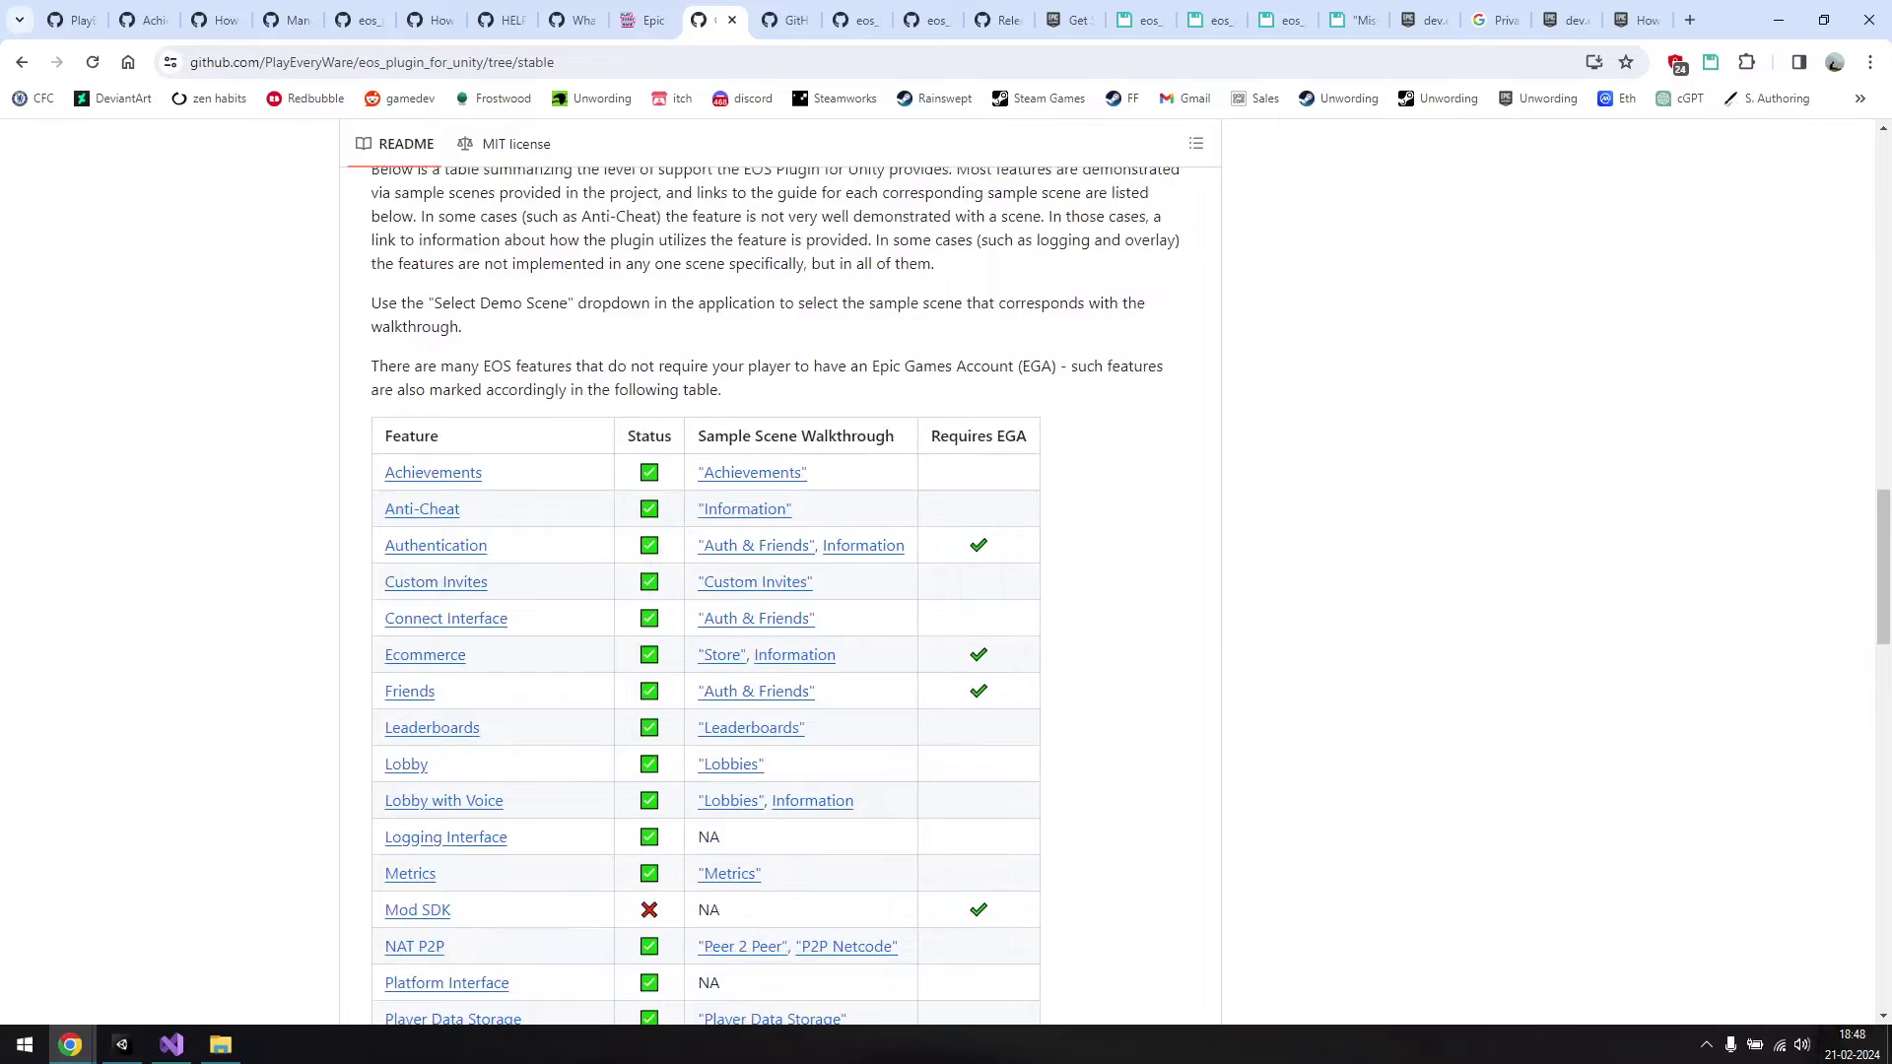
{"action": "scroll", "coordinate": [779, 591], "scroll_direction": "down", "scroll_amount": 10}
{"action": "scroll", "coordinate": [779, 591], "scroll_direction": "down", "scroll_amount": 1}
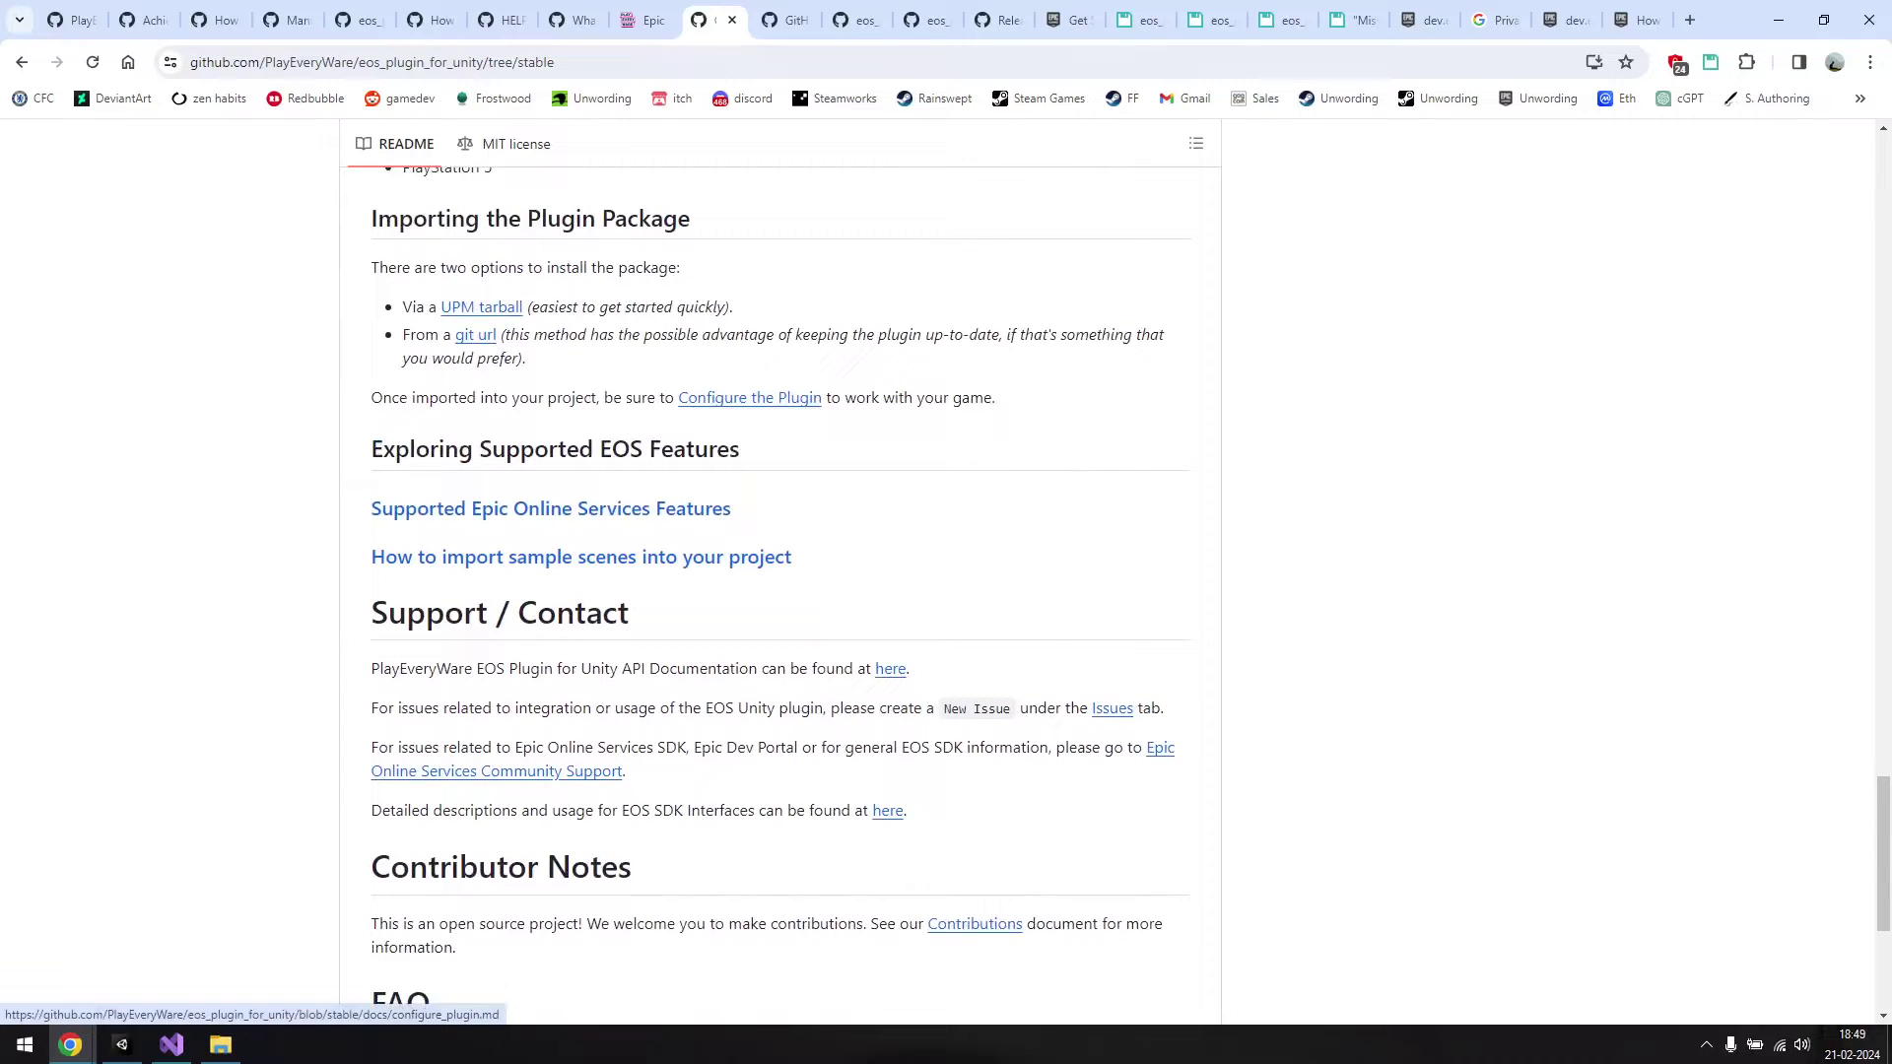
{"action": "left_click", "coordinate": [749, 397]}
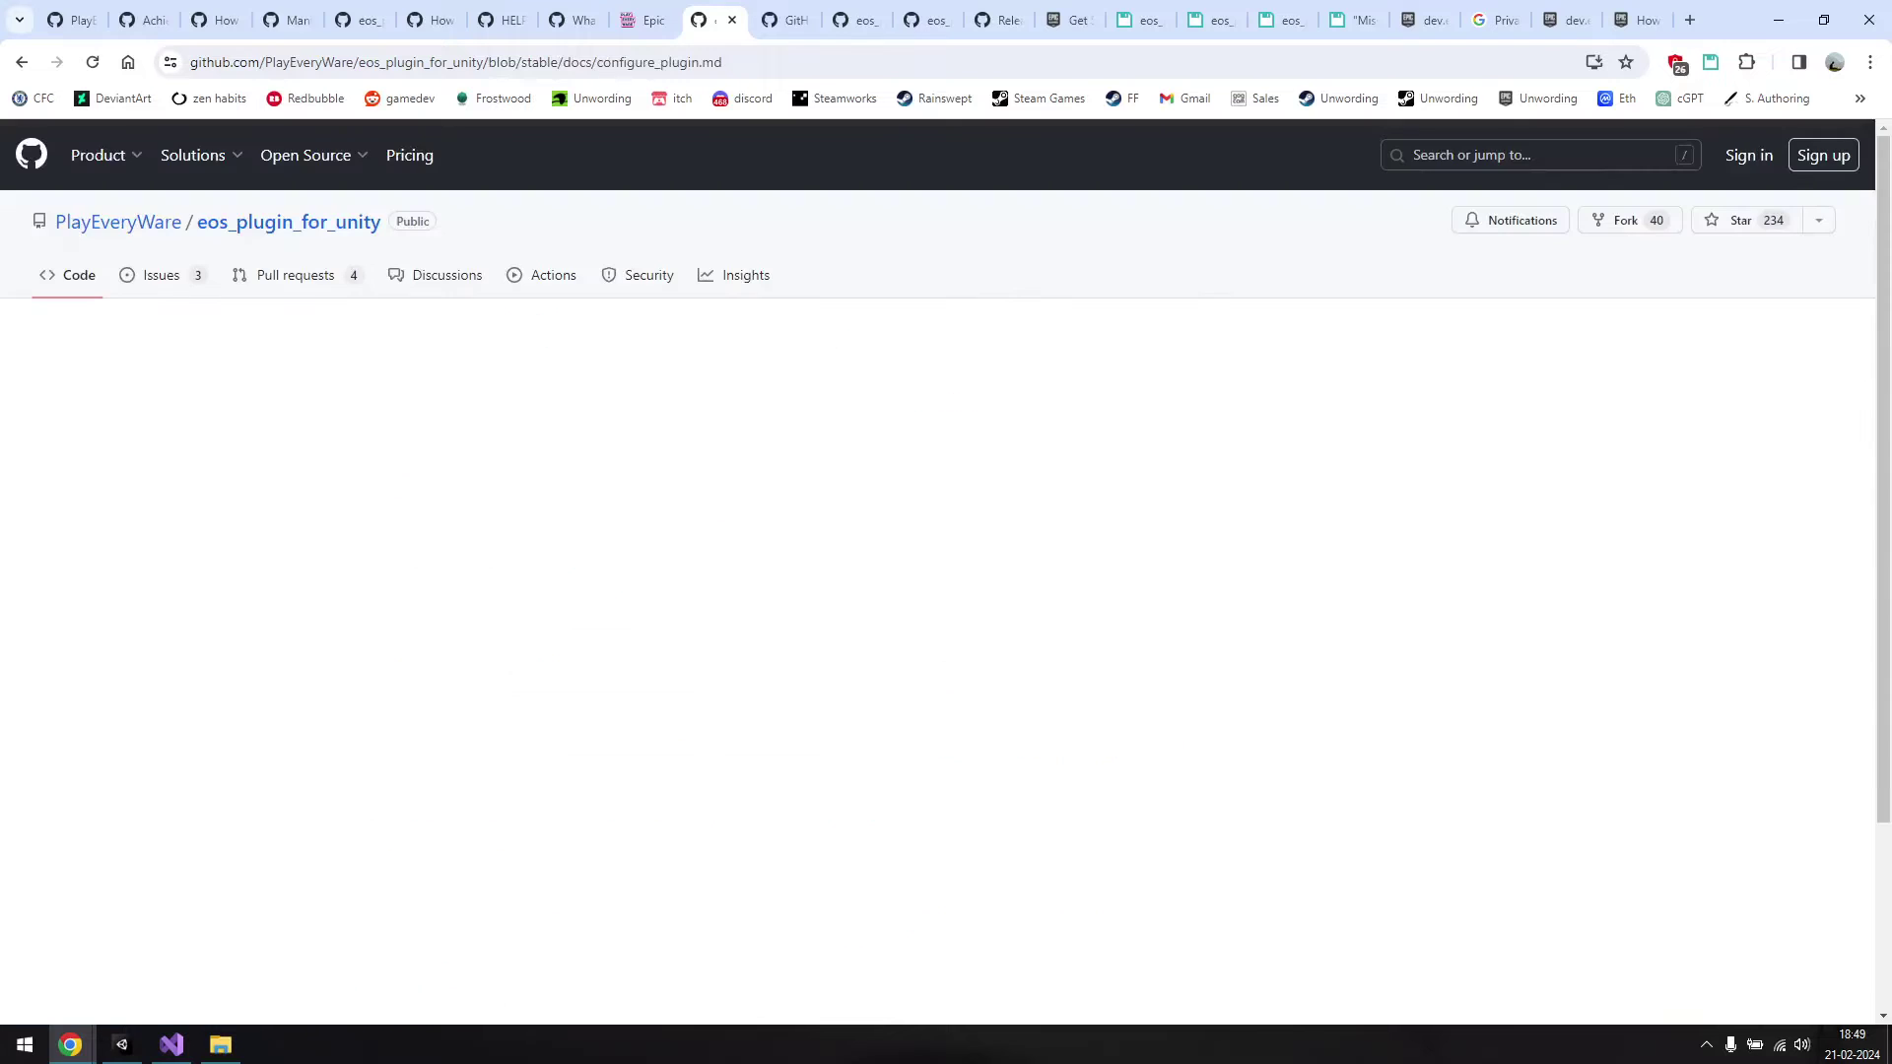
{"action": "scroll", "coordinate": [946, 572], "scroll_direction": "down", "scroll_amount": 2}
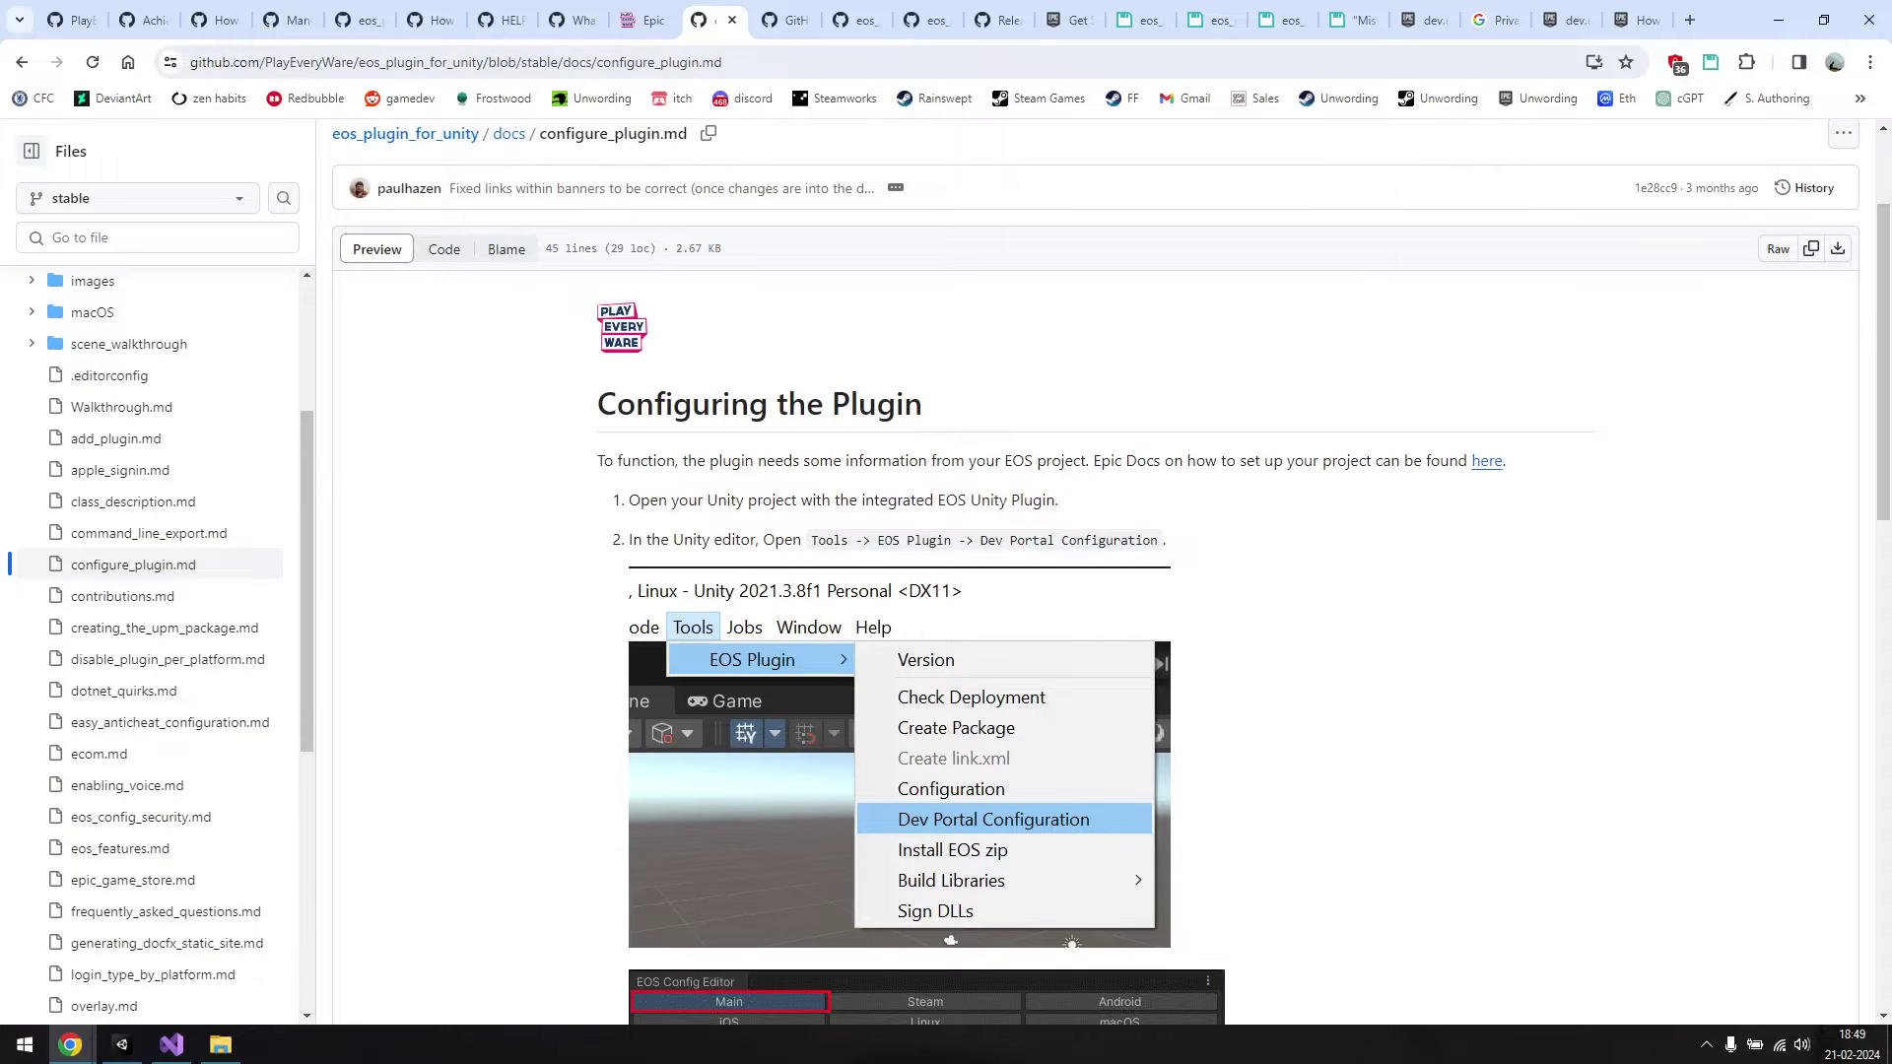
{"action": "scroll", "coordinate": [946, 572], "scroll_direction": "down", "scroll_amount": 1}
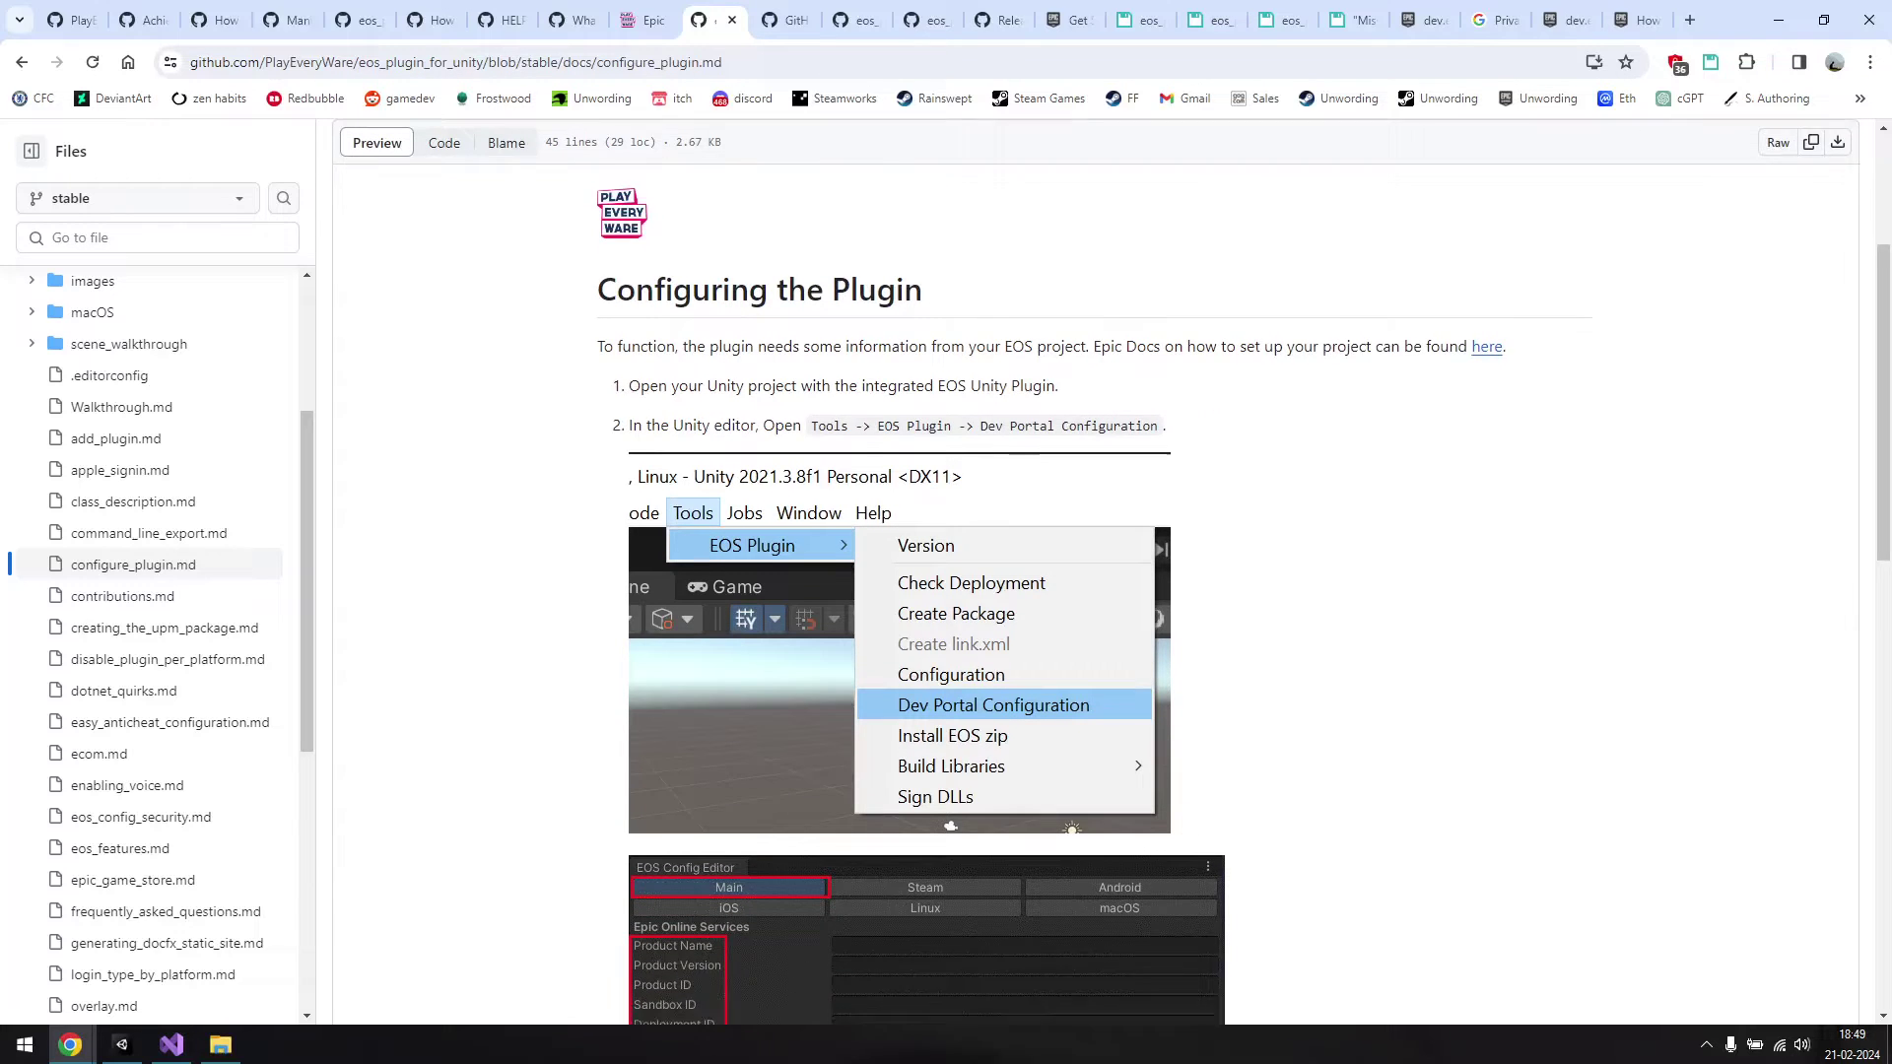
{"action": "scroll", "coordinate": [946, 571], "scroll_direction": "down", "scroll_amount": 1}
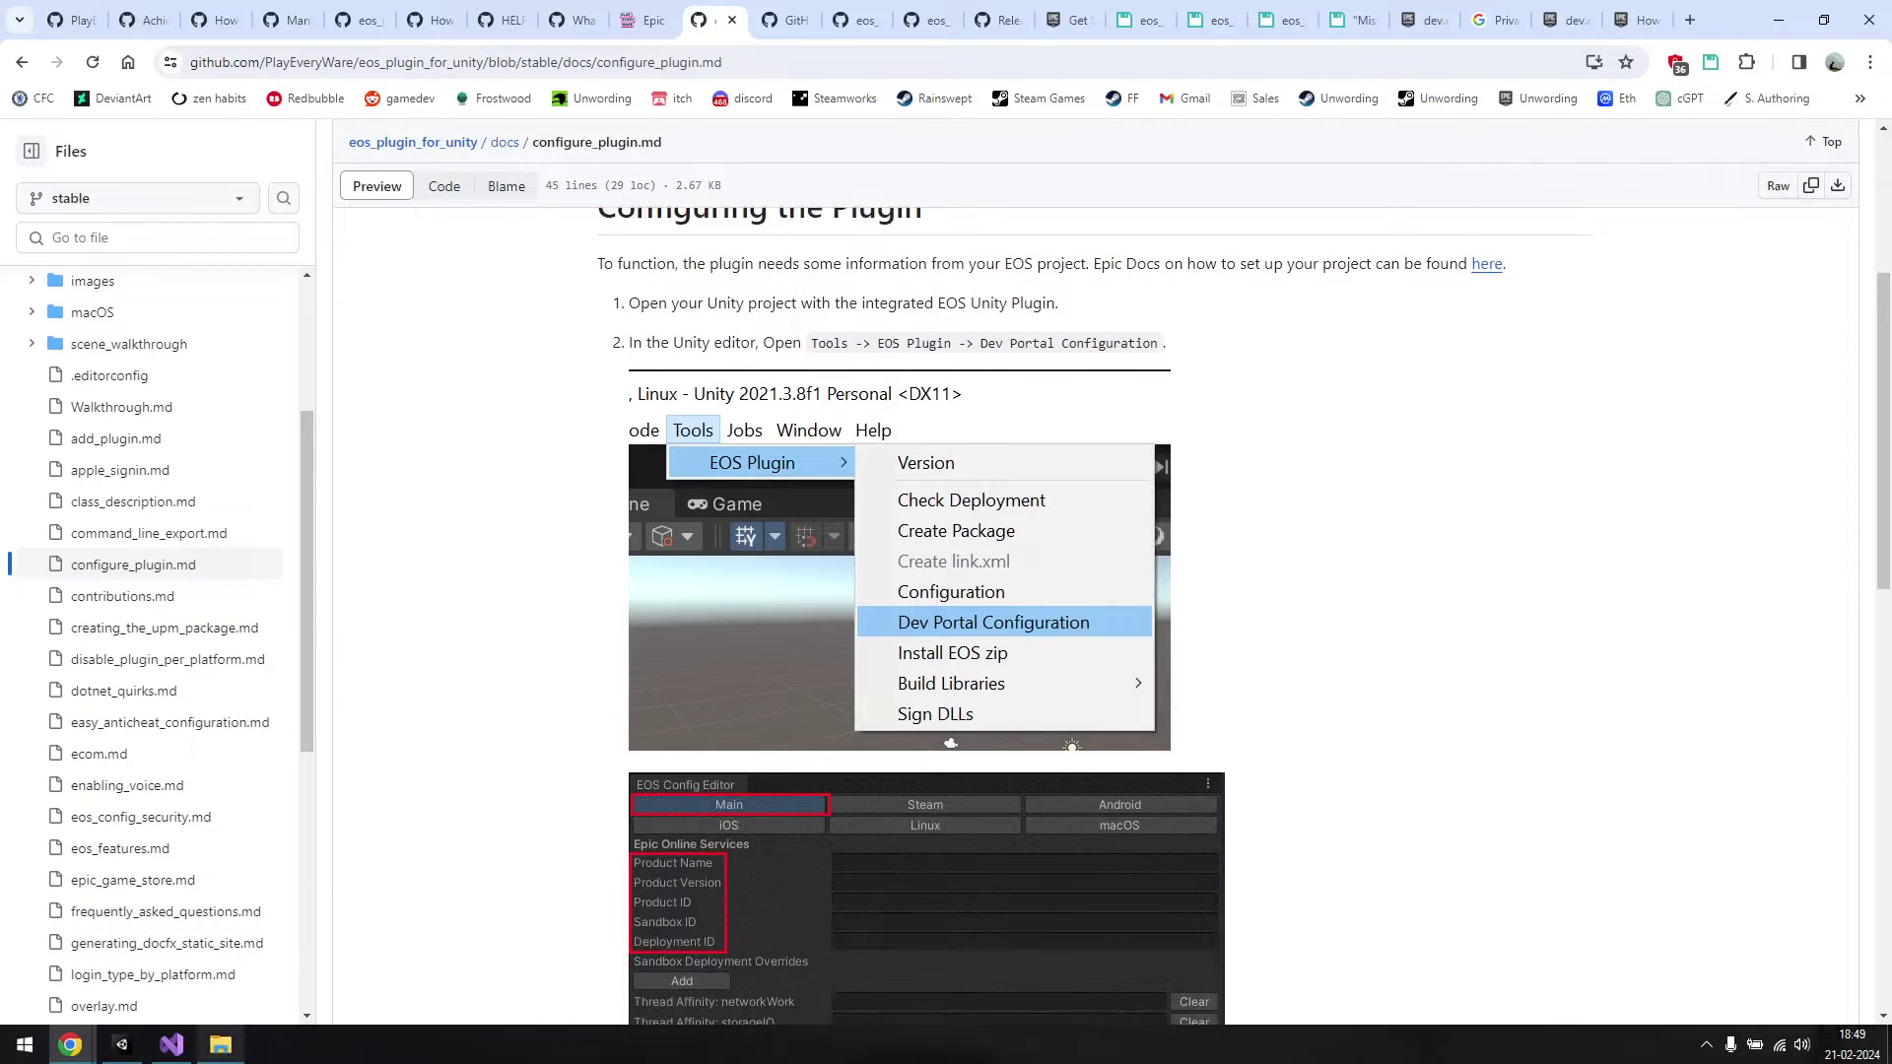
- In Unity, close the Build Settings and open the EOS Plugin's Dev Portal Configuration
{"action": "left_click", "coordinate": [121, 1045]}
{"action": "left_click", "coordinate": [726, 32]}
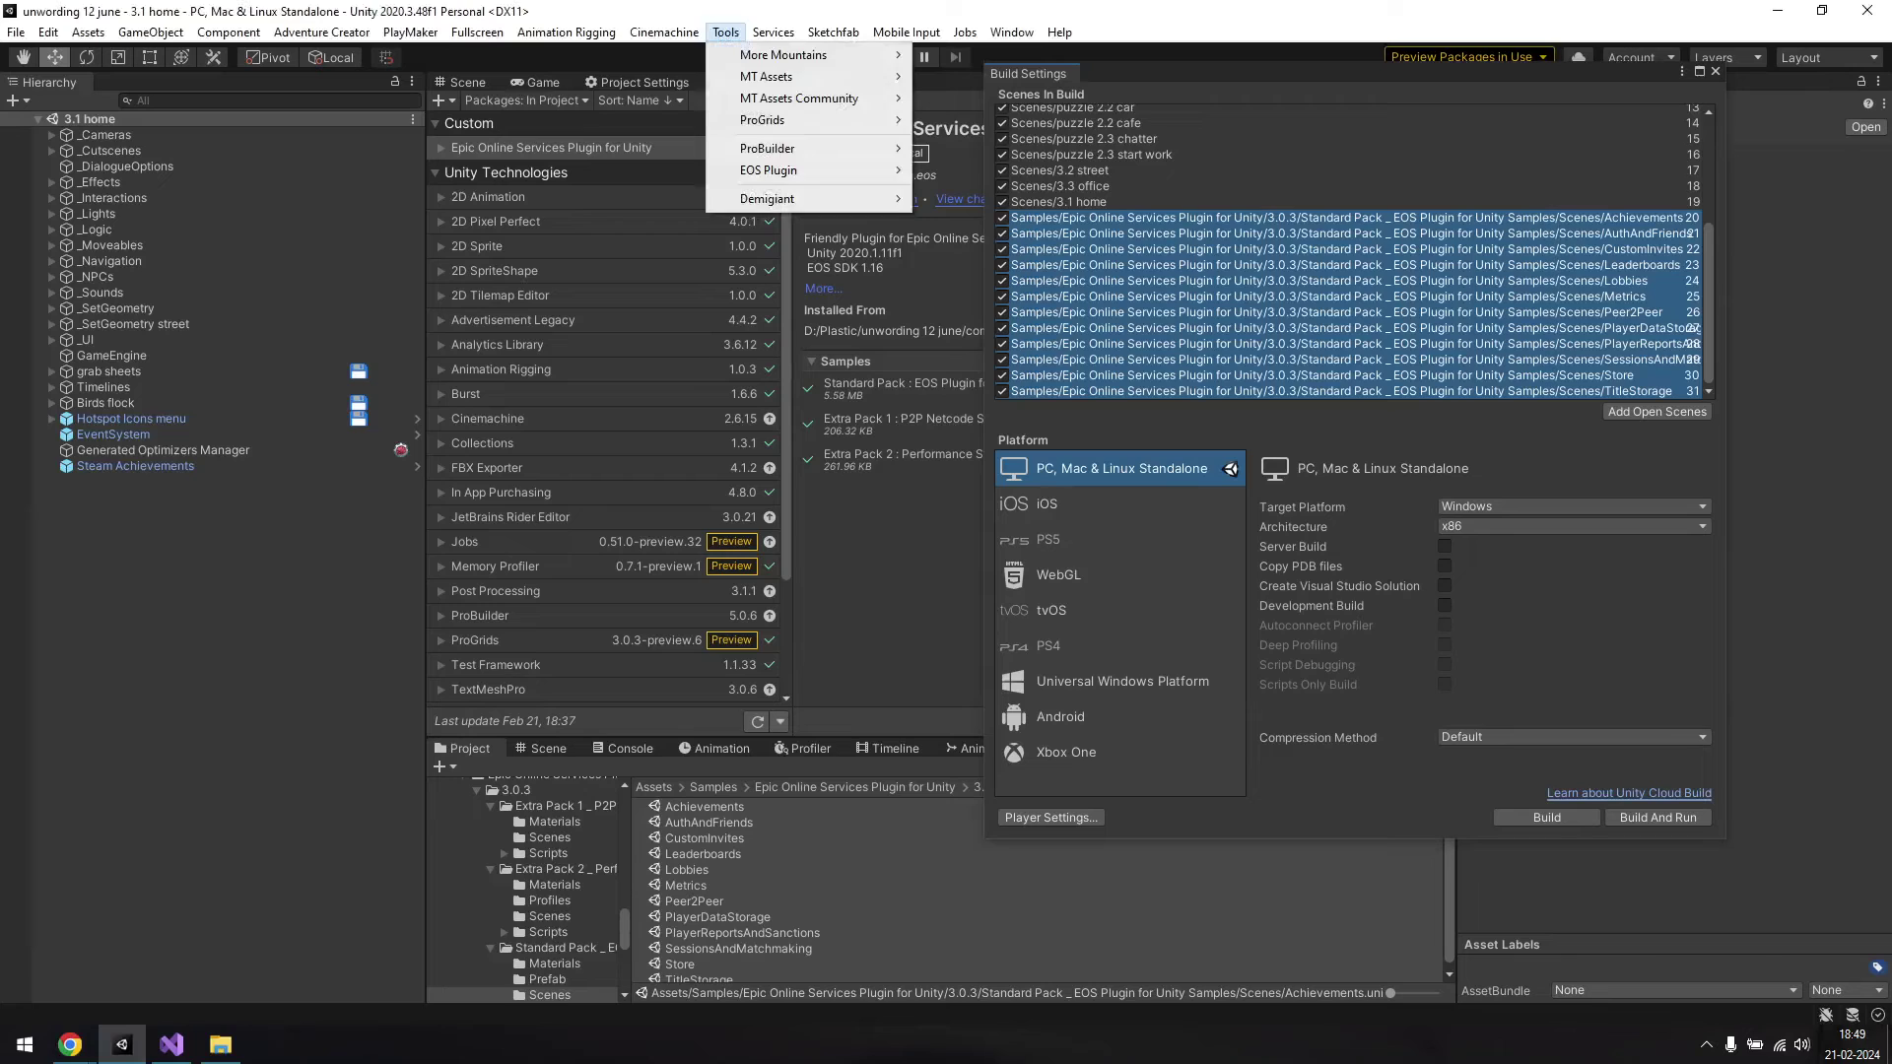
{"action": "left_click", "coordinate": [1714, 71]}
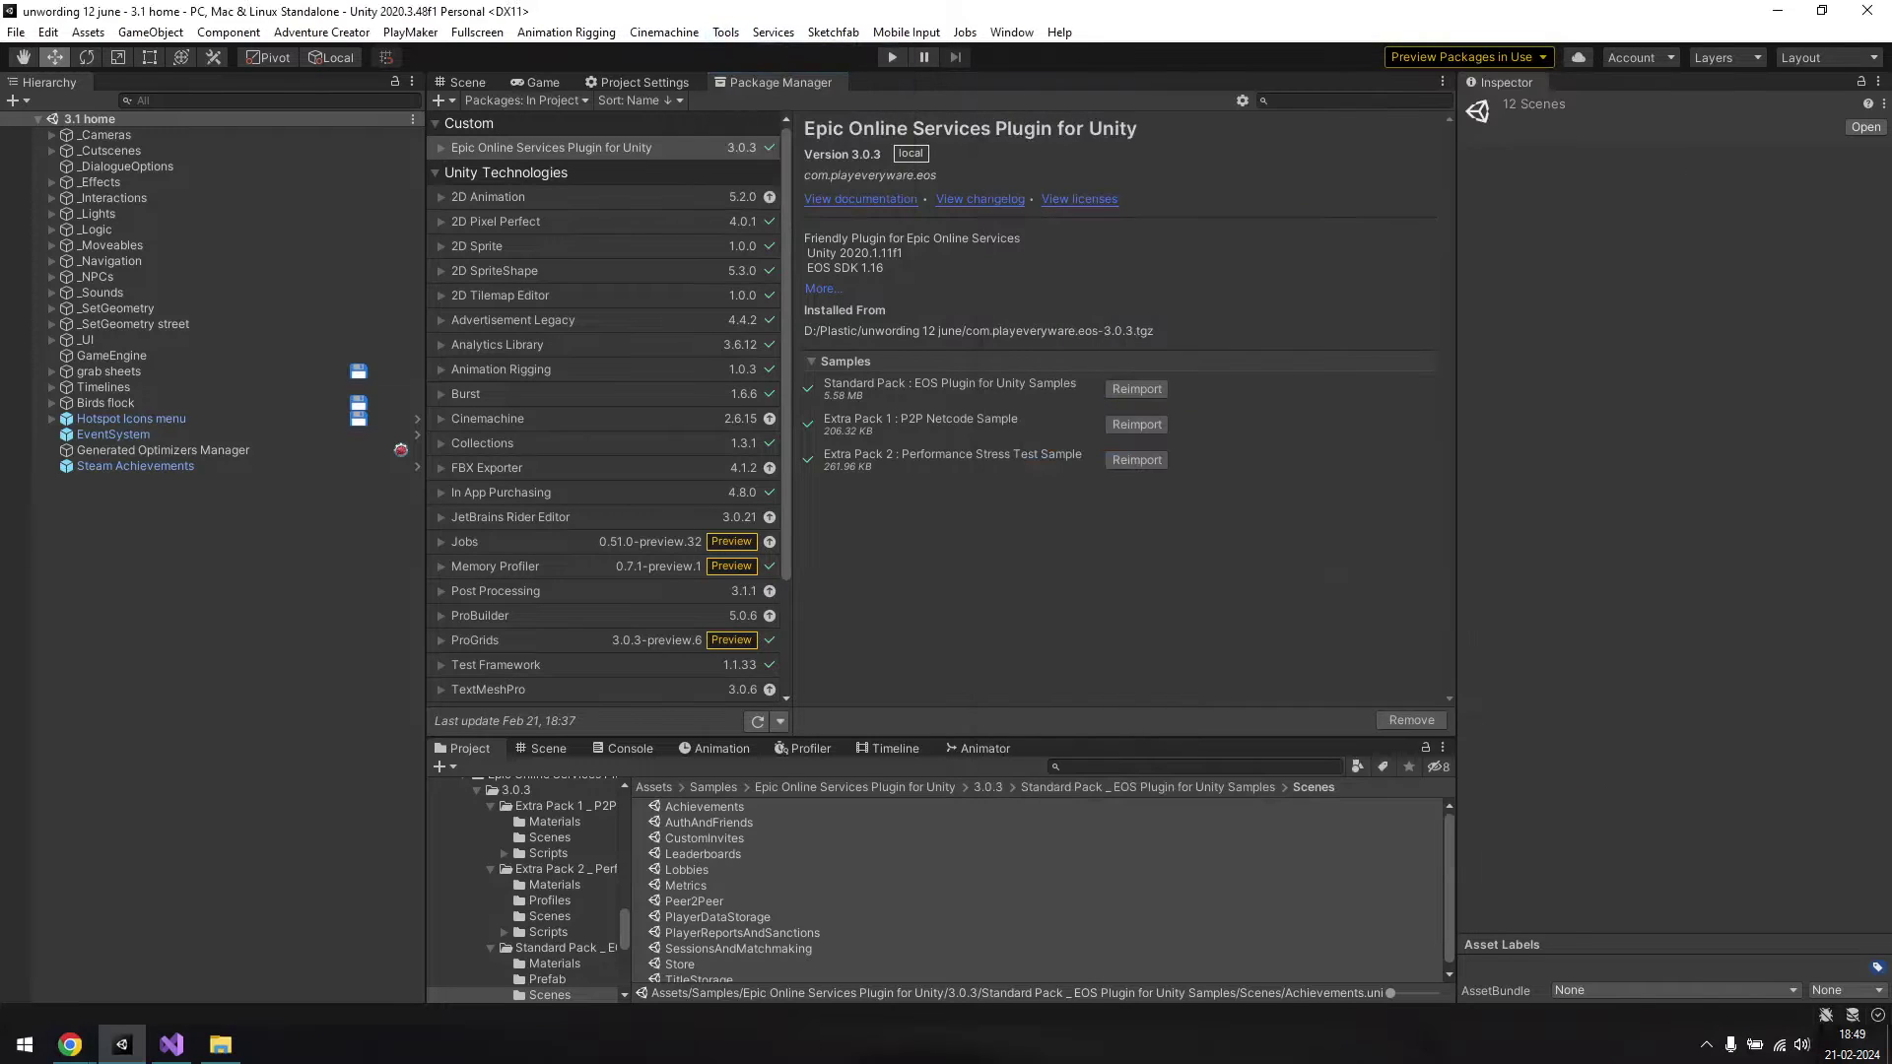
{"action": "left_click", "coordinate": [725, 32]}
{"action": "mouse_move", "coordinate": [806, 170]}
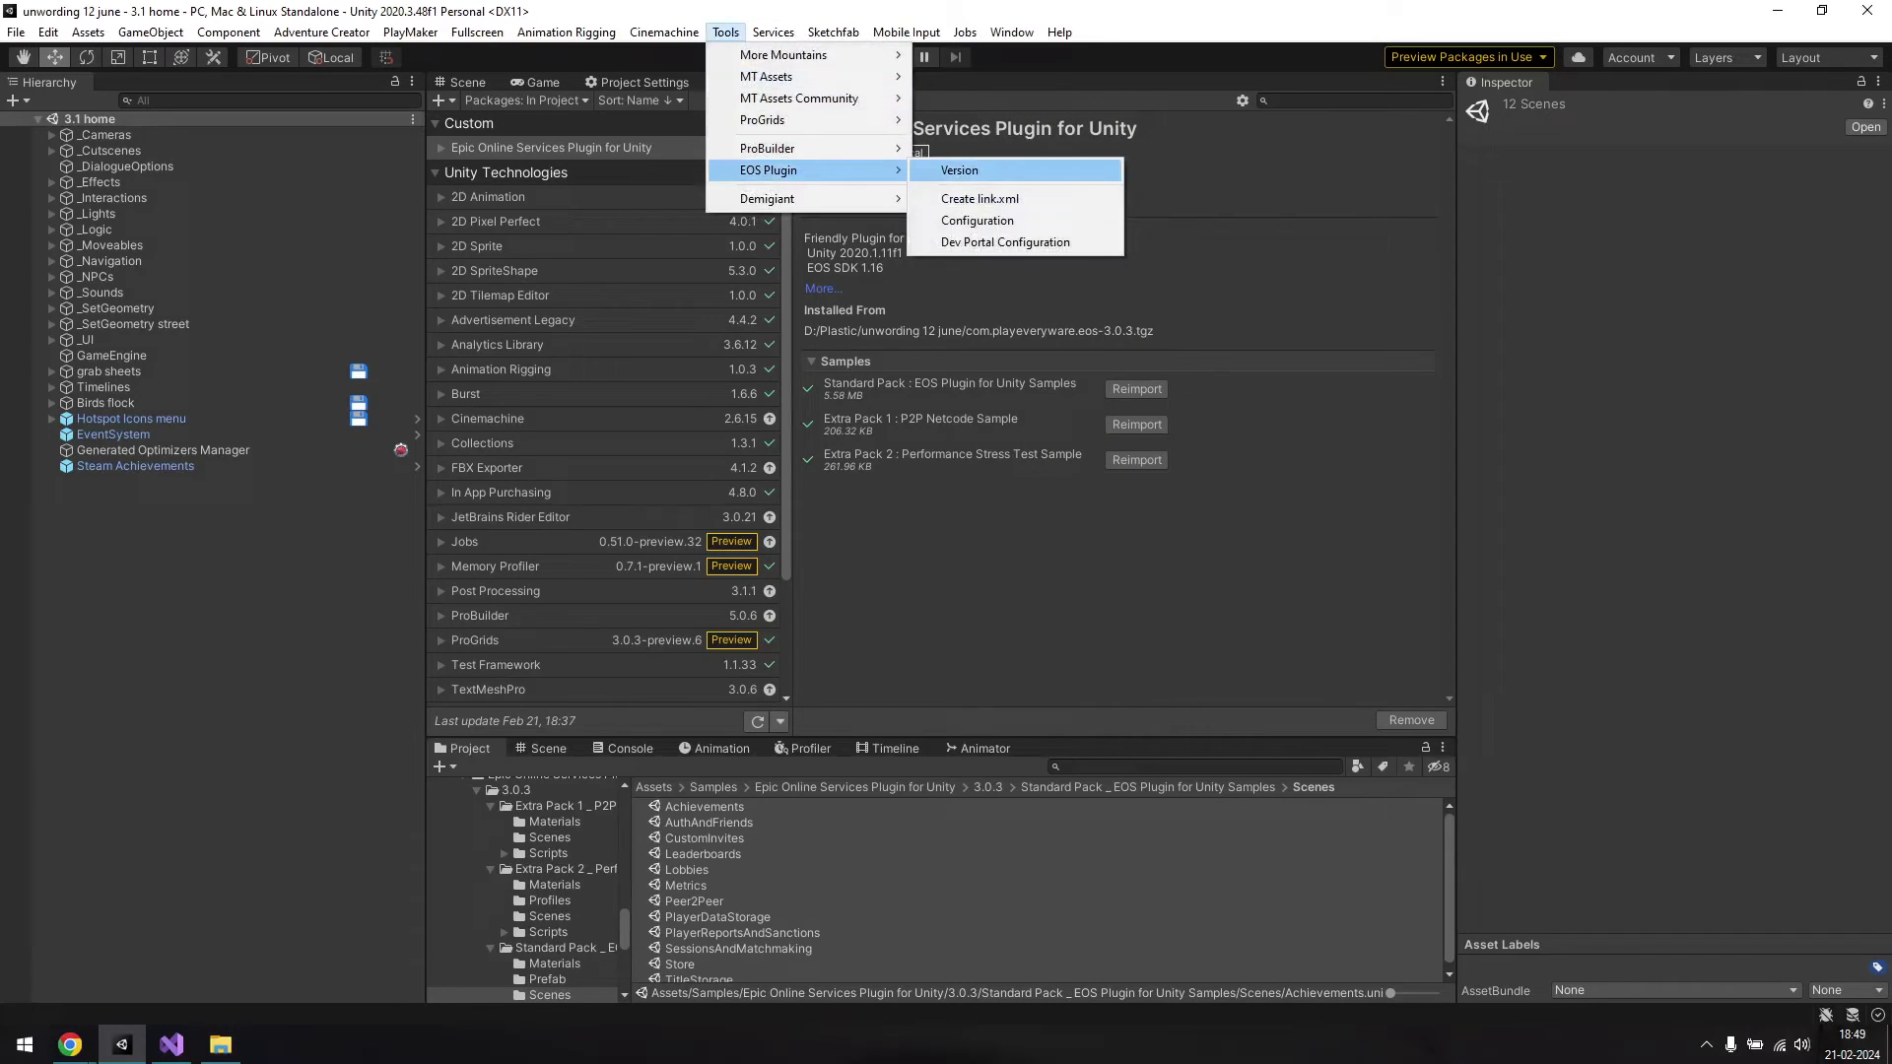
{"action": "left_click", "coordinate": [1005, 241]}
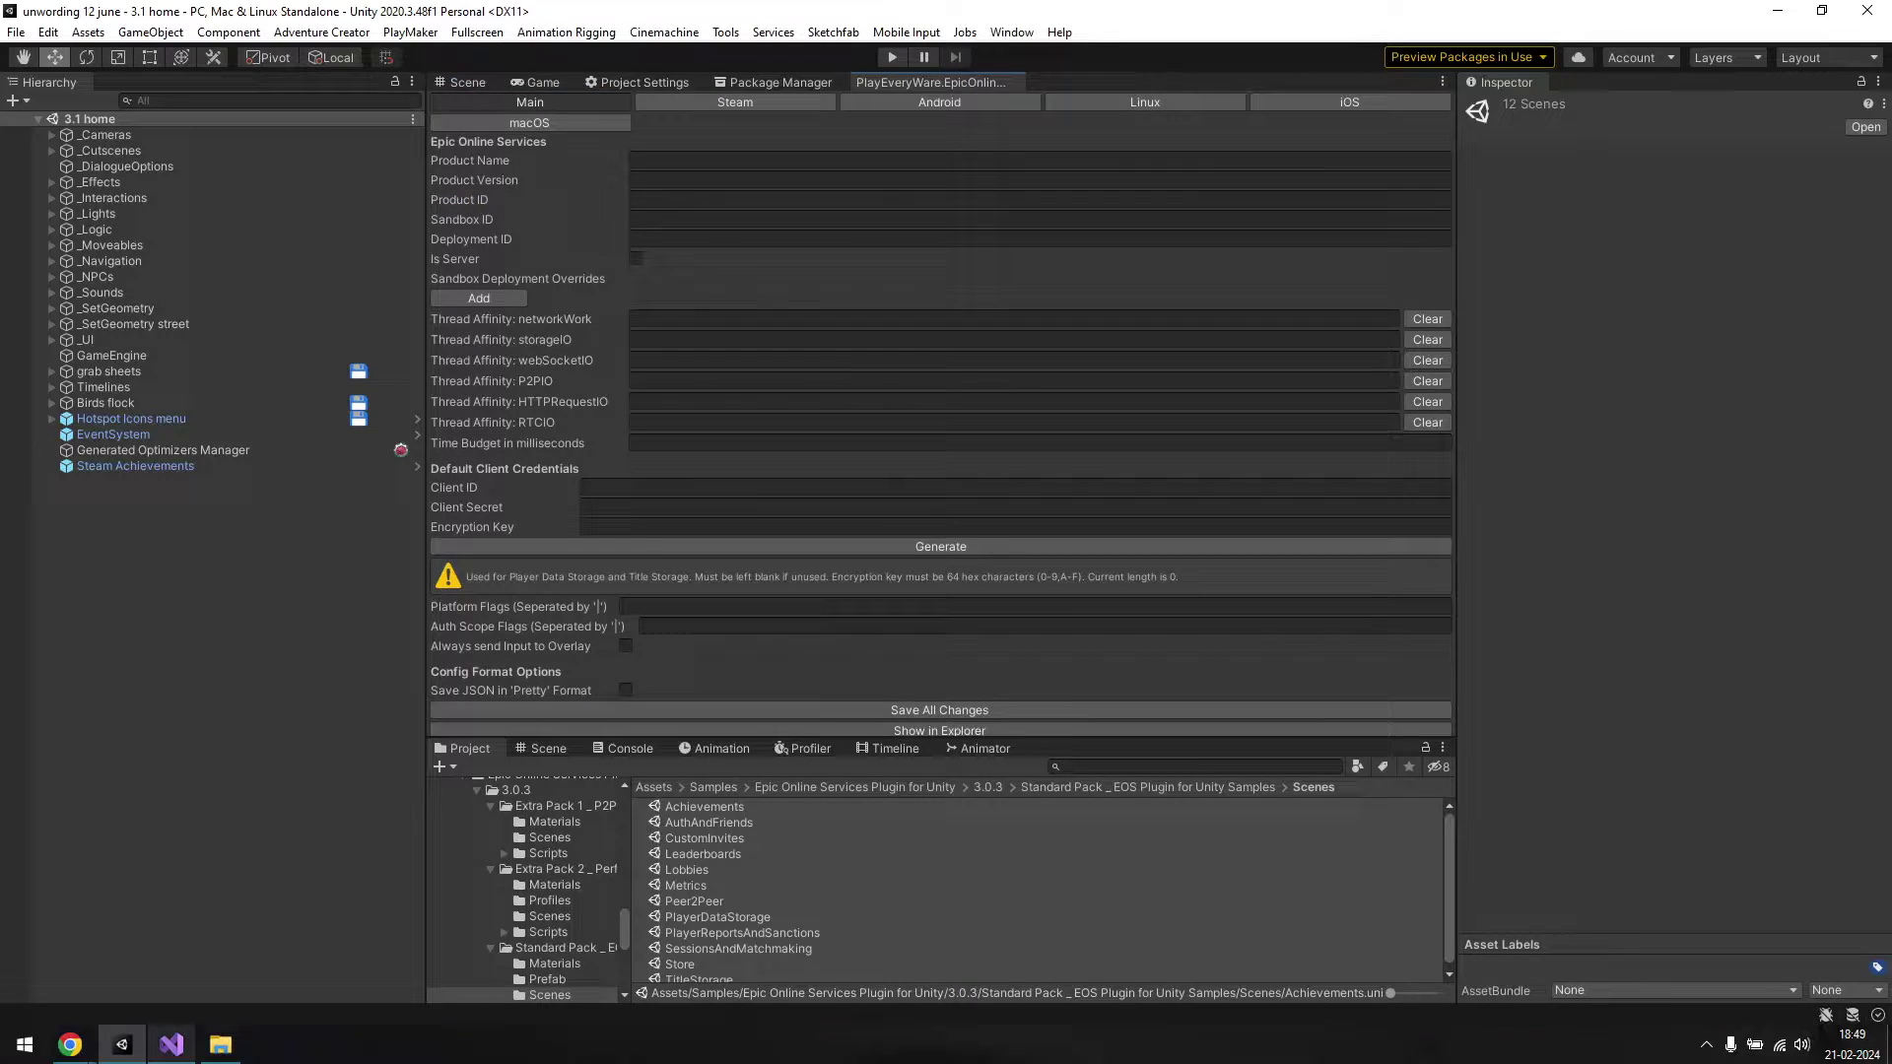
- In the browser guide, review which configuration values have to be copied from the Developer Portal into the EOS config editor
{"action": "left_click", "coordinate": [70, 1044]}
{"action": "scroll", "coordinate": [927, 611], "scroll_direction": "down", "scroll_amount": 3}
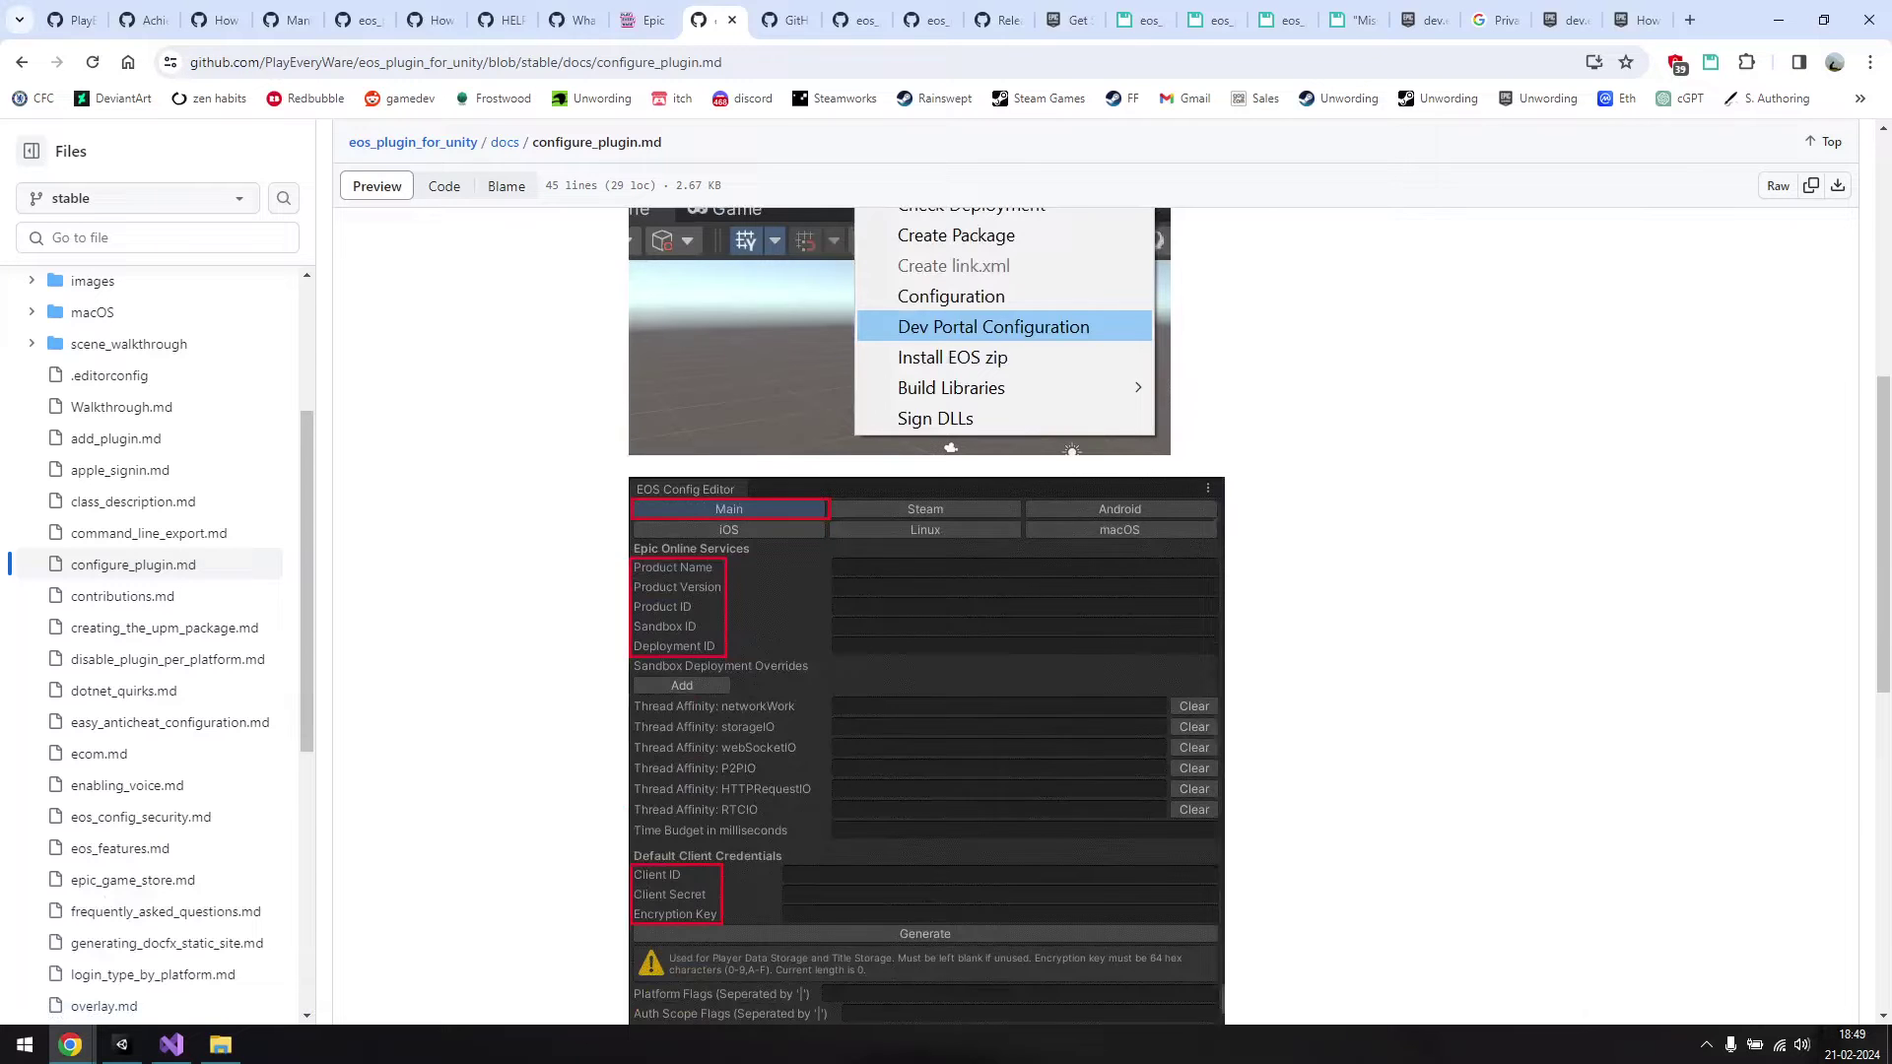
{"action": "scroll", "coordinate": [1111, 616], "scroll_direction": "up", "scroll_amount": 3}
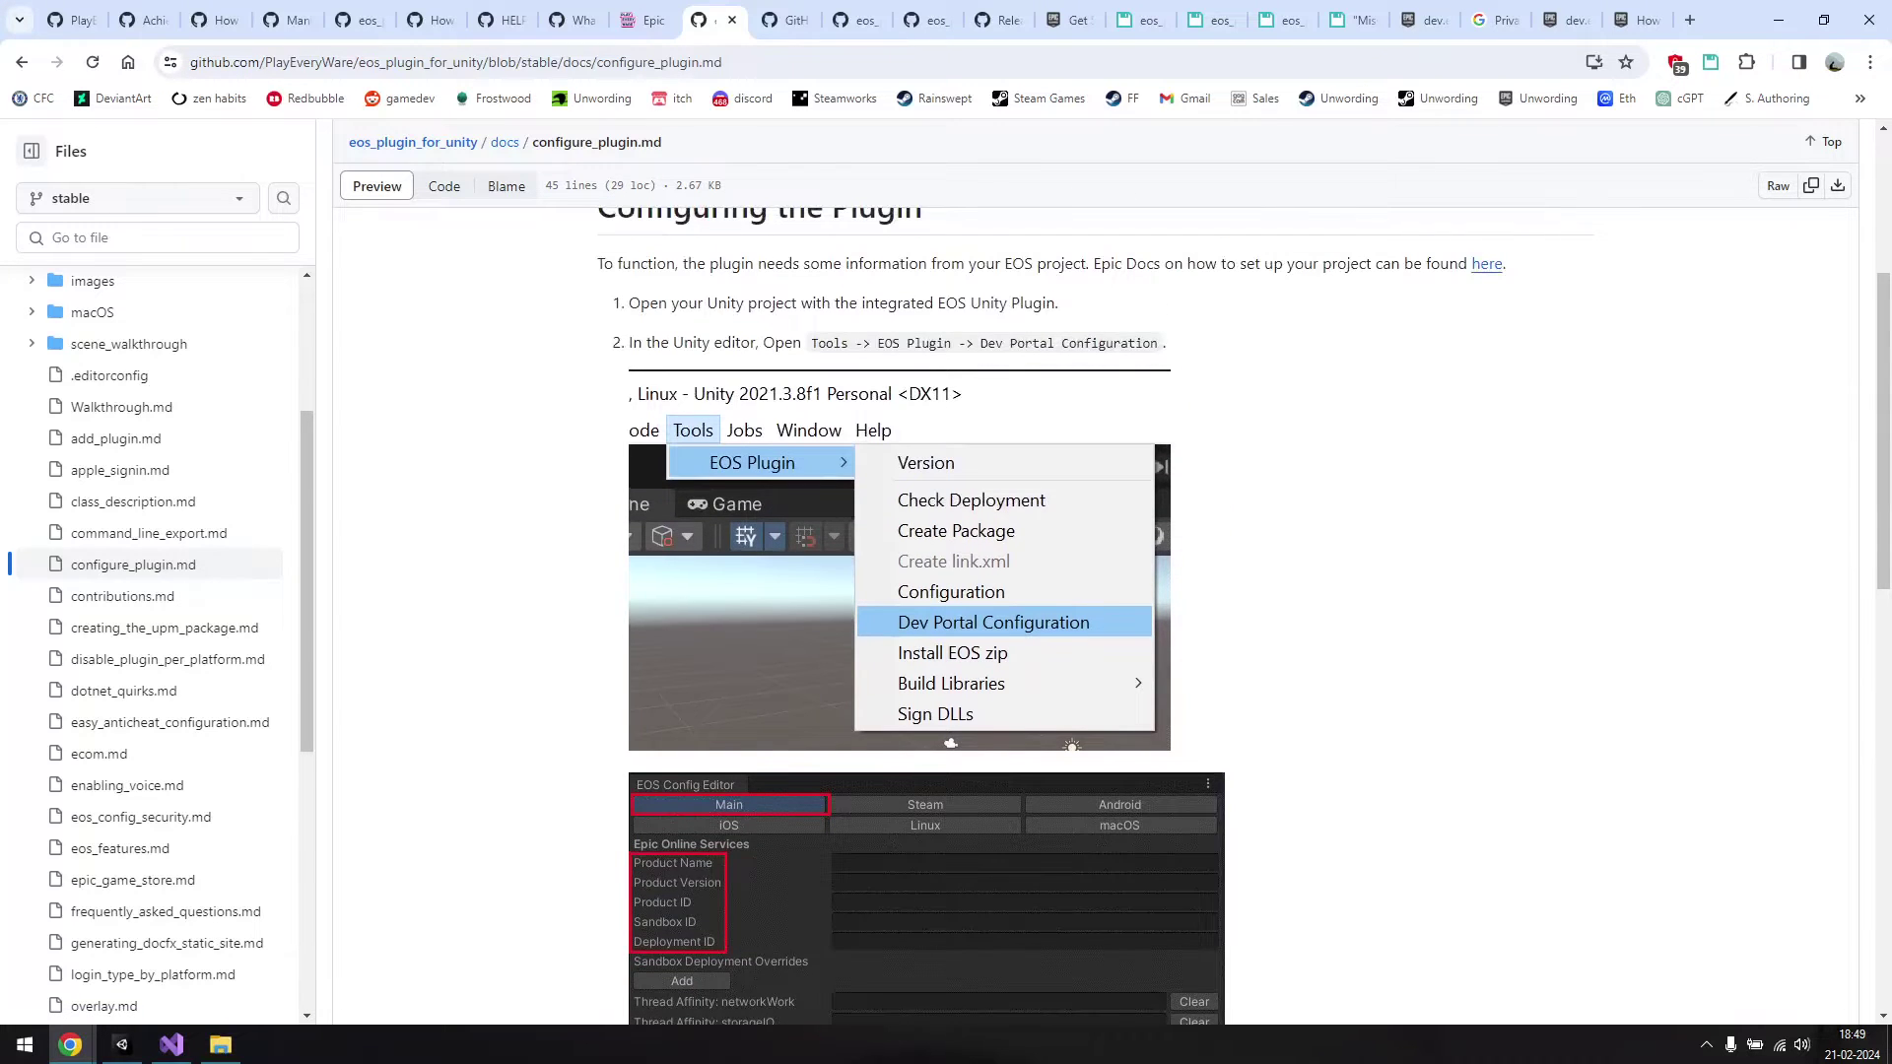
{"action": "scroll", "coordinate": [926, 611], "scroll_direction": "down", "scroll_amount": 5}
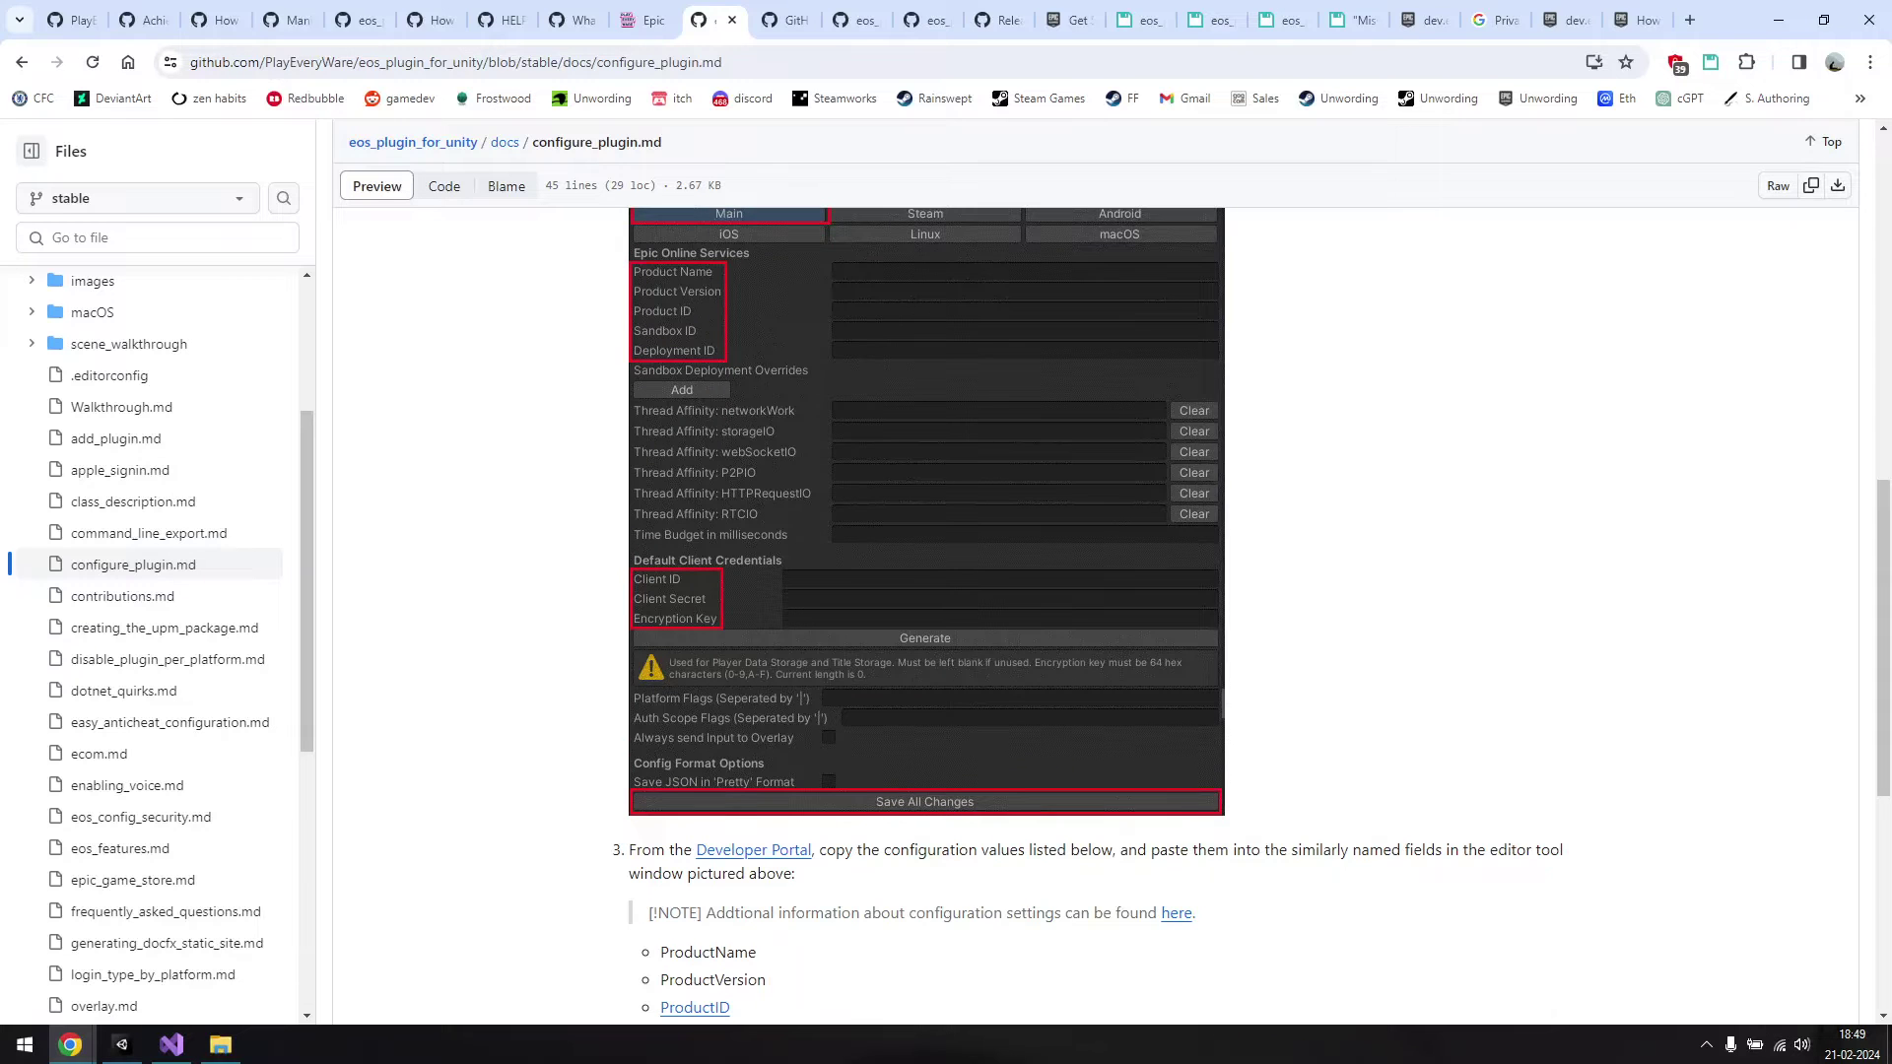
{"action": "scroll", "coordinate": [1111, 611], "scroll_direction": "down", "scroll_amount": 3}
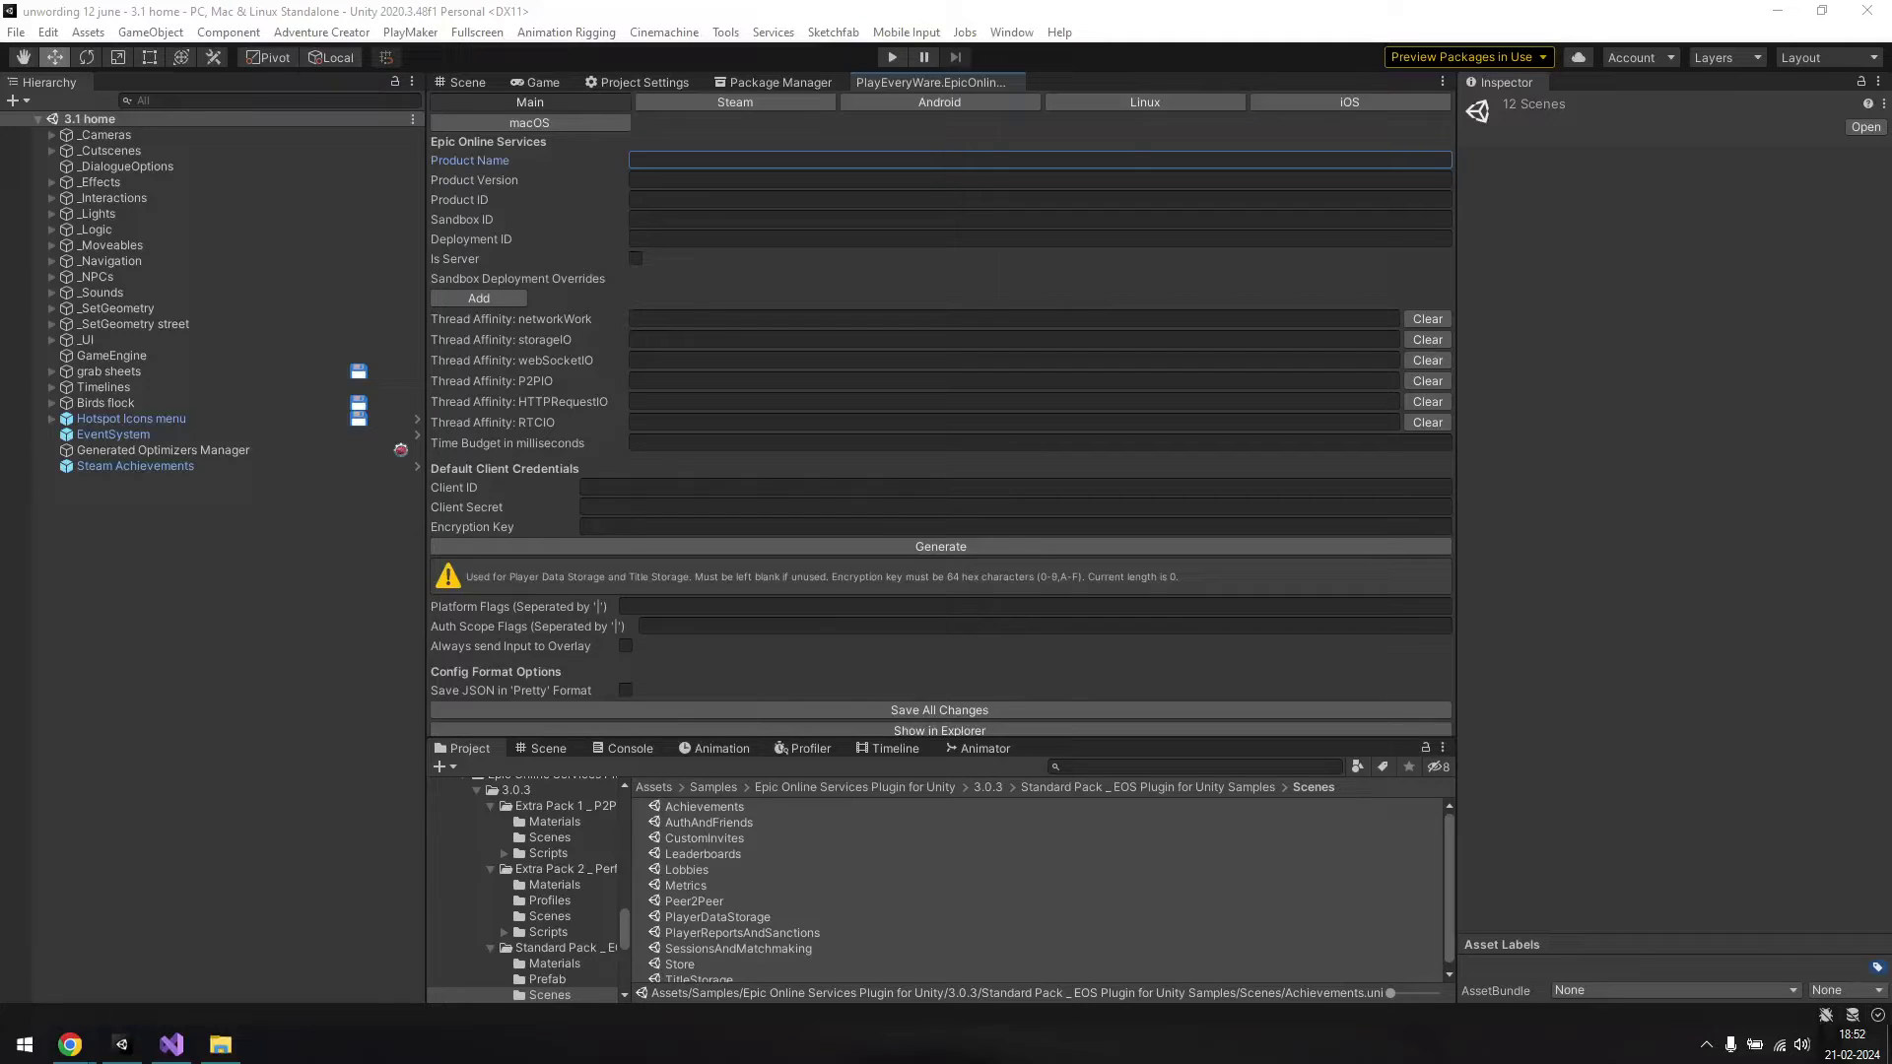
- In Unity's EOS configuration, set the product name to Unwording and the product version to v1.02
{"action": "type", "text": "Unwording"}
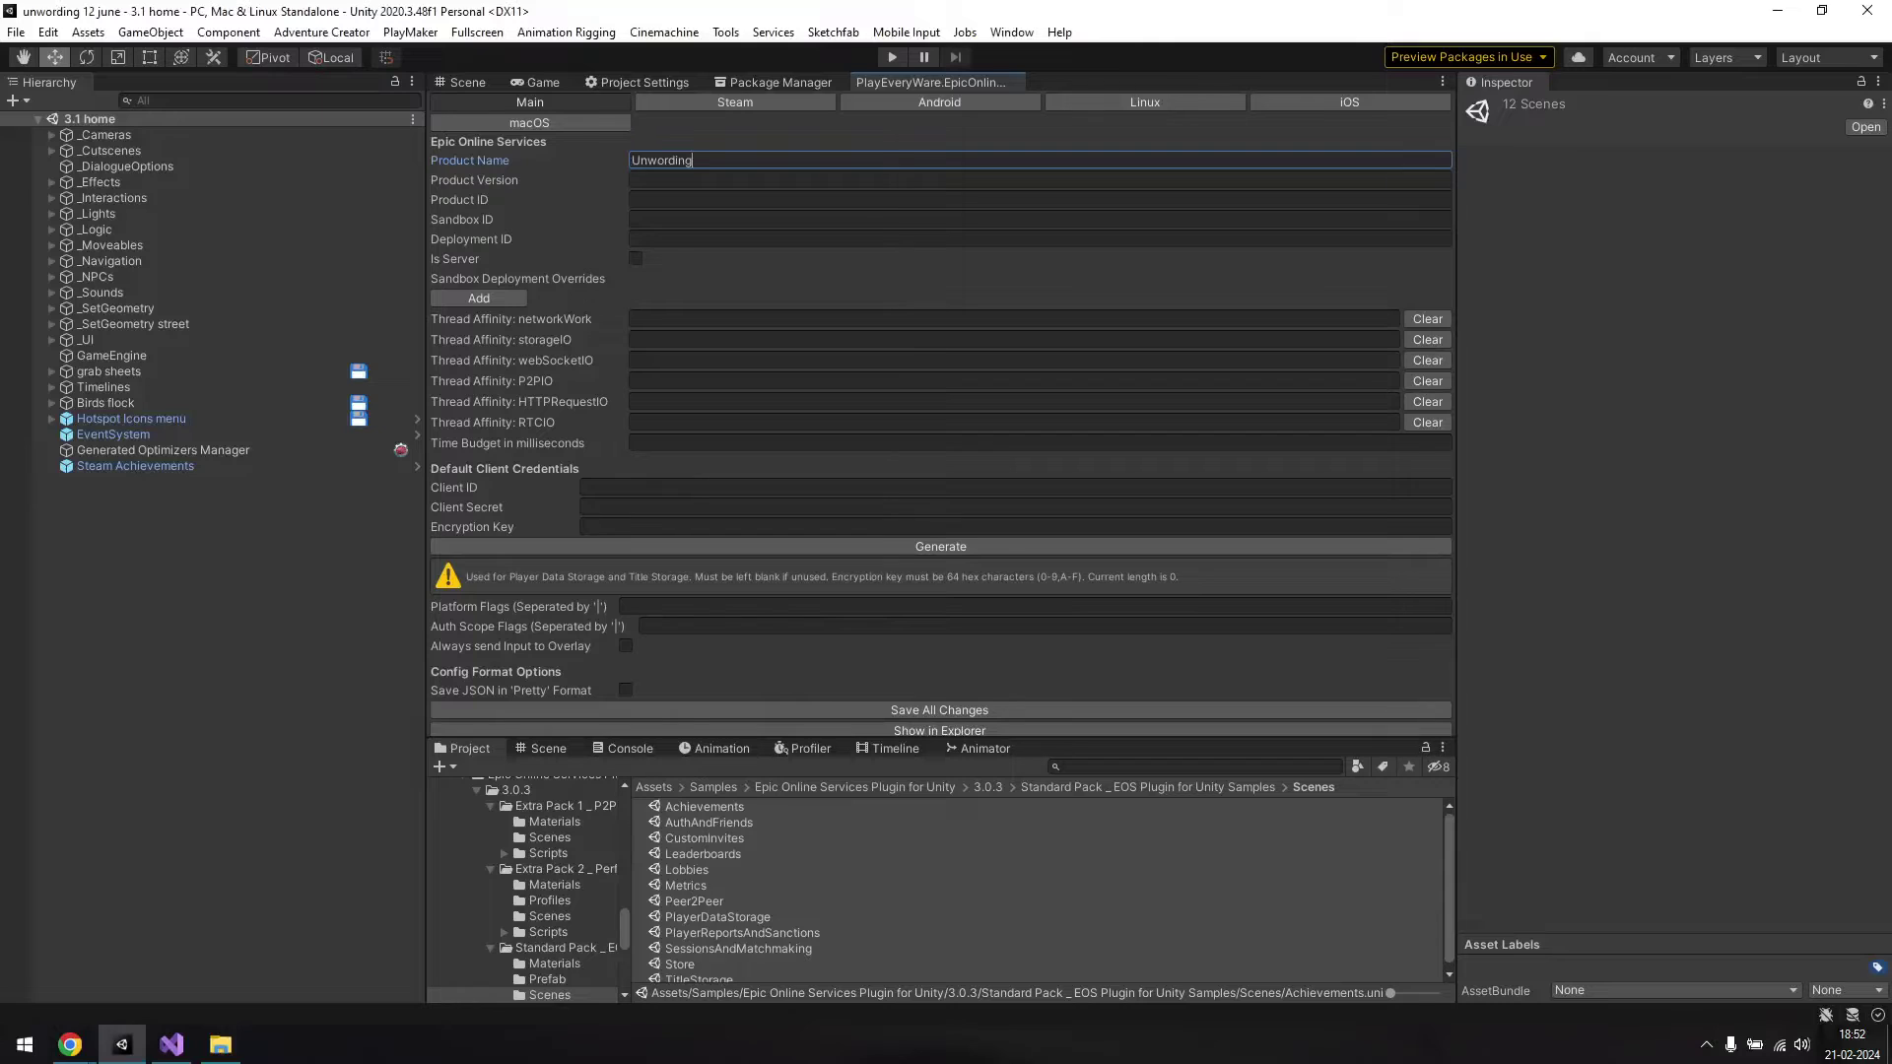
{"action": "key", "text": "Tab"}
{"action": "type", "text": "v"}
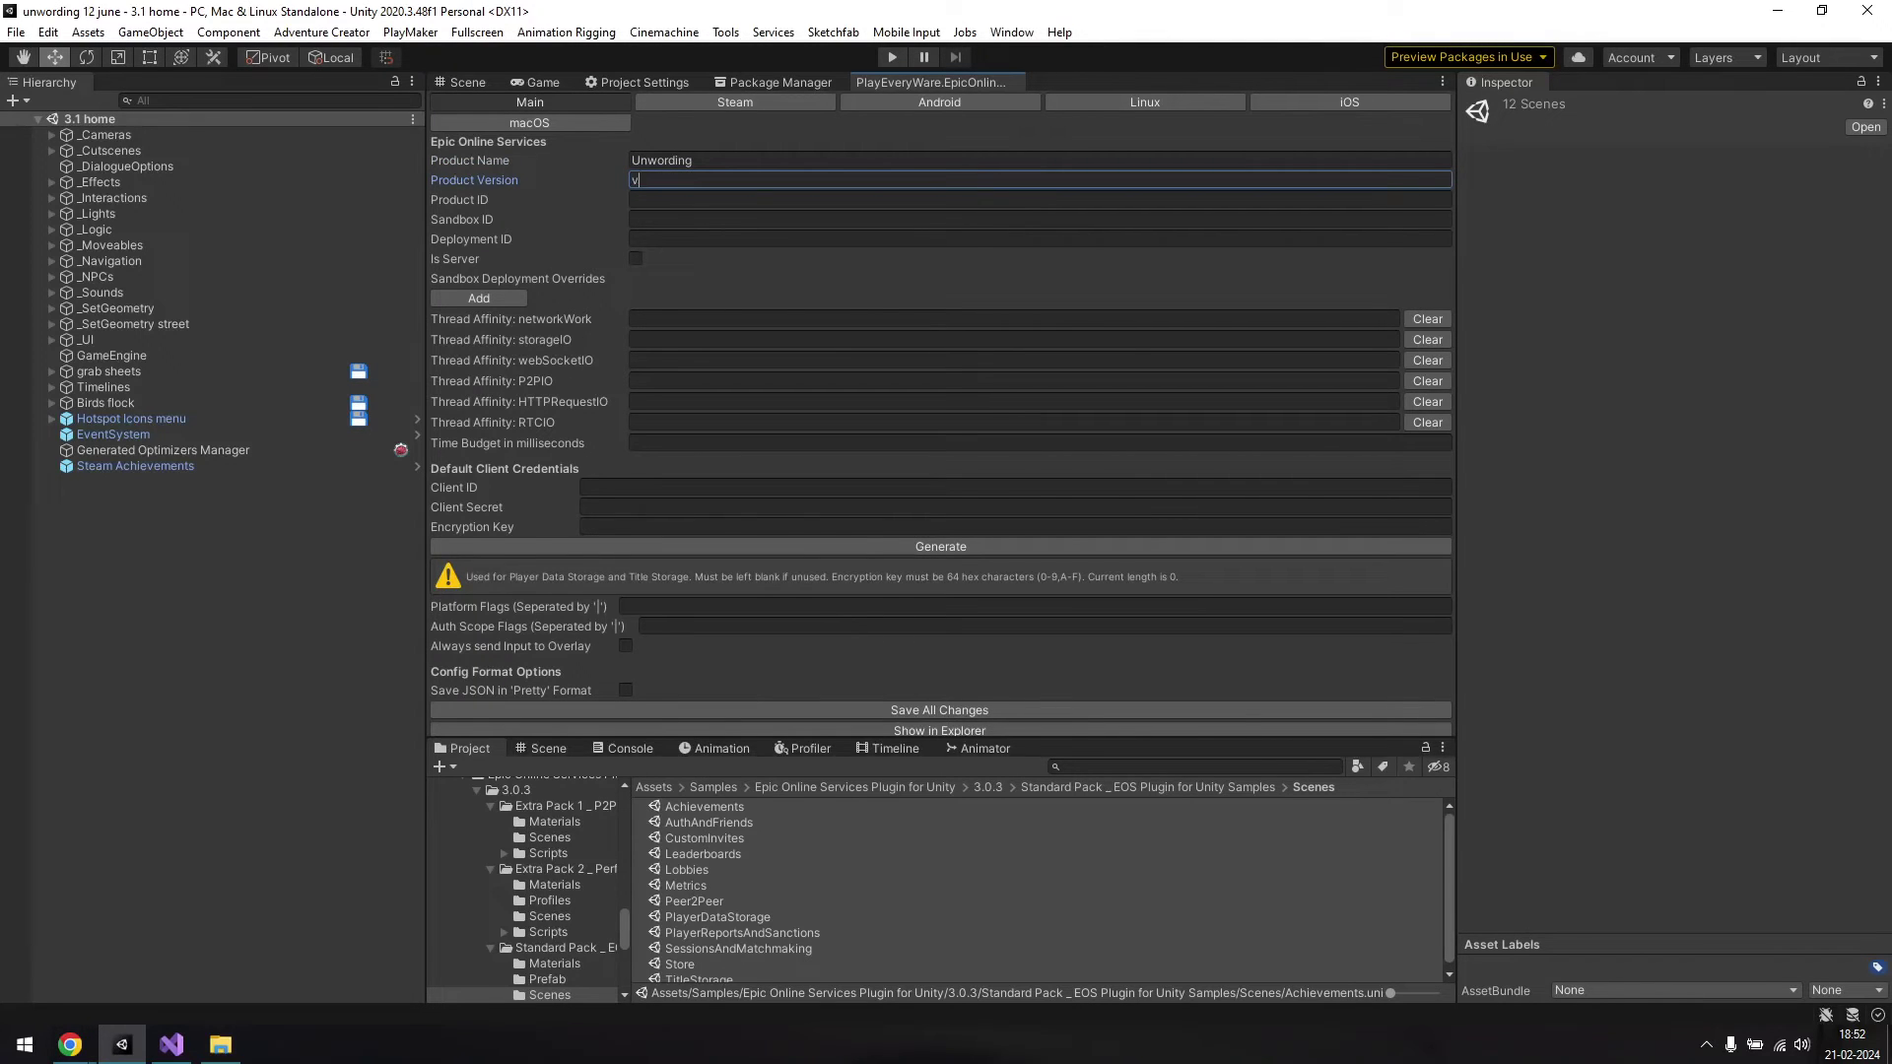
{"action": "type", "text": "1.02"}
- In the browser's Epic Developer Portal, open Unwording's product settings and examine the EOS SDK credentials for the product, client and sandboxes
{"action": "key", "text": "alt+Tab"}
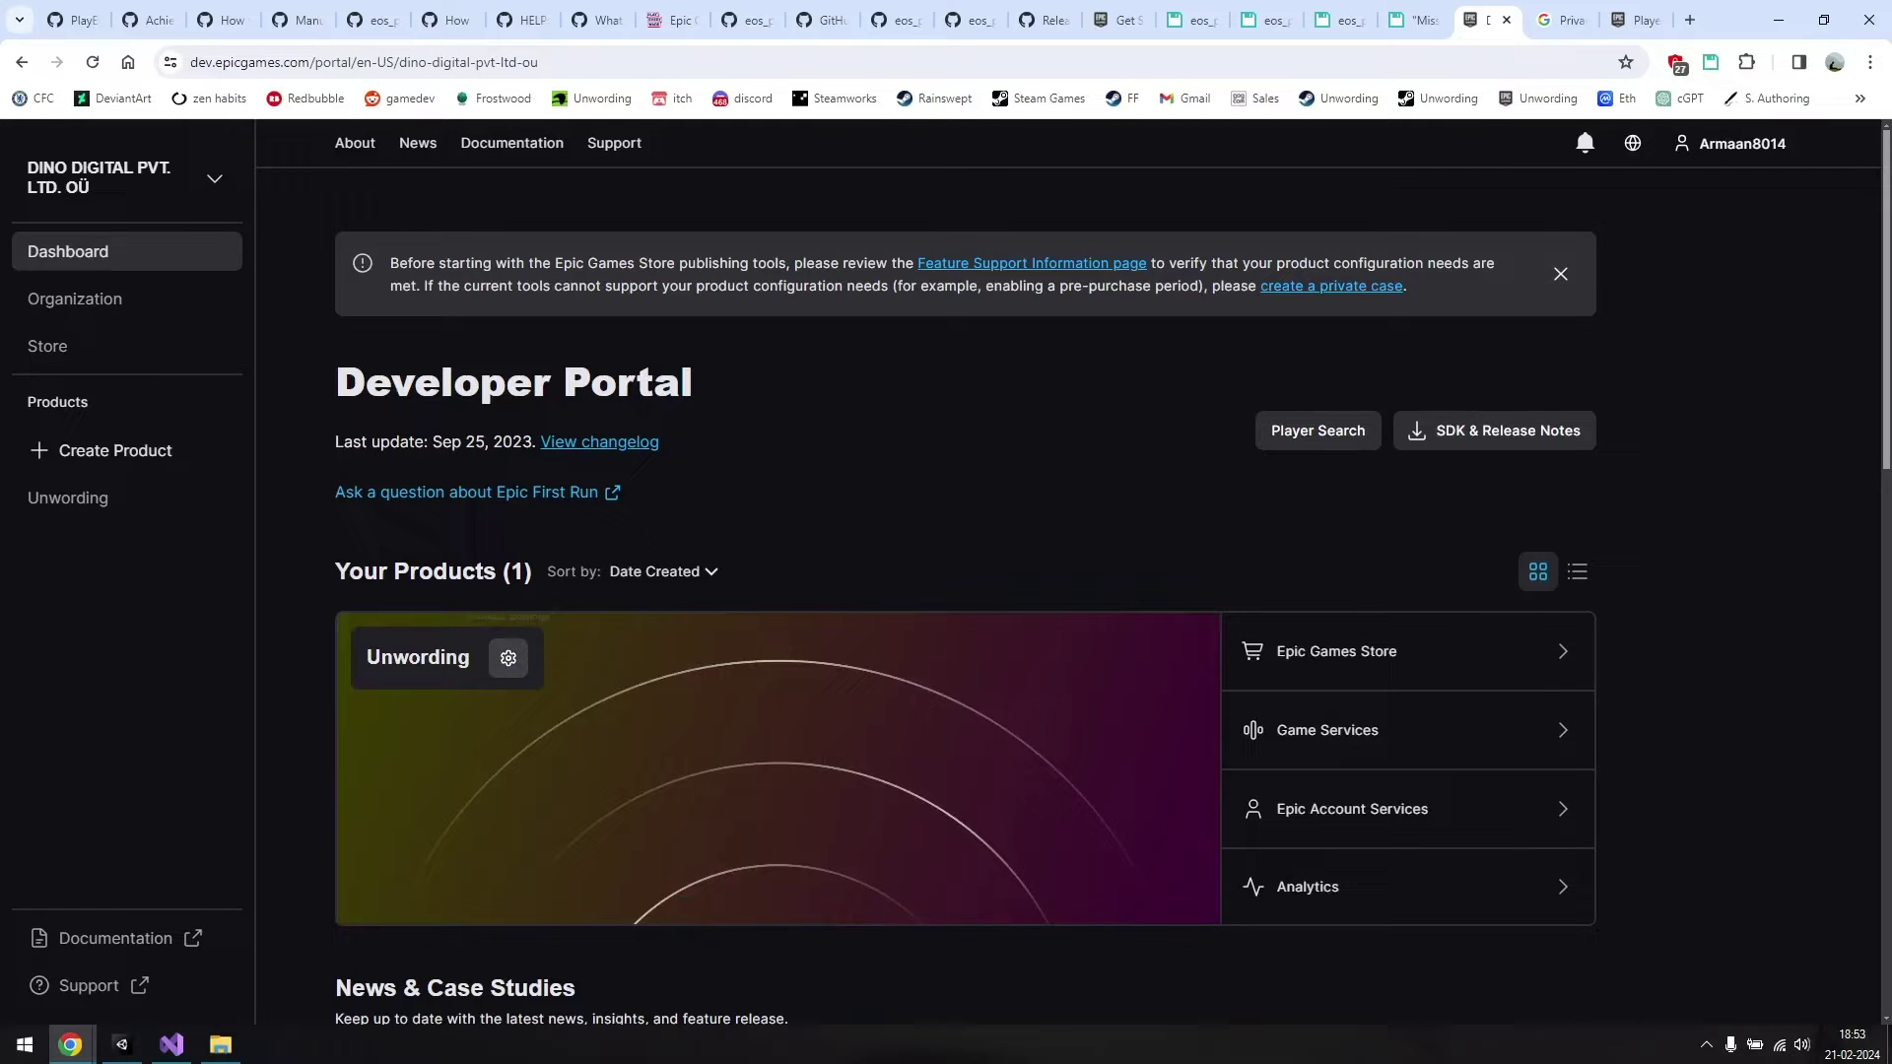
{"action": "left_click", "coordinate": [509, 660]}
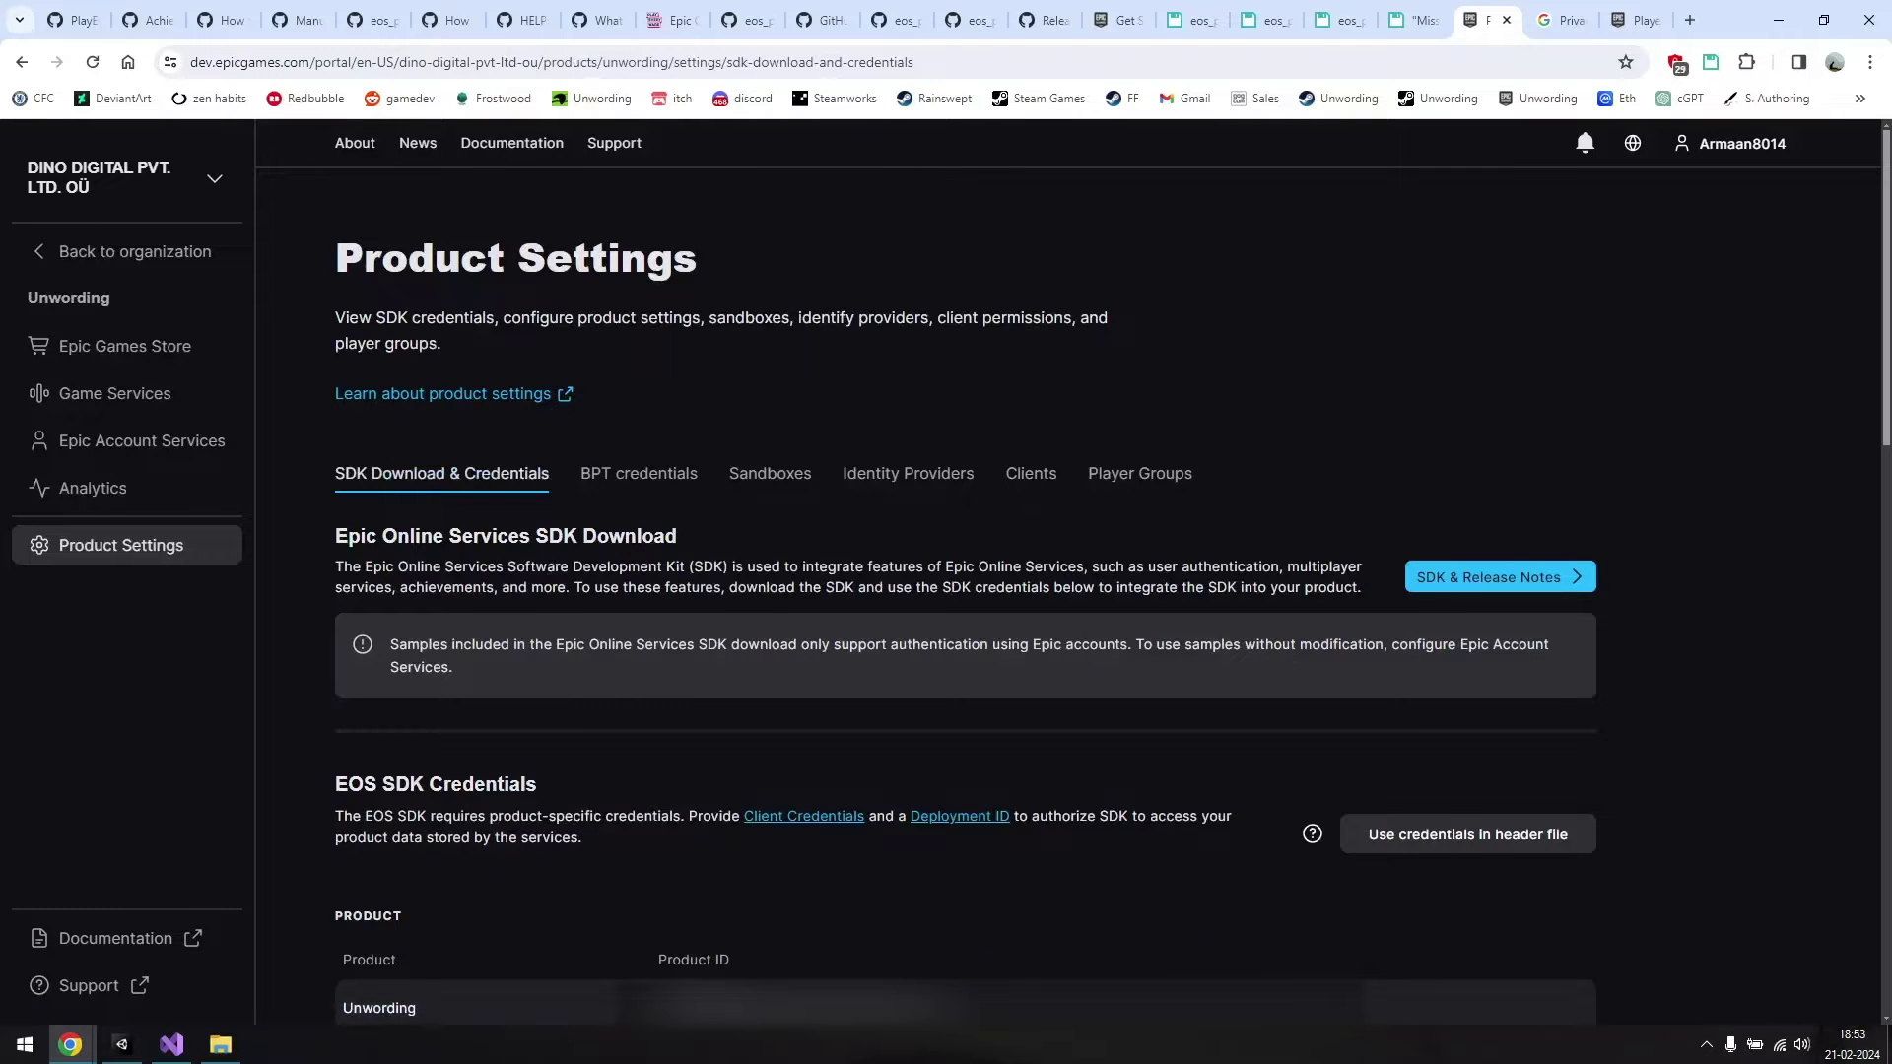
{"action": "scroll", "coordinate": [1073, 579], "scroll_direction": "down", "scroll_amount": 3}
{"action": "scroll", "coordinate": [1073, 579], "scroll_direction": "down", "scroll_amount": 2}
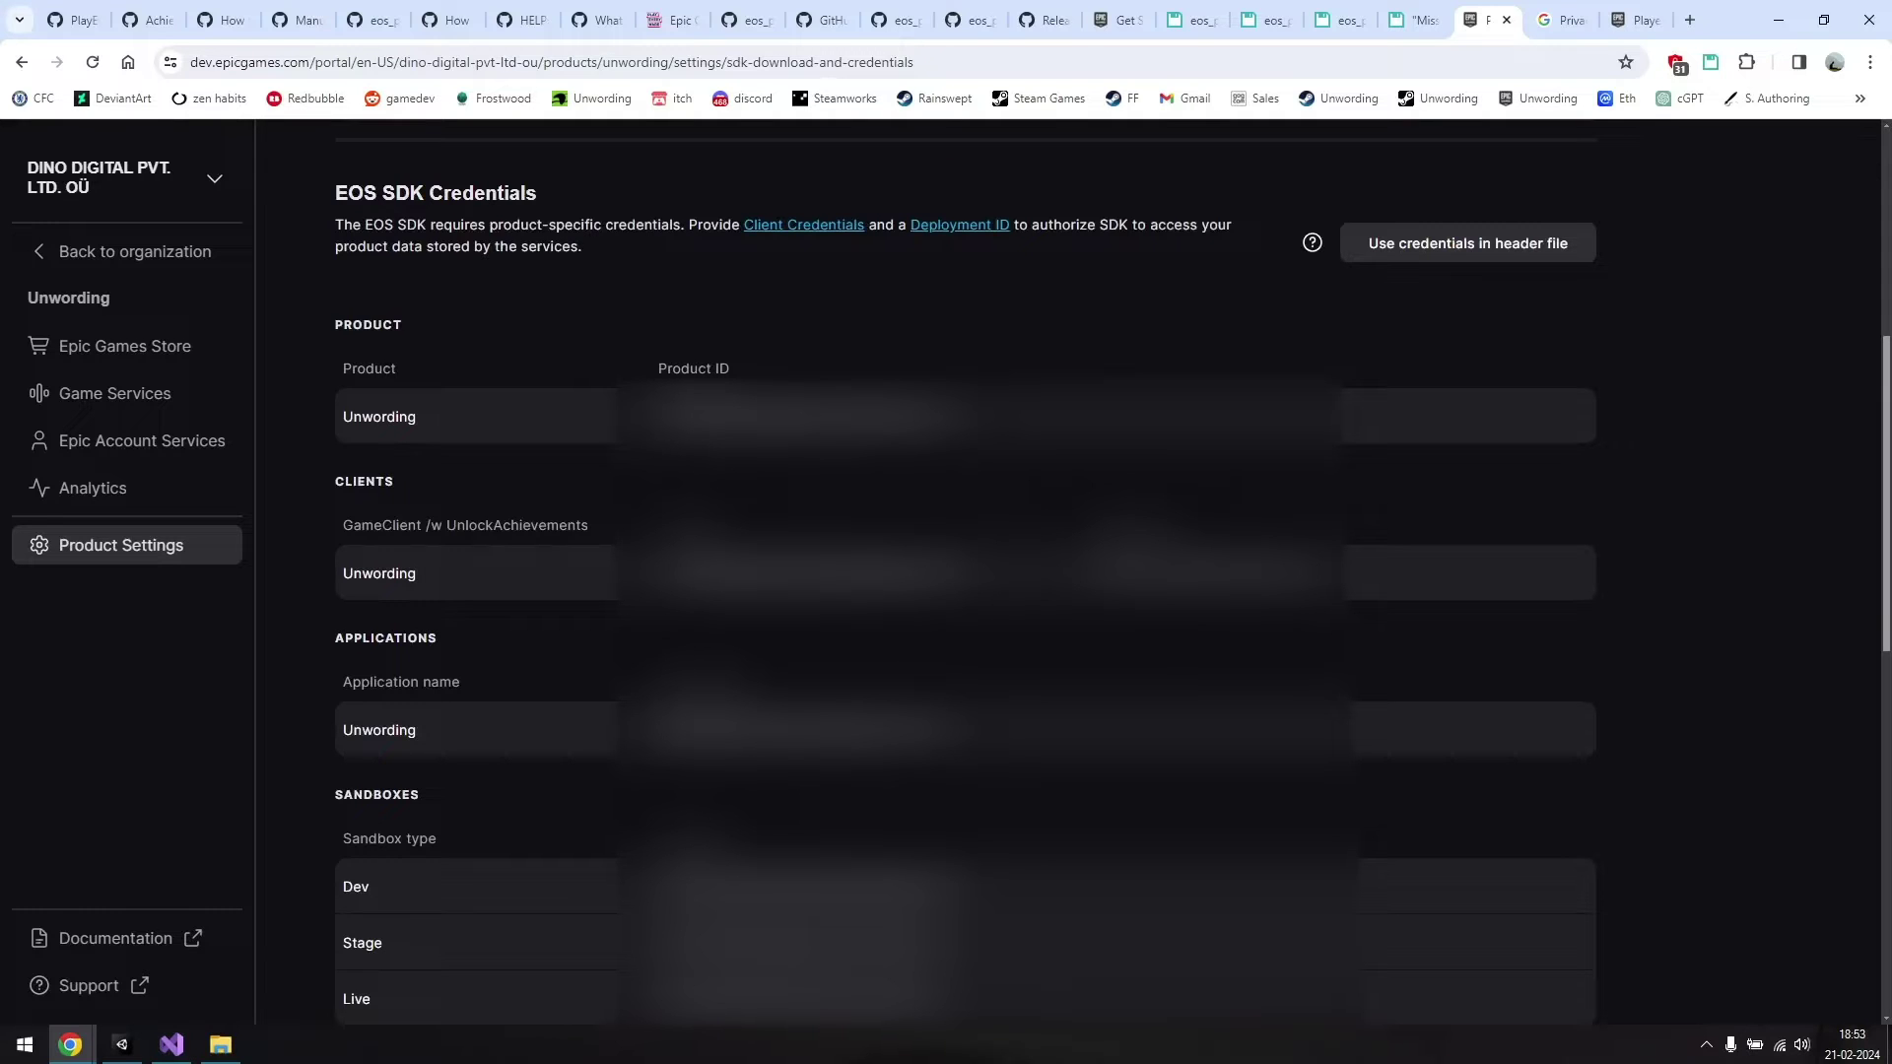
{"action": "left_click_drag", "start_coordinate": [668, 369], "coordinate": [730, 369]}
{"action": "scroll", "coordinate": [731, 368], "scroll_direction": "down", "scroll_amount": 2}
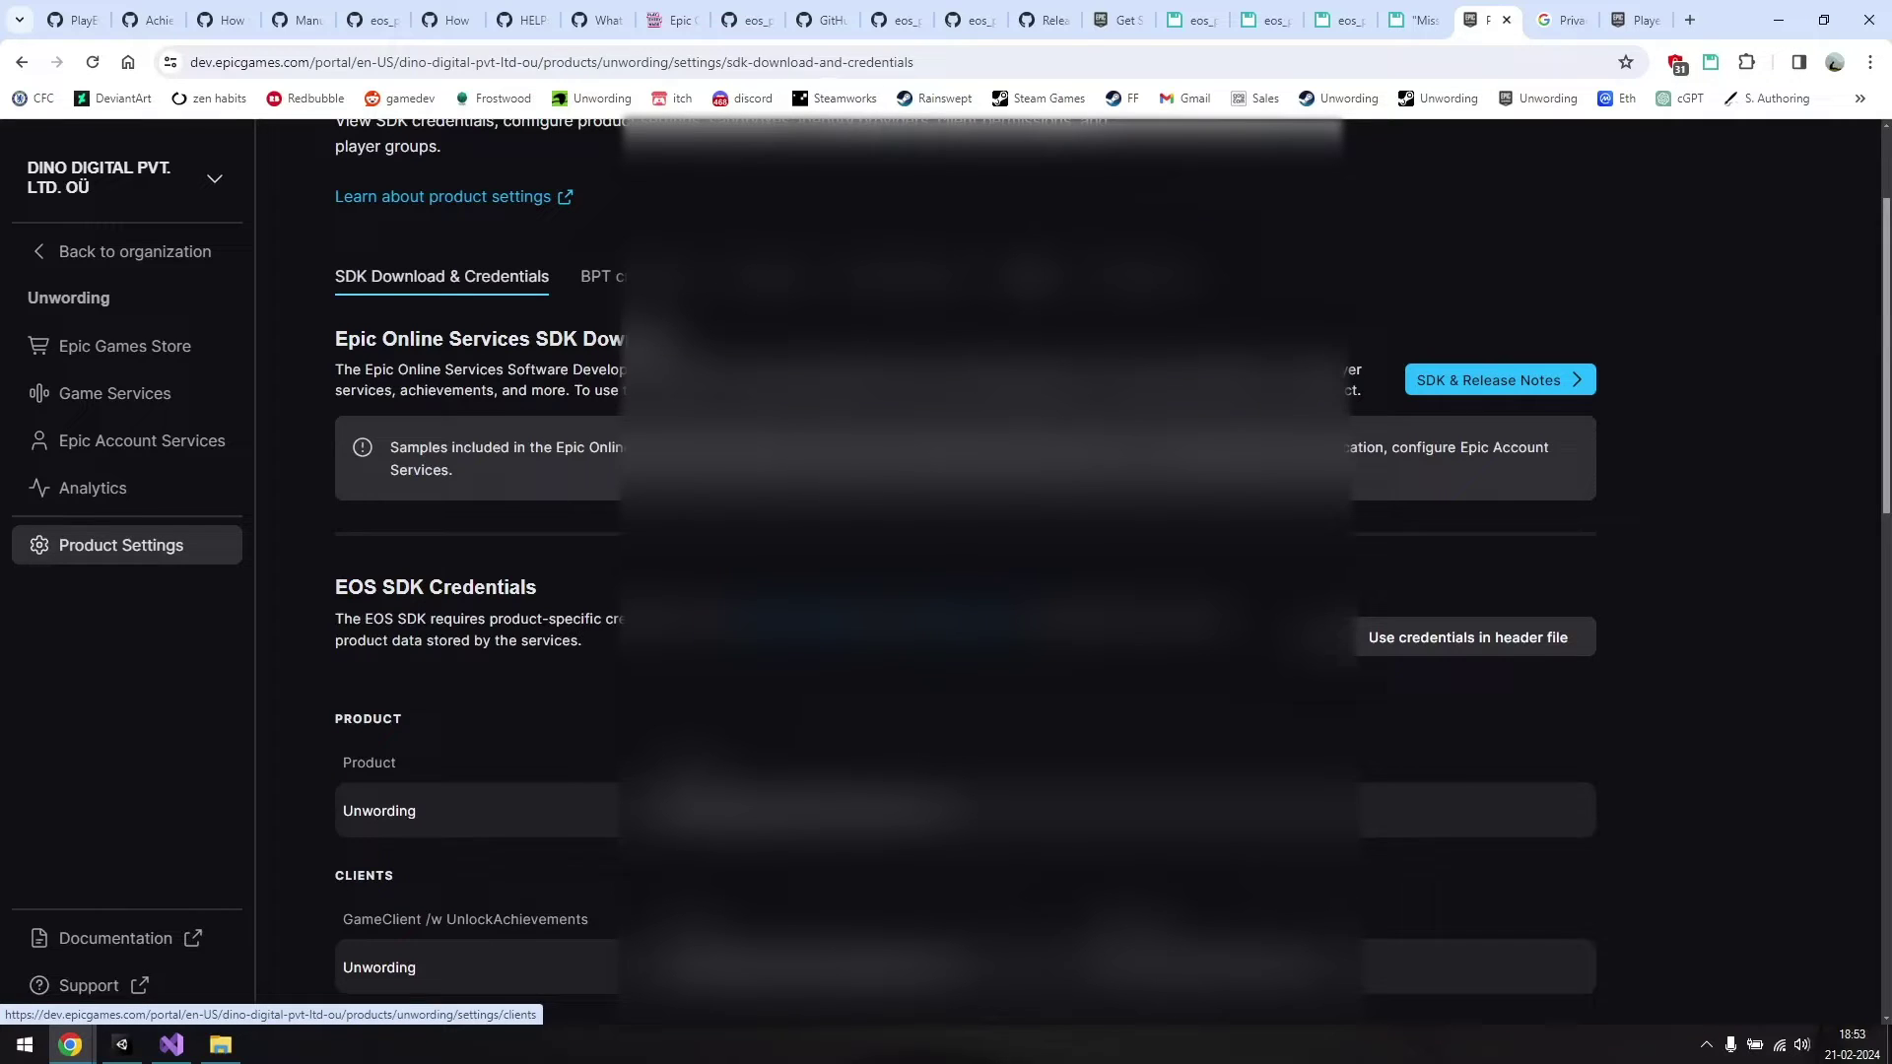
- Open Unwording's client settings in the Developer Portal and start a new client named example
{"action": "left_click", "coordinate": [1031, 276]}
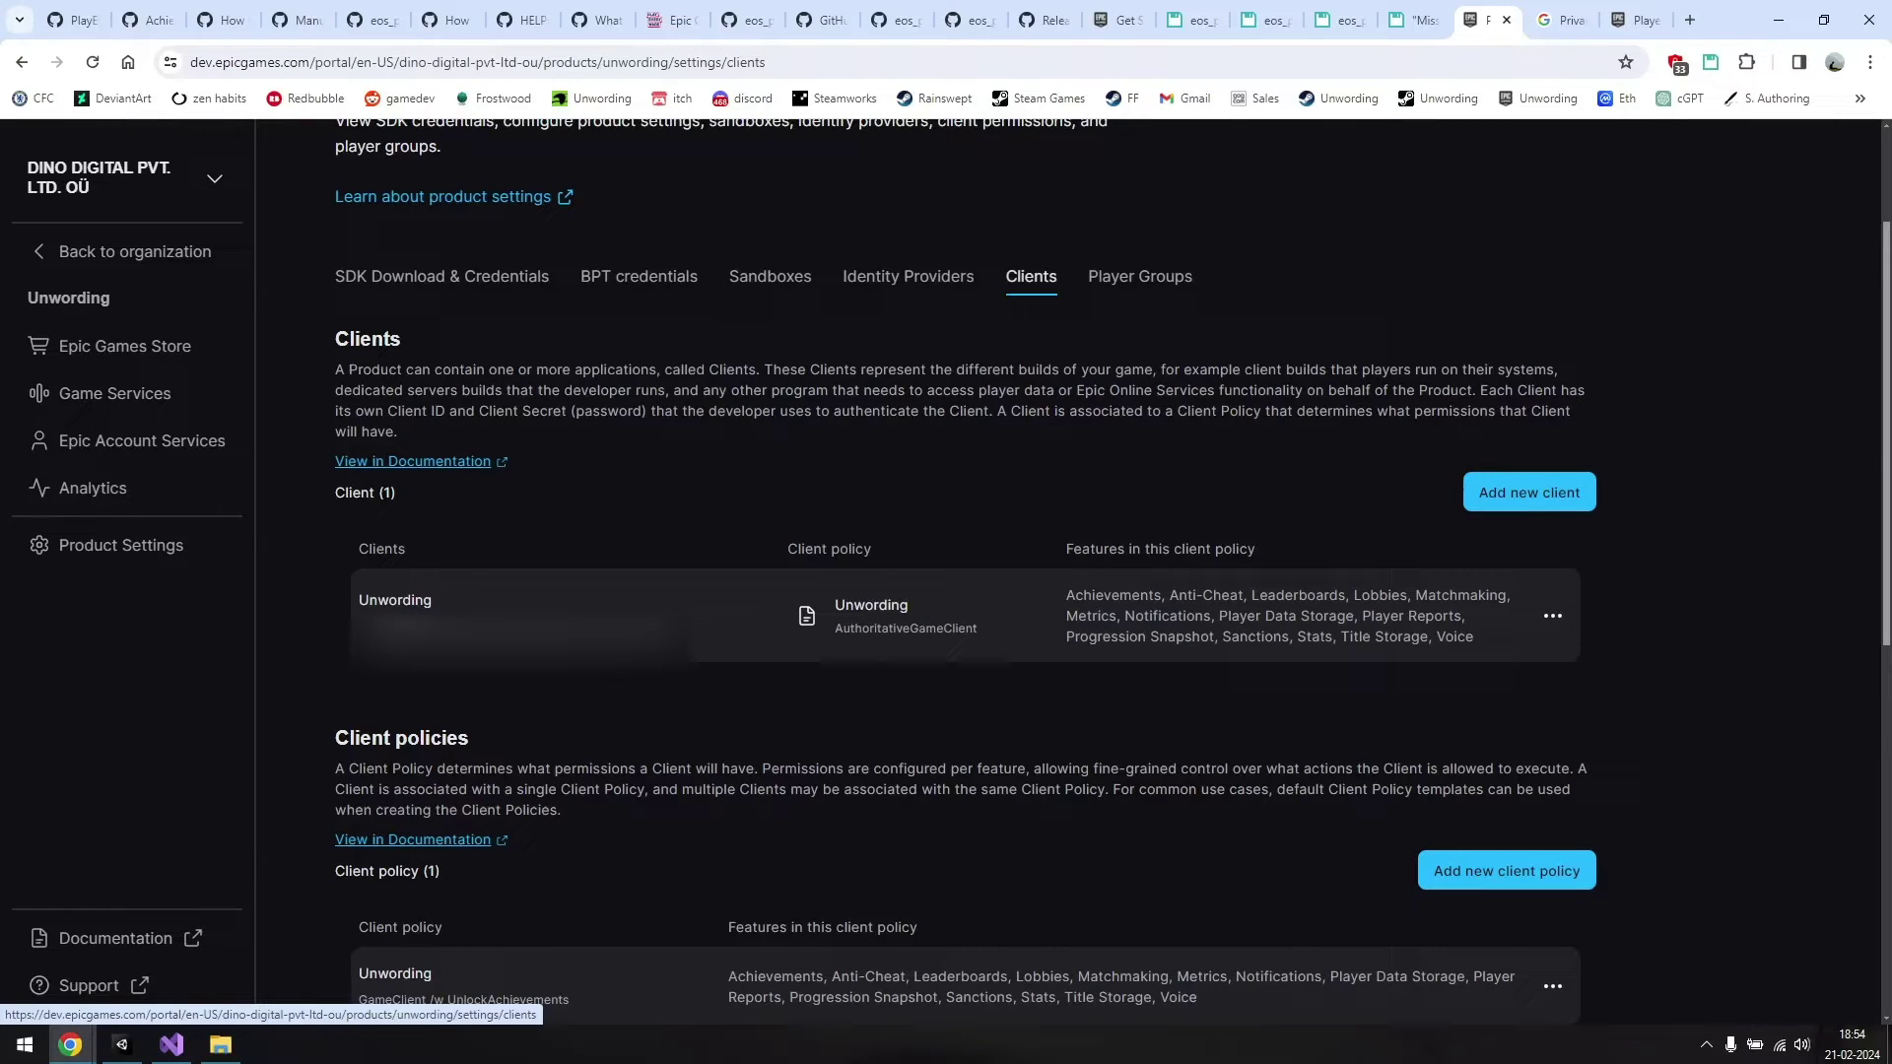
{"action": "double_click", "coordinate": [382, 549]}
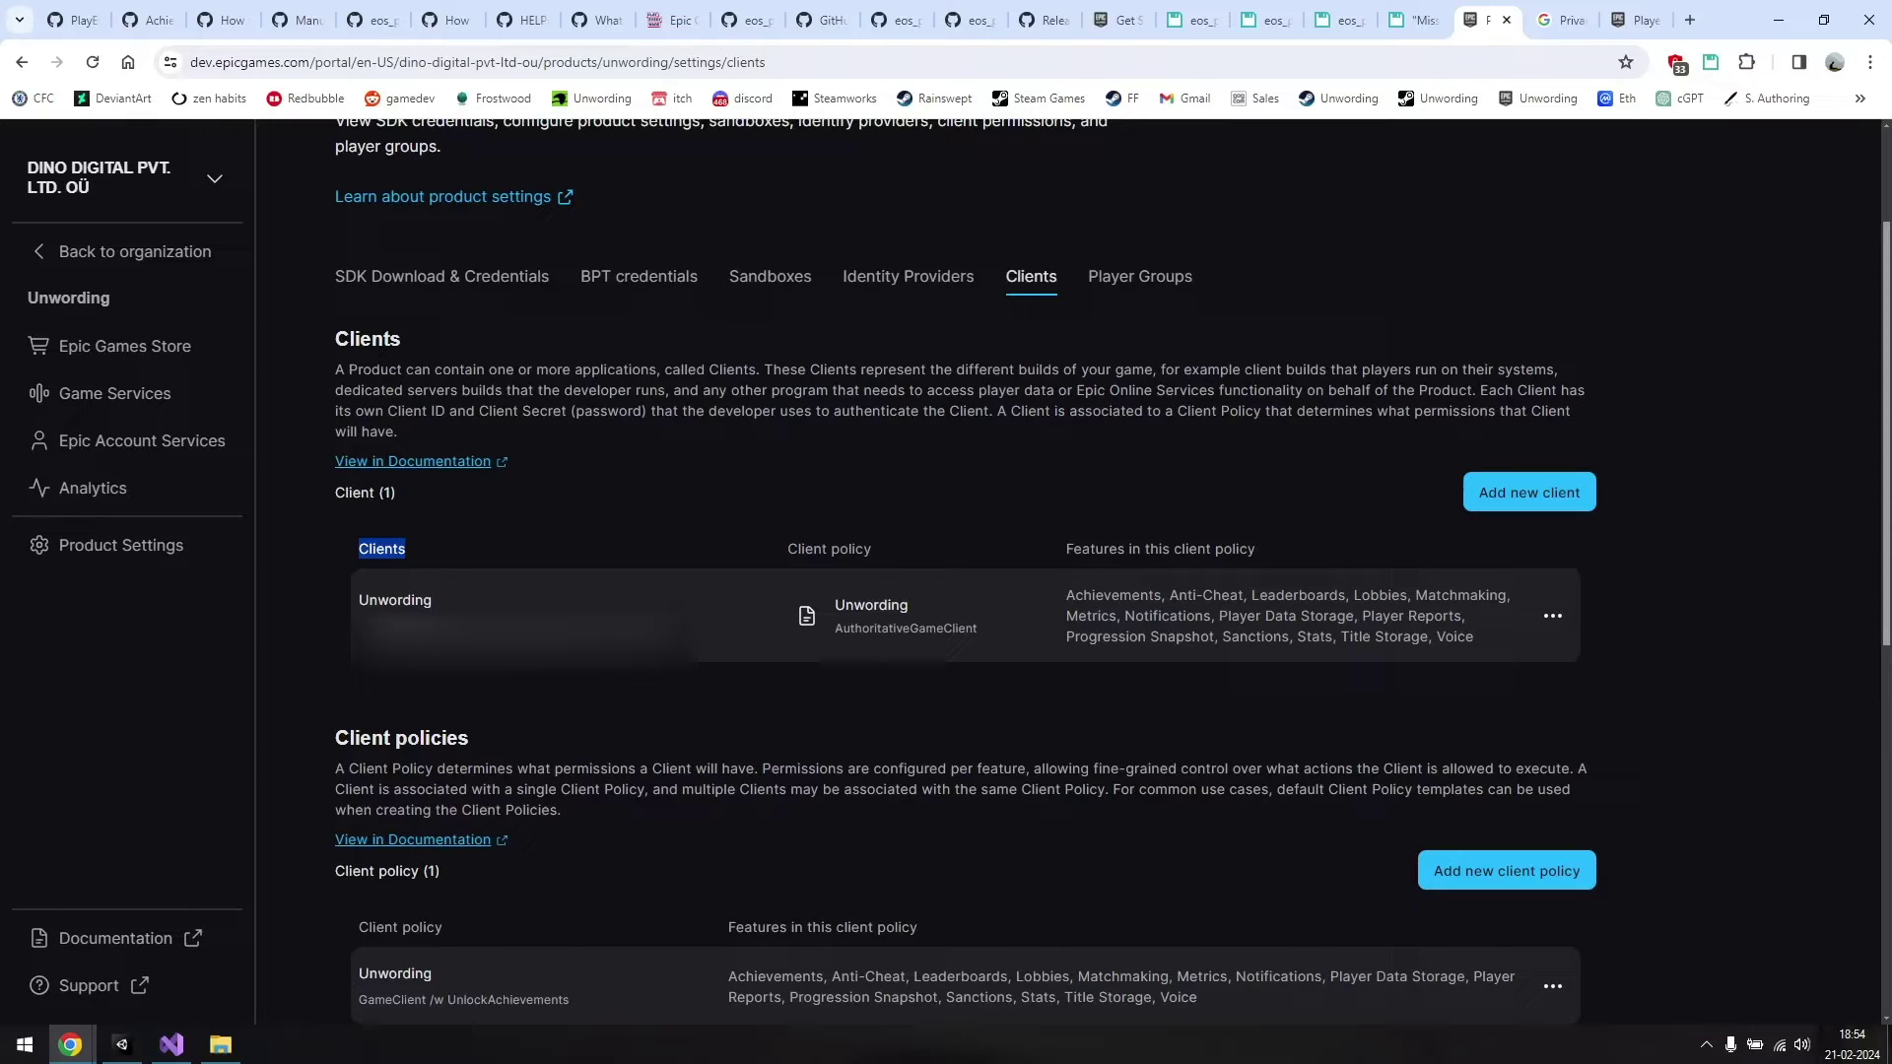
{"action": "scroll", "coordinate": [966, 571], "scroll_direction": "down", "scroll_amount": 1}
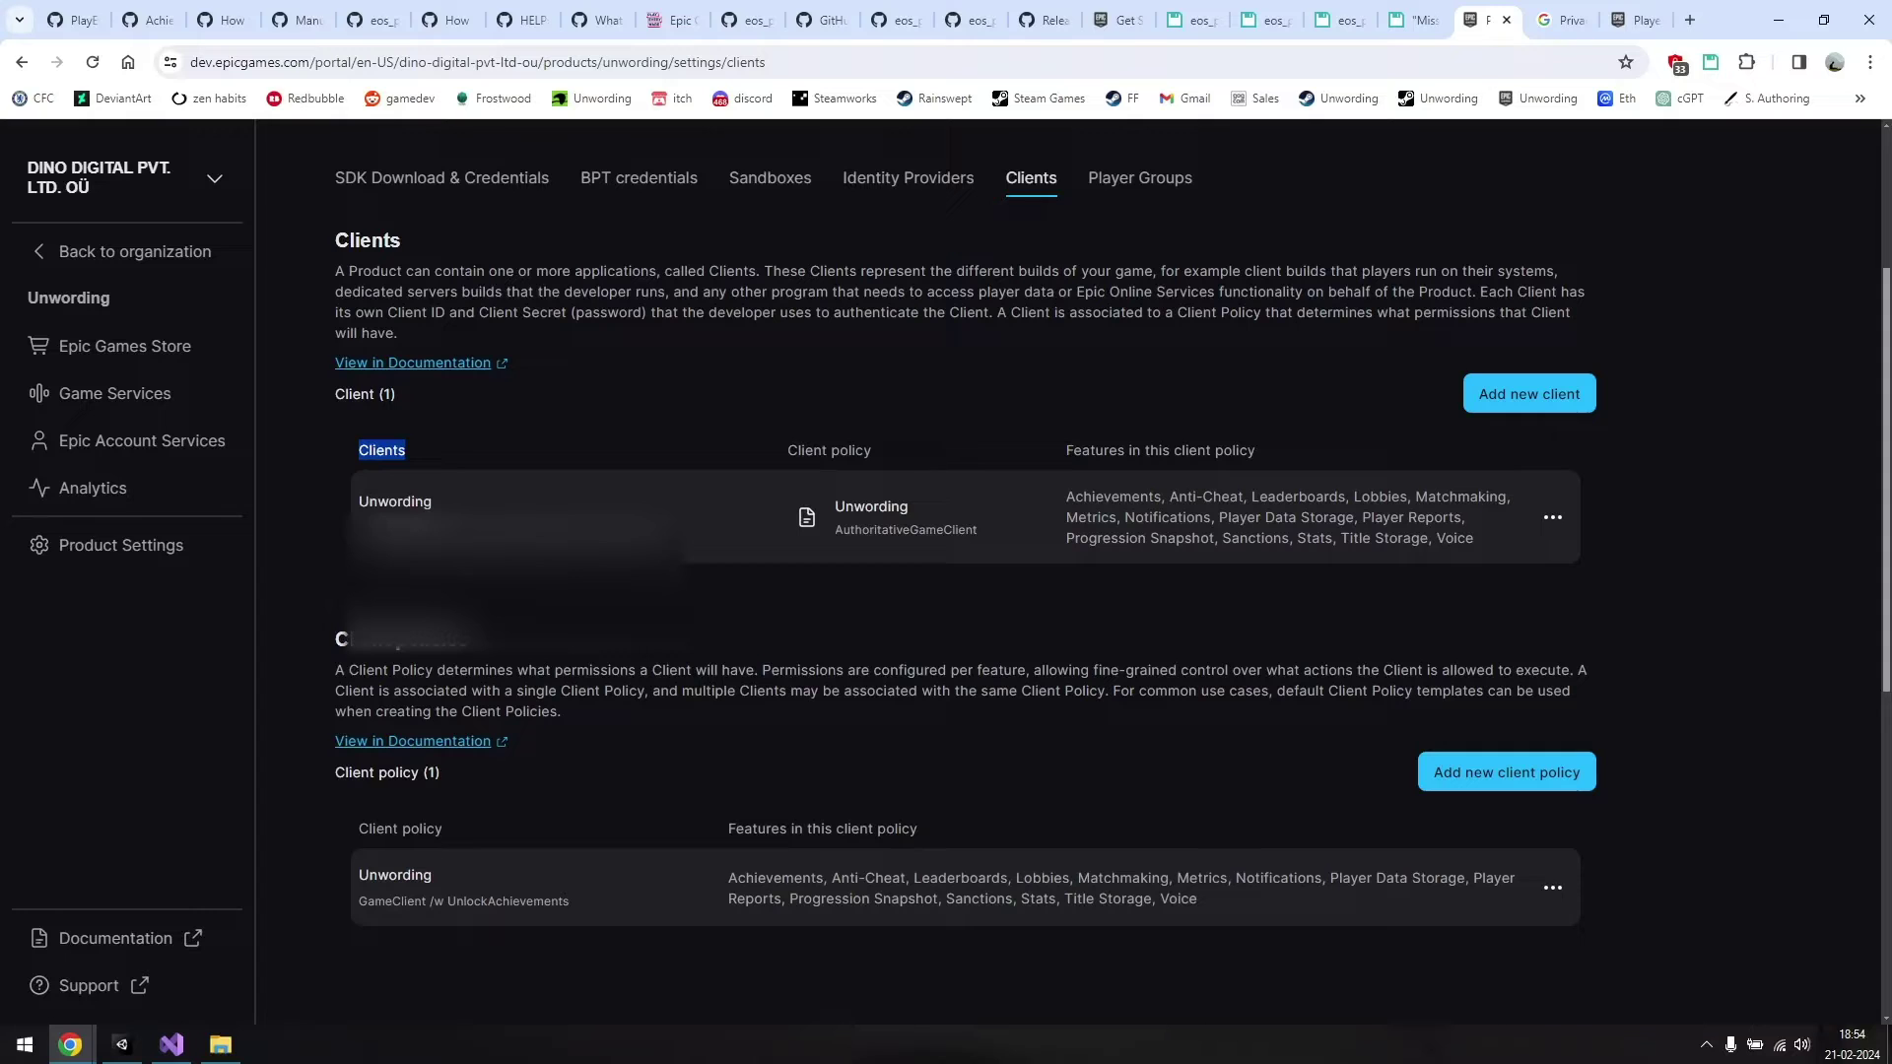
{"action": "left_click", "coordinate": [1530, 394]}
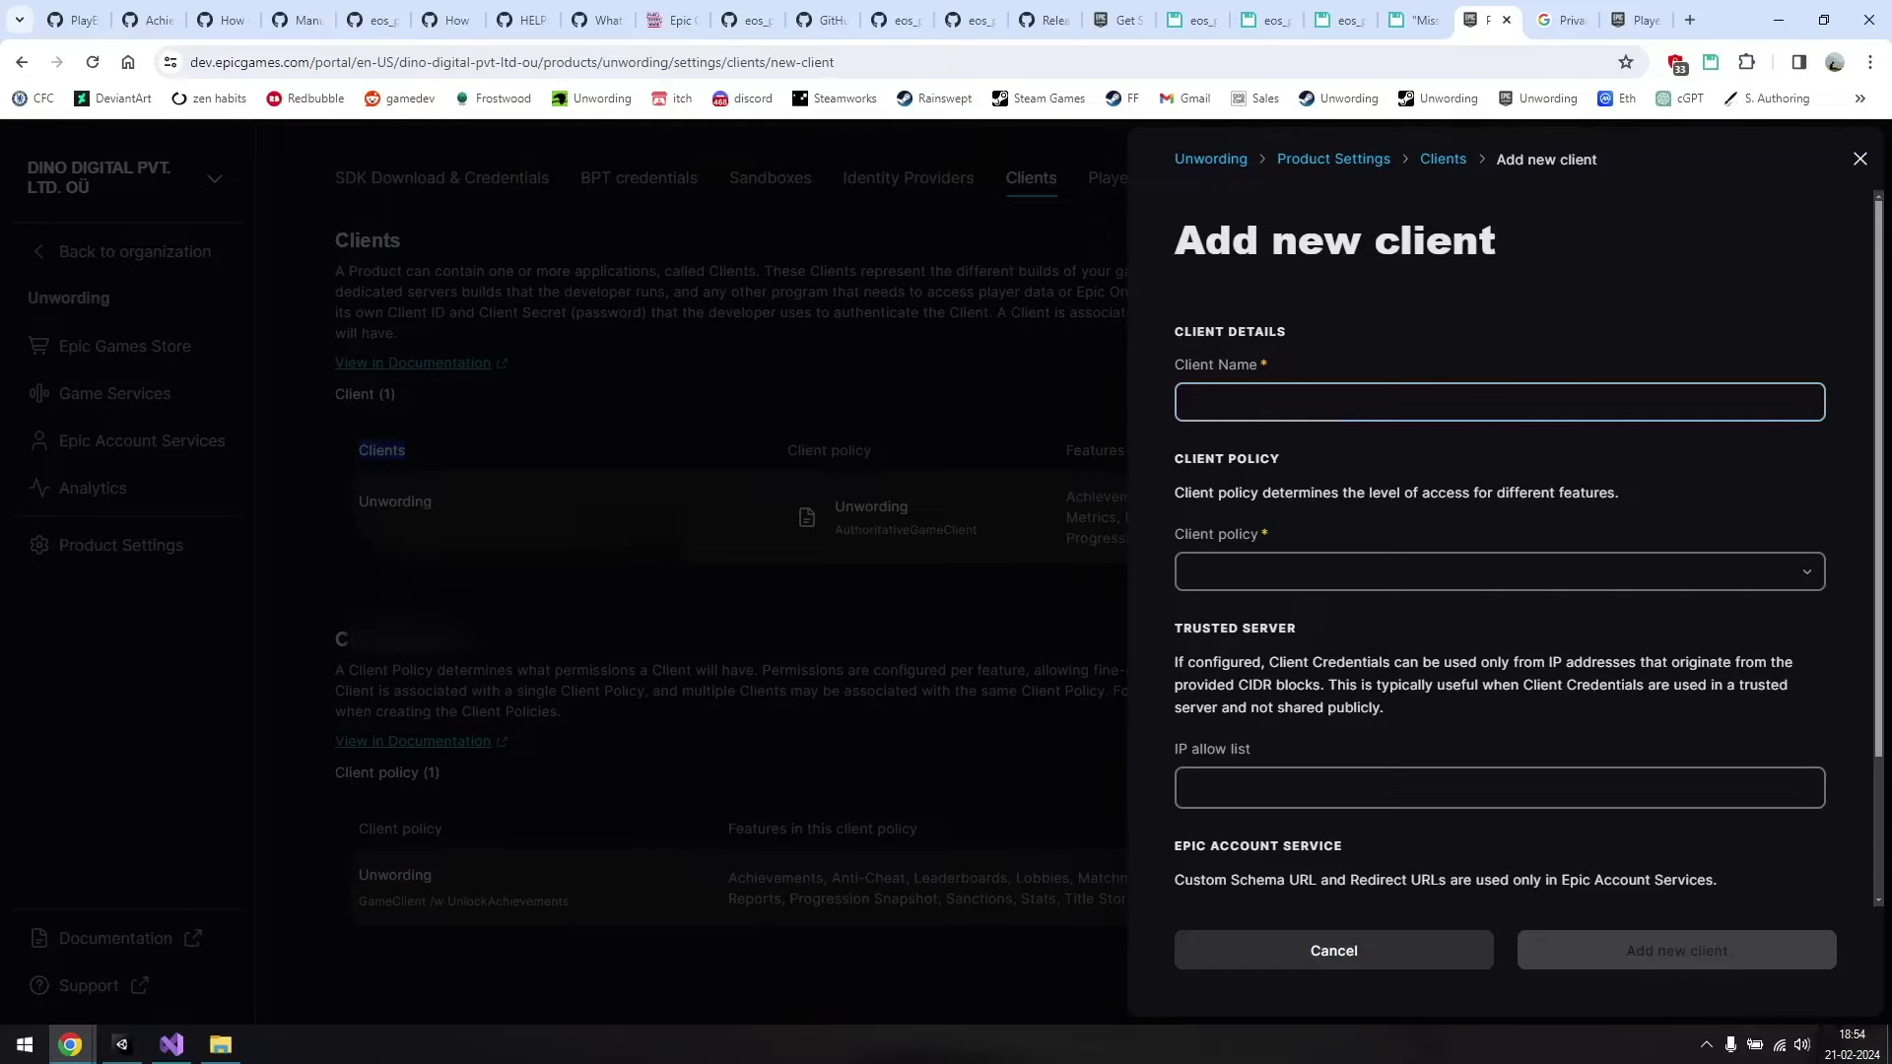
{"action": "type", "text": "exmp"}
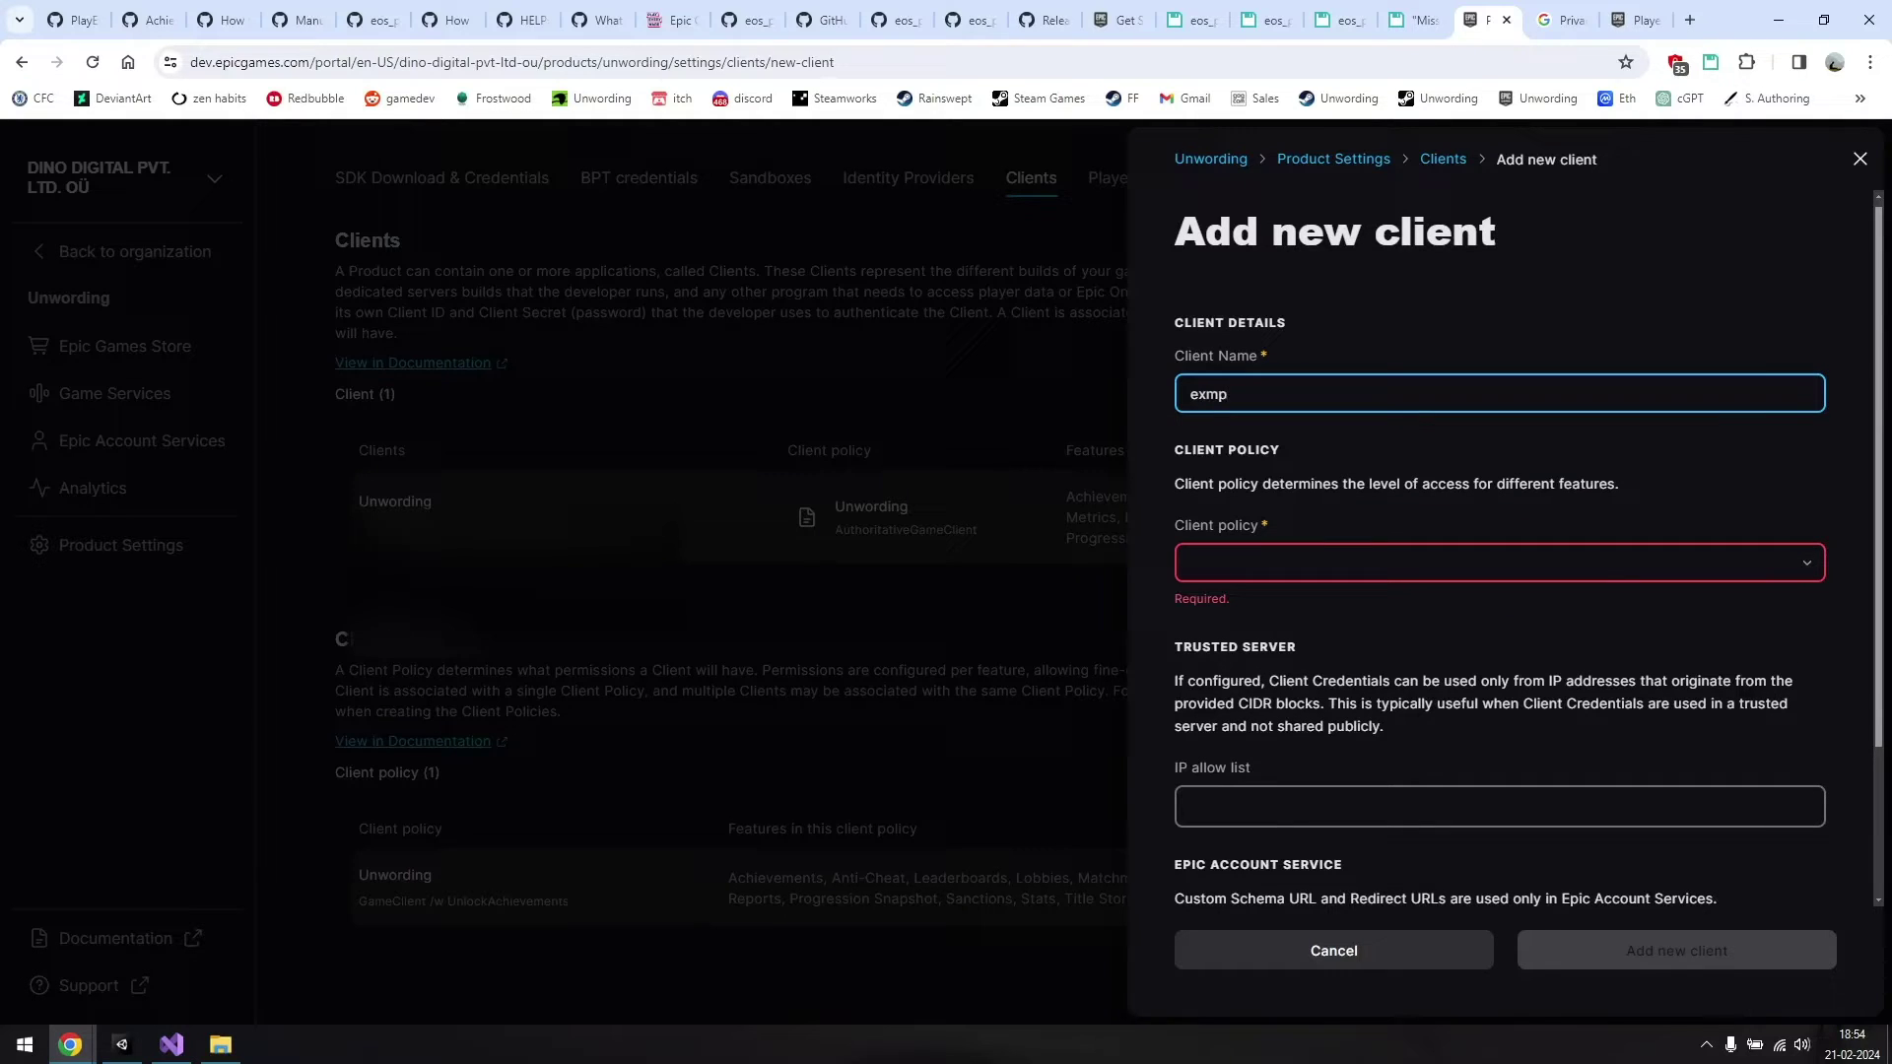
{"action": "key", "text": "BackSpace"}
{"action": "key", "text": "BackSpace"}
{"action": "type", "text": "ample"}
{"action": "key", "text": "Tab"}
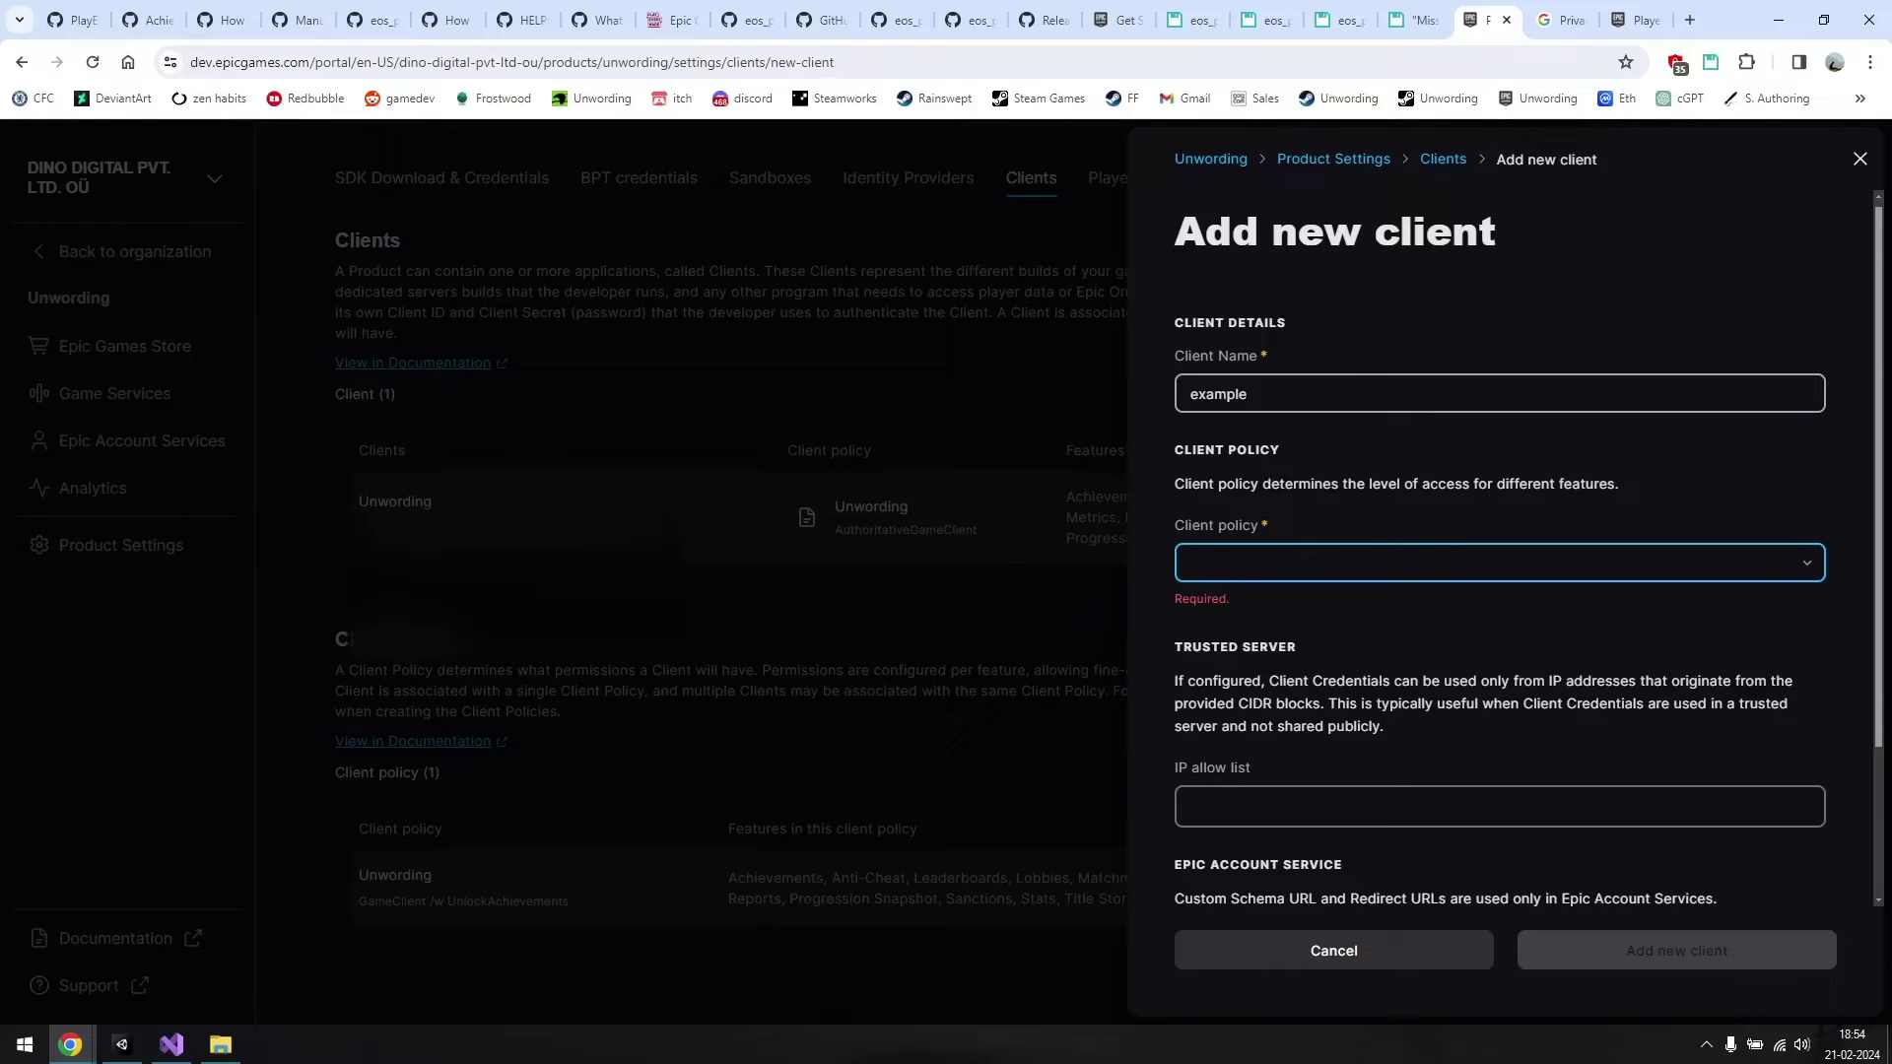
- Start a new client policy for this client, named example, with the policy type GameClient /w UnlockAchievements
{"action": "left_click", "coordinate": [1499, 562]}
{"action": "key", "text": "Down"}
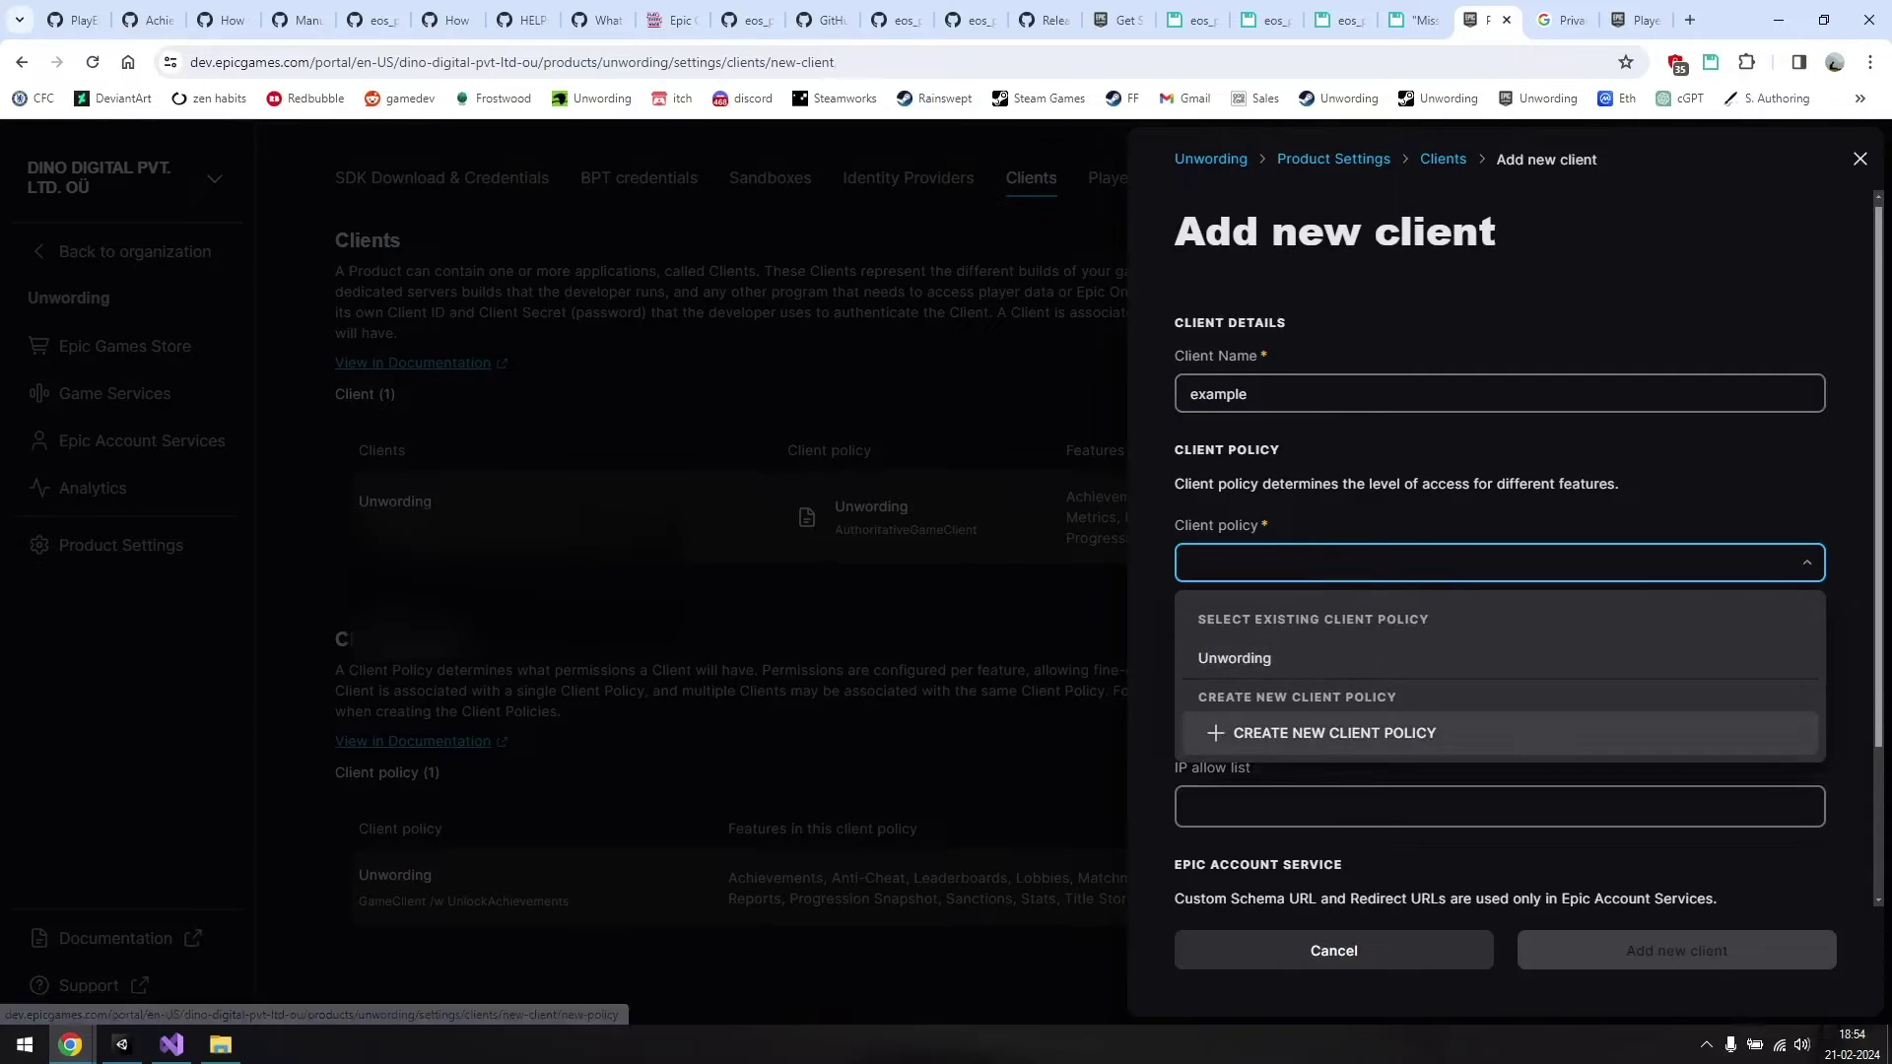
{"action": "key", "text": "Return"}
{"action": "type", "text": "example"}
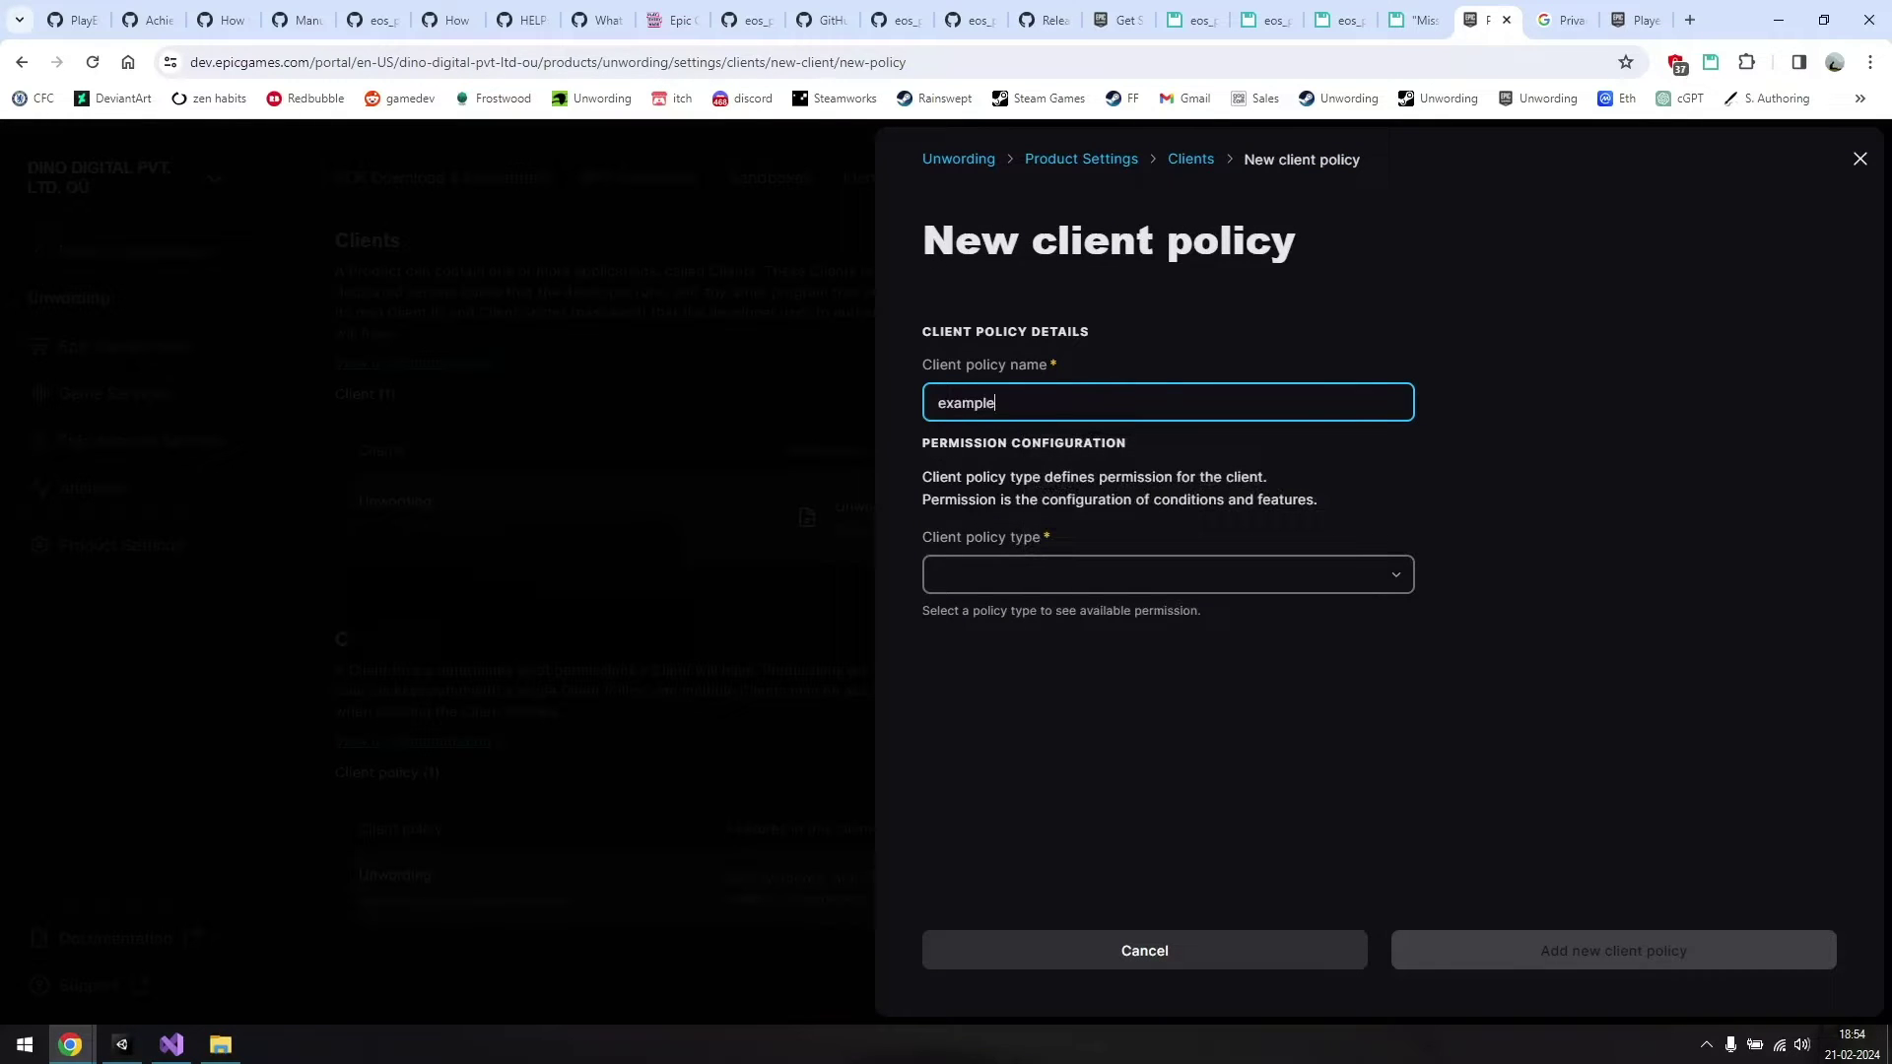
{"action": "key", "text": "Tab"}
{"action": "key", "text": "space"}
{"action": "key", "text": "Down"}
{"action": "key", "text": "Down"}
{"action": "key", "text": "Down"}
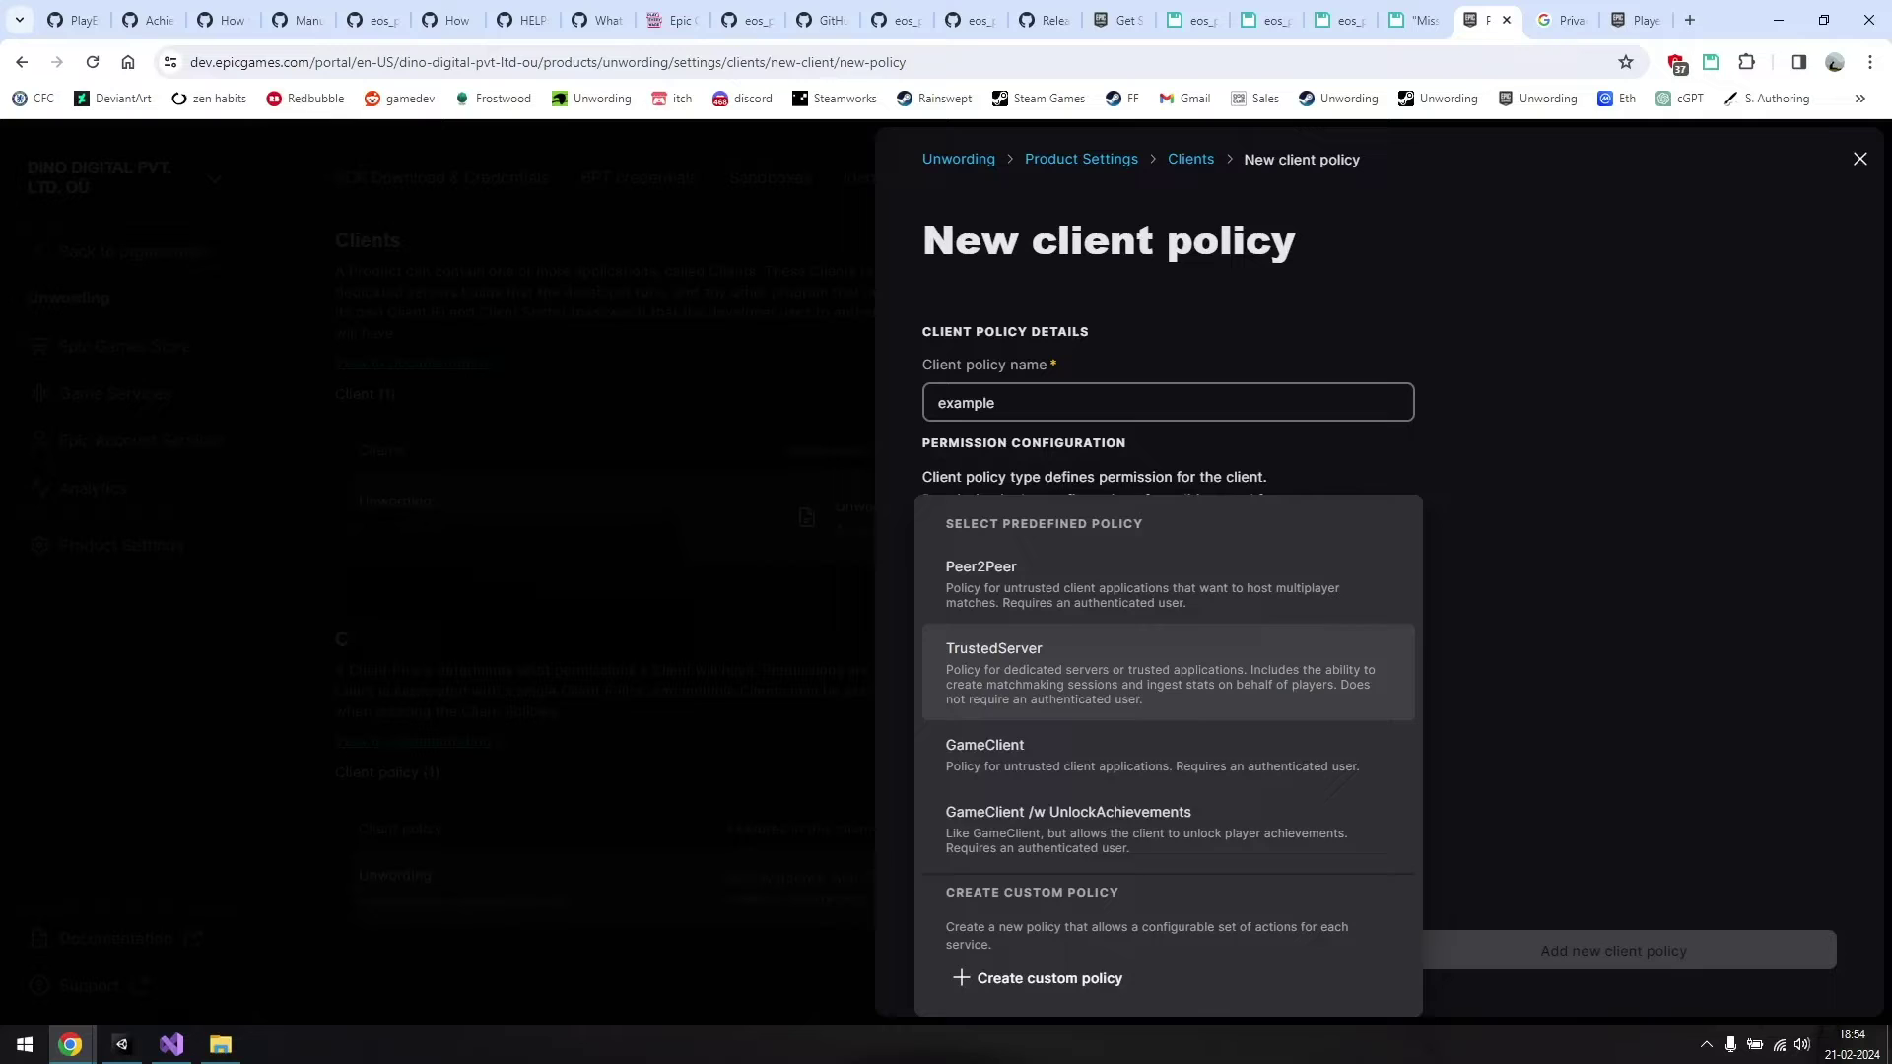
{"action": "key", "text": "Return"}
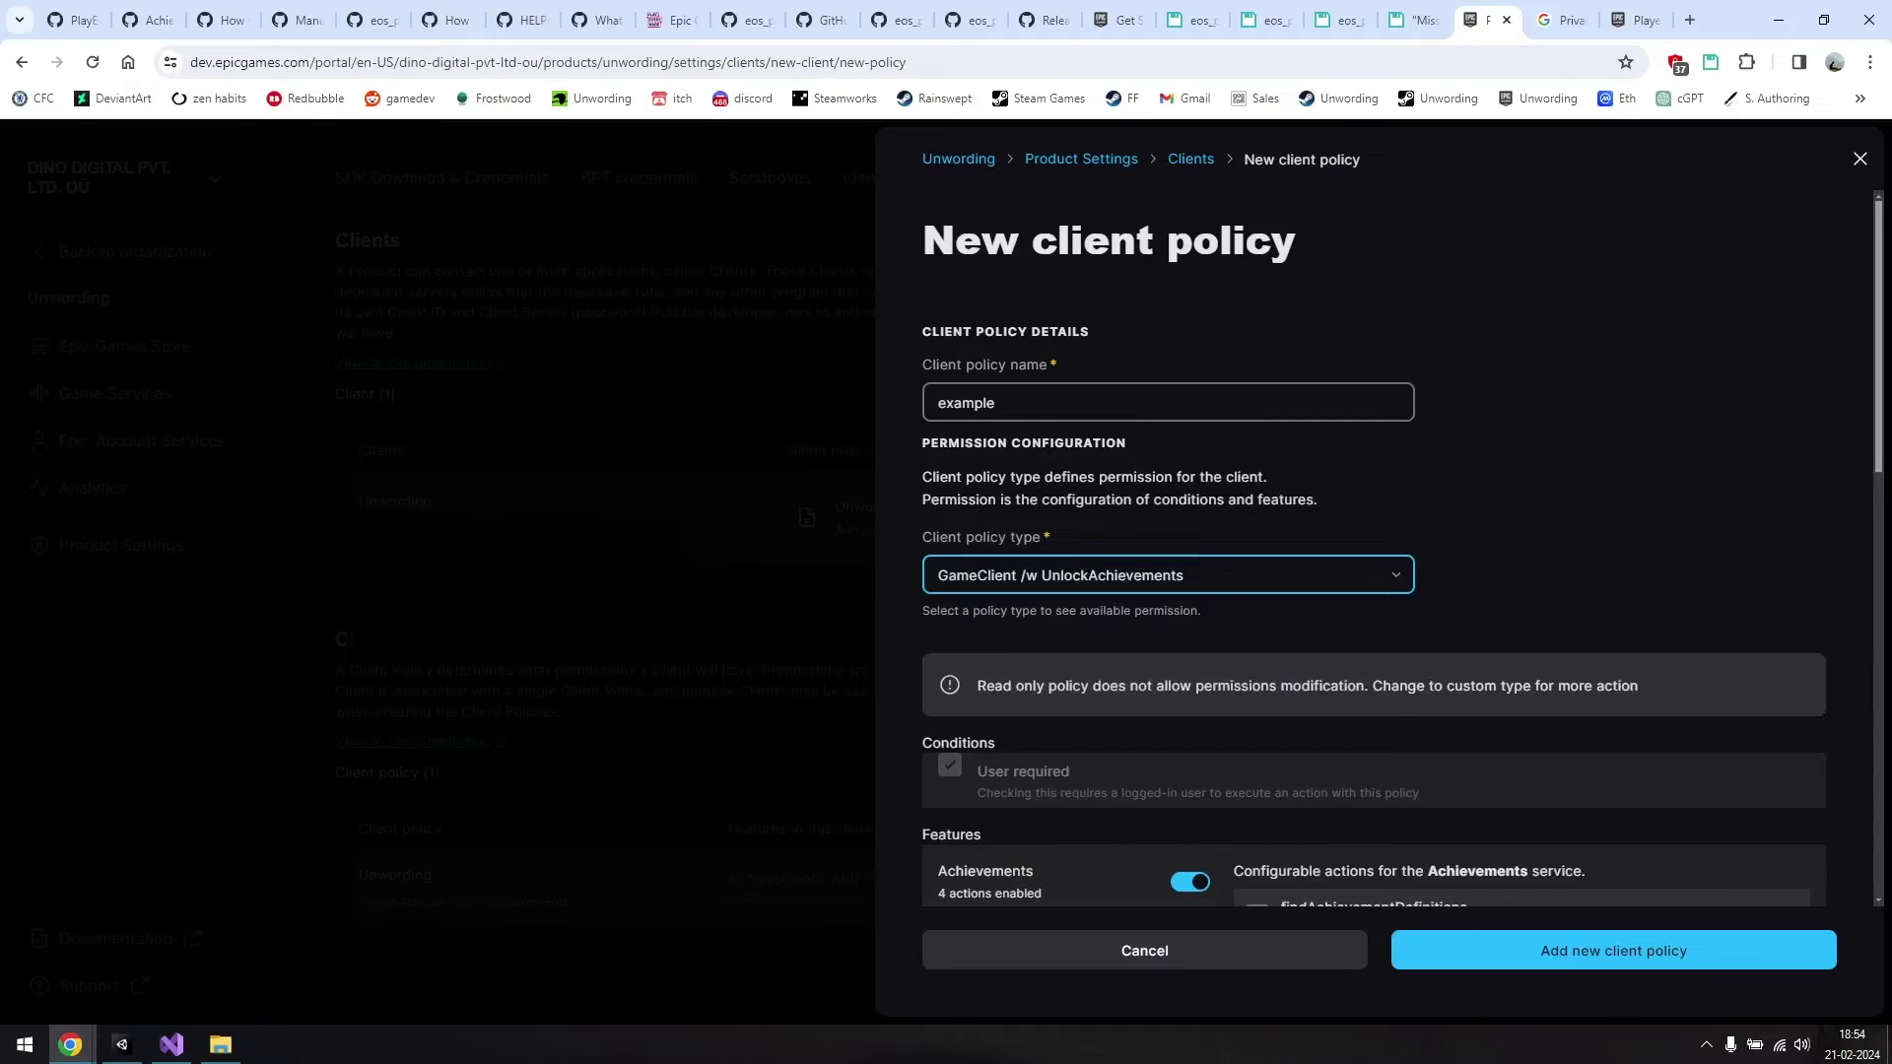
- Review the new policy's features, including the Achievements and Connect actions, and add the client policy
{"action": "scroll", "coordinate": [1380, 552], "scroll_direction": "down", "scroll_amount": 2}
{"action": "scroll", "coordinate": [1069, 654], "scroll_direction": "down", "scroll_amount": 2}
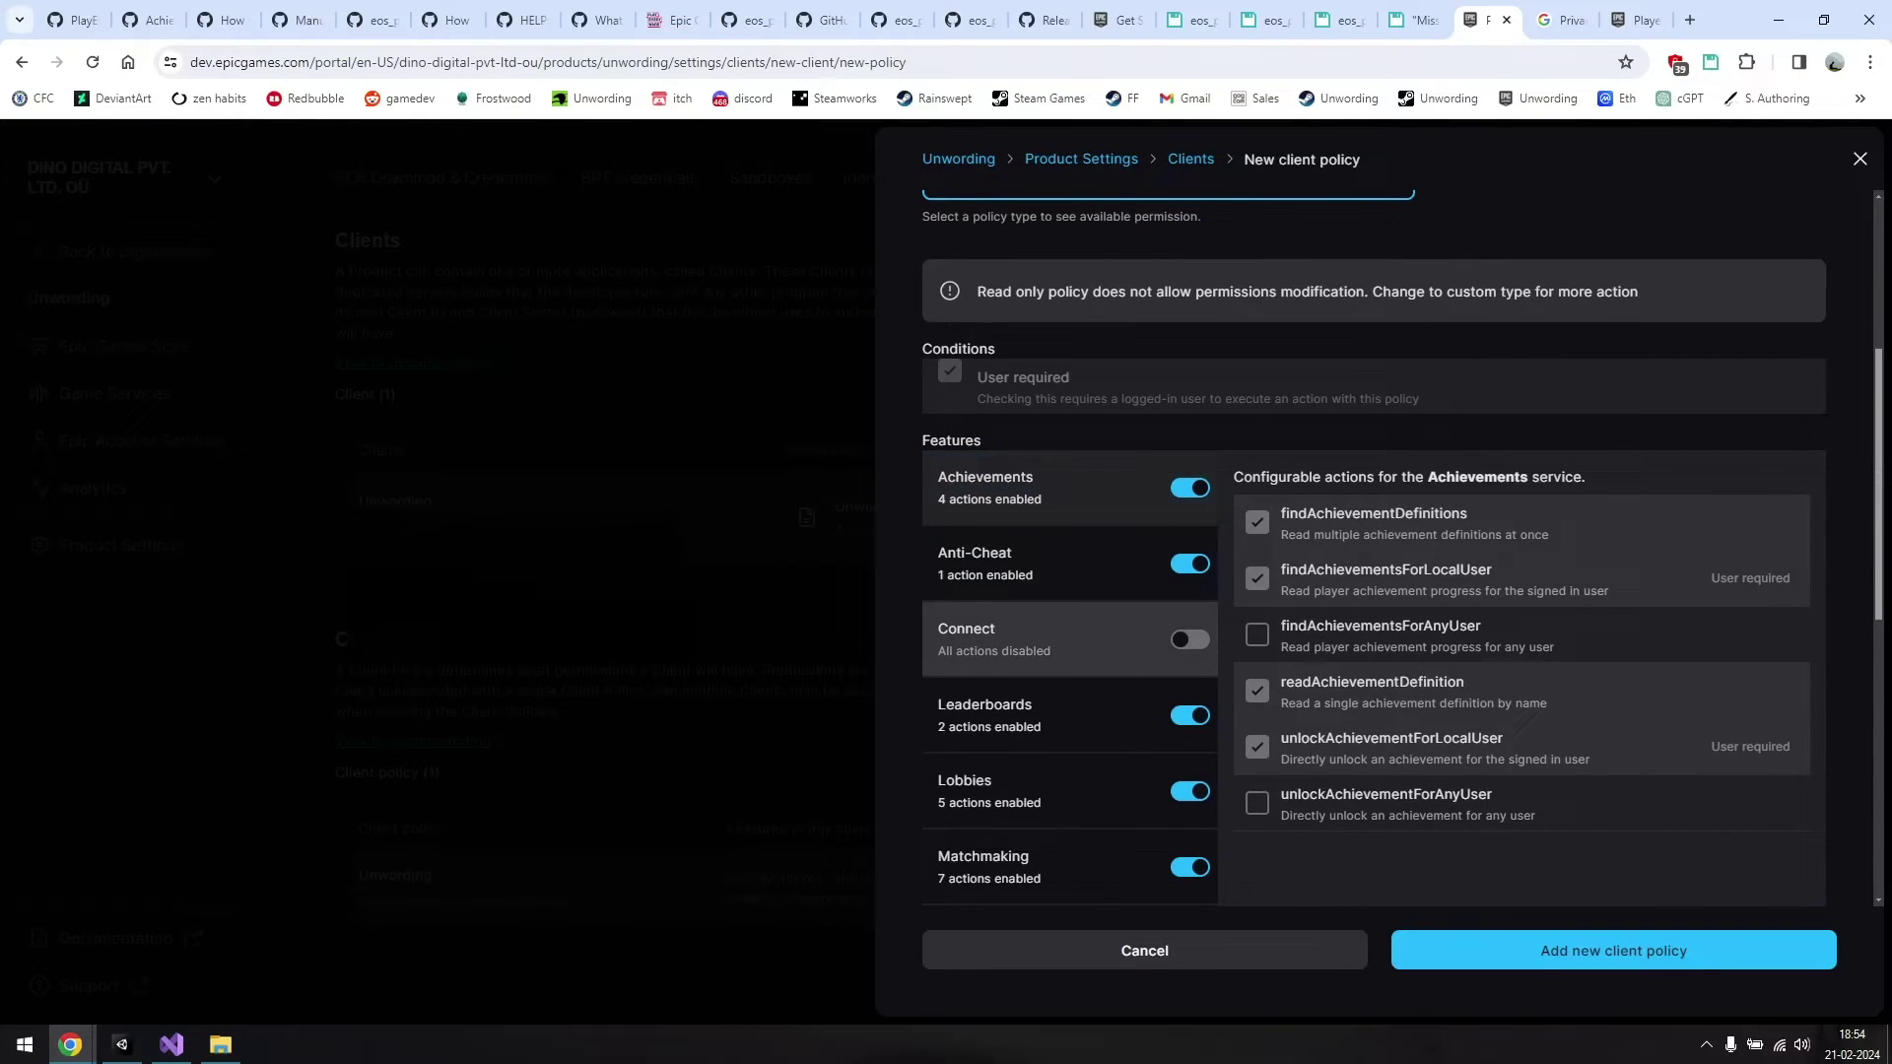
{"action": "scroll", "coordinate": [1069, 638], "scroll_direction": "down", "scroll_amount": 2}
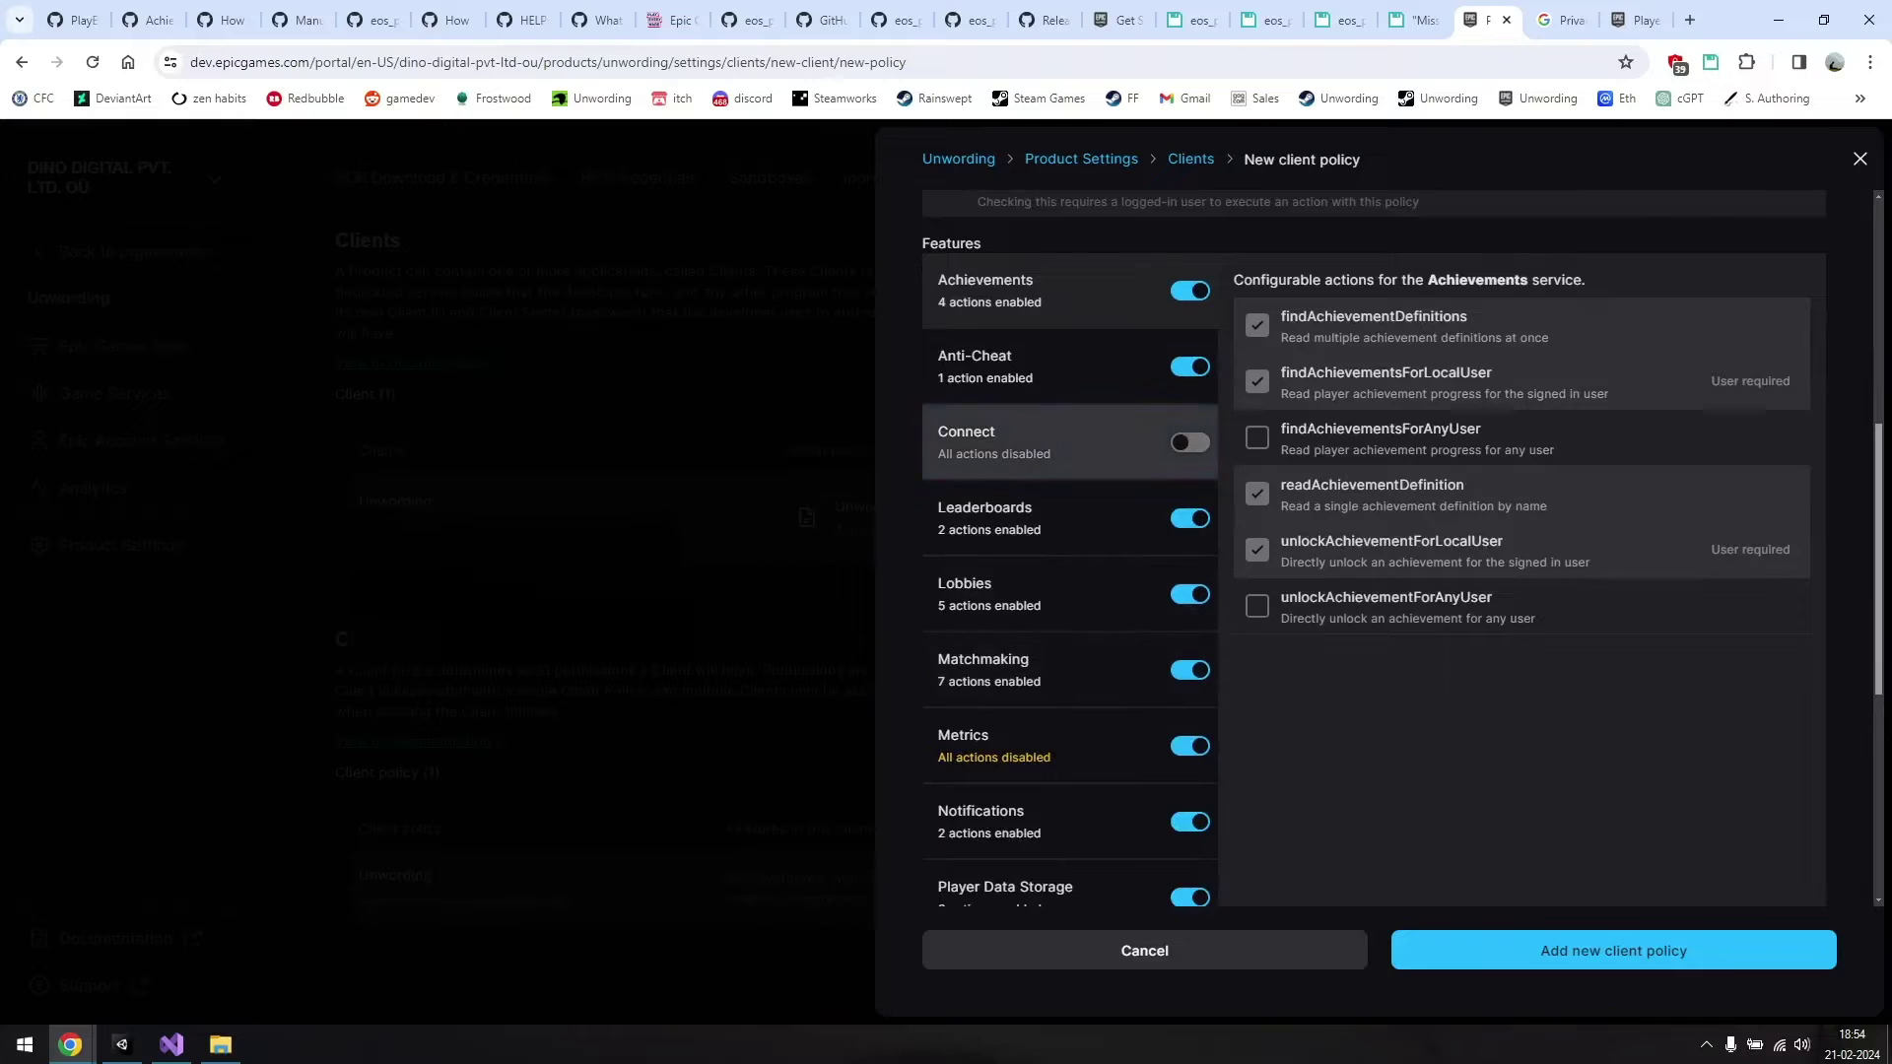
{"action": "left_click", "coordinate": [1034, 442]}
{"action": "scroll", "coordinate": [1035, 441], "scroll_direction": "down", "scroll_amount": 5}
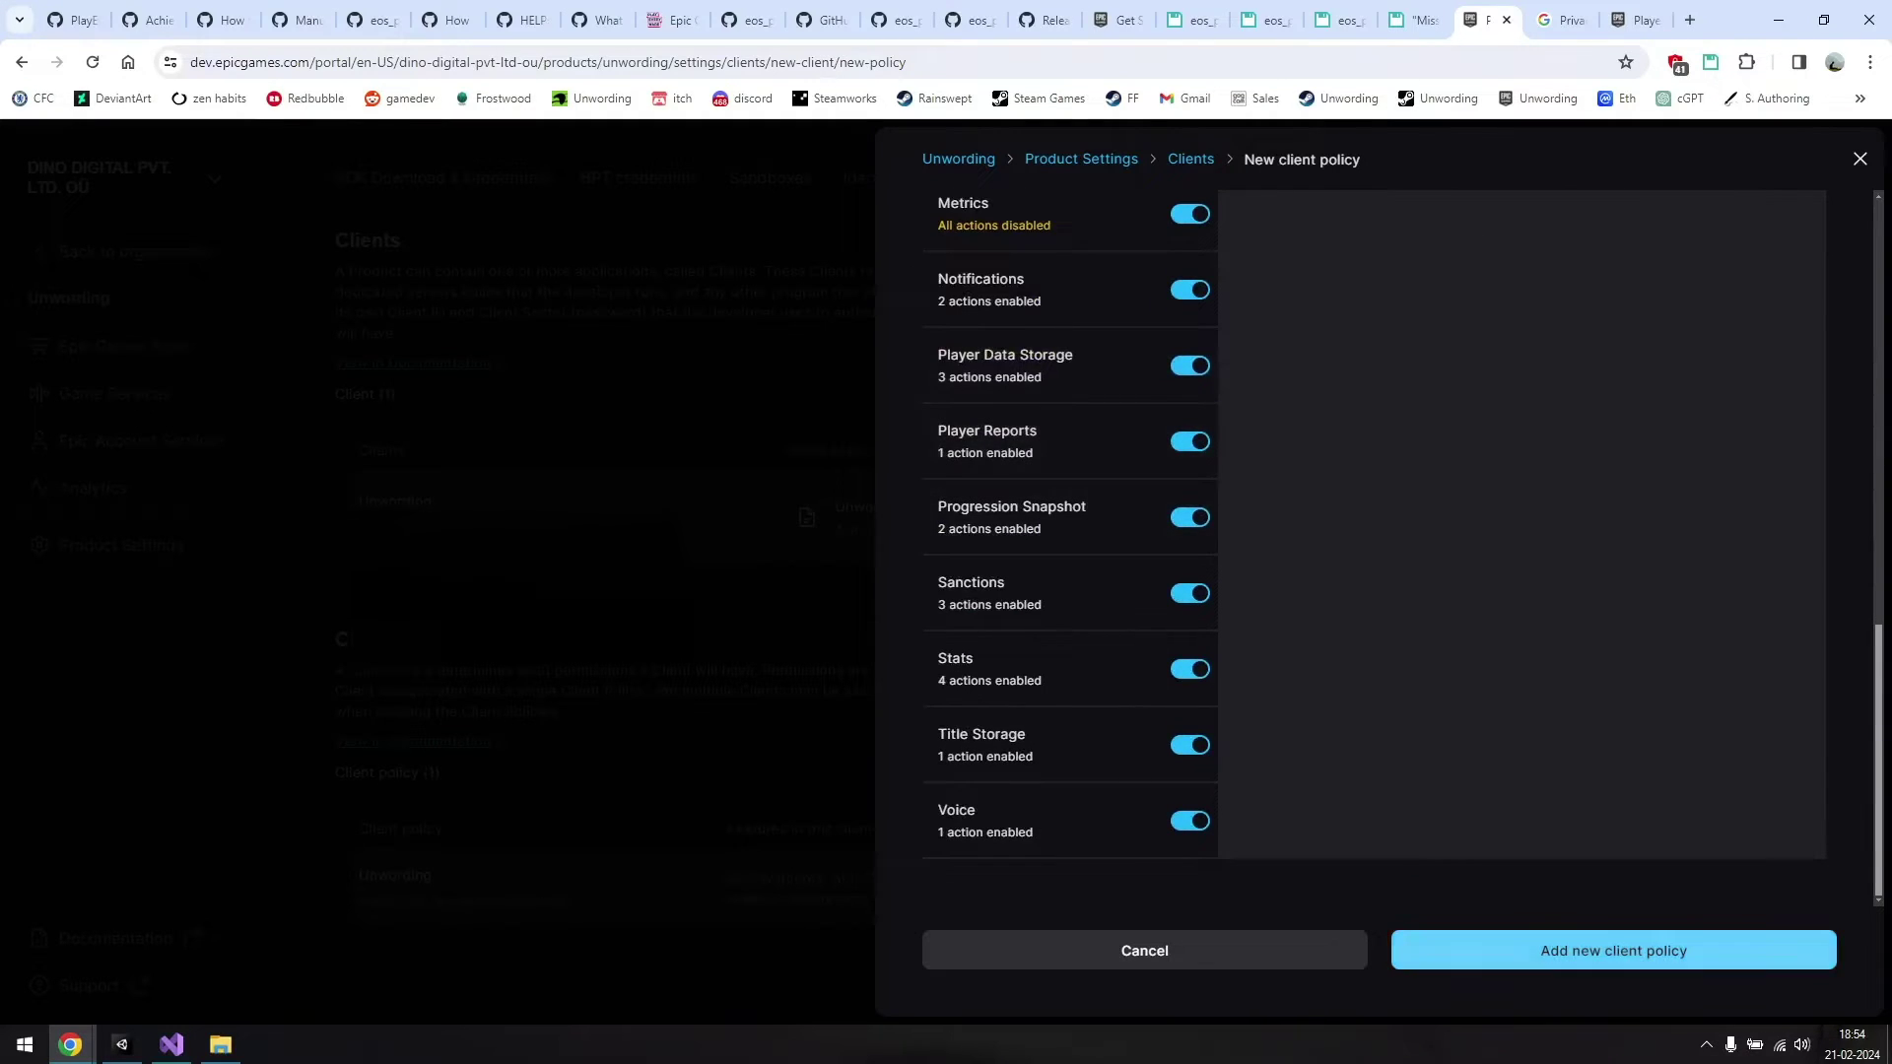
{"action": "left_click", "coordinate": [1613, 950]}
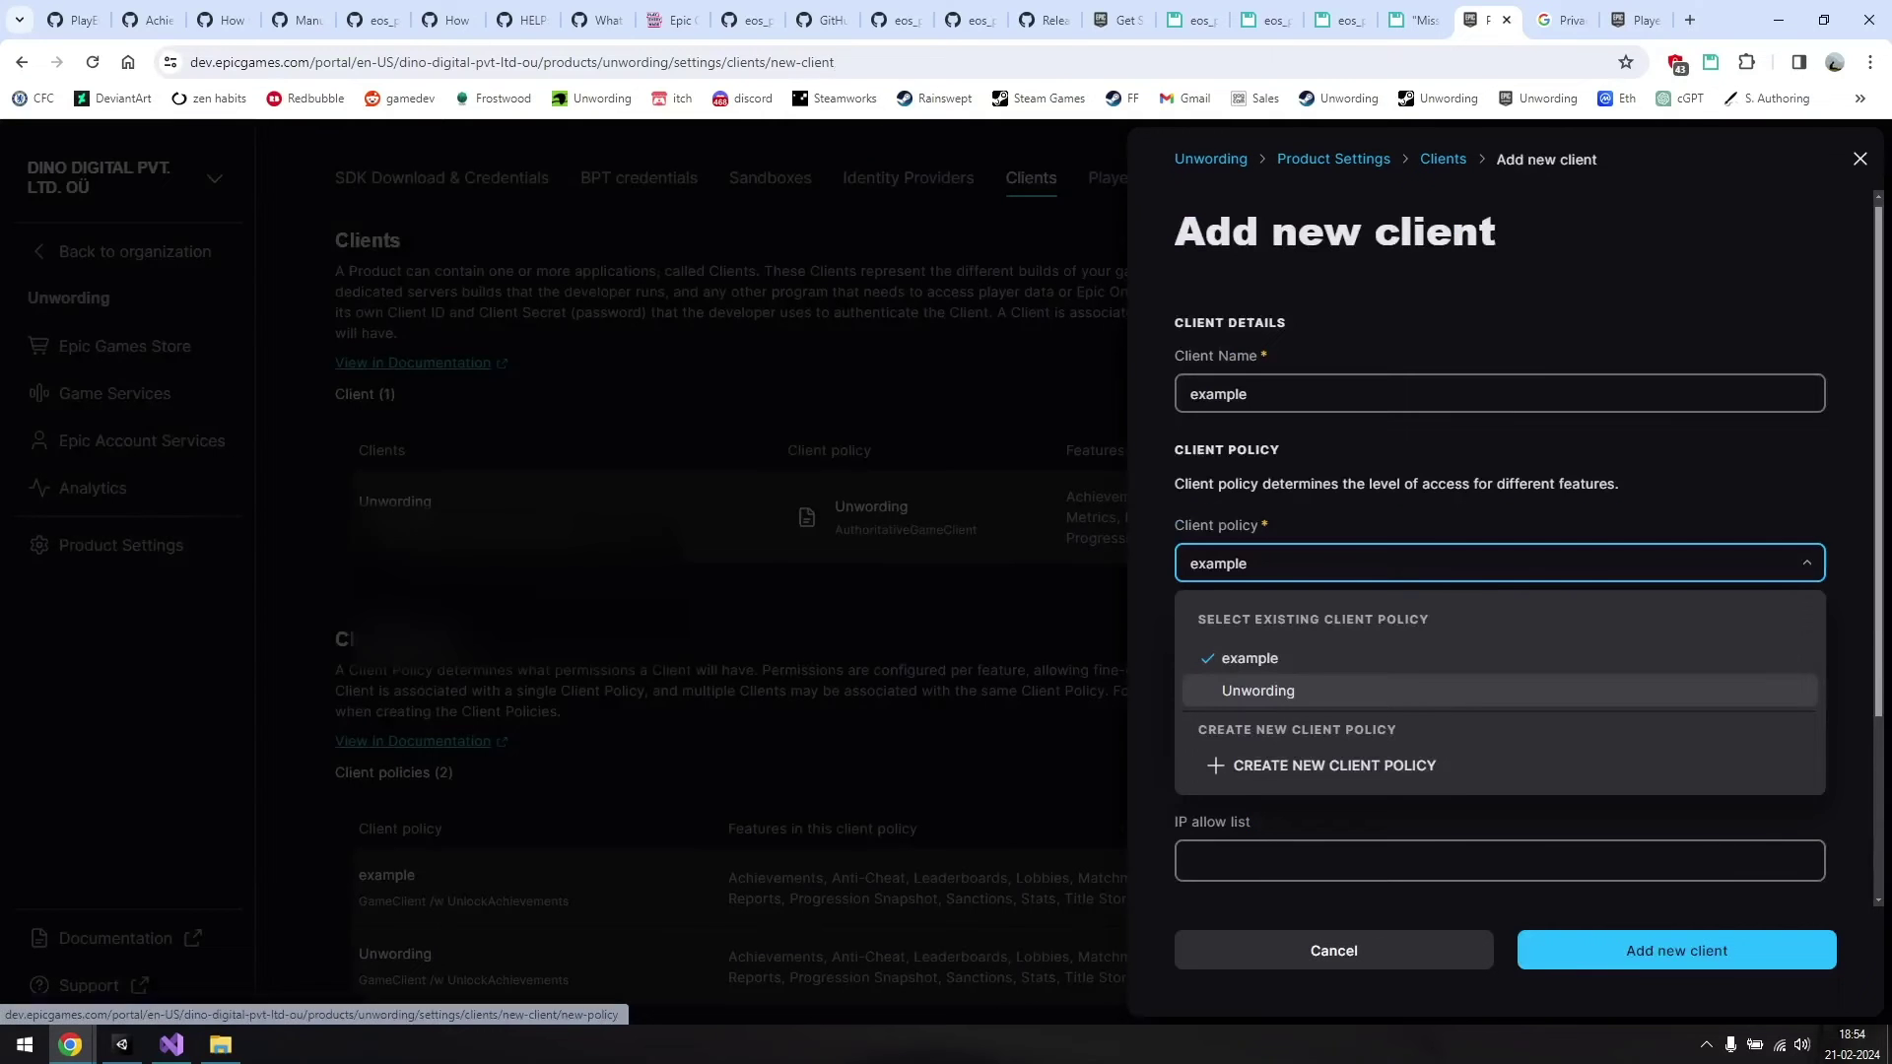
- Assign the example policy to the new client, leave the IP allow list and redirect URL empty, and add the client
{"action": "left_click", "coordinate": [1250, 658]}
{"action": "scroll", "coordinate": [1500, 547], "scroll_direction": "down", "scroll_amount": 2}
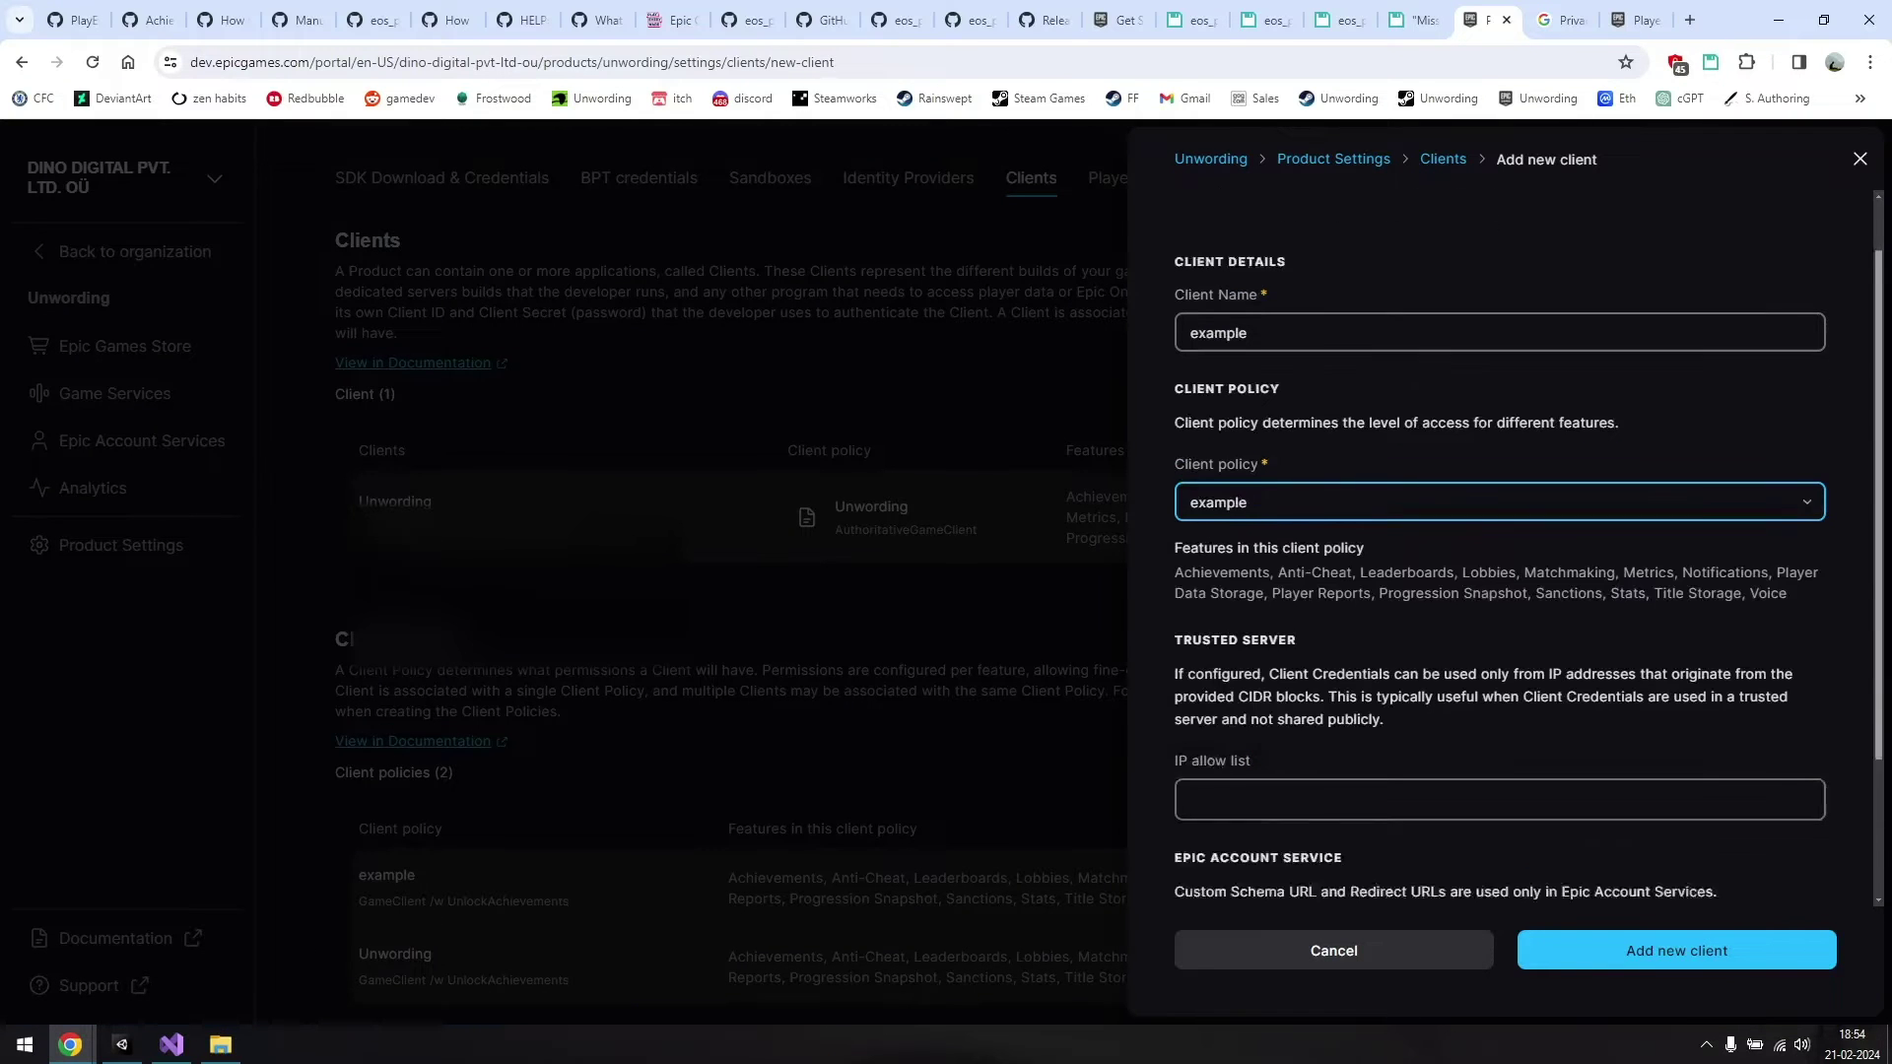
{"action": "left_click", "coordinate": [1249, 663]}
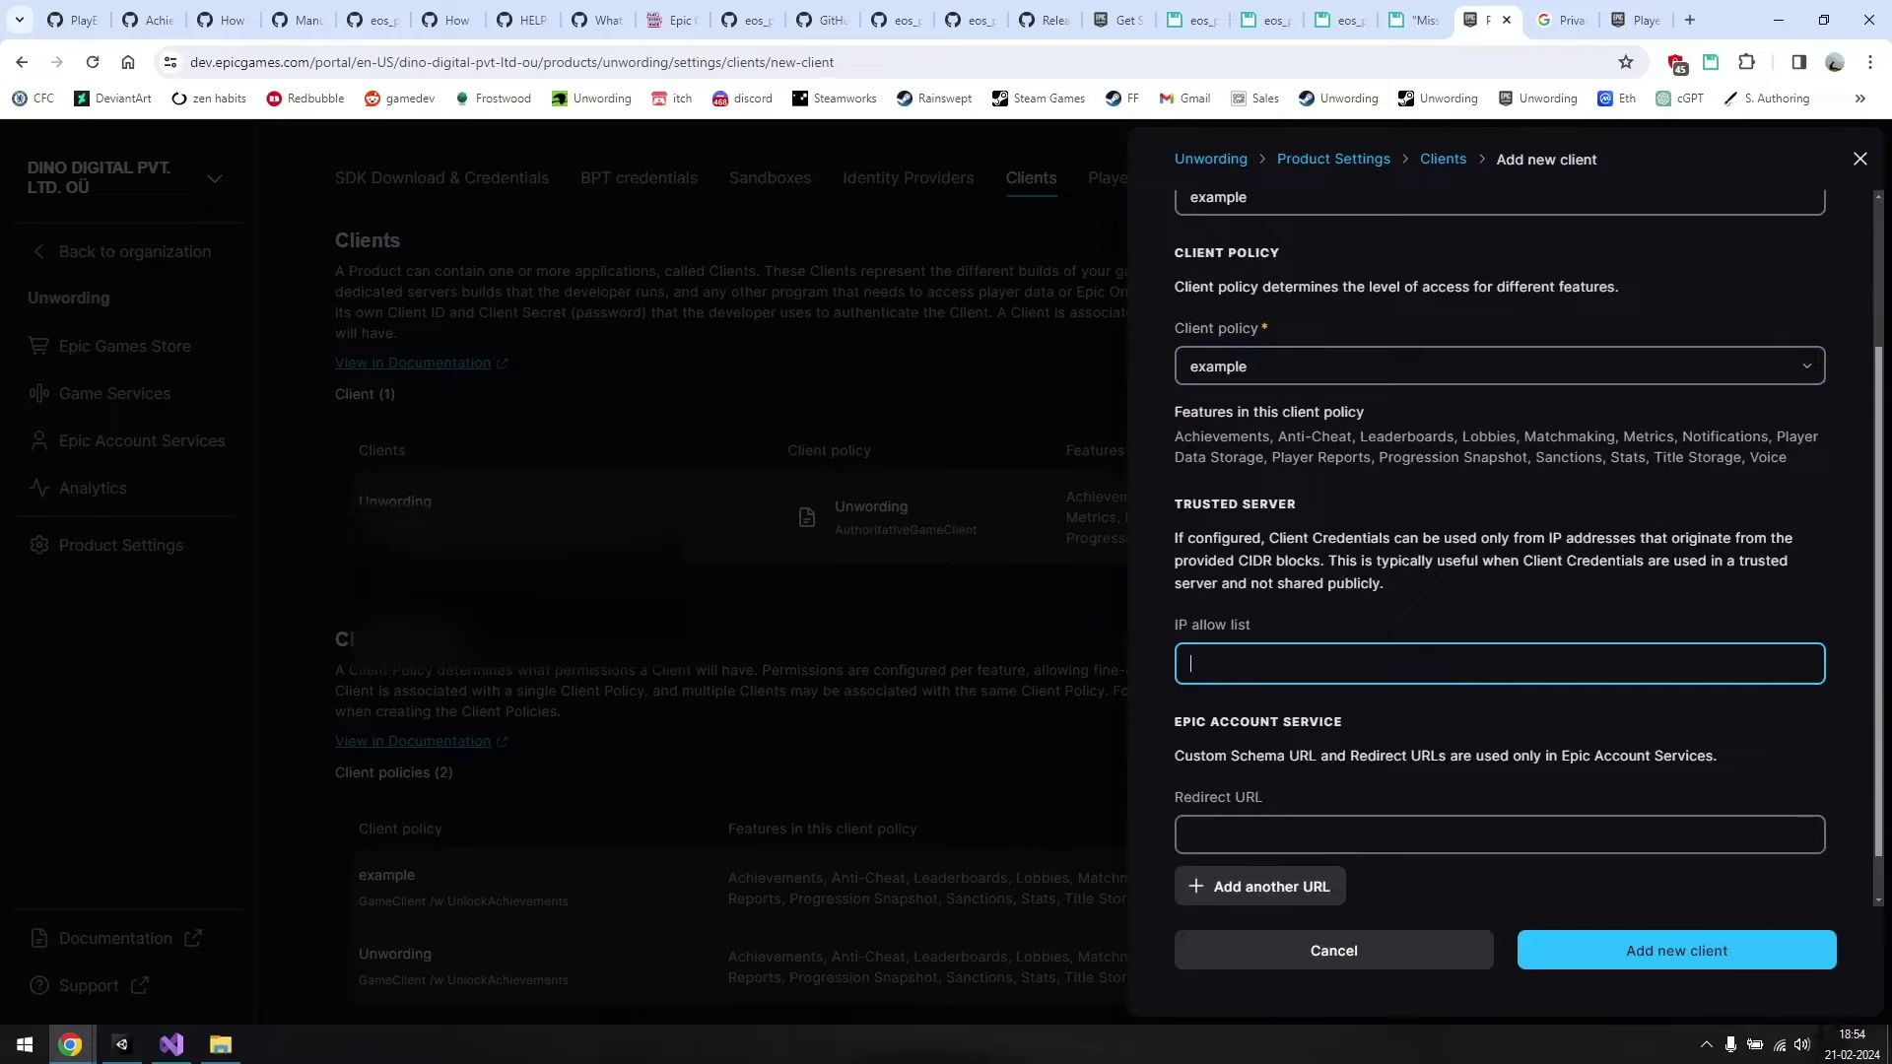
{"action": "scroll", "coordinate": [1249, 663], "scroll_direction": "down", "scroll_amount": 1}
{"action": "left_click", "coordinate": [1192, 779]}
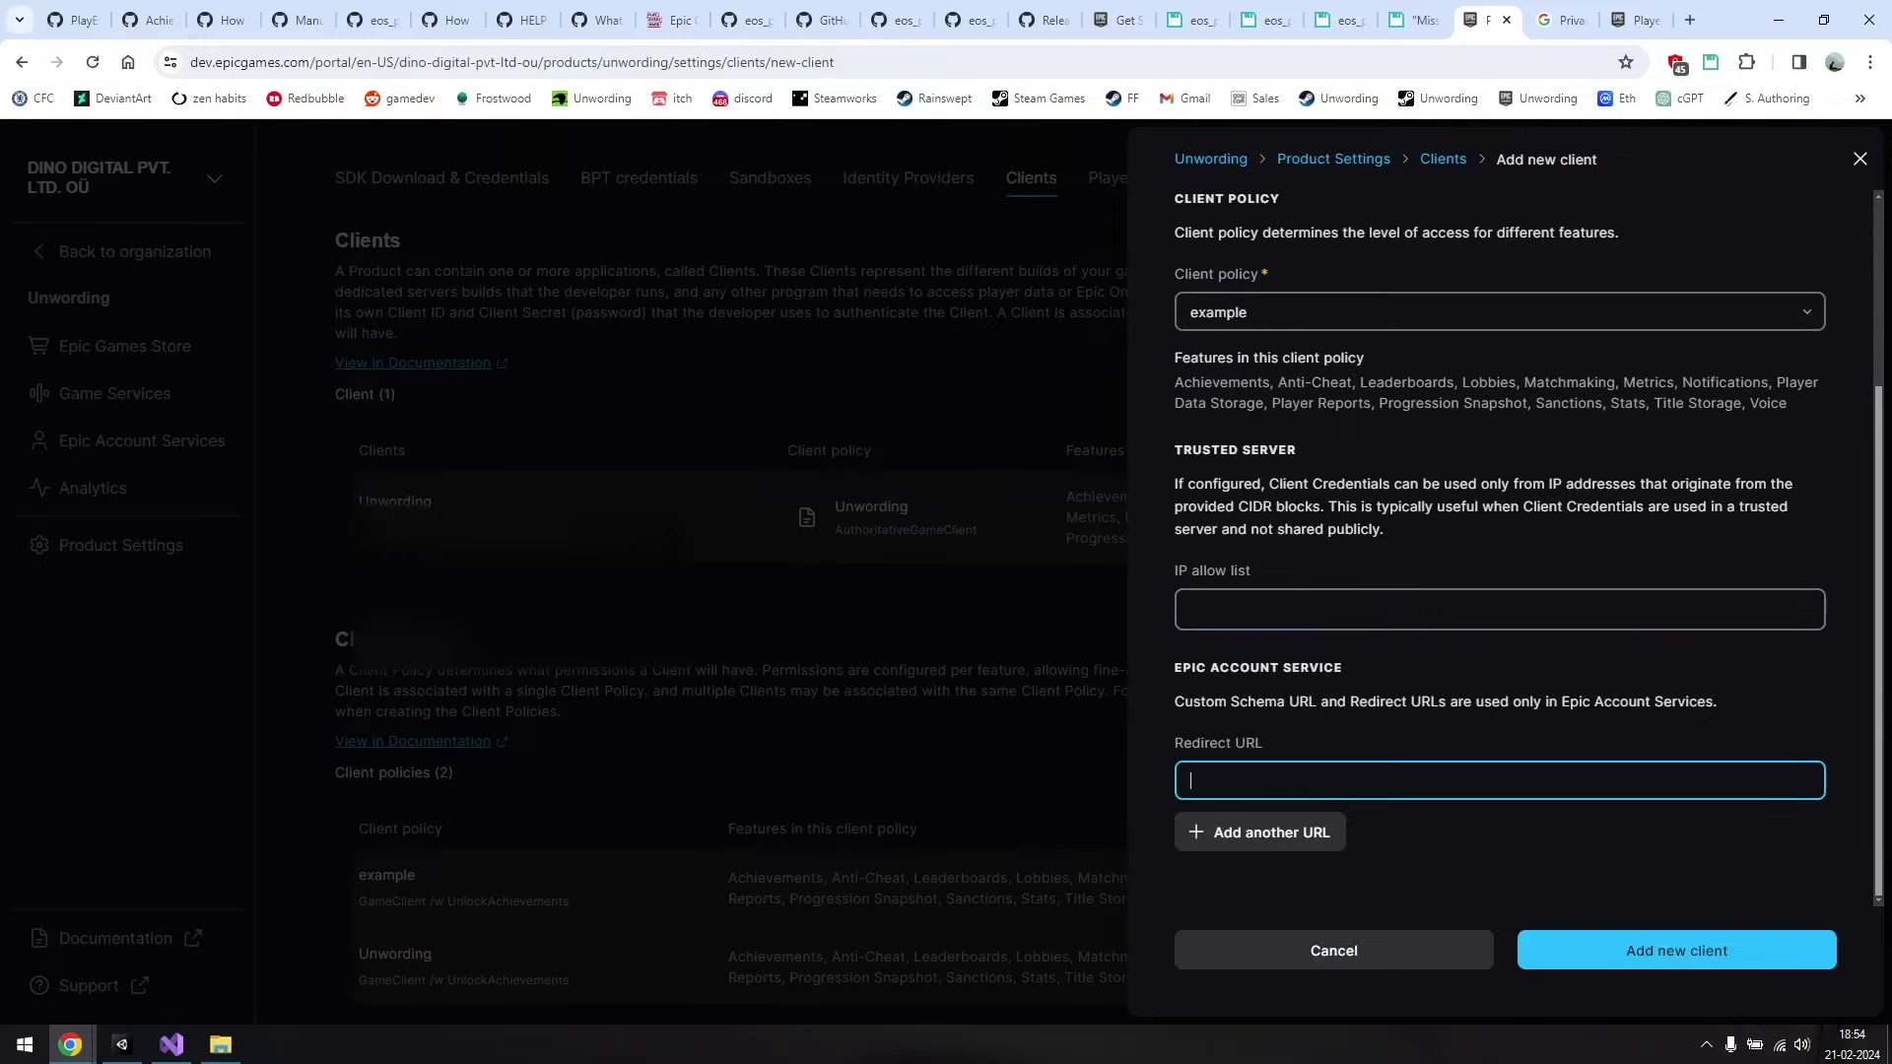
{"action": "key", "text": "Return"}
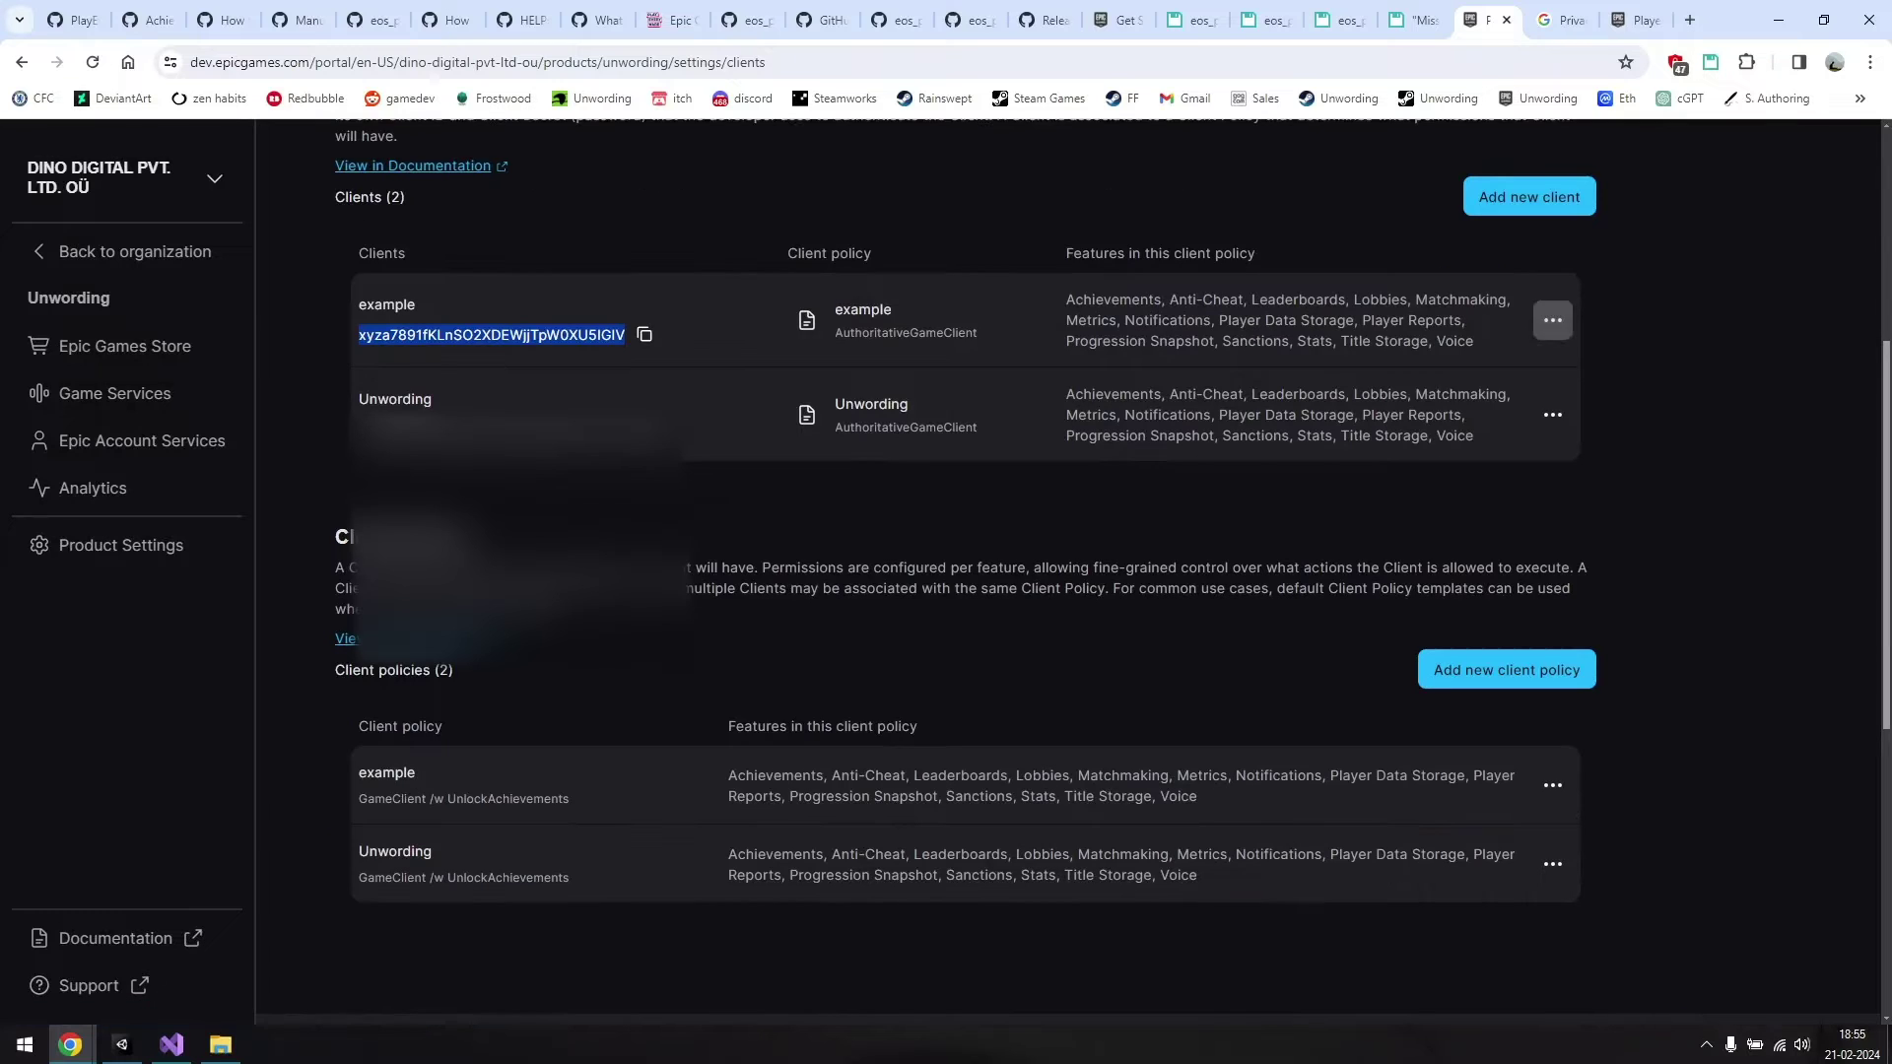
- Open the example client's details and examine where its client ID and client secret can be copied
{"action": "left_click", "coordinate": [1552, 320]}
{"action": "left_click", "coordinate": [1503, 372]}
{"action": "left_click", "coordinate": [1475, 371]}
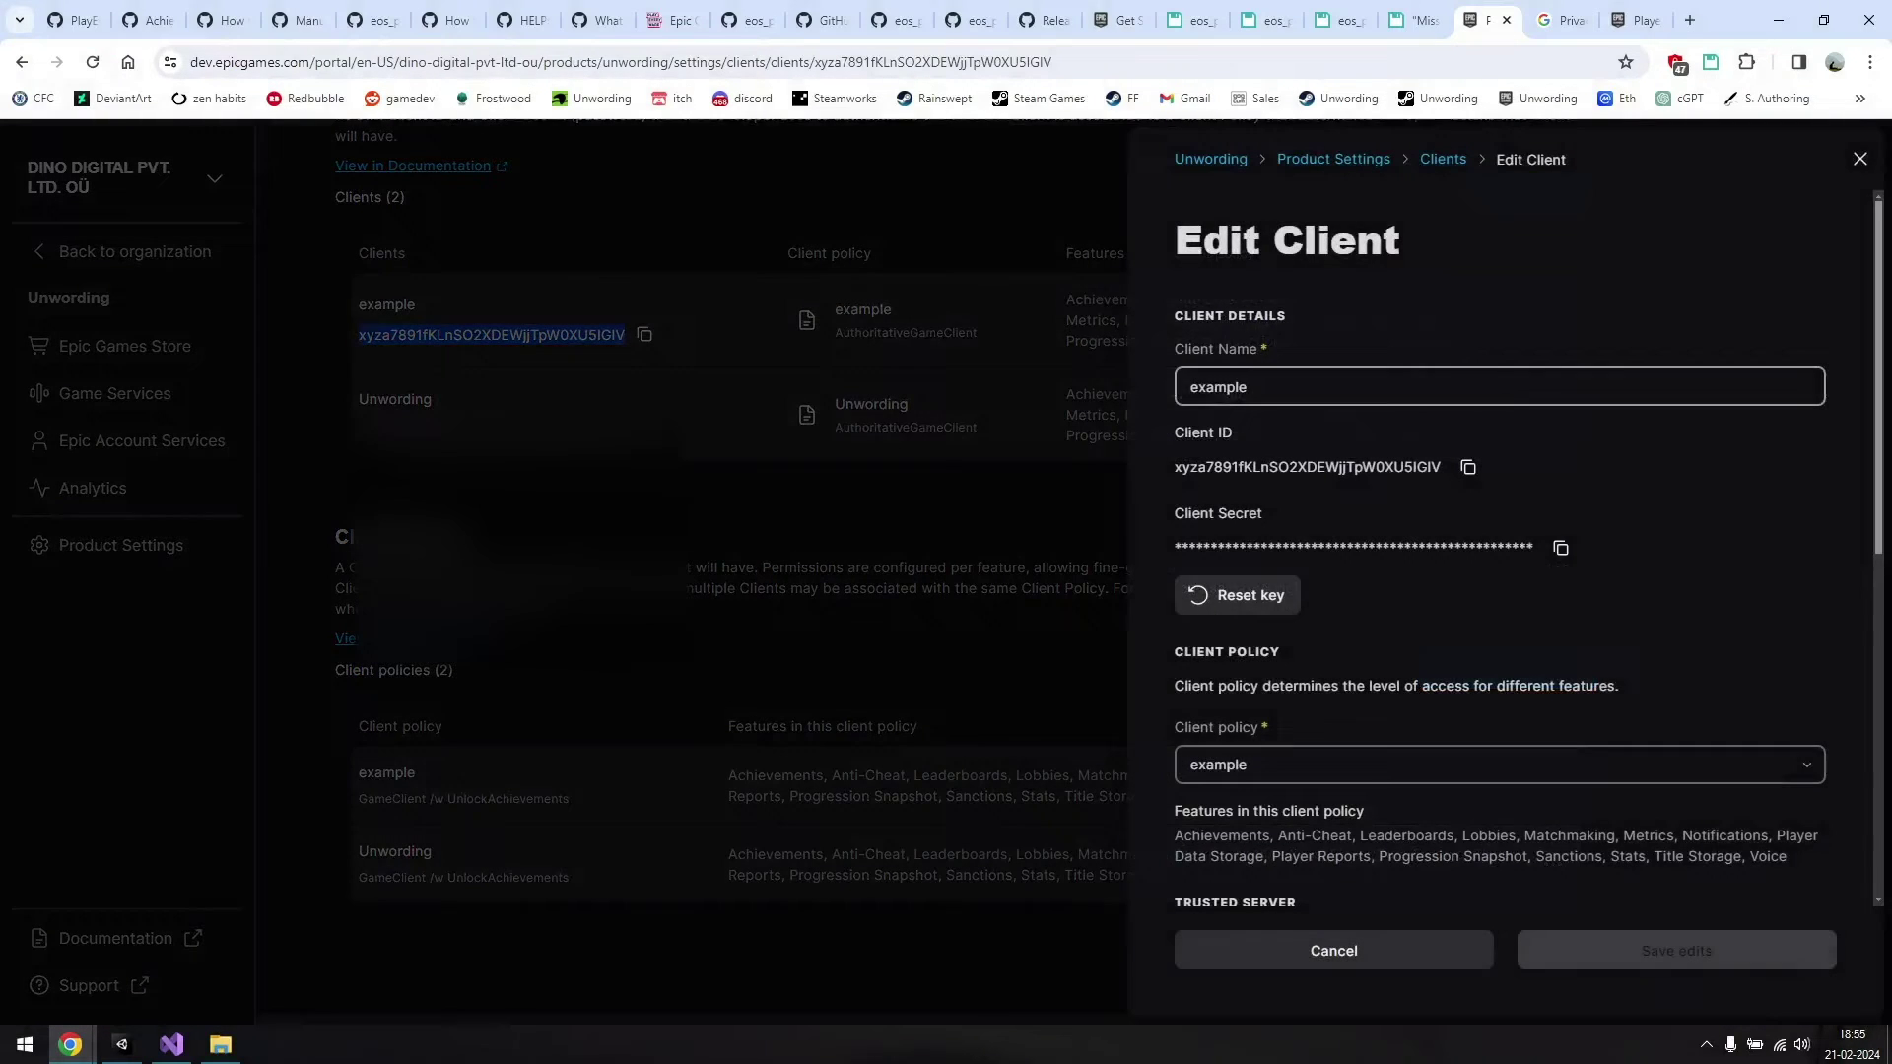
{"action": "scroll", "coordinate": [1498, 592], "scroll_direction": "down", "scroll_amount": 3}
{"action": "scroll", "coordinate": [1497, 591], "scroll_direction": "up", "scroll_amount": 3}
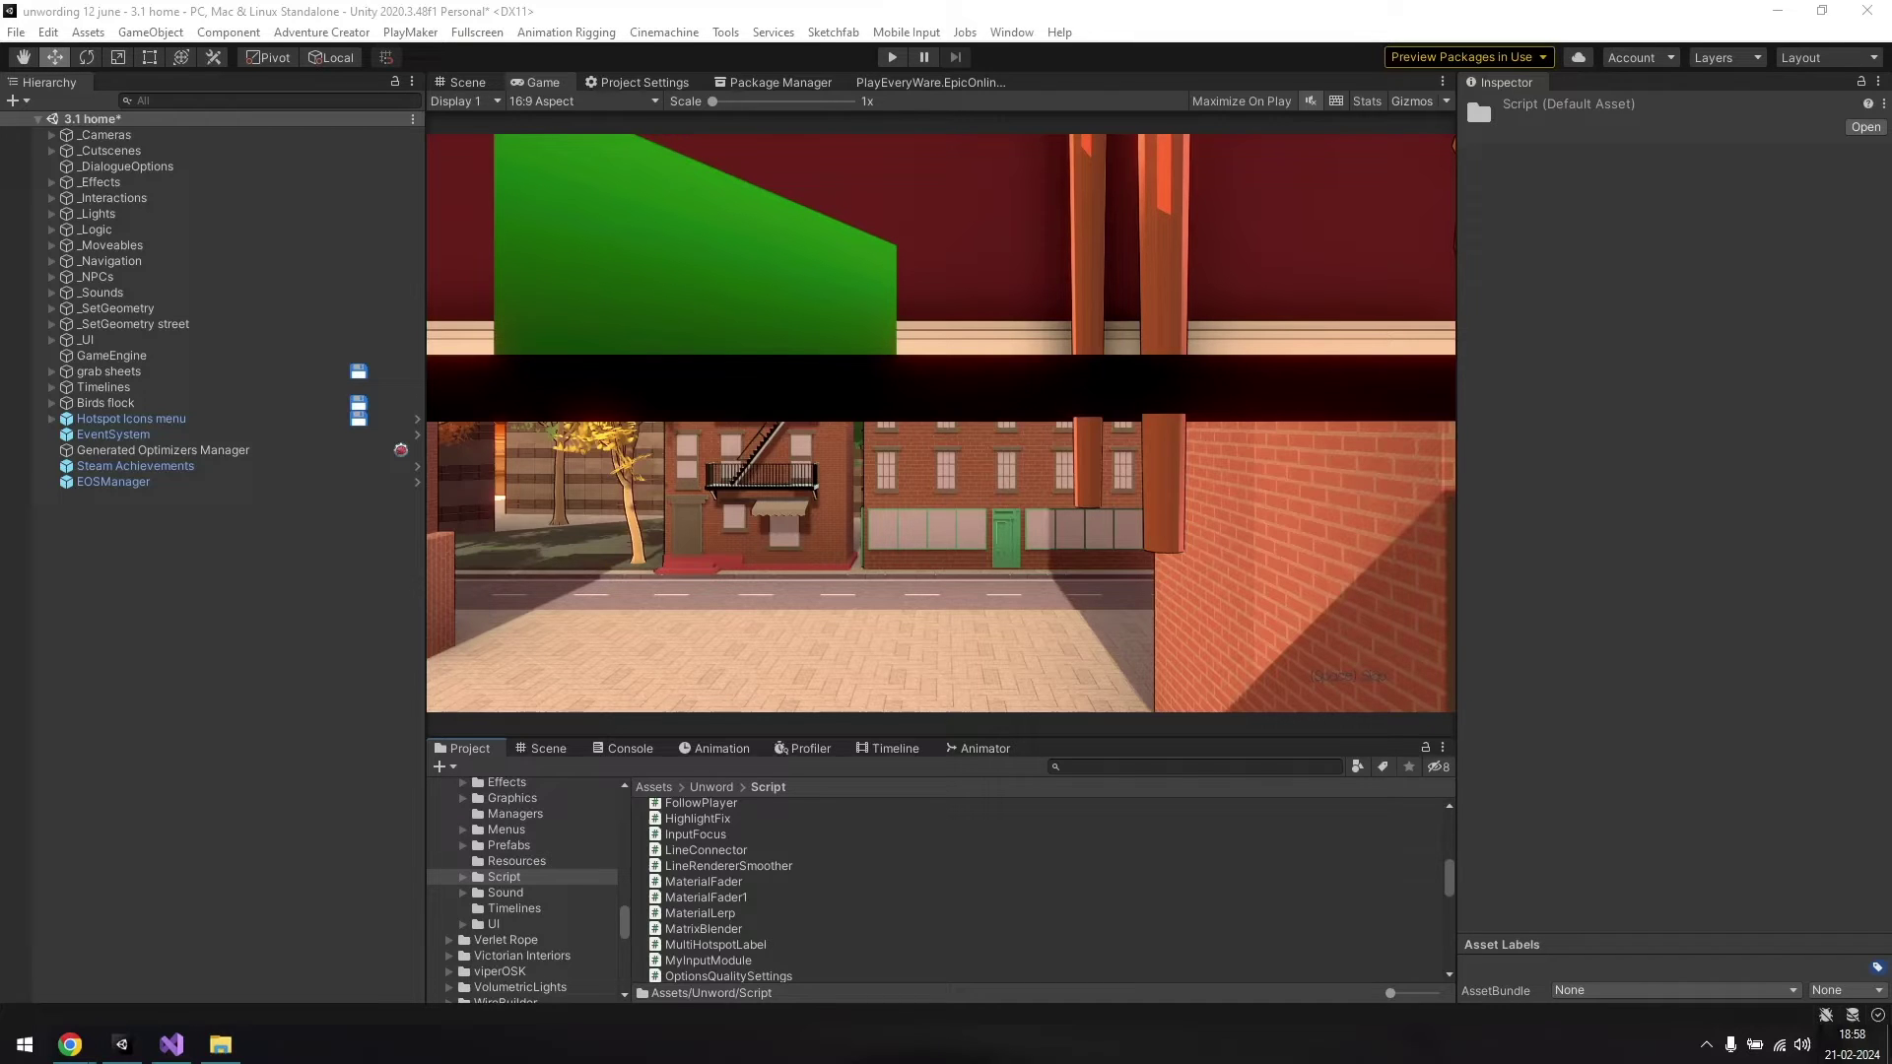
- In Unity, create a folder named EOS inside the project's Unword/Script folder
{"action": "right_click", "coordinate": [503, 876]}
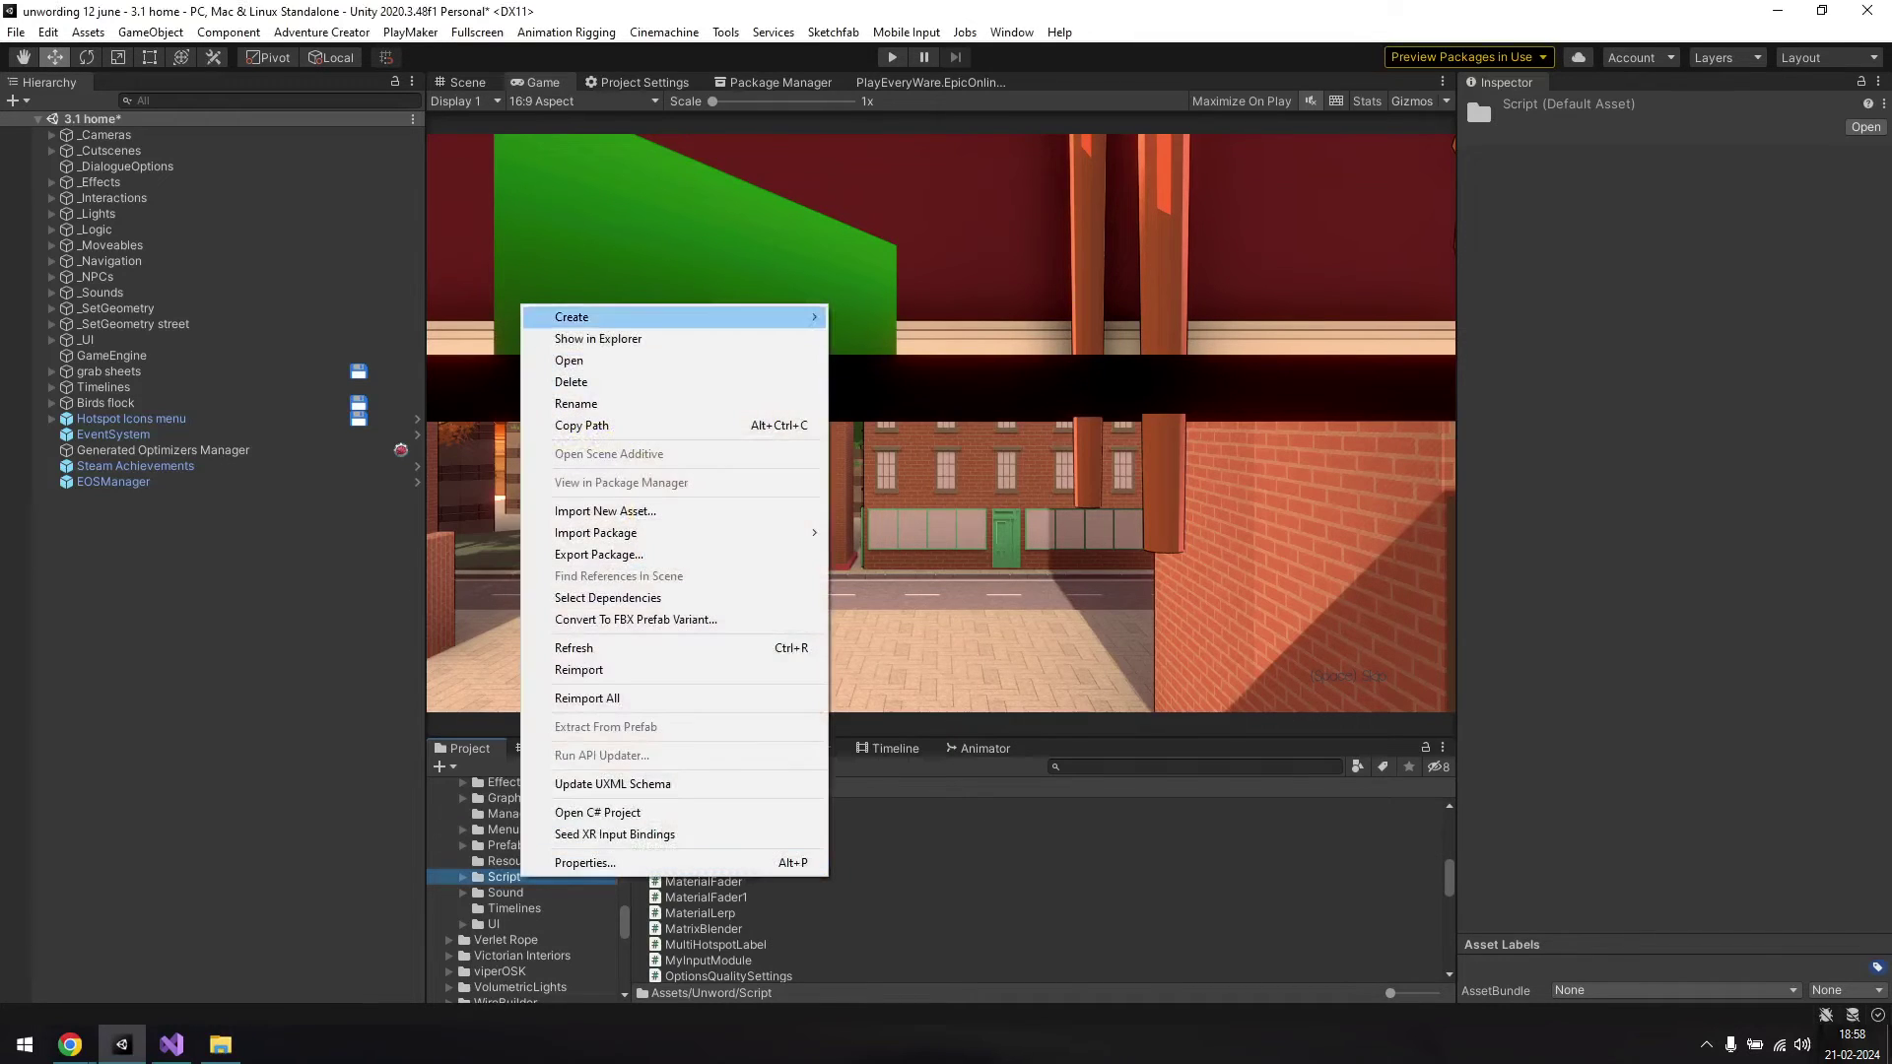
{"action": "mouse_move", "coordinate": [591, 316]}
{"action": "left_click", "coordinate": [874, 155]}
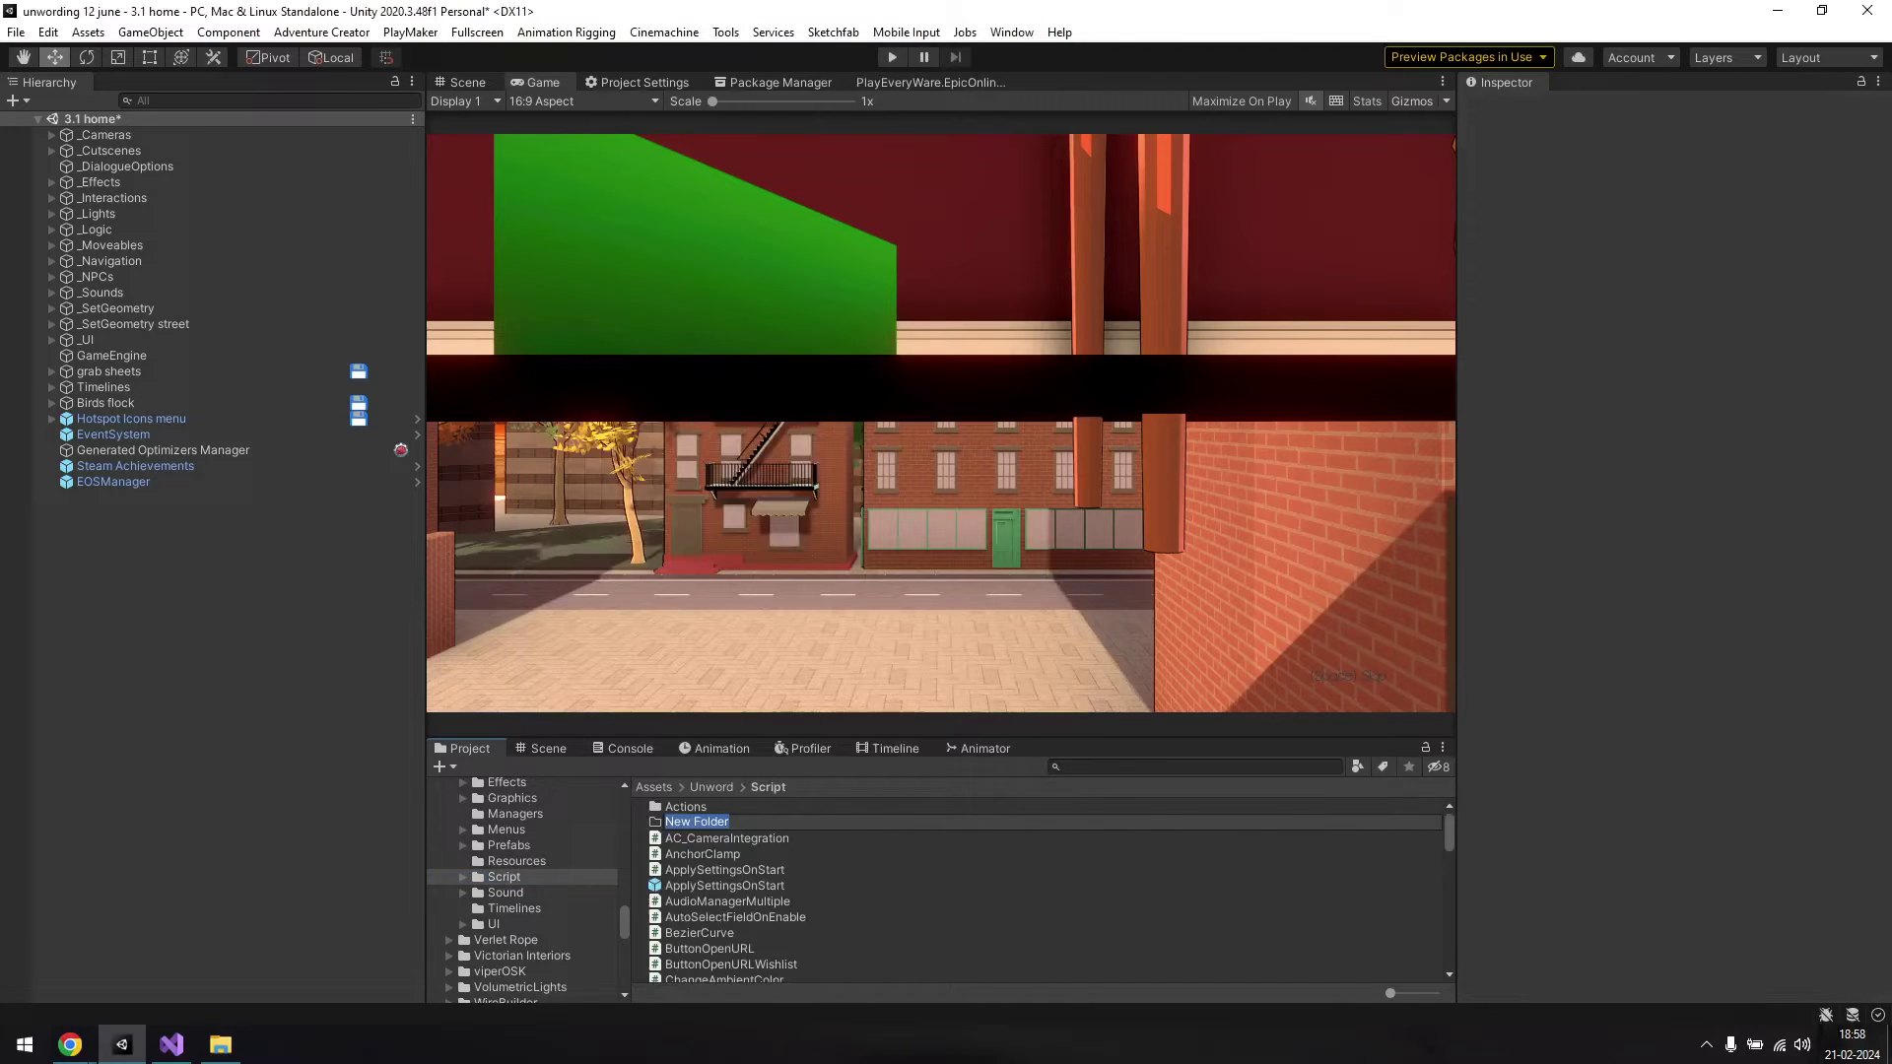
{"action": "type", "text": "EOS"}
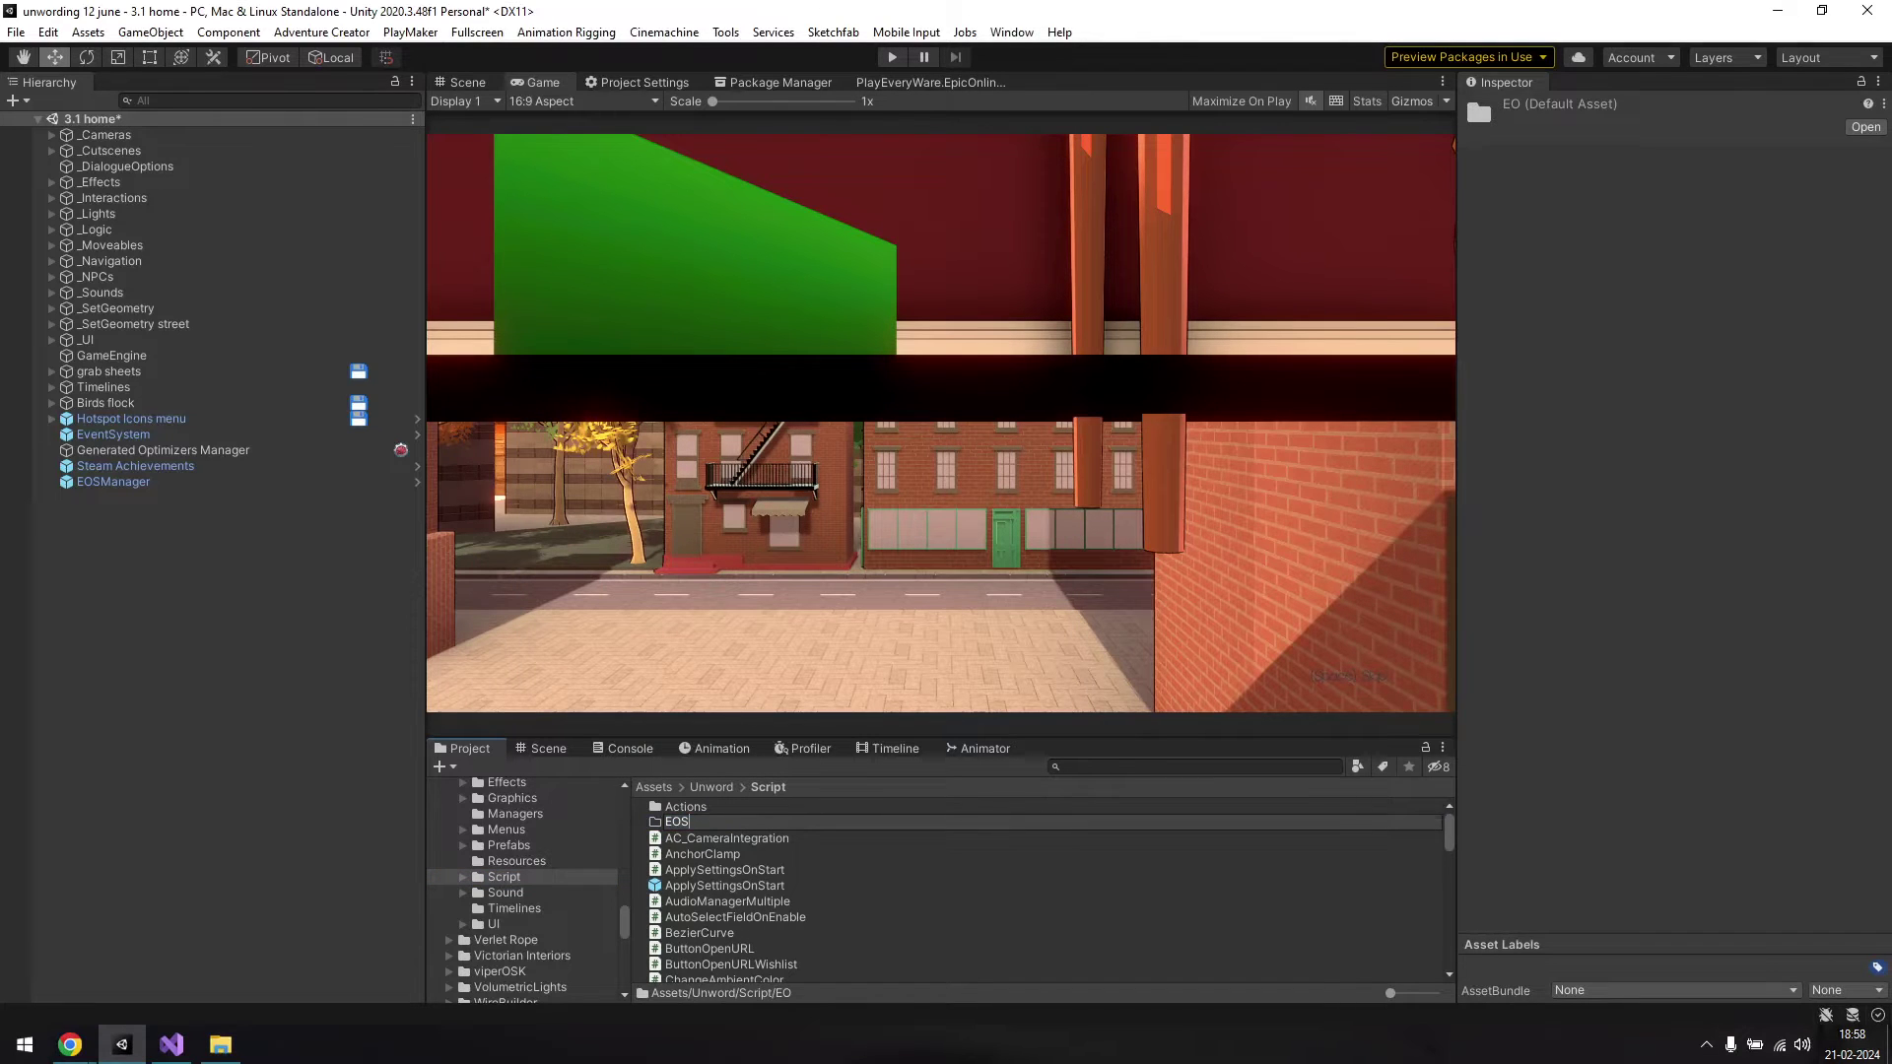
{"action": "key", "text": "Return"}
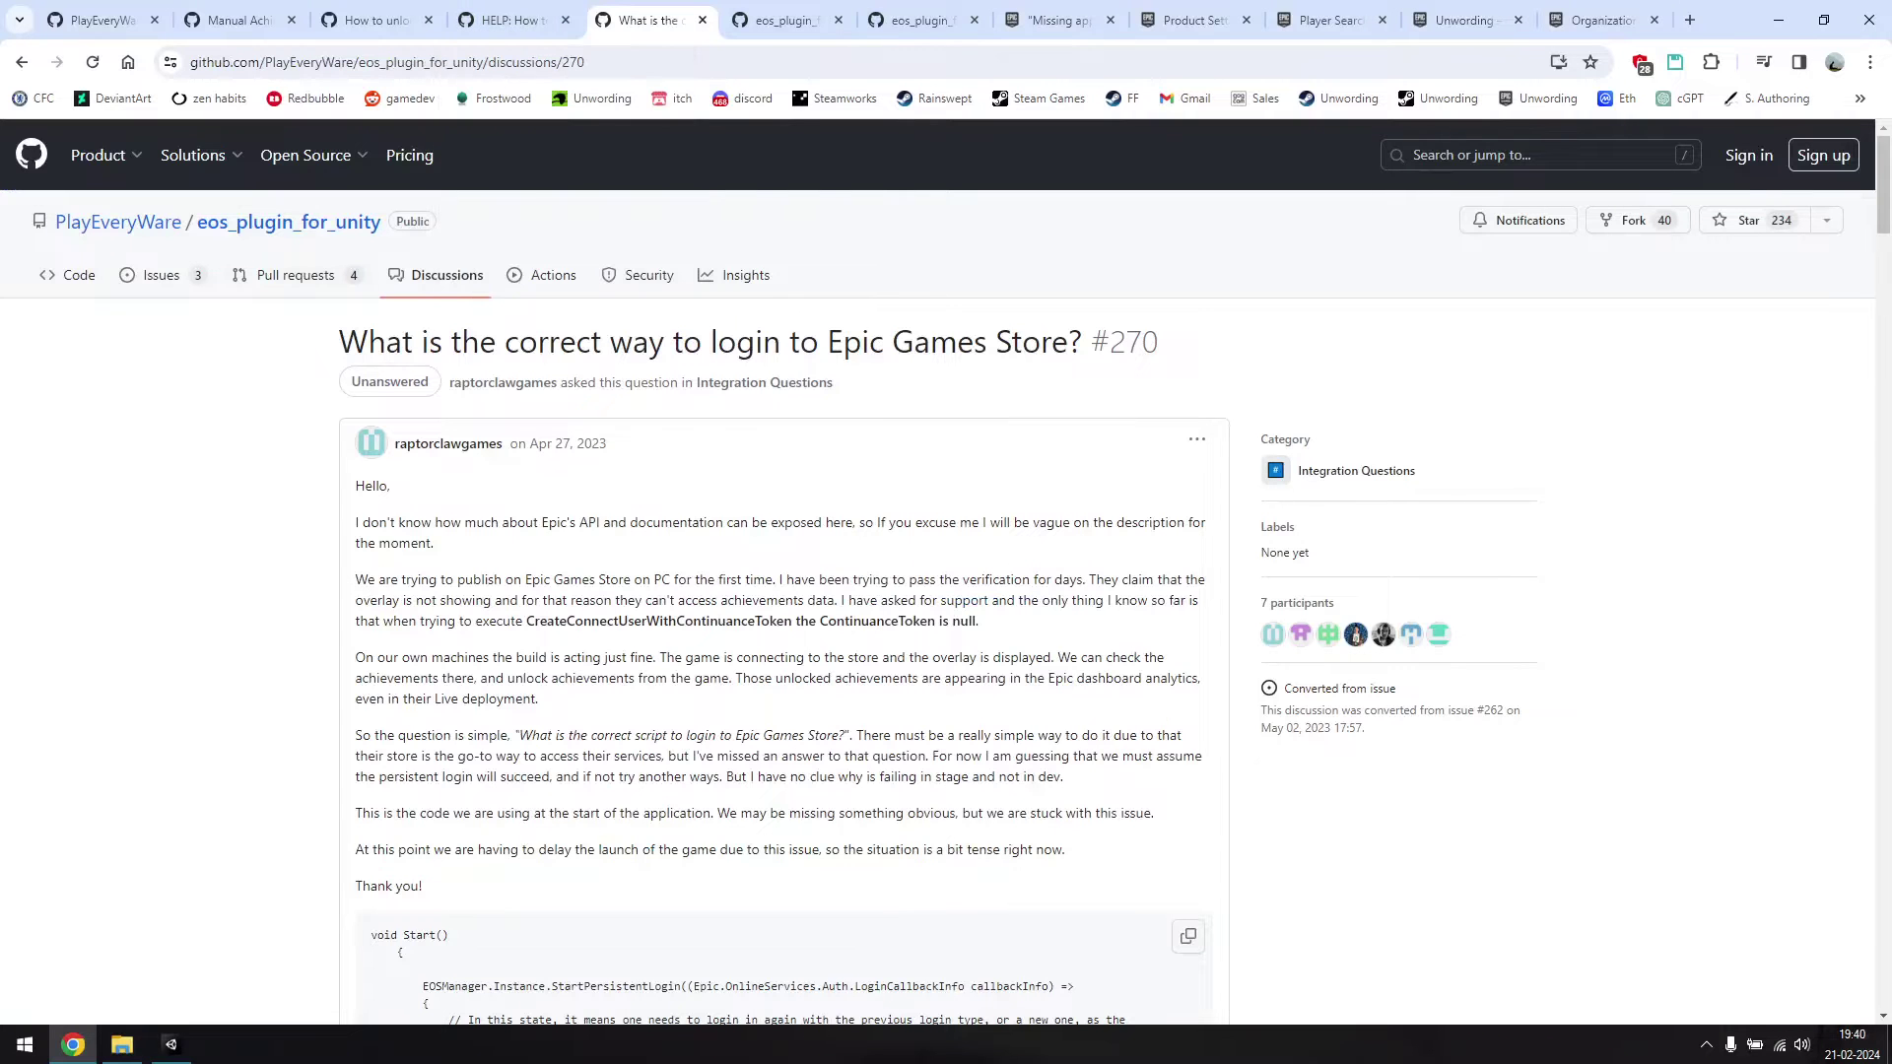
- In the browser's Epic login discussion, download EOSLogin.cs.txt as EOSLogin.cs into the project's Assets/Unword/Script/EOS folder and return to Unity
{"action": "scroll", "coordinate": [936, 561], "scroll_direction": "down", "scroll_amount": 6}
{"action": "scroll", "coordinate": [936, 601], "scroll_direction": "down", "scroll_amount": 11}
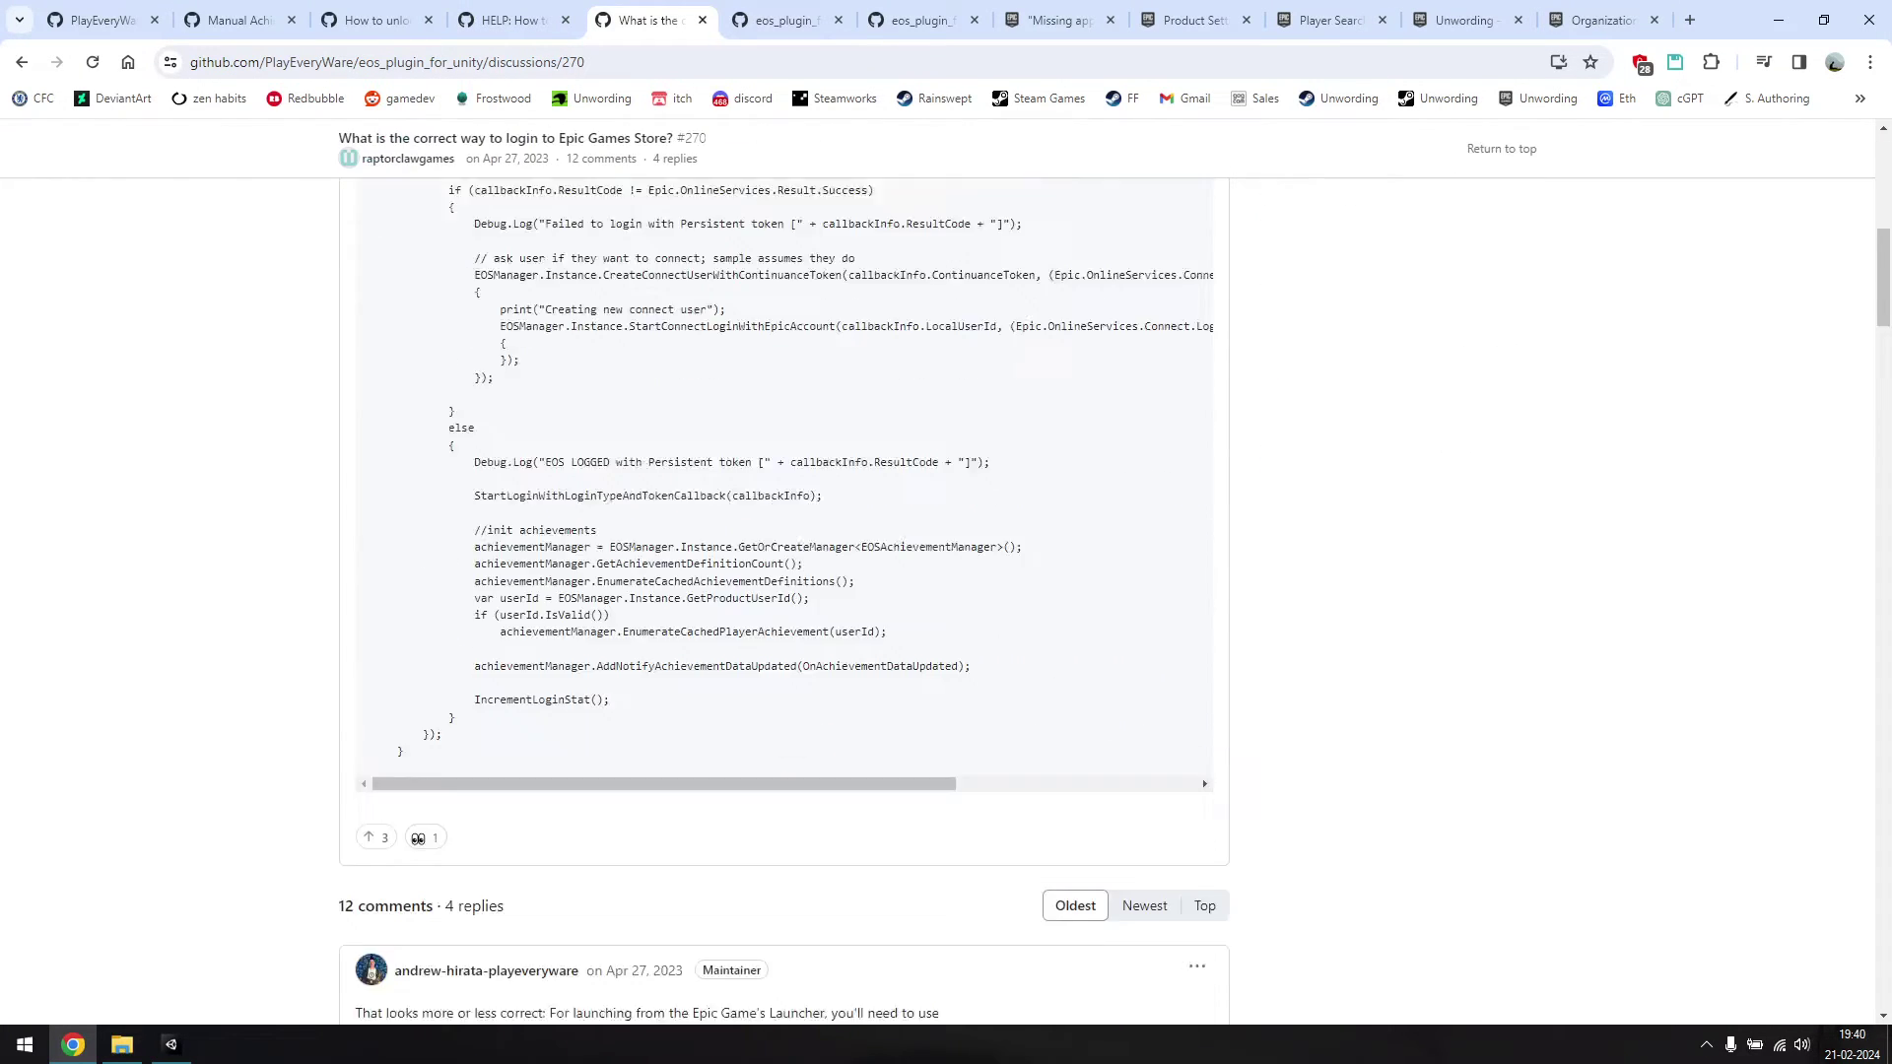
{"action": "scroll", "coordinate": [936, 602], "scroll_direction": "down", "scroll_amount": 8}
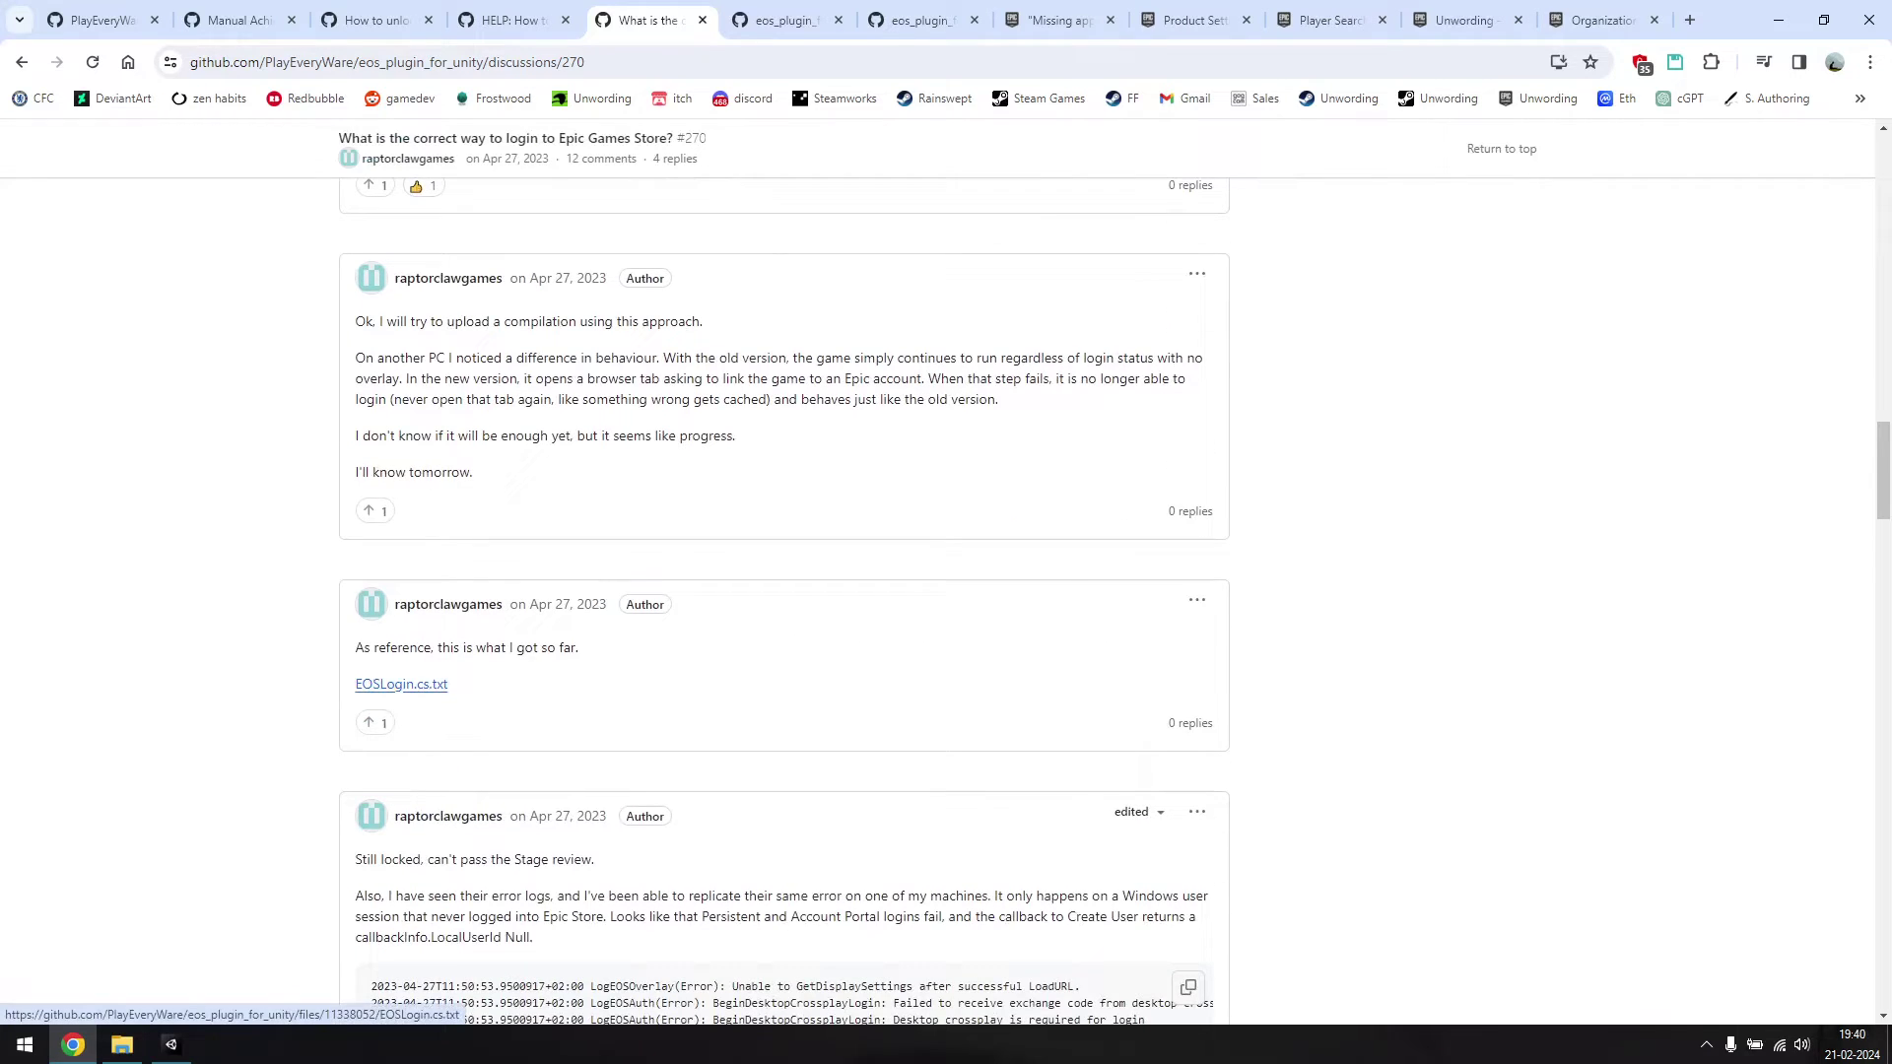
{"action": "left_click", "coordinate": [401, 684]}
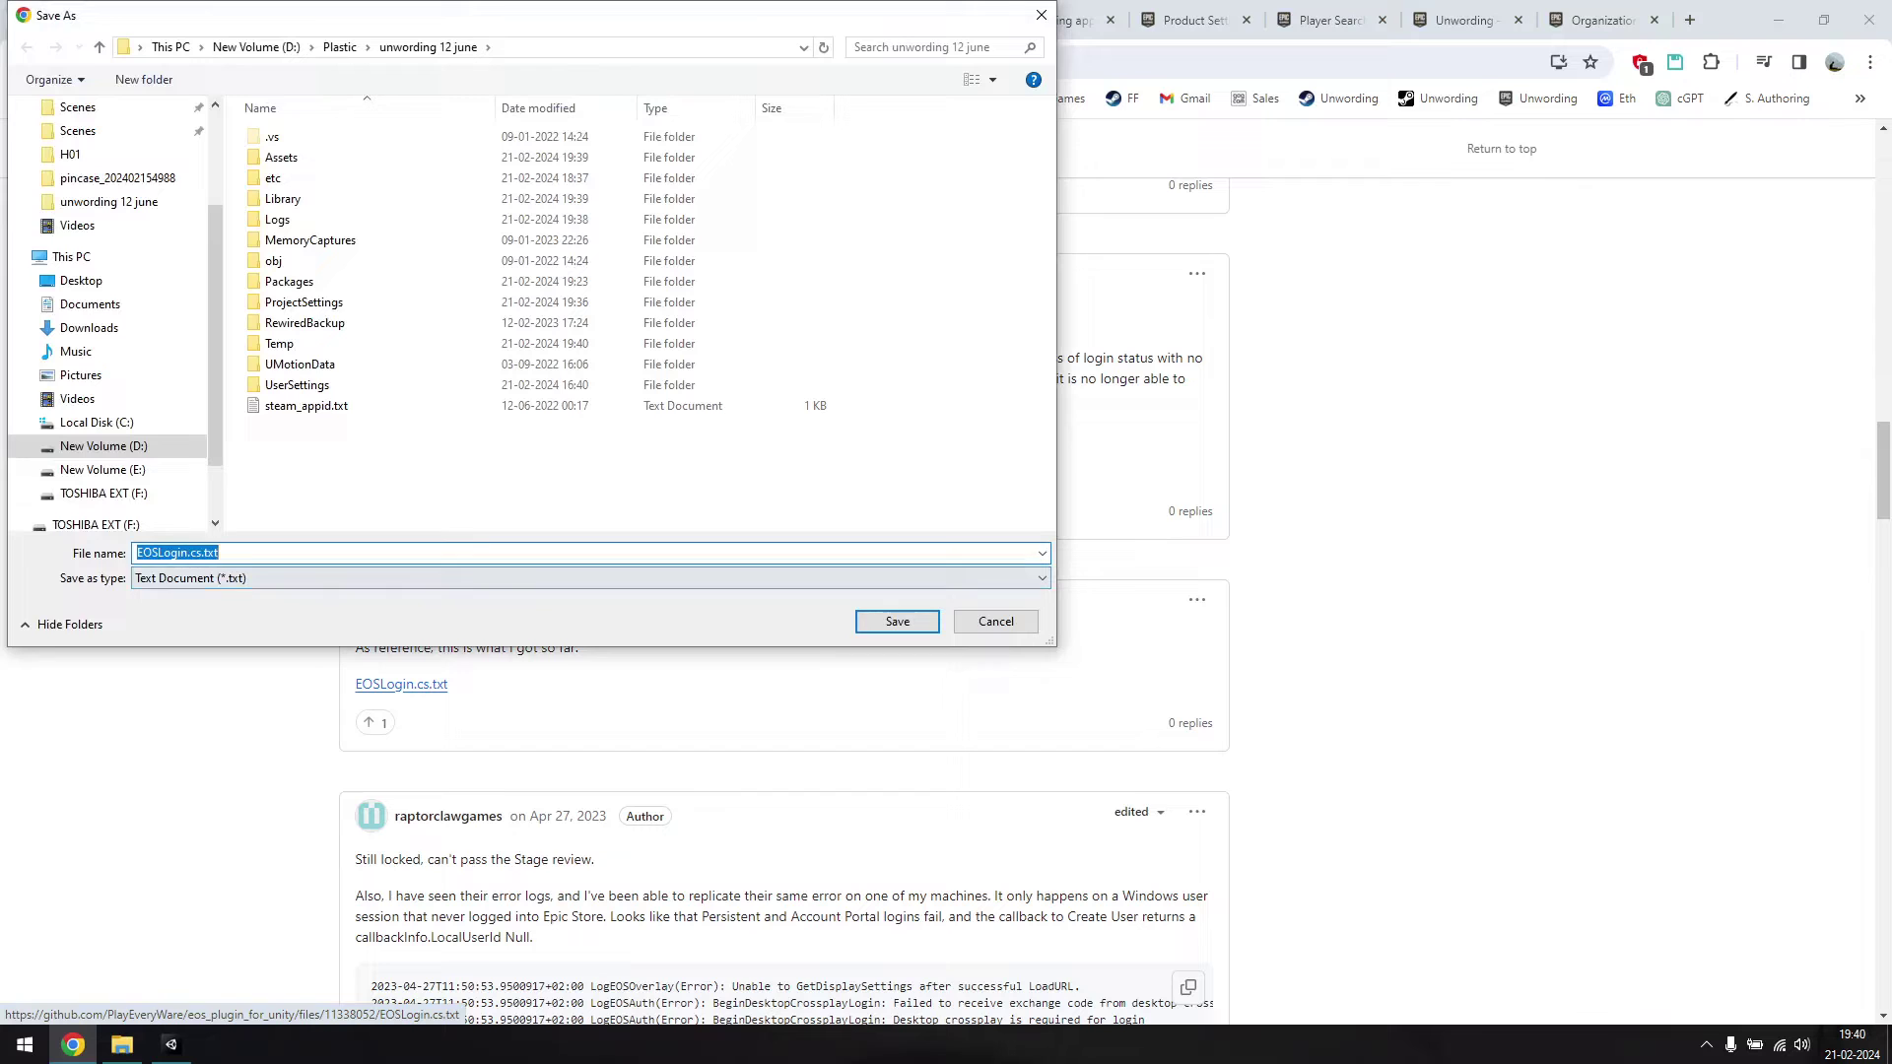
{"action": "key", "text": "End"}
{"action": "key", "text": "ctrl+shift+Left"}
{"action": "key", "text": "BackSpace"}
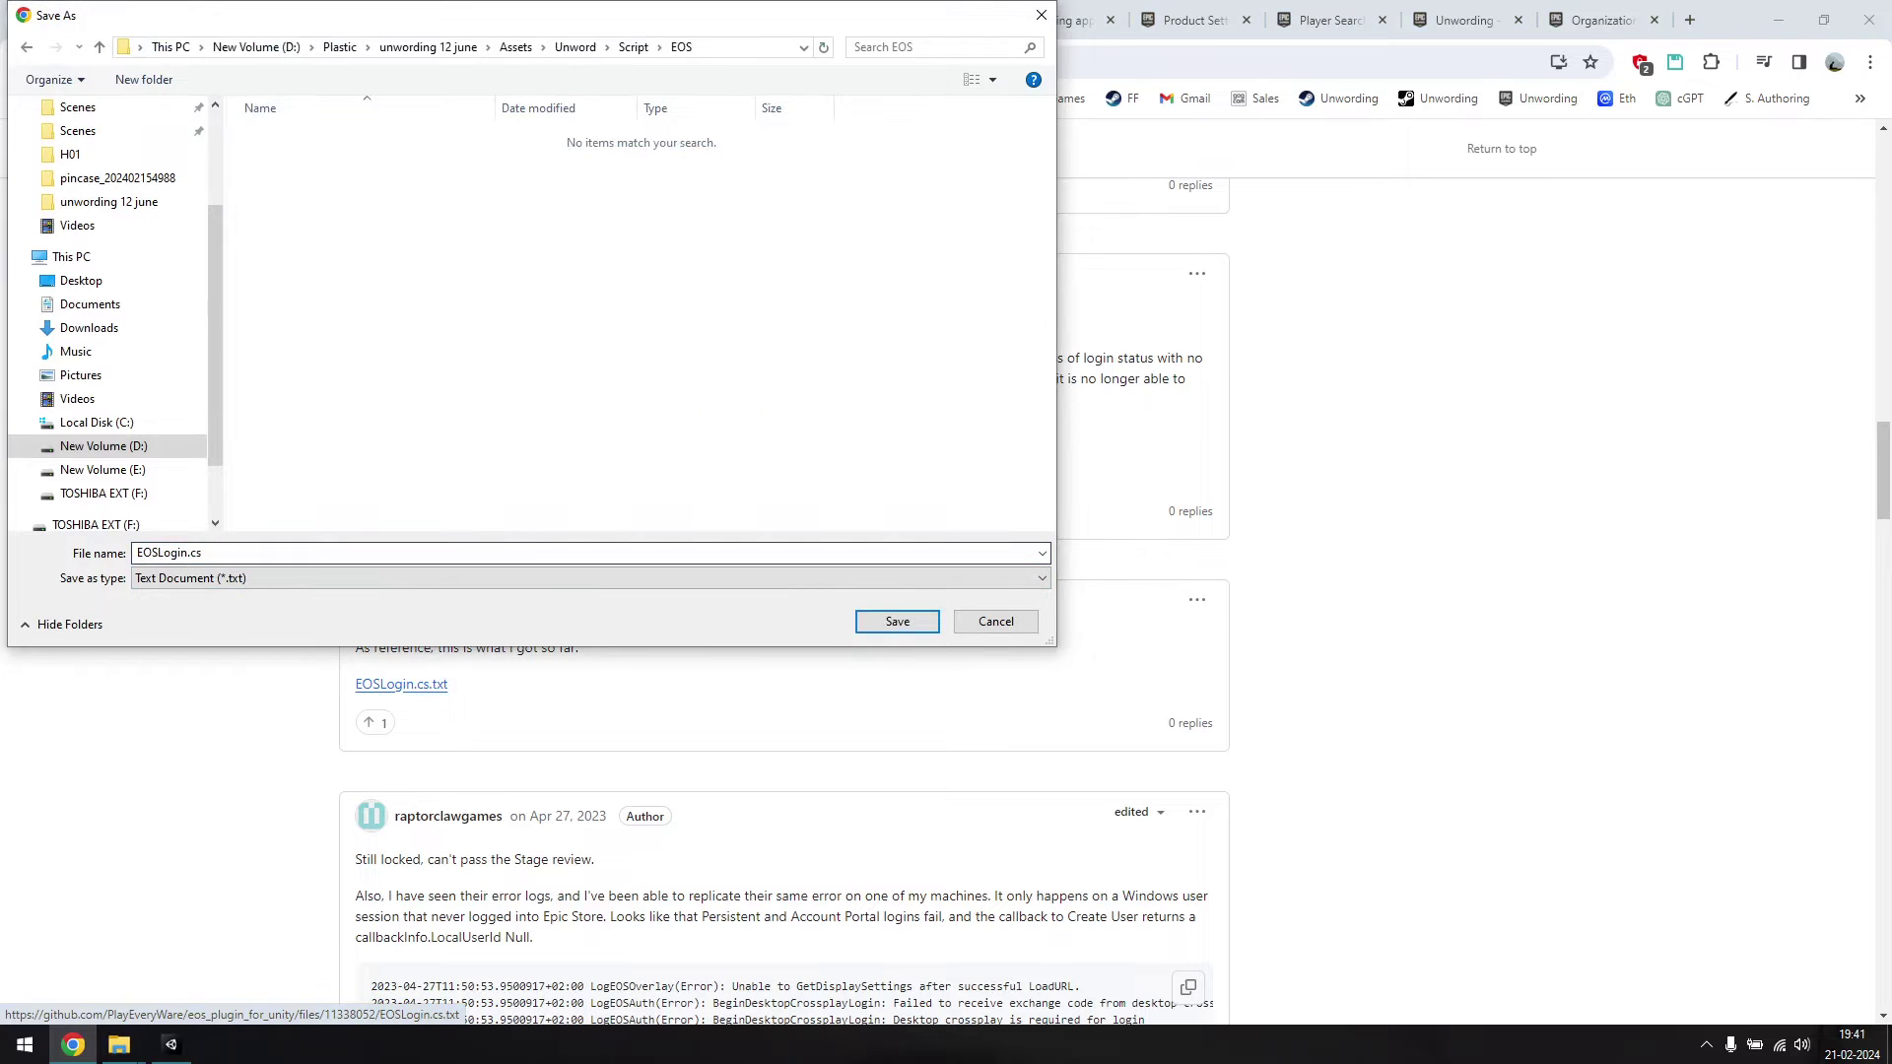
{"action": "key", "text": "Return"}
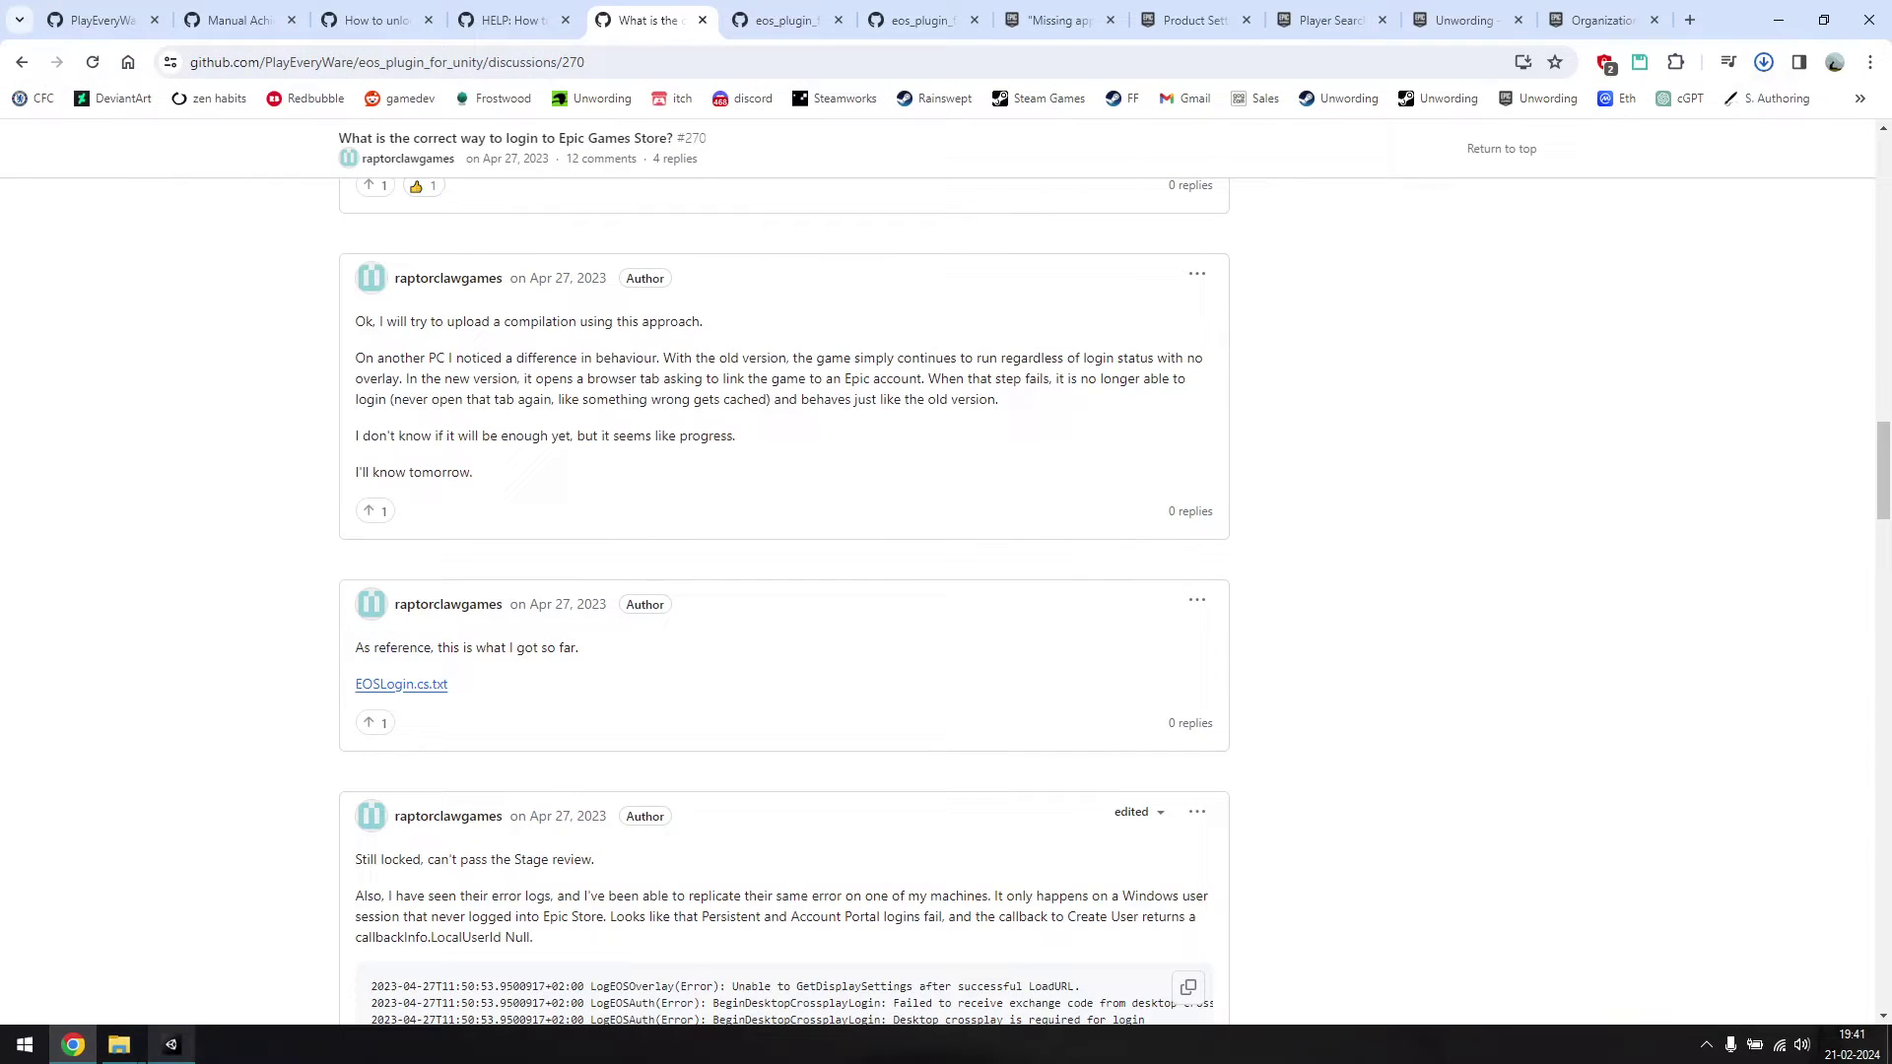
{"action": "left_click", "coordinate": [170, 1045]}
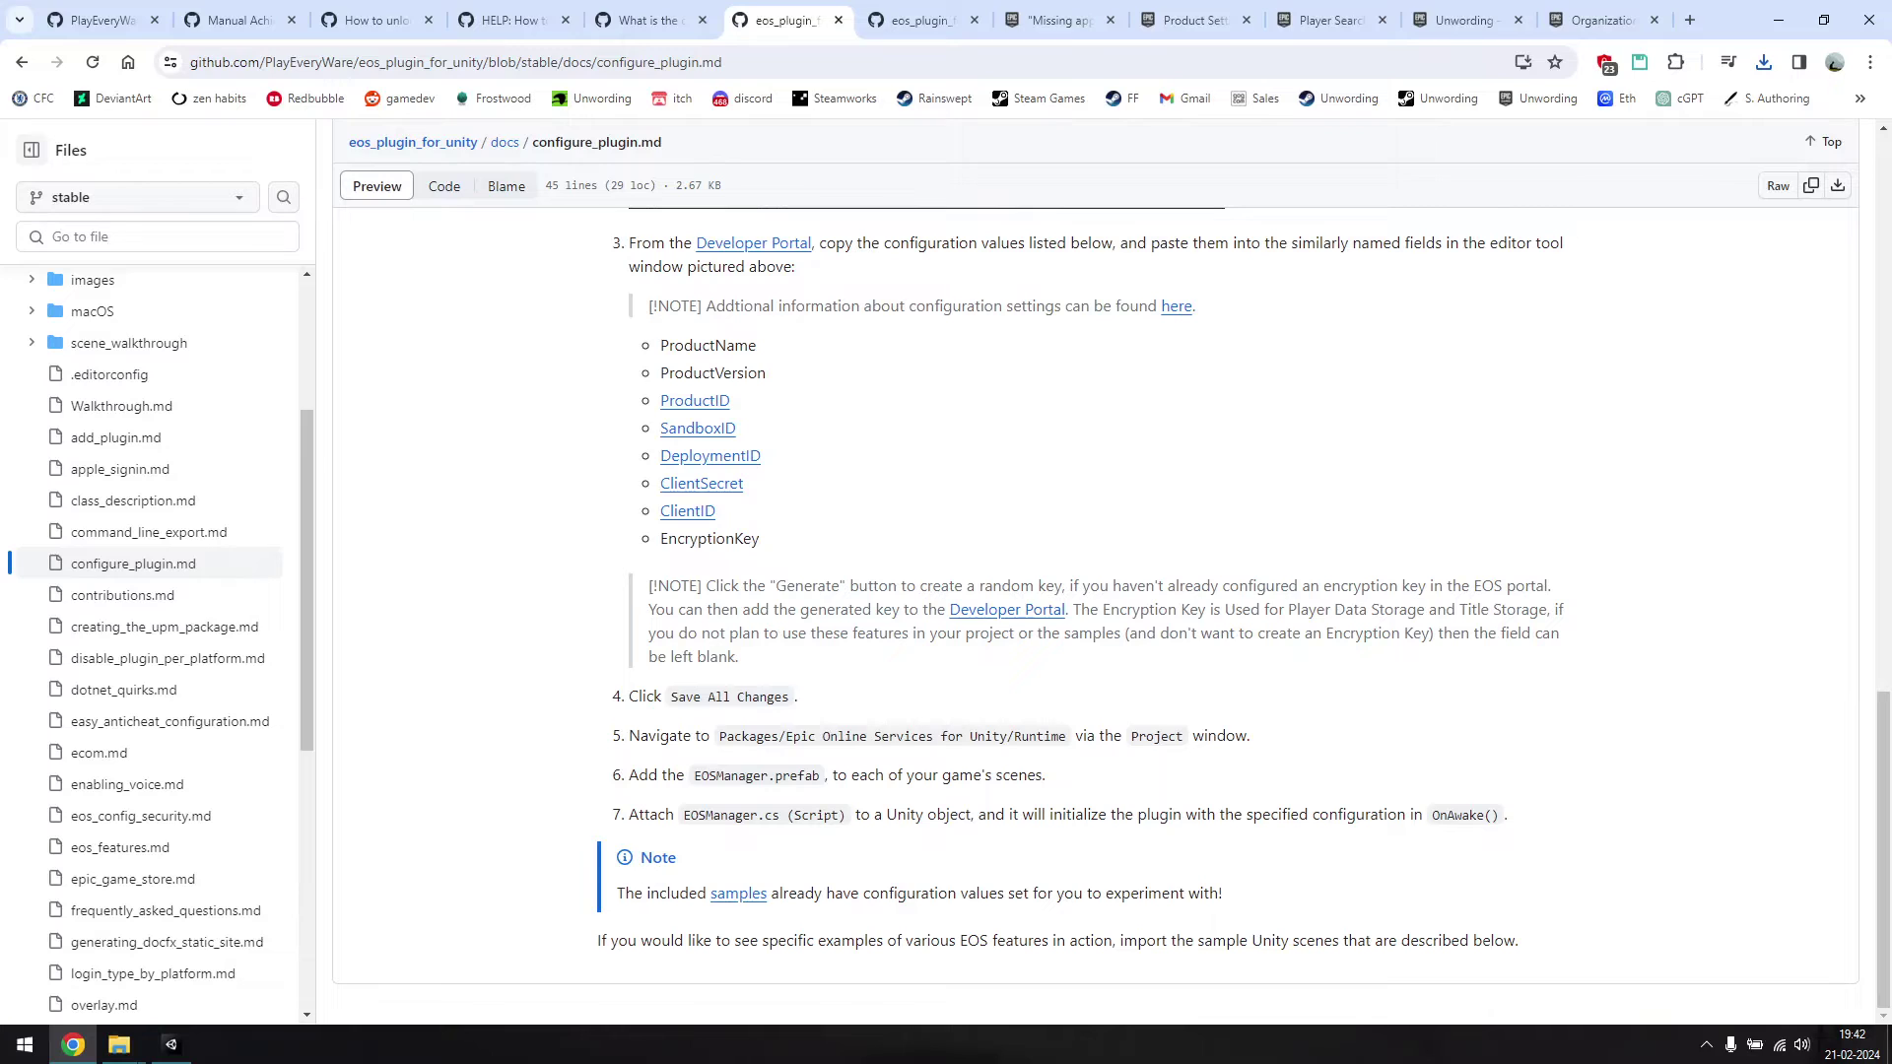
- In the browser's plugin guide, review the instructions on locating EOSManager.prefab and adding it to each scene, and return to Unity
{"action": "left_click_drag", "start_coordinate": [639, 736], "coordinate": [1192, 736]}
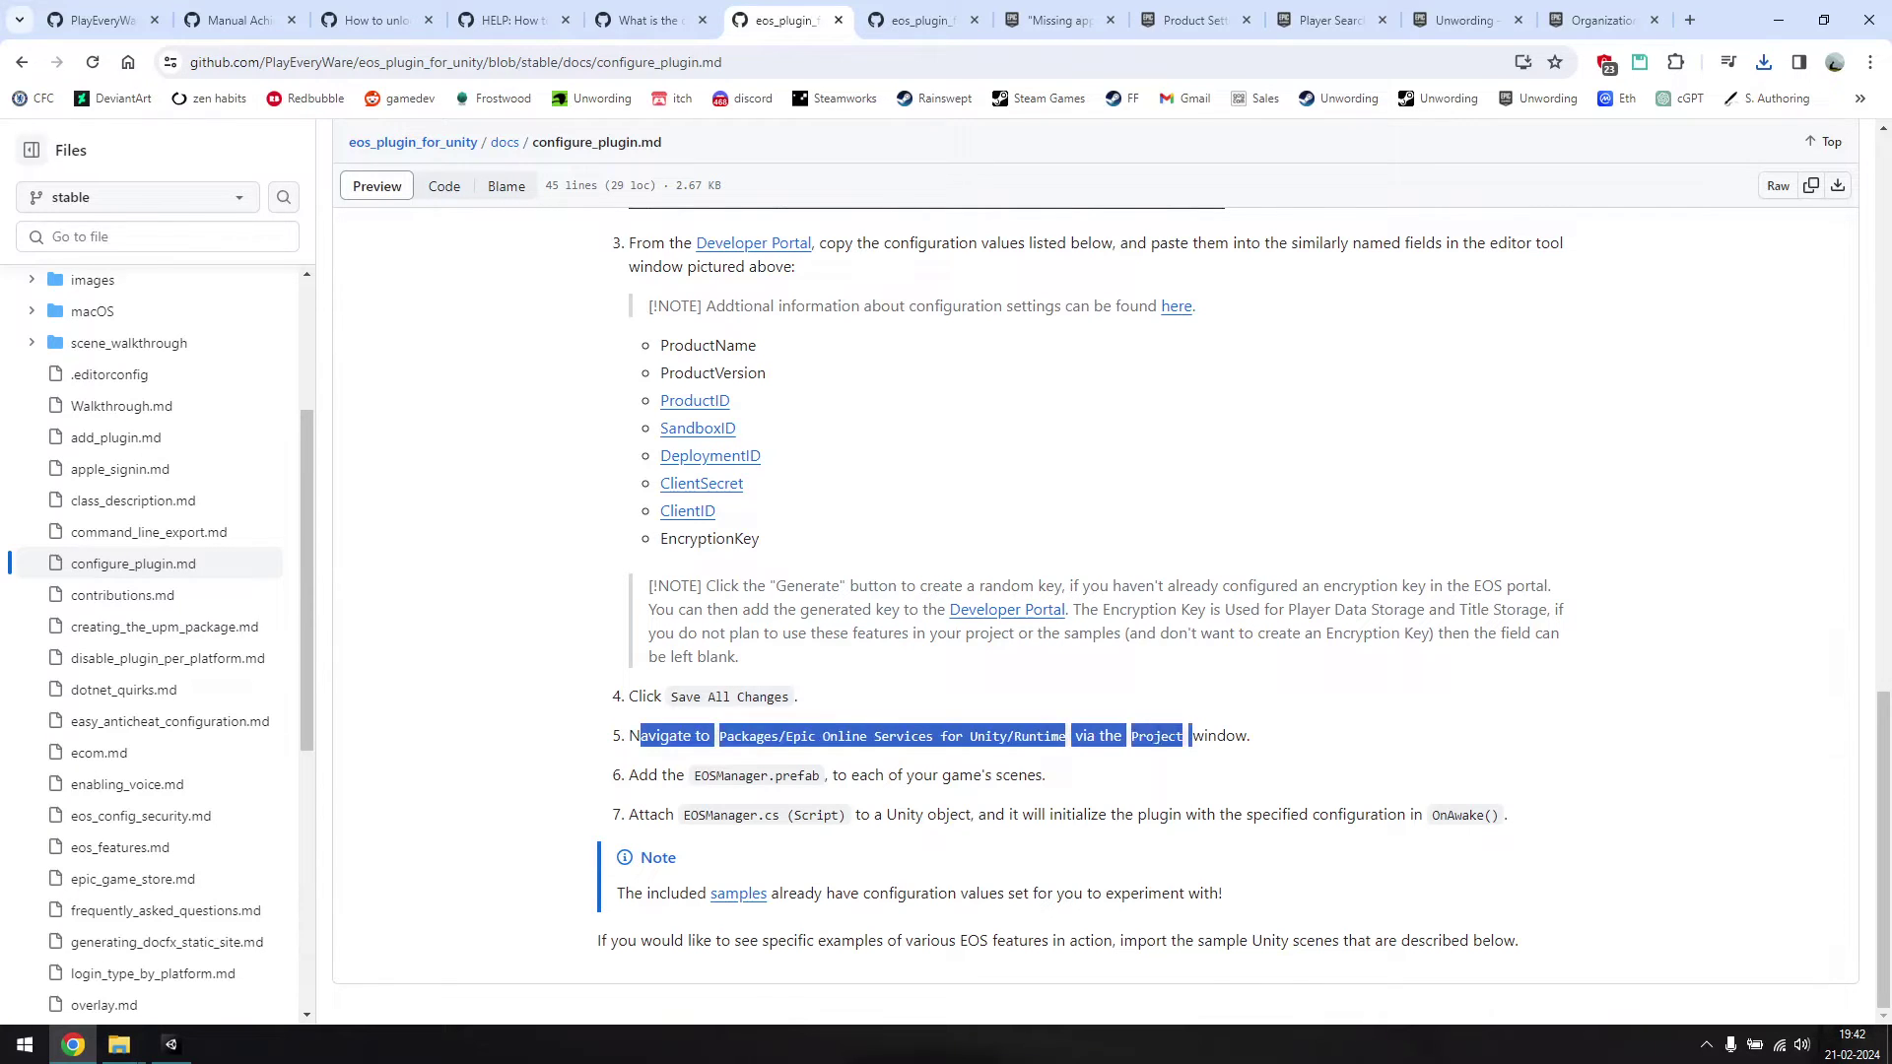
{"action": "left_click_drag", "start_coordinate": [678, 775], "coordinate": [1018, 776]}
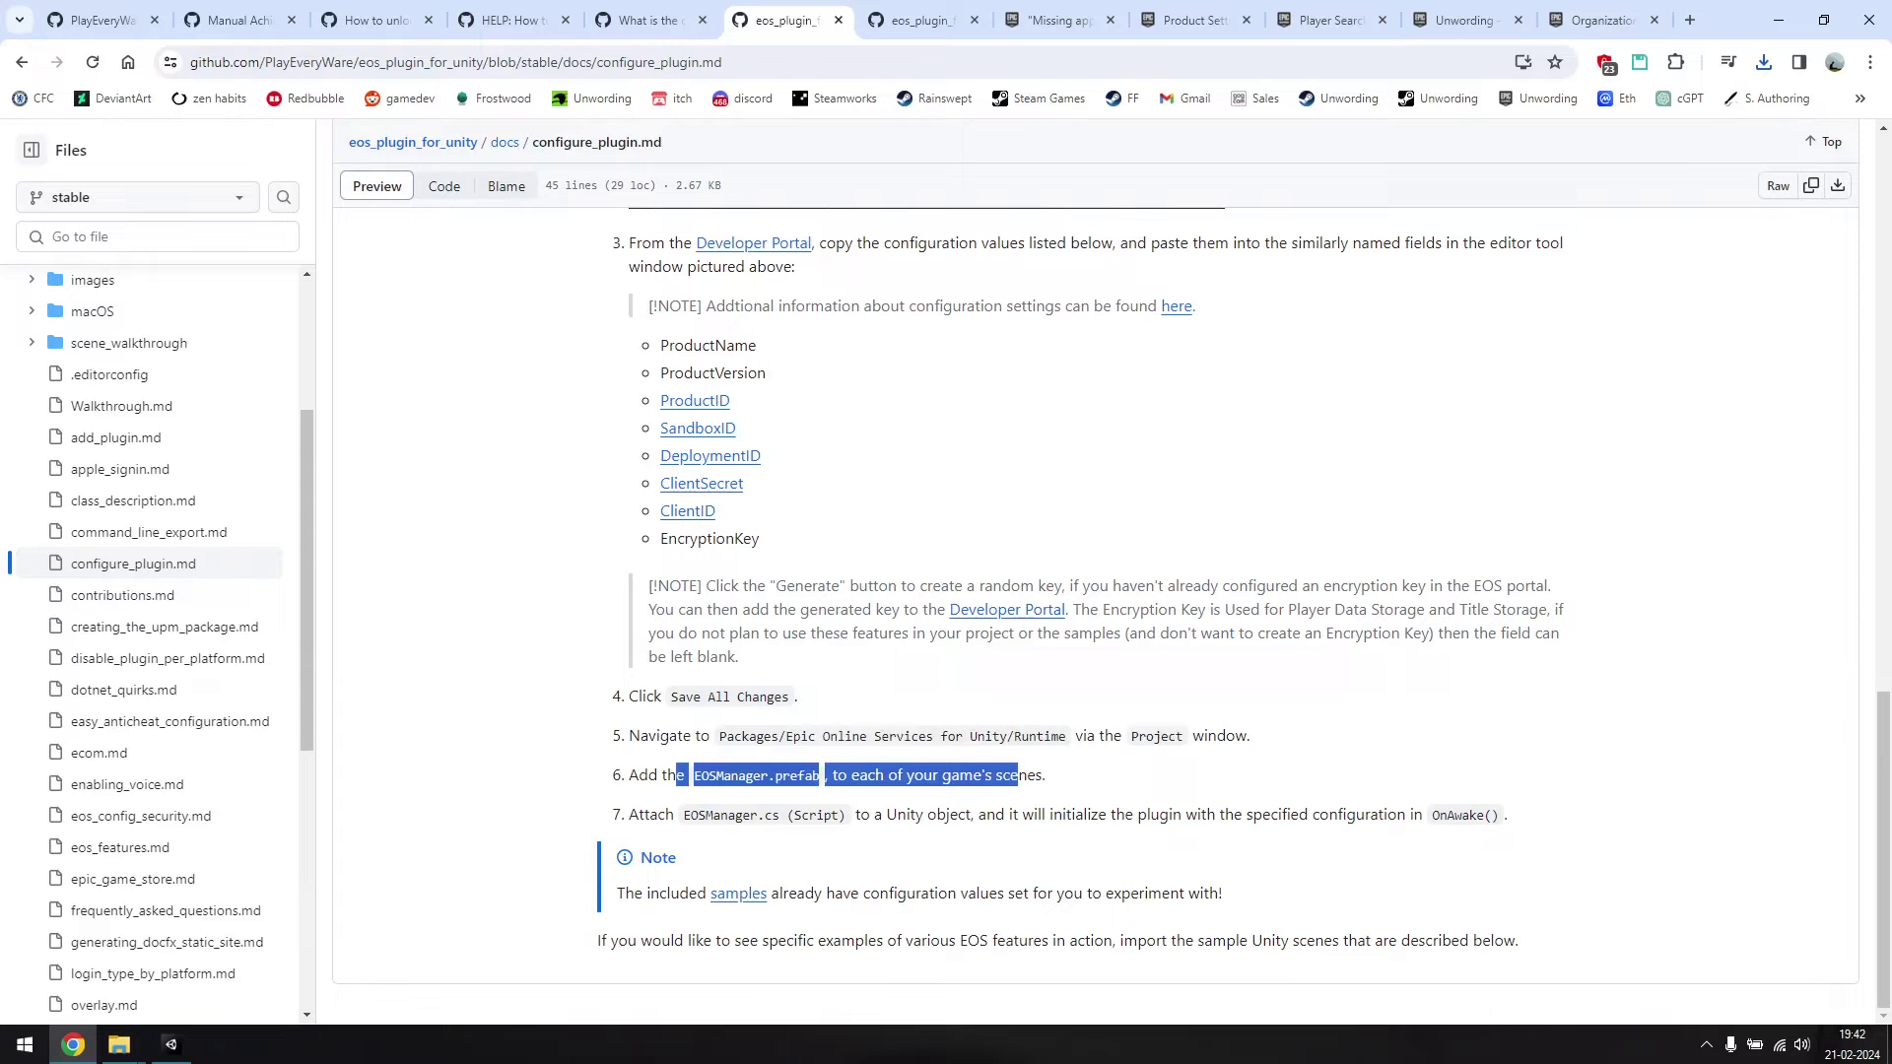
{"action": "left_click", "coordinate": [171, 1044]}
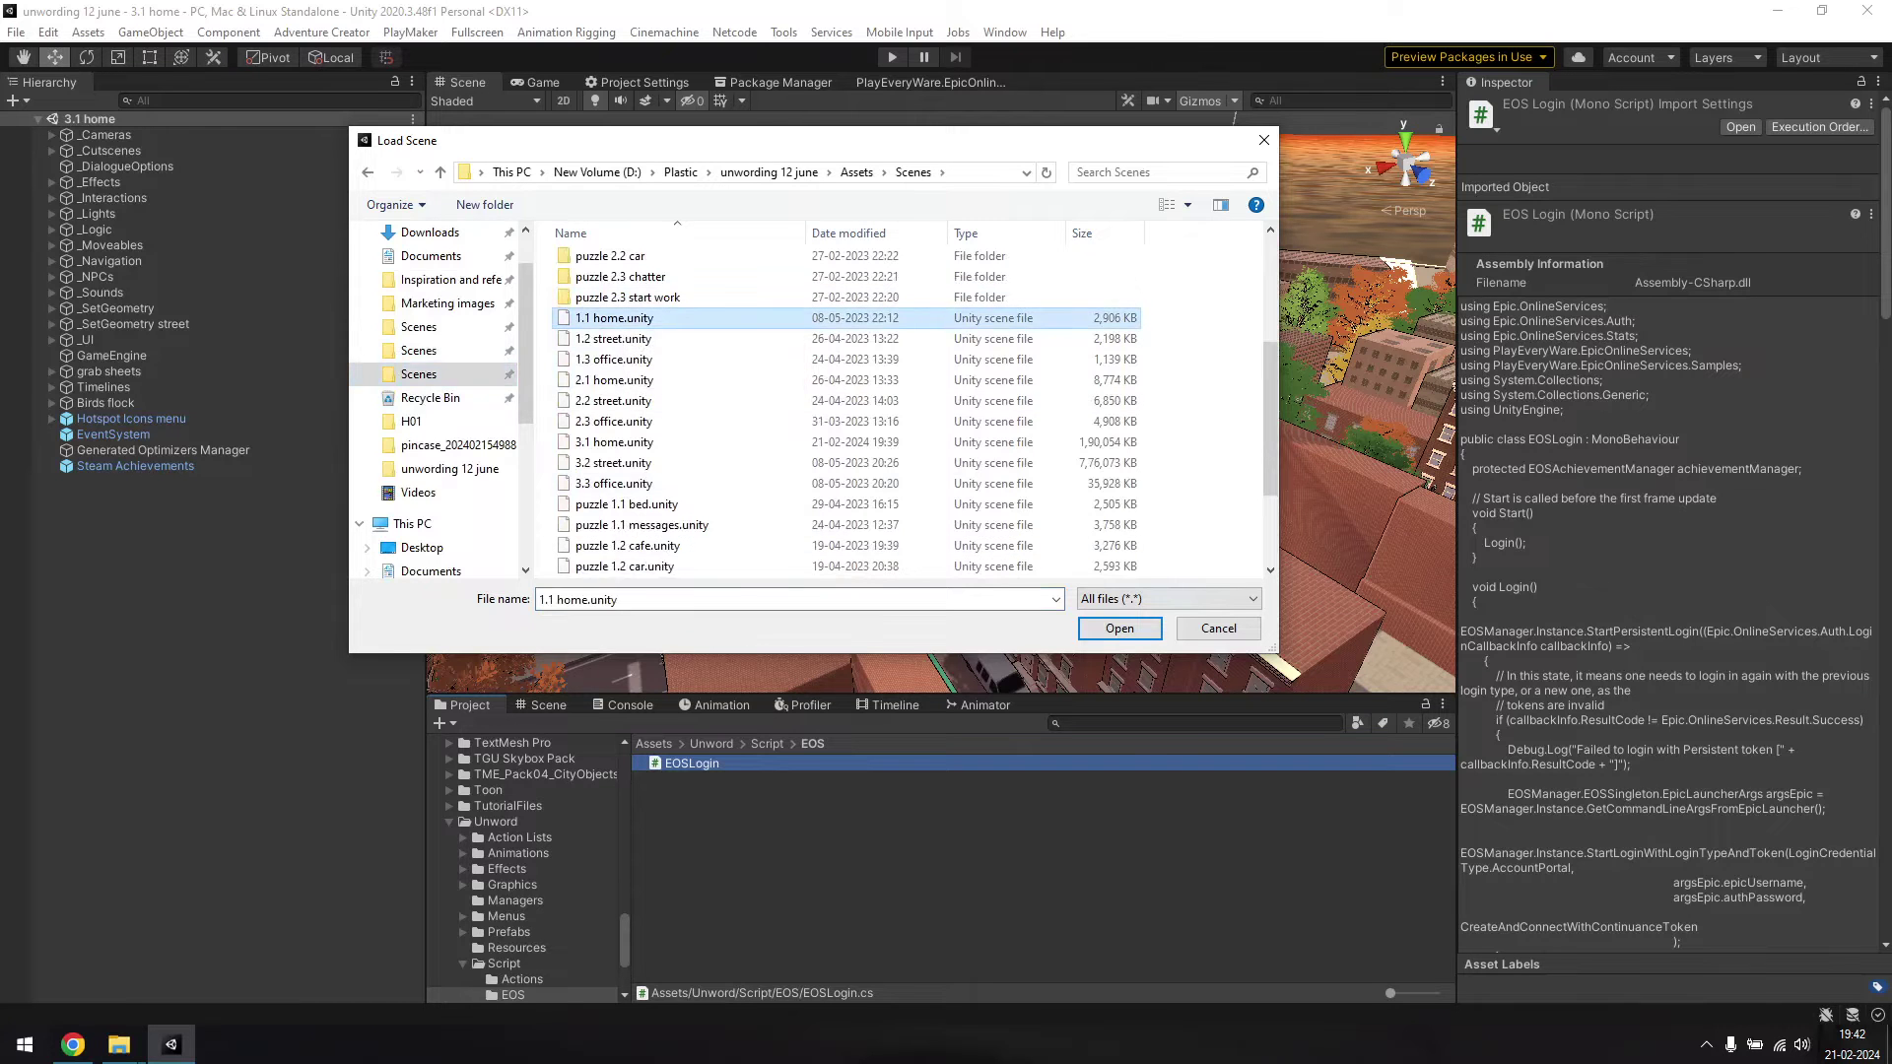
- Open the scene 1.1 home.unity, find EOSManager among the packages and add its prefab to the scene
{"action": "key", "text": "Return"}
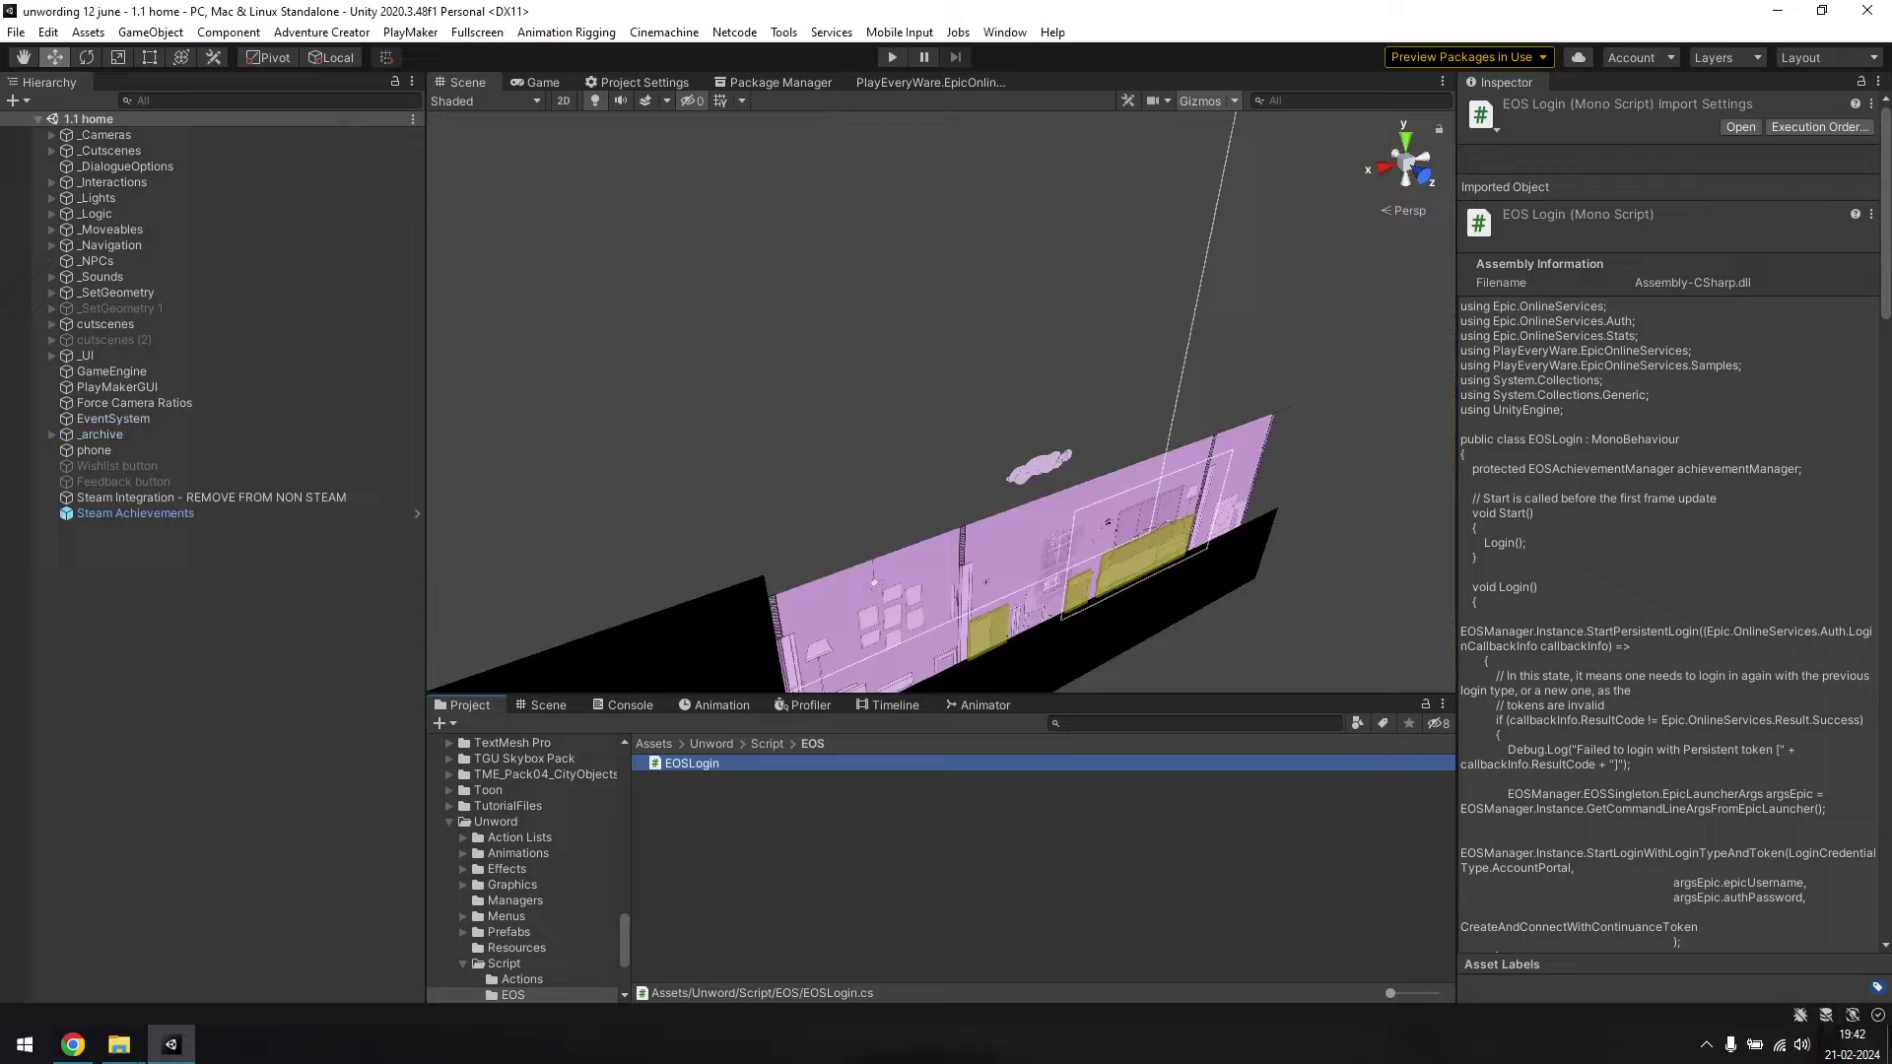
{"action": "left_click", "coordinate": [1074, 723]}
{"action": "type", "text": "eosmana"}
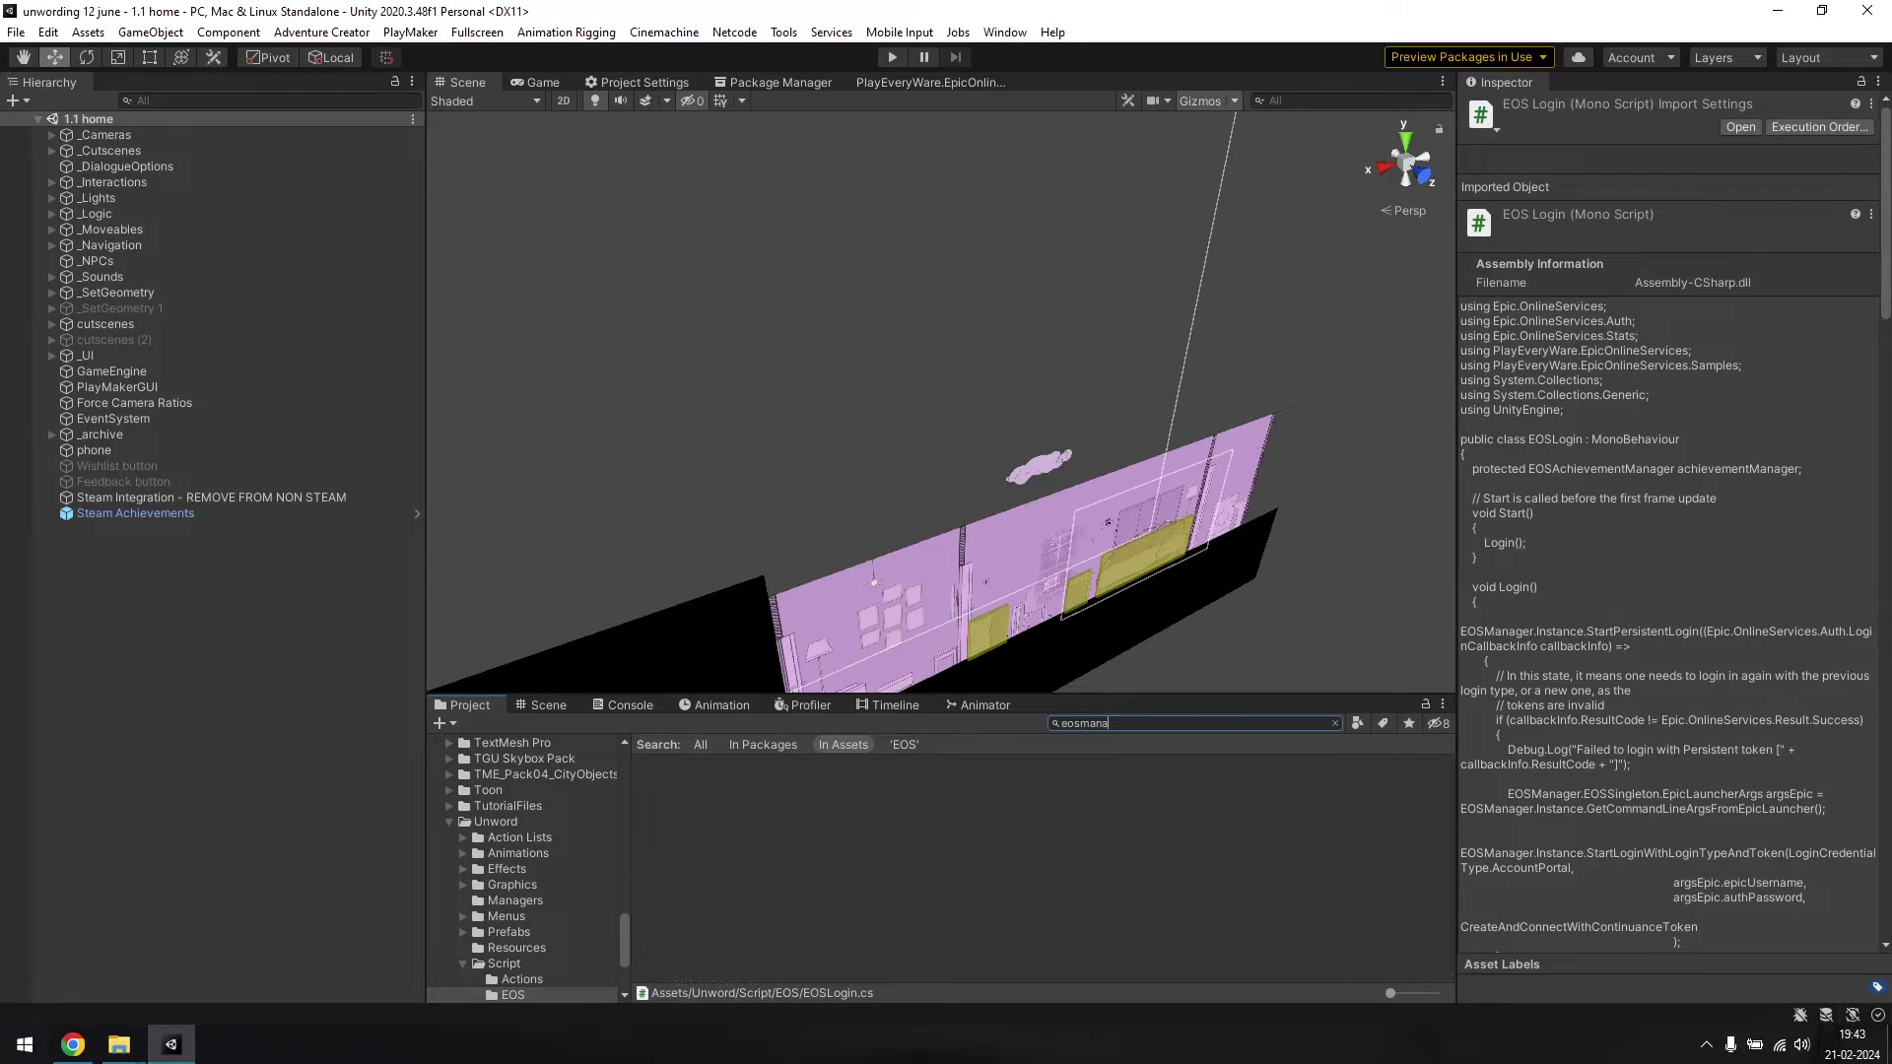
{"action": "left_click", "coordinate": [762, 744]}
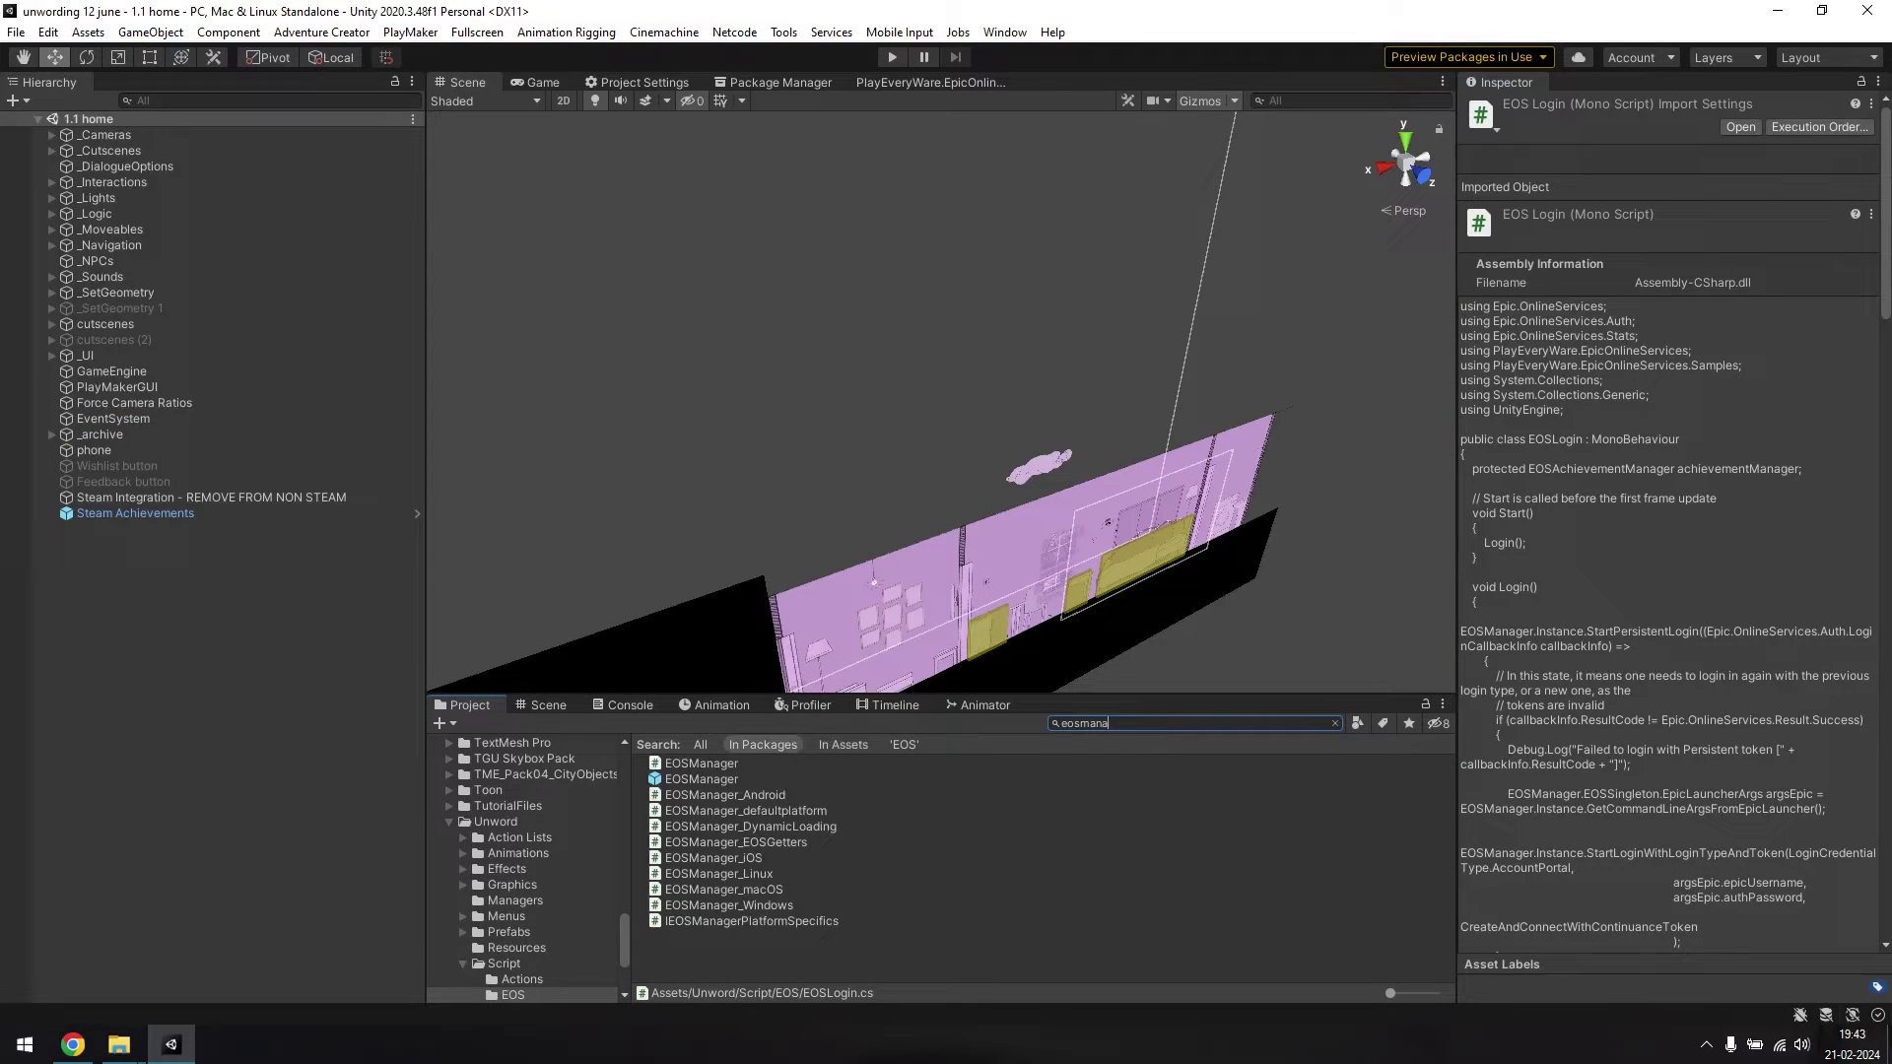
{"action": "left_click_drag", "start_coordinate": [701, 778], "coordinate": [158, 571]}
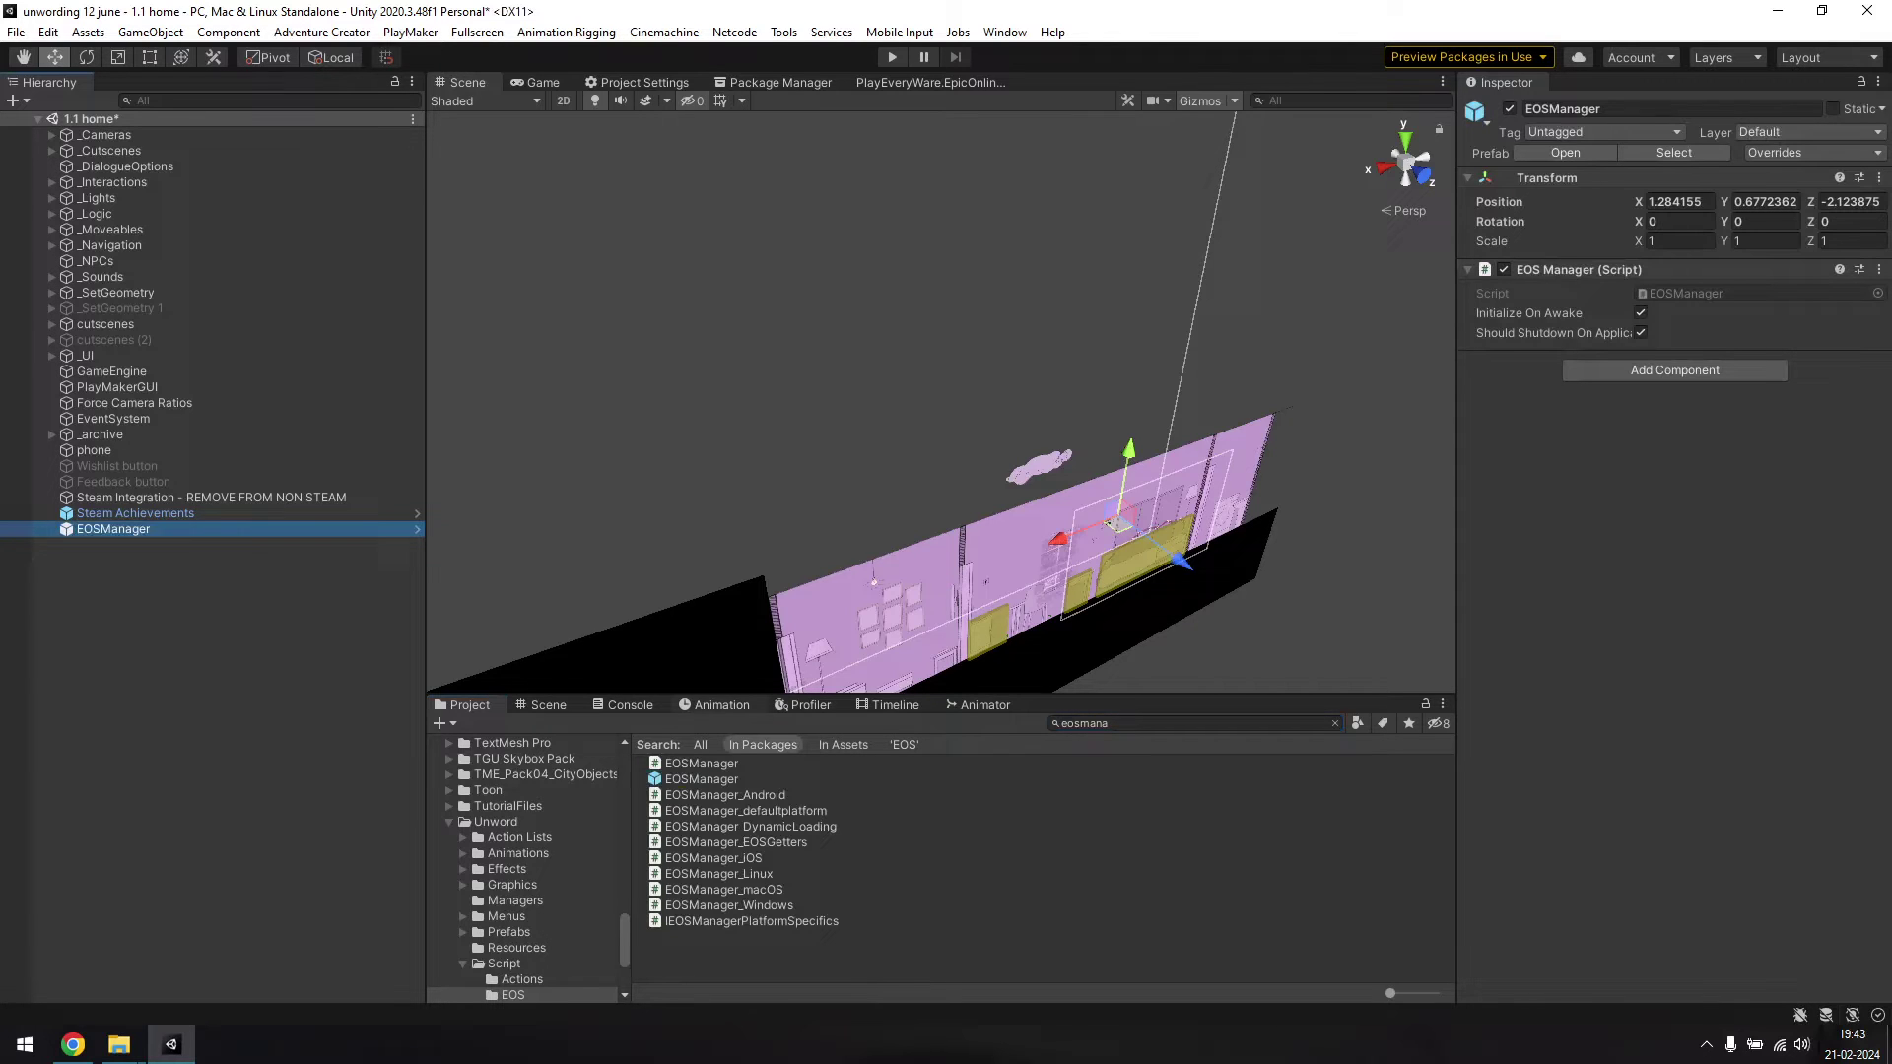
{"action": "left_click", "coordinate": [1334, 723]}
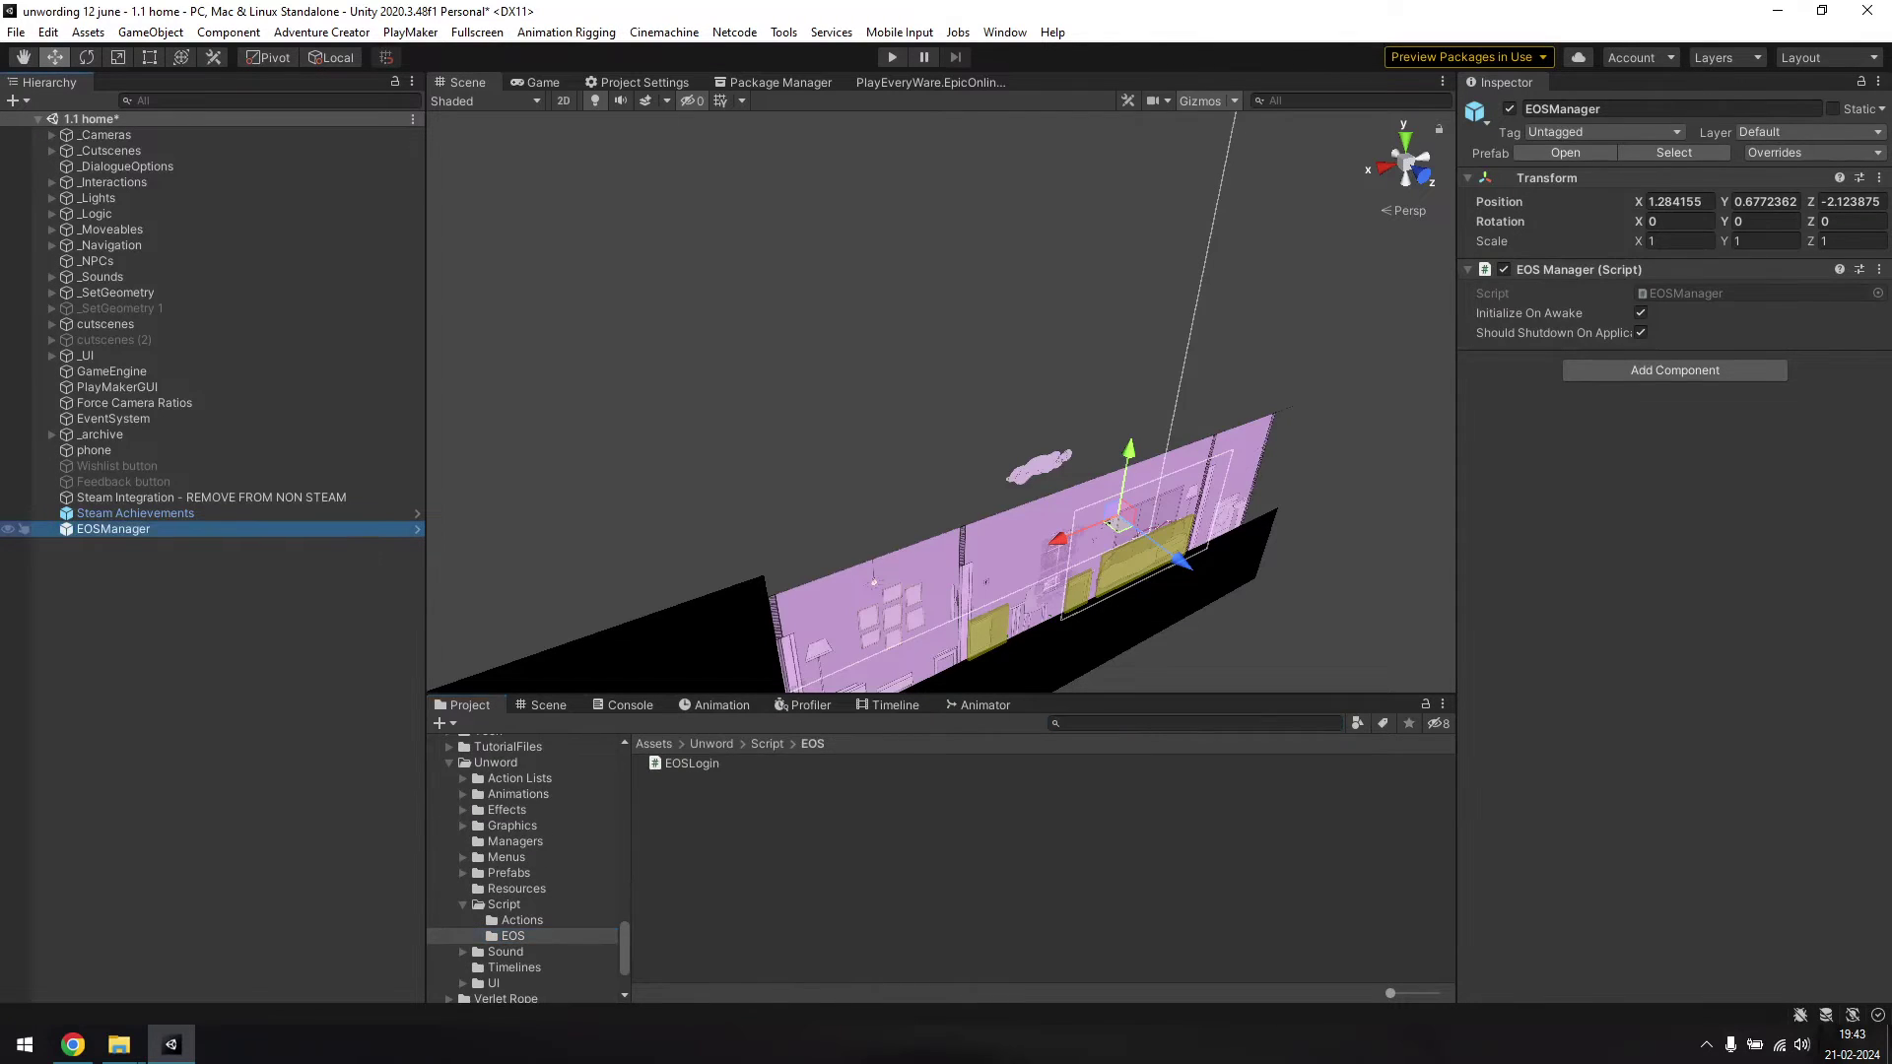
- Unpack the scene's EOSManager prefab and save it as a new prefab in Assets/Unword/Script/EOS
{"action": "right_click", "coordinate": [113, 529]}
{"action": "mouse_move", "coordinate": [246, 454]}
{"action": "left_click", "coordinate": [432, 541]}
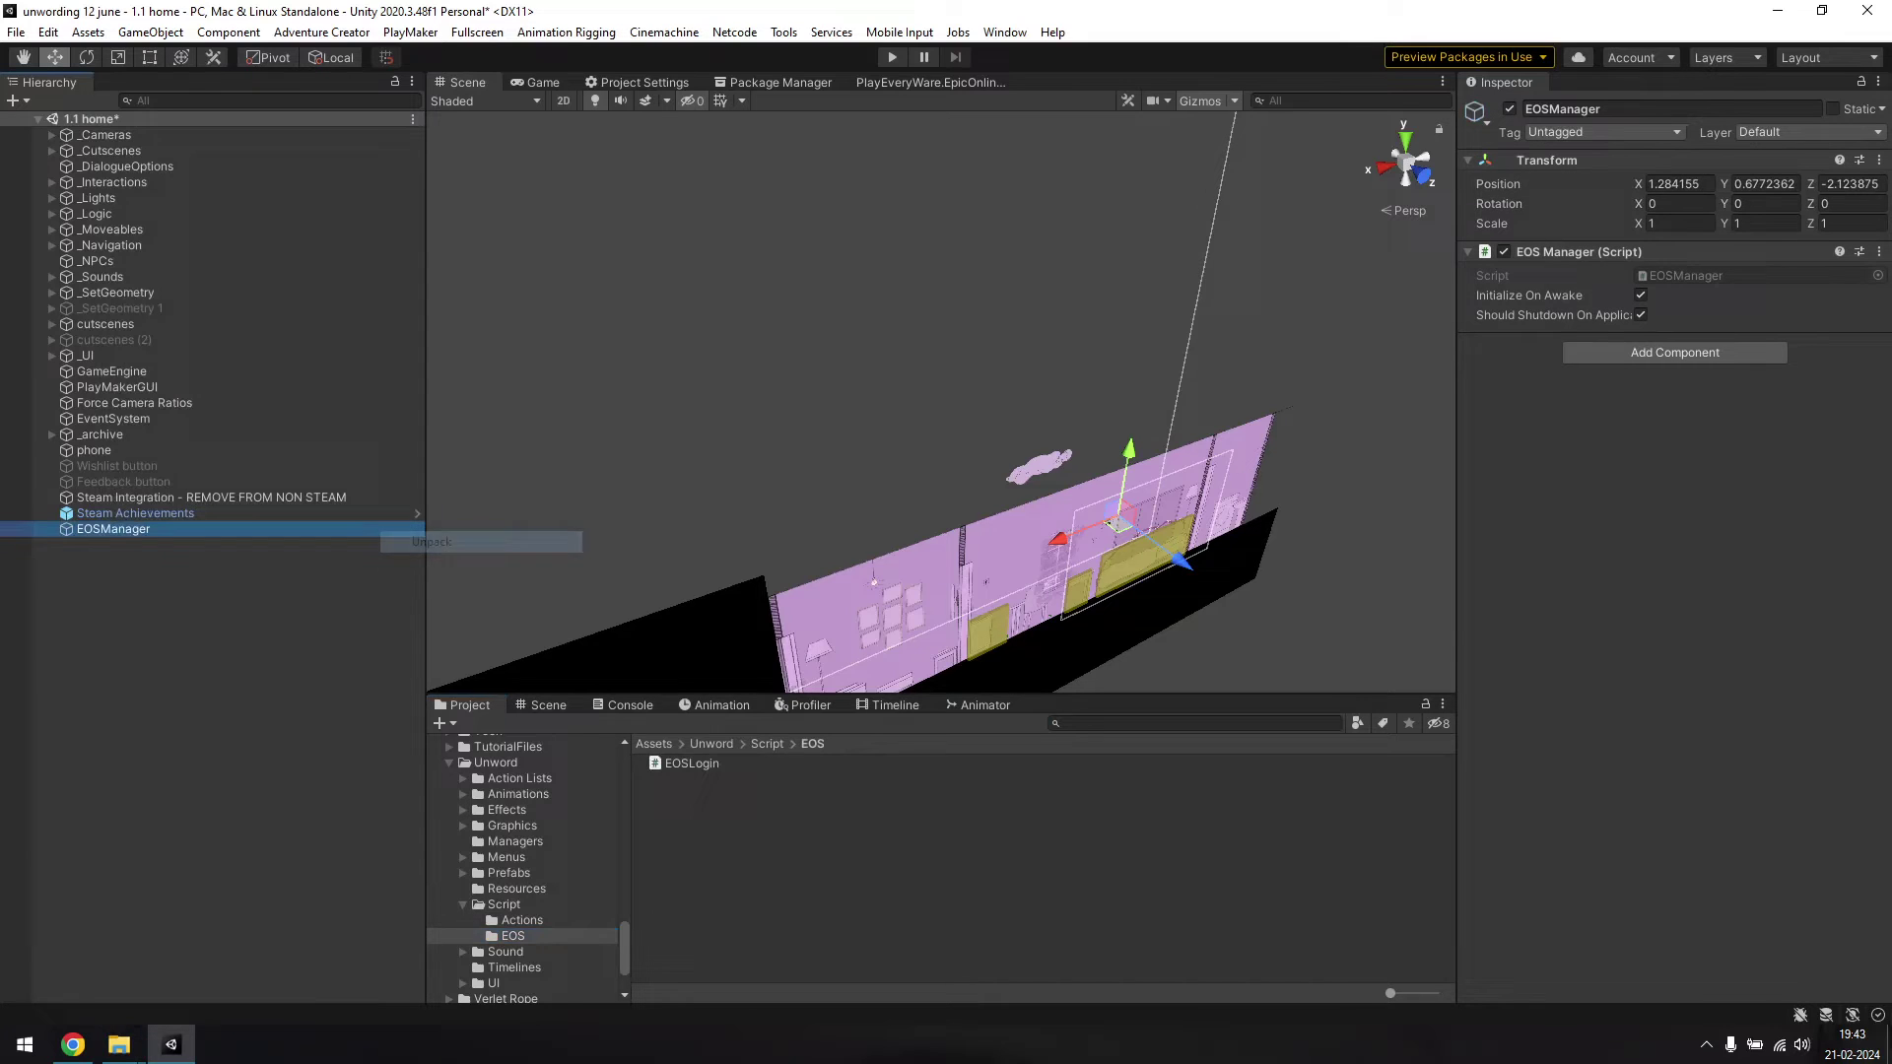
{"action": "left_click_drag", "start_coordinate": [114, 529], "coordinate": [700, 788]}
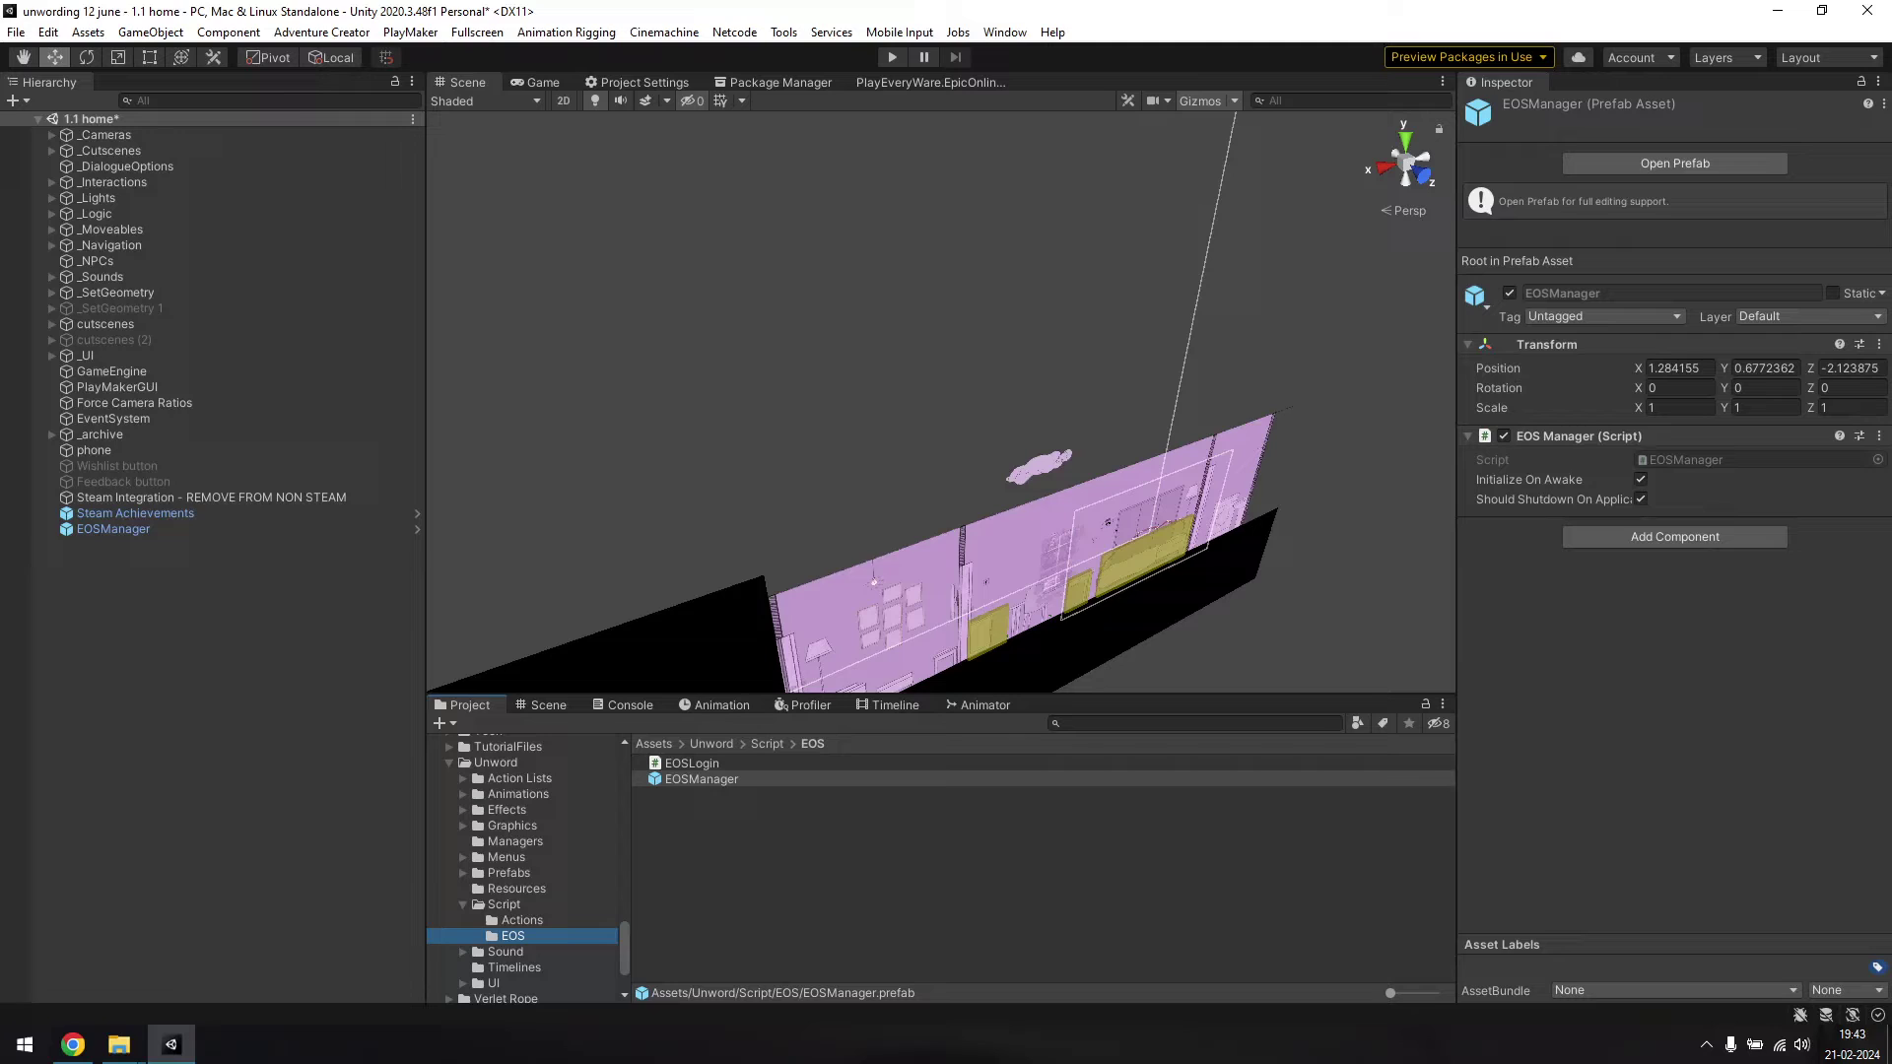
- Open the new EOSManager prefab for editing, attach the EOSLogin script to it and return to the scene
{"action": "left_click", "coordinate": [416, 529]}
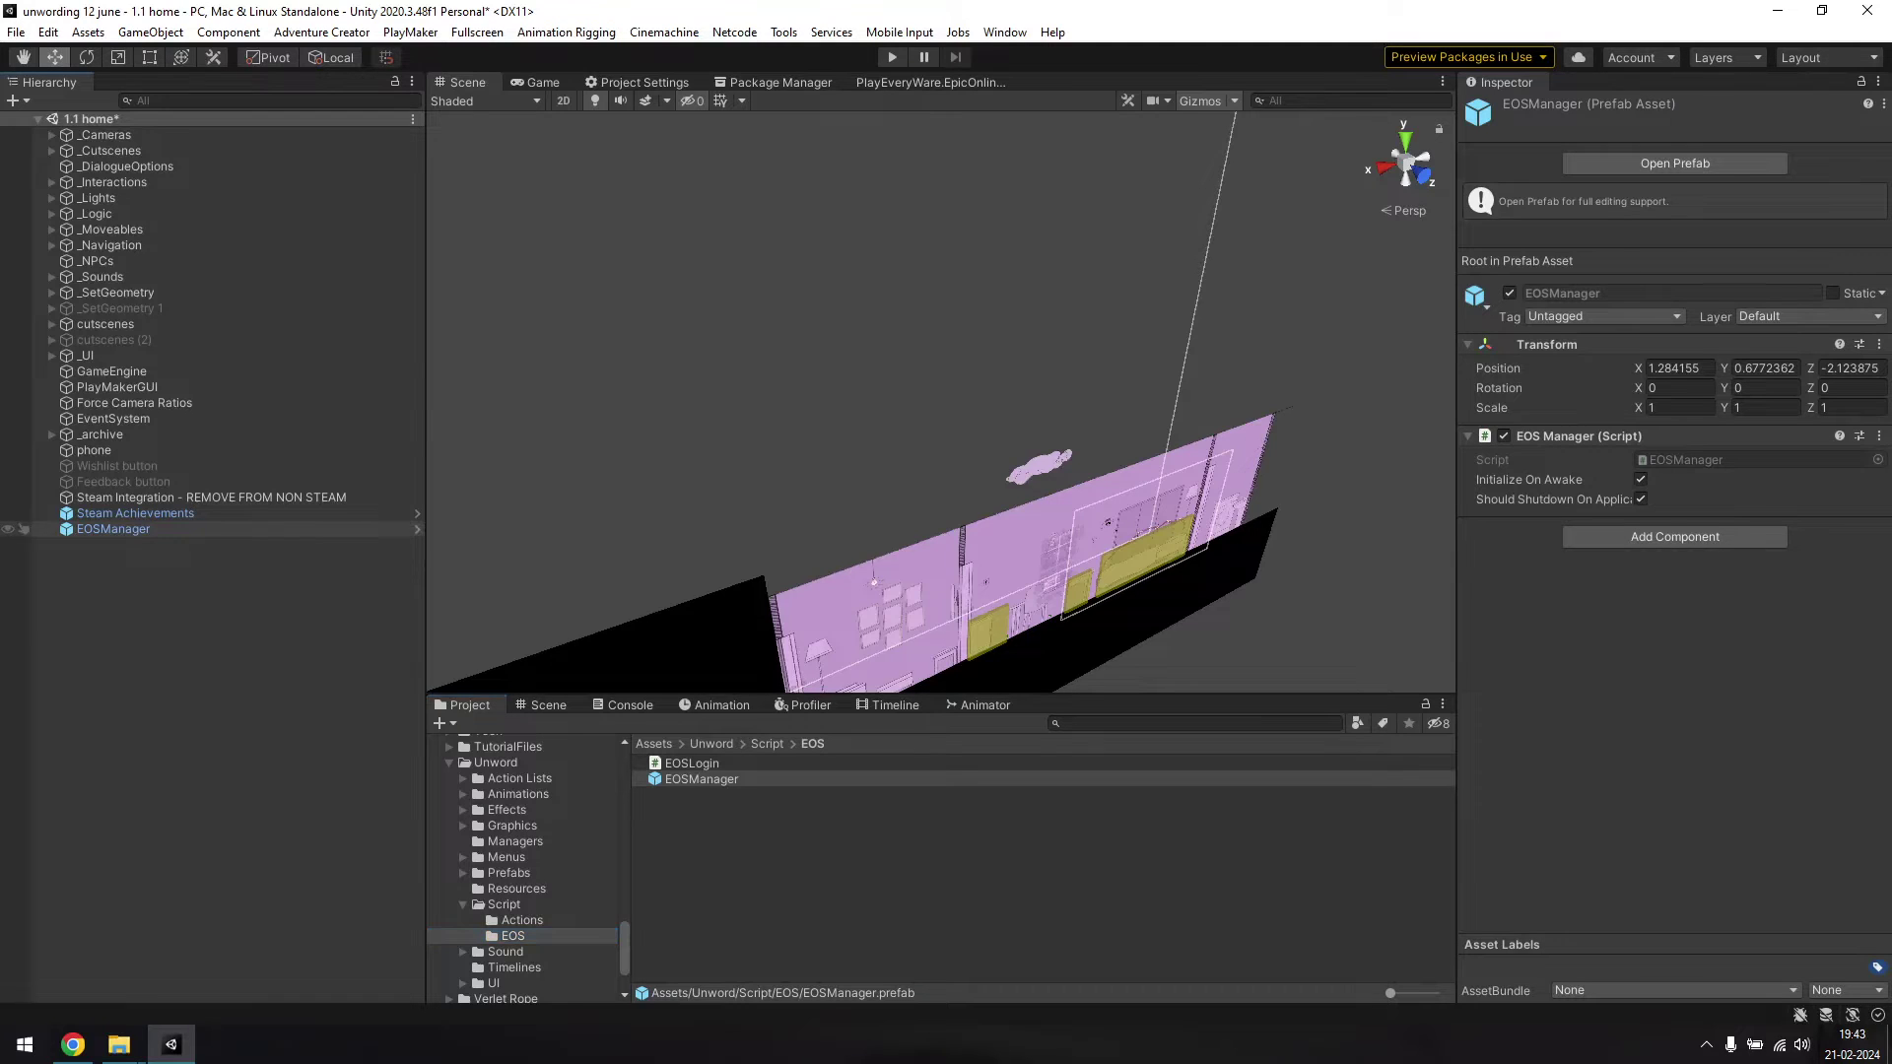
{"action": "left_click", "coordinate": [691, 763]}
{"action": "left_click_drag", "start_coordinate": [691, 763], "coordinate": [1676, 335]}
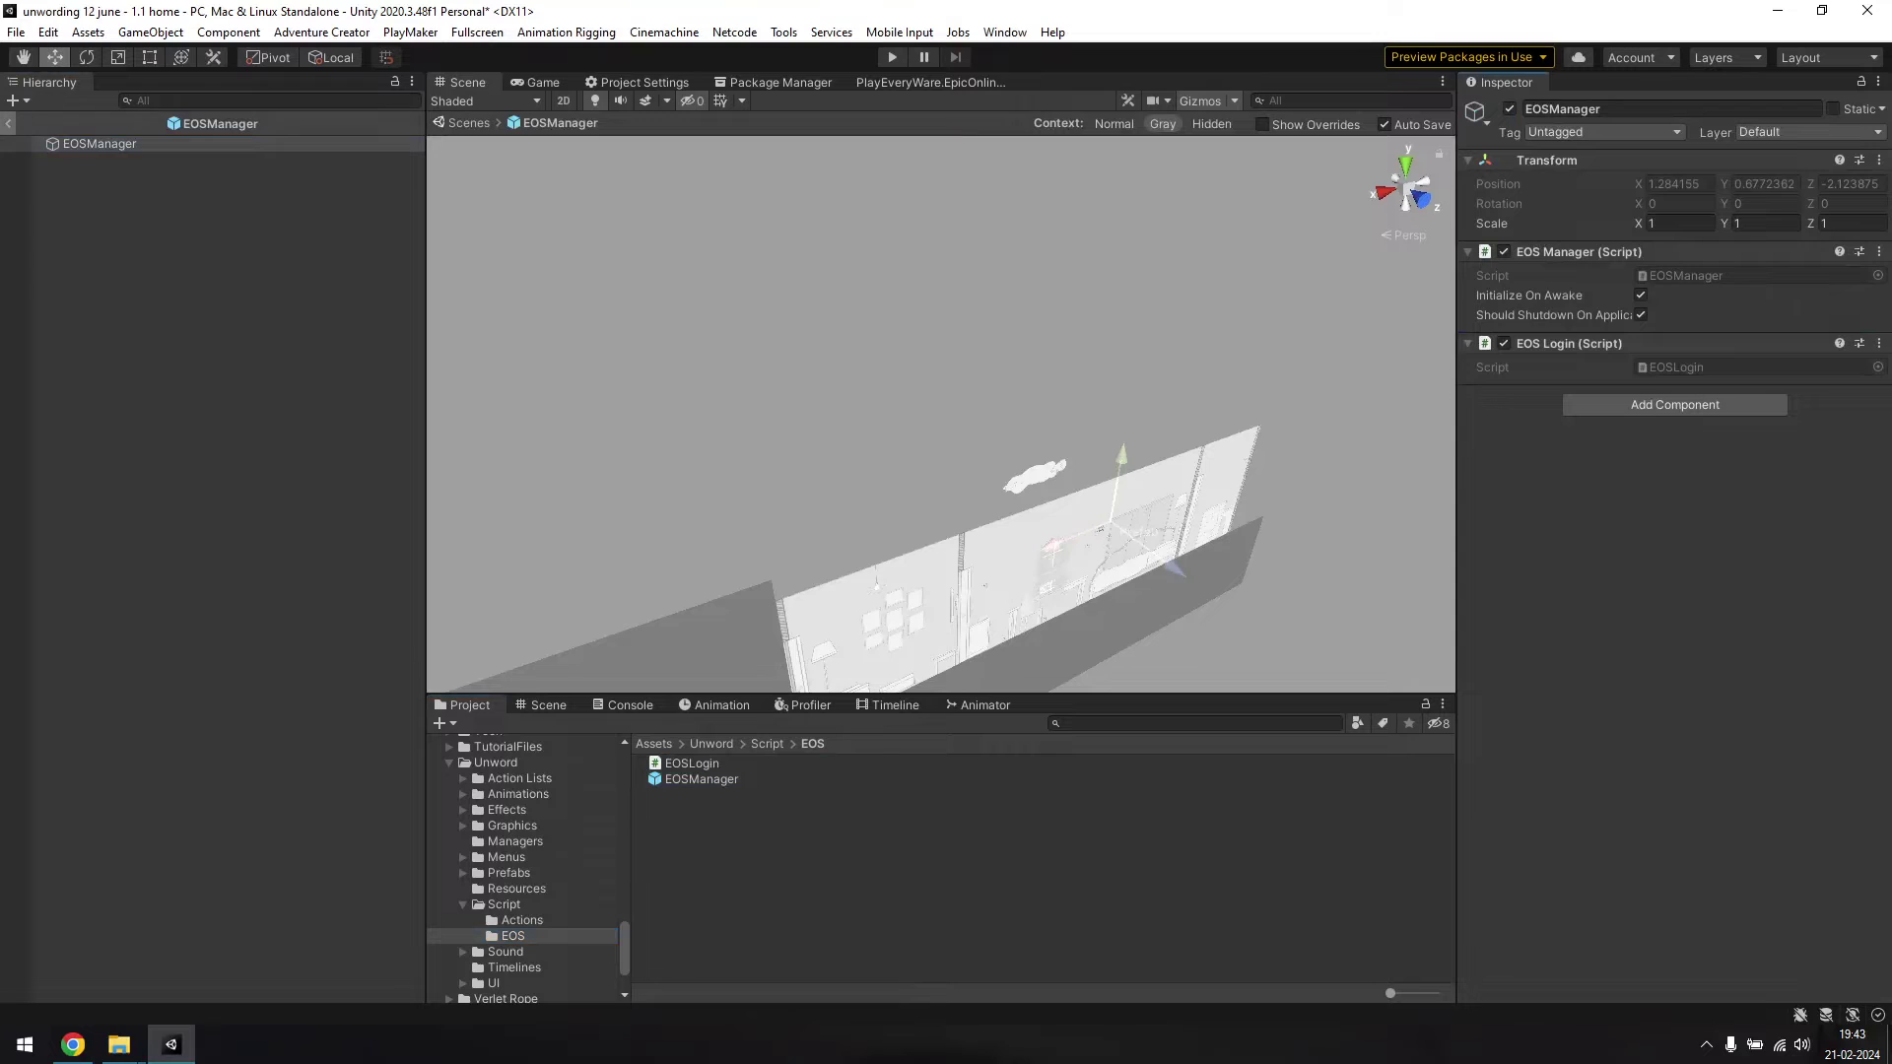
{"action": "left_click", "coordinate": [8, 123]}
- Inspect the components of EOSManager in the scene and of its prefab asset, and start opening another scene
{"action": "left_click", "coordinate": [113, 529]}
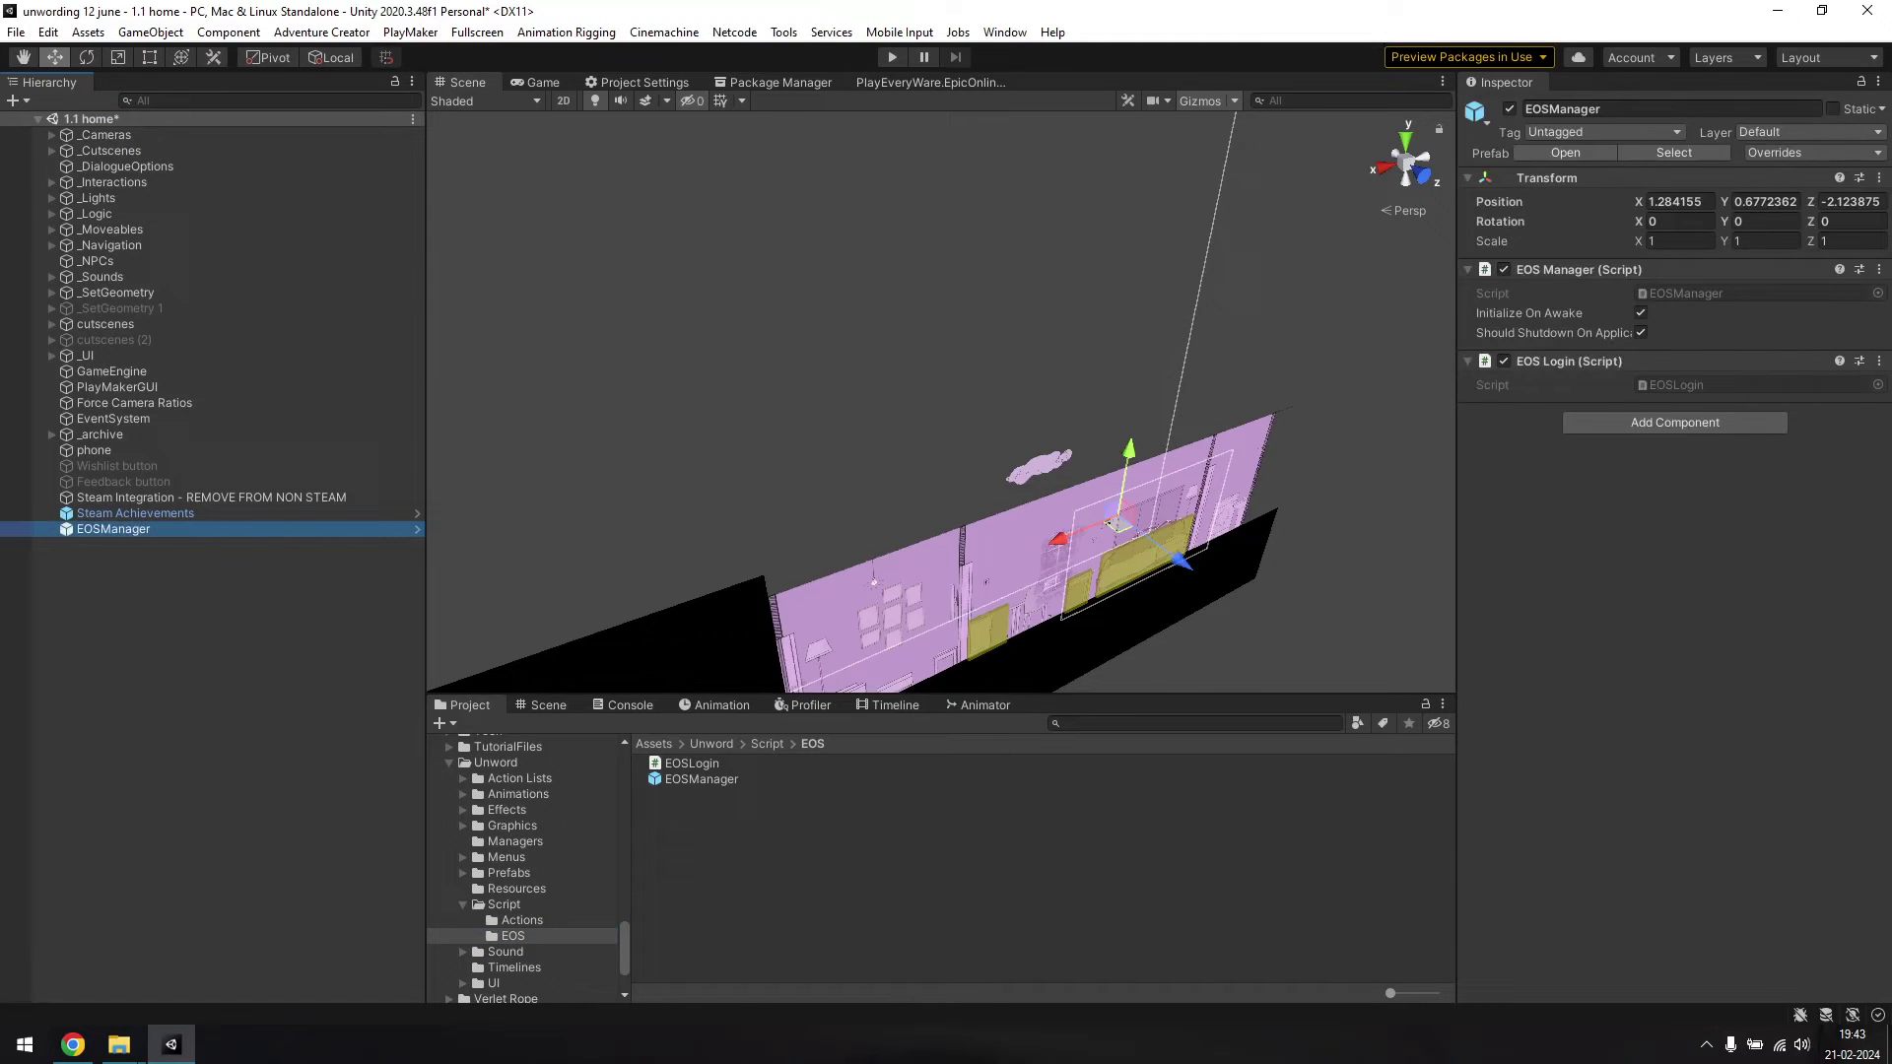
{"action": "left_click", "coordinate": [701, 778]}
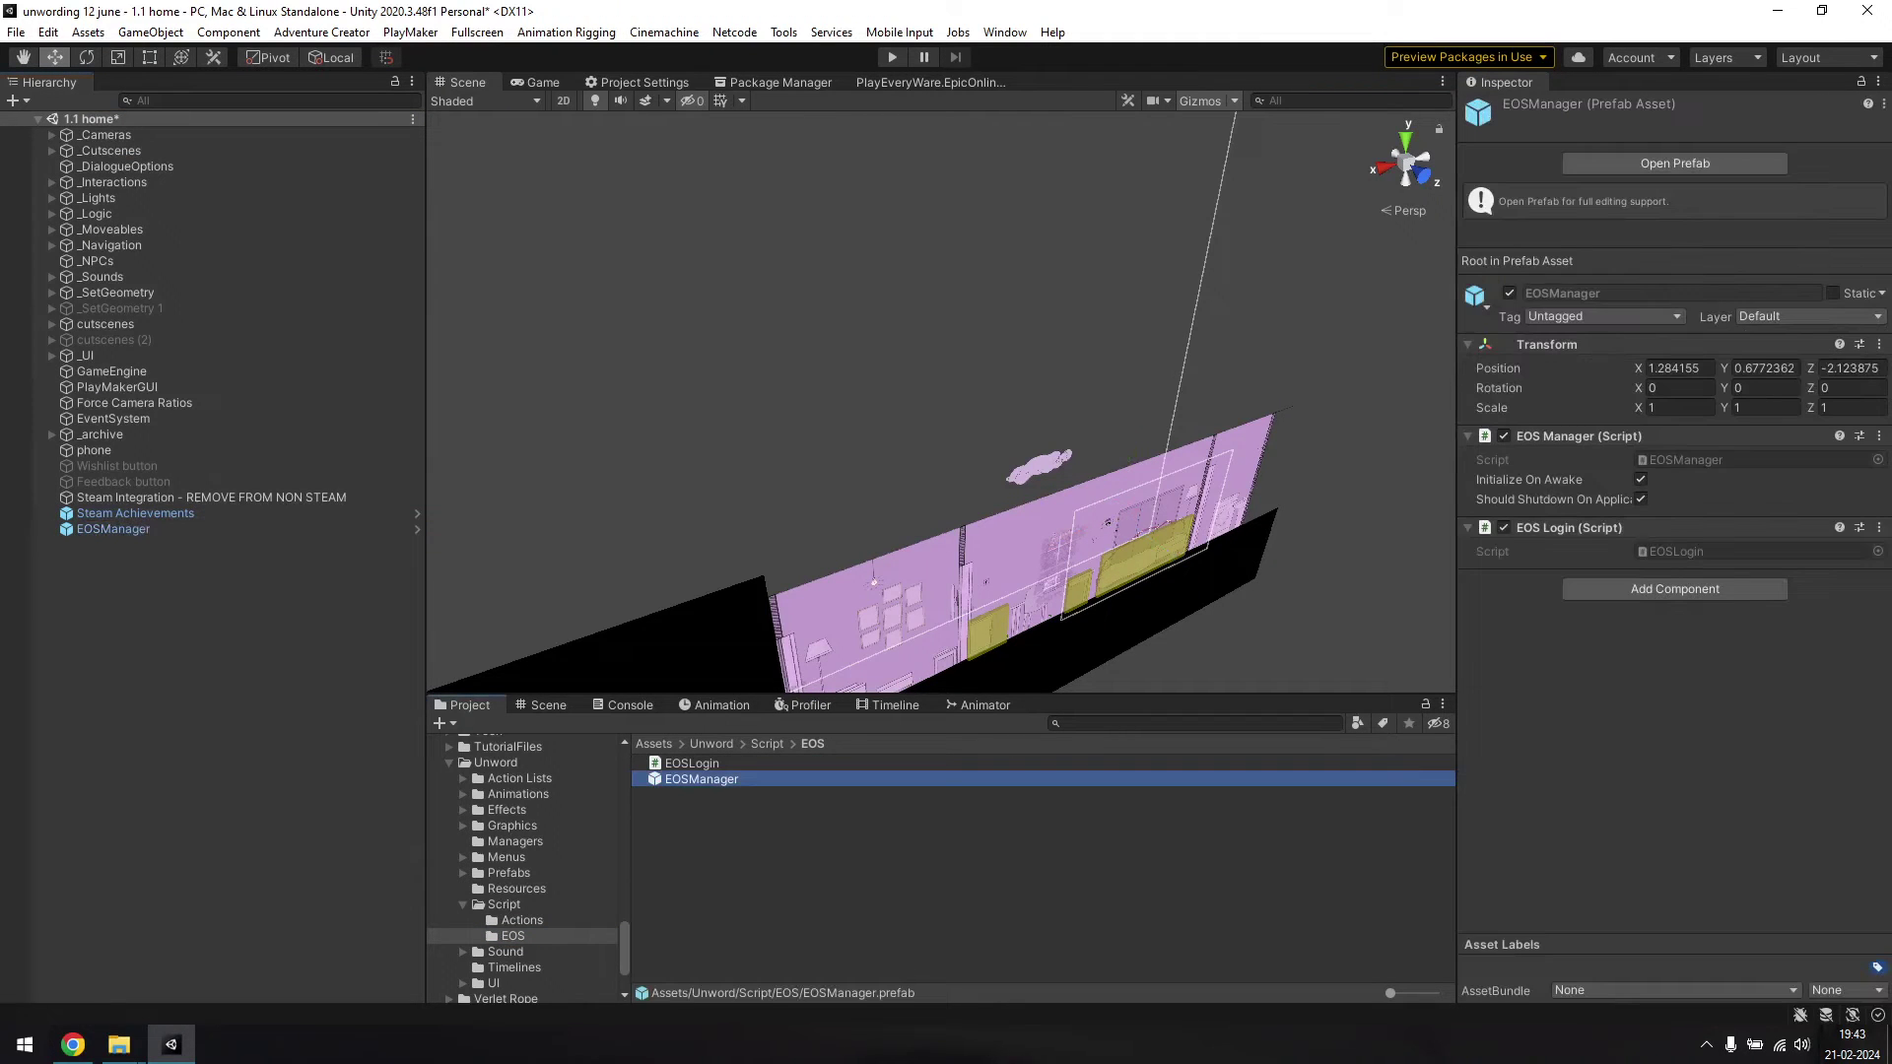
{"action": "left_click", "coordinate": [16, 32]}
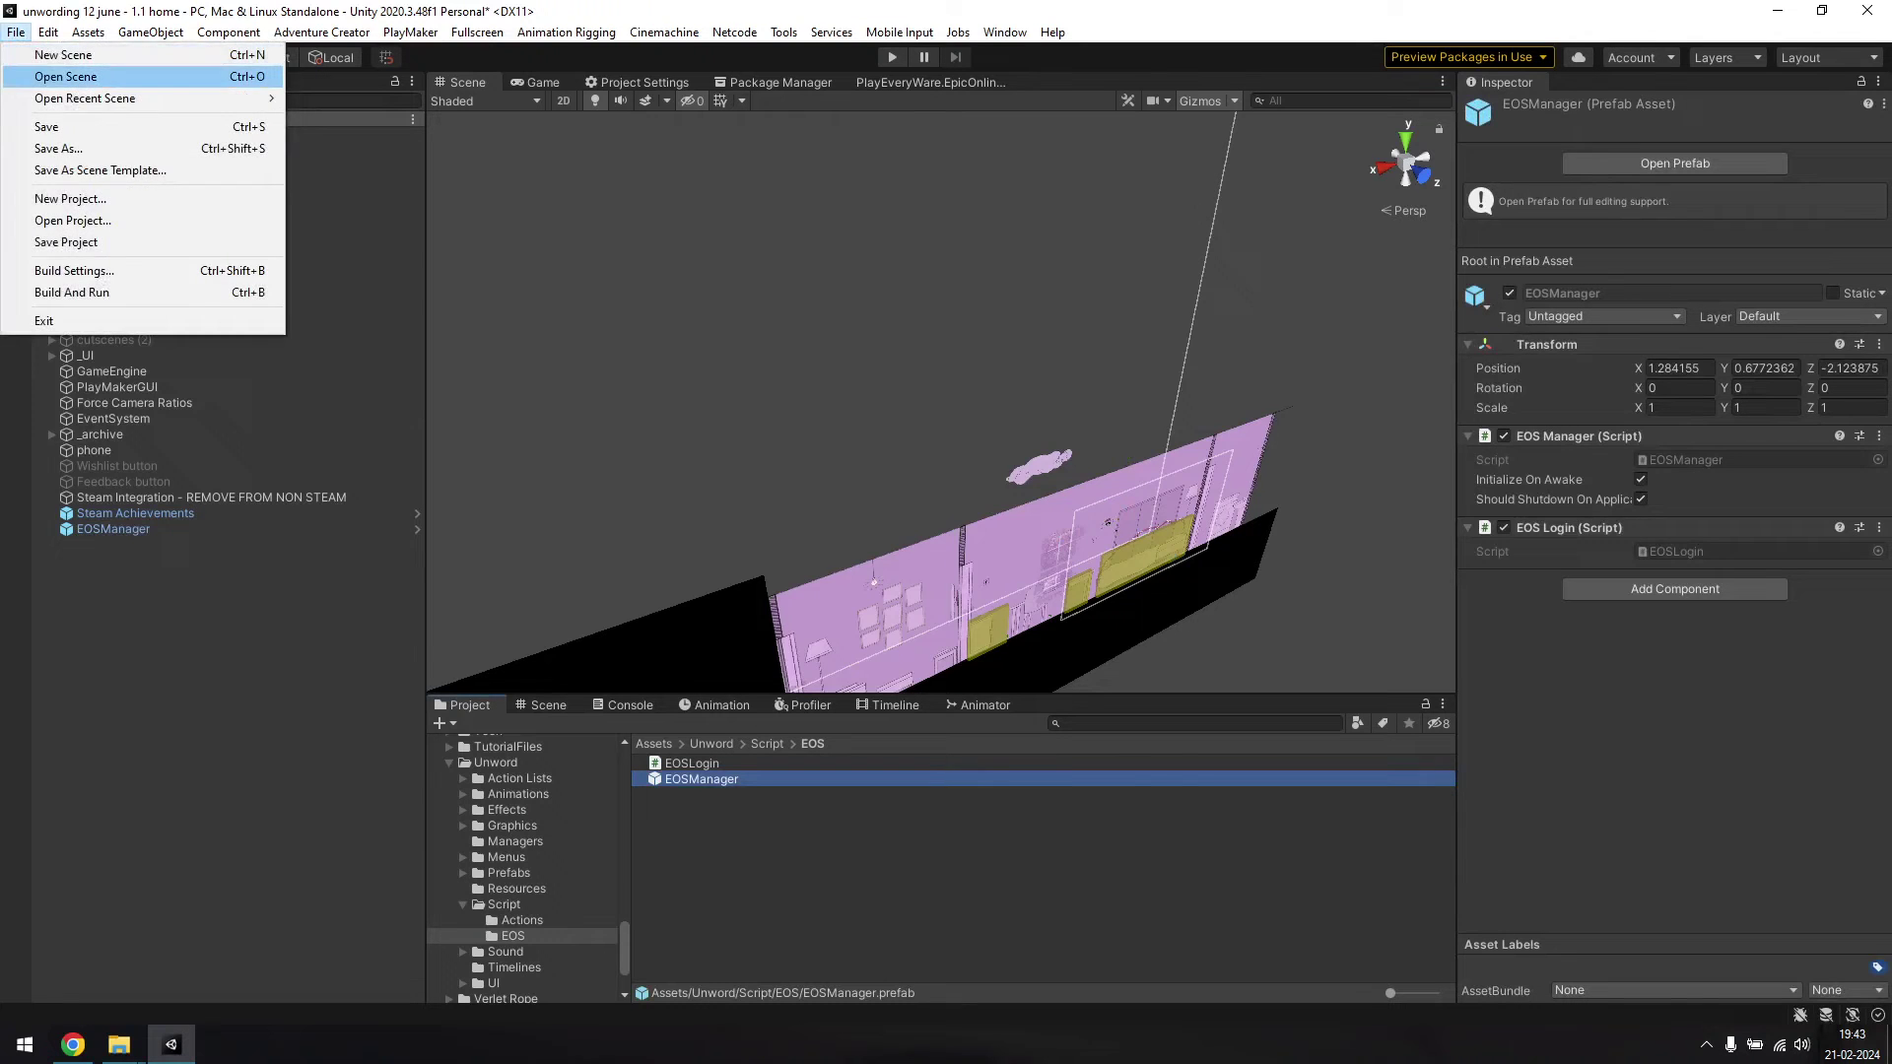
{"action": "left_click", "coordinate": [40, 77]}
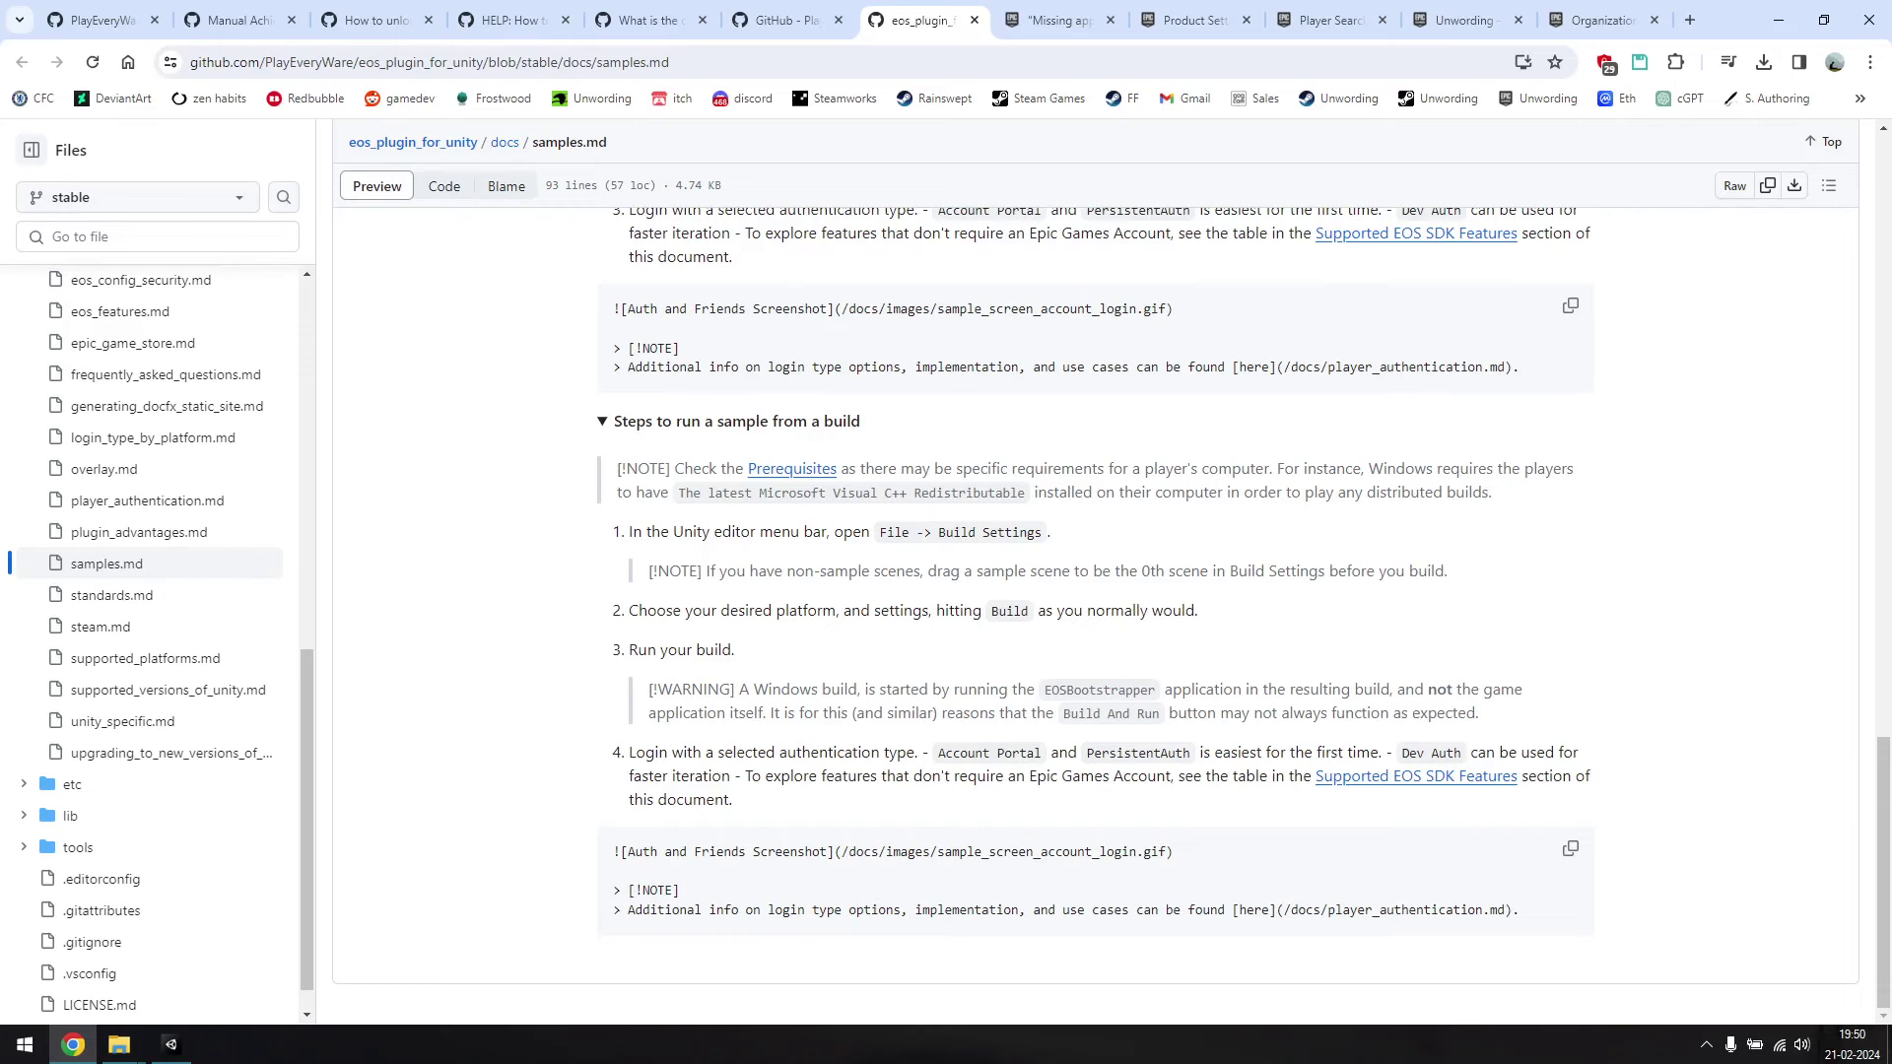
- In the browser's samples.md guide, review the sample import instructions and the steps to run a sample in the editor
{"action": "scroll", "coordinate": [1094, 611], "scroll_direction": "up", "scroll_amount": 4}
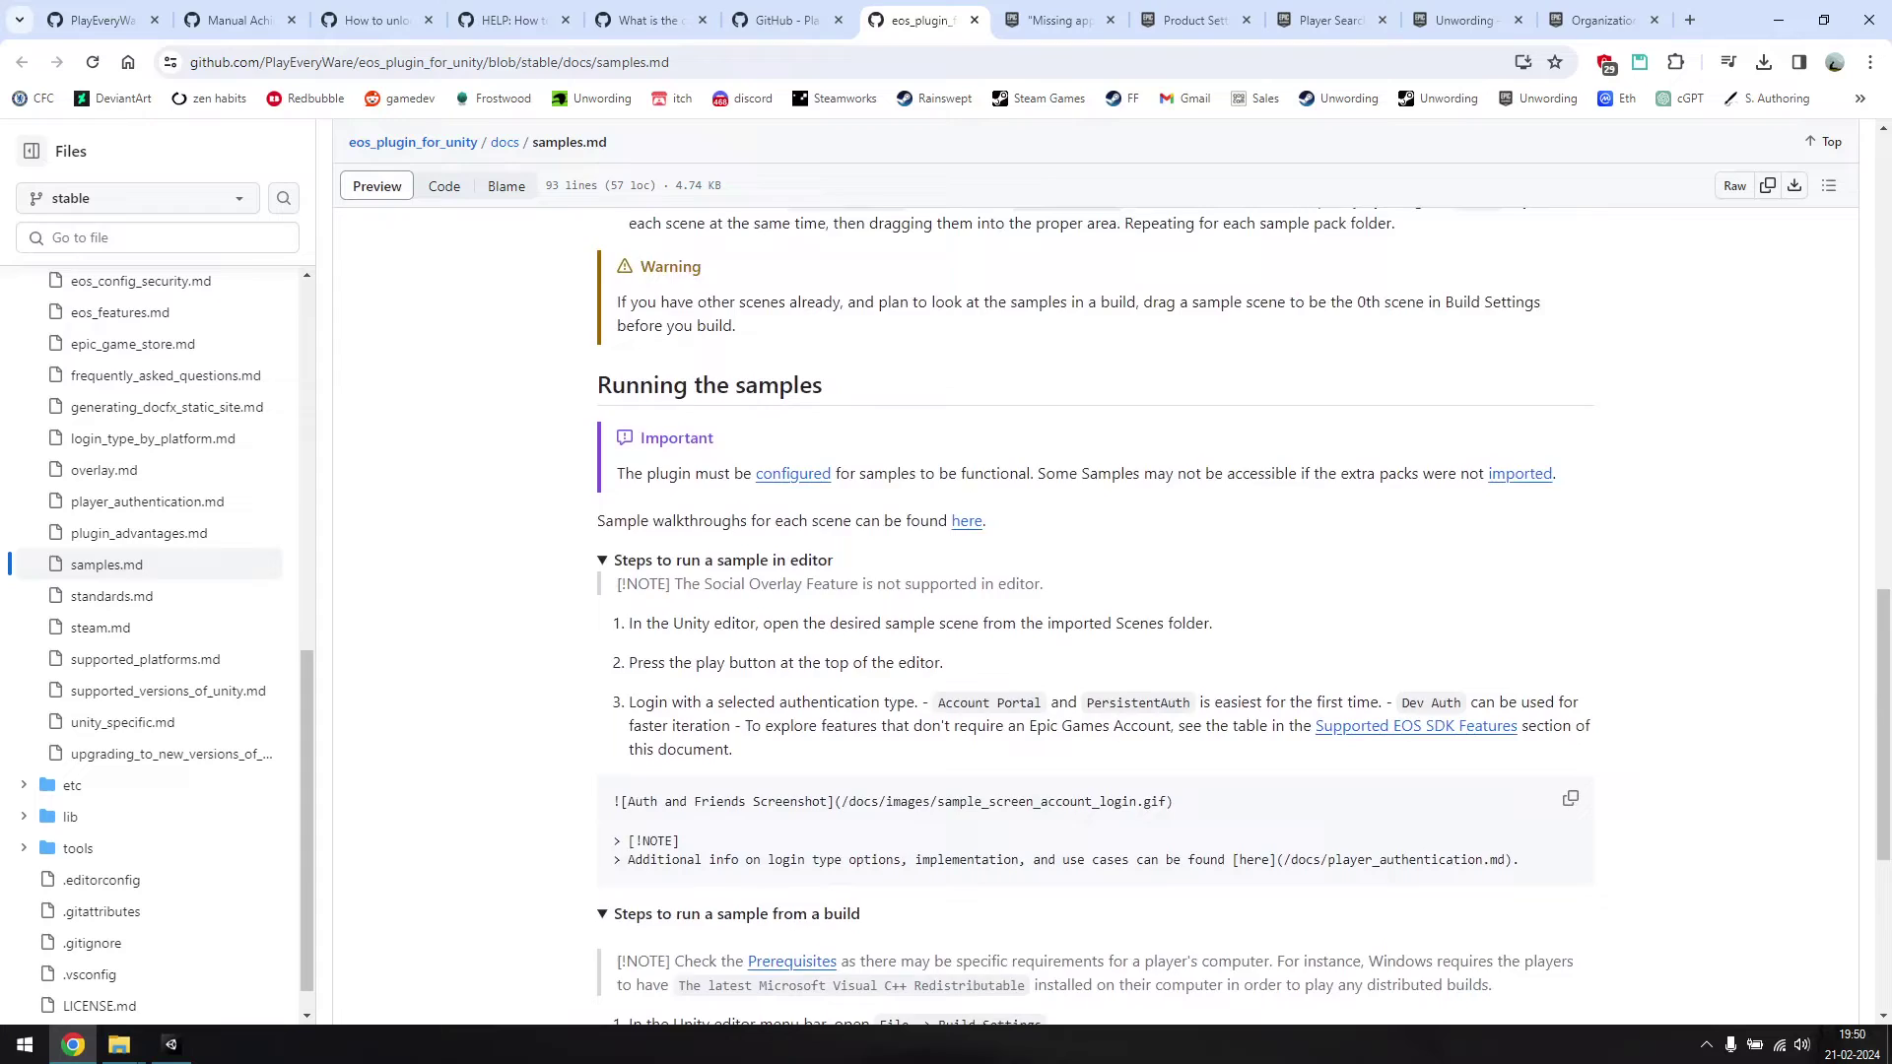
{"action": "scroll", "coordinate": [1094, 611], "scroll_direction": "up", "scroll_amount": 8}
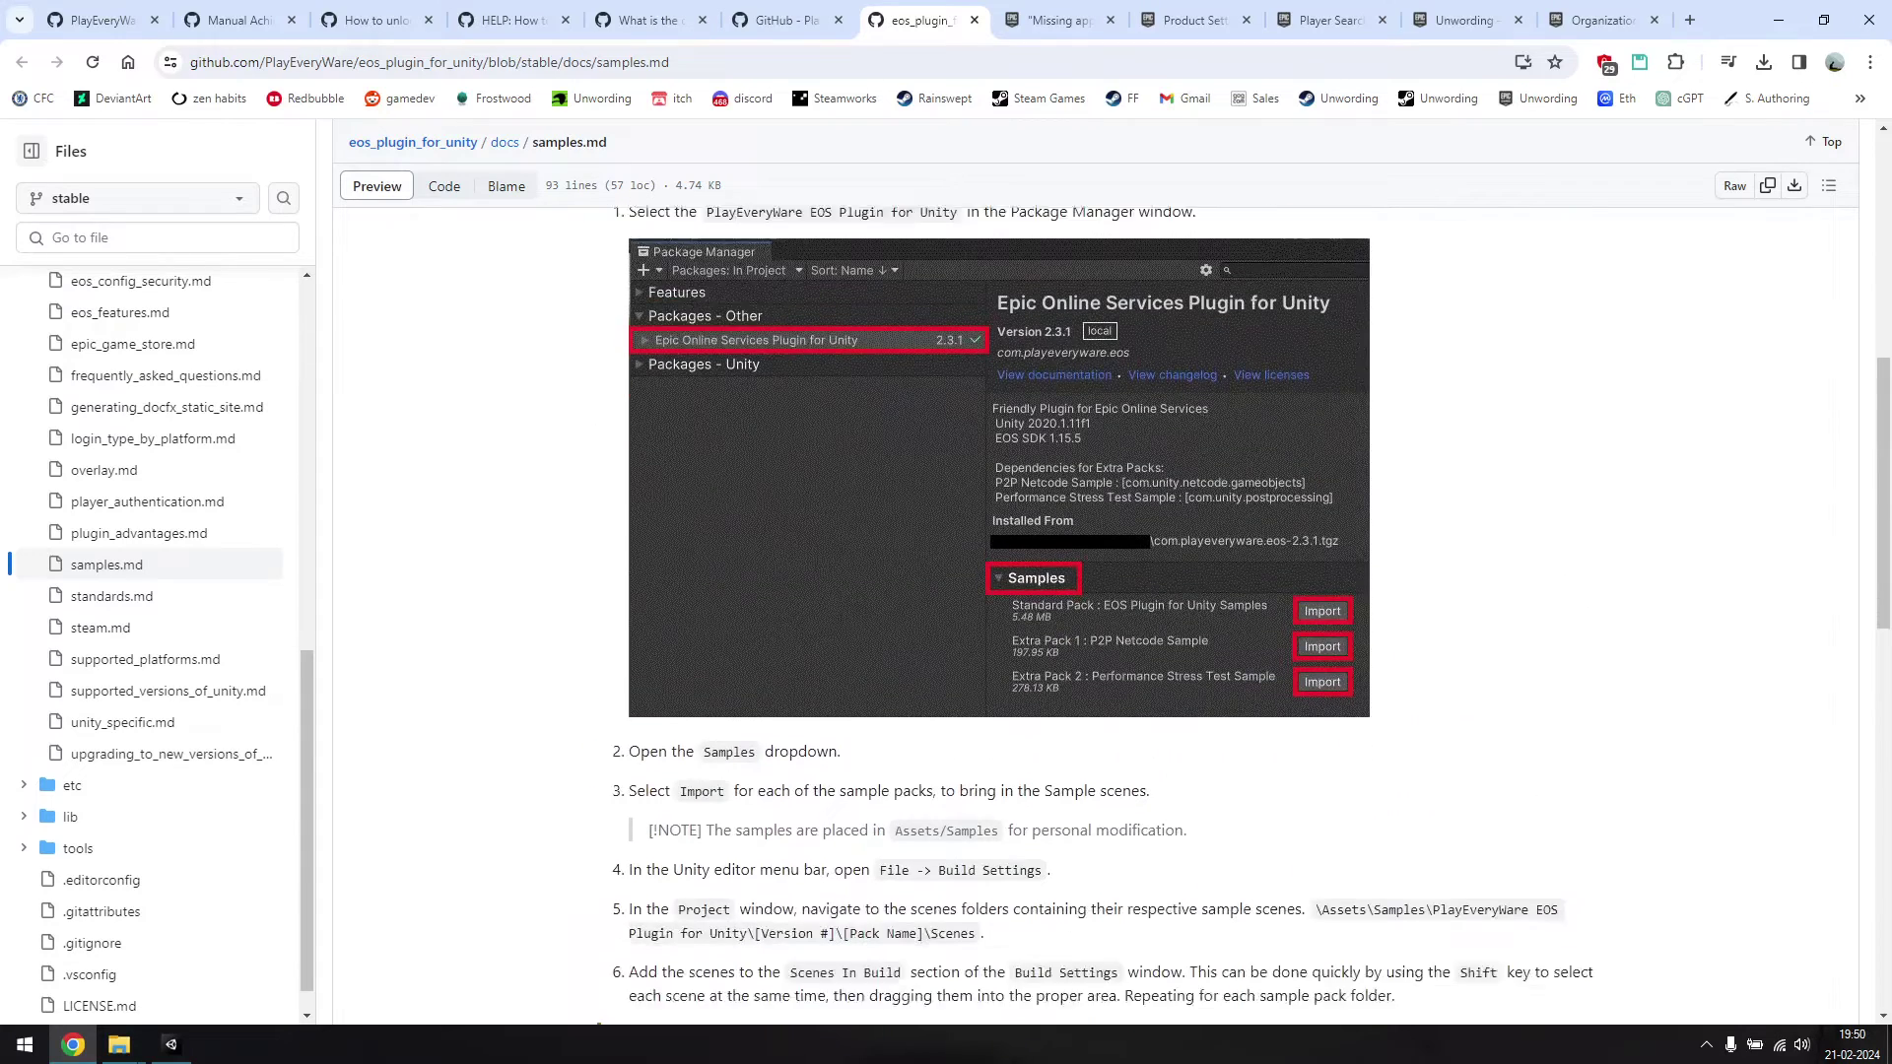
{"action": "scroll", "coordinate": [1094, 611], "scroll_direction": "down", "scroll_amount": 7}
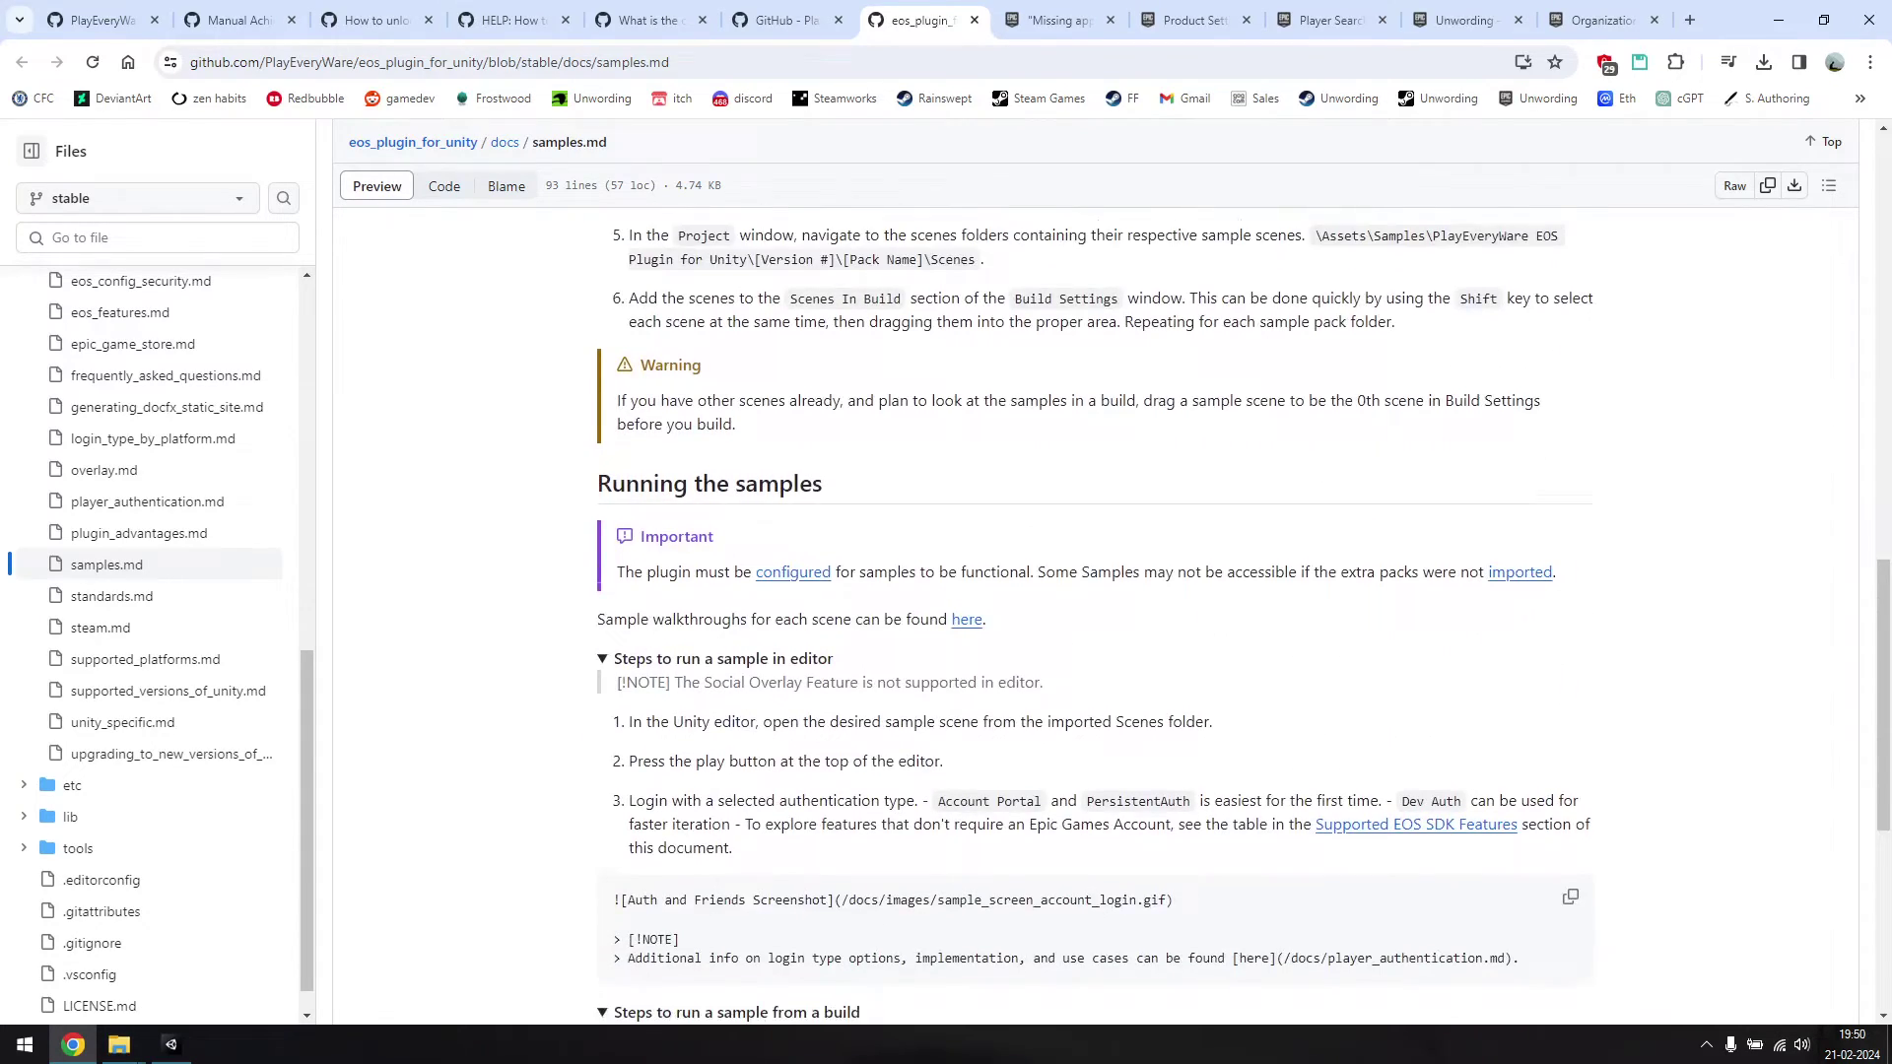
{"action": "scroll", "coordinate": [650, 374], "scroll_direction": "down", "scroll_amount": 2}
{"action": "left_click_drag", "start_coordinate": [653, 374], "coordinate": [985, 422]}
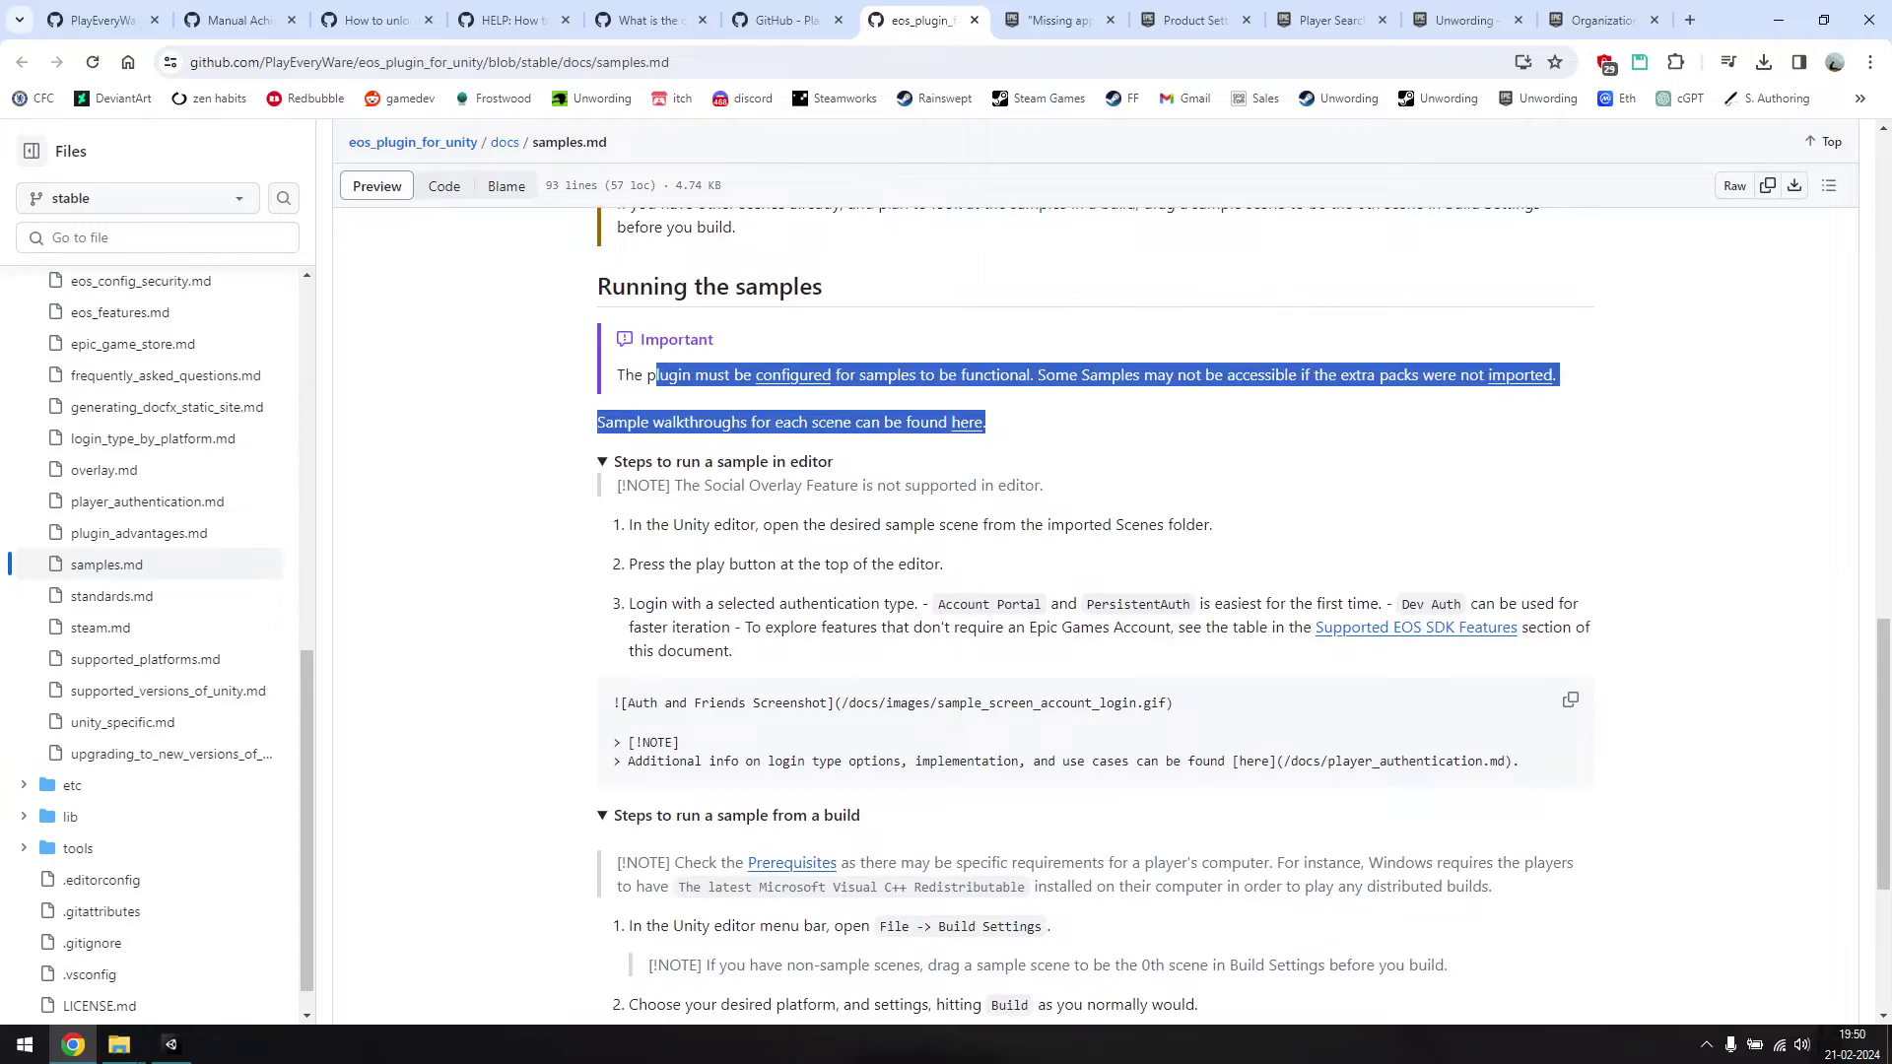
{"action": "left_click", "coordinate": [1090, 374]}
{"action": "scroll", "coordinate": [1094, 611], "scroll_direction": "down", "scroll_amount": 1}
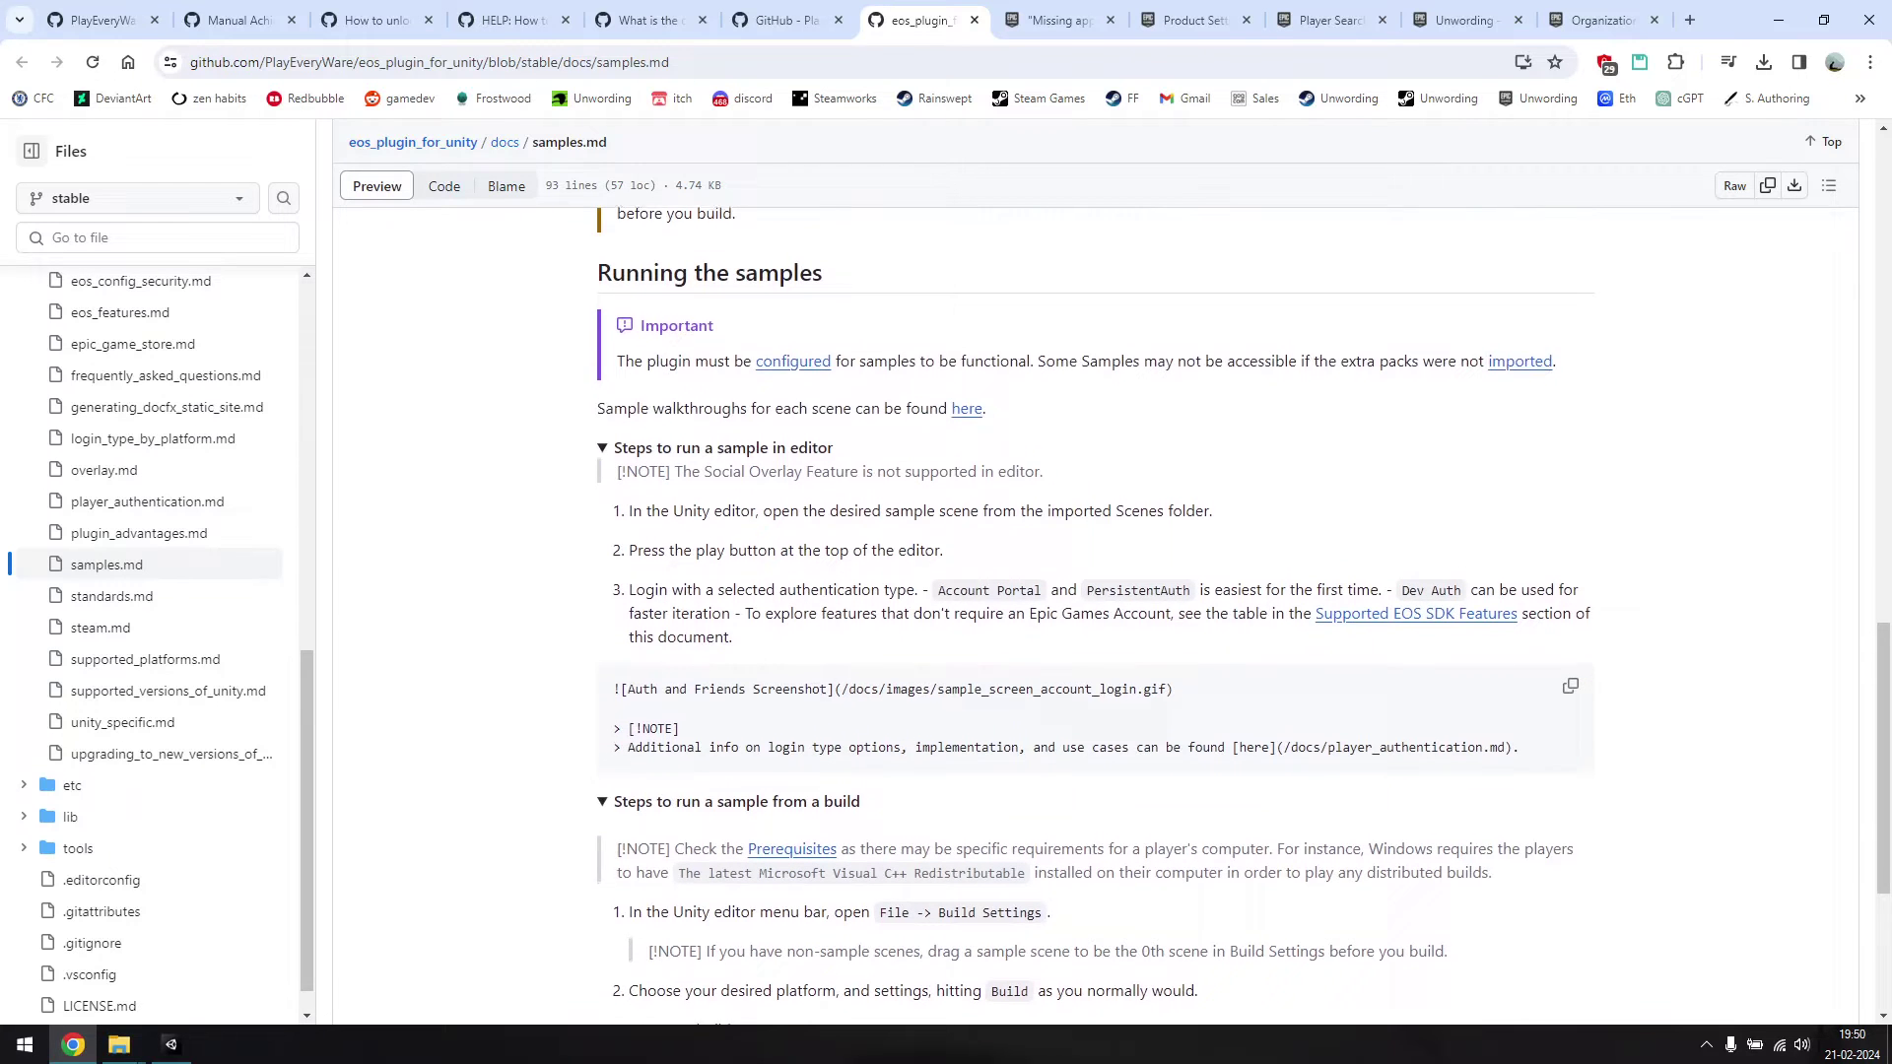
{"action": "scroll", "coordinate": [1094, 611], "scroll_direction": "down", "scroll_amount": 1}
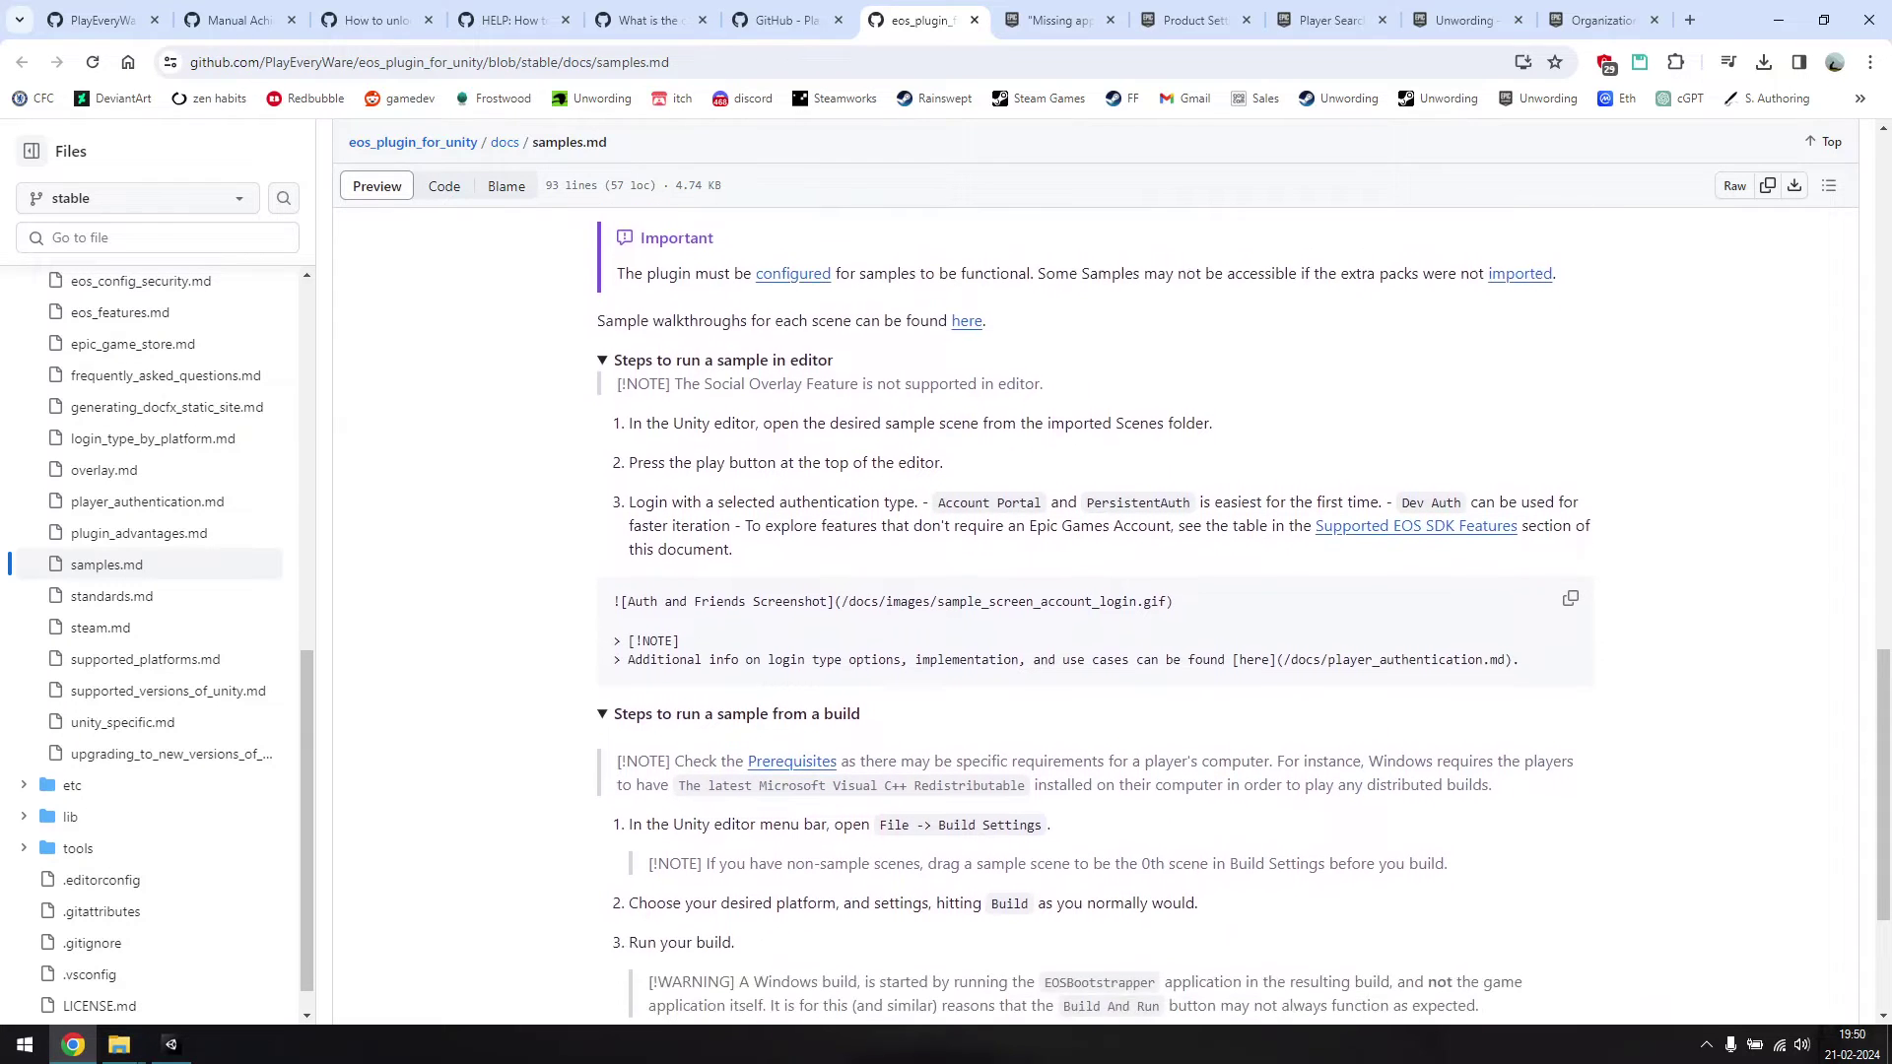
{"action": "left_click_drag", "start_coordinate": [629, 408], "coordinate": [1092, 488]}
{"action": "left_click", "coordinate": [1092, 488]}
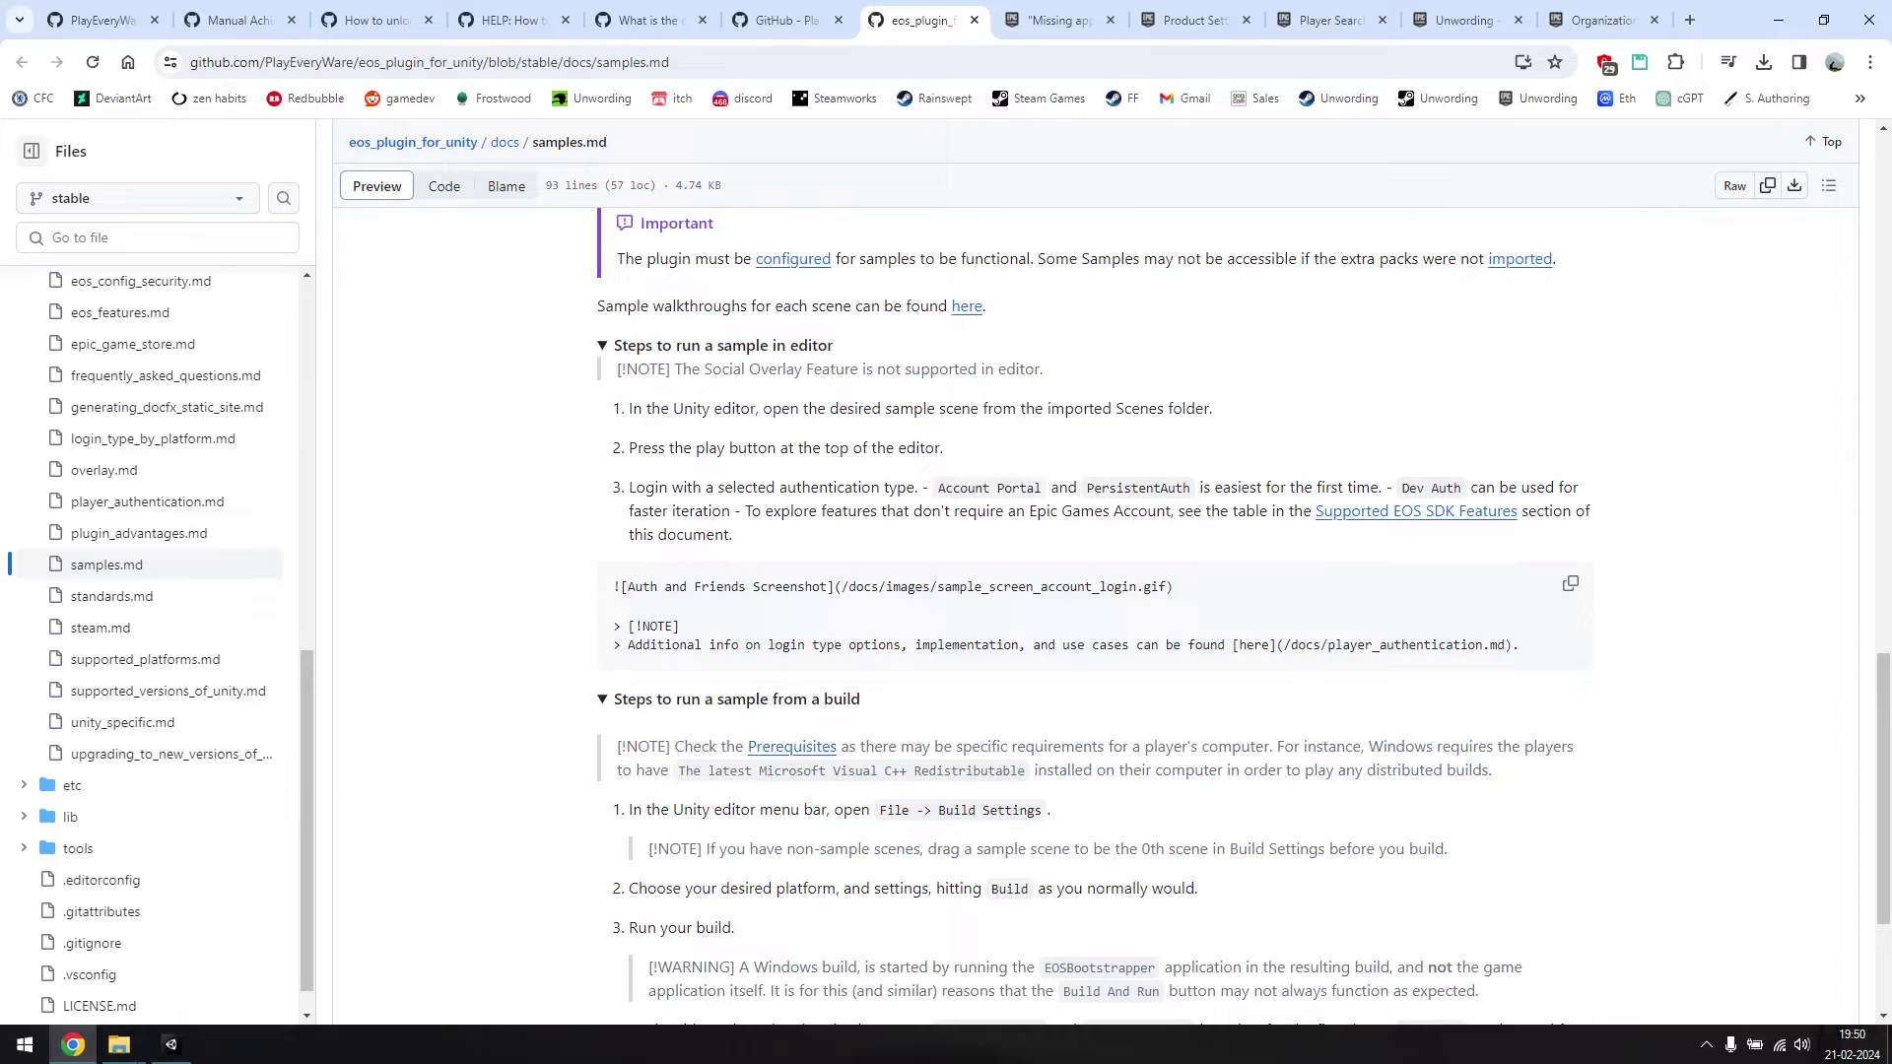
- Switch to Unity, open the AuthAndFriends sample scene and frame its whole demo canvas in the 2D scene view
{"action": "key", "text": "alt+Tab"}
{"action": "double_click", "coordinate": [709, 778]}
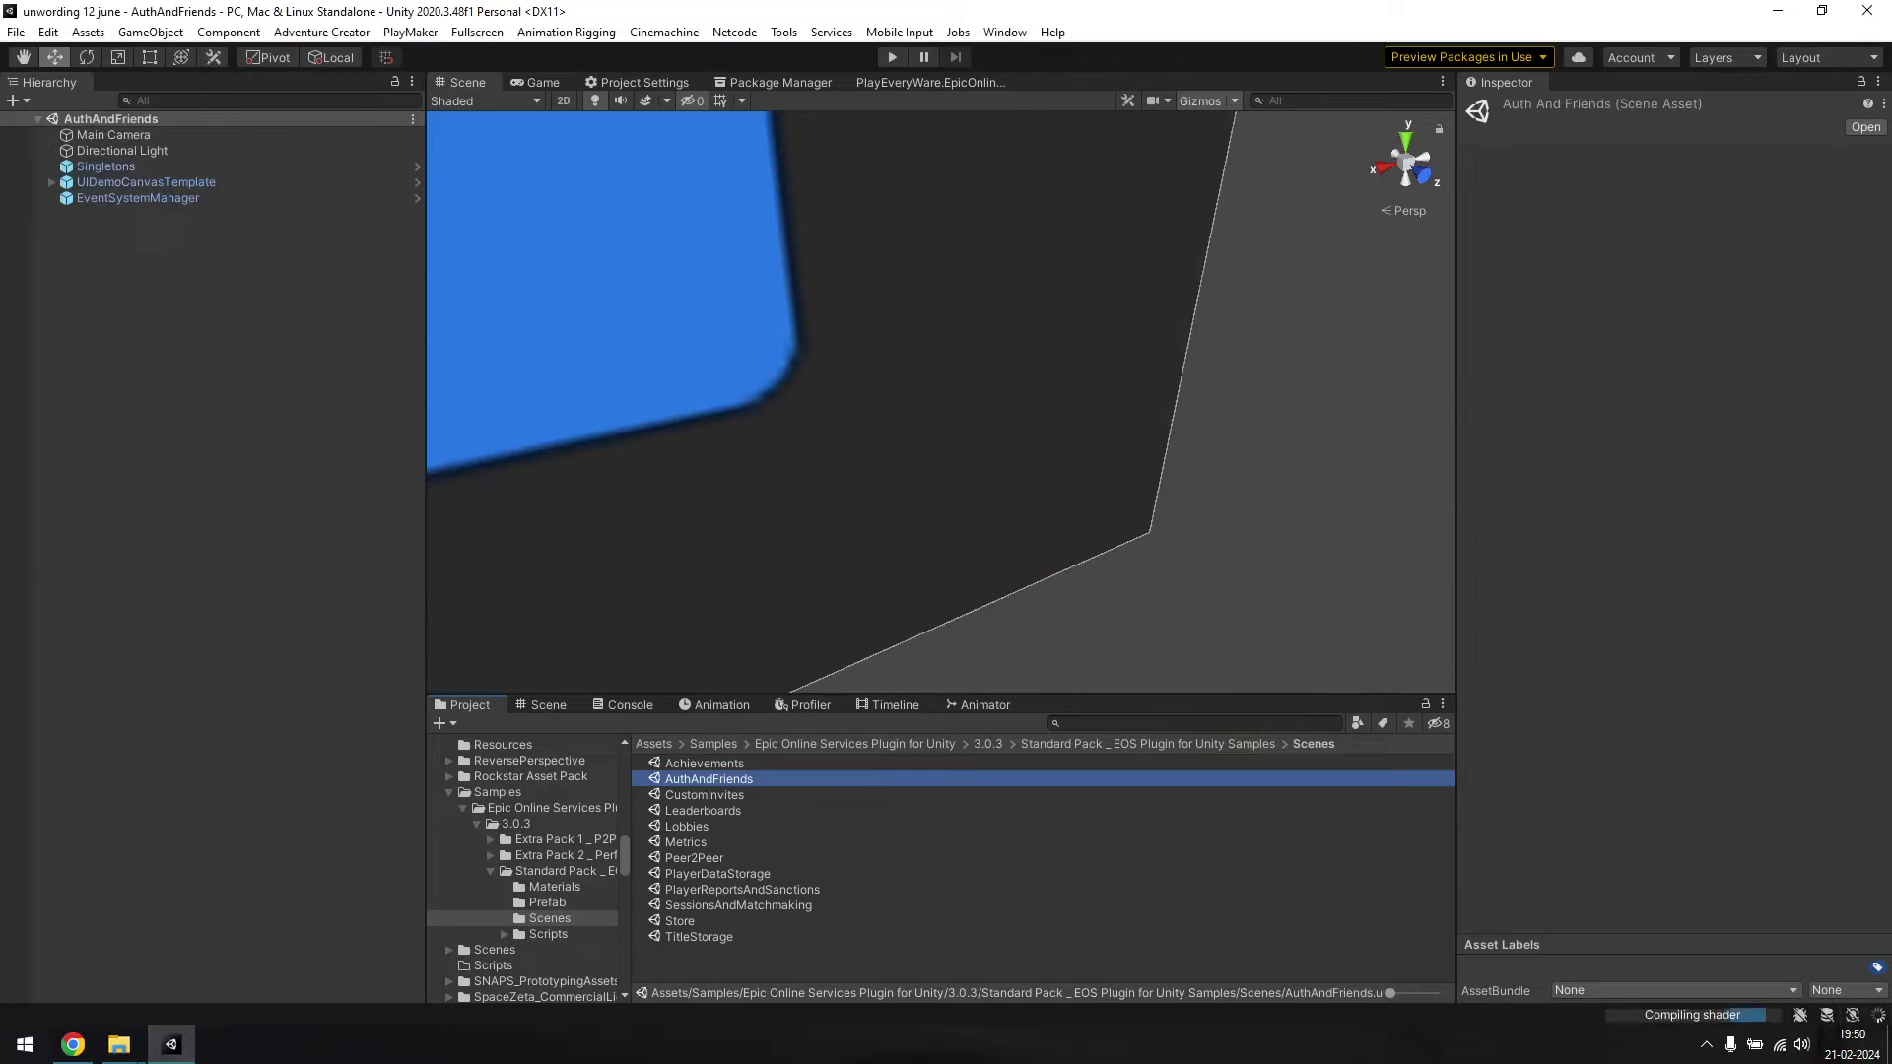
{"action": "right_click_drag", "start_coordinate": [941, 402], "coordinate": [976, 360]}
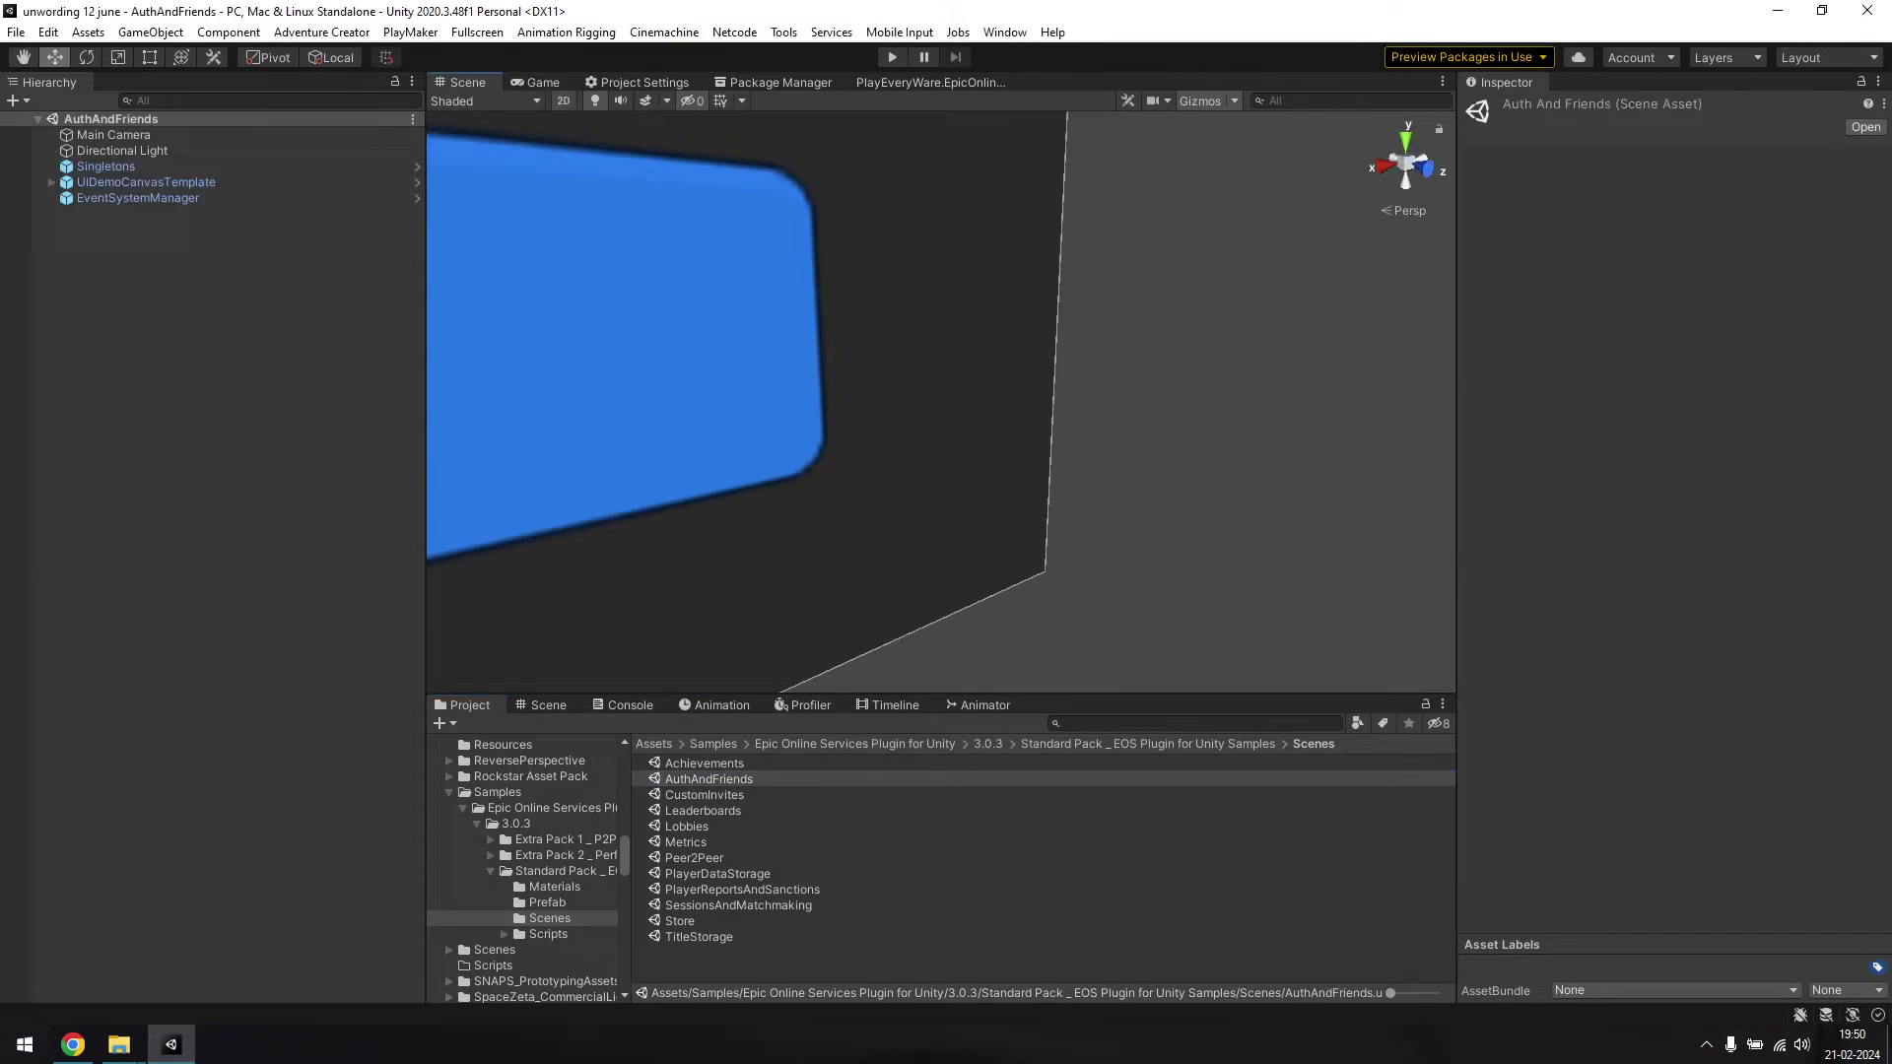
{"action": "left_click", "coordinate": [563, 100]}
{"action": "scroll", "coordinate": [1023, 463], "scroll_direction": "down", "scroll_amount": 20}
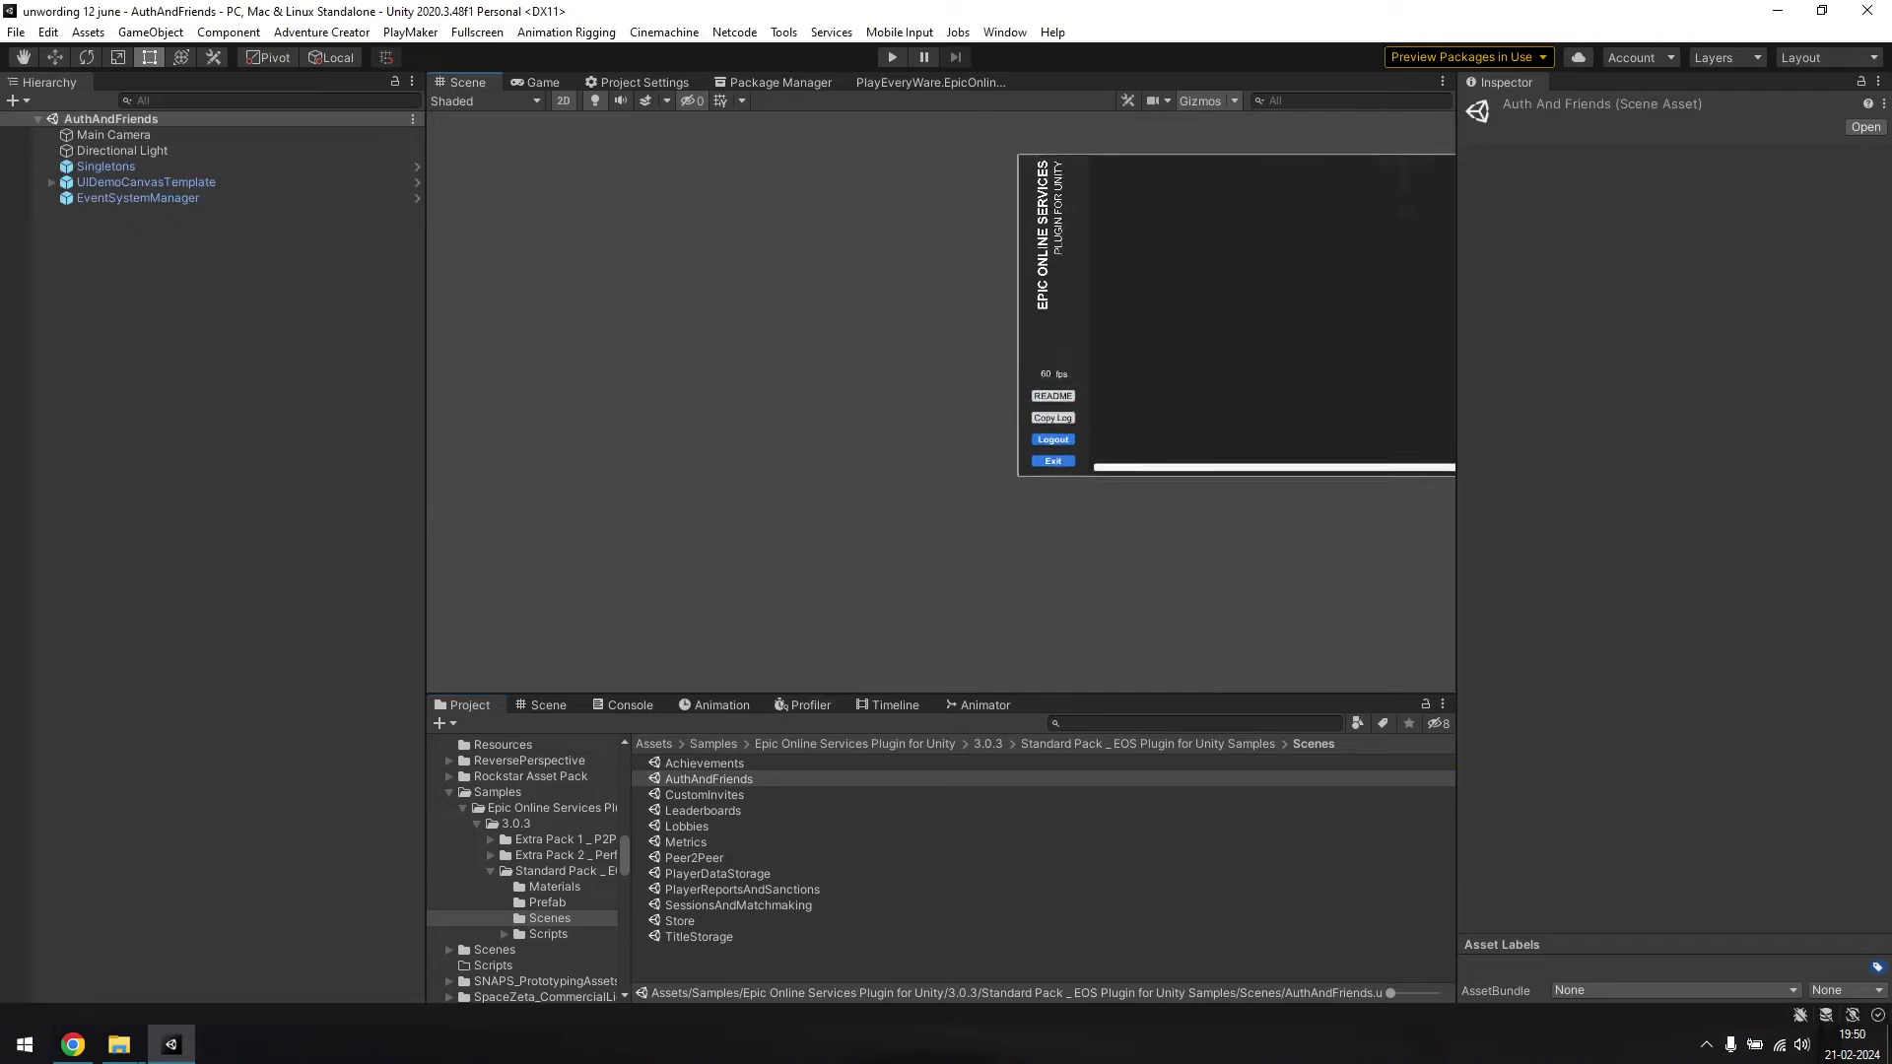
{"action": "middle_click_drag", "start_coordinate": [1023, 463], "coordinate": [634, 566]}
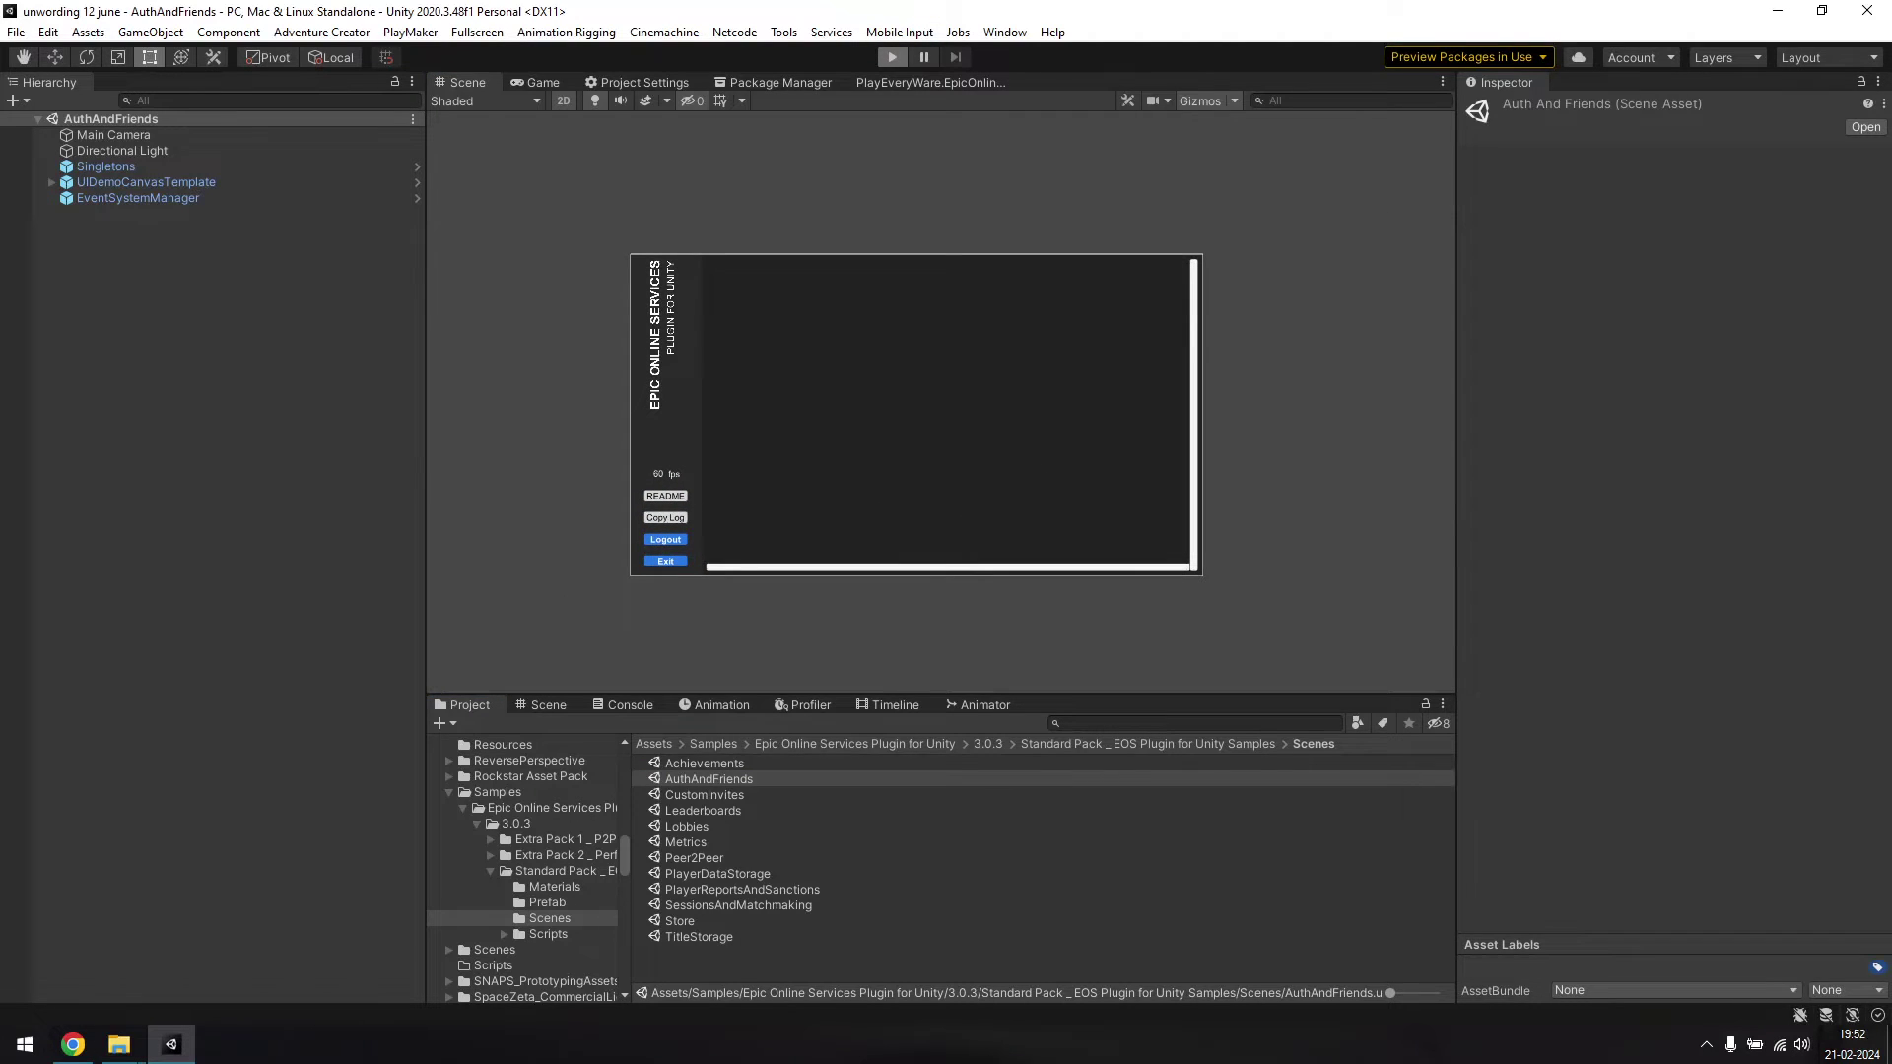
- Run the AuthAndFriends scene, try to log in with Account Portal and close the browser page it opens
{"action": "left_click", "coordinate": [891, 56]}
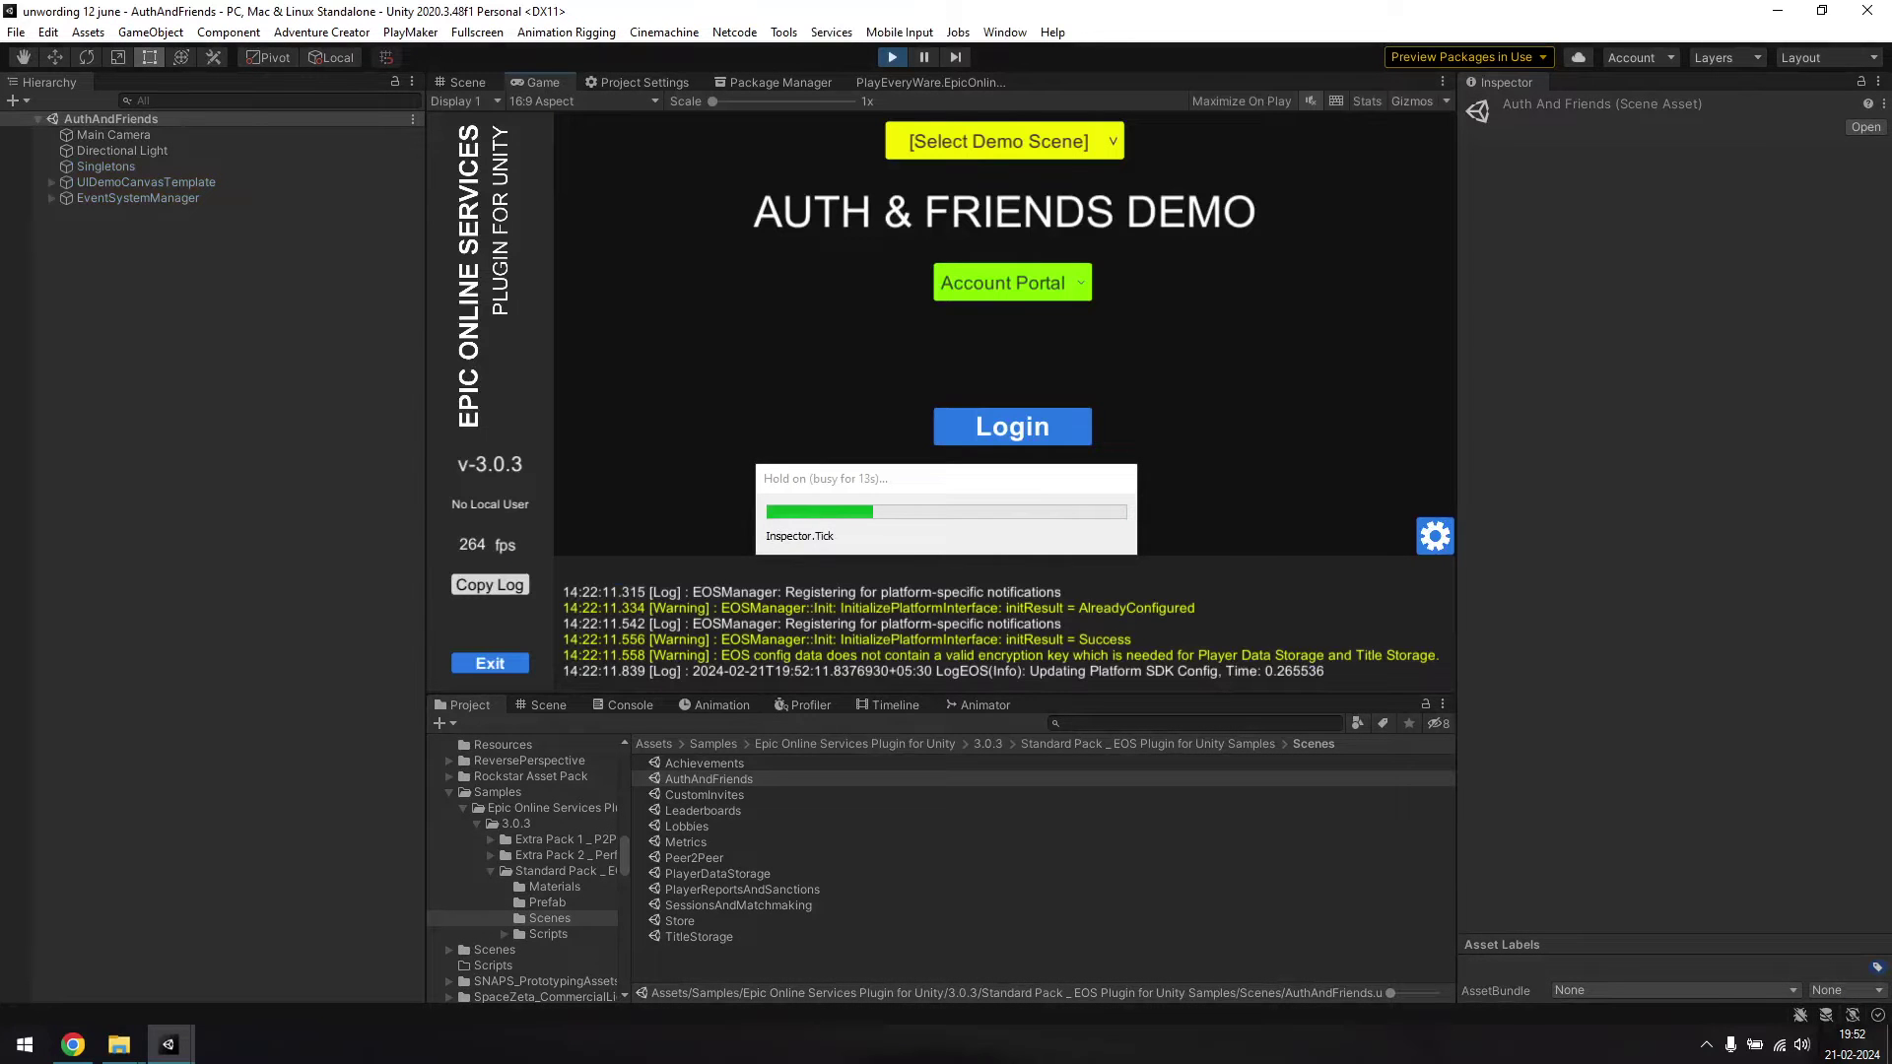
{"action": "left_click", "coordinate": [1011, 426]}
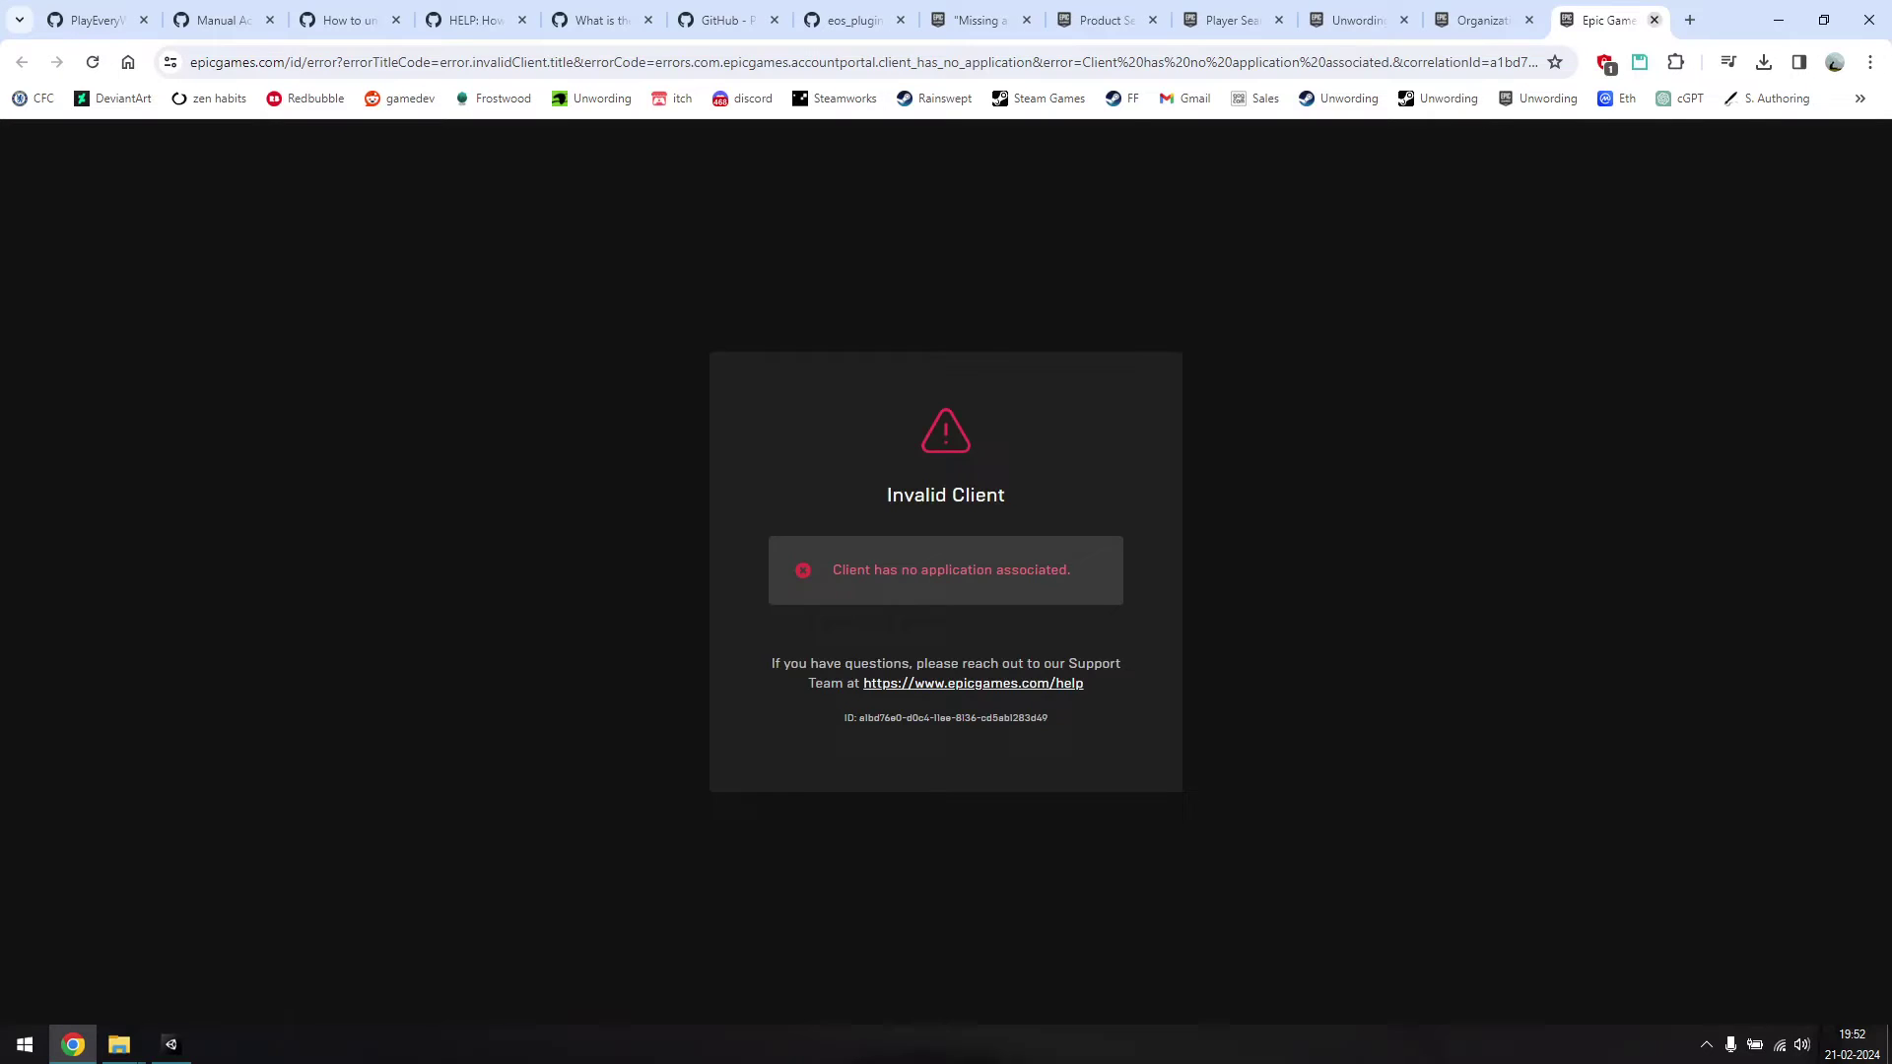
{"action": "left_click", "coordinate": [1654, 20]}
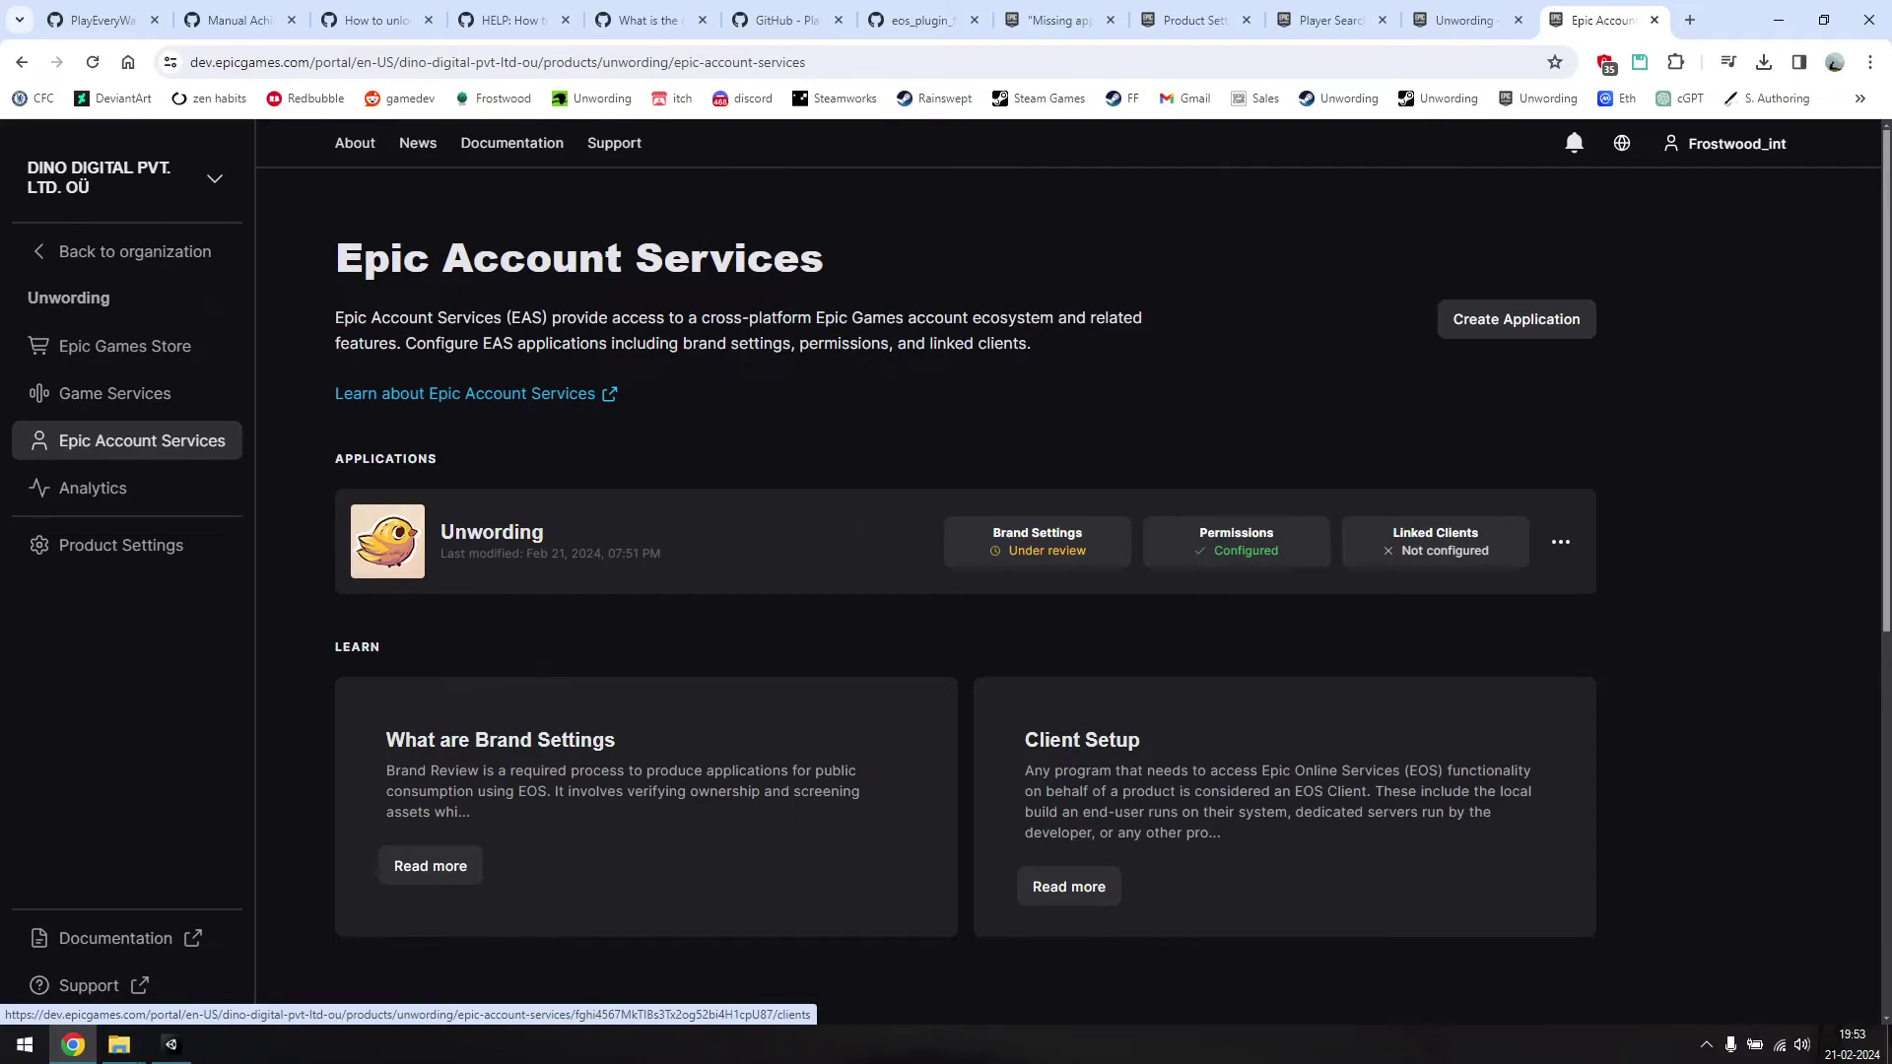
- In the Epic developer portal's Epic Account Services, link the Unwording client to the Unwording application and save
{"action": "left_click", "coordinate": [1435, 542]}
{"action": "left_click", "coordinate": [1595, 628]}
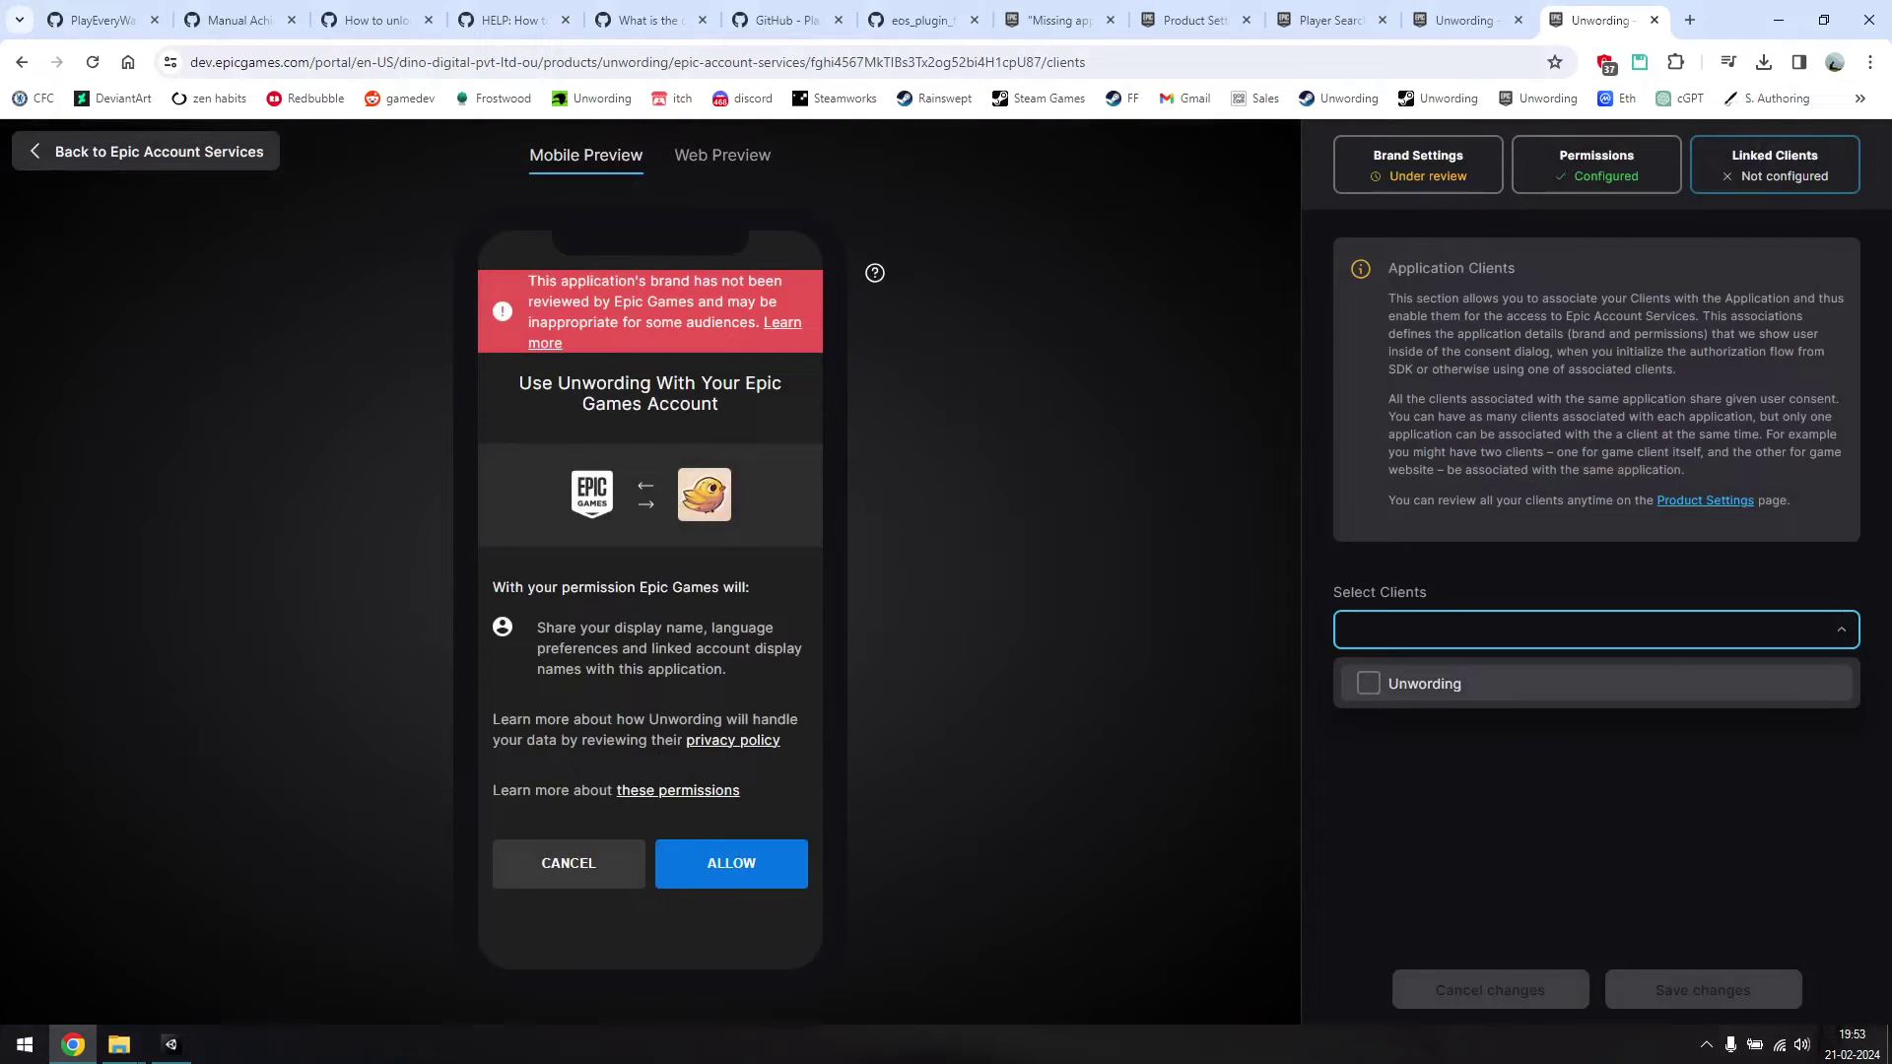
{"action": "left_click", "coordinate": [1423, 682]}
{"action": "key", "text": "Escape"}
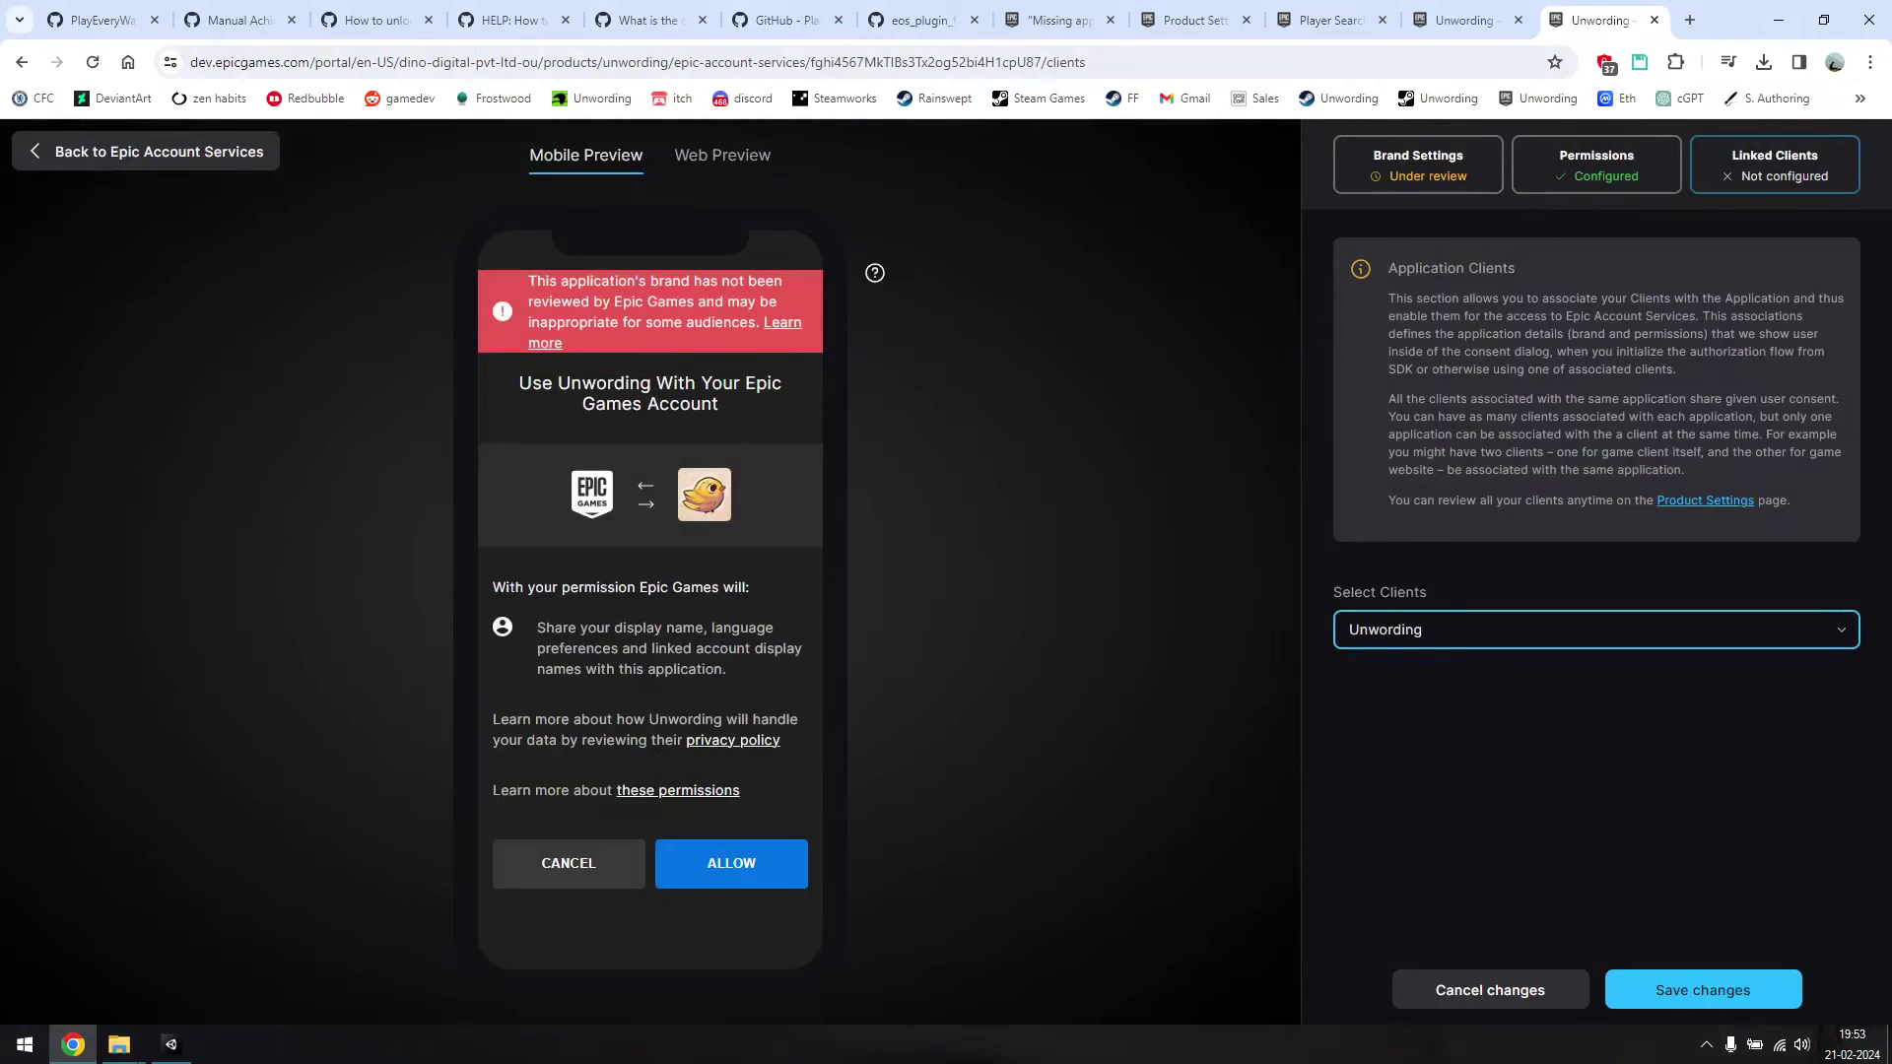
{"action": "left_click", "coordinate": [1701, 989]}
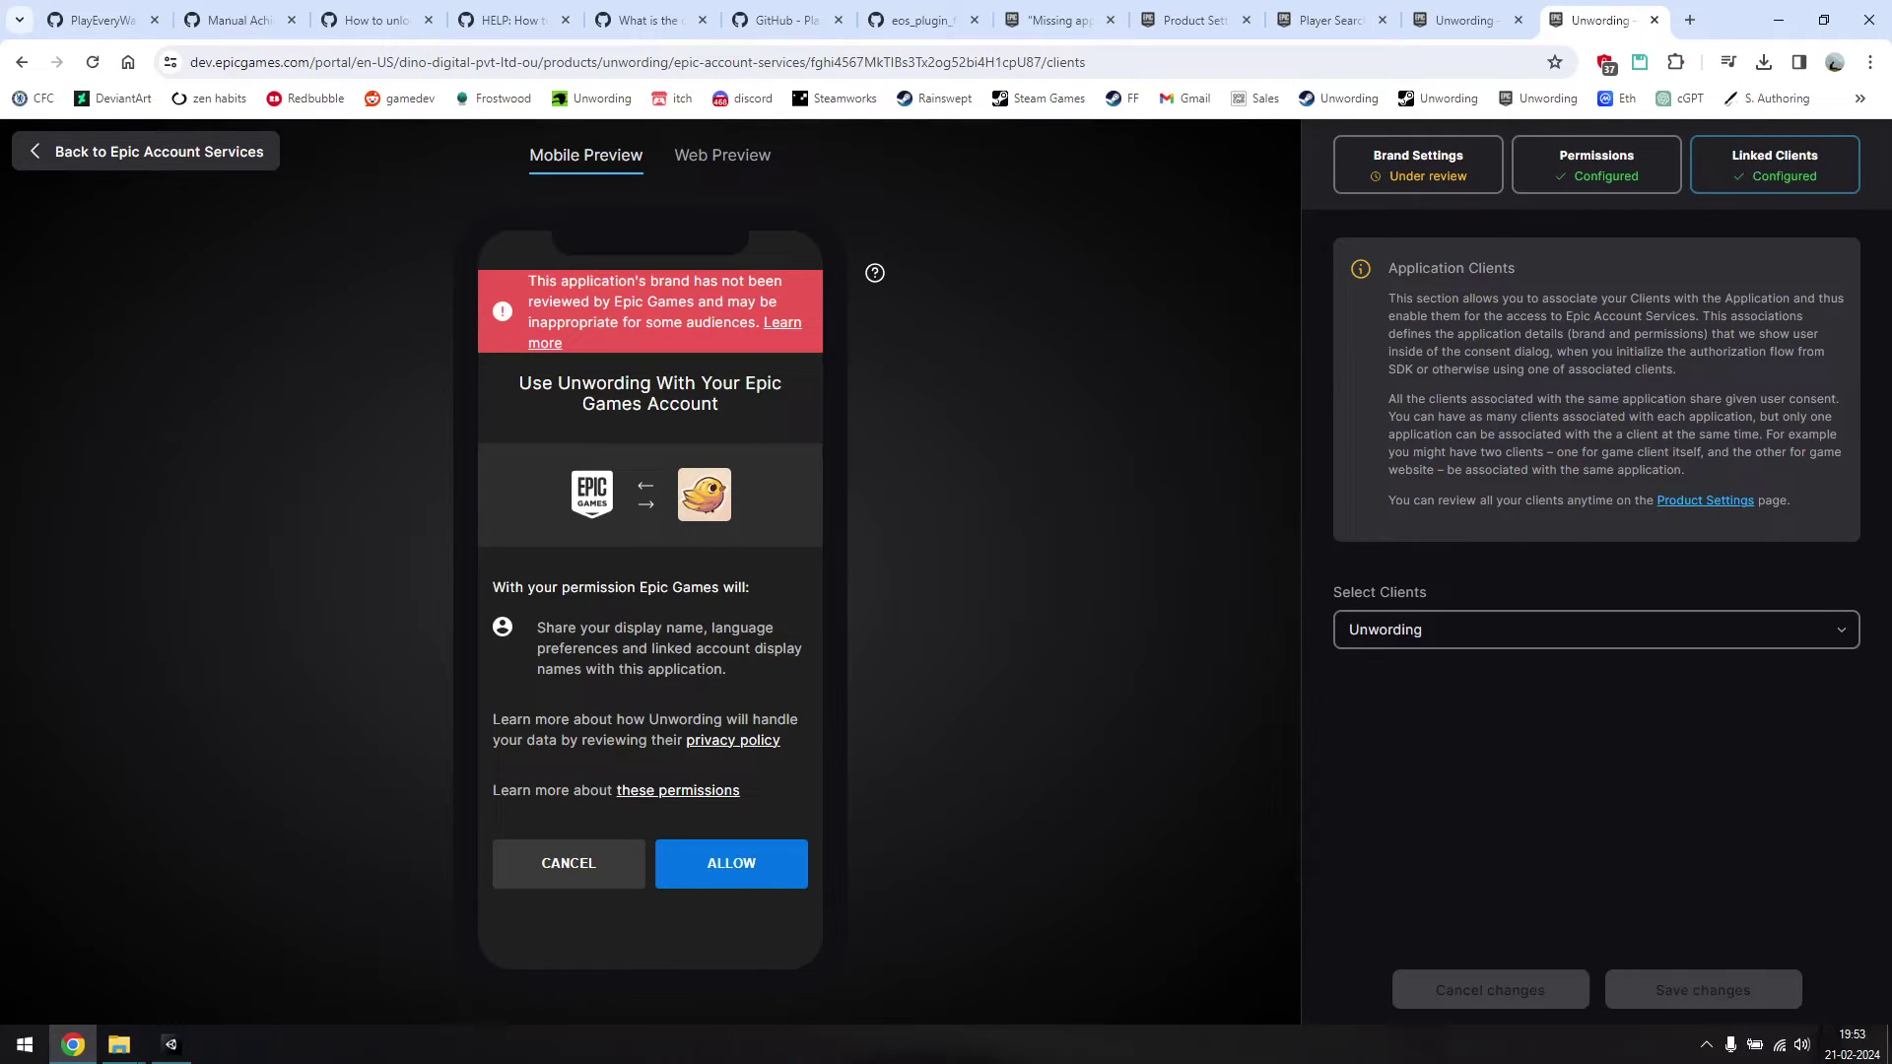
- Enable the Online Presence, Friends and Country permissions for the Unwording application and save the changes
{"action": "left_click", "coordinate": [1596, 165]}
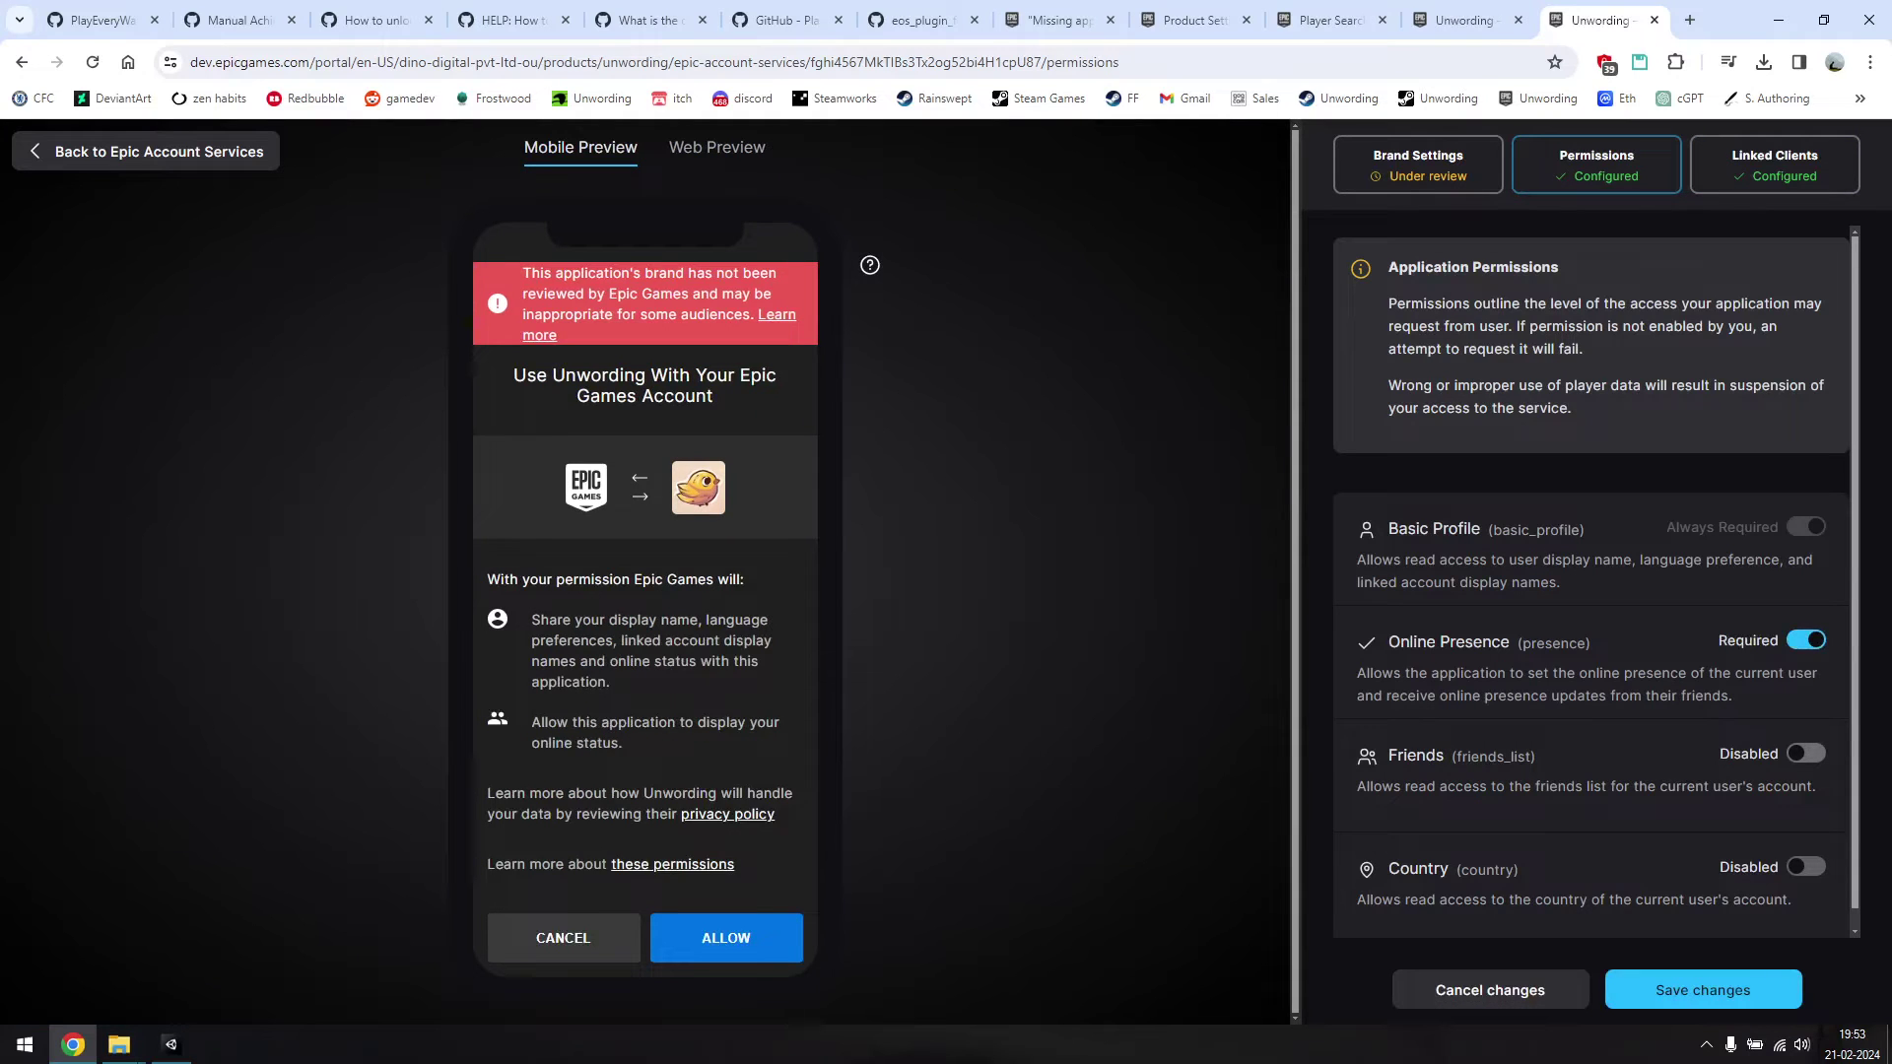
{"action": "left_click", "coordinate": [1806, 753]}
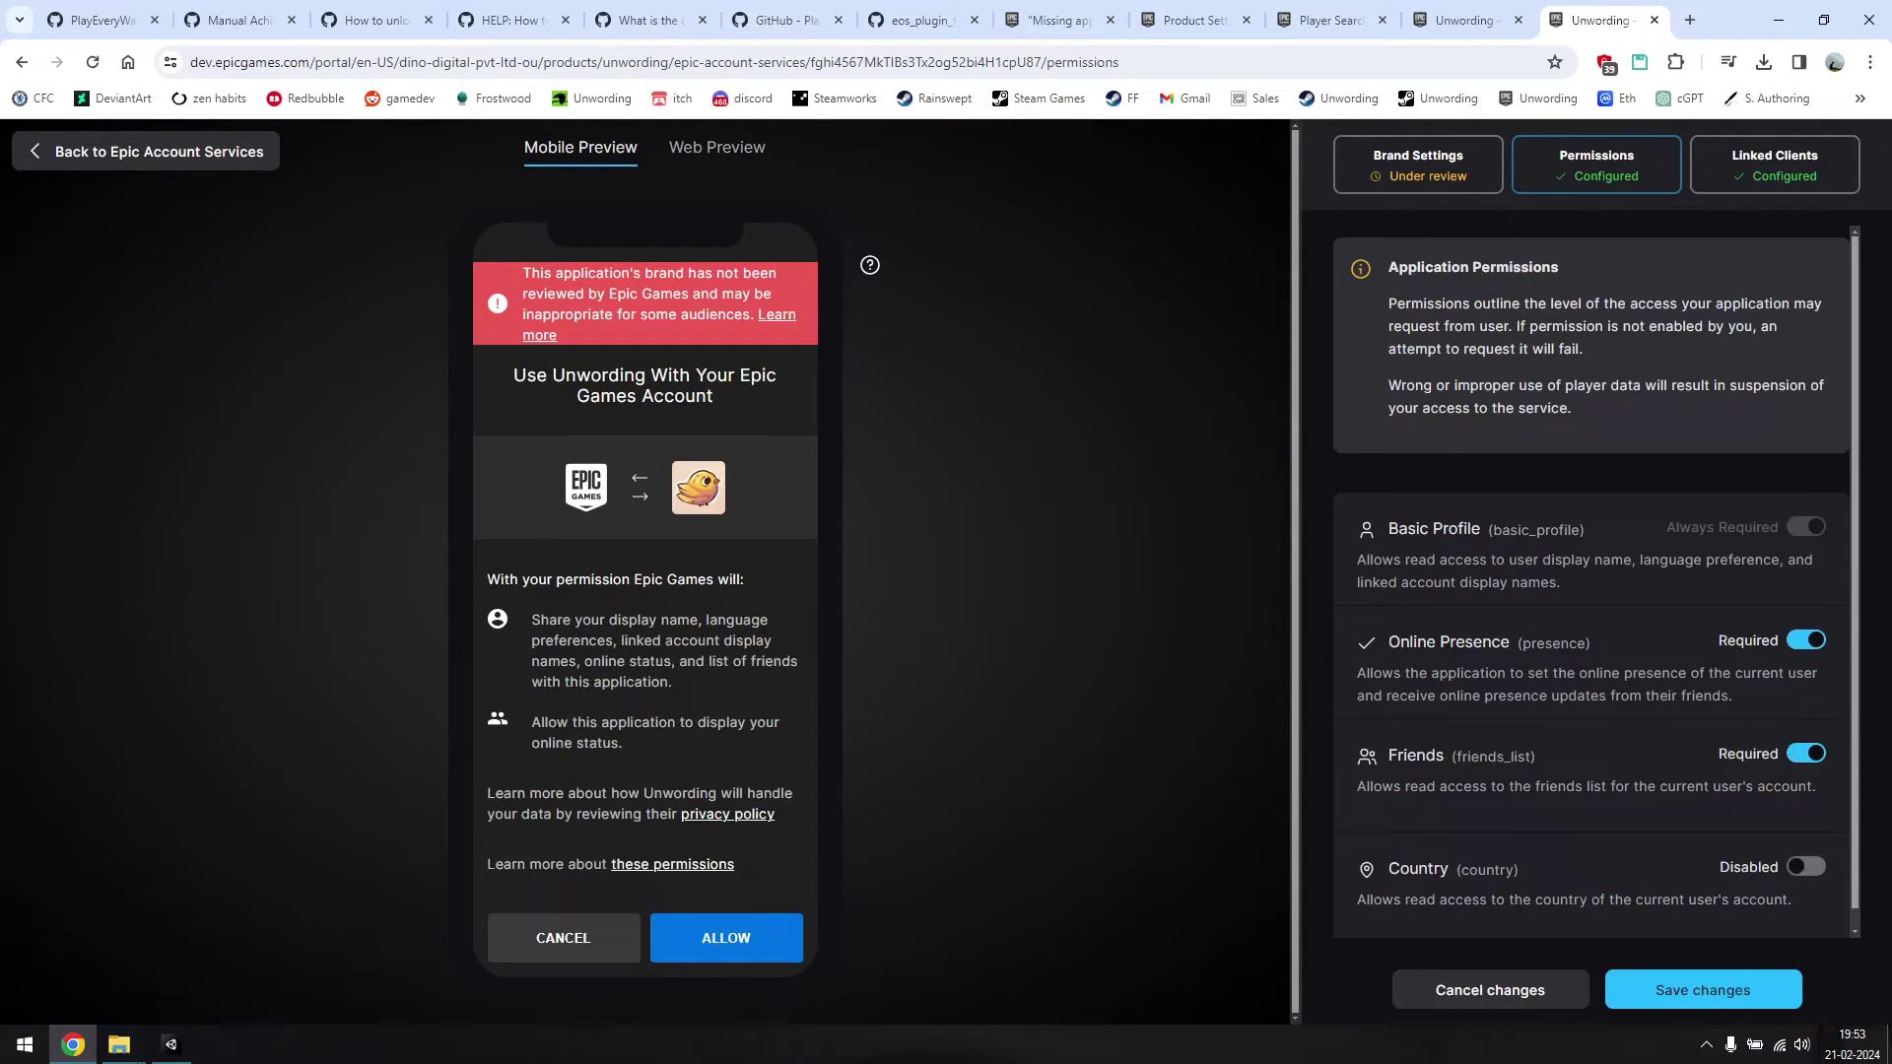
{"action": "left_click", "coordinate": [1806, 867]}
{"action": "left_click", "coordinate": [1702, 990]}
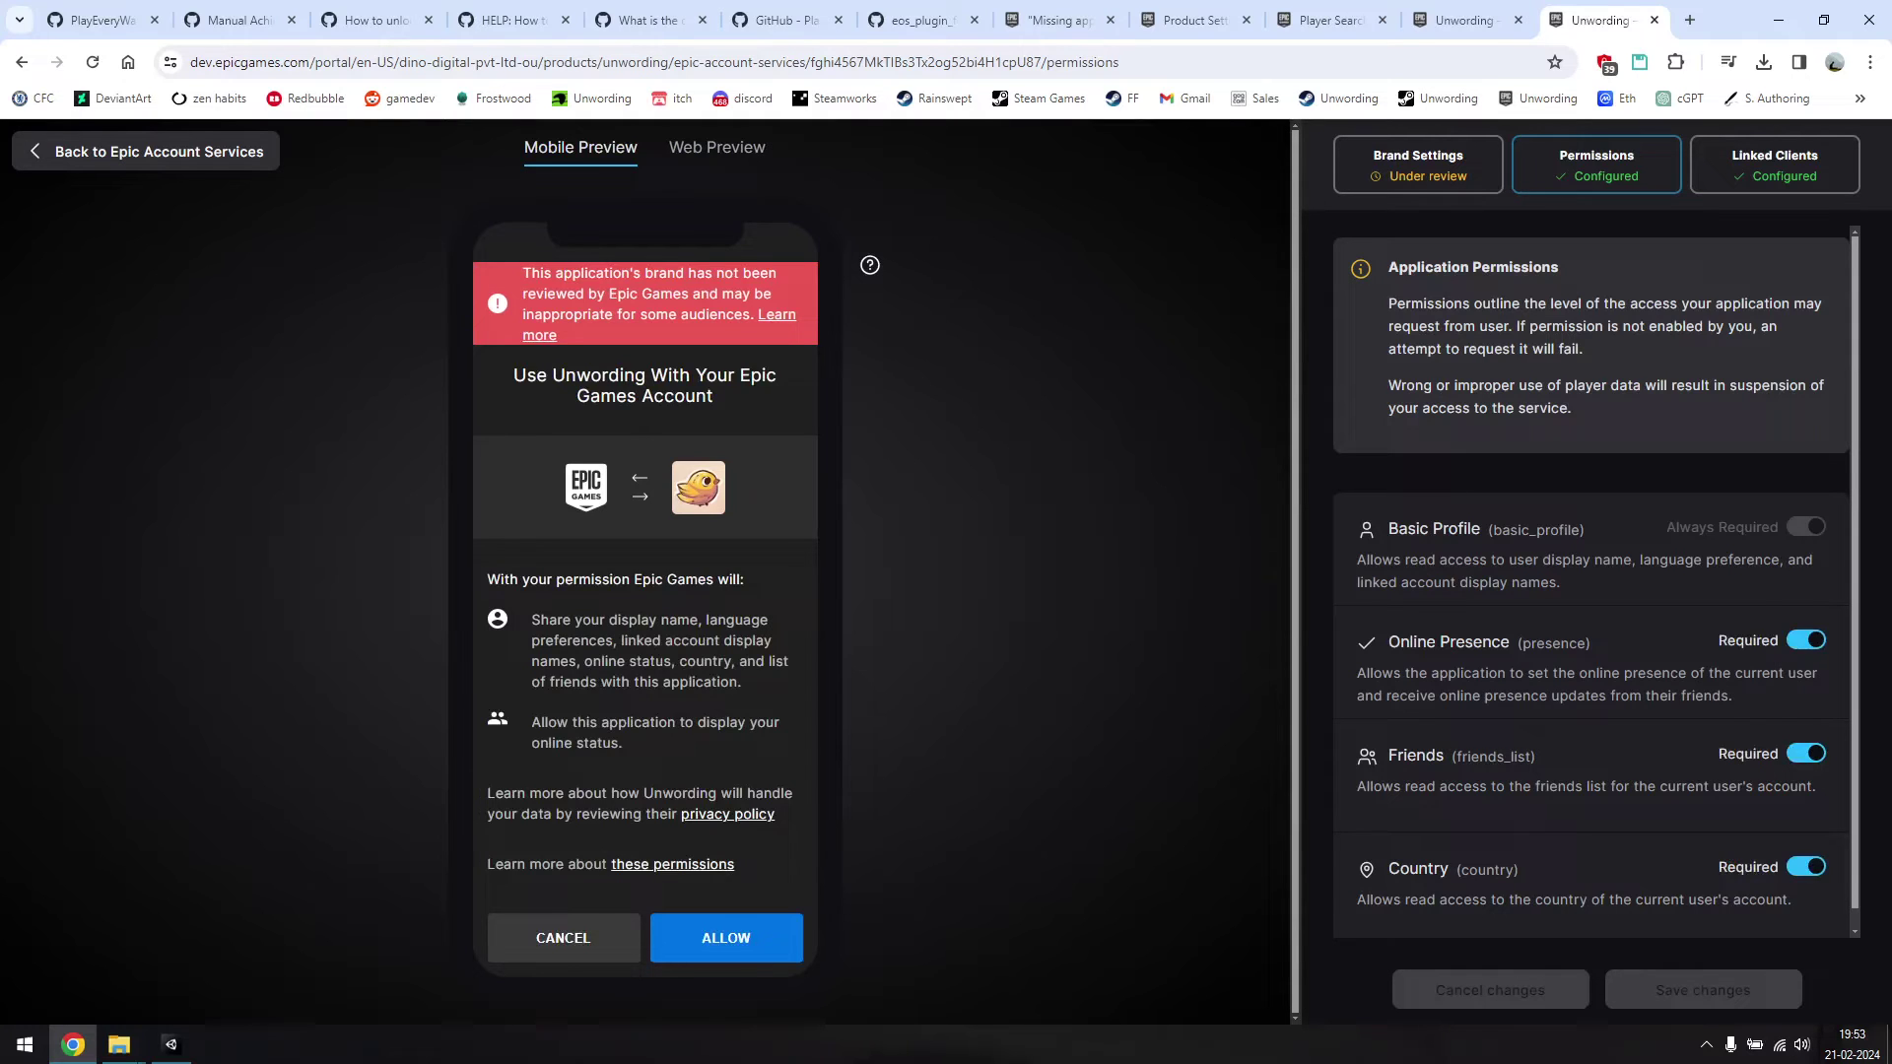
- Review the Unwording application's linked clients and brand settings
{"action": "left_click", "coordinate": [1774, 164]}
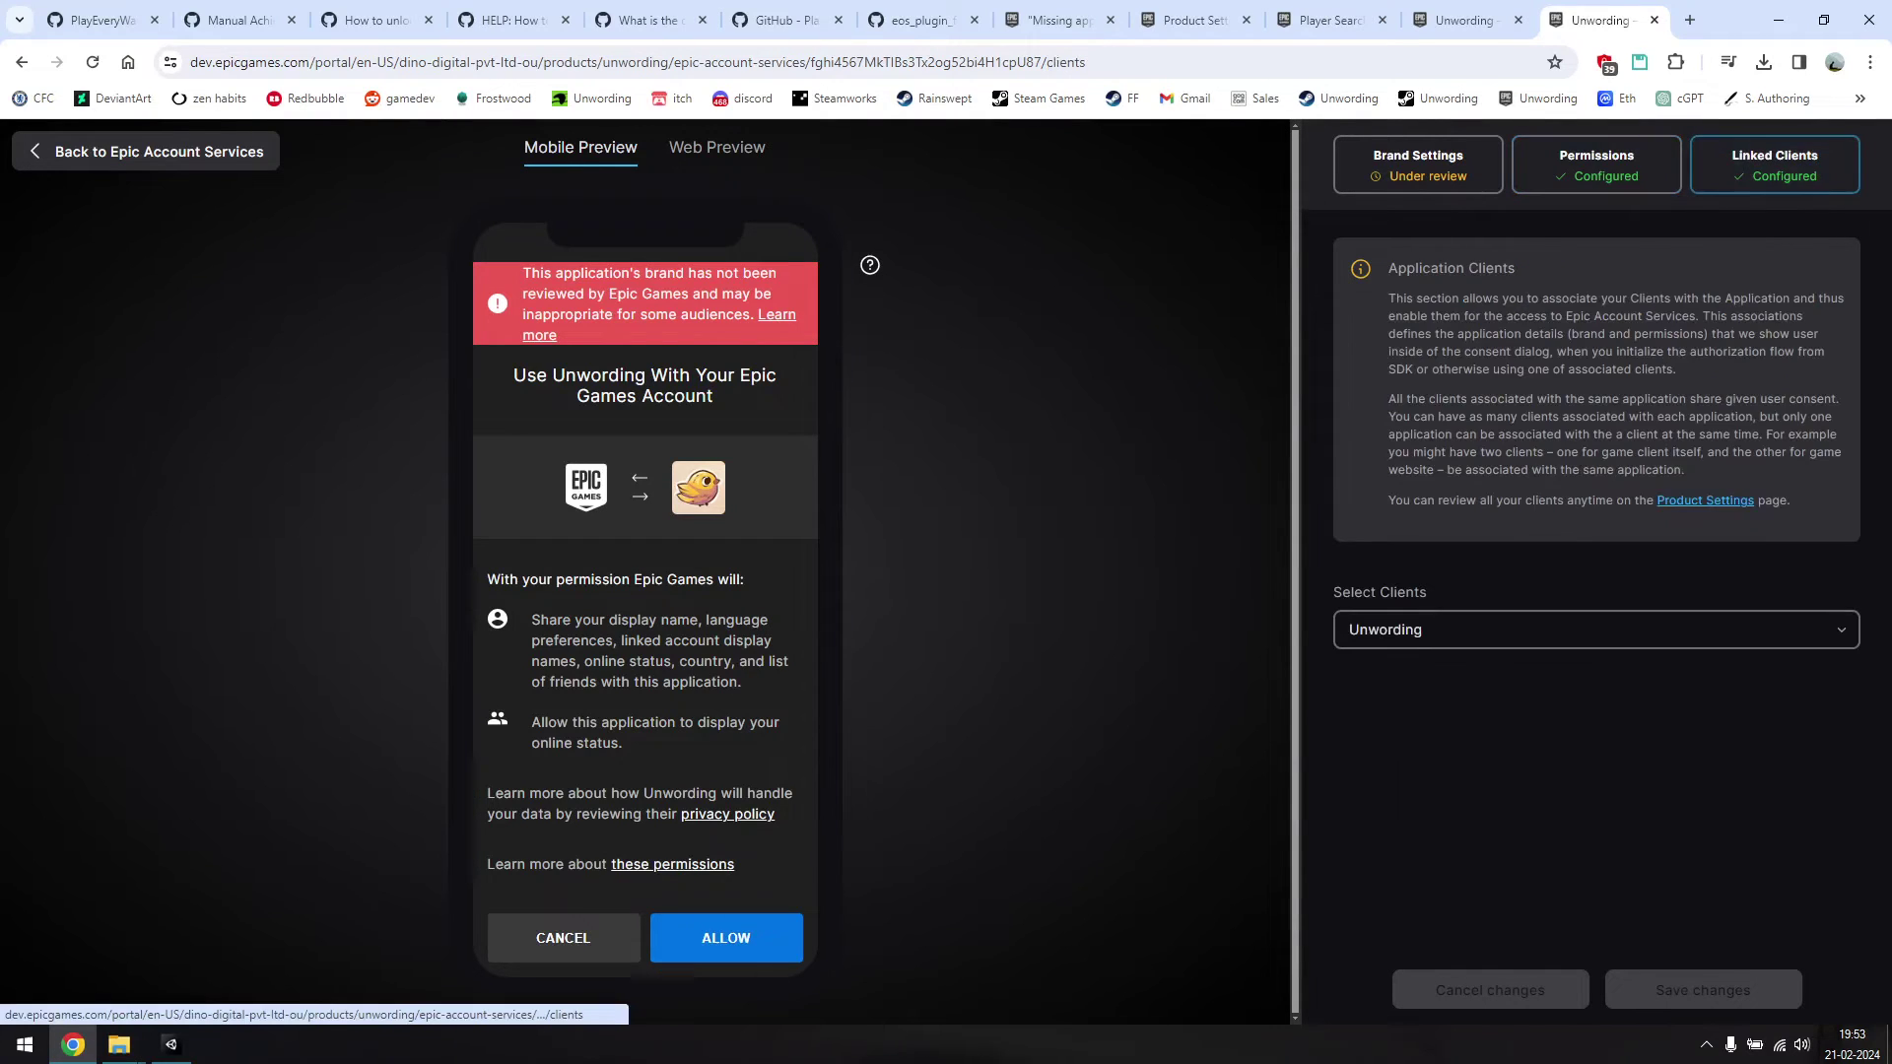
{"action": "left_click", "coordinate": [1418, 164]}
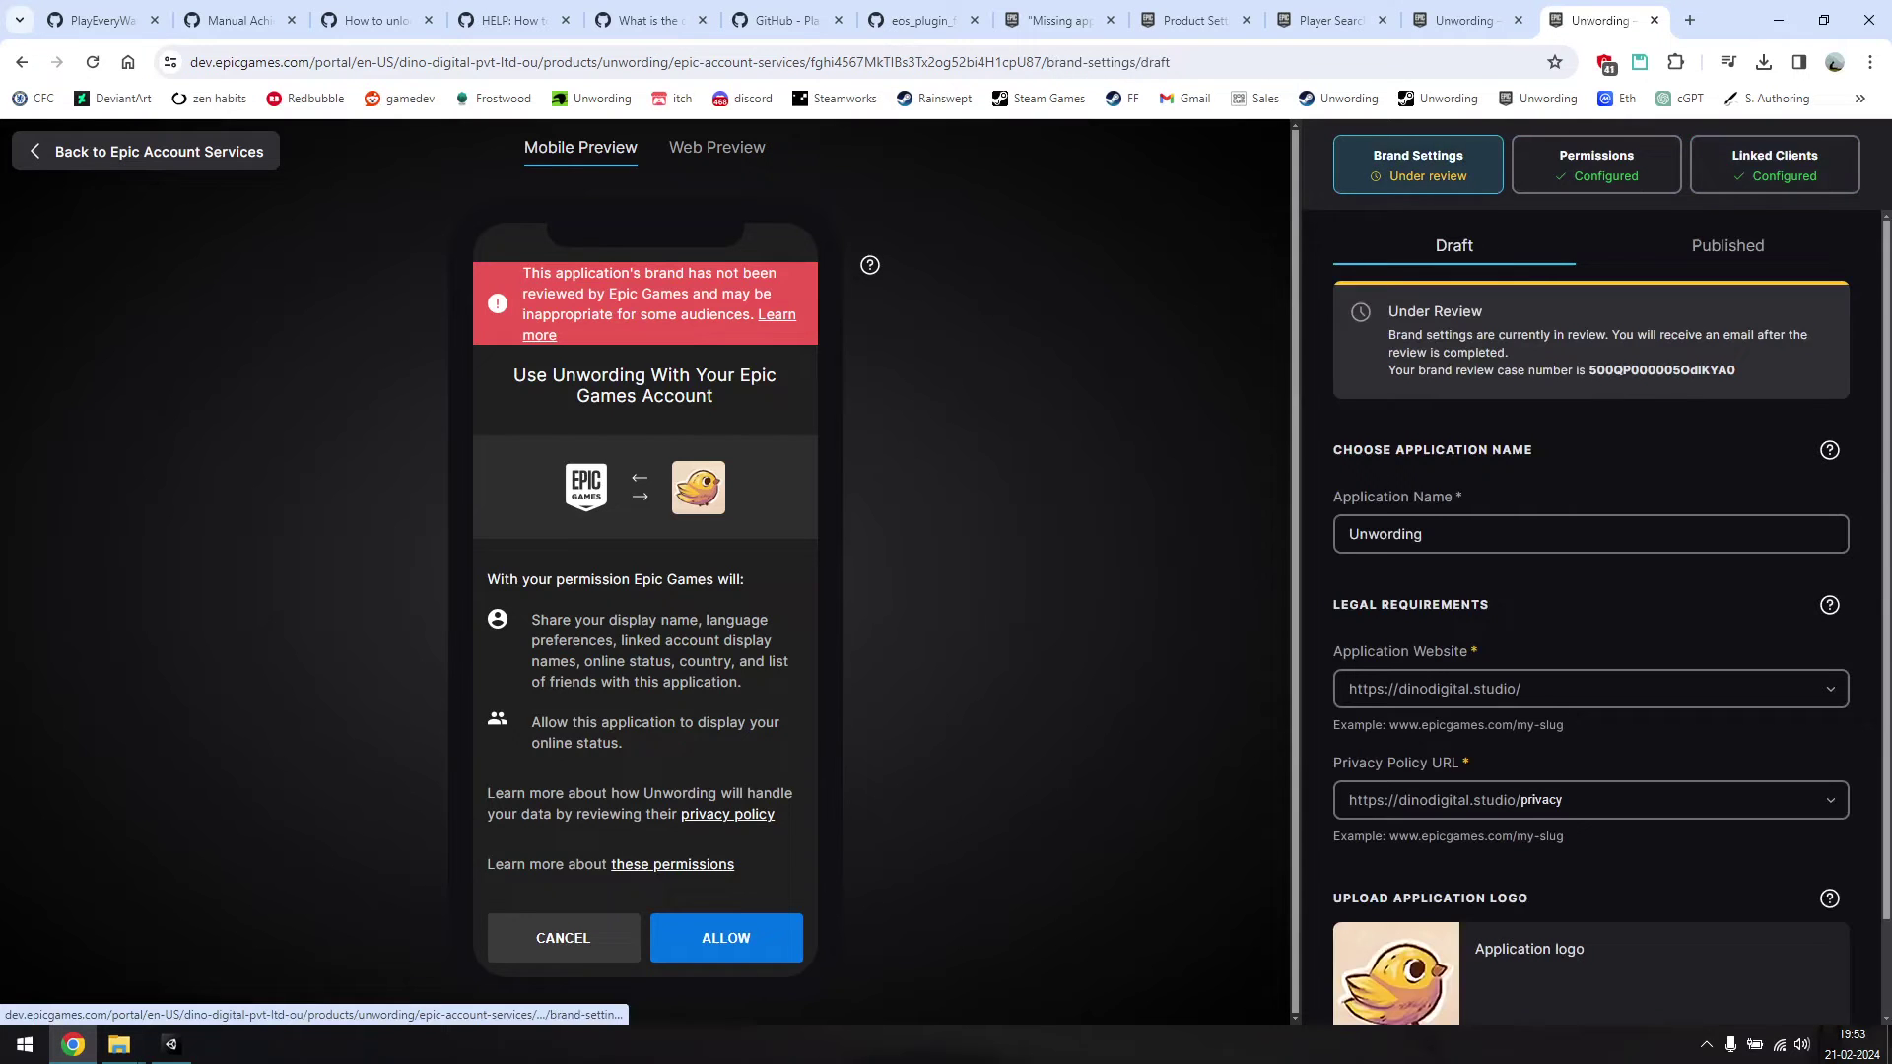
- Look through the draft brand settings of the Unwording application, including its name, legal URLs and logo
{"action": "scroll", "coordinate": [1590, 611], "scroll_direction": "down", "scroll_amount": 2}
{"action": "scroll", "coordinate": [1590, 611], "scroll_direction": "up", "scroll_amount": 2}
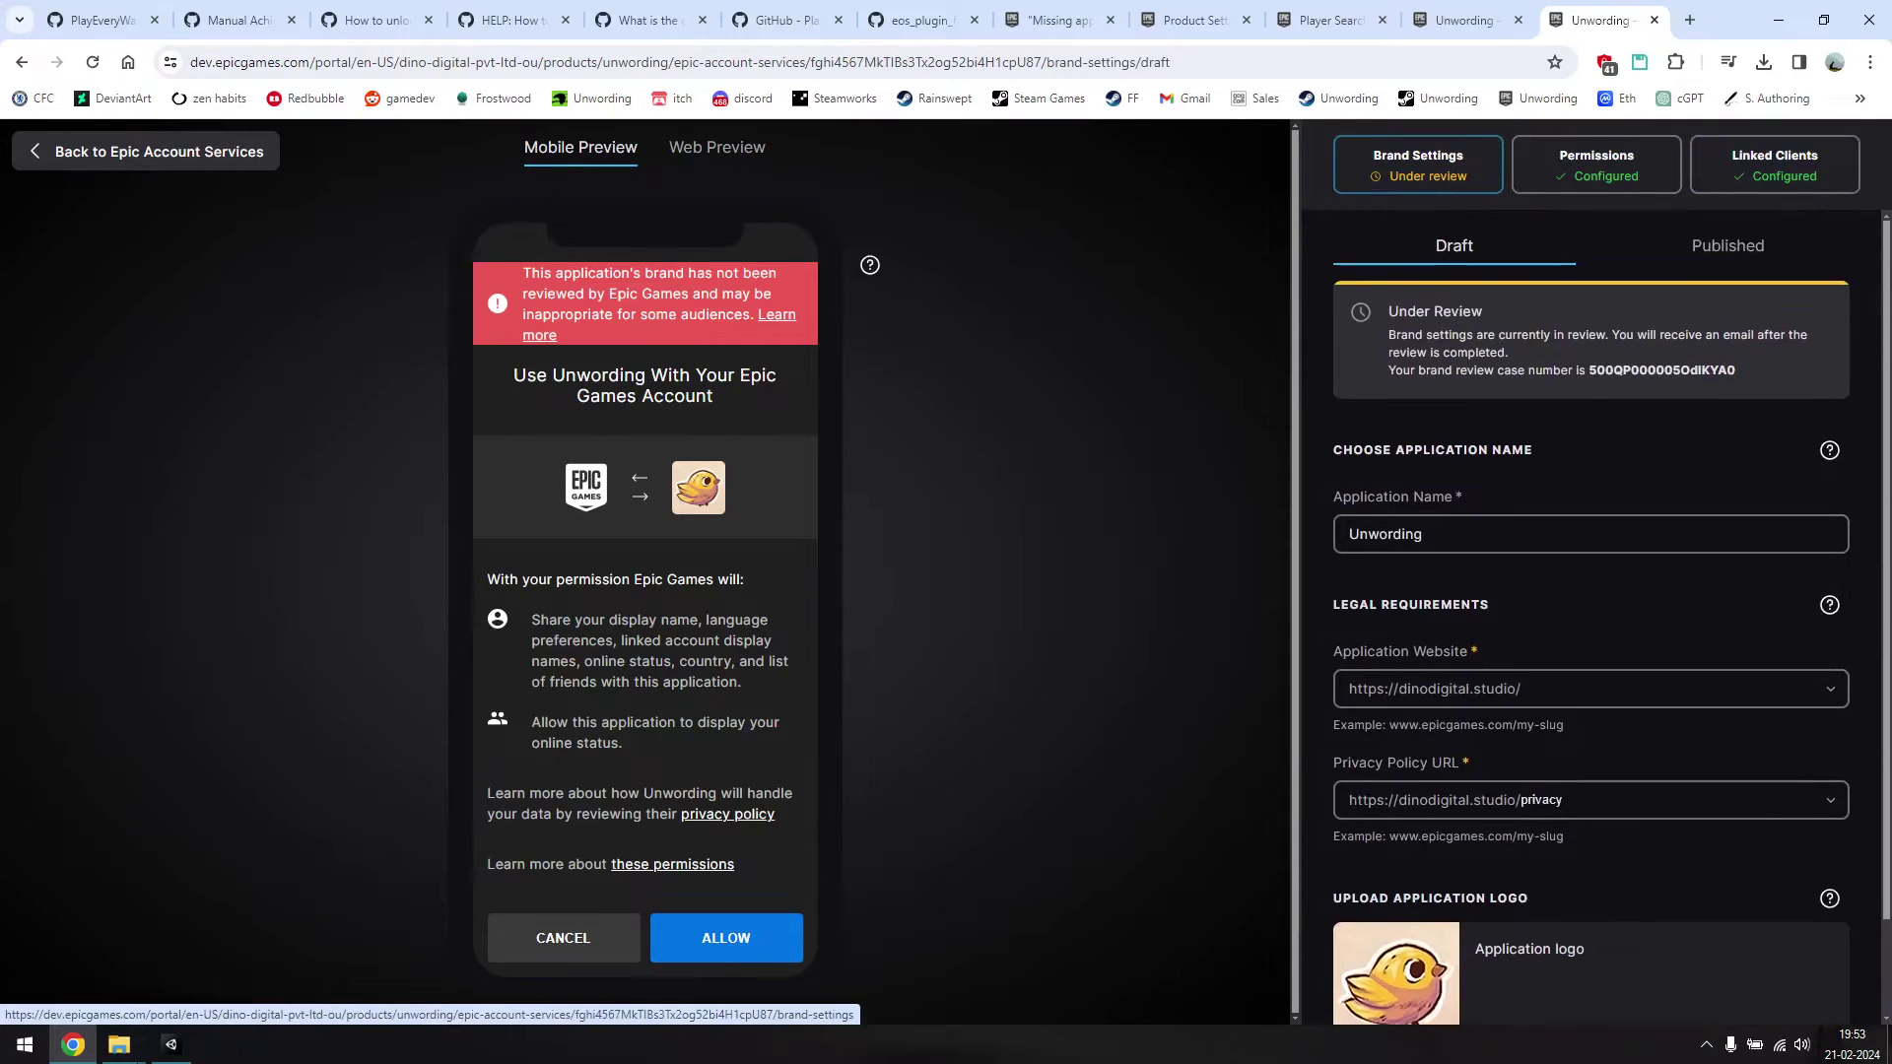
{"action": "scroll", "coordinate": [1590, 611], "scroll_direction": "down", "scroll_amount": 2}
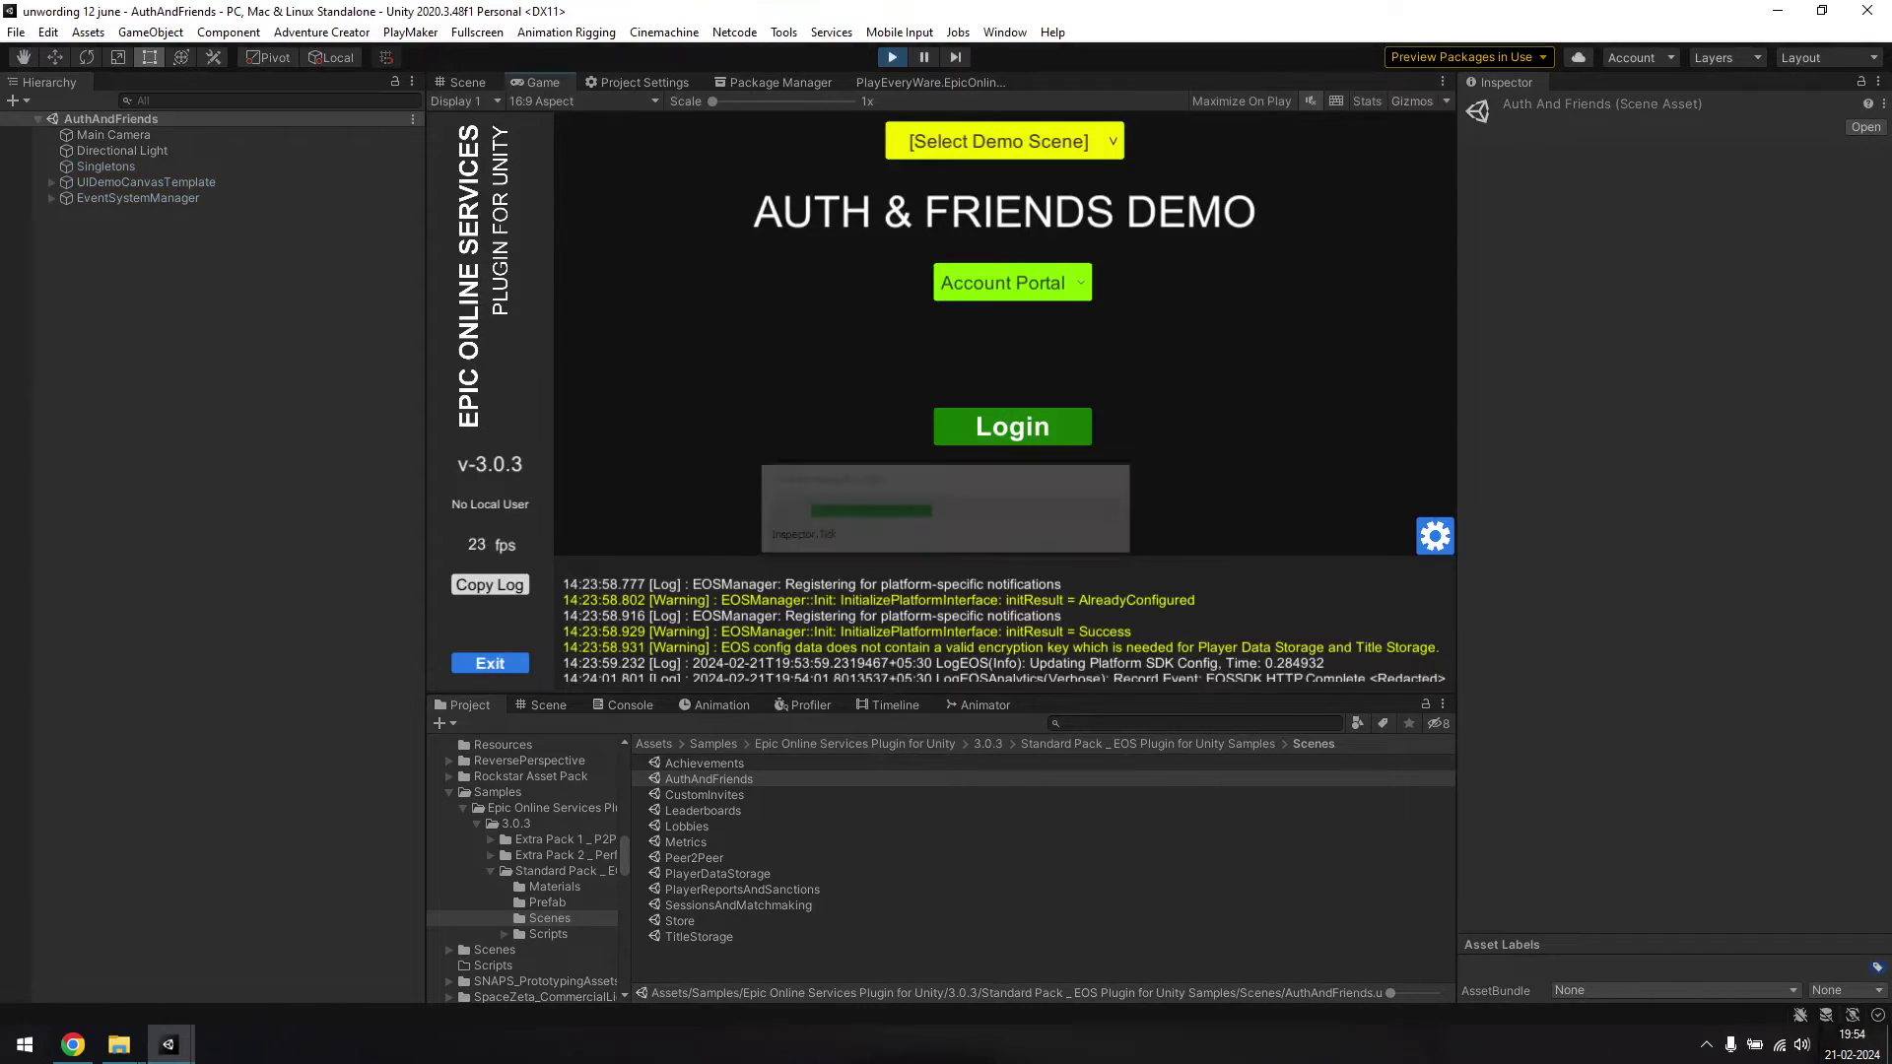
- Log in to the running AuthAndFriends demo through Account Portal, continuing past the unverified application notice and allowing Unwording access to the account
{"action": "left_click", "coordinate": [1011, 426]}
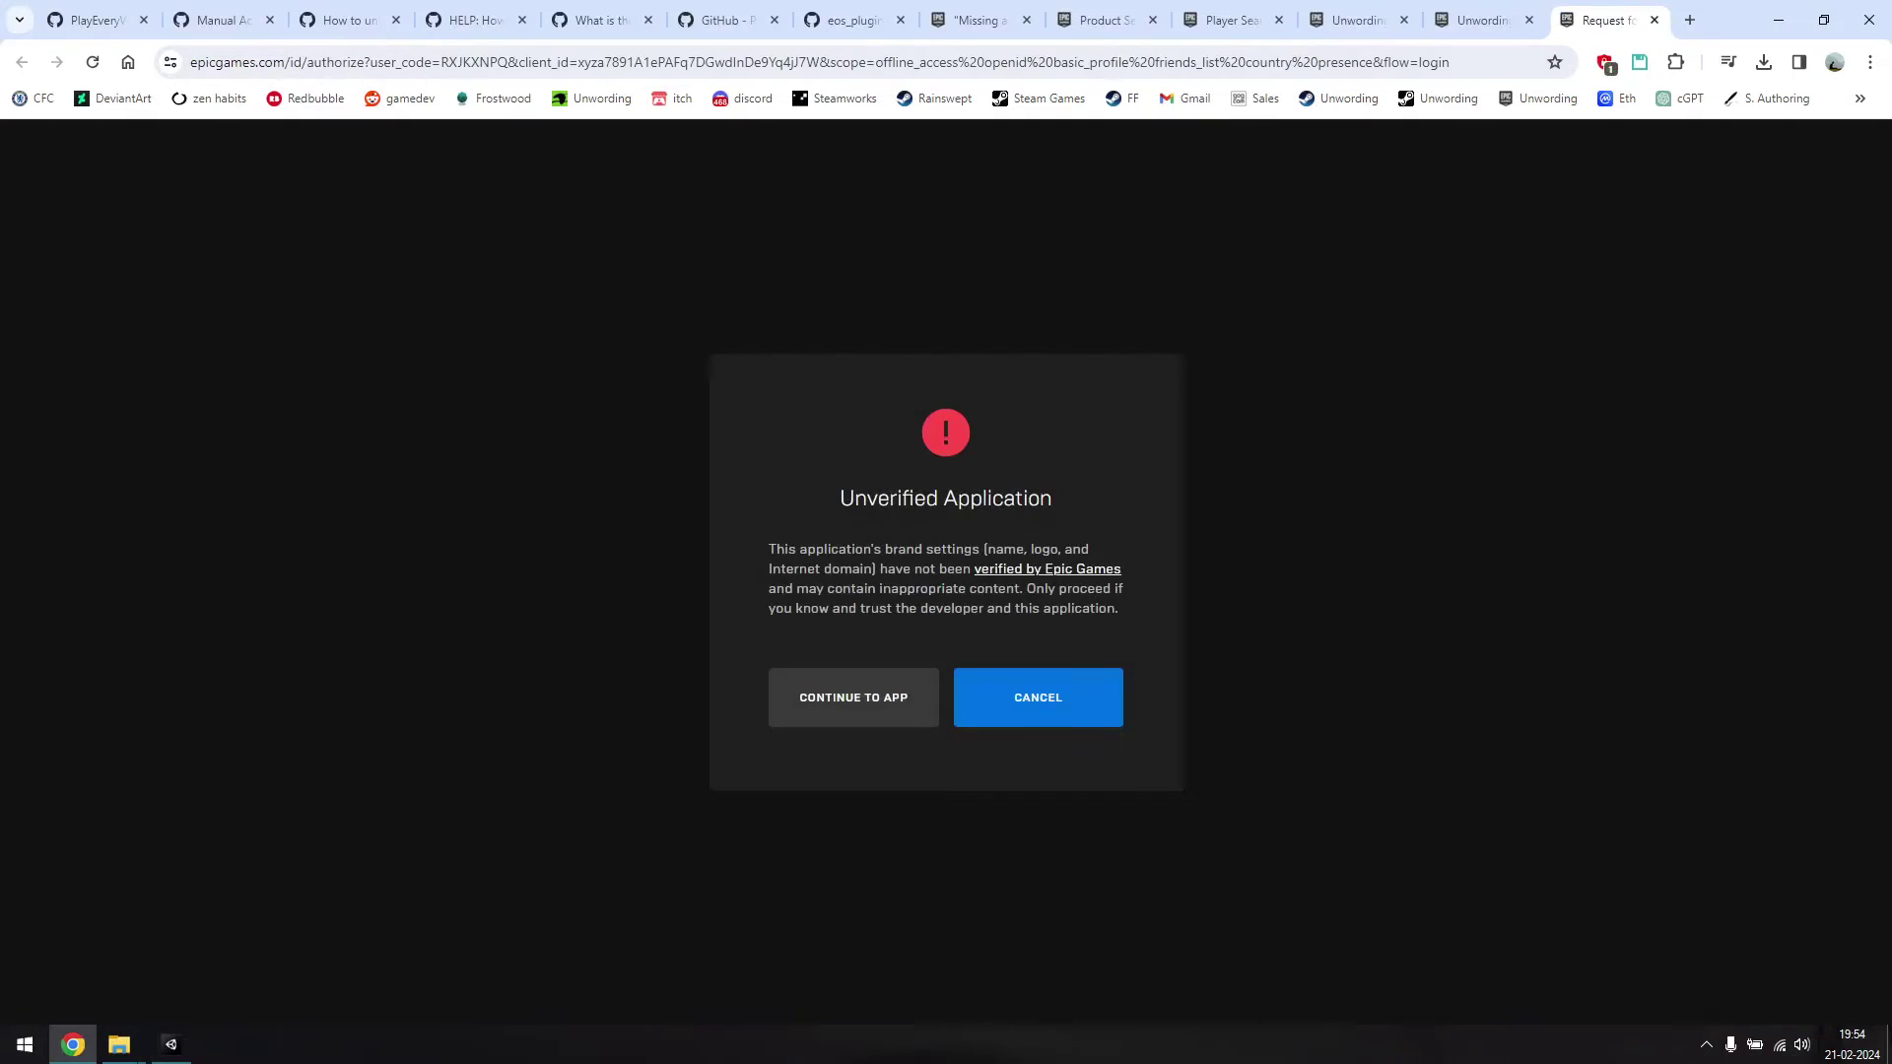
{"action": "left_click", "coordinate": [853, 697]}
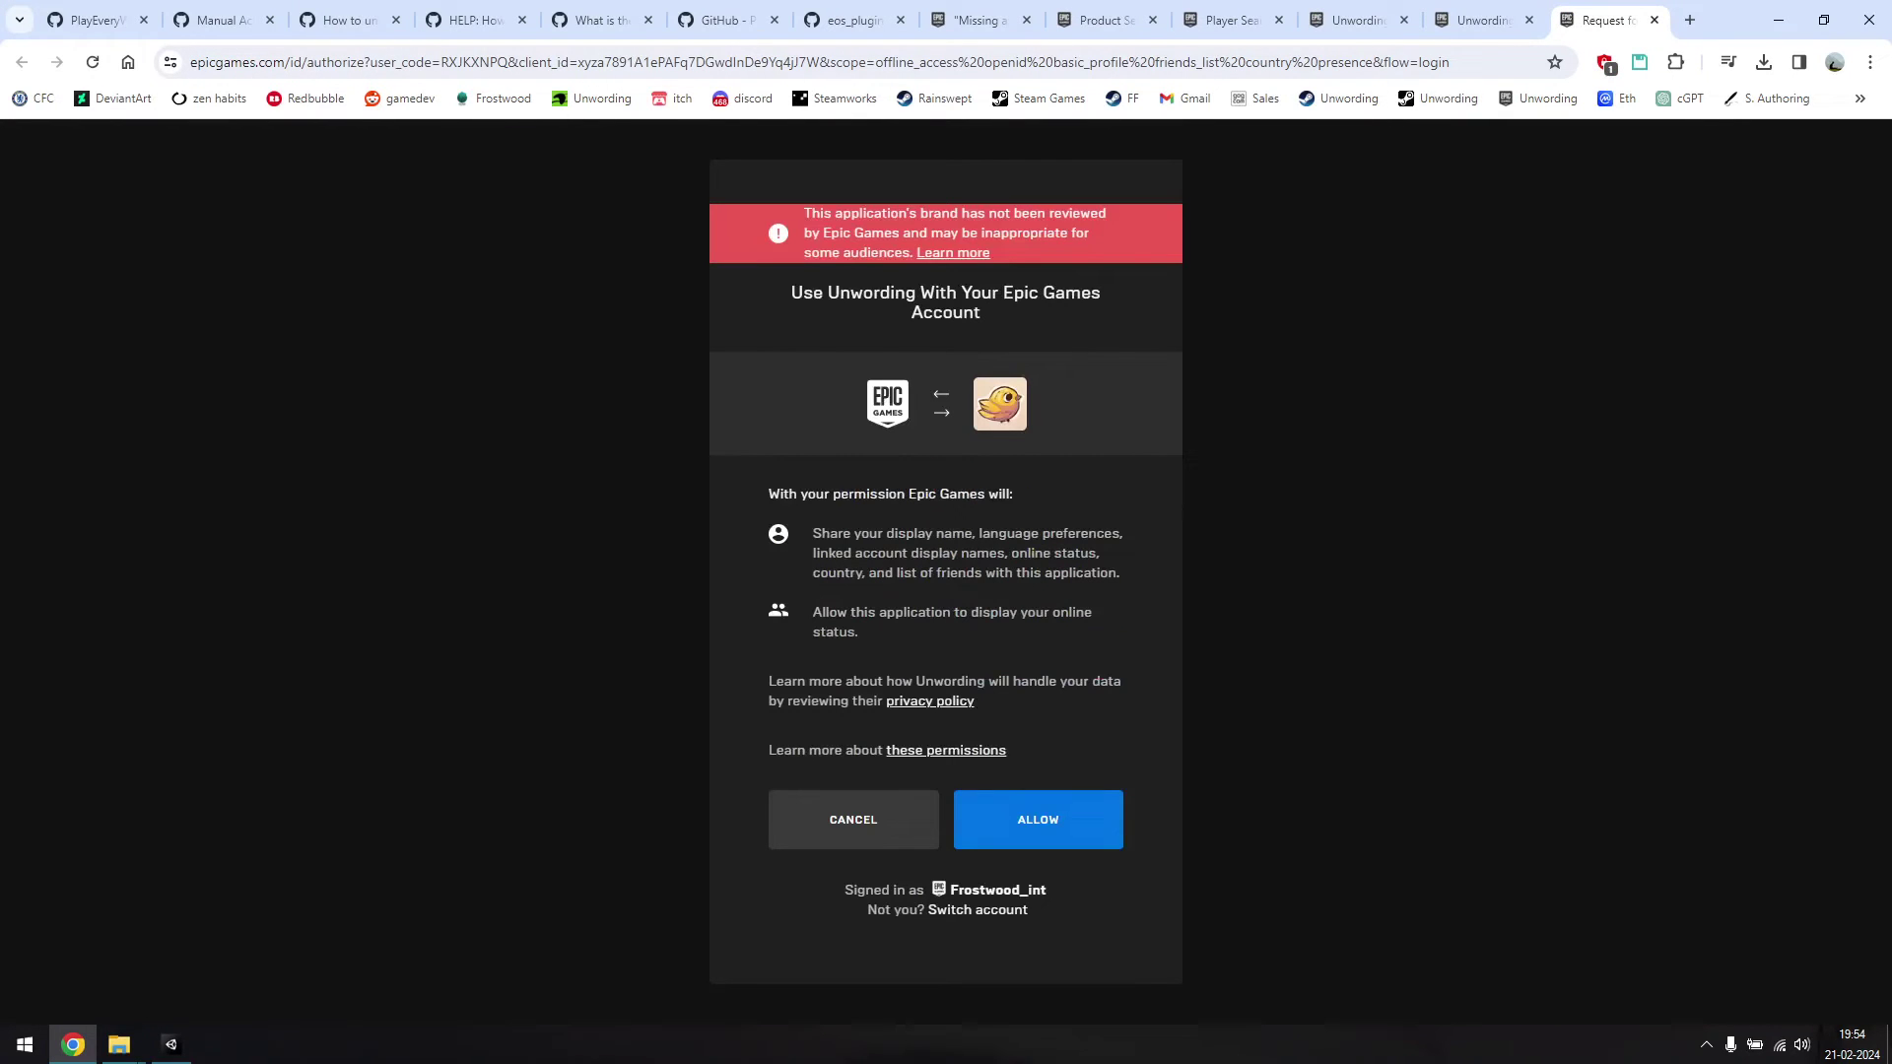
{"action": "left_click", "coordinate": [1037, 818]}
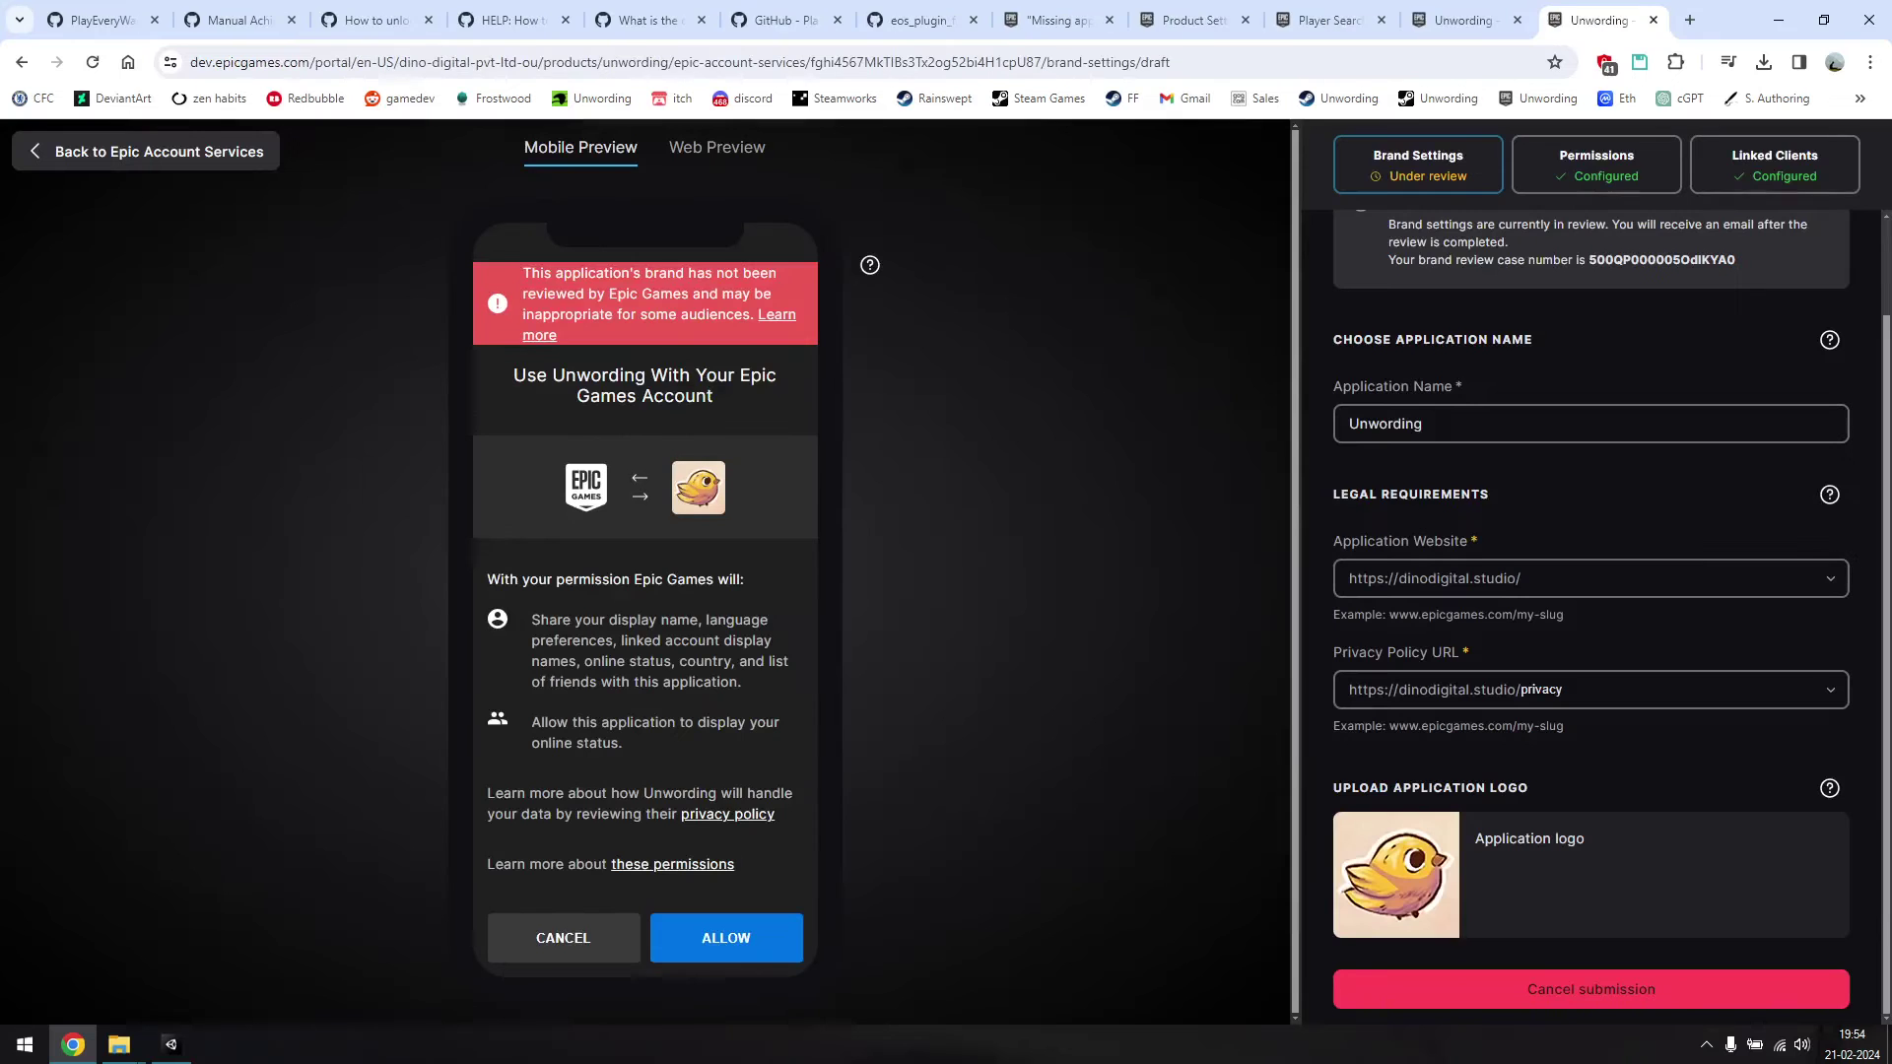
{"action": "left_click", "coordinate": [1779, 20]}
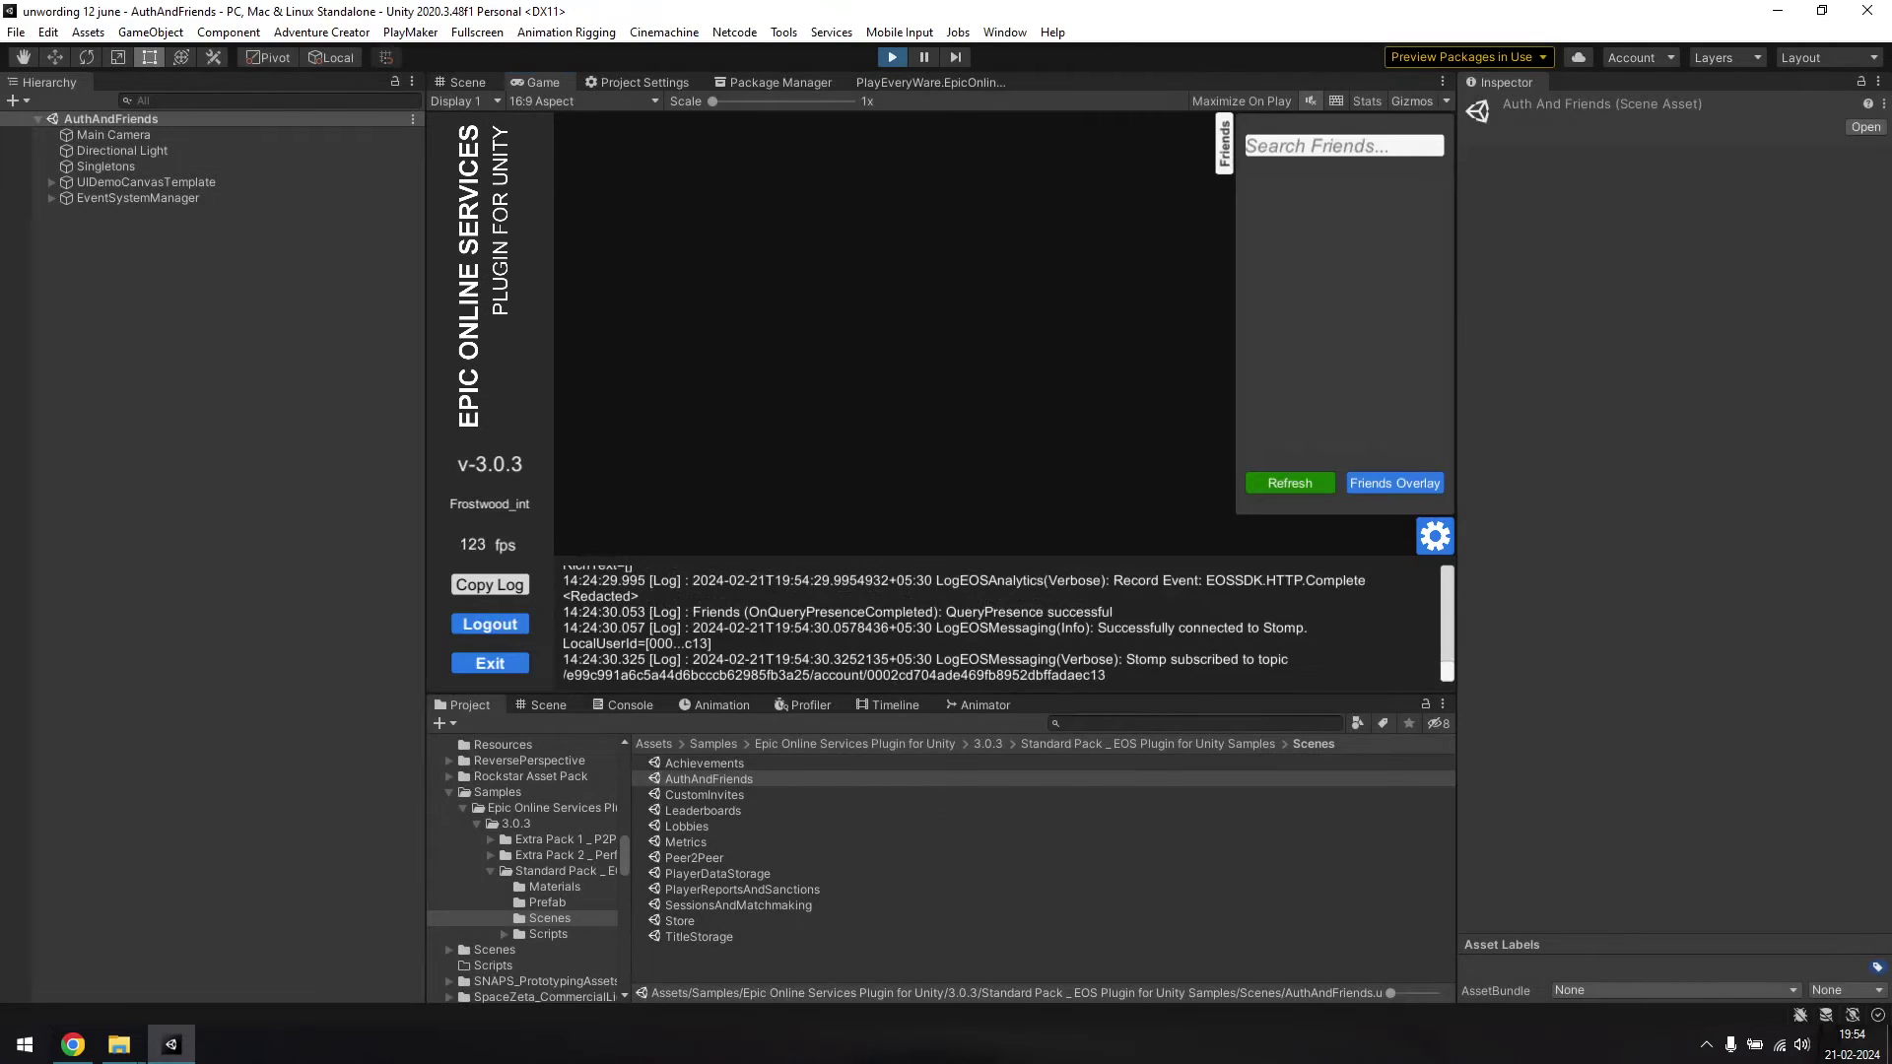
- Return to the Epic developer portal and review the Game Services achievements of Unwording's Dev Deployment
{"action": "left_click", "coordinate": [73, 1045]}
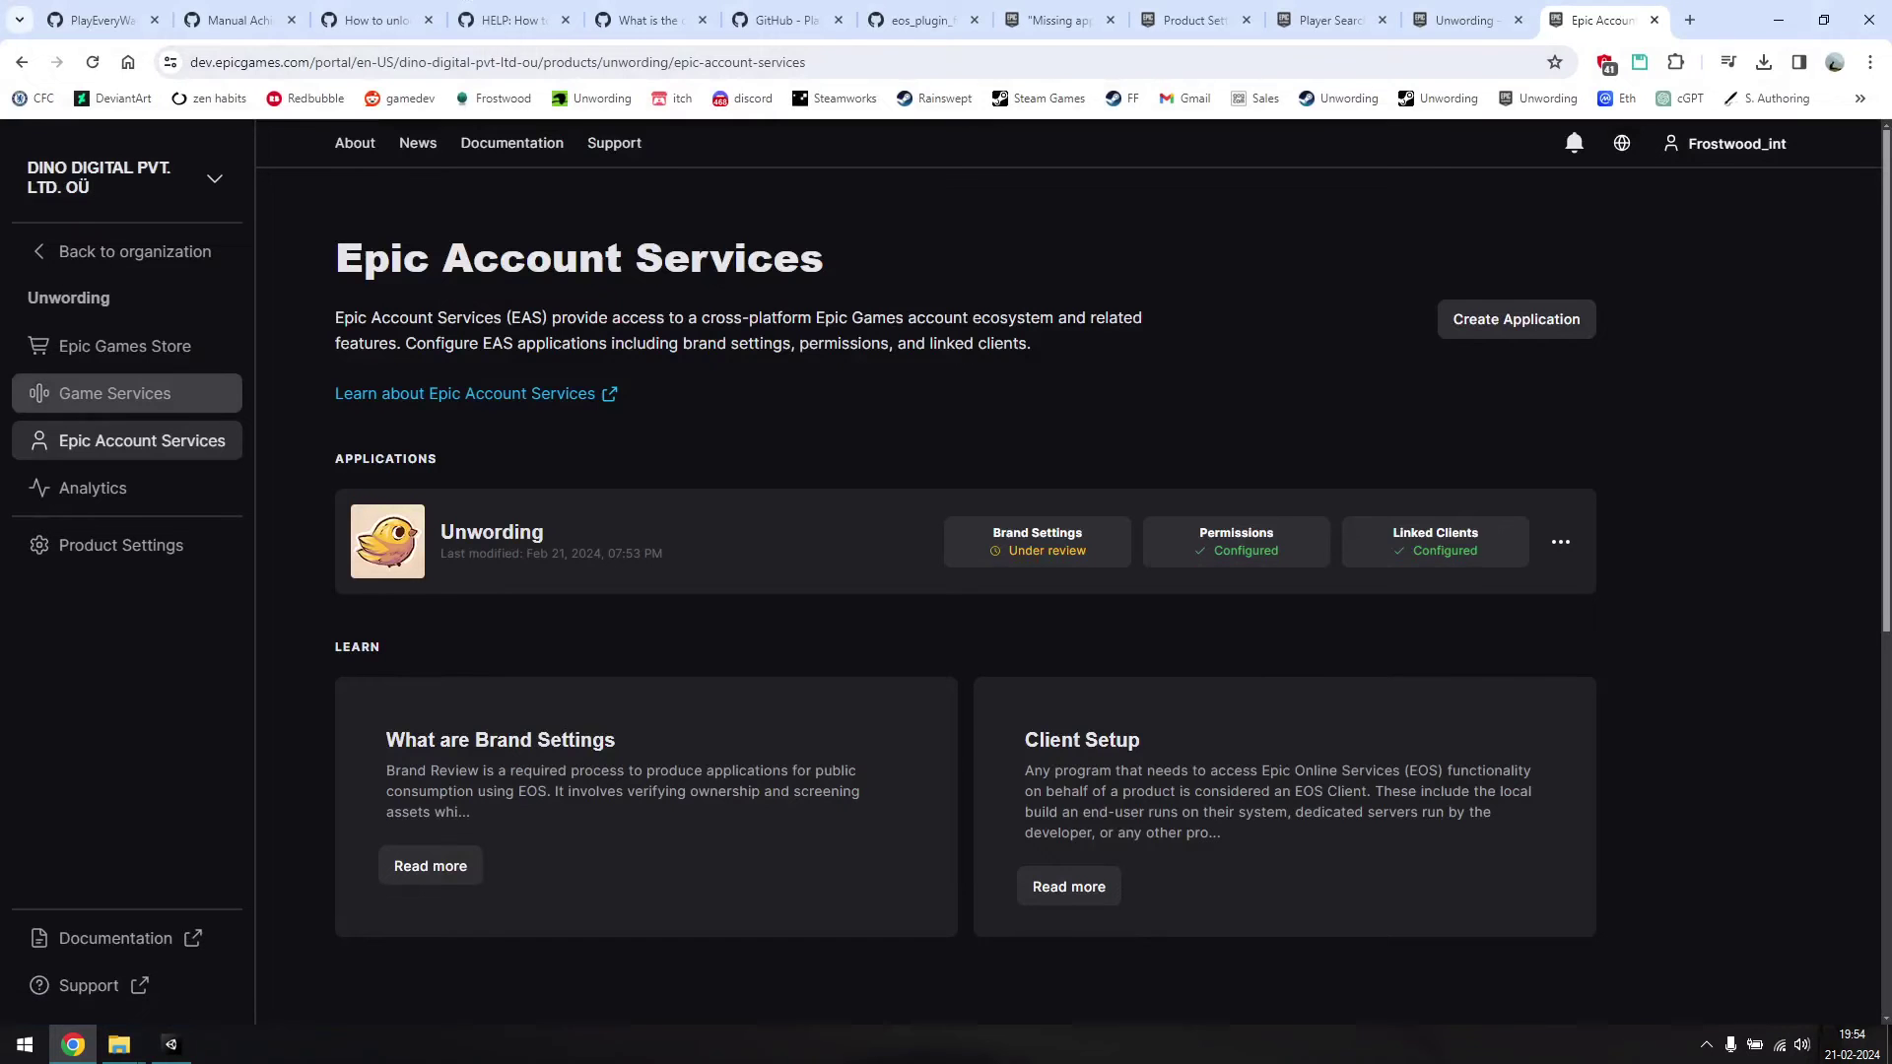
{"action": "left_click", "coordinate": [114, 393]}
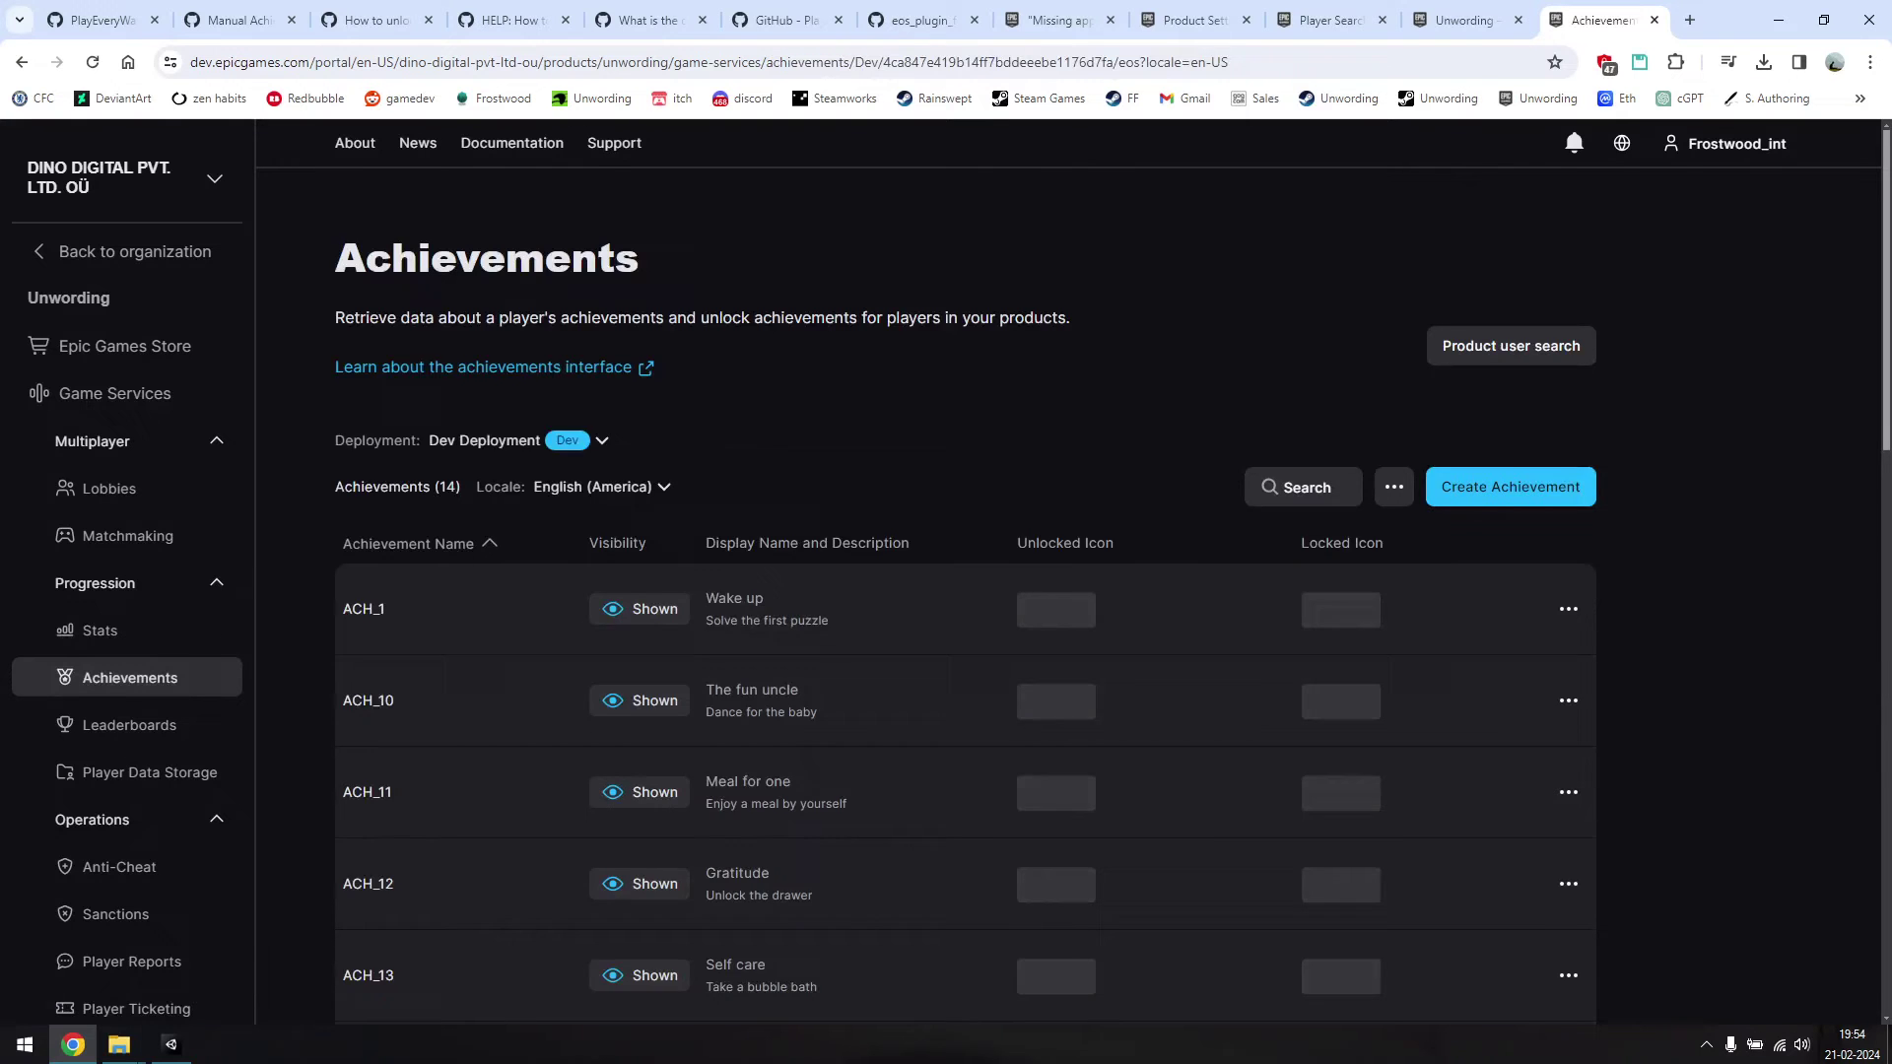
{"action": "scroll", "coordinate": [946, 571], "scroll_direction": "down", "scroll_amount": 3}
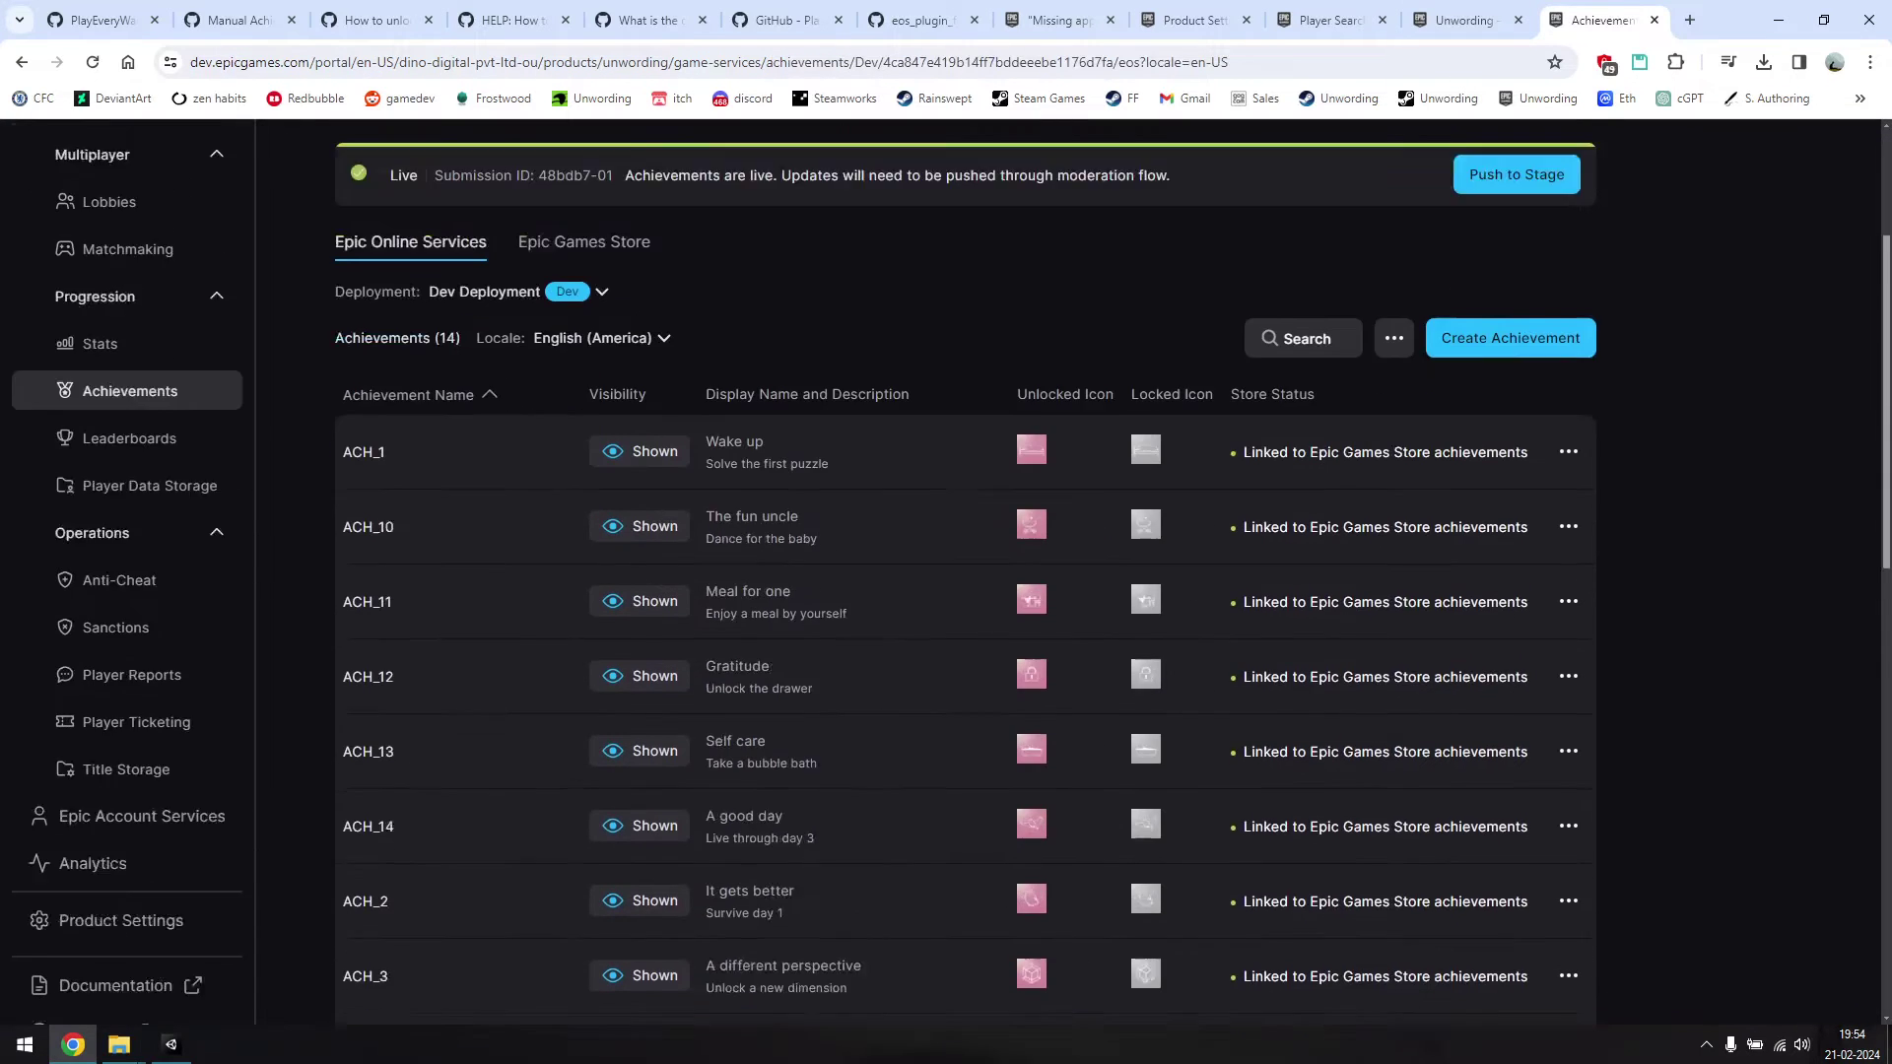
{"action": "scroll", "coordinate": [946, 571], "scroll_direction": "down", "scroll_amount": 5}
{"action": "scroll", "coordinate": [946, 572], "scroll_direction": "up", "scroll_amount": 6}
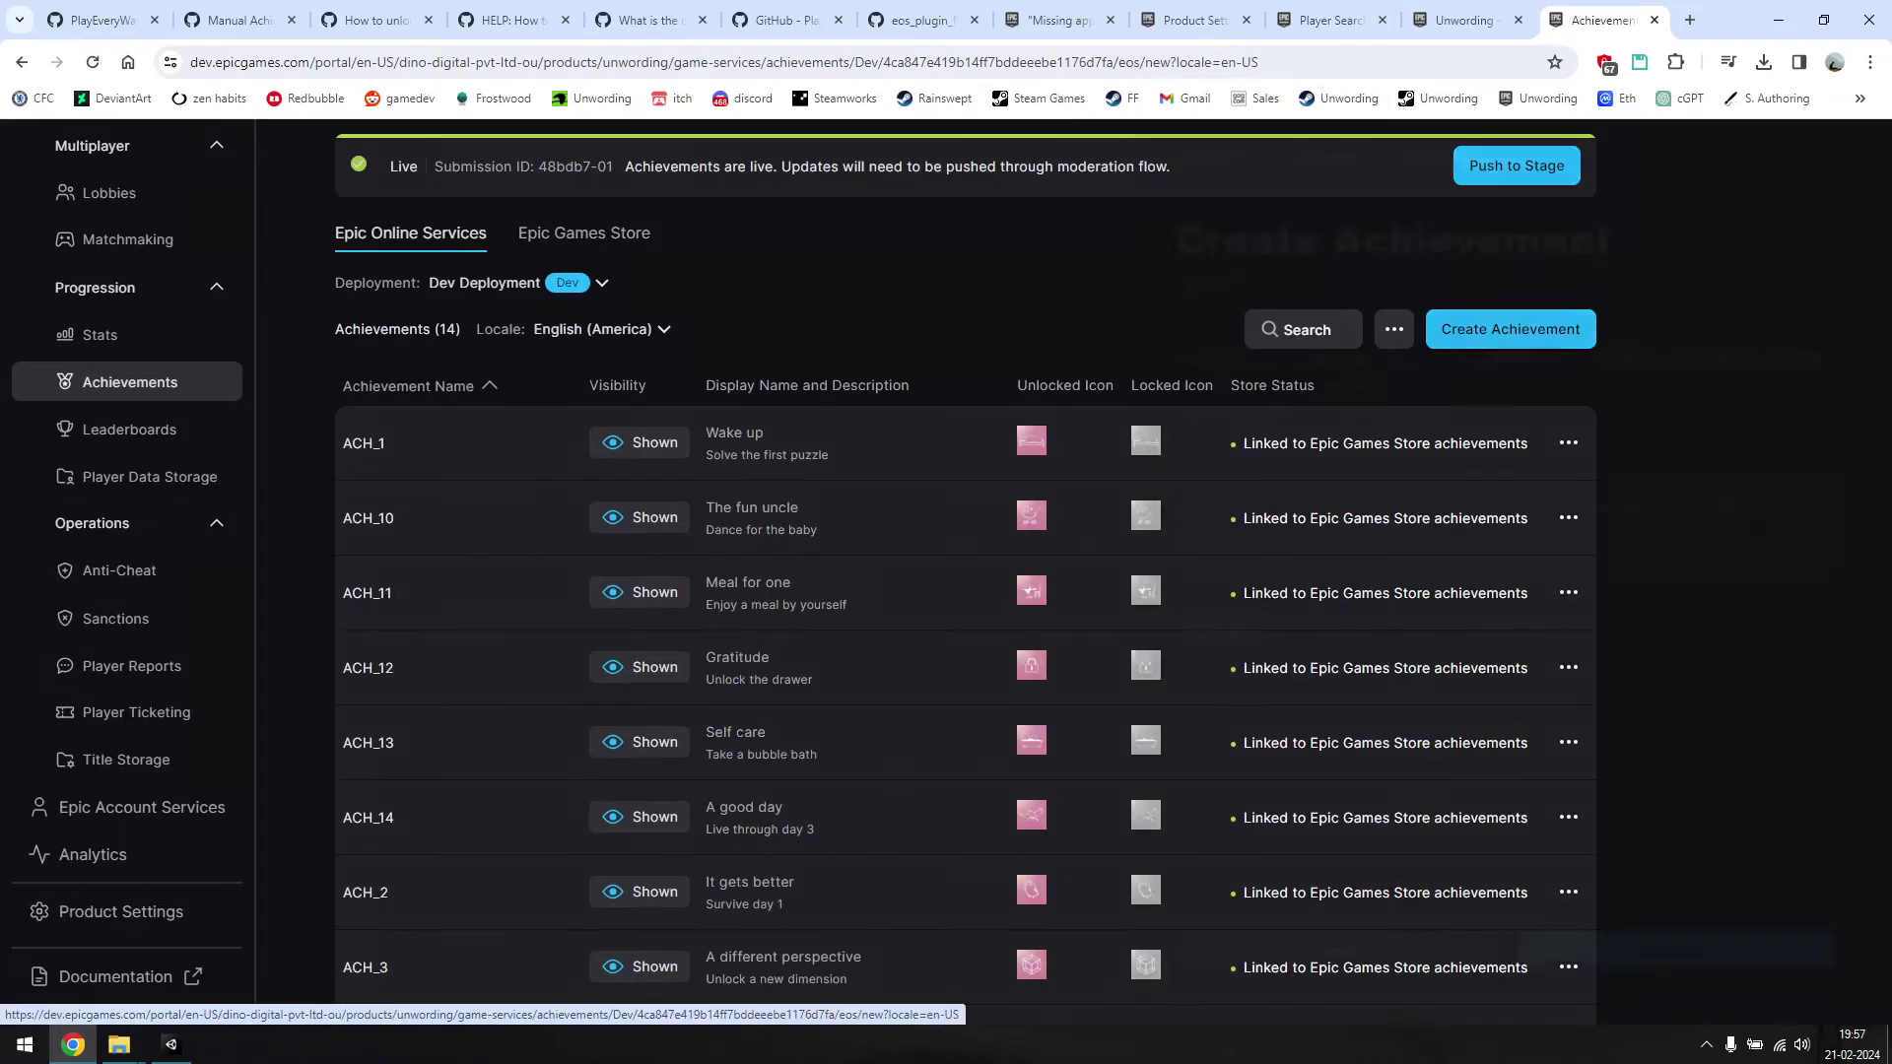
- Start a new achievement without any stat and give it the achievement ID example
{"action": "left_click", "coordinate": [1510, 329]}
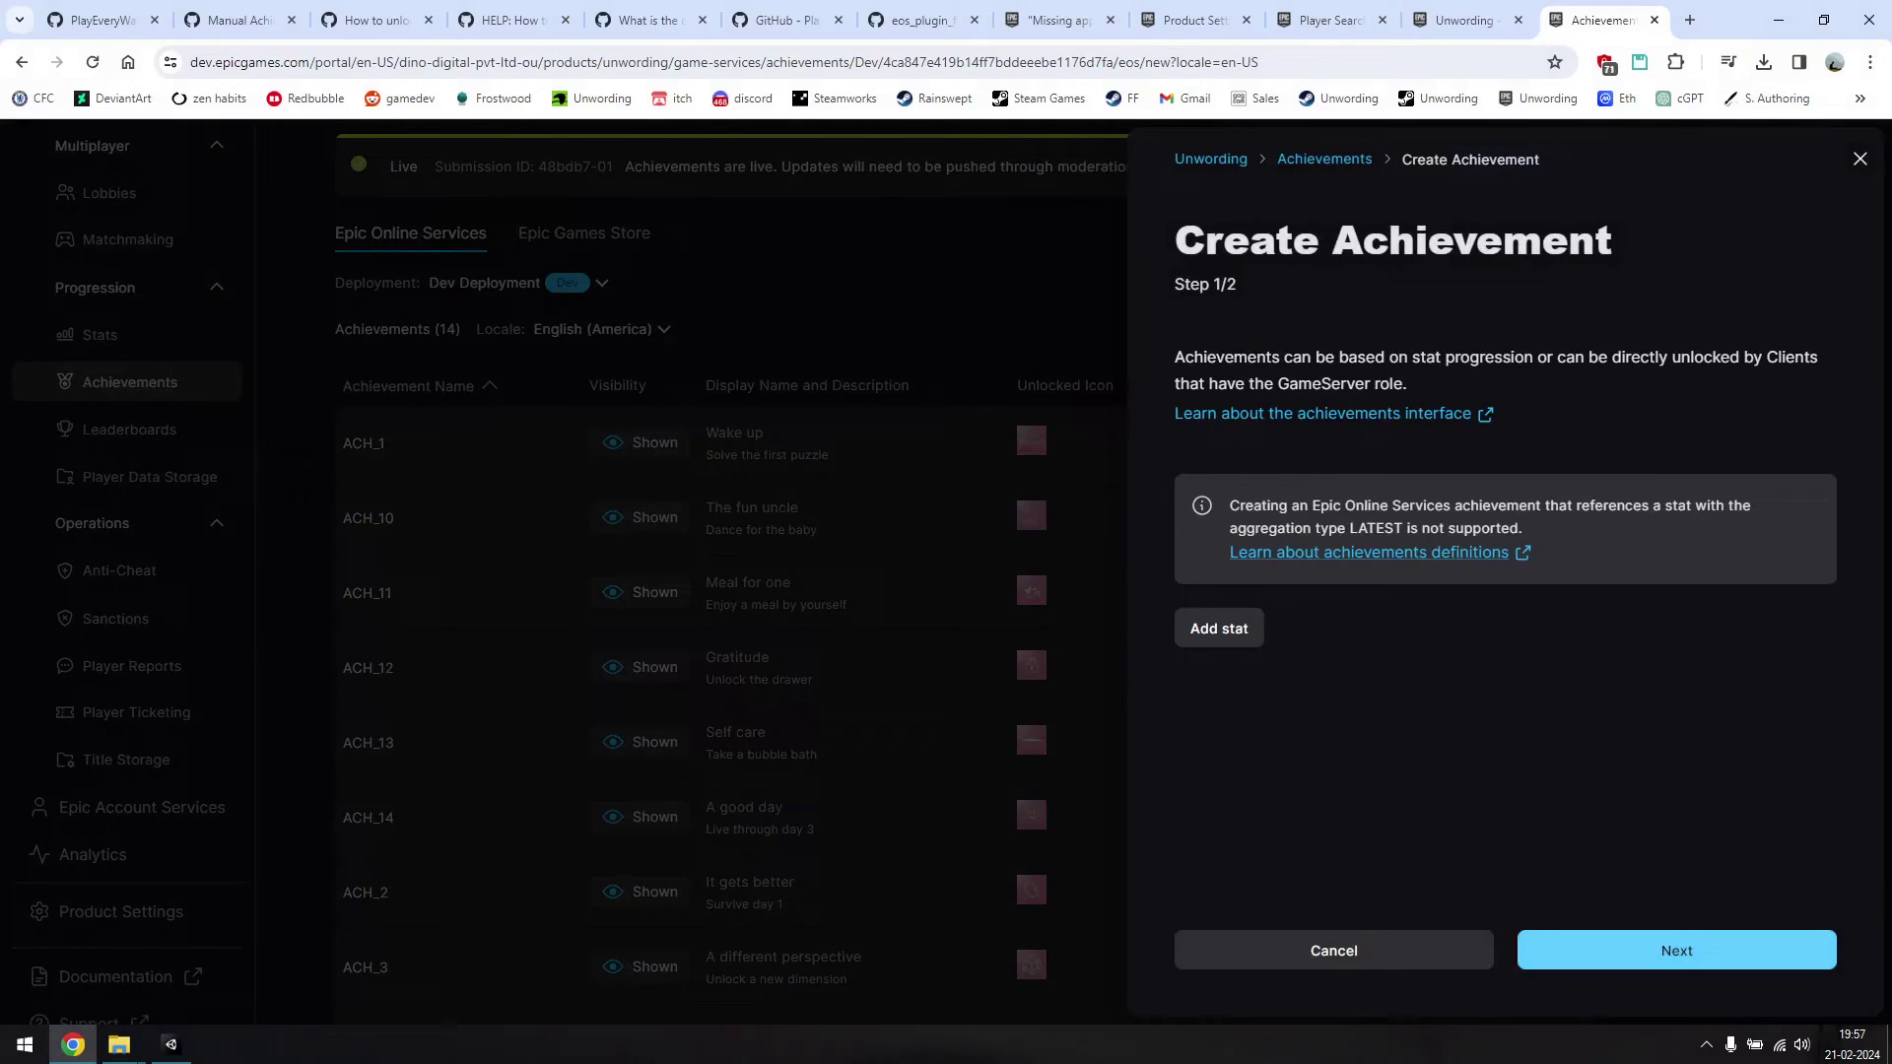
{"action": "left_click", "coordinate": [1675, 949]}
{"action": "type", "text": "exa"}
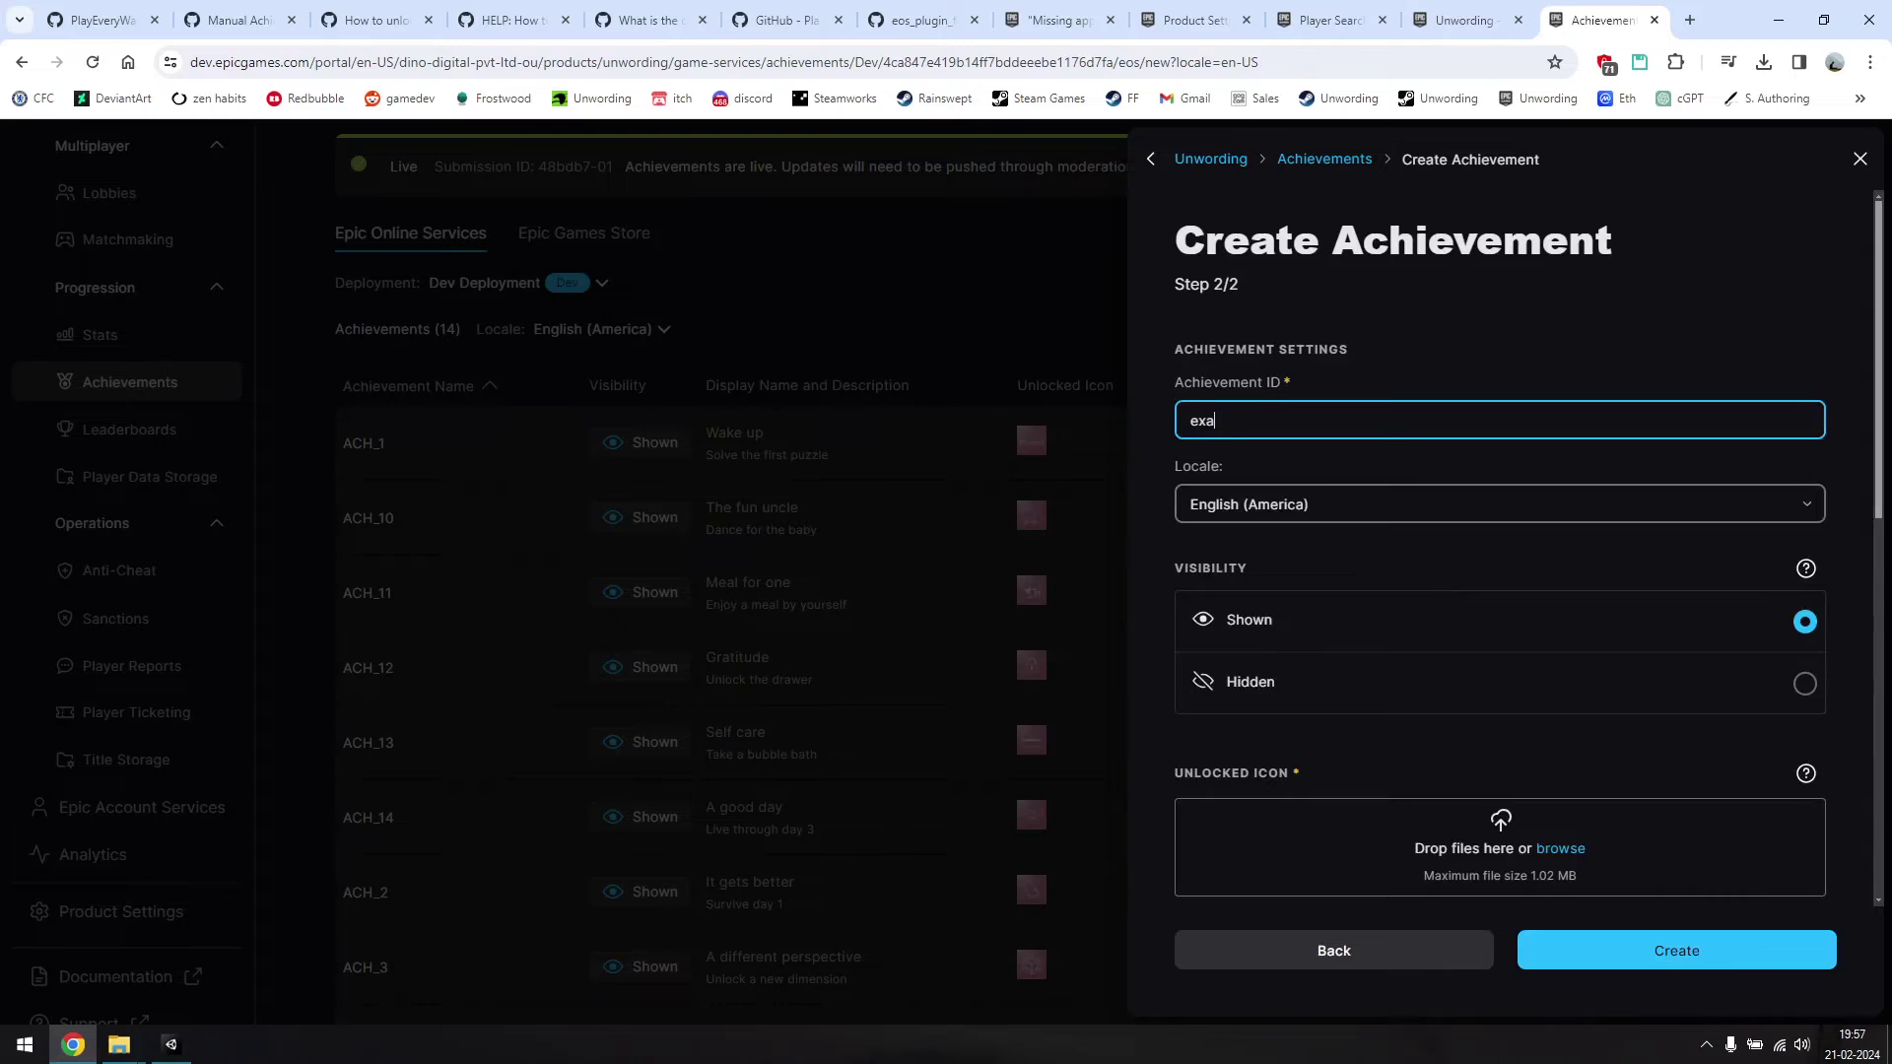
{"action": "type", "text": "mple"}
- Upload Icon_small.png as both the unlocked icon and the locked icon of the new achievement
{"action": "scroll", "coordinate": [1825, 449], "scroll_direction": "down", "scroll_amount": 4}
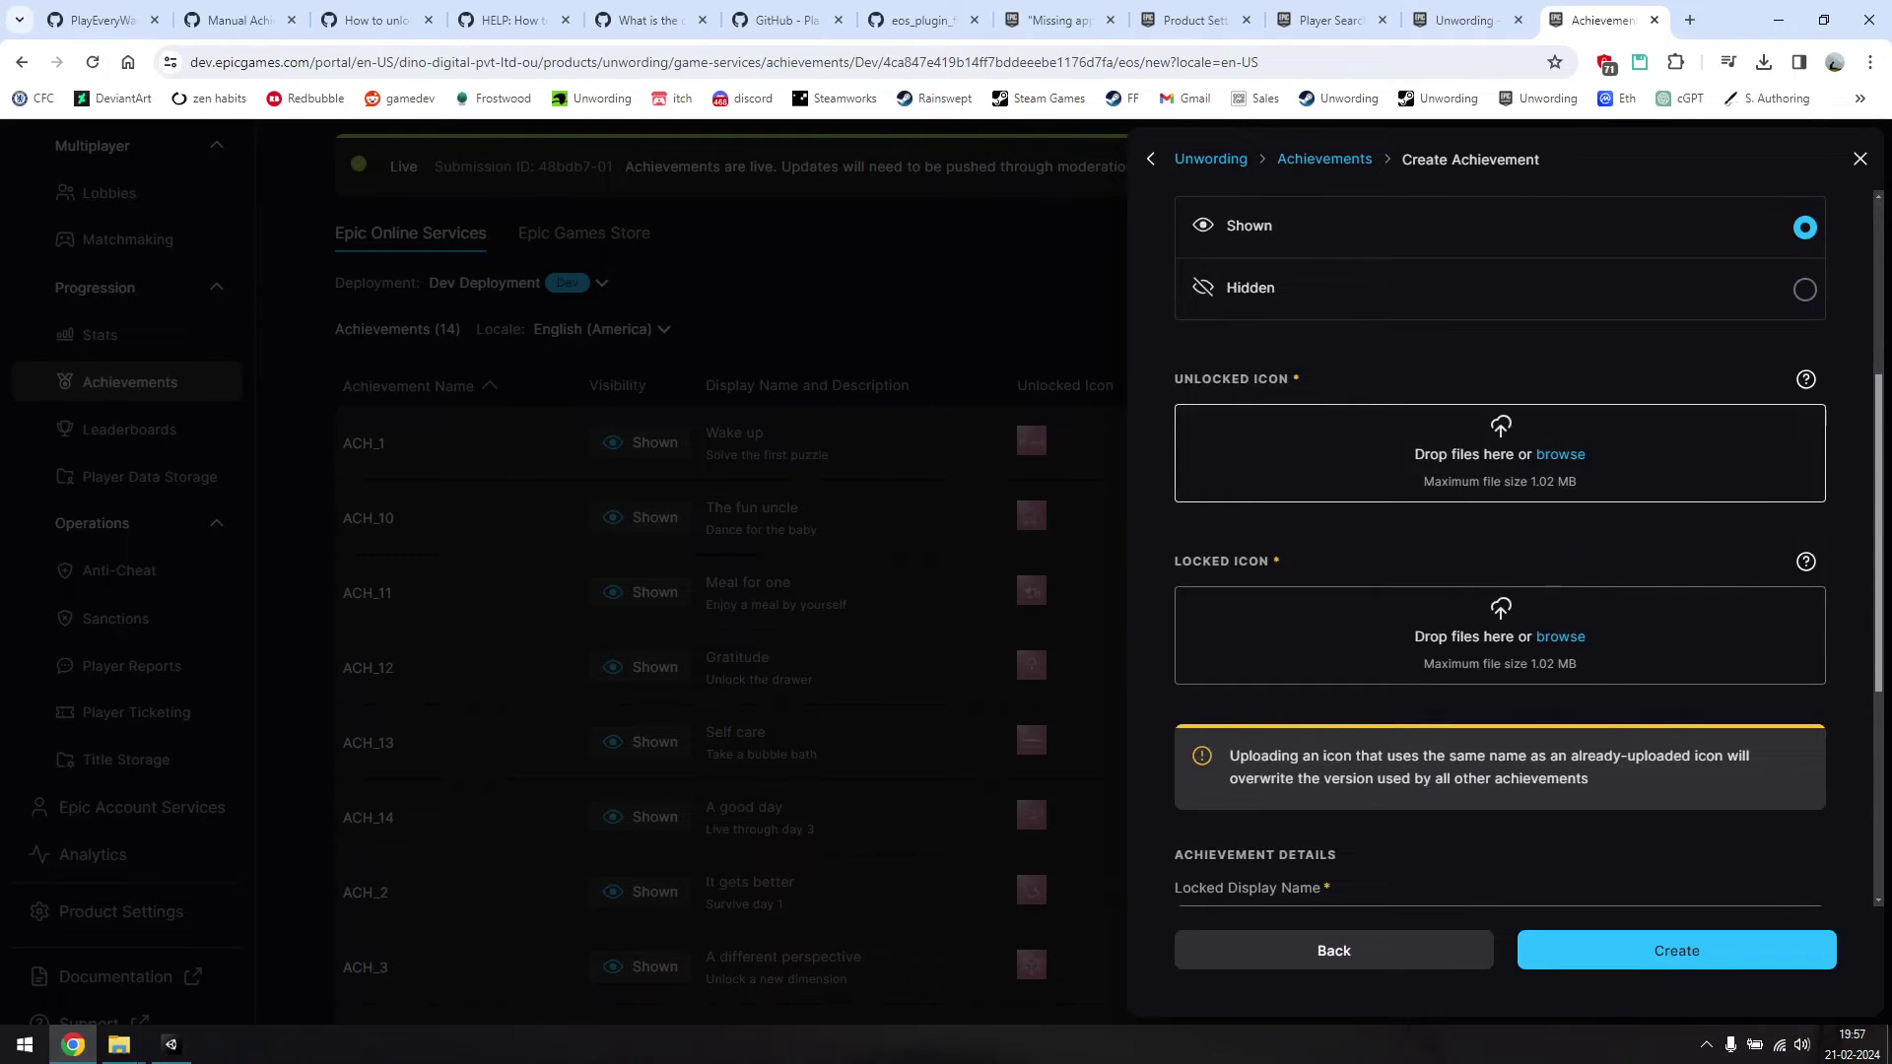
{"action": "left_click", "coordinate": [1561, 454]}
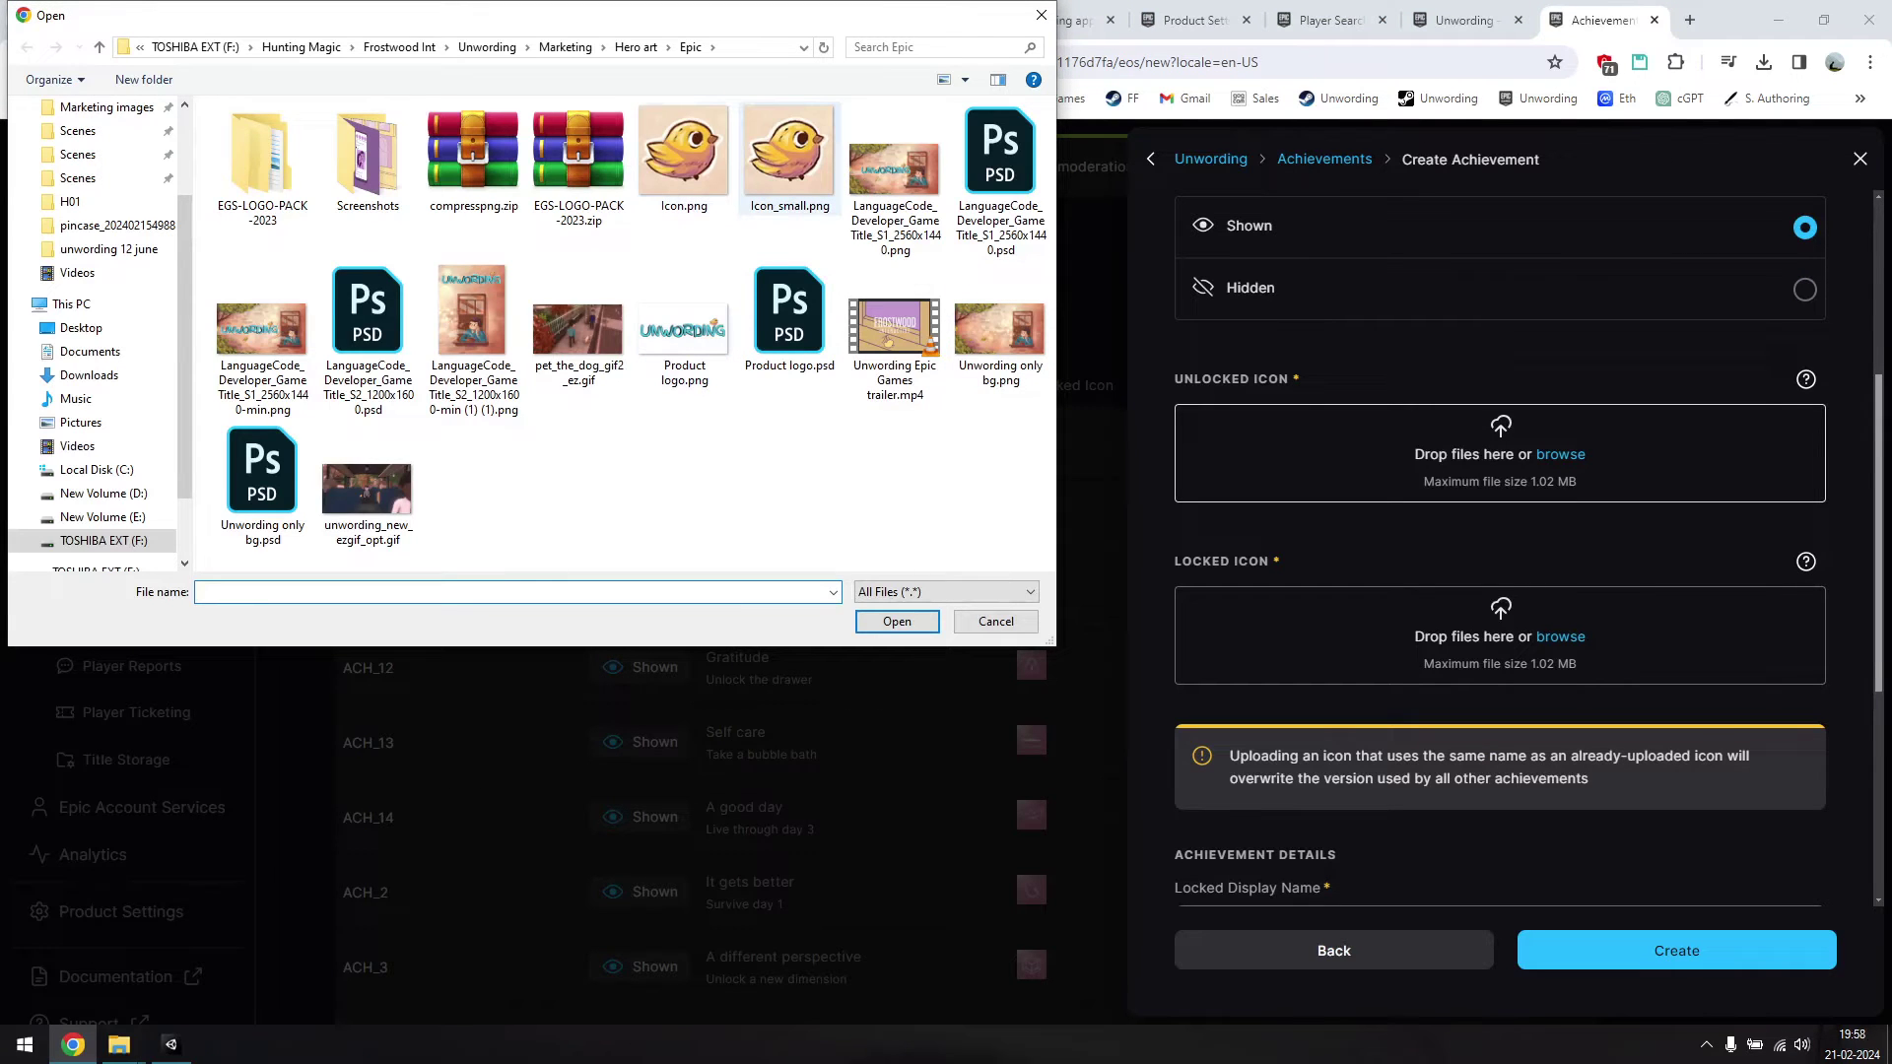
{"action": "left_click", "coordinate": [790, 158]}
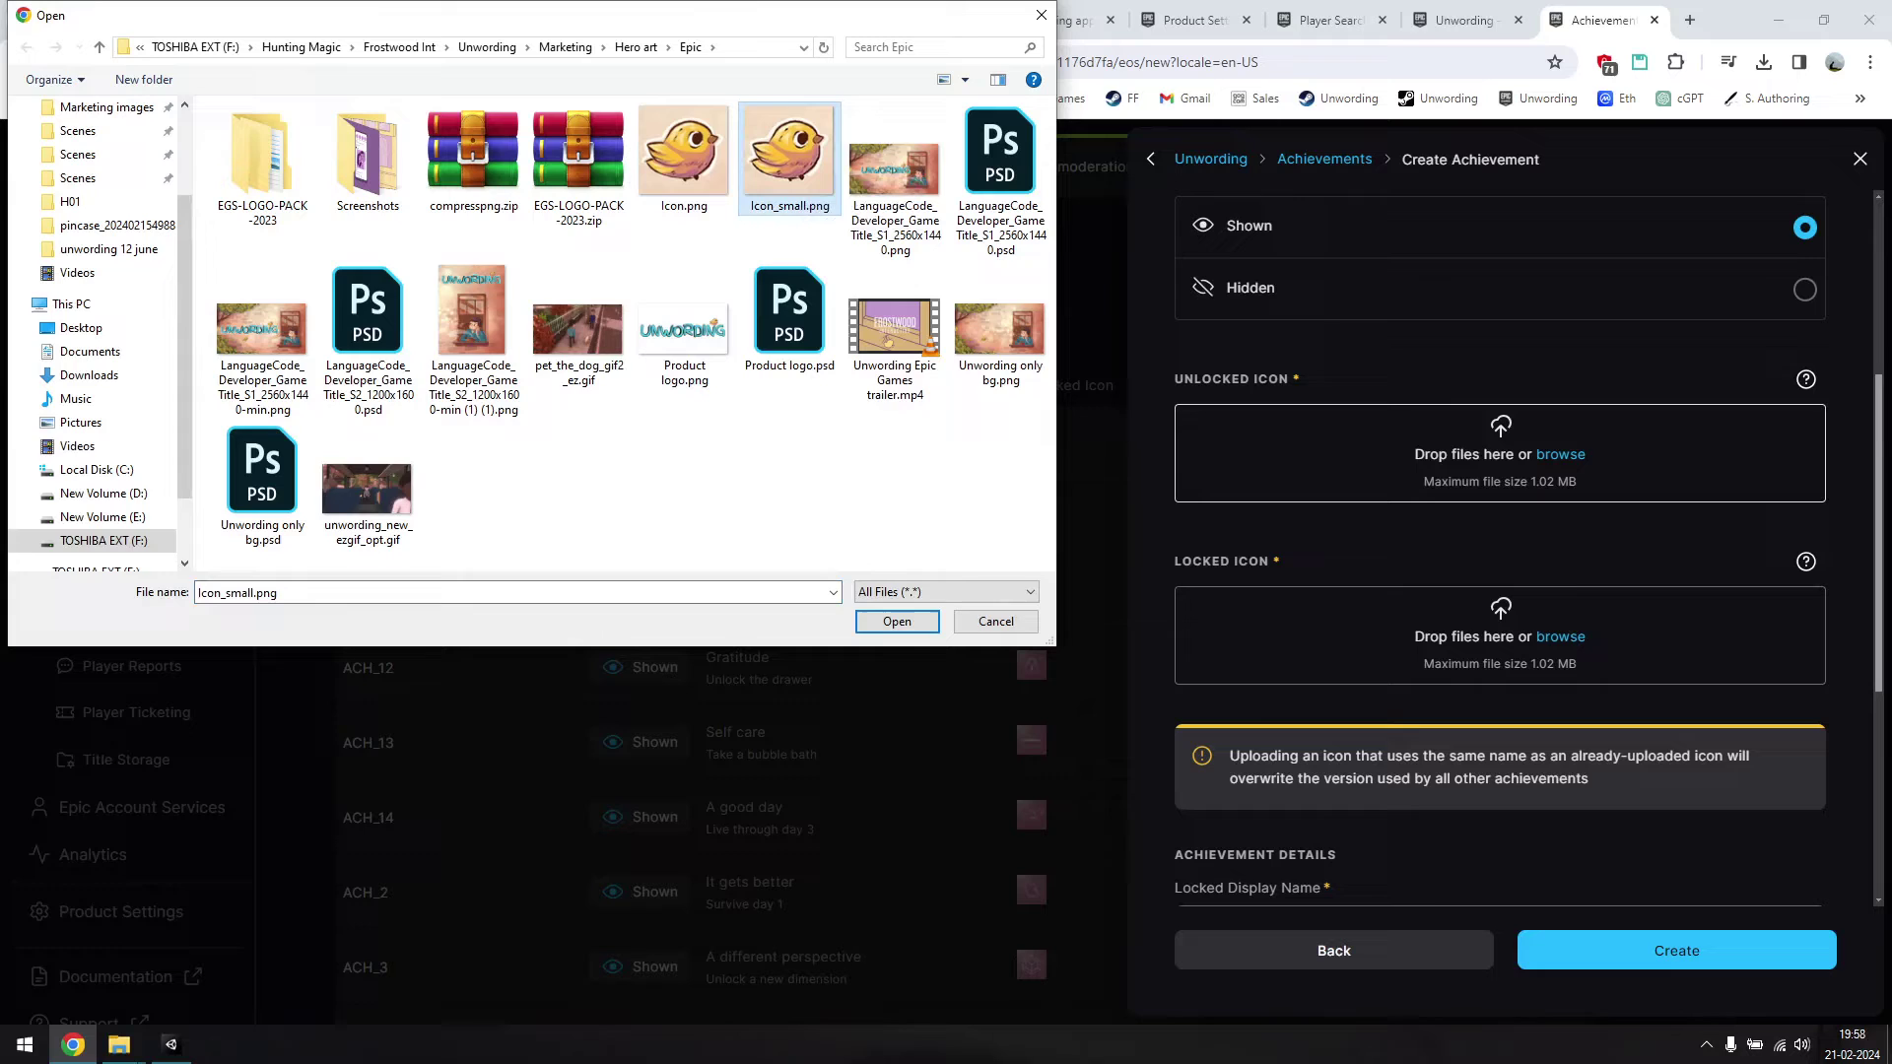
{"action": "left_click", "coordinate": [897, 621]}
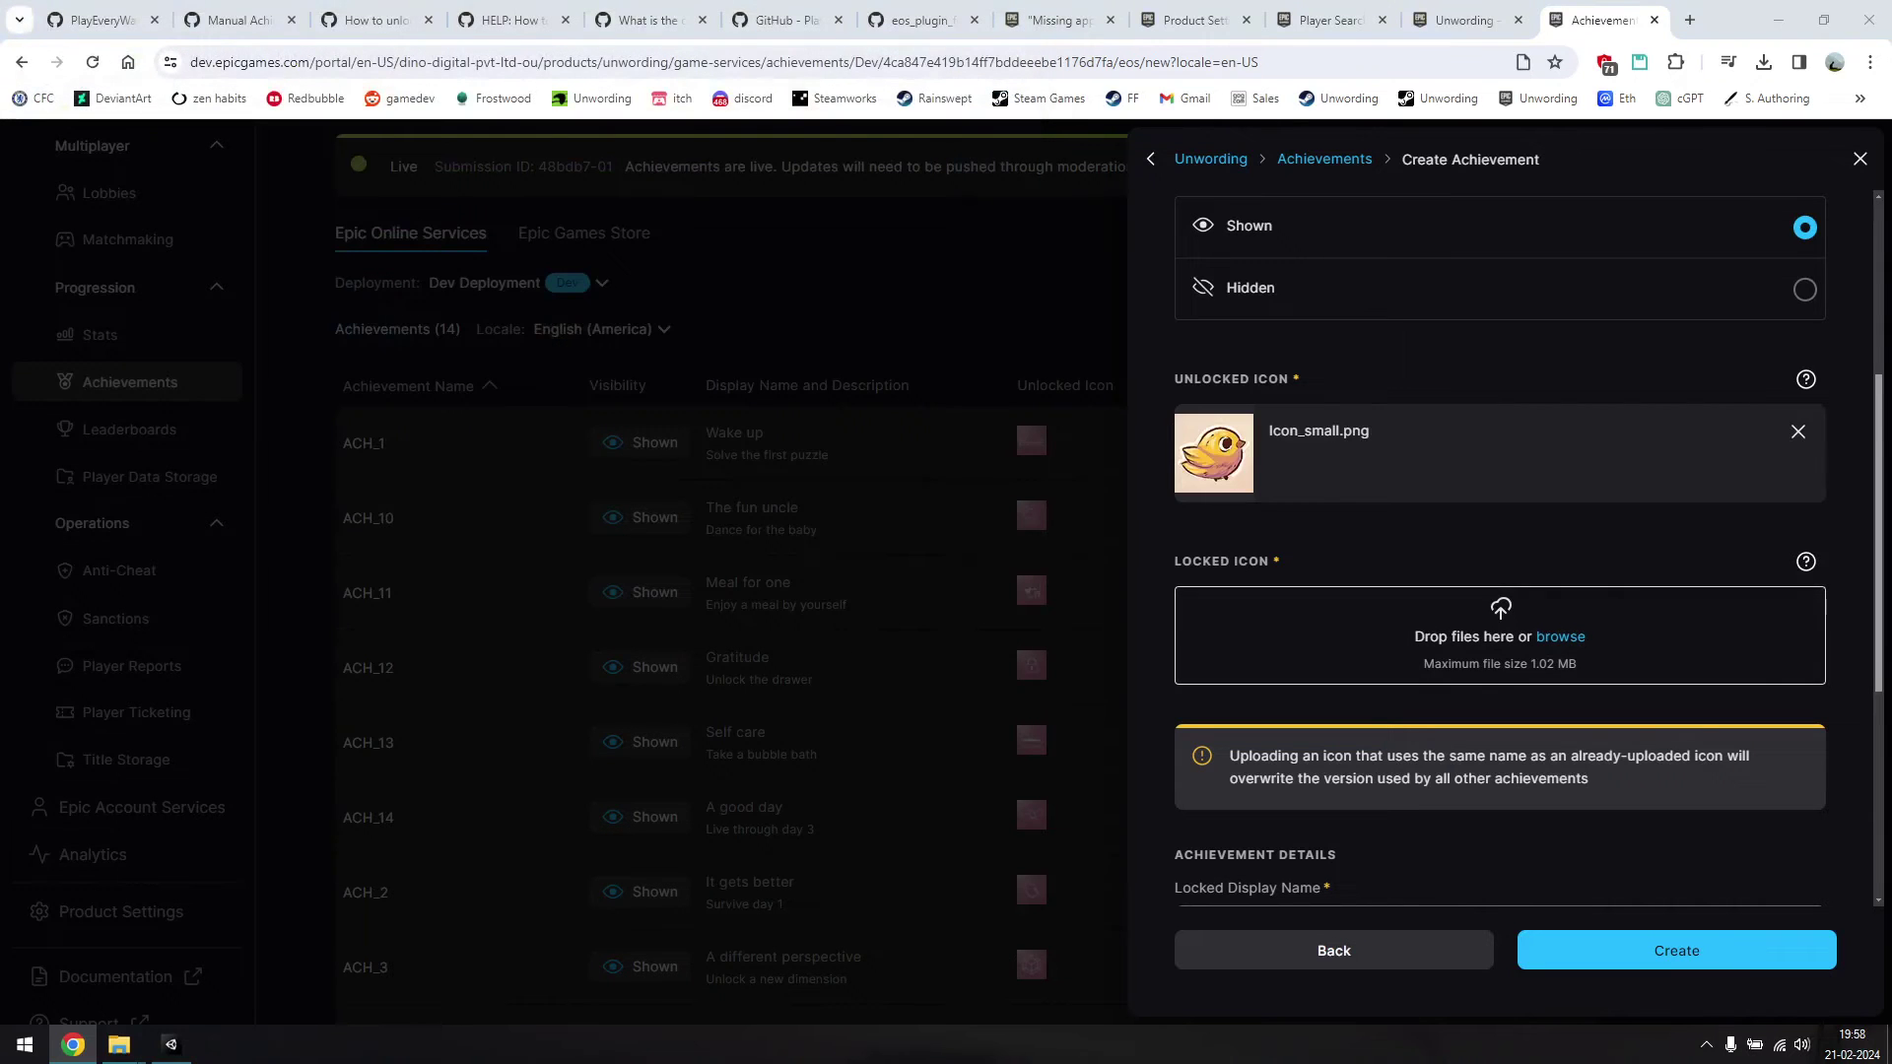
{"action": "left_click", "coordinate": [1561, 636]}
{"action": "left_click", "coordinate": [788, 158]}
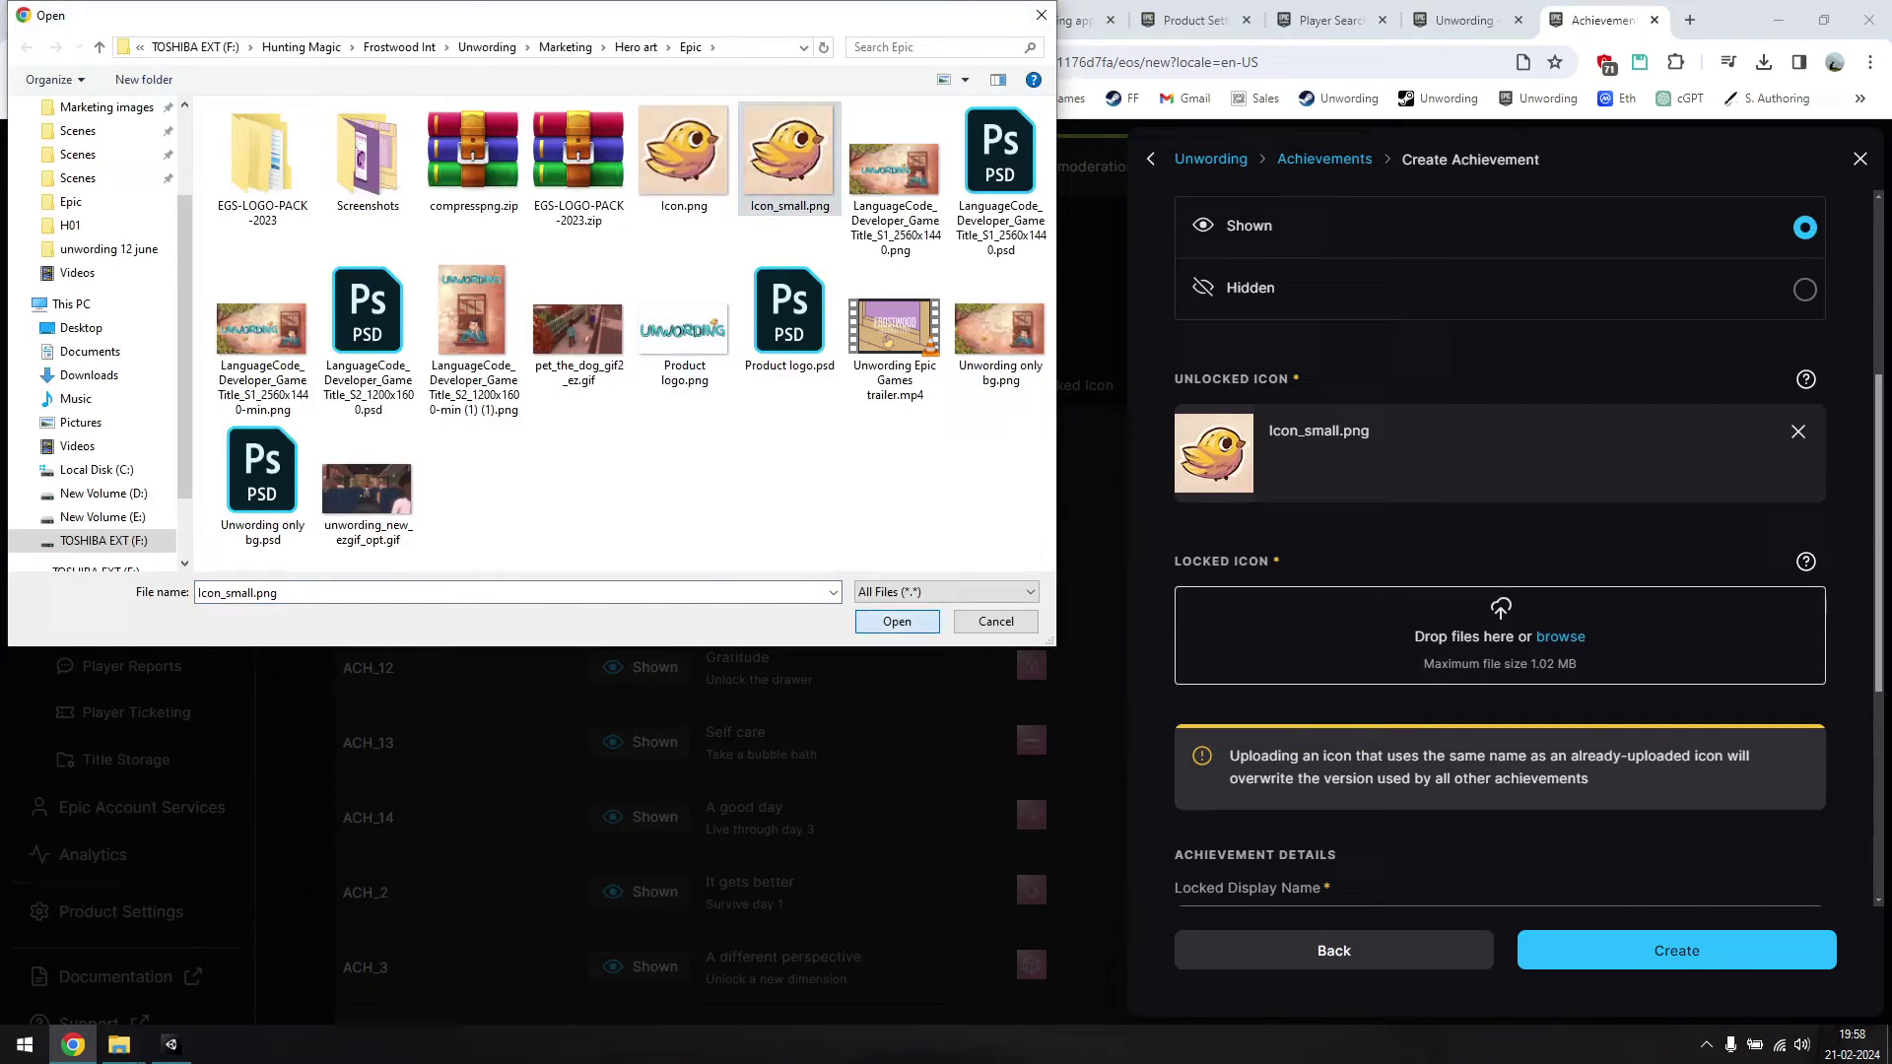
{"action": "left_click", "coordinate": [897, 621]}
- Enter examplelocked and examplelockeddesc as locked name and description, exampleunlocked and exampleunlockeddesc as the unlocked ones, and create the achievement
{"action": "scroll", "coordinate": [1500, 552], "scroll_direction": "down", "scroll_amount": 4}
{"action": "left_click", "coordinate": [1500, 531]}
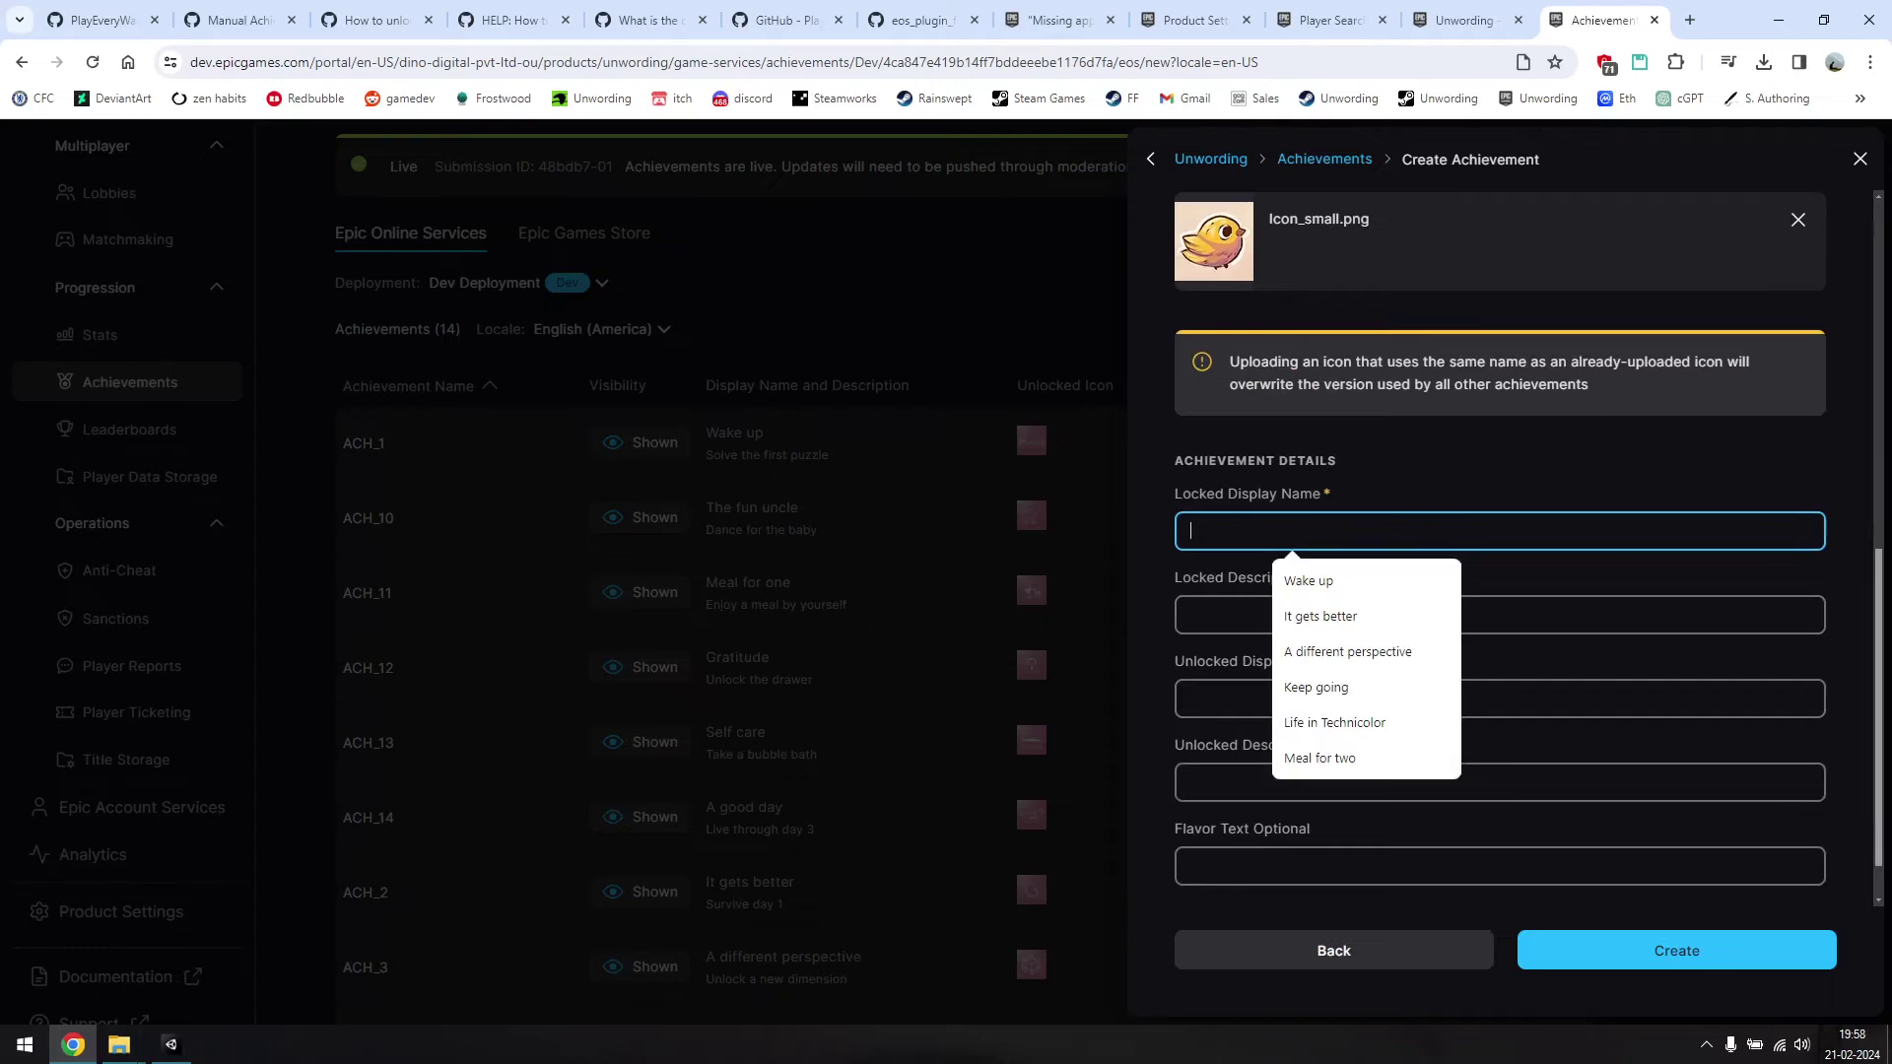
{"action": "type", "text": "examplelocked"}
{"action": "key", "text": "Tab"}
{"action": "type", "text": "examplelockeddesc"}
{"action": "key", "text": "Tab"}
{"action": "type", "text": "exampleunlocked"}
{"action": "key", "text": "Tab"}
{"action": "type", "text": "examplelockeddesc"}
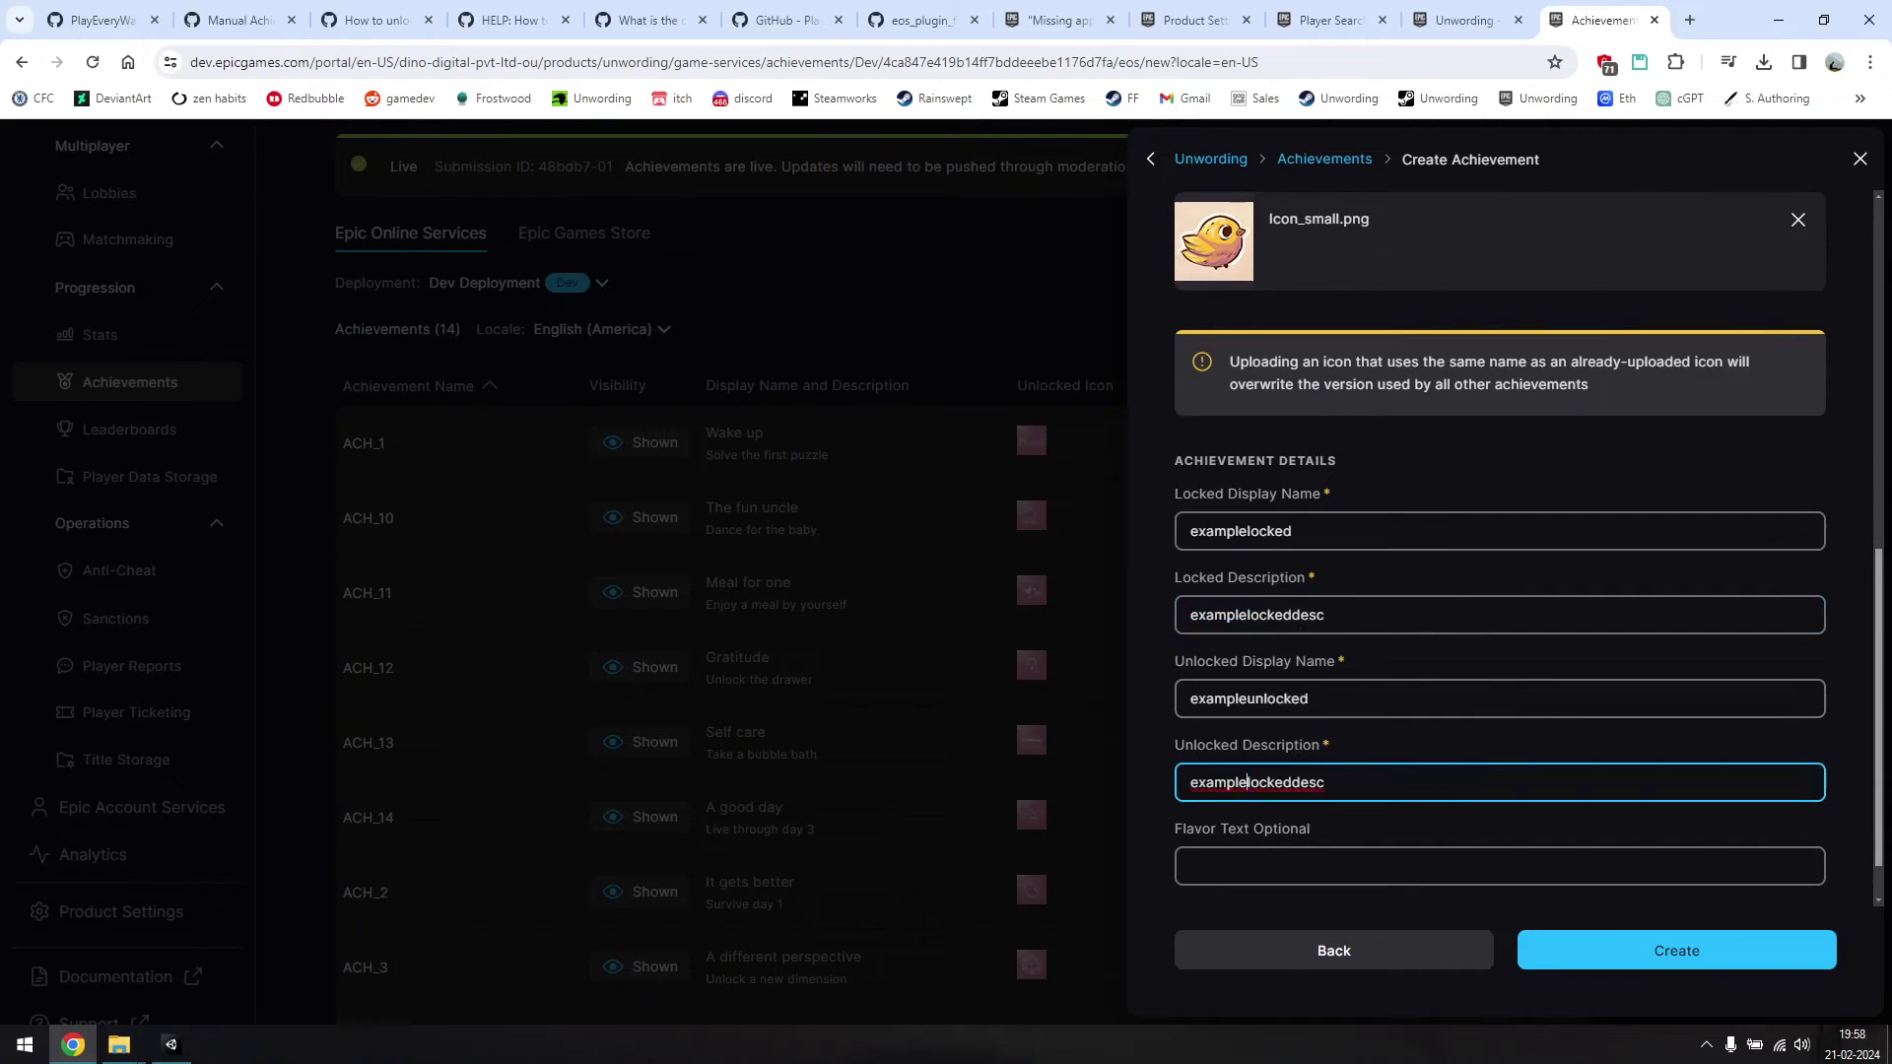
{"action": "type", "text": "un"}
{"action": "scroll", "coordinate": [1499, 548], "scroll_direction": "down", "scroll_amount": 1}
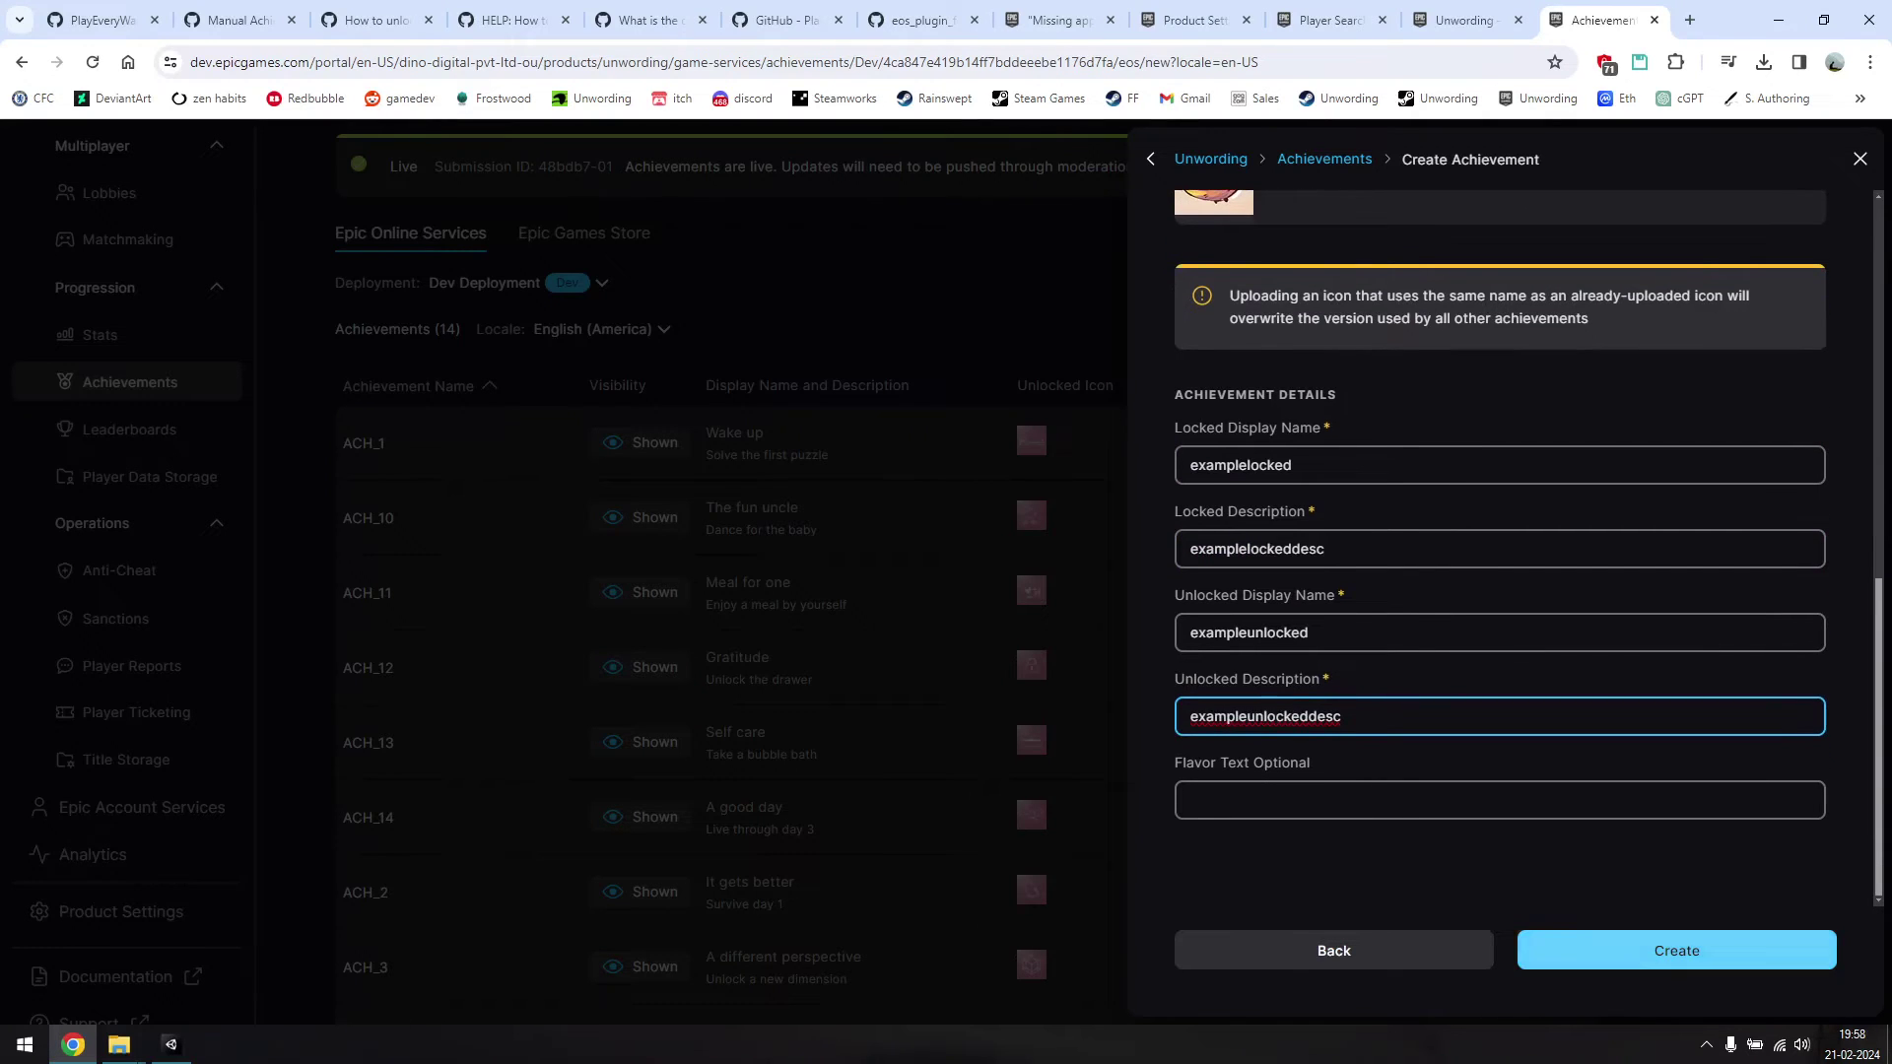
{"action": "left_click", "coordinate": [1675, 950]}
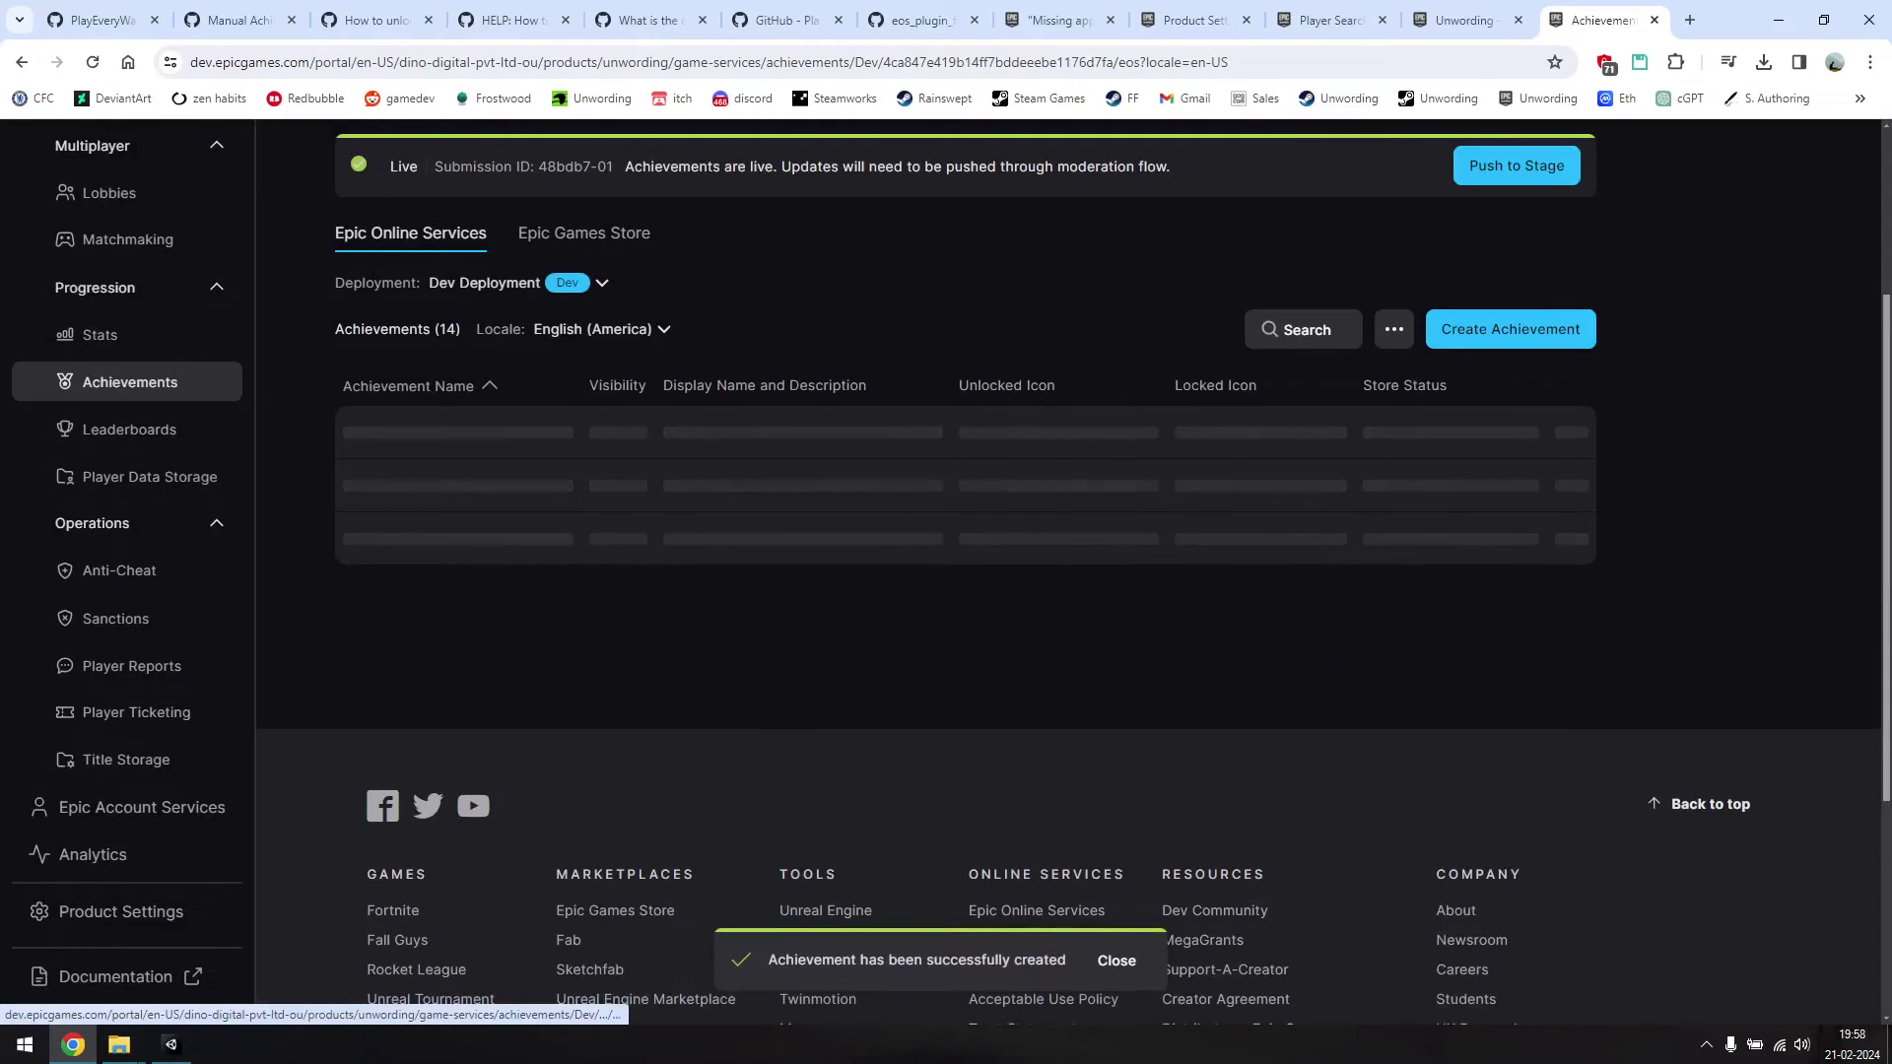
- Link the example achievement to the Epic Games Store achievements with 5 XP
{"action": "scroll", "coordinate": [946, 572], "scroll_direction": "down", "scroll_amount": 10}
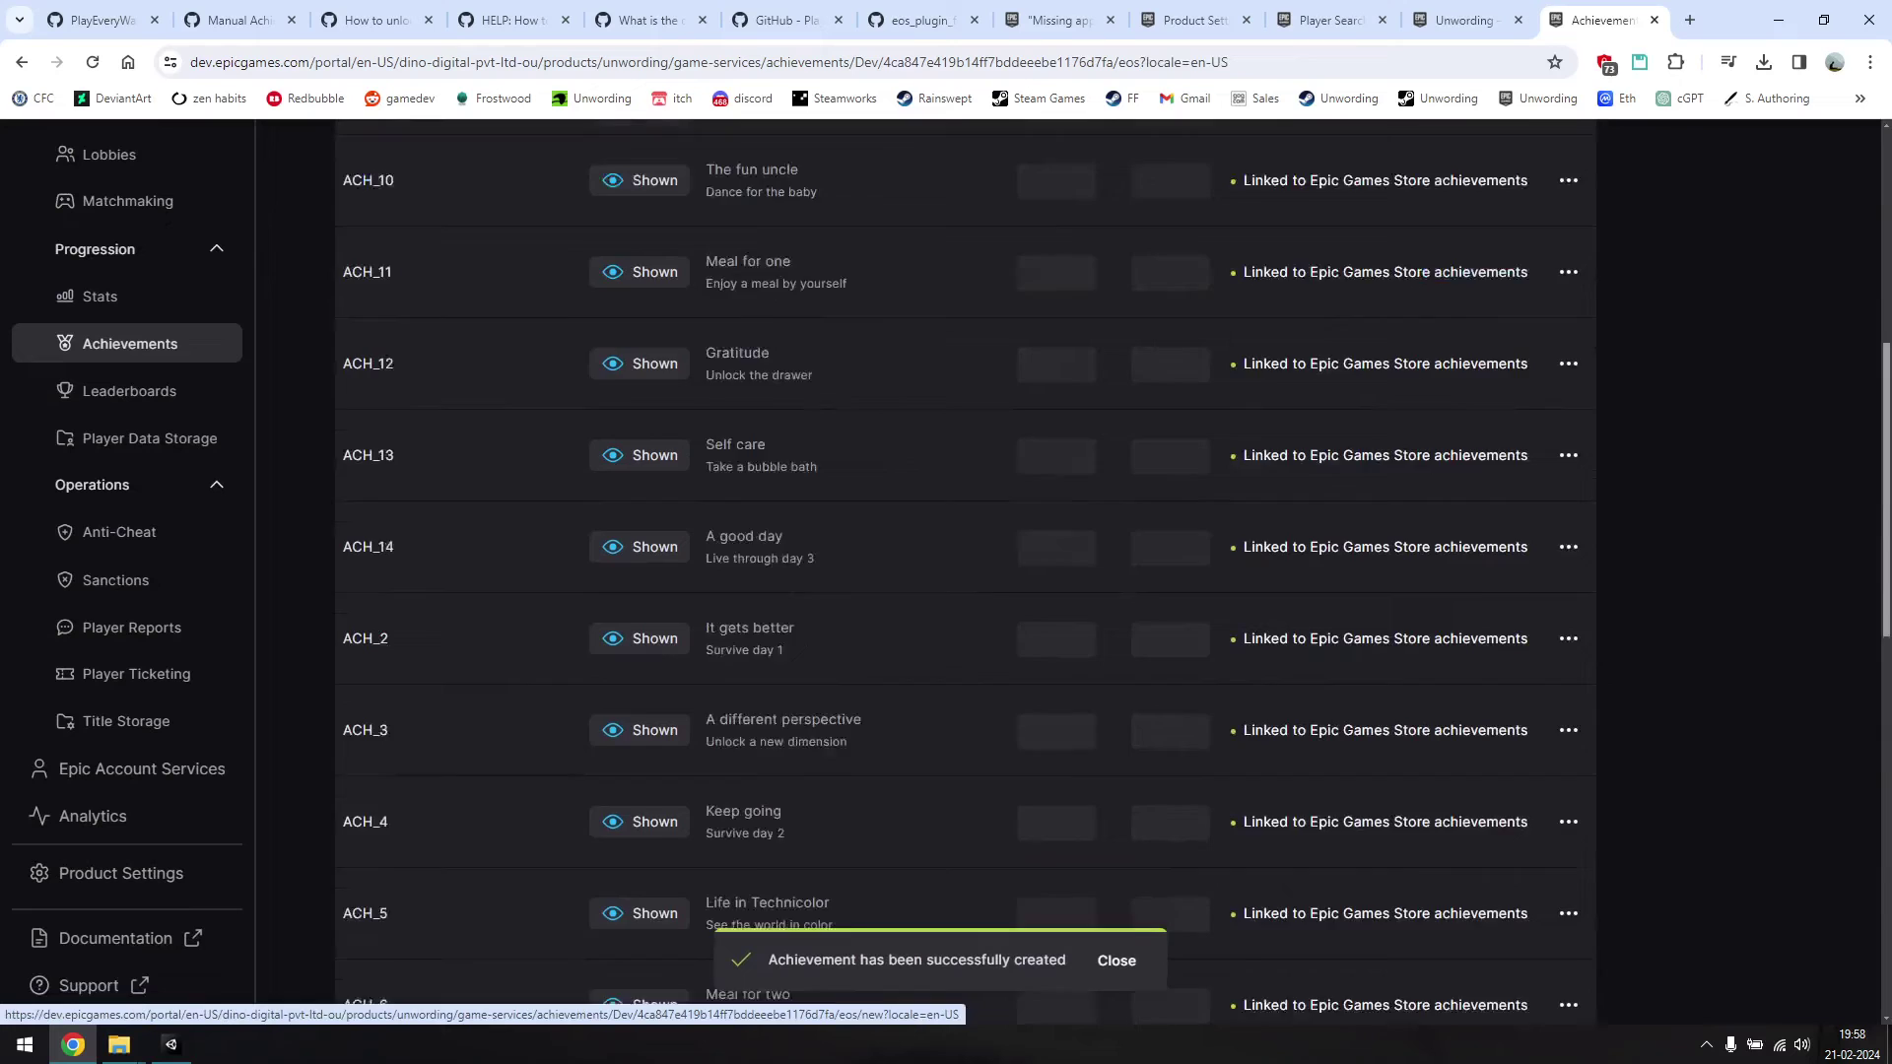
{"action": "left_click", "coordinate": [1568, 315]}
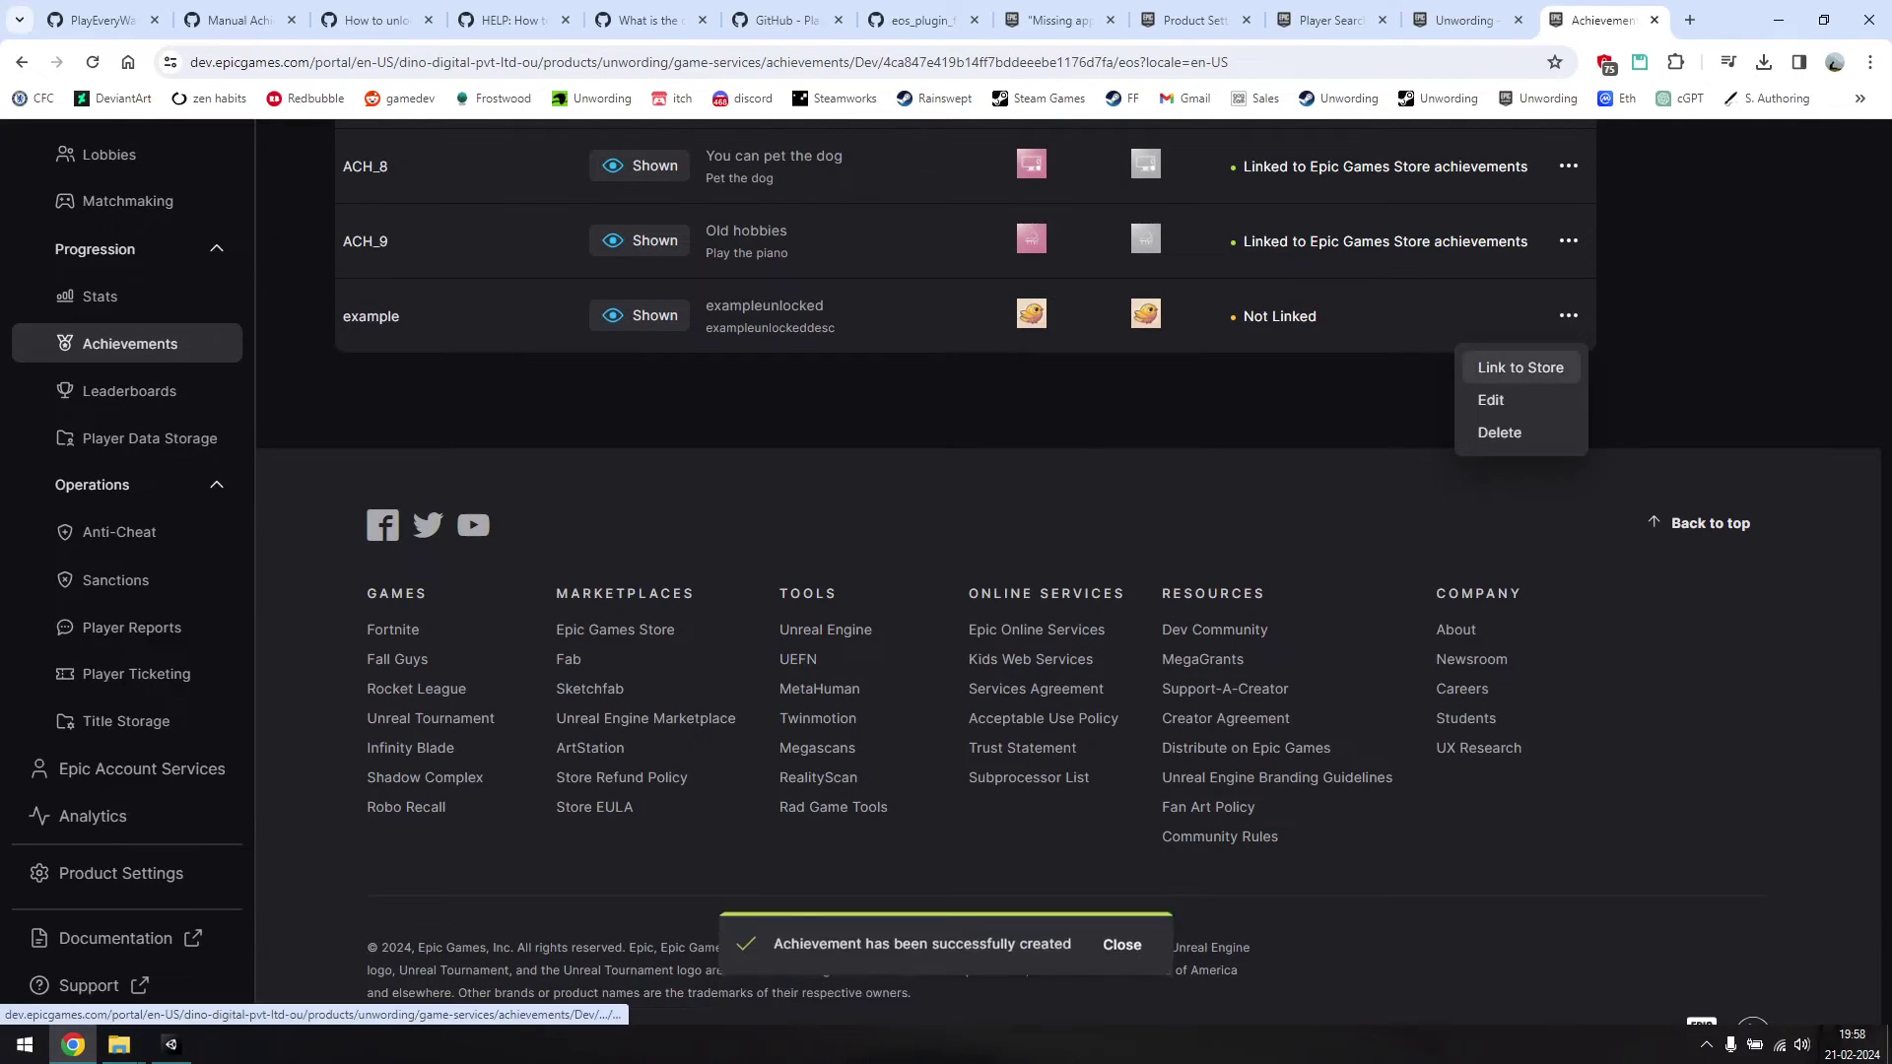
{"action": "left_click", "coordinate": [1521, 368]}
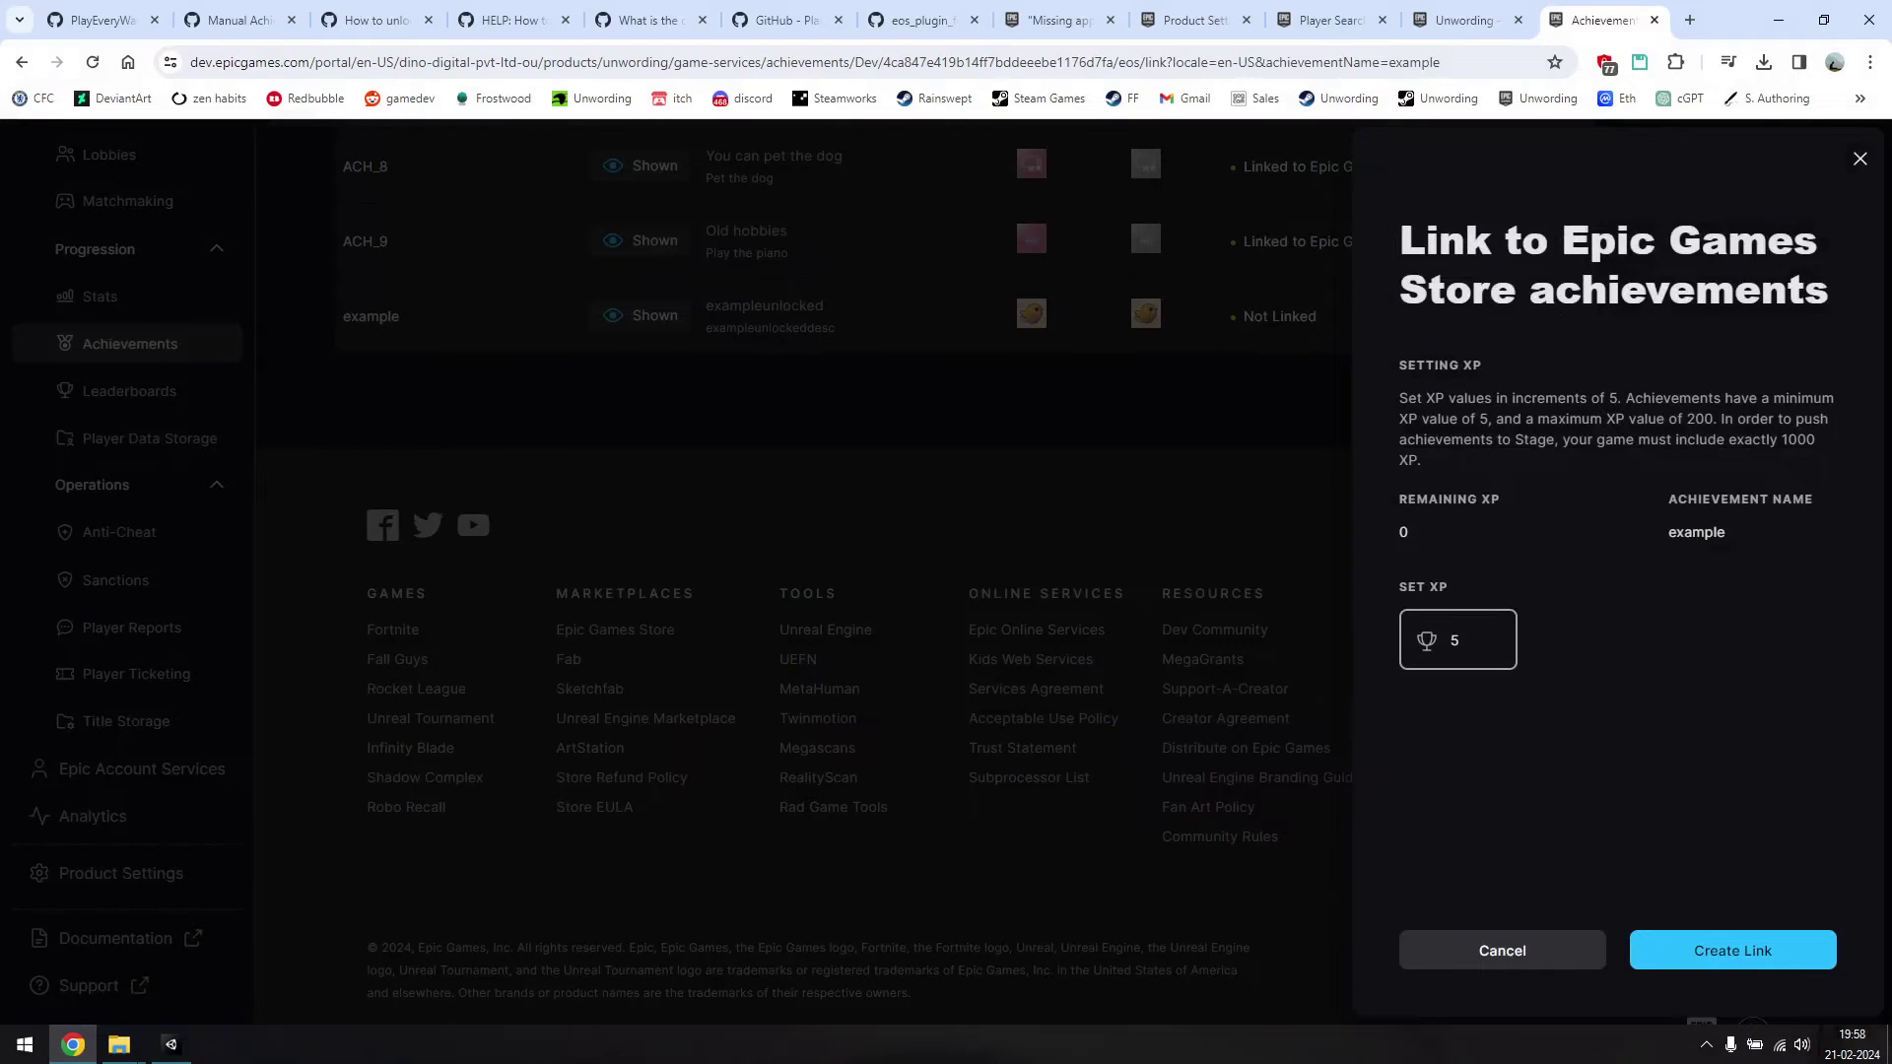
{"action": "left_click", "coordinate": [1458, 640]}
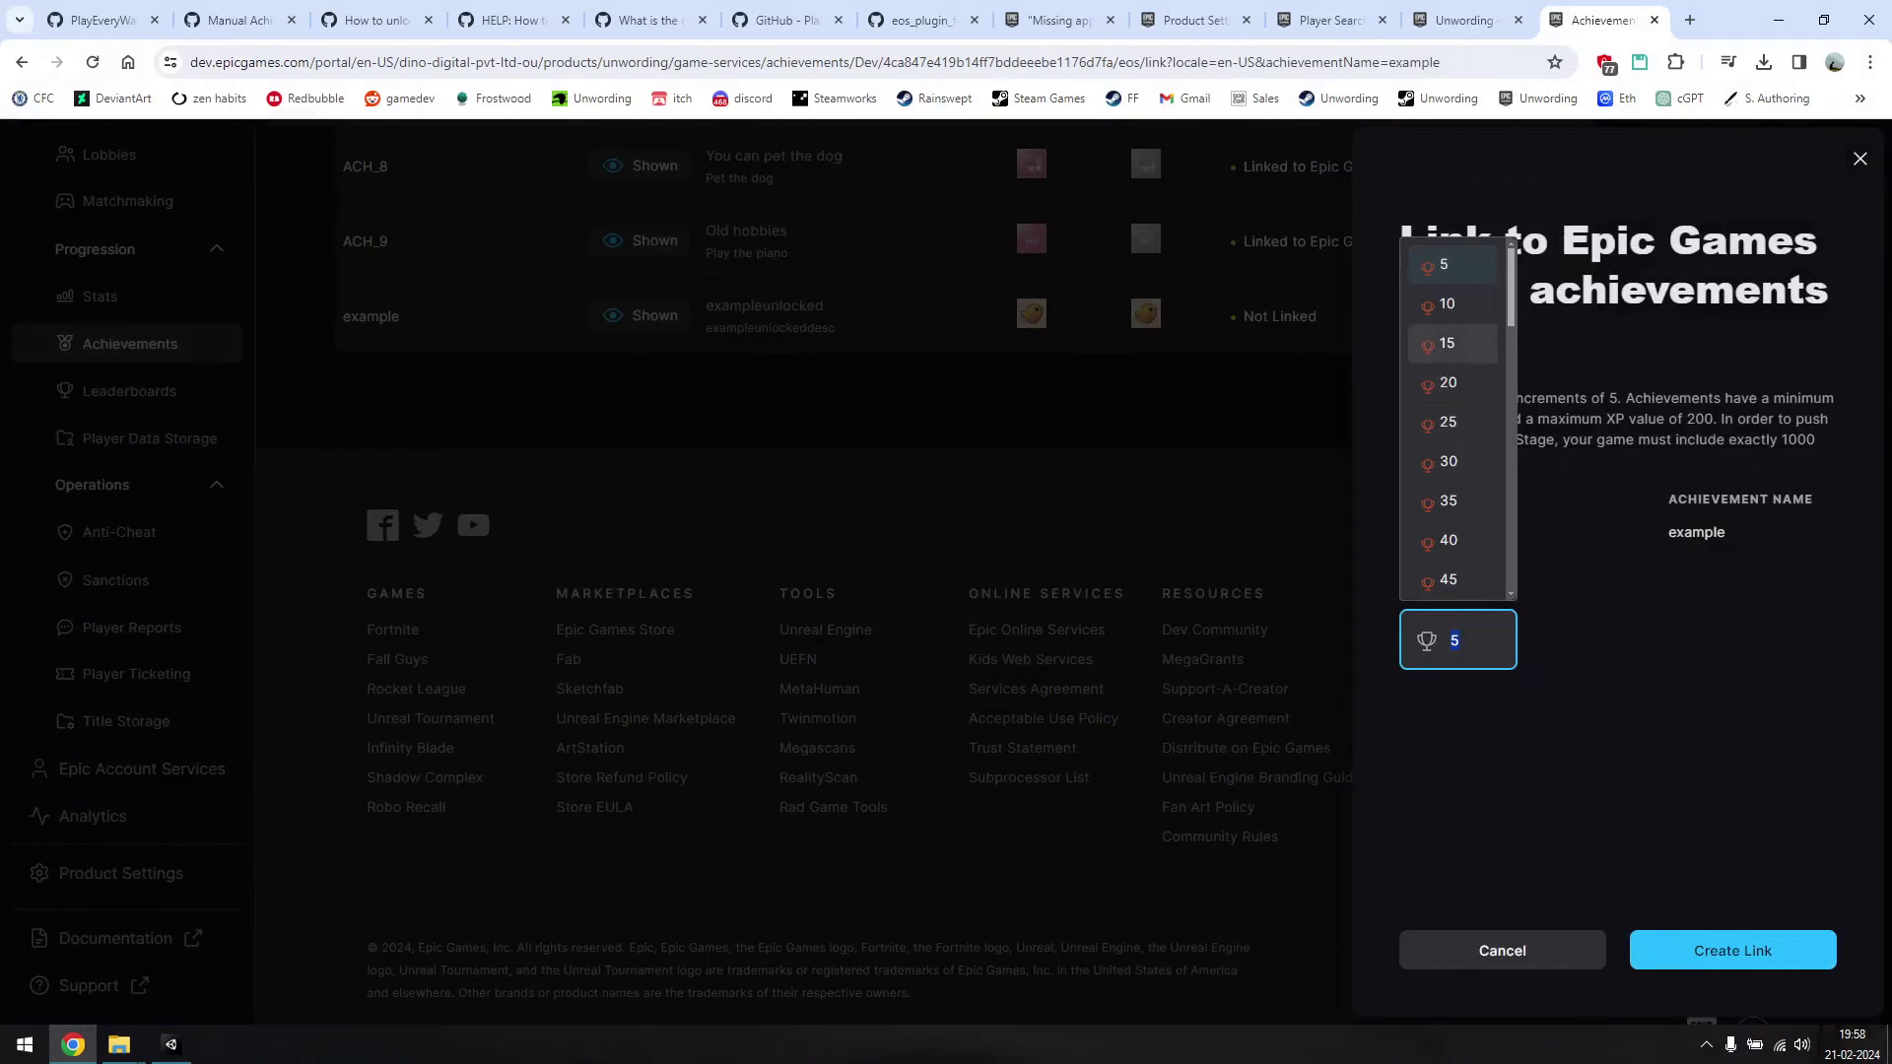
{"action": "left_click", "coordinate": [1497, 341]}
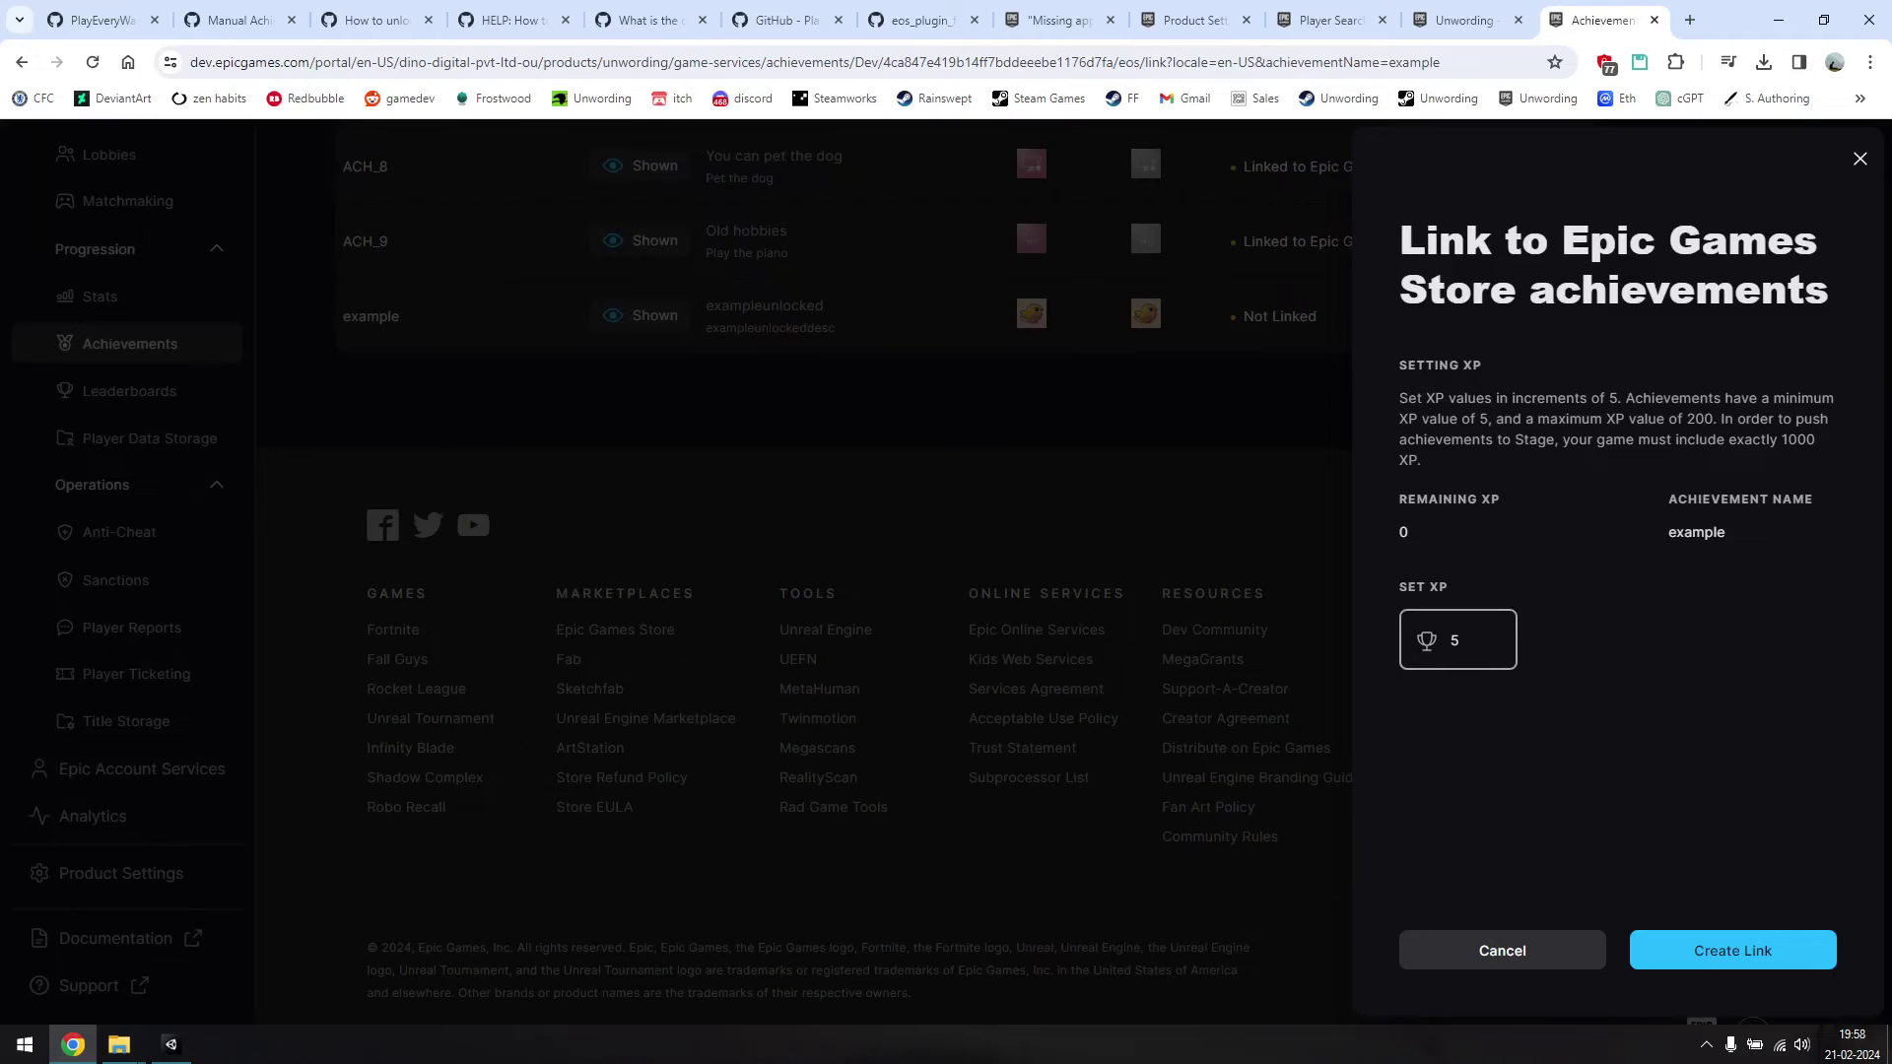
{"action": "left_click", "coordinate": [1732, 950]}
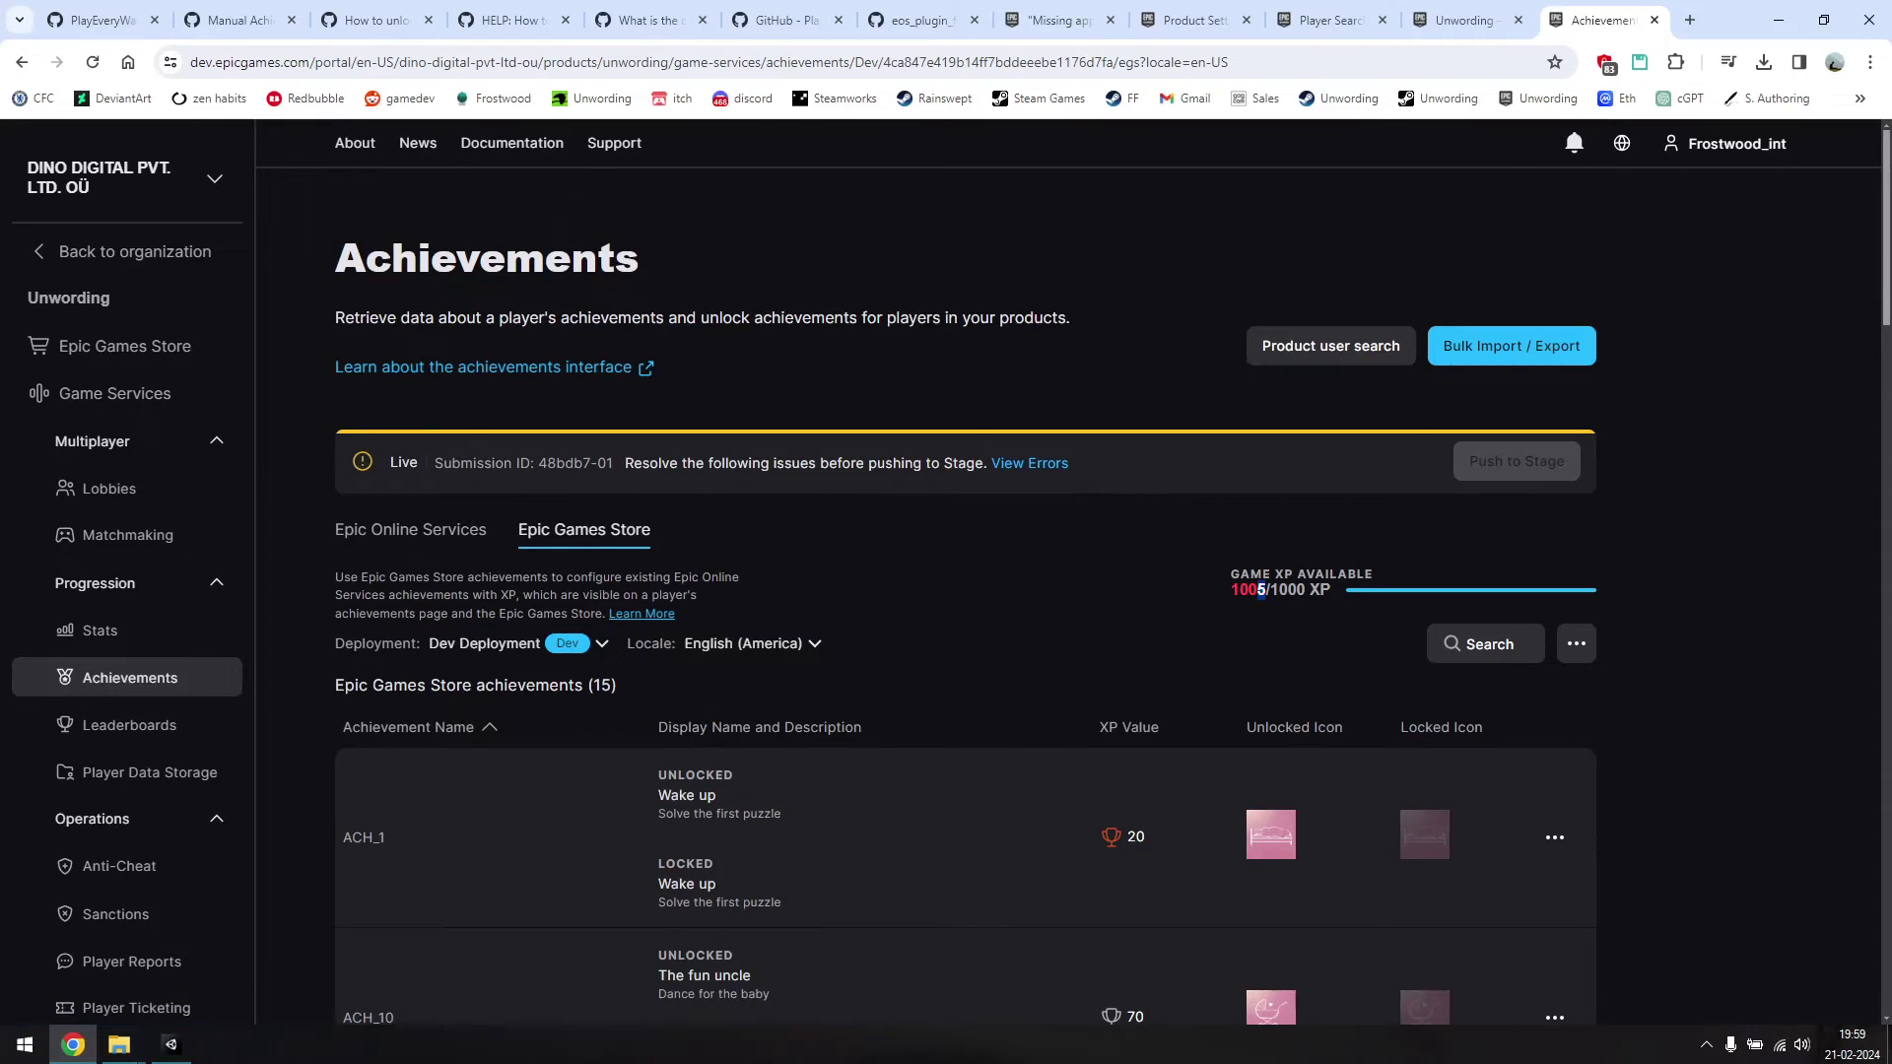
- Remove the example achievement's link from the Epic Games Store achievements
{"action": "scroll", "coordinate": [1261, 589], "scroll_direction": "down", "scroll_amount": 6}
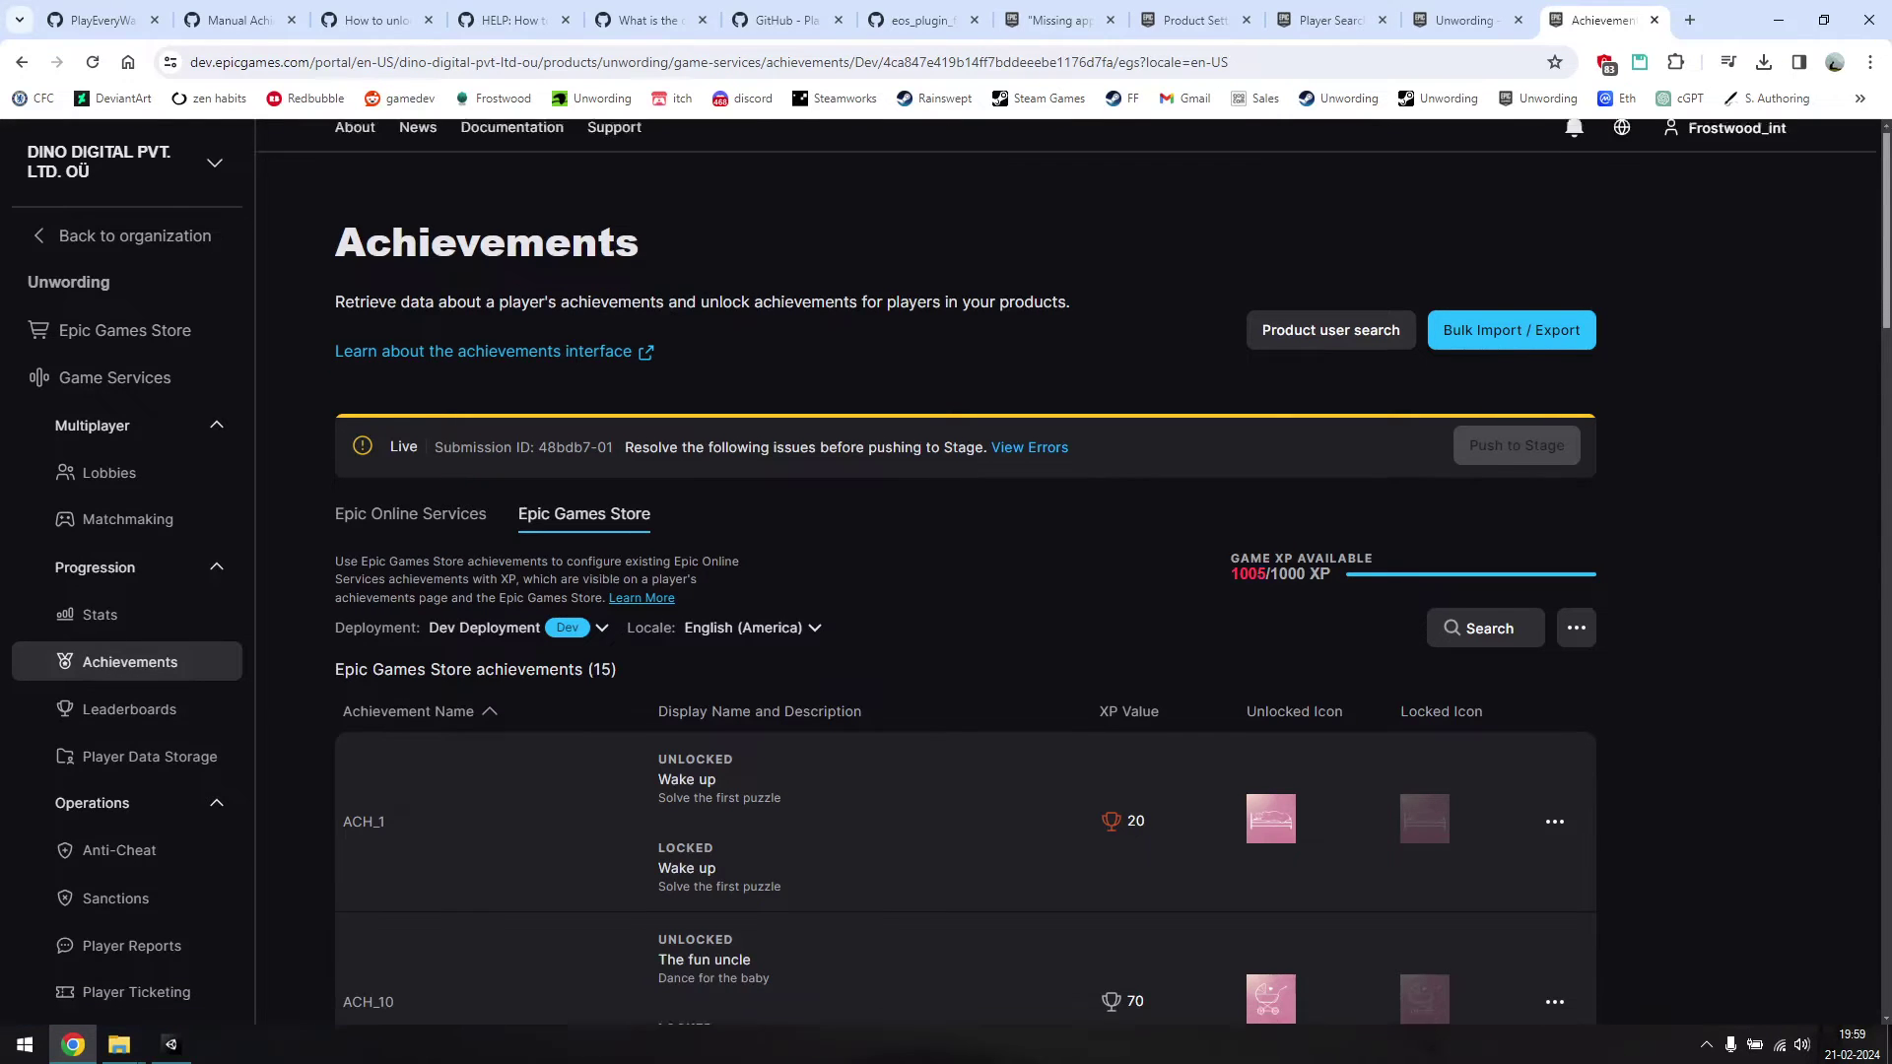
{"action": "scroll", "coordinate": [1261, 589], "scroll_direction": "down", "scroll_amount": 20}
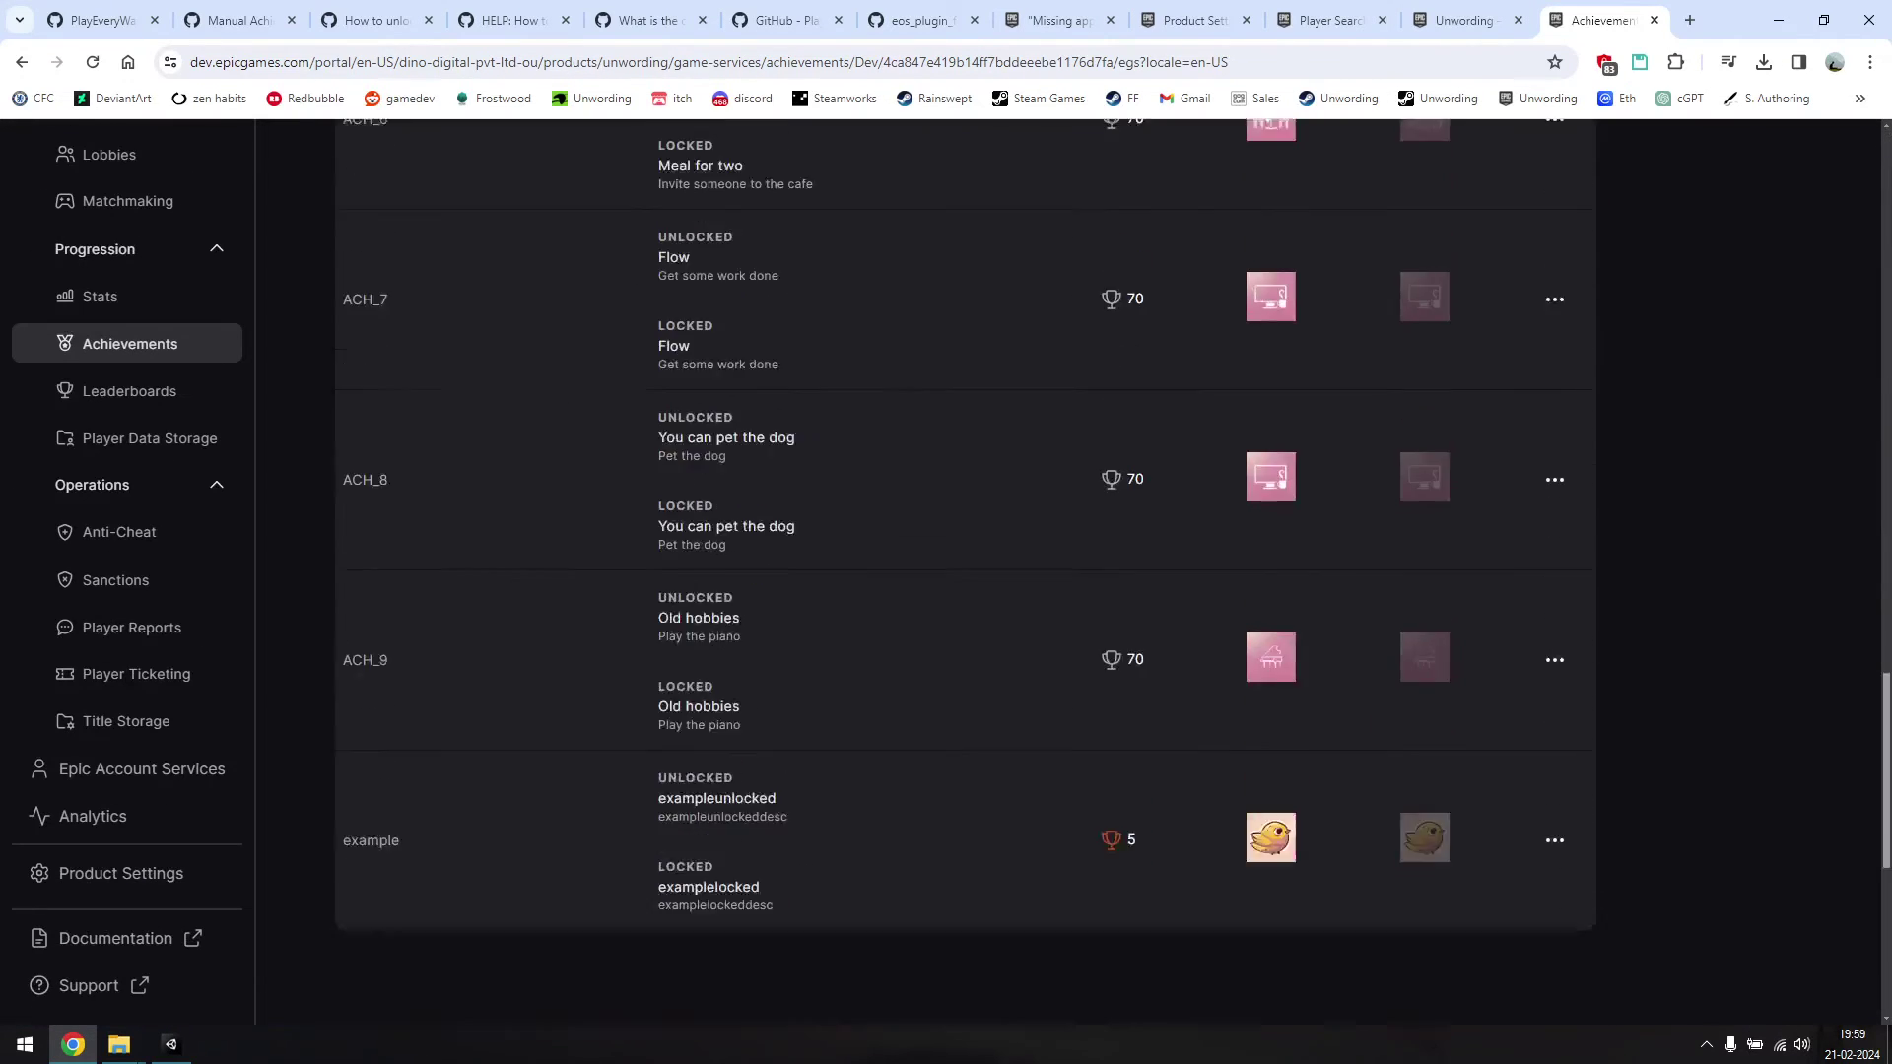
{"action": "left_click", "coordinate": [1555, 504]}
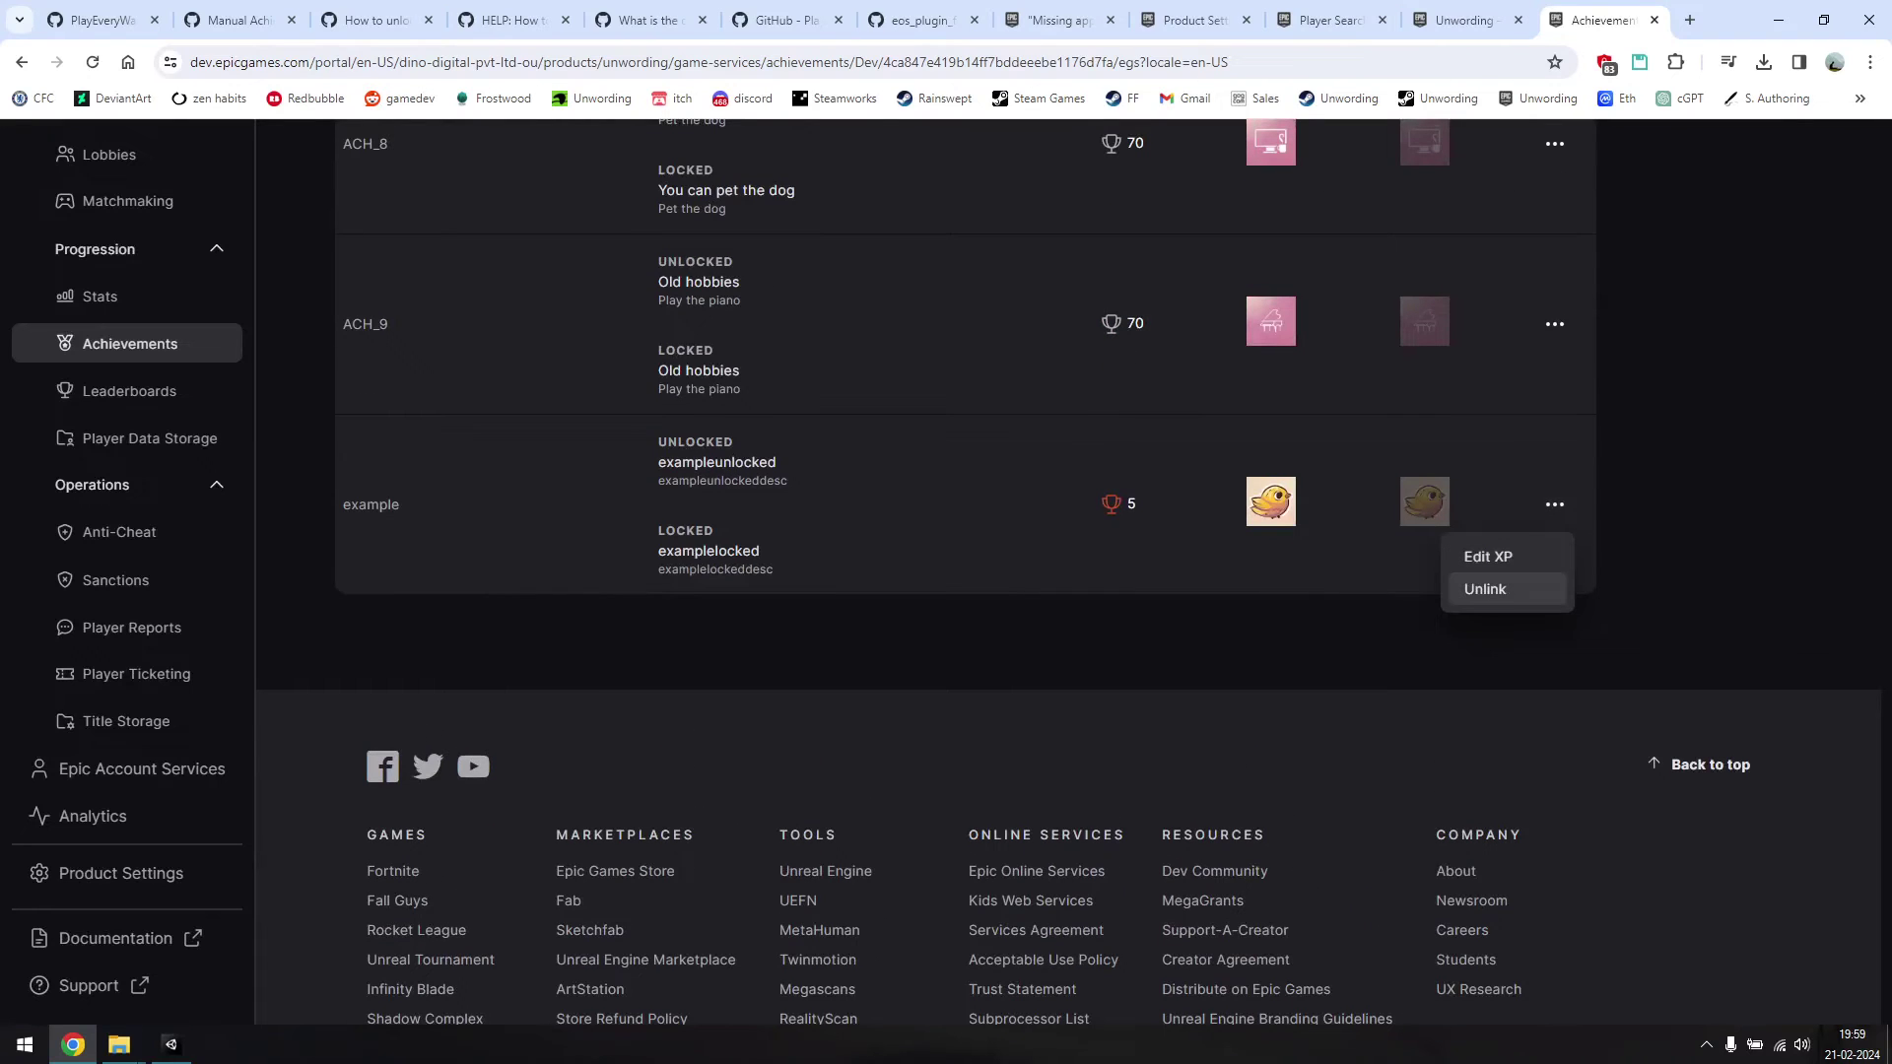
{"action": "left_click", "coordinate": [1485, 588]}
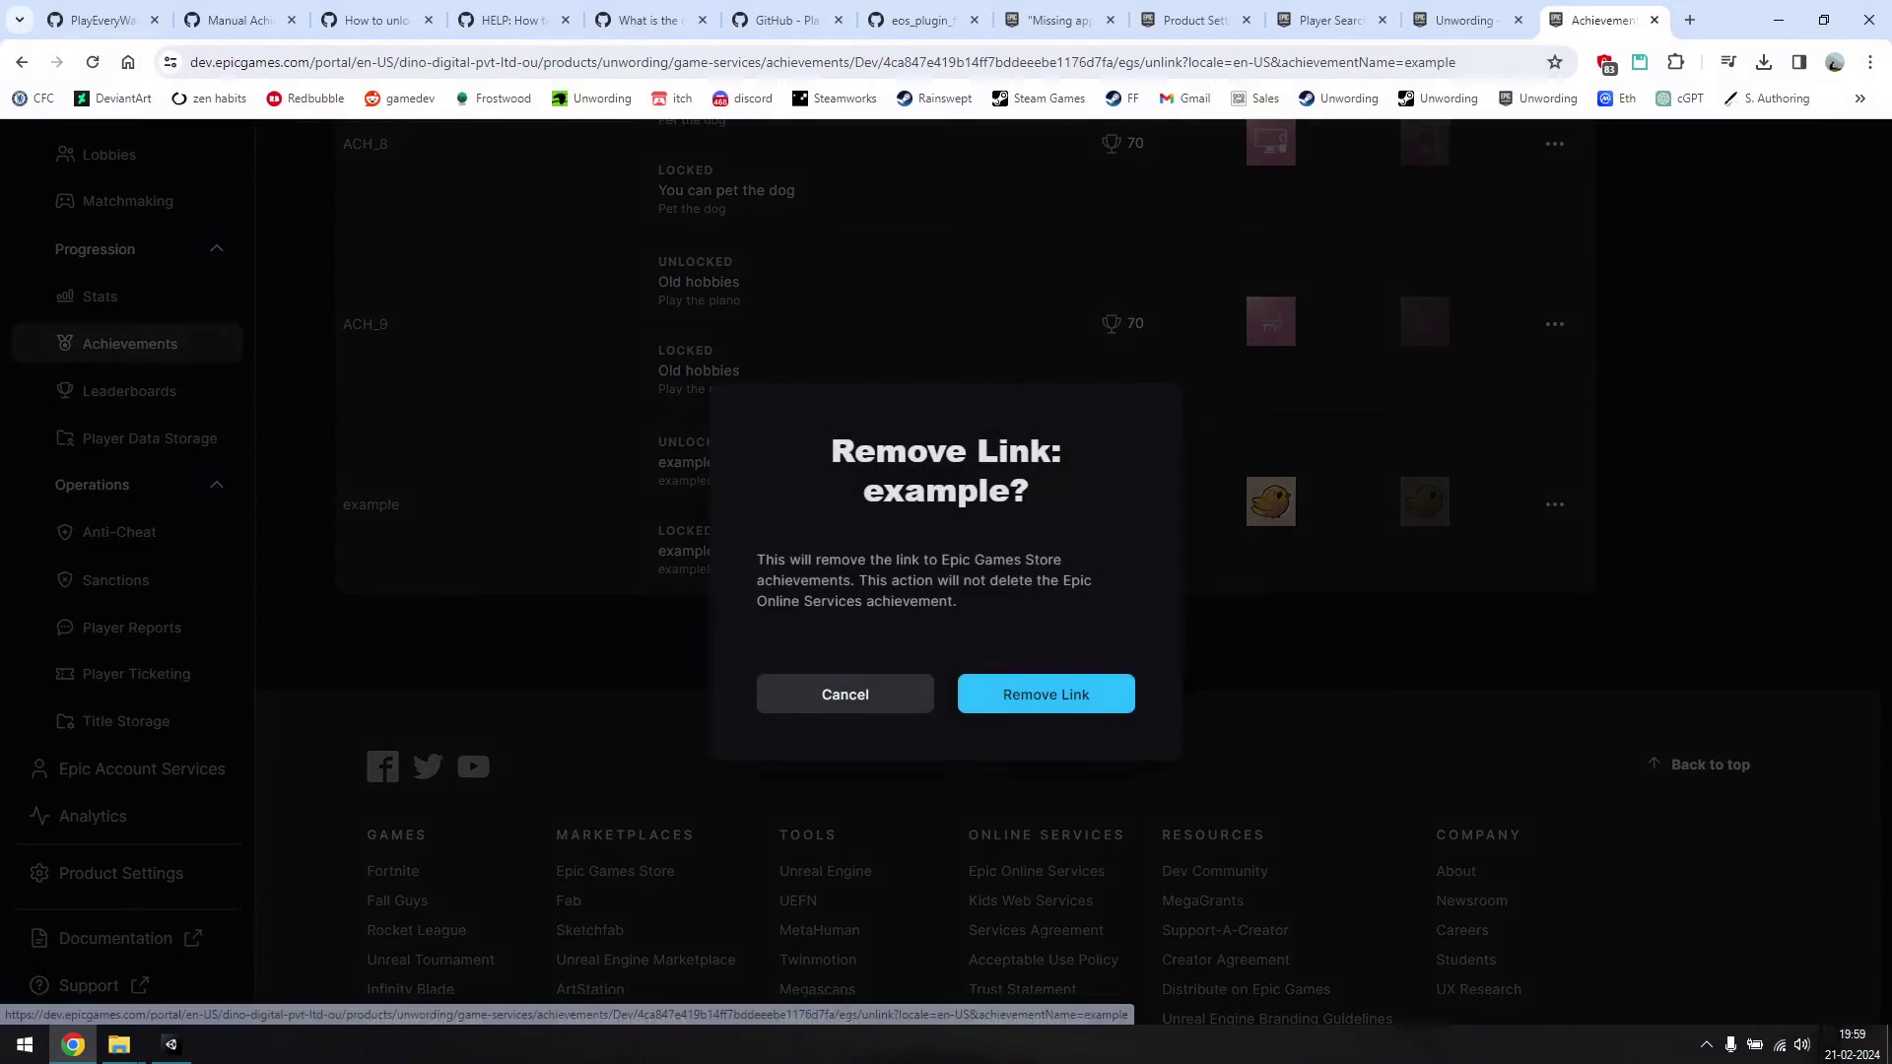
{"action": "left_click", "coordinate": [1046, 693]}
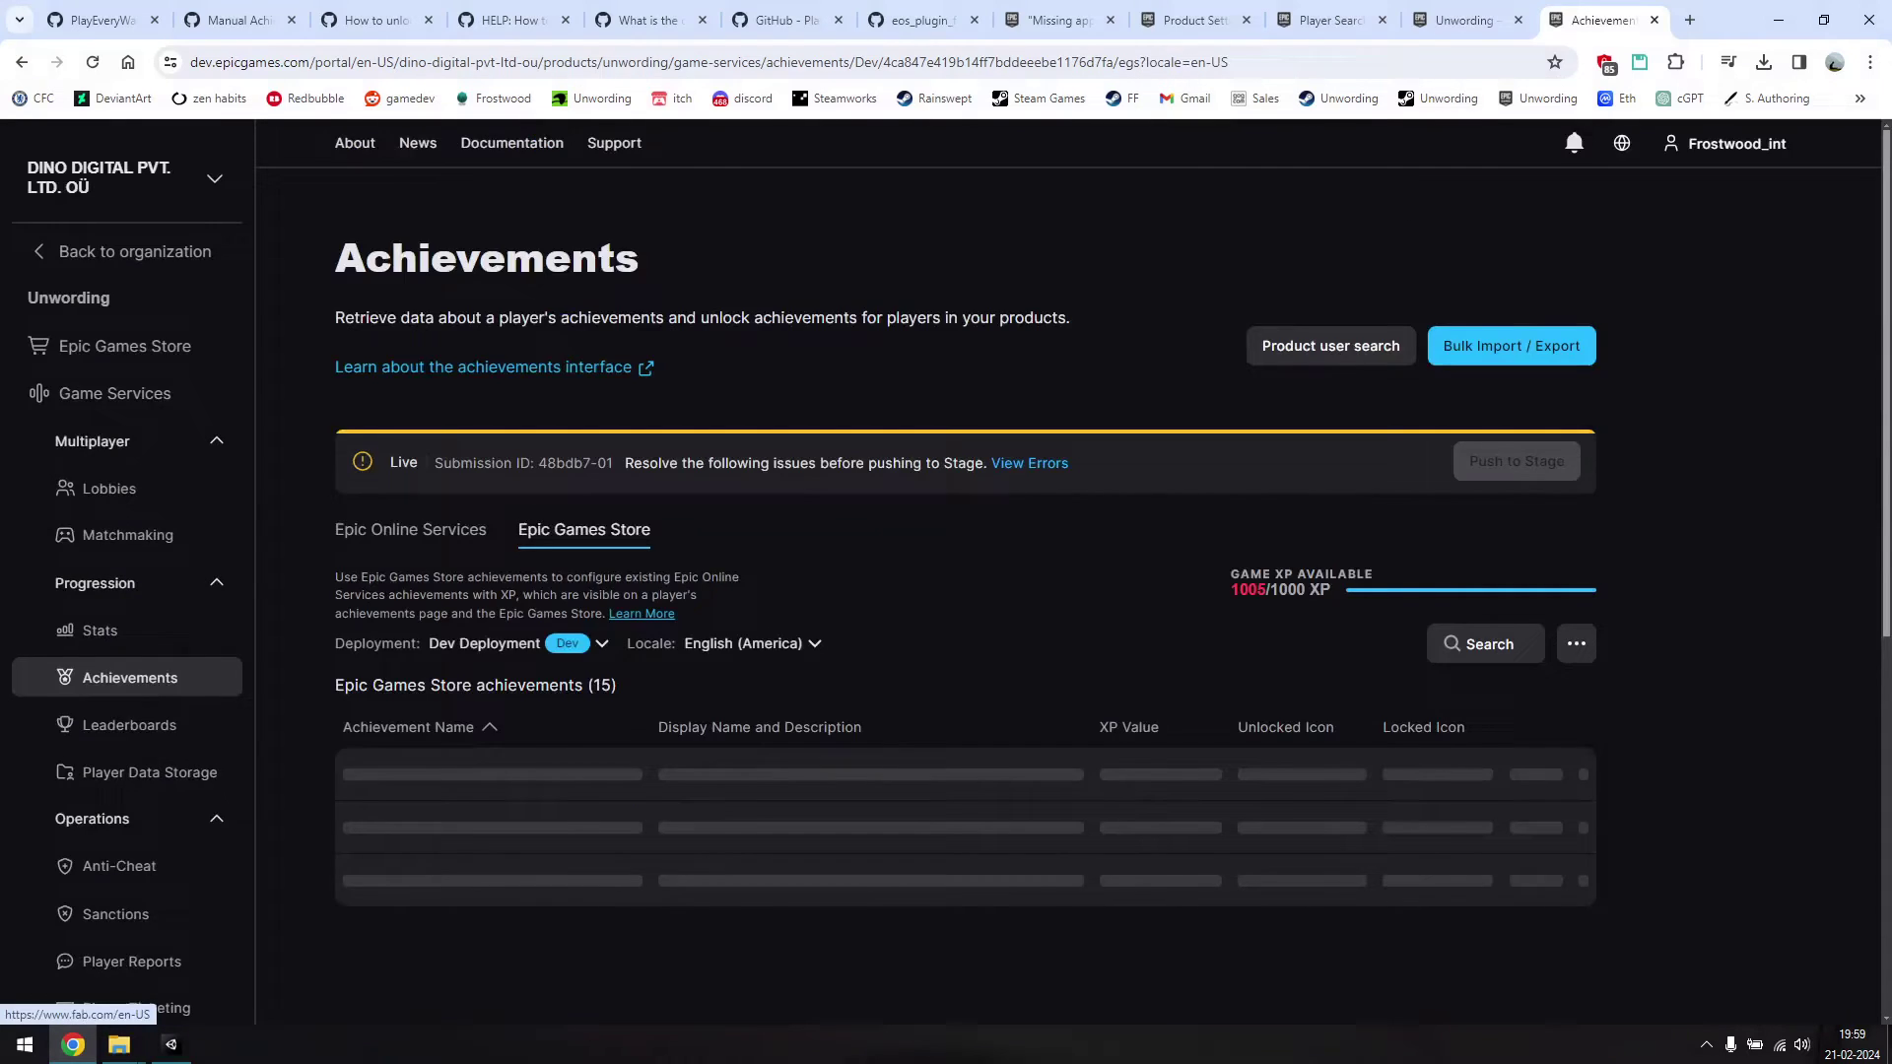
- Switch to Unity and run the EOS plugin's sample Achievements scene
{"action": "left_click", "coordinate": [170, 1045]}
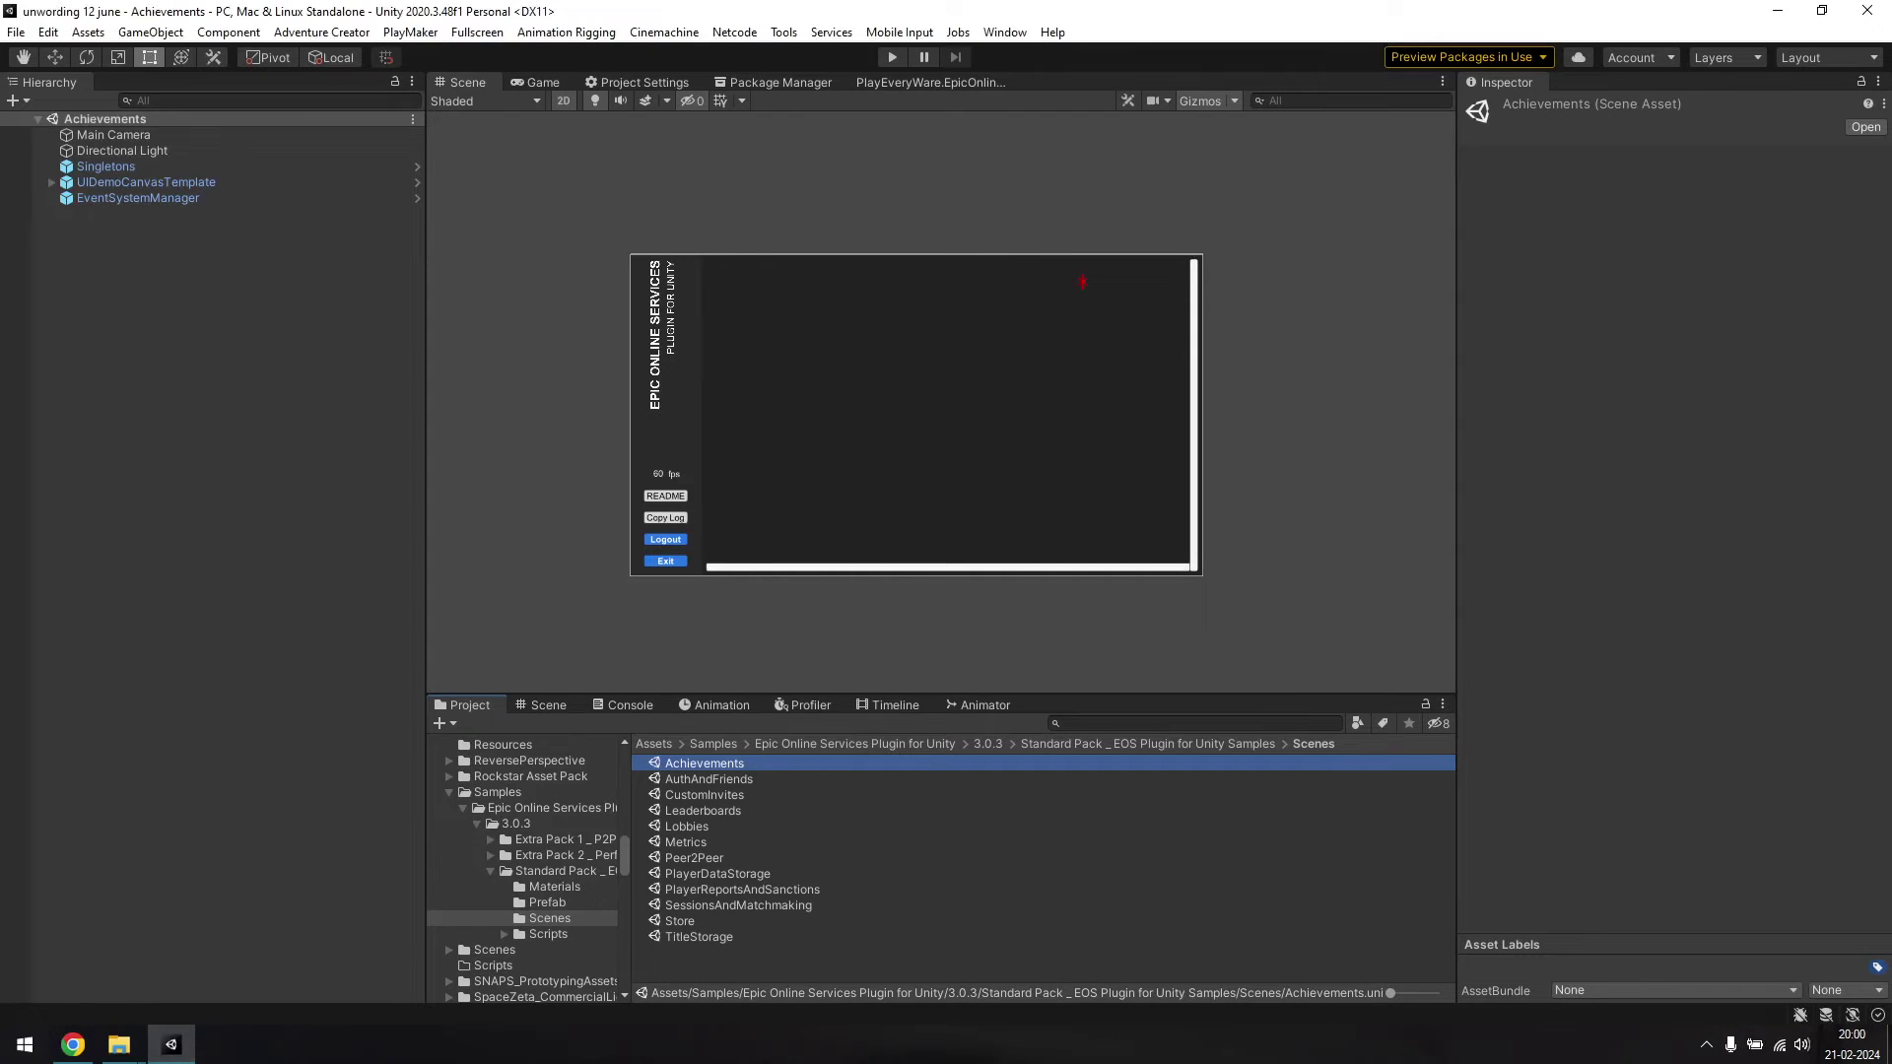
{"action": "left_click", "coordinate": [891, 56]}
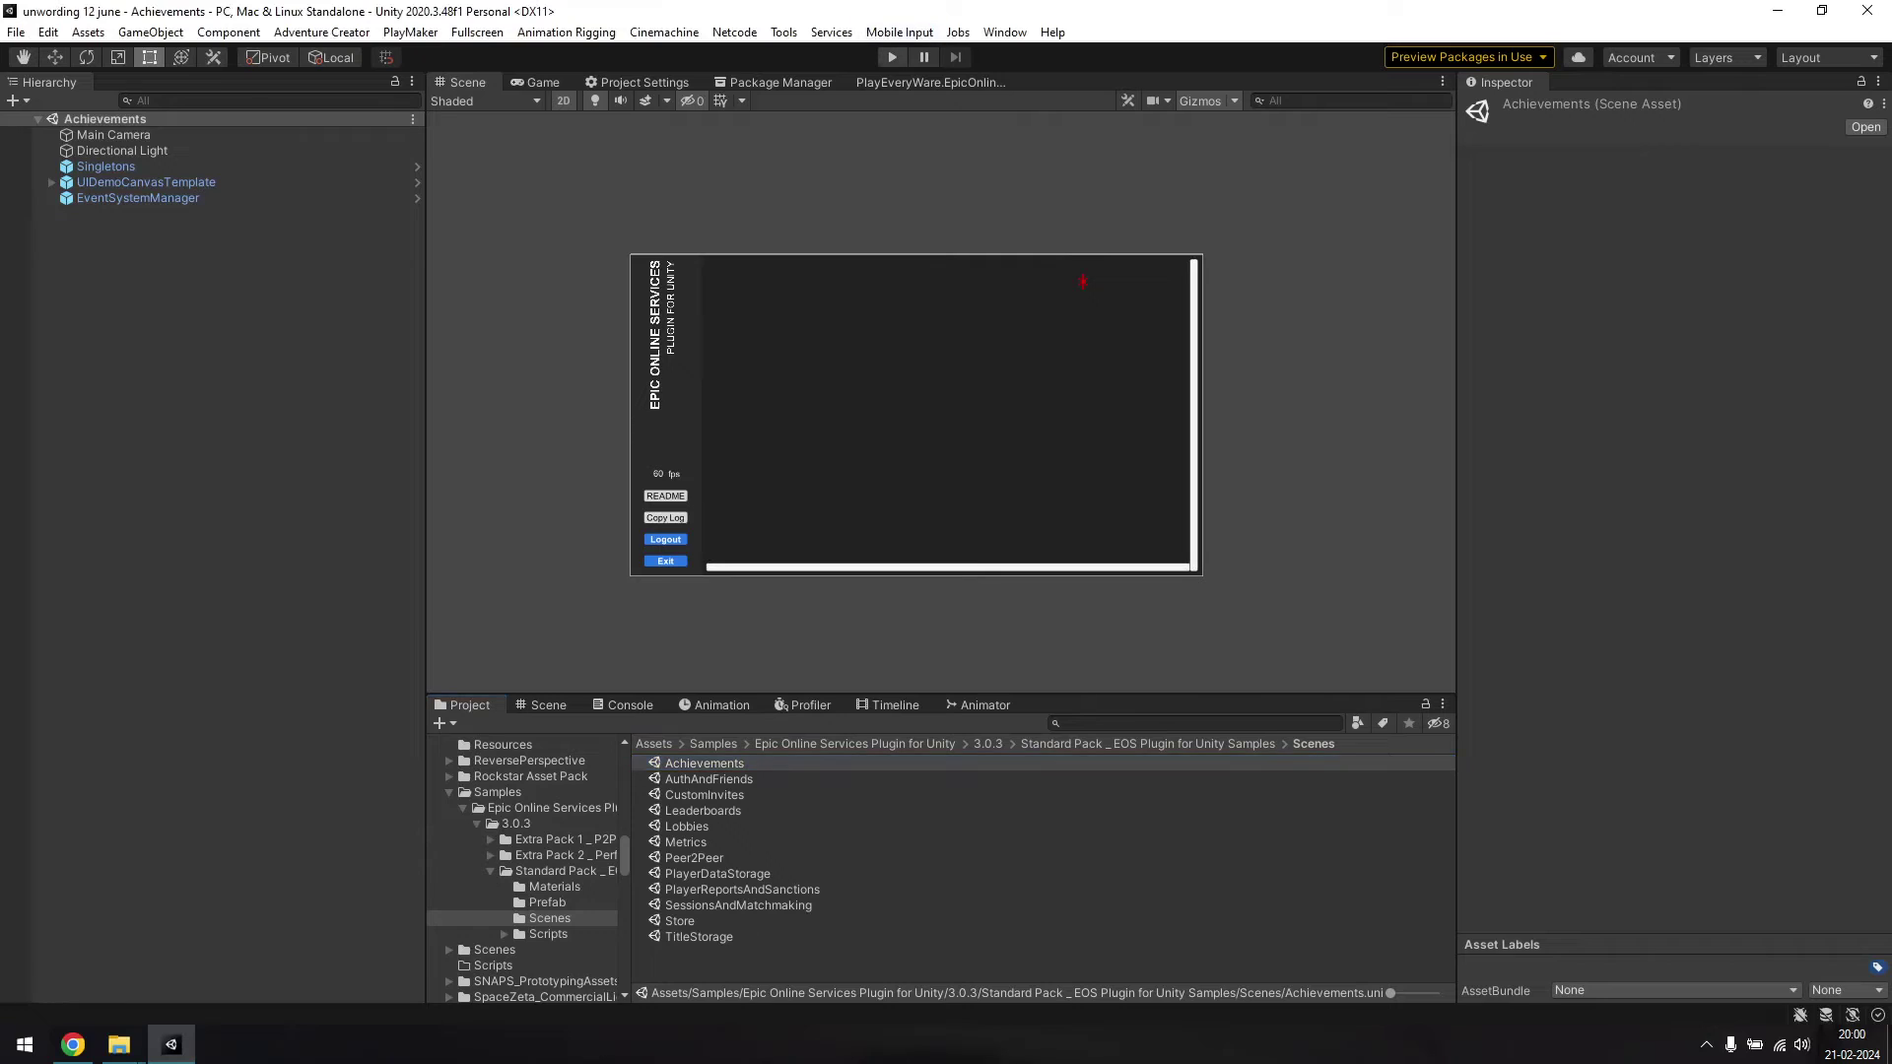
{"action": "key", "text": "ctrl+p"}
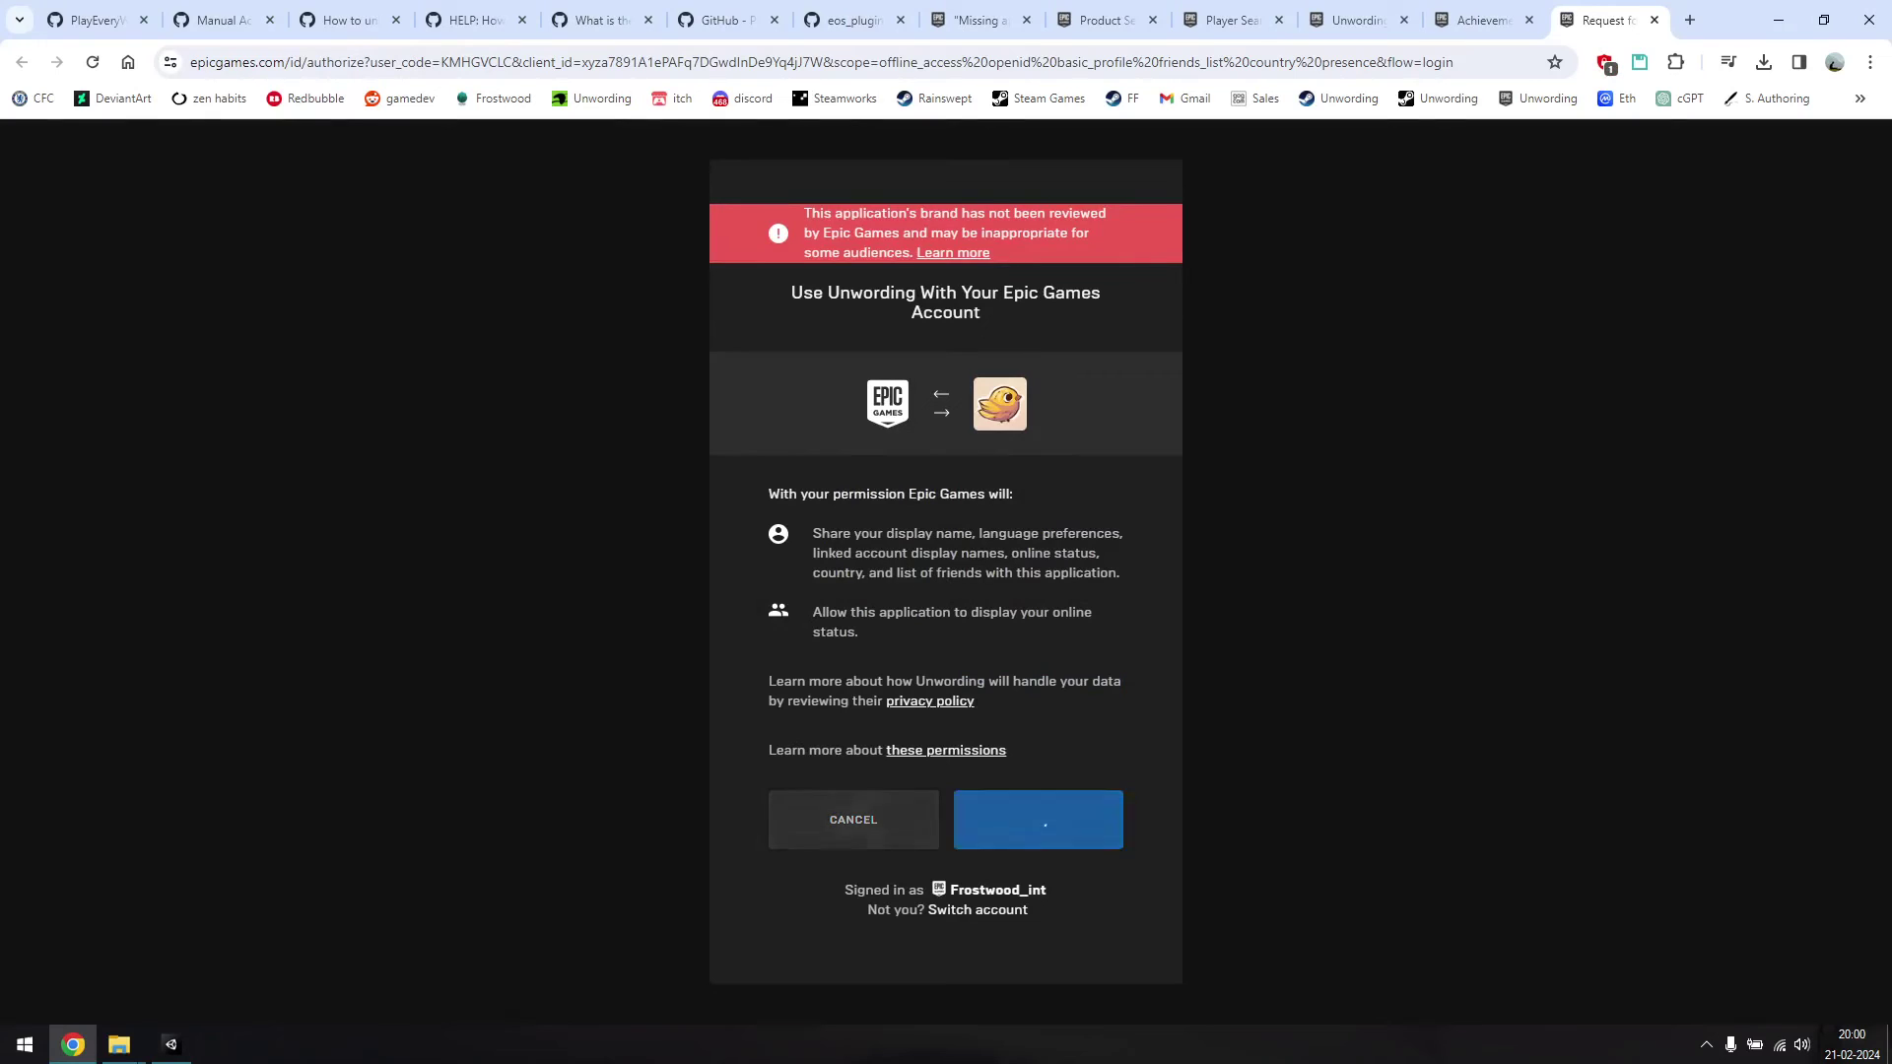
- Return to Unity and unlock achievement ACH_5 in the running Achievements sample
{"action": "key", "text": "alt+Tab"}
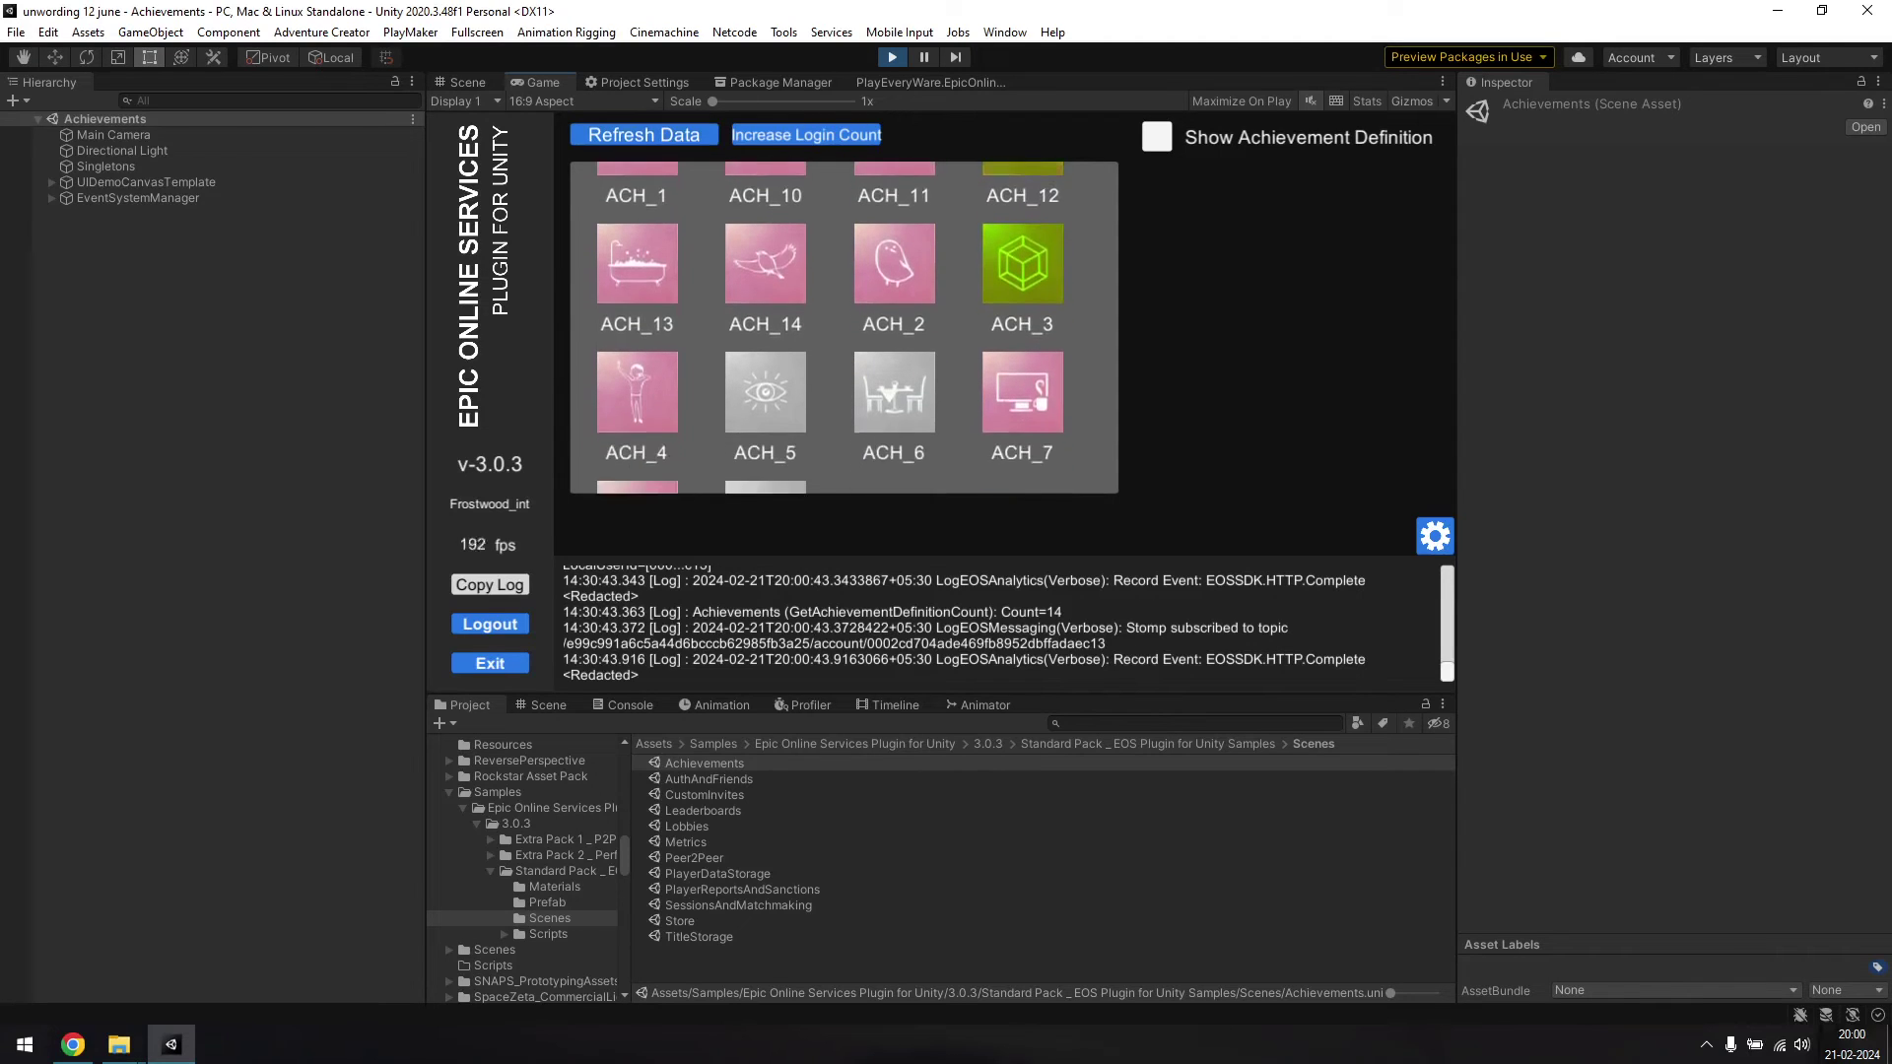
{"action": "scroll", "coordinate": [1021, 295], "scroll_direction": "up", "scroll_amount": 1}
{"action": "scroll", "coordinate": [1022, 296], "scroll_direction": "down", "scroll_amount": 1}
{"action": "scroll", "coordinate": [1022, 296], "scroll_direction": "up", "scroll_amount": 1}
{"action": "left_click", "coordinate": [765, 460]}
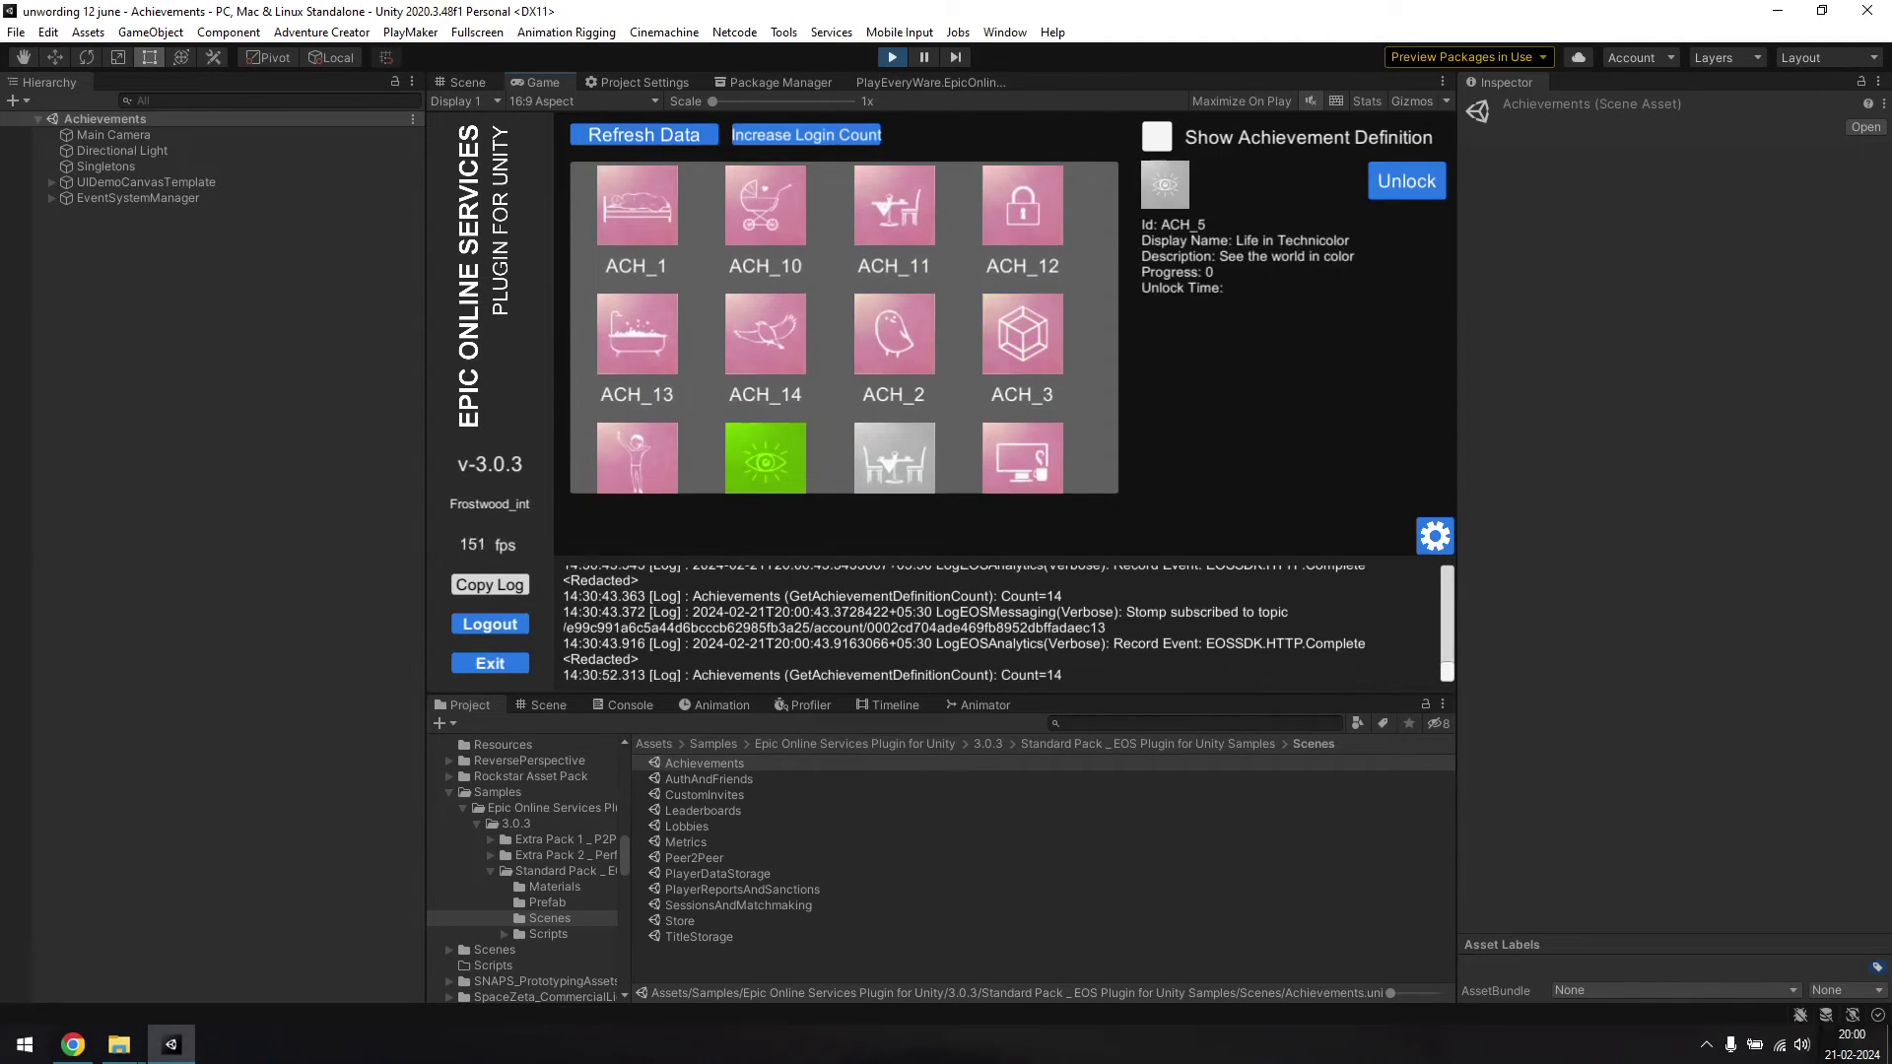
{"action": "left_click", "coordinate": [1405, 181]}
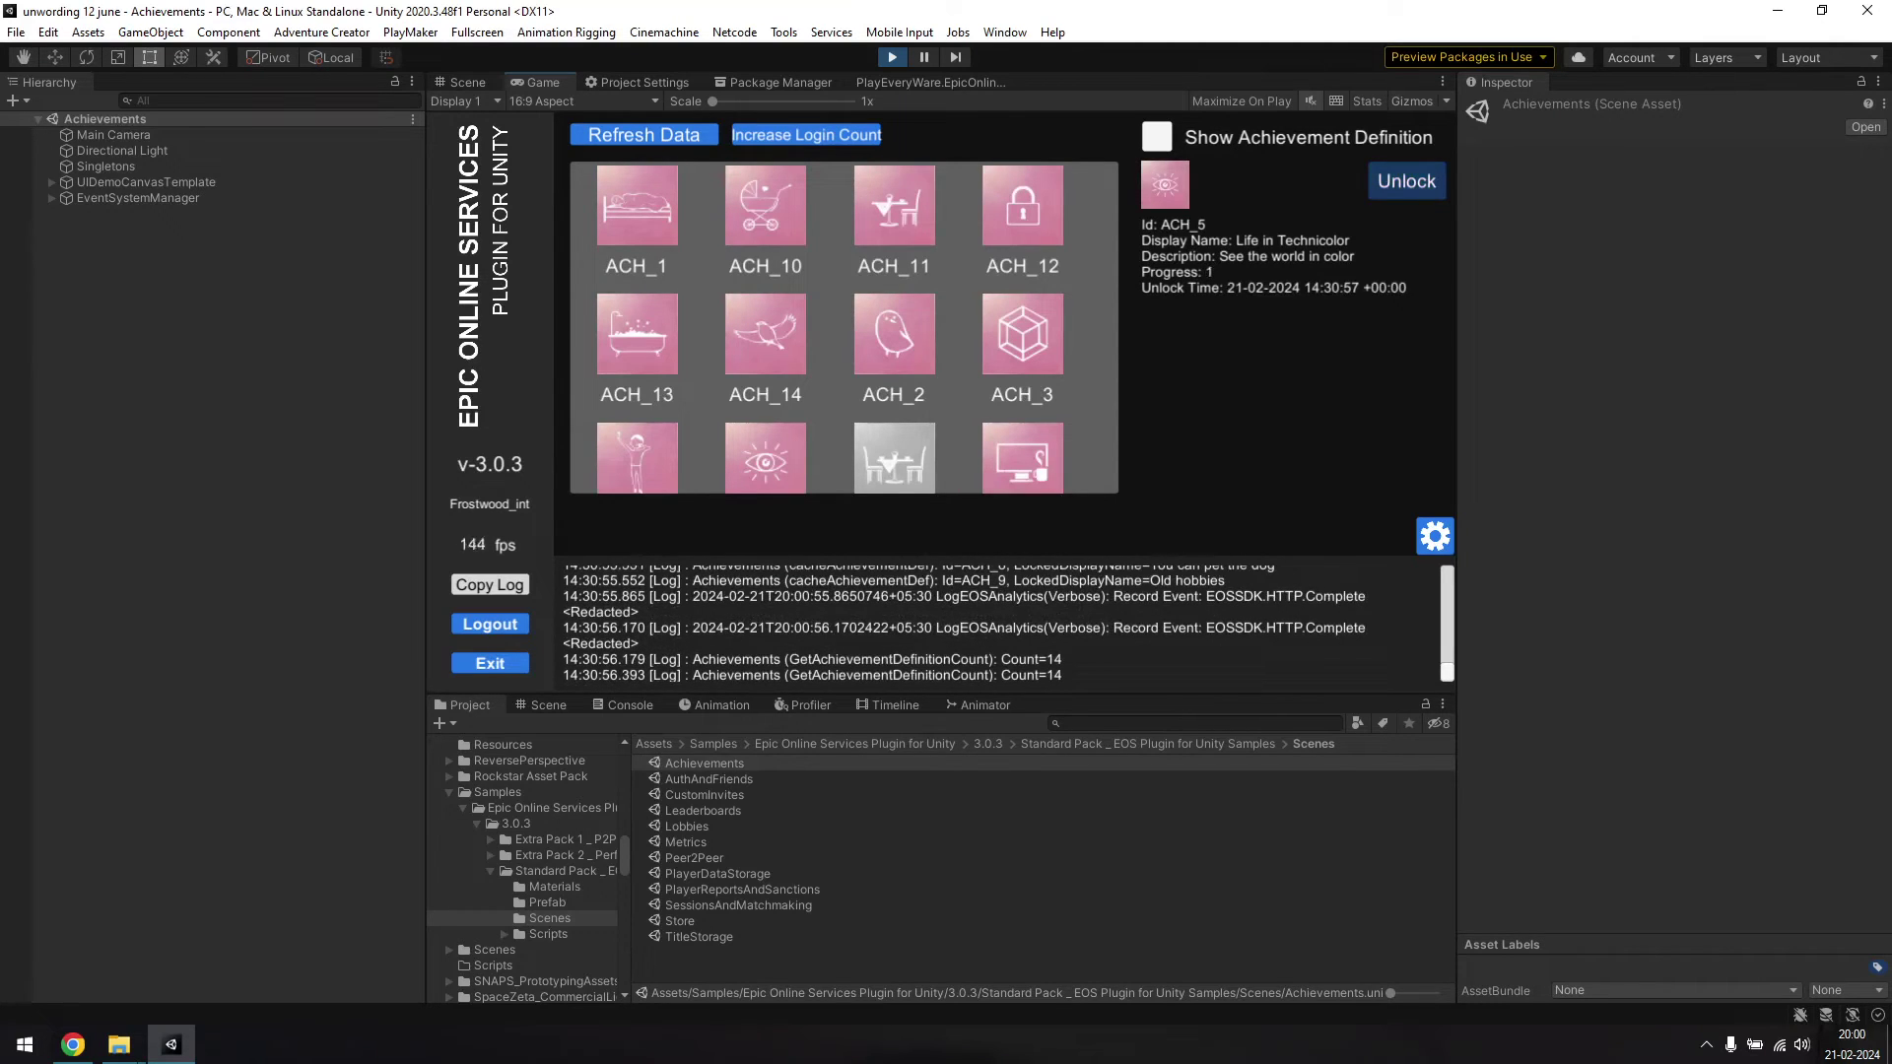
{"action": "left_click", "coordinate": [765, 459]}
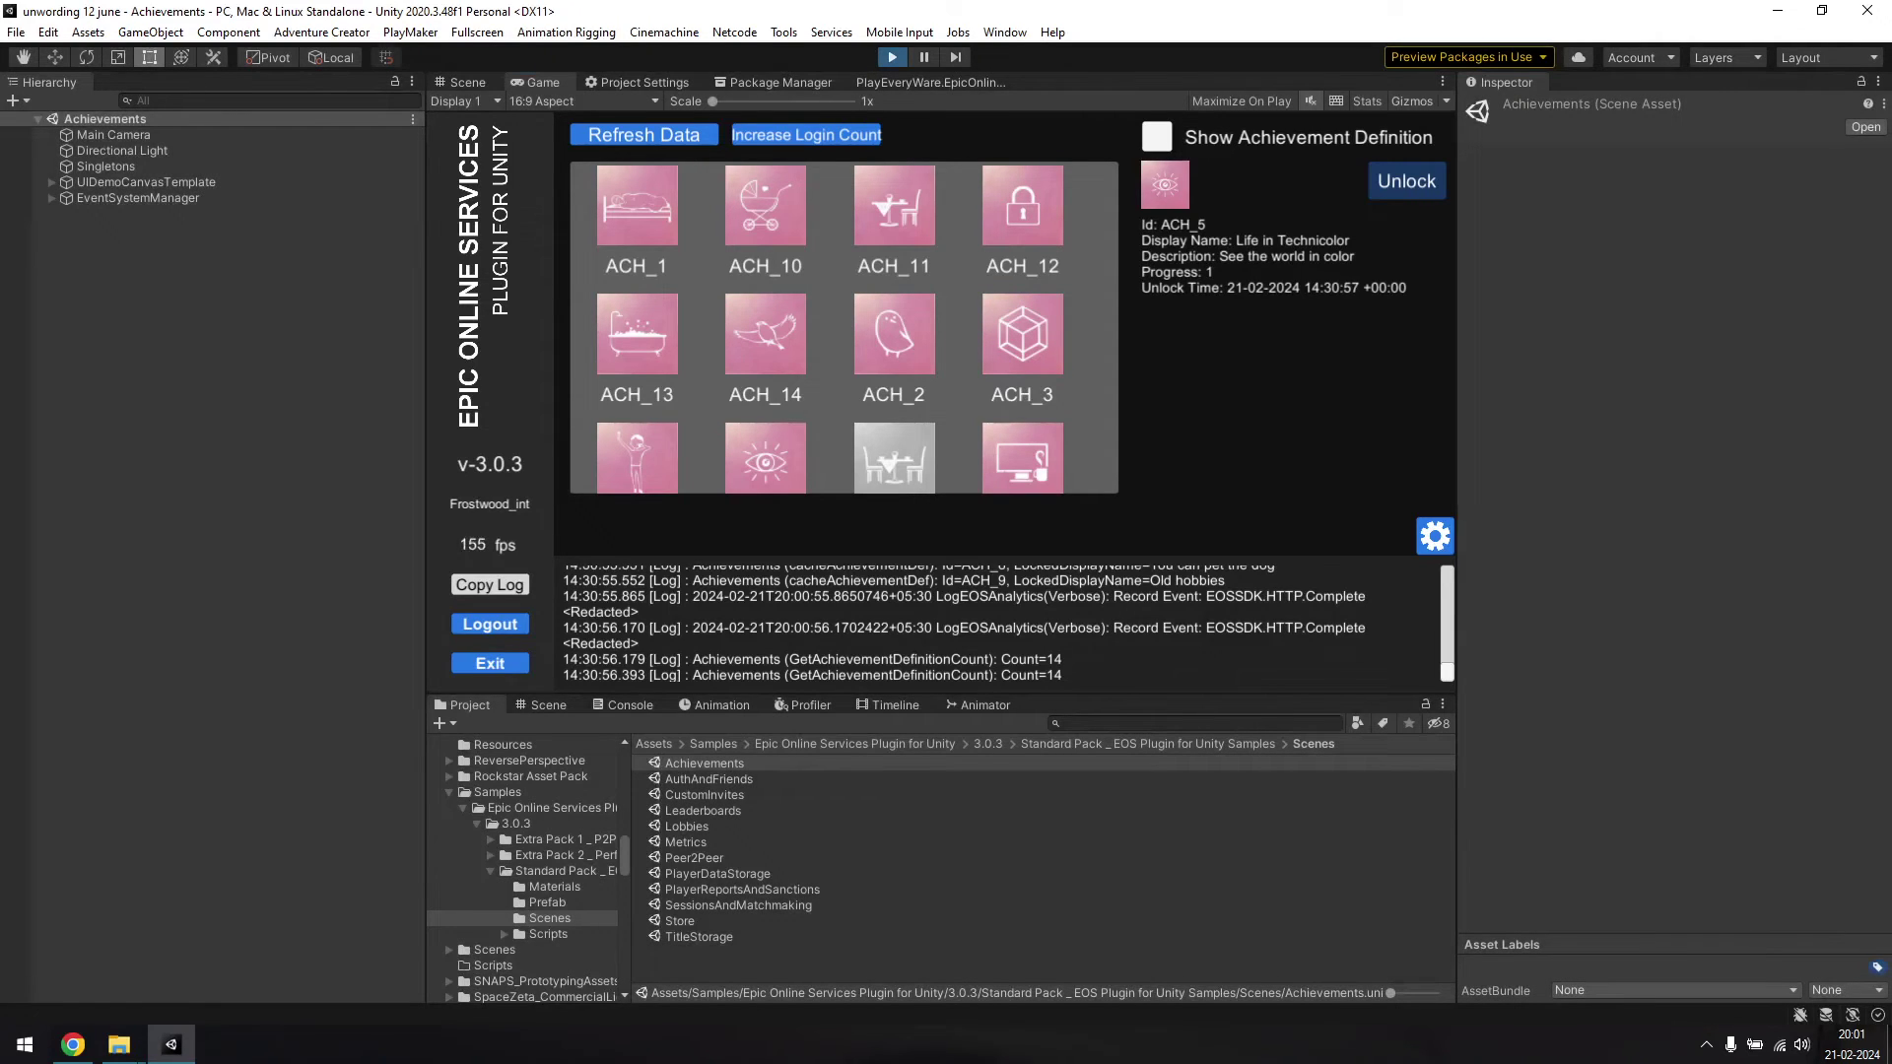
- Stop the sample scene and exclude all of the game's own scenes from the build settings
{"action": "key", "text": "ctrl+p"}
{"action": "key", "text": "alt+f"}
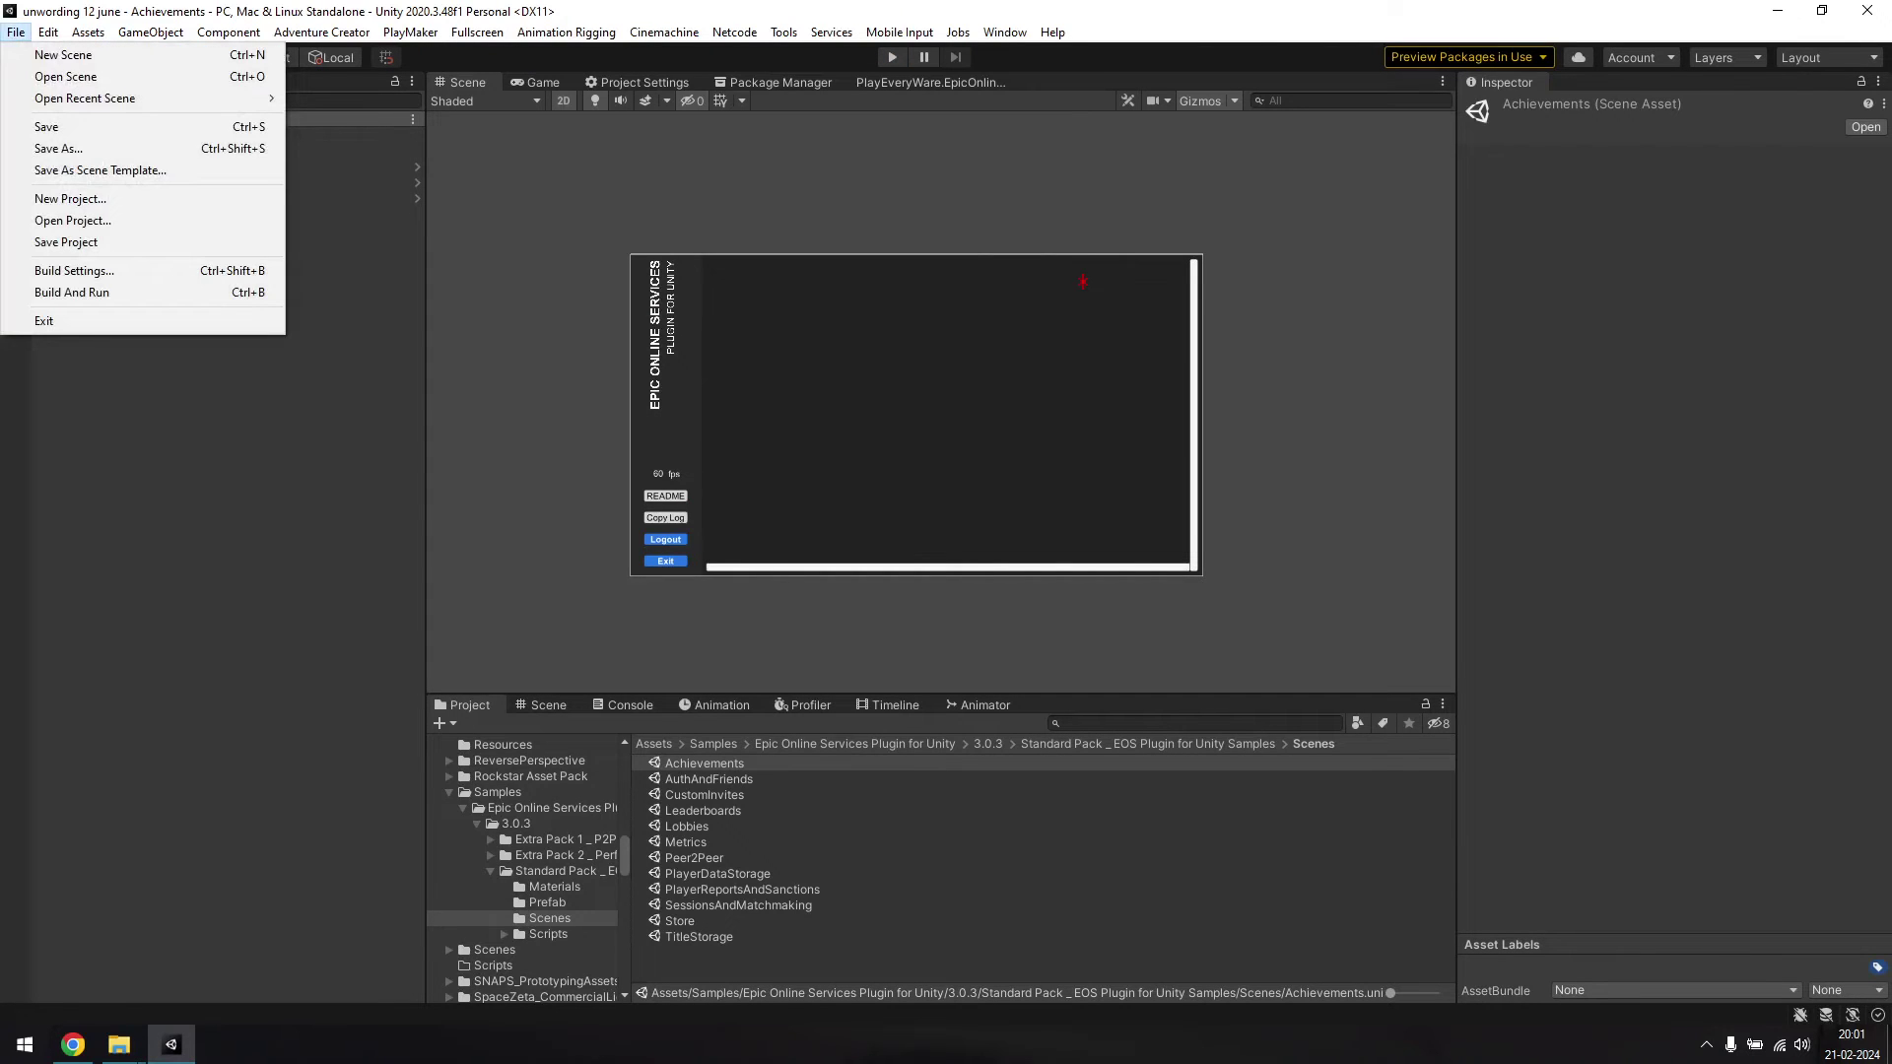
{"action": "left_click", "coordinate": [74, 270]}
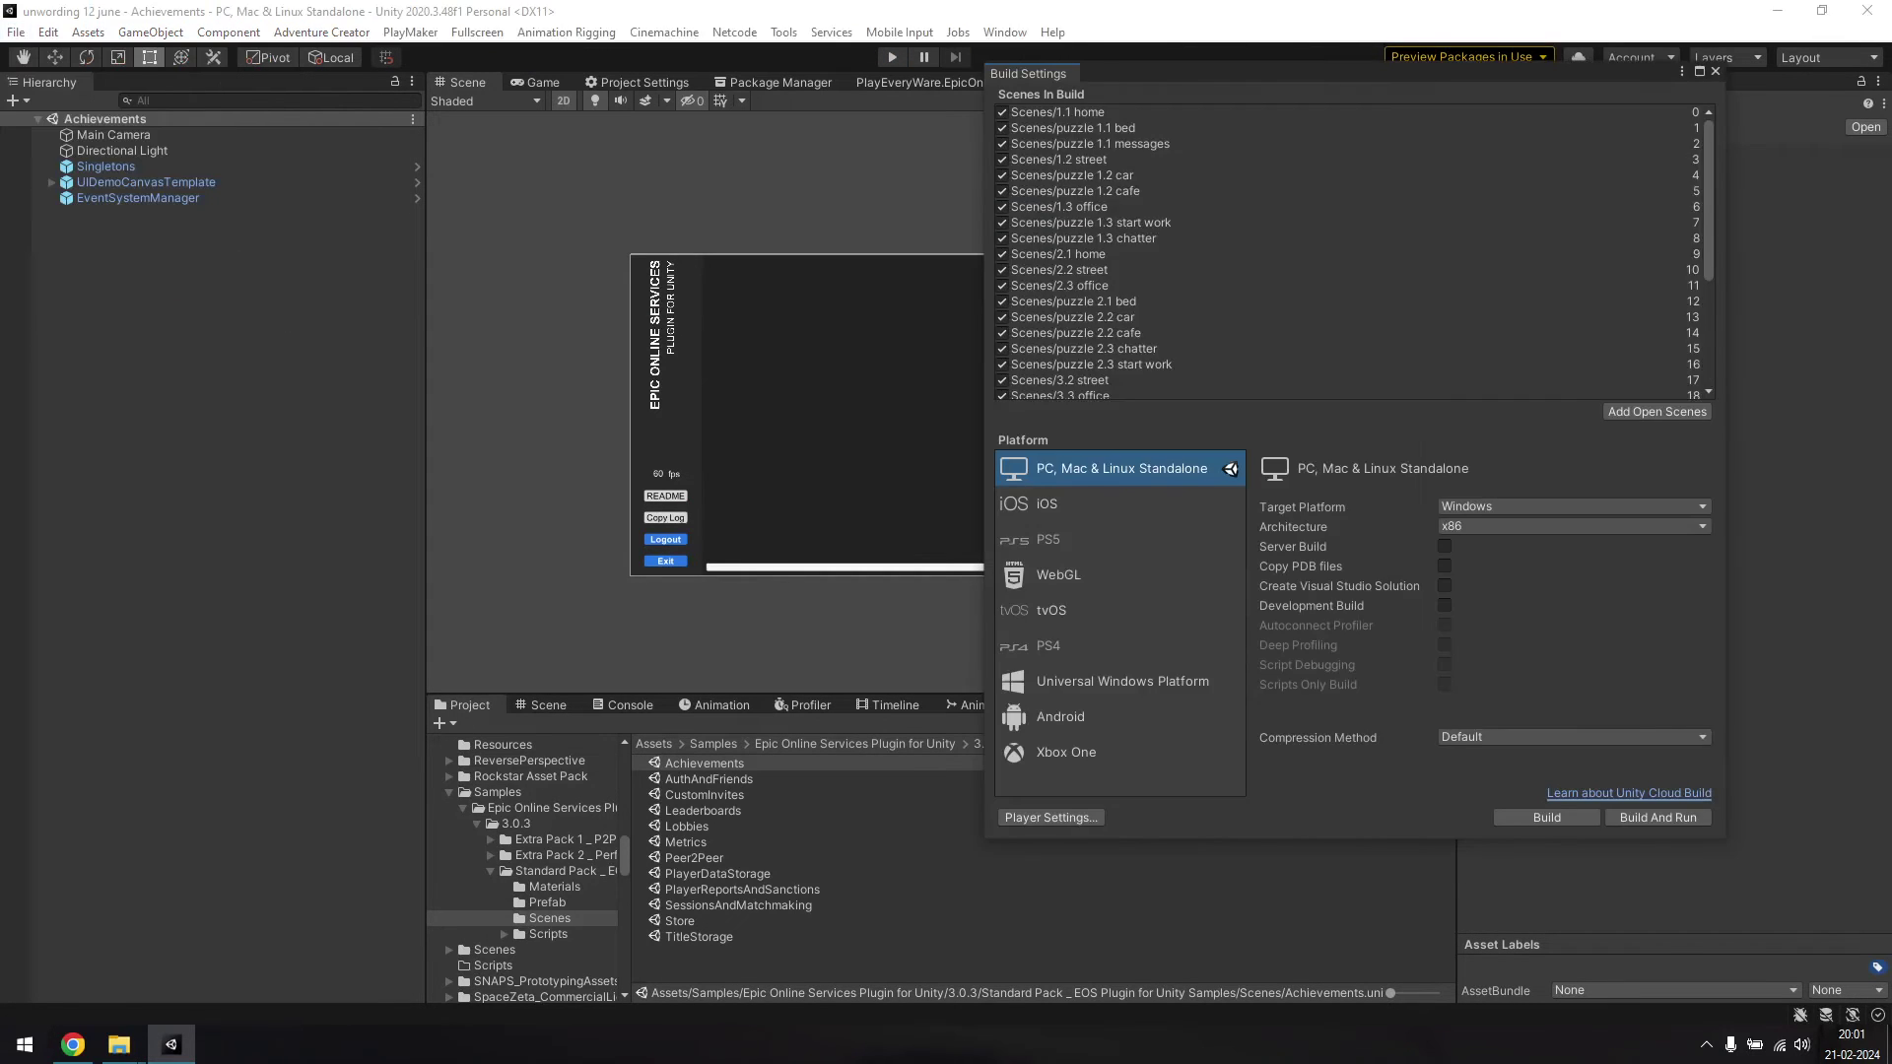
{"action": "key", "text": "ctrl+a"}
{"action": "left_click", "coordinate": [1001, 128]}
{"action": "scroll", "coordinate": [1353, 251], "scroll_direction": "down", "scroll_amount": 4}
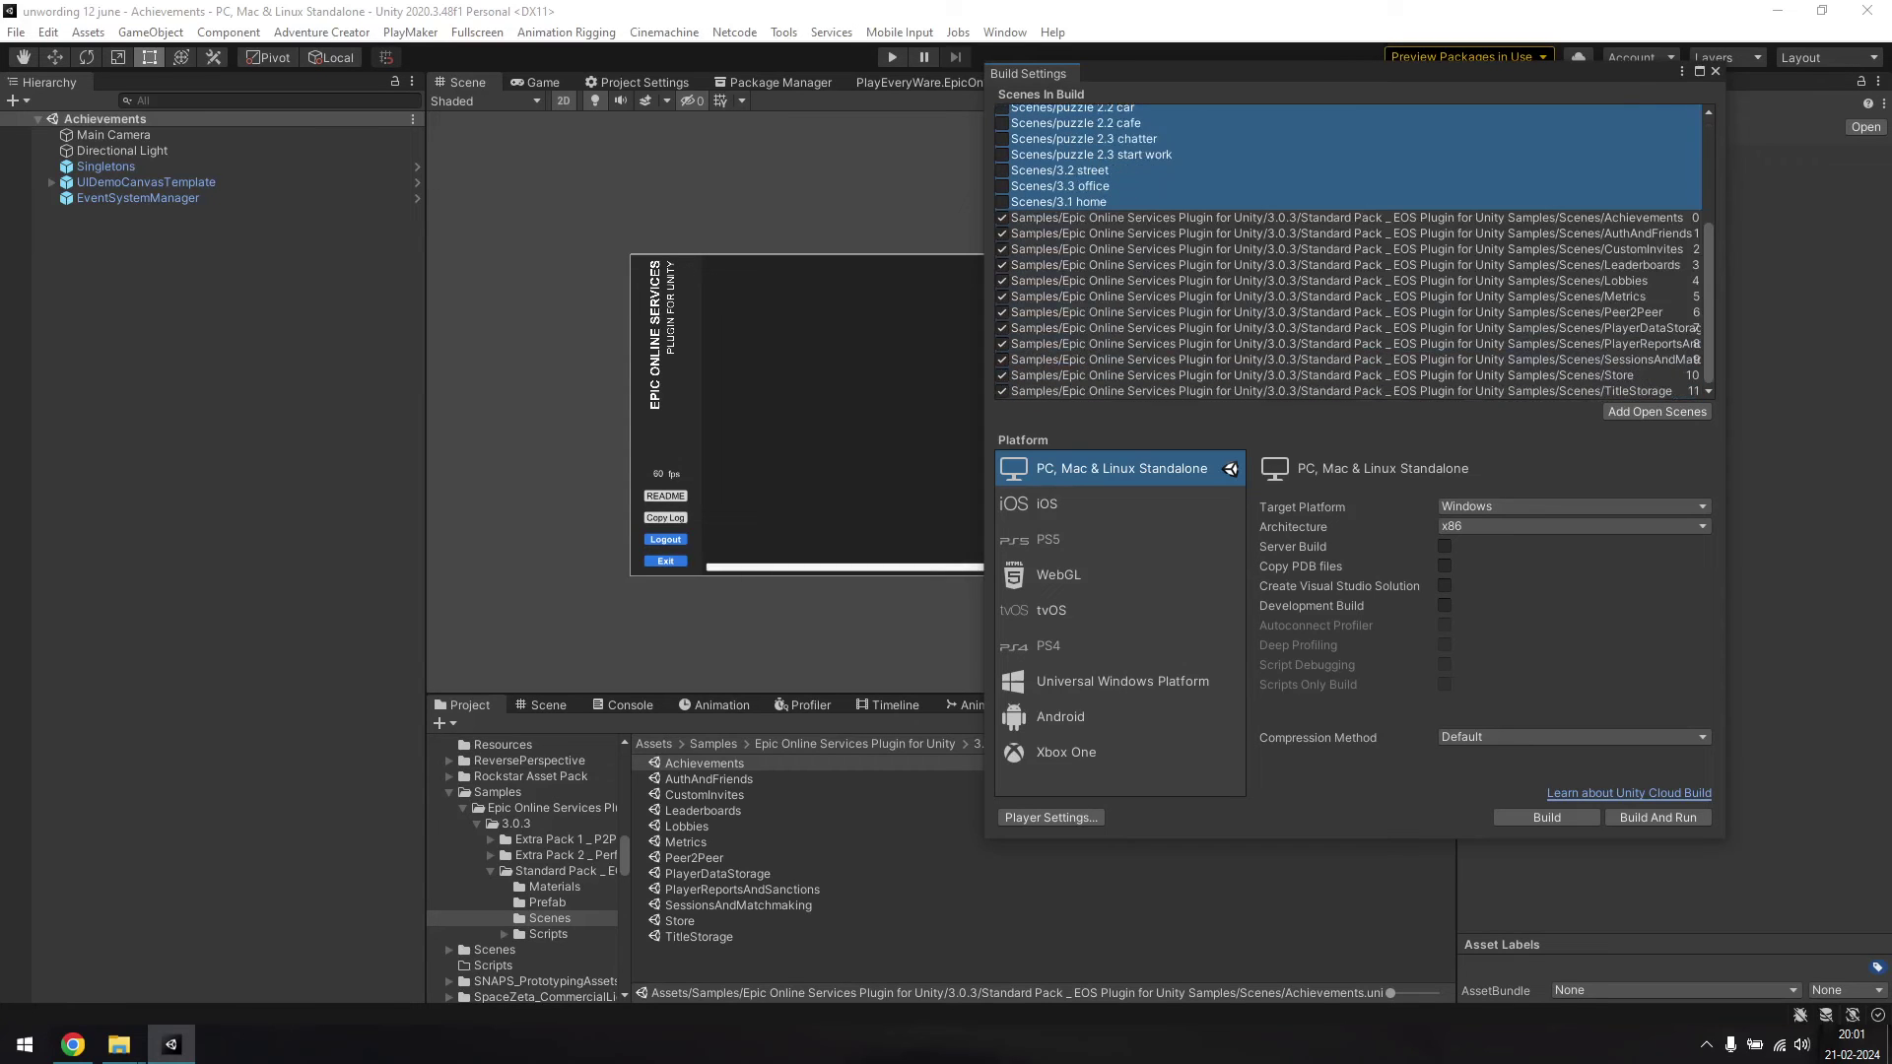
- Exclude every EOS sample scene except Achievements from the build and build the project
{"action": "left_click", "coordinate": [1353, 234]}
{"action": "left_click", "coordinate": [1084, 391], "text": "shift"}
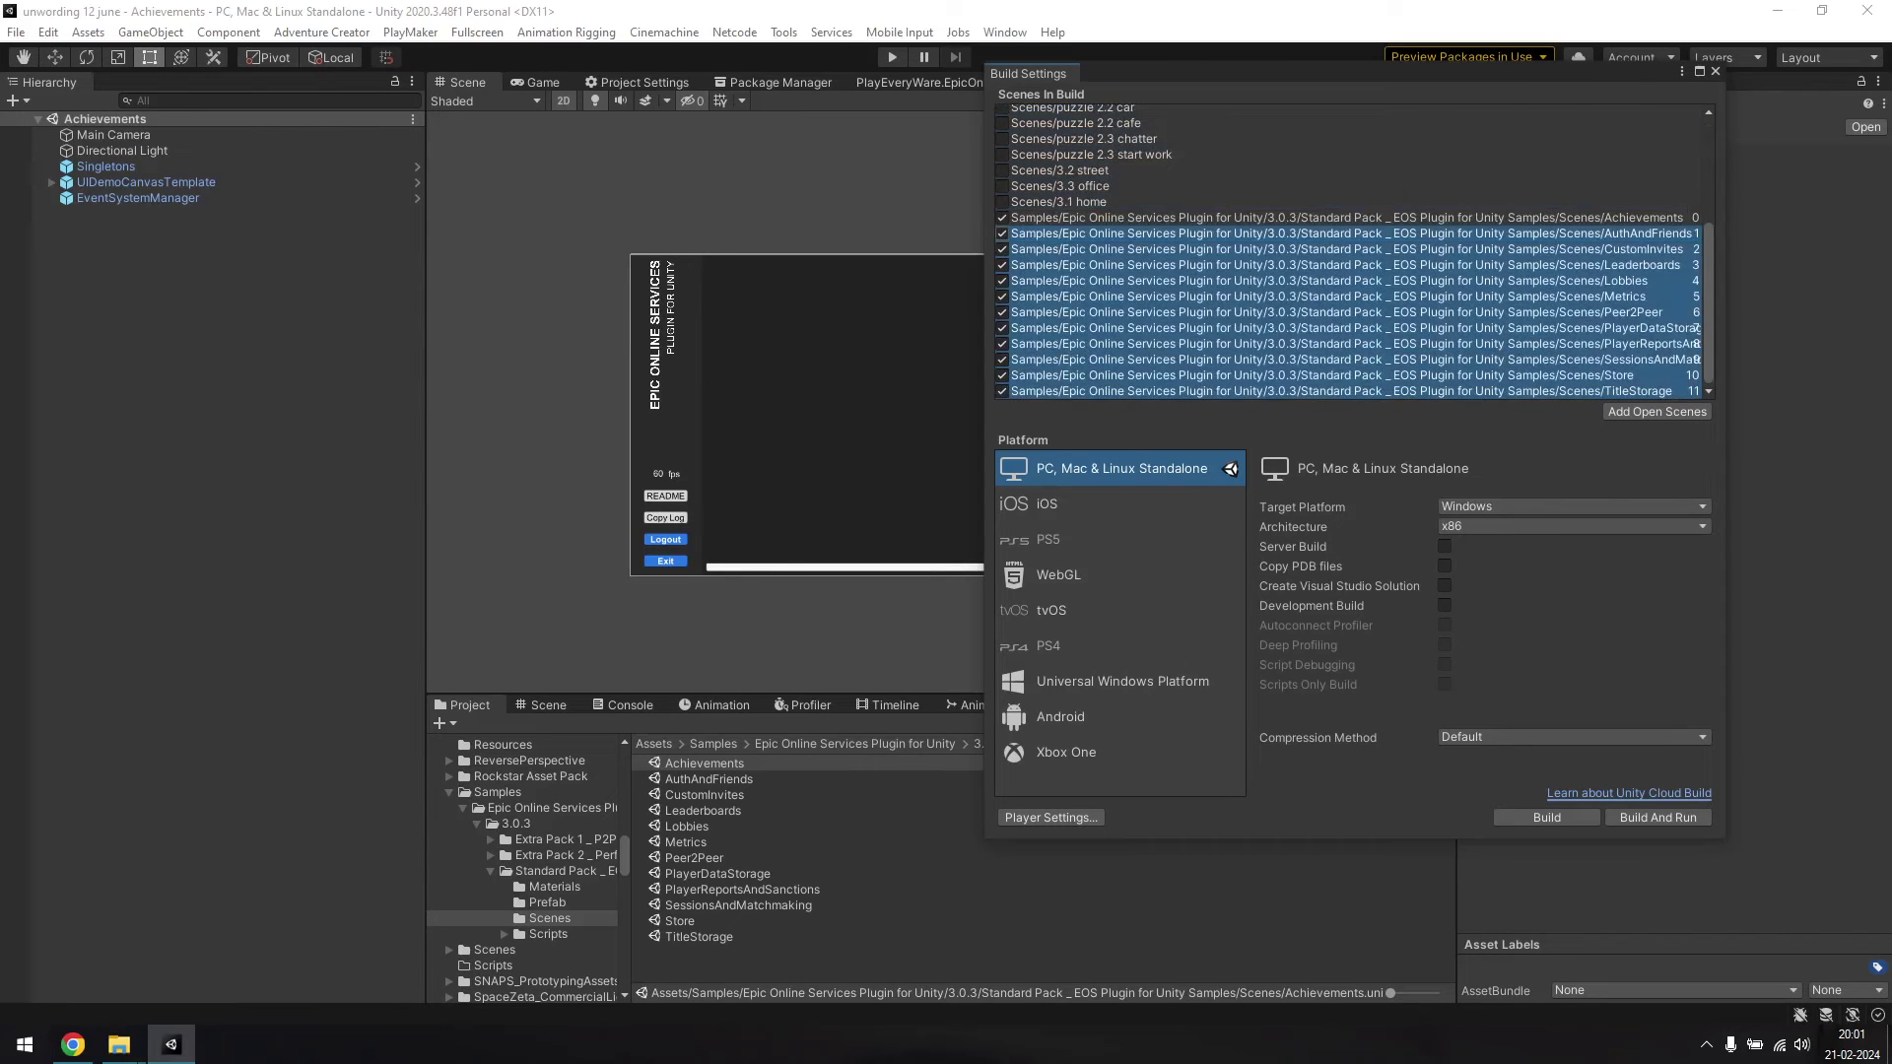
{"action": "left_click", "coordinate": [1001, 233]}
{"action": "left_click", "coordinate": [1084, 216]}
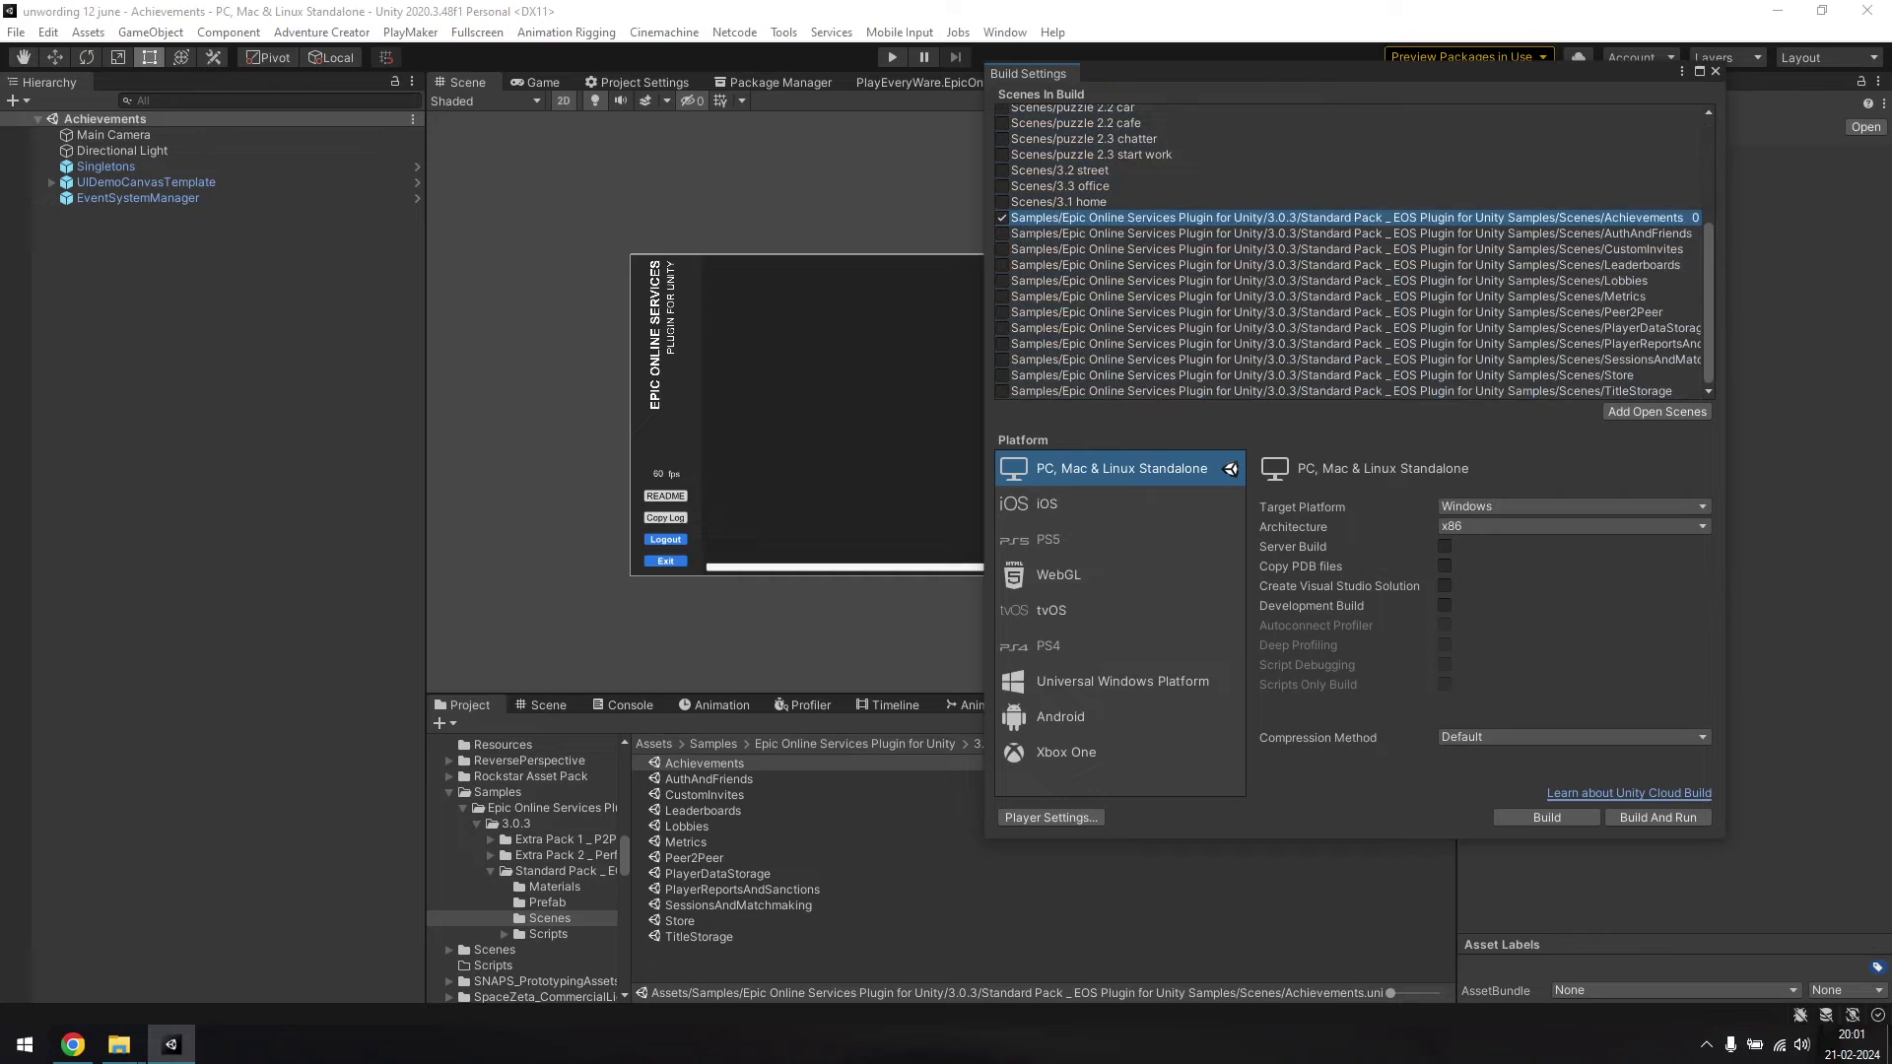
{"action": "left_click", "coordinate": [1547, 817]}
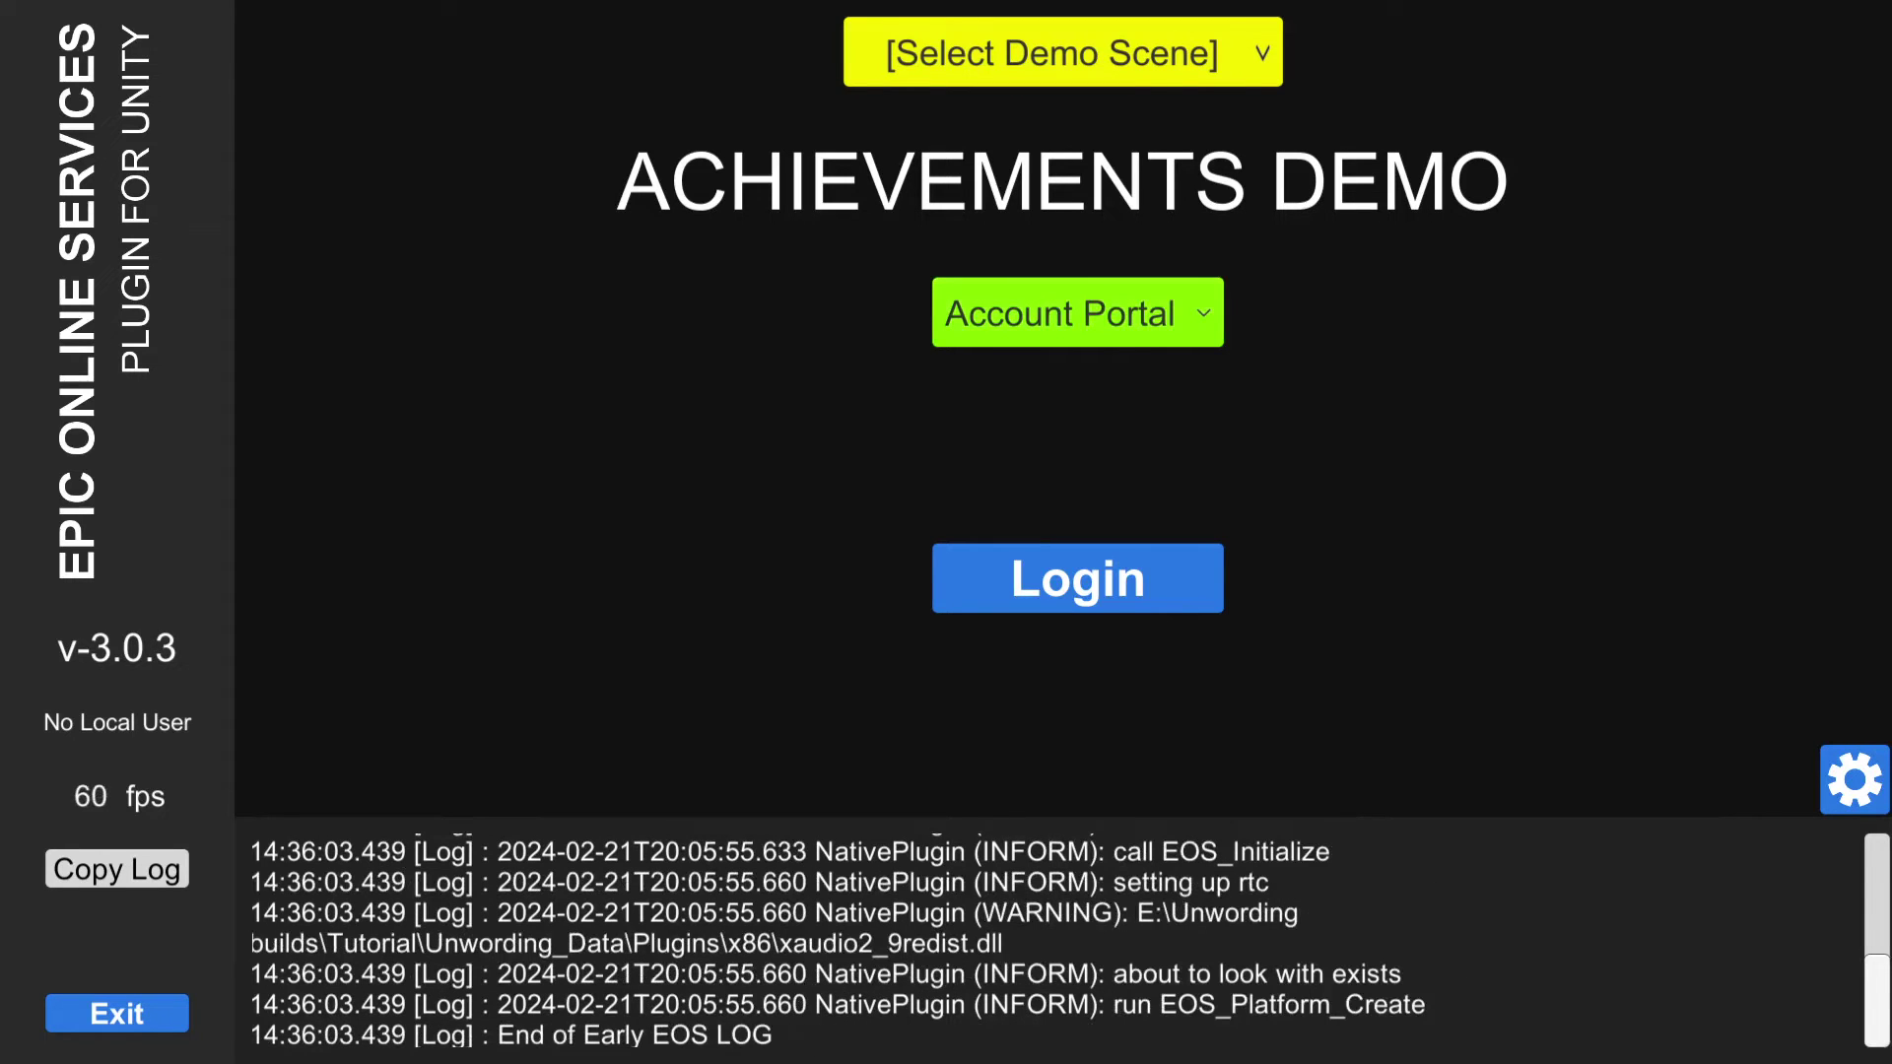
- Log in through the Account Portal in the built Achievements demo and unlock achievement ACH_6
{"action": "left_click", "coordinate": [1077, 579]}
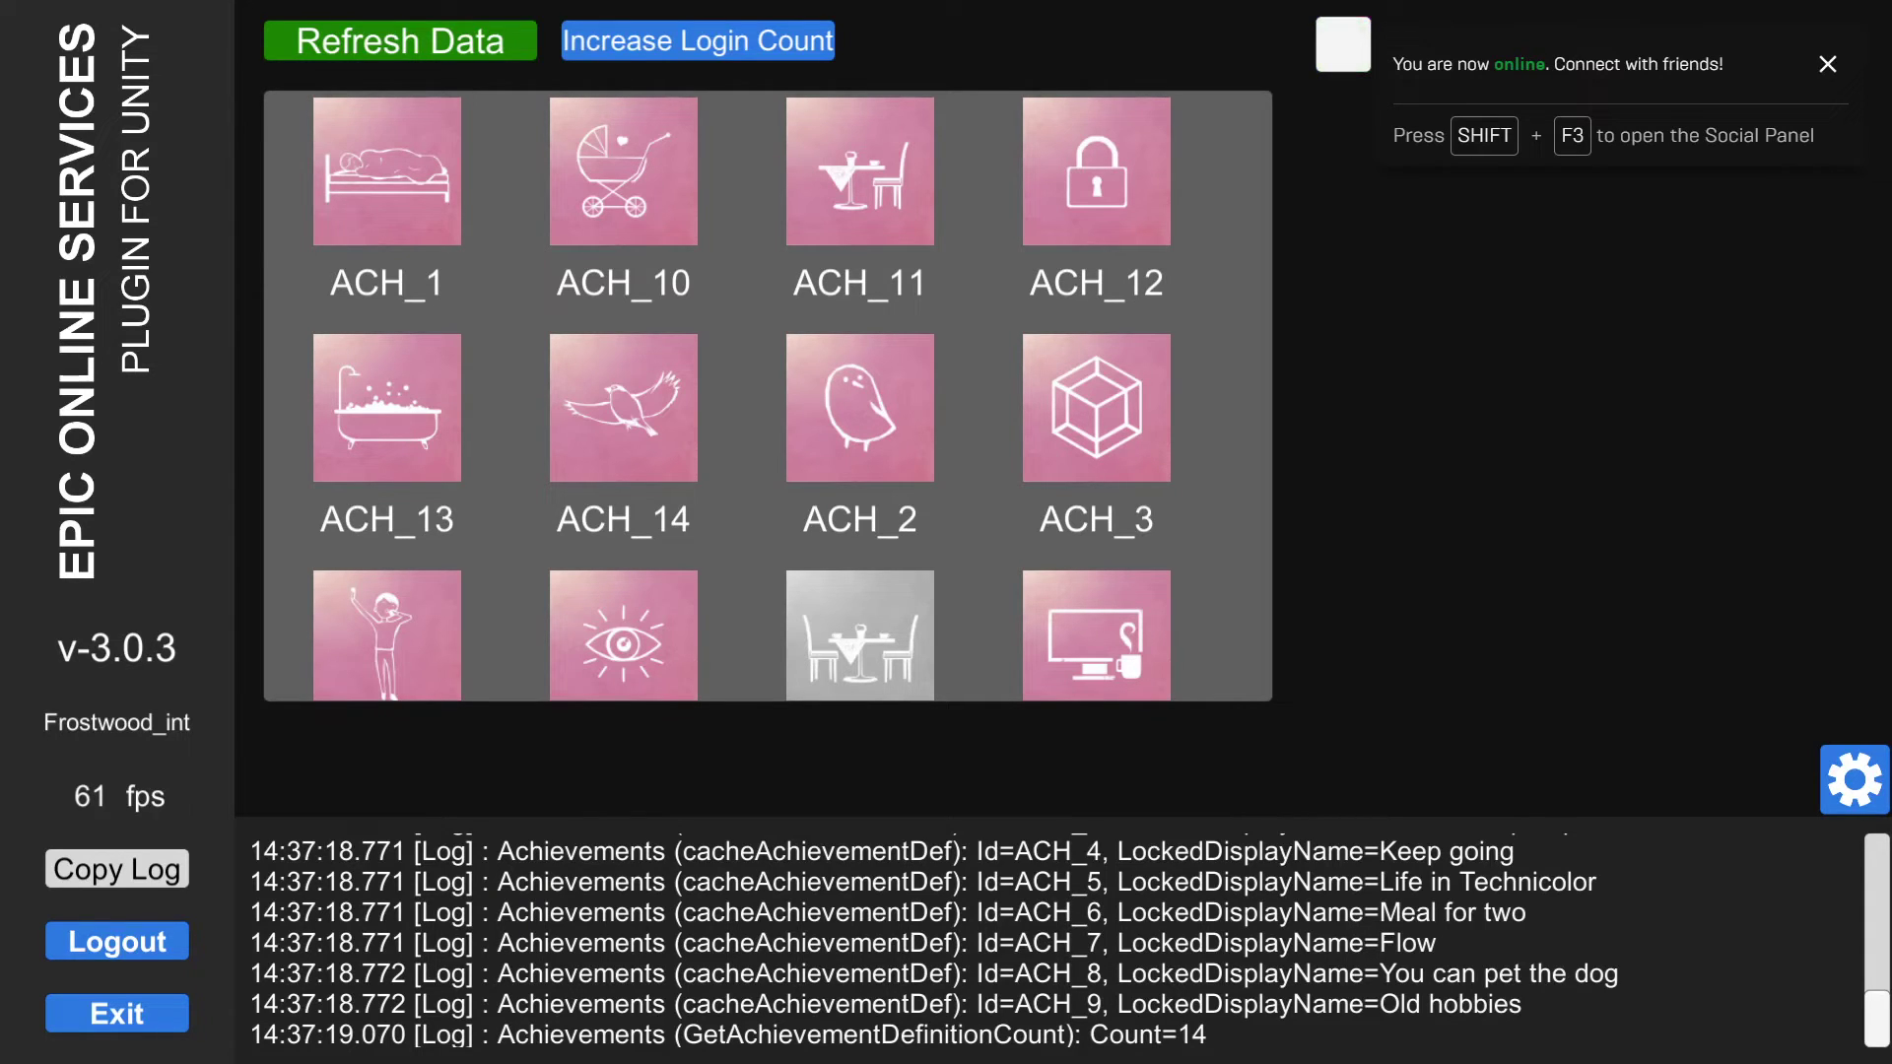
{"action": "key", "text": "Down"}
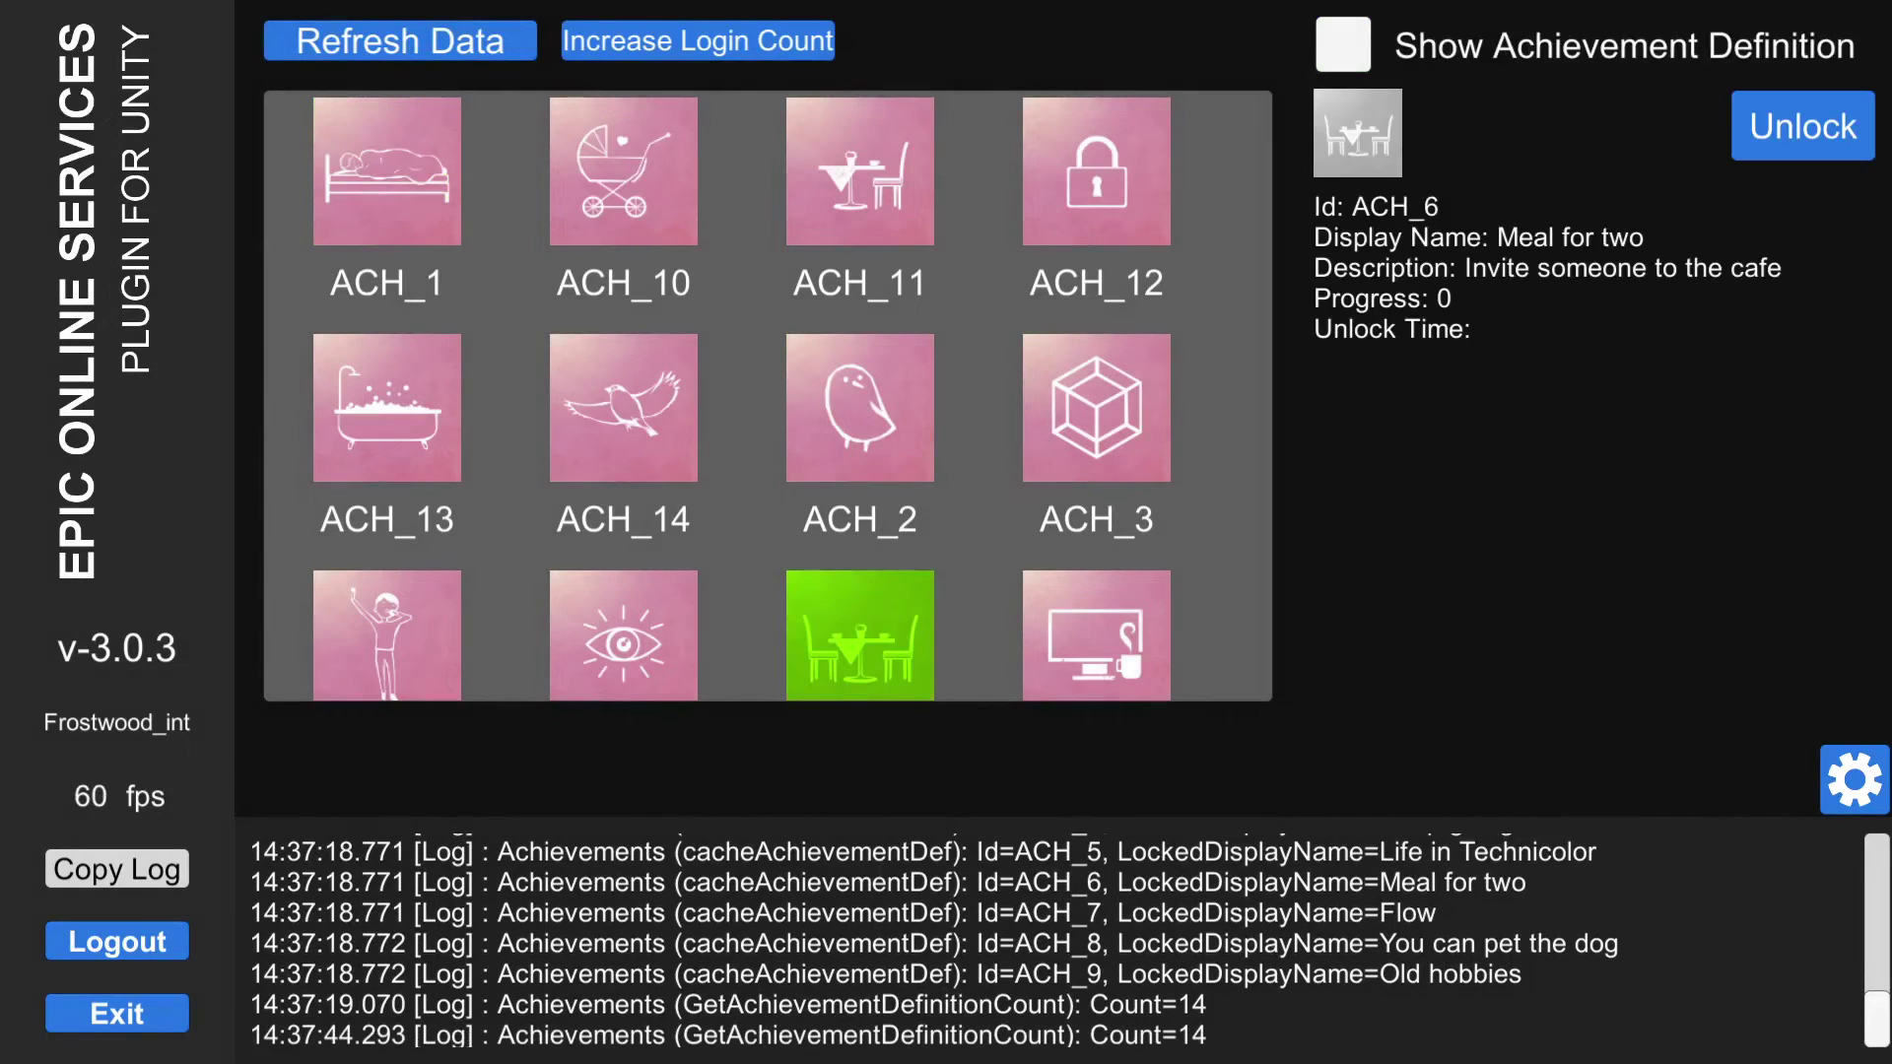
{"action": "left_click", "coordinate": [1802, 126]}
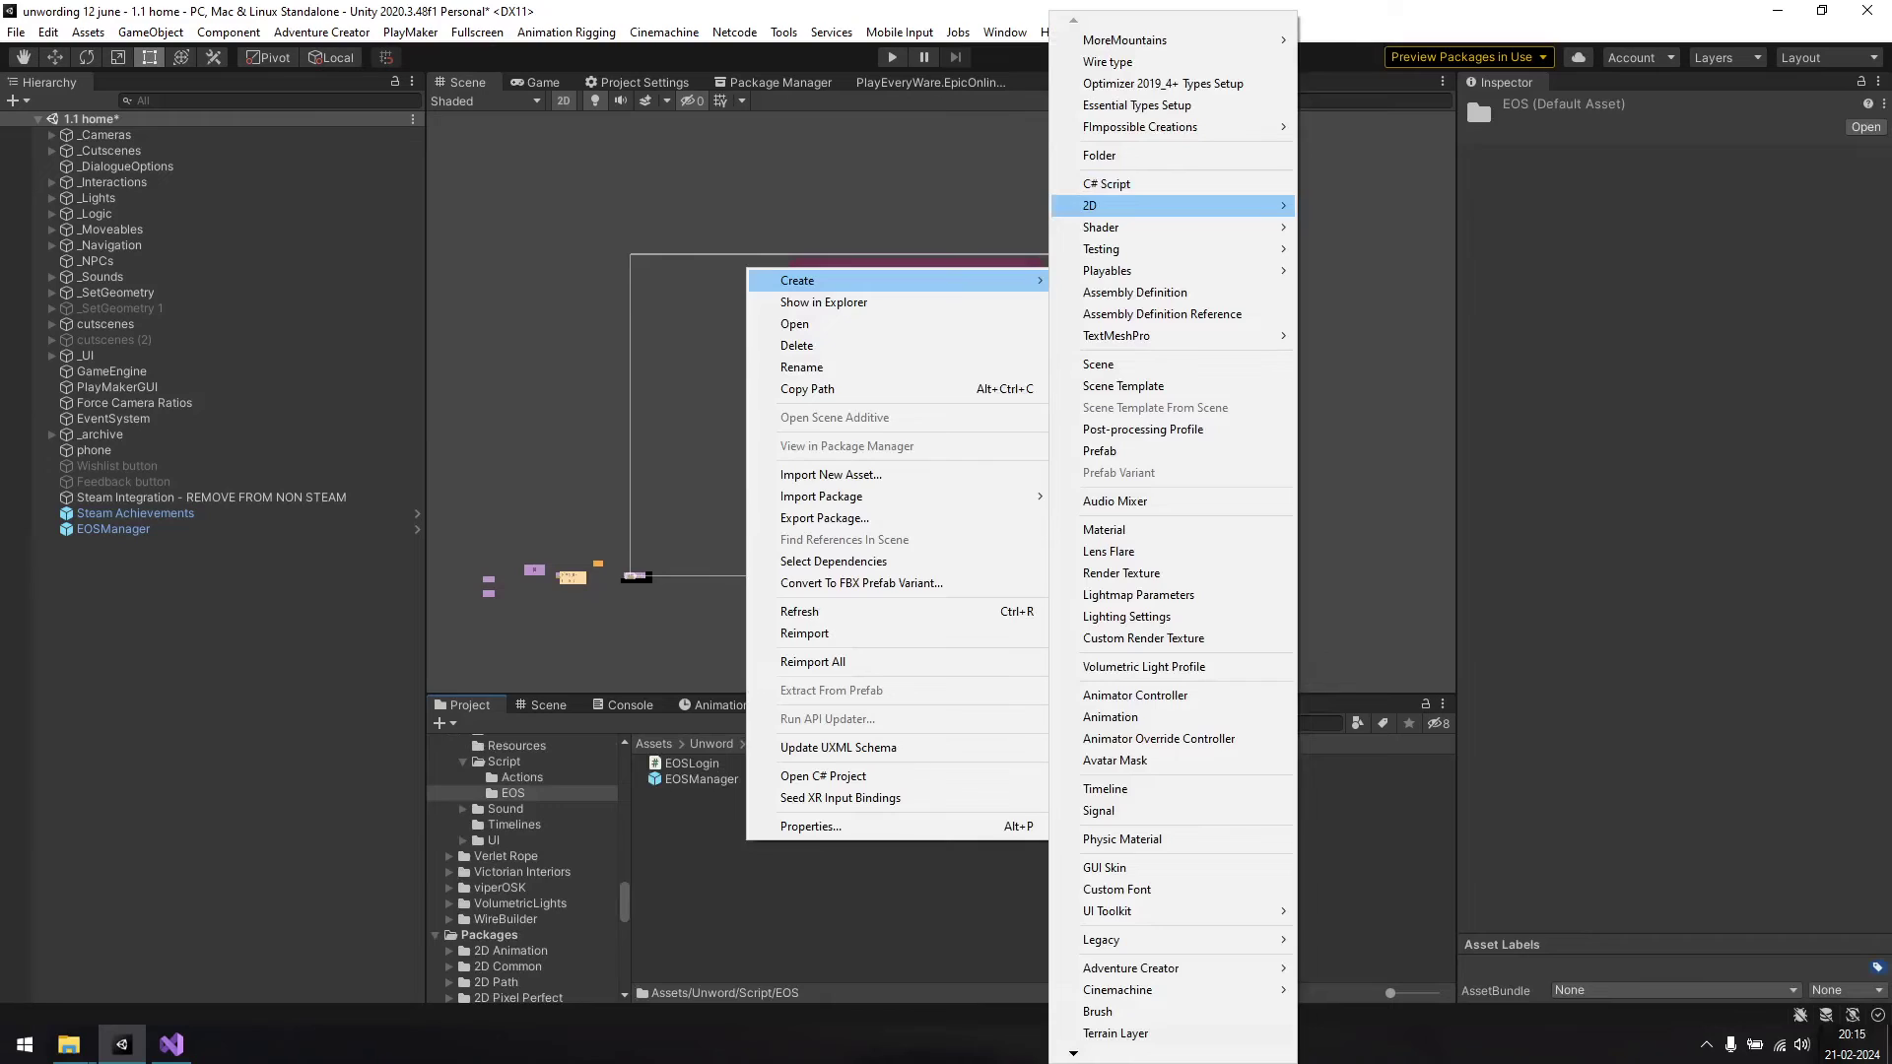
- Create a C# script named EOSUnlockAchievement in the EOS script folder
{"action": "left_click", "coordinate": [1107, 183]}
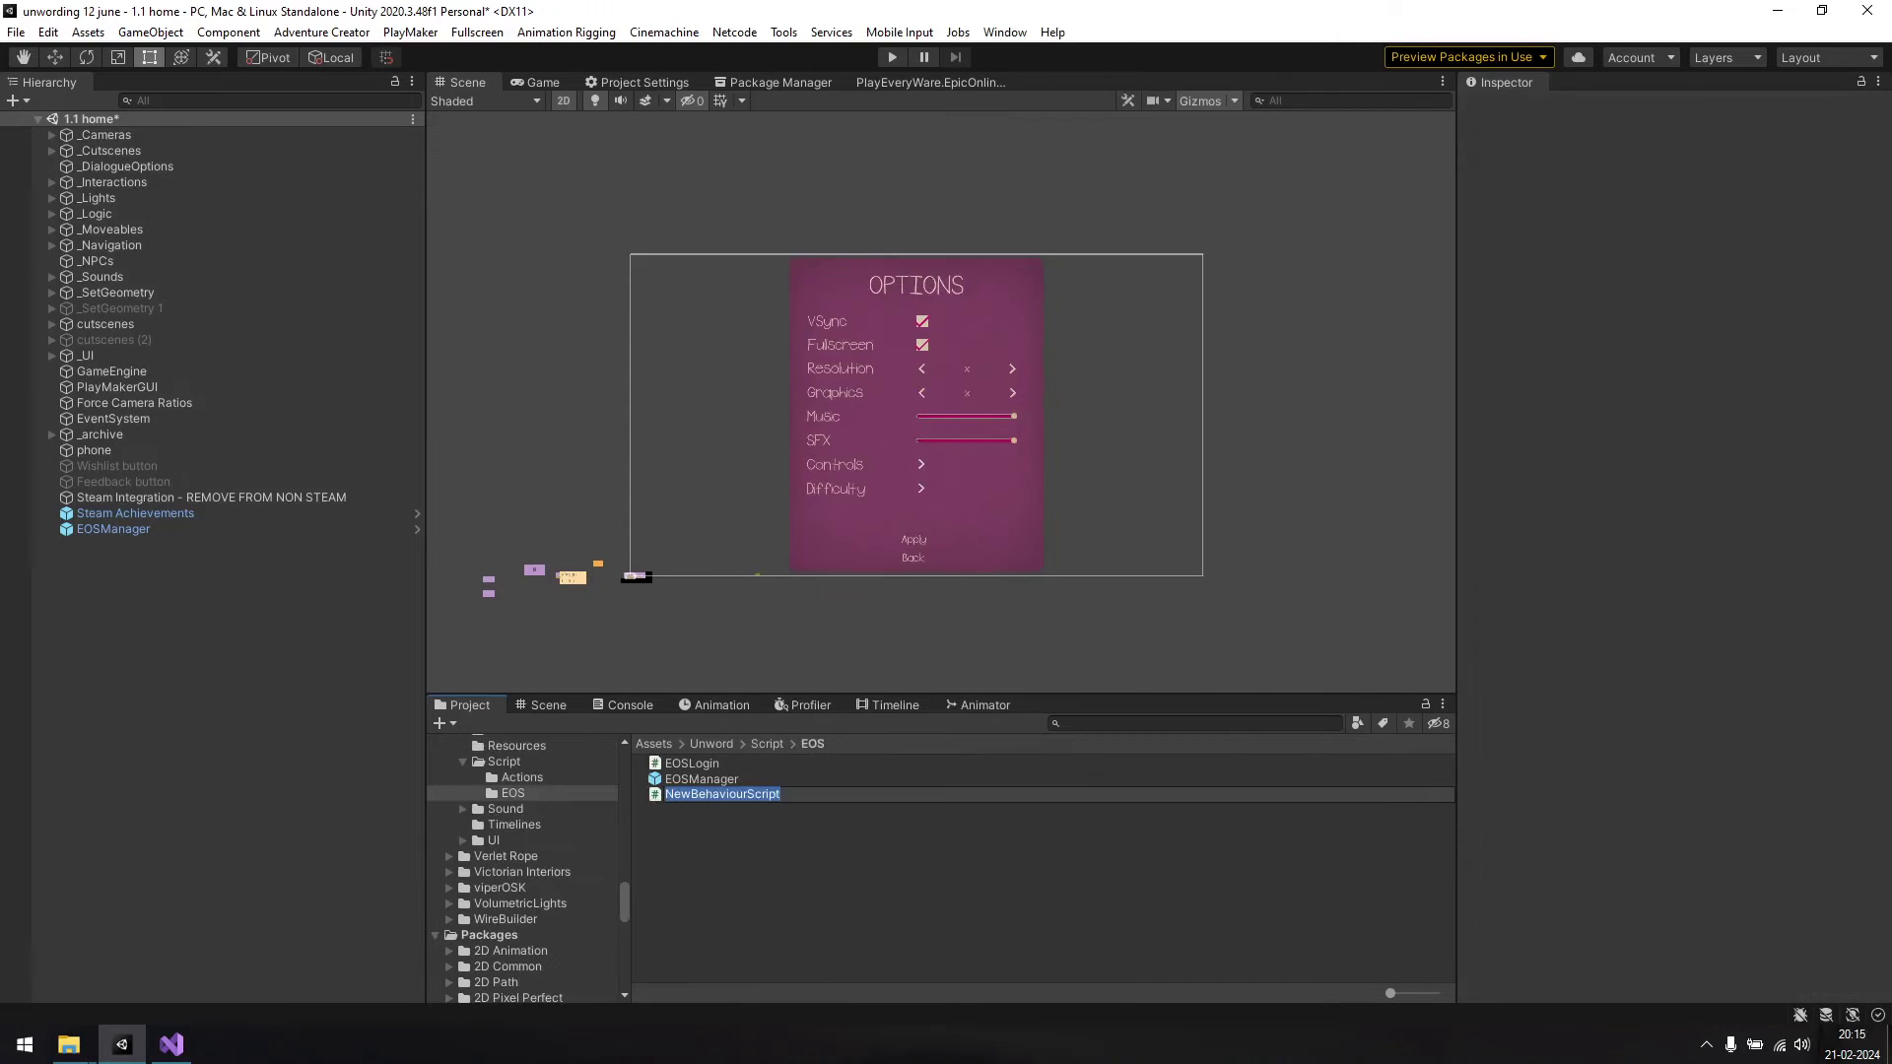
{"action": "type", "text": "EOSUnlockAchievement"}
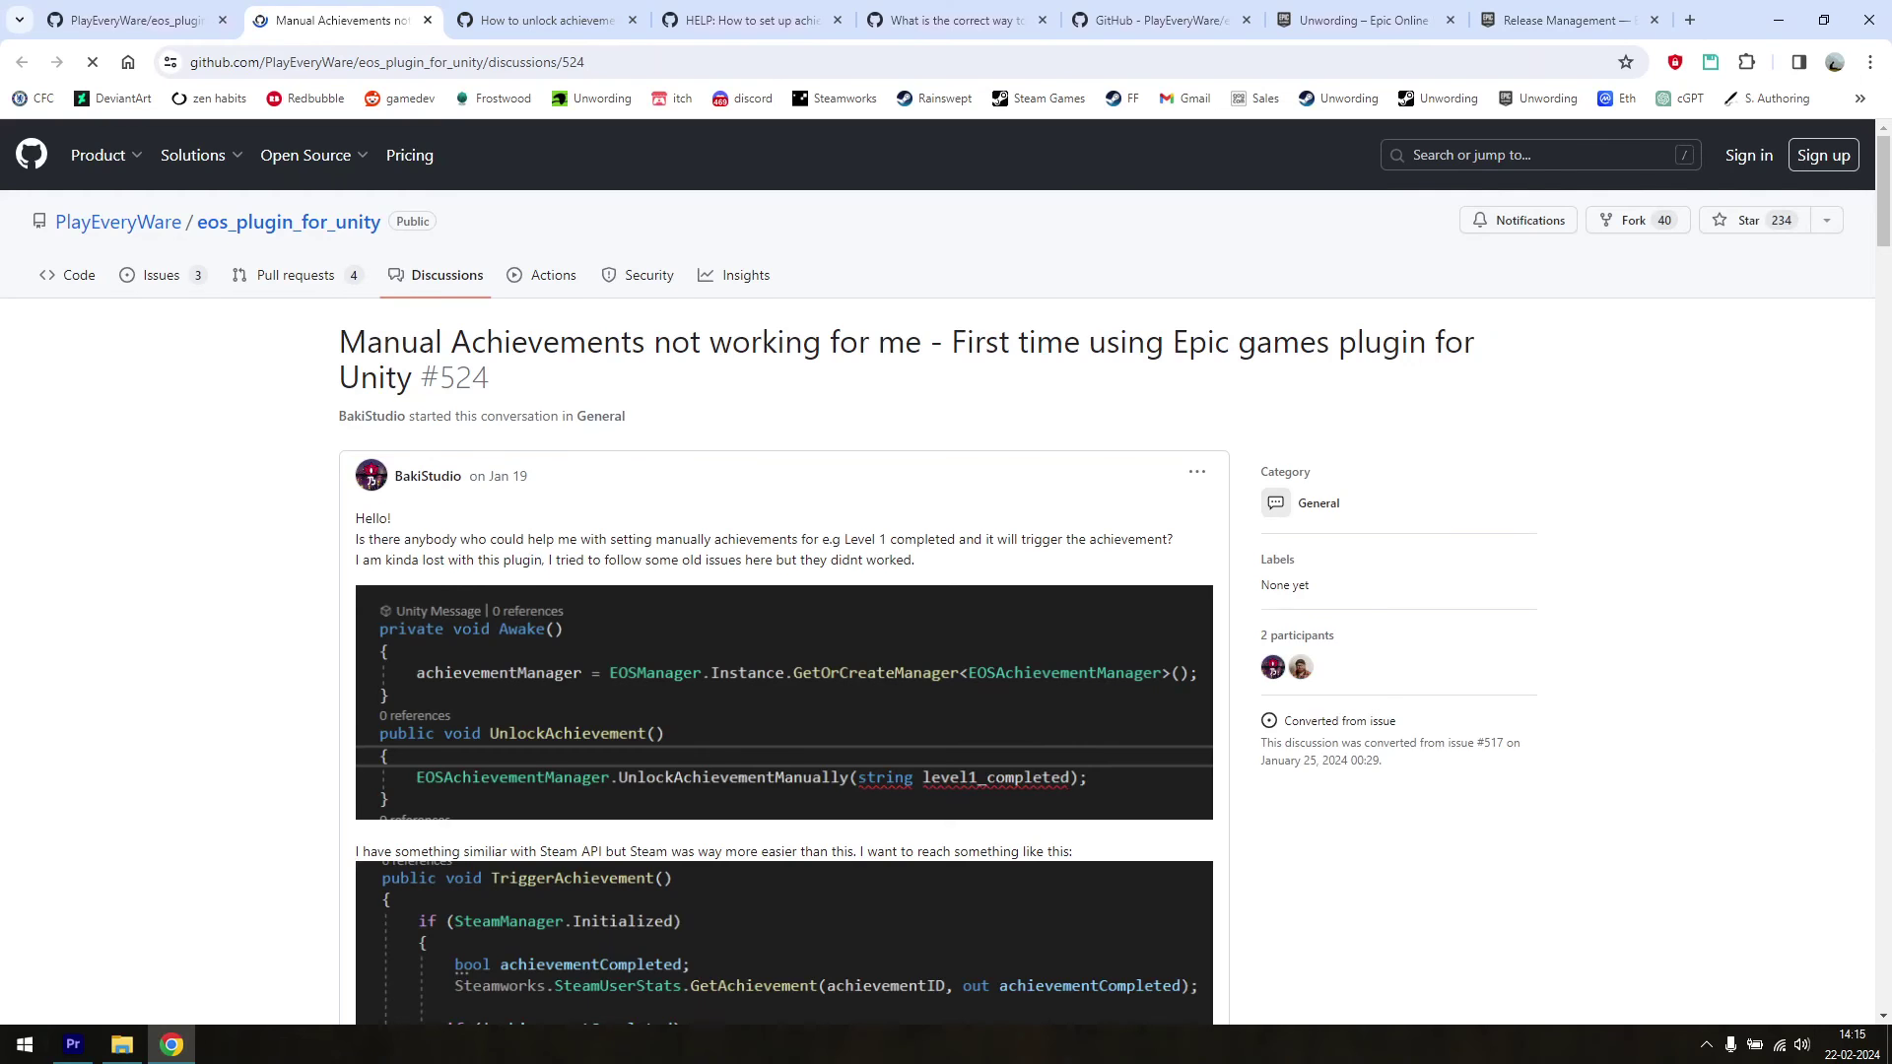
- Consult GitHub discussion #524 and write the EOSUnlockAchievement script with an UnlockAchievement(string achievementID) method calling UnlockAchievementManually and logging "achievement unlocked"
{"action": "scroll", "coordinate": [938, 571], "scroll_direction": "down", "scroll_amount": 2}
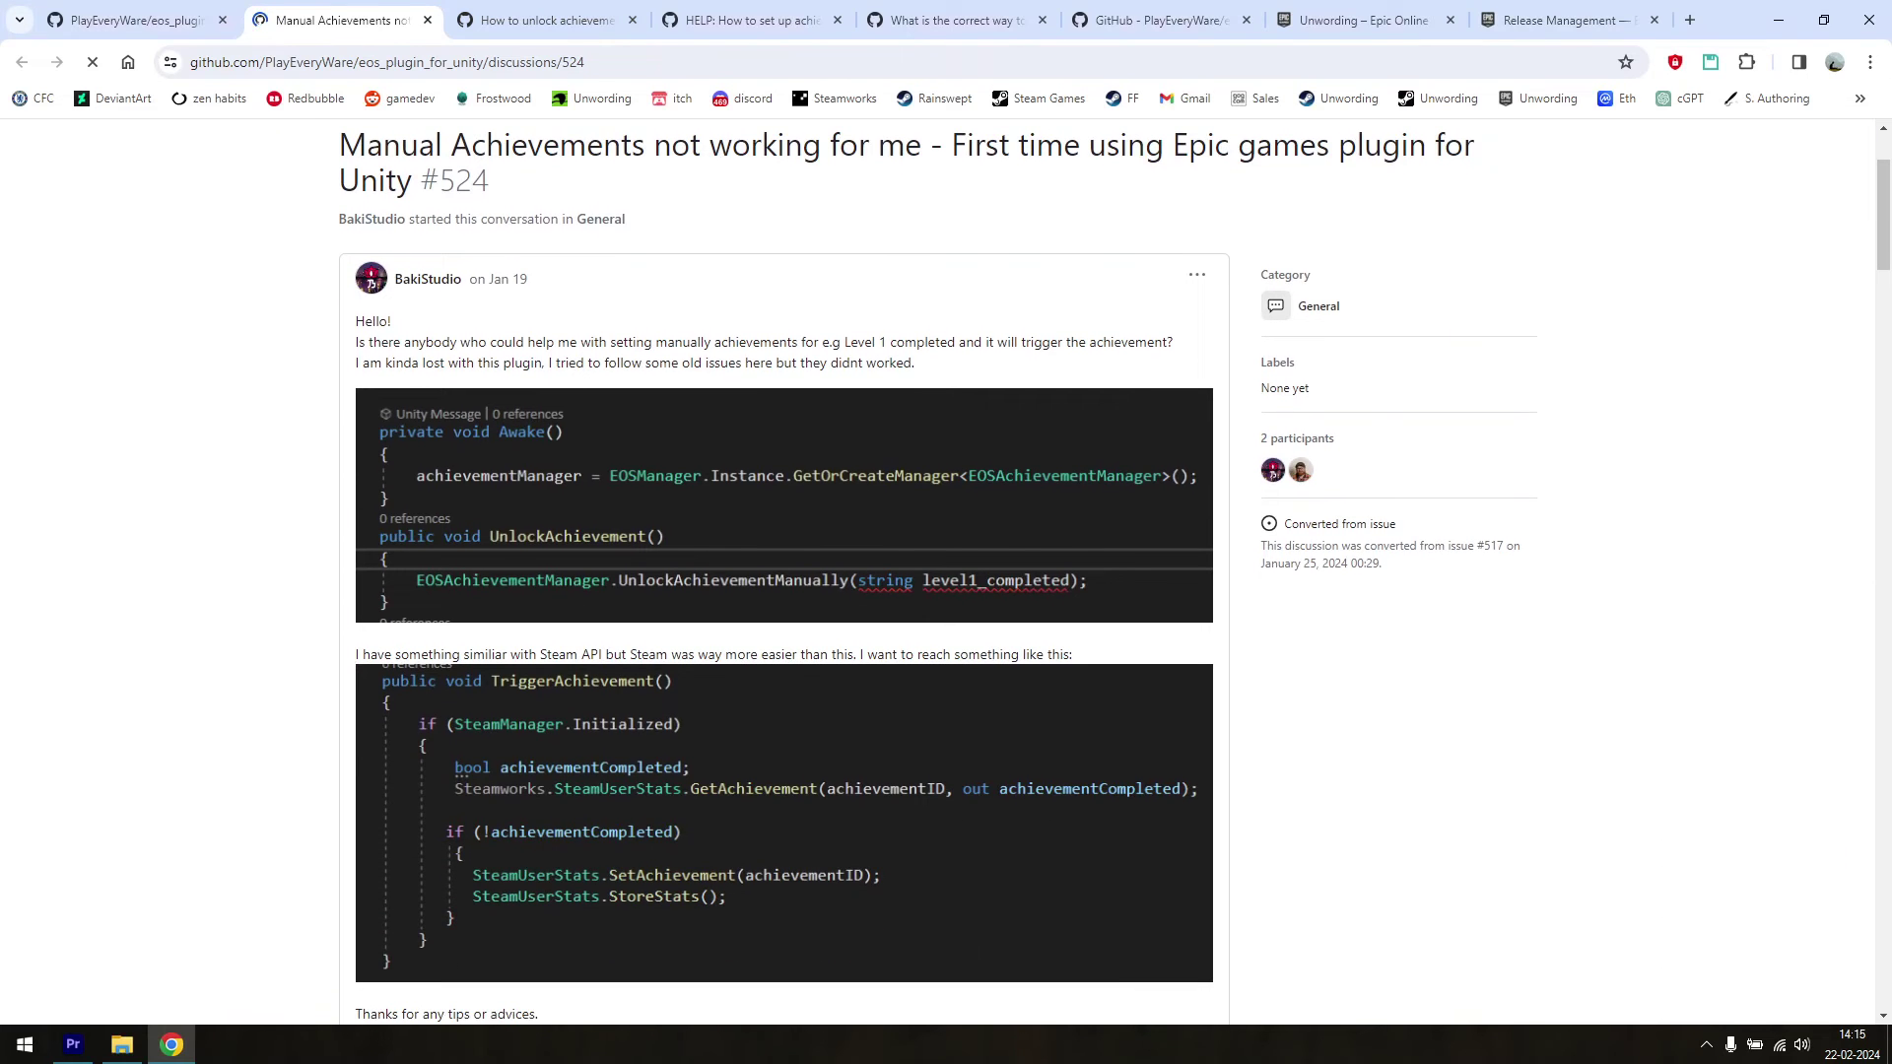
{"action": "scroll", "coordinate": [938, 572], "scroll_direction": "down", "scroll_amount": 4}
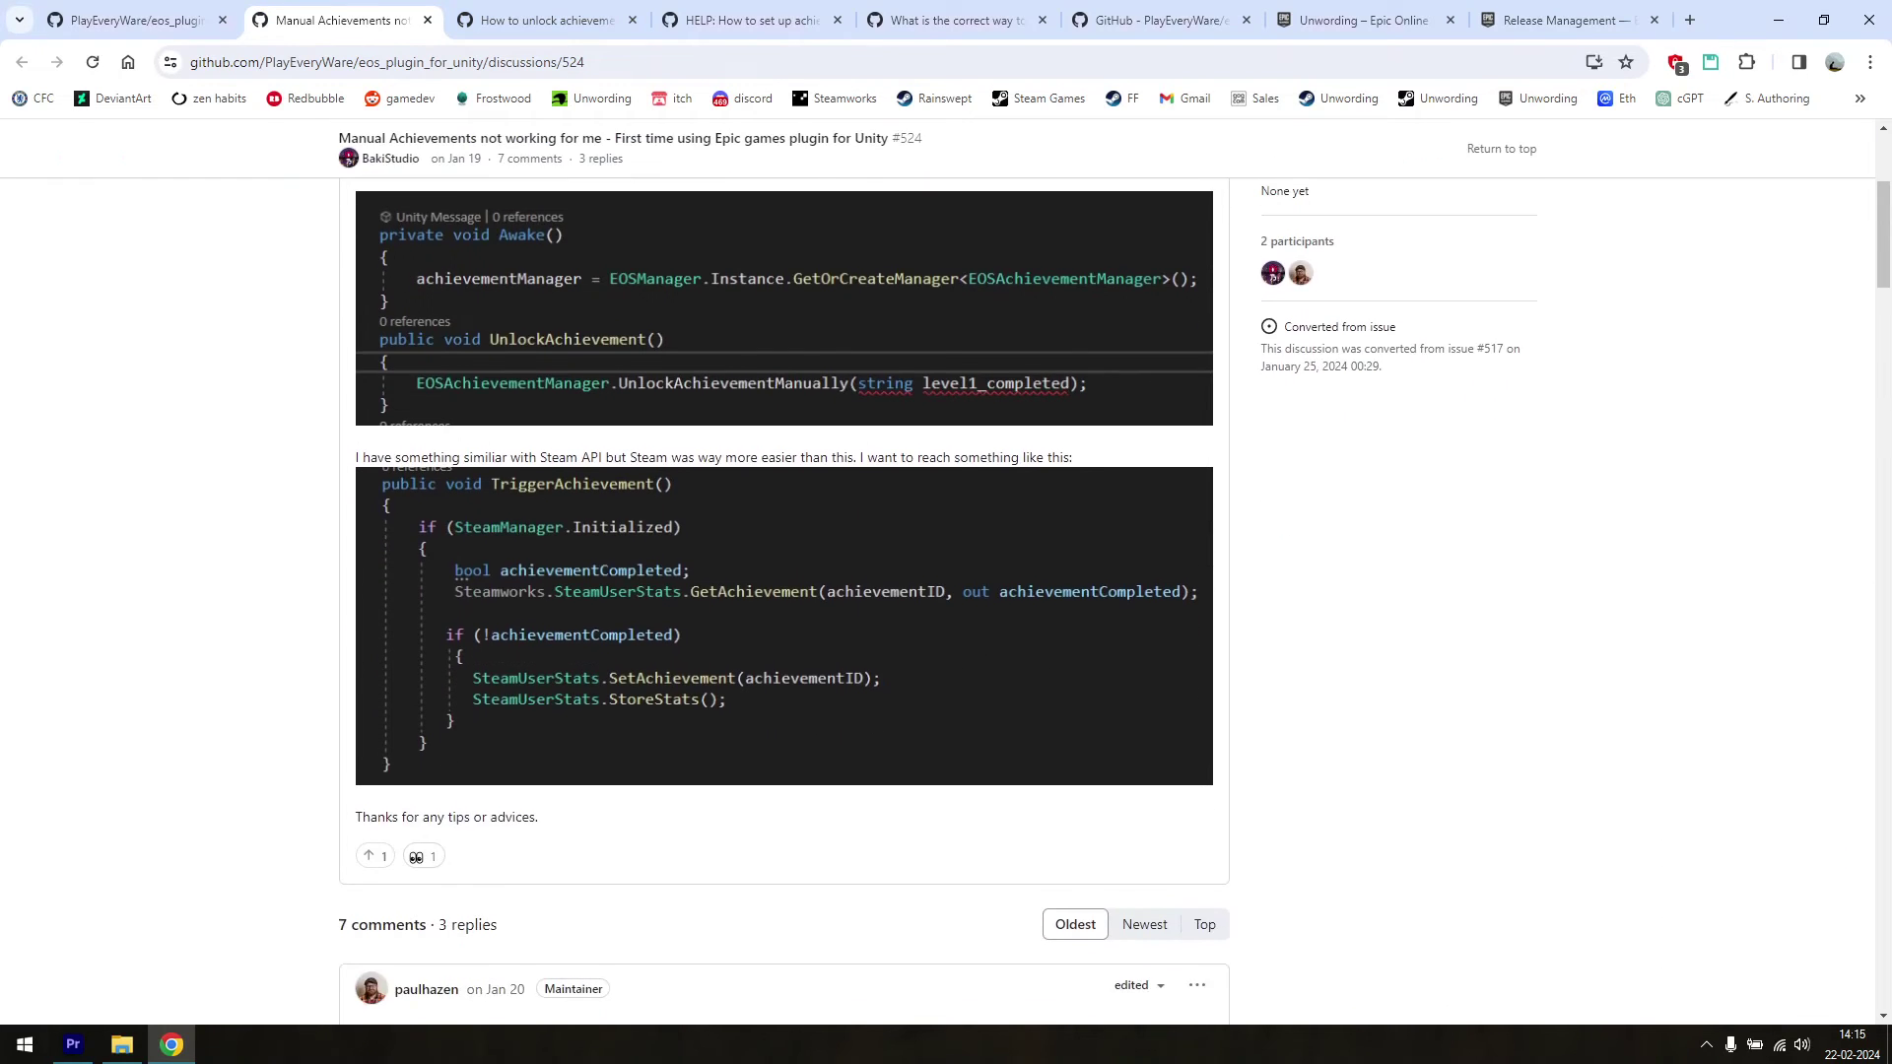
{"action": "scroll", "coordinate": [784, 601], "scroll_direction": "down", "scroll_amount": 4}
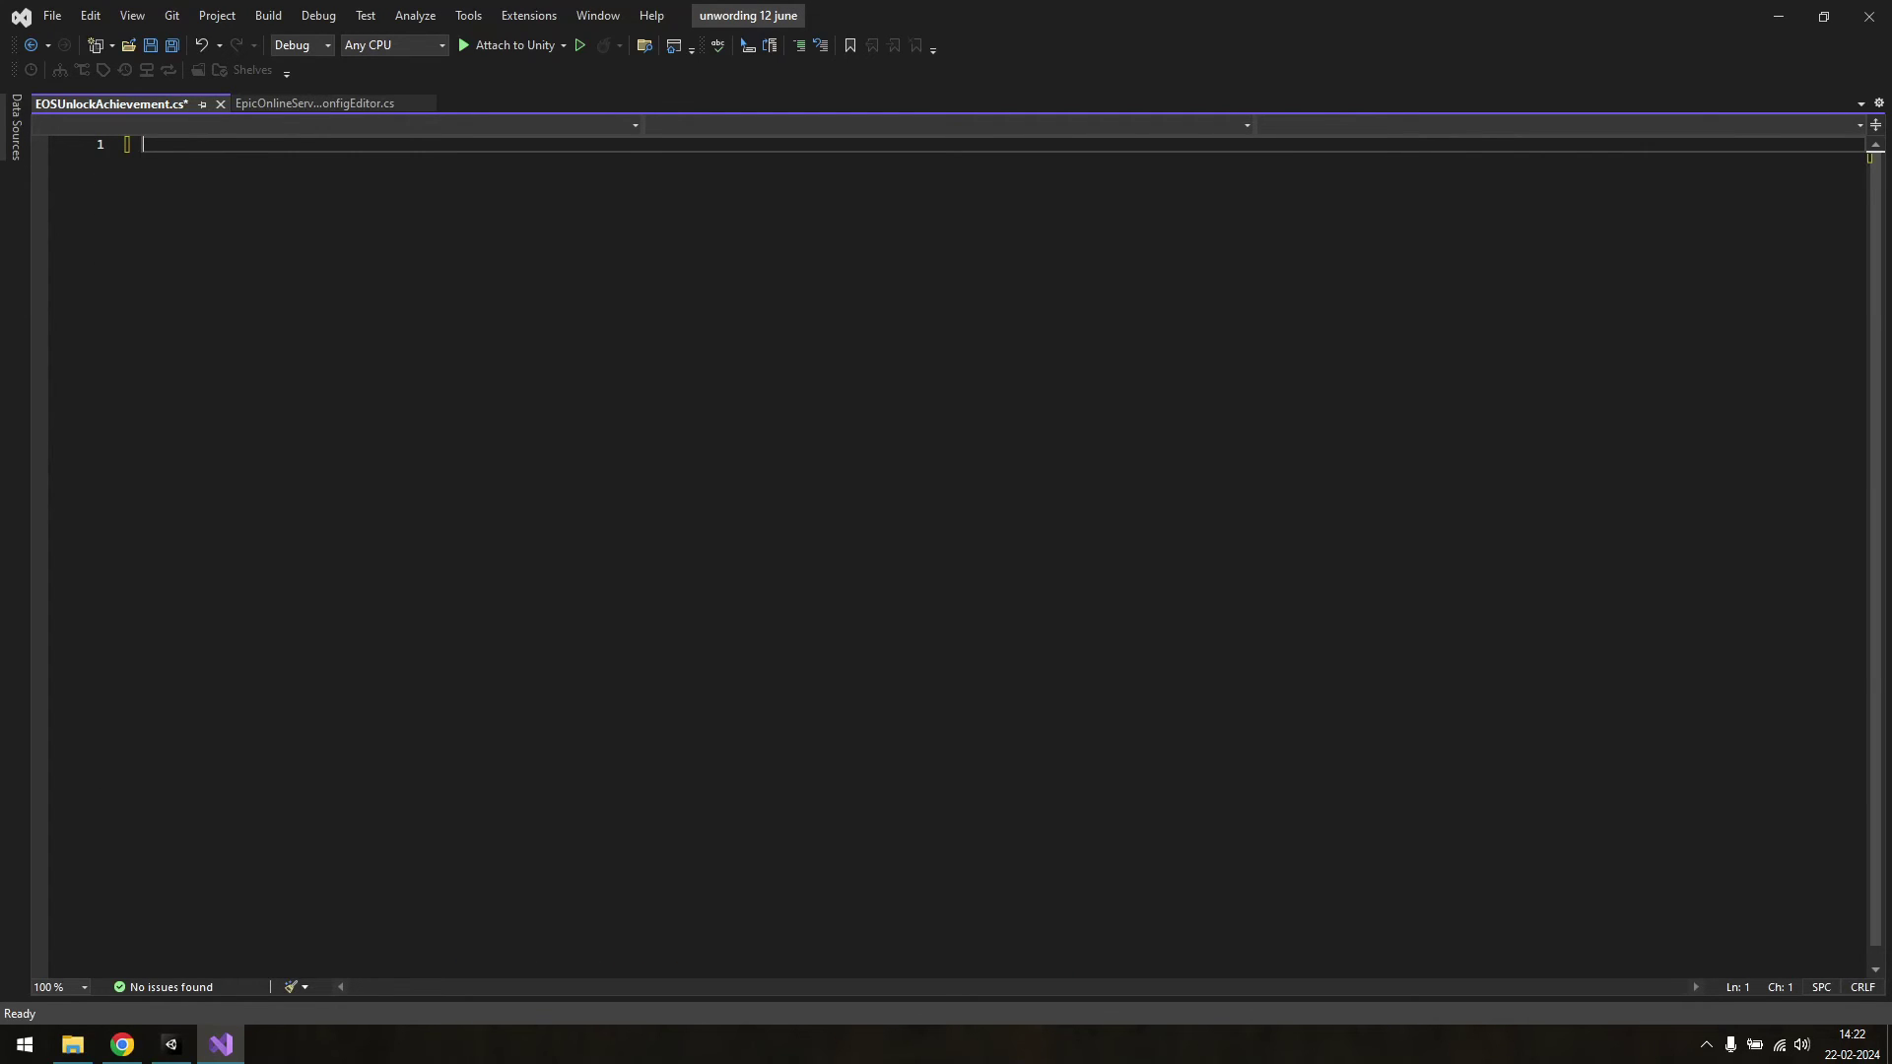
{"action": "type", "text": "using System; using System.Collections; using System.Collections.Generic;  using UnityEngine; using UnityEngine.EventSystems; using UnityEngine.UI;  #if ENABLE_INPUT_SYSTEM using UnityEngine.InputSystem; #endif  using Epic.OnlineServices; using Epic.OnlineServices.Achievements; using Epic.OnlineServices.Ecom; using Epic.OnlineServices.UI; using Epic.OnlineServices.Stats;  using PlayEveryWare.EpicOnlineServices; using PlayEveryWare.EpicOnlineServices.Samples;  public class EOSUnlockAchievement : MonoBehaviour {     private EOSAchievementManager achievementManager;     public string achievementID;       private void Awake()     {         var achievementManager = EOSManager.Instance.GetOrCreateManager<EOSAchievementManager>();     }      public void UnlockAchievement(string achievementID)     {         achievementManager = EOSManager.Instance.GetOrCreateManager<EOSAchievementManager>();         achievementManager.UnlockAchievementManually(achievementID);         Debug.Log(\"achievement unlocked\");     } }"}
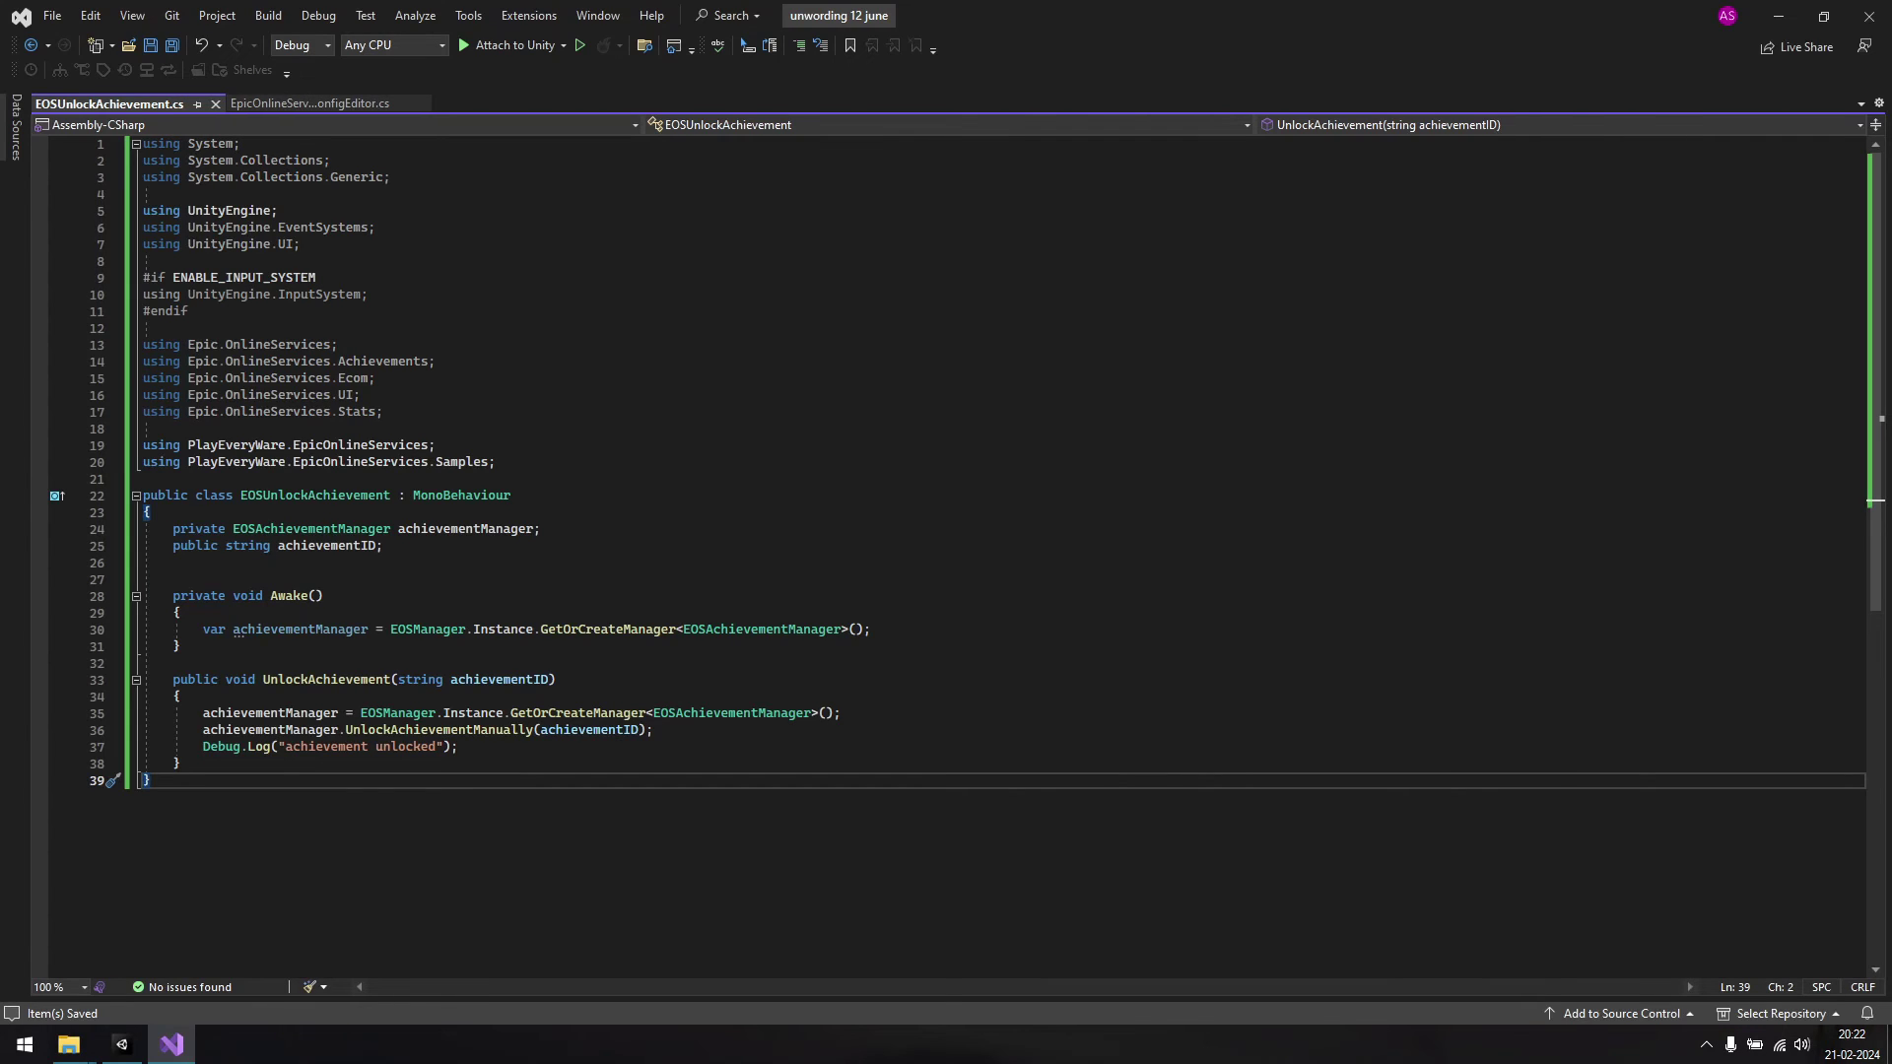
{"action": "left_click_drag", "start_coordinate": [172, 679], "coordinate": [558, 679]}
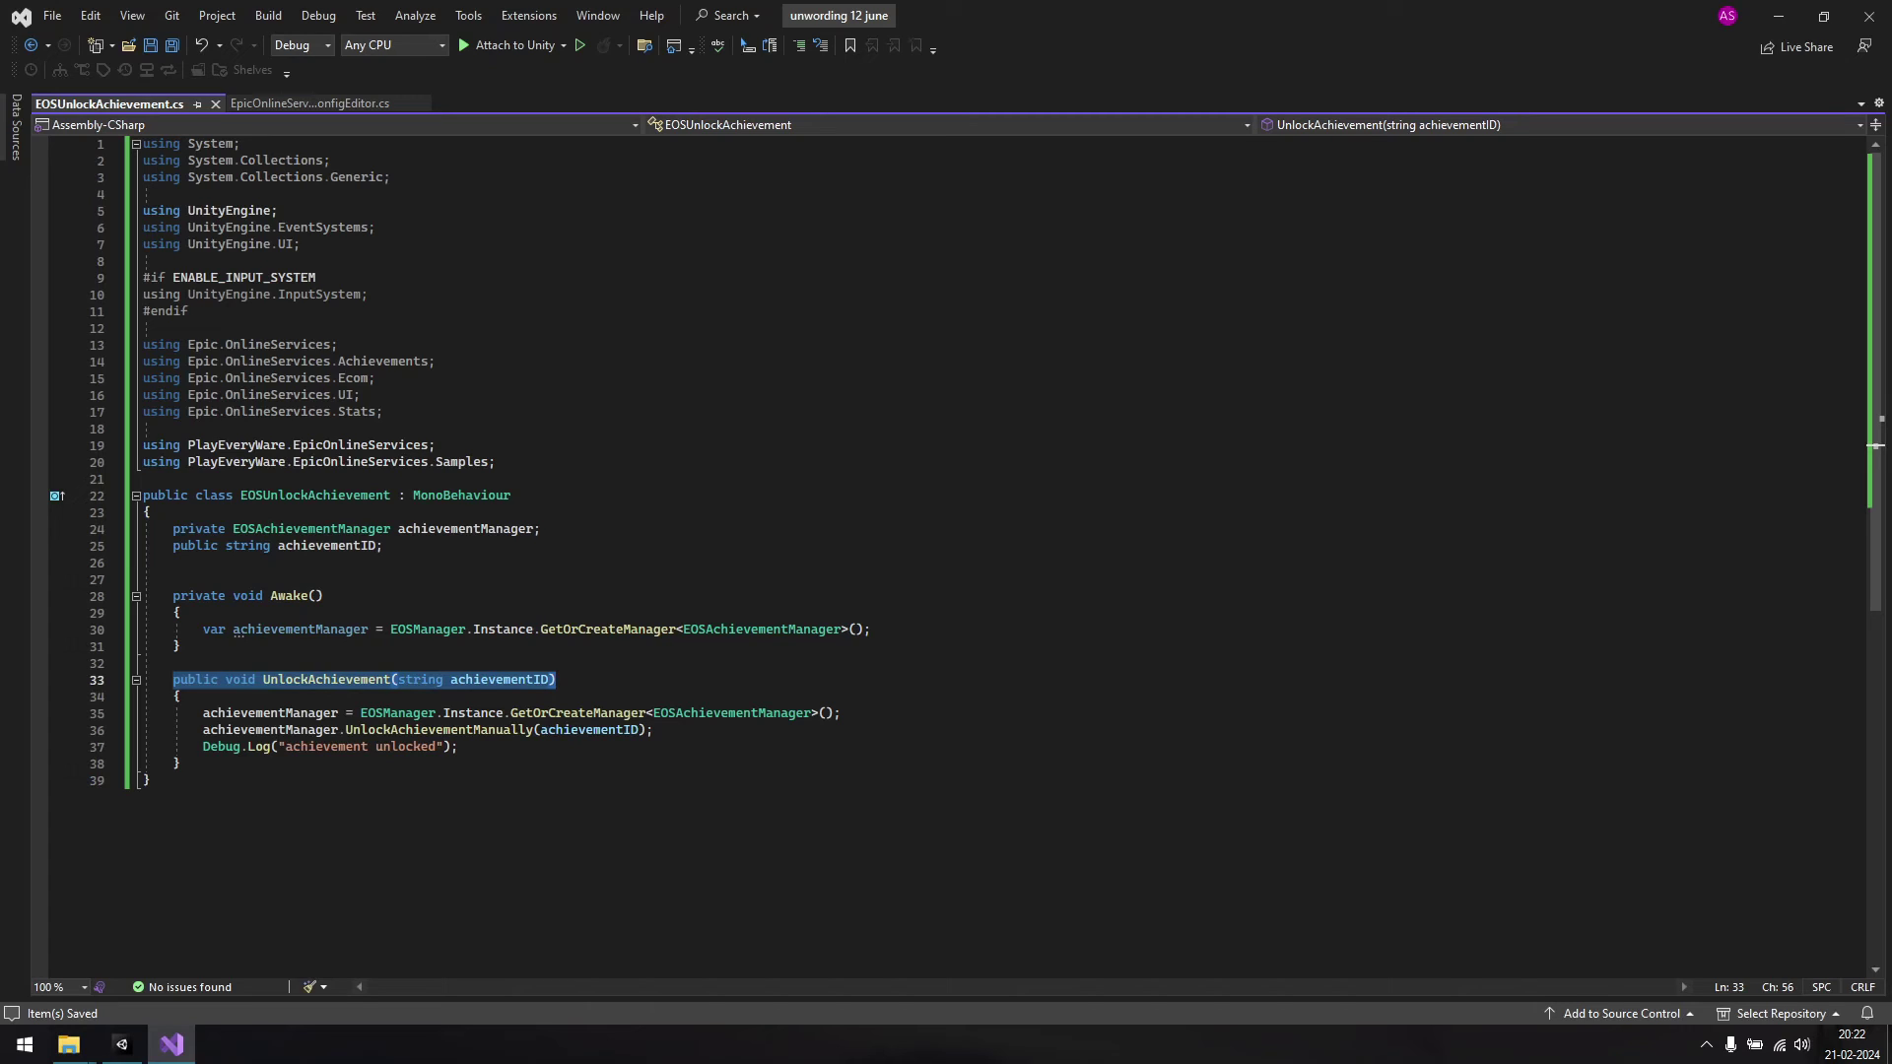
{"action": "left_click", "coordinate": [459, 747]}
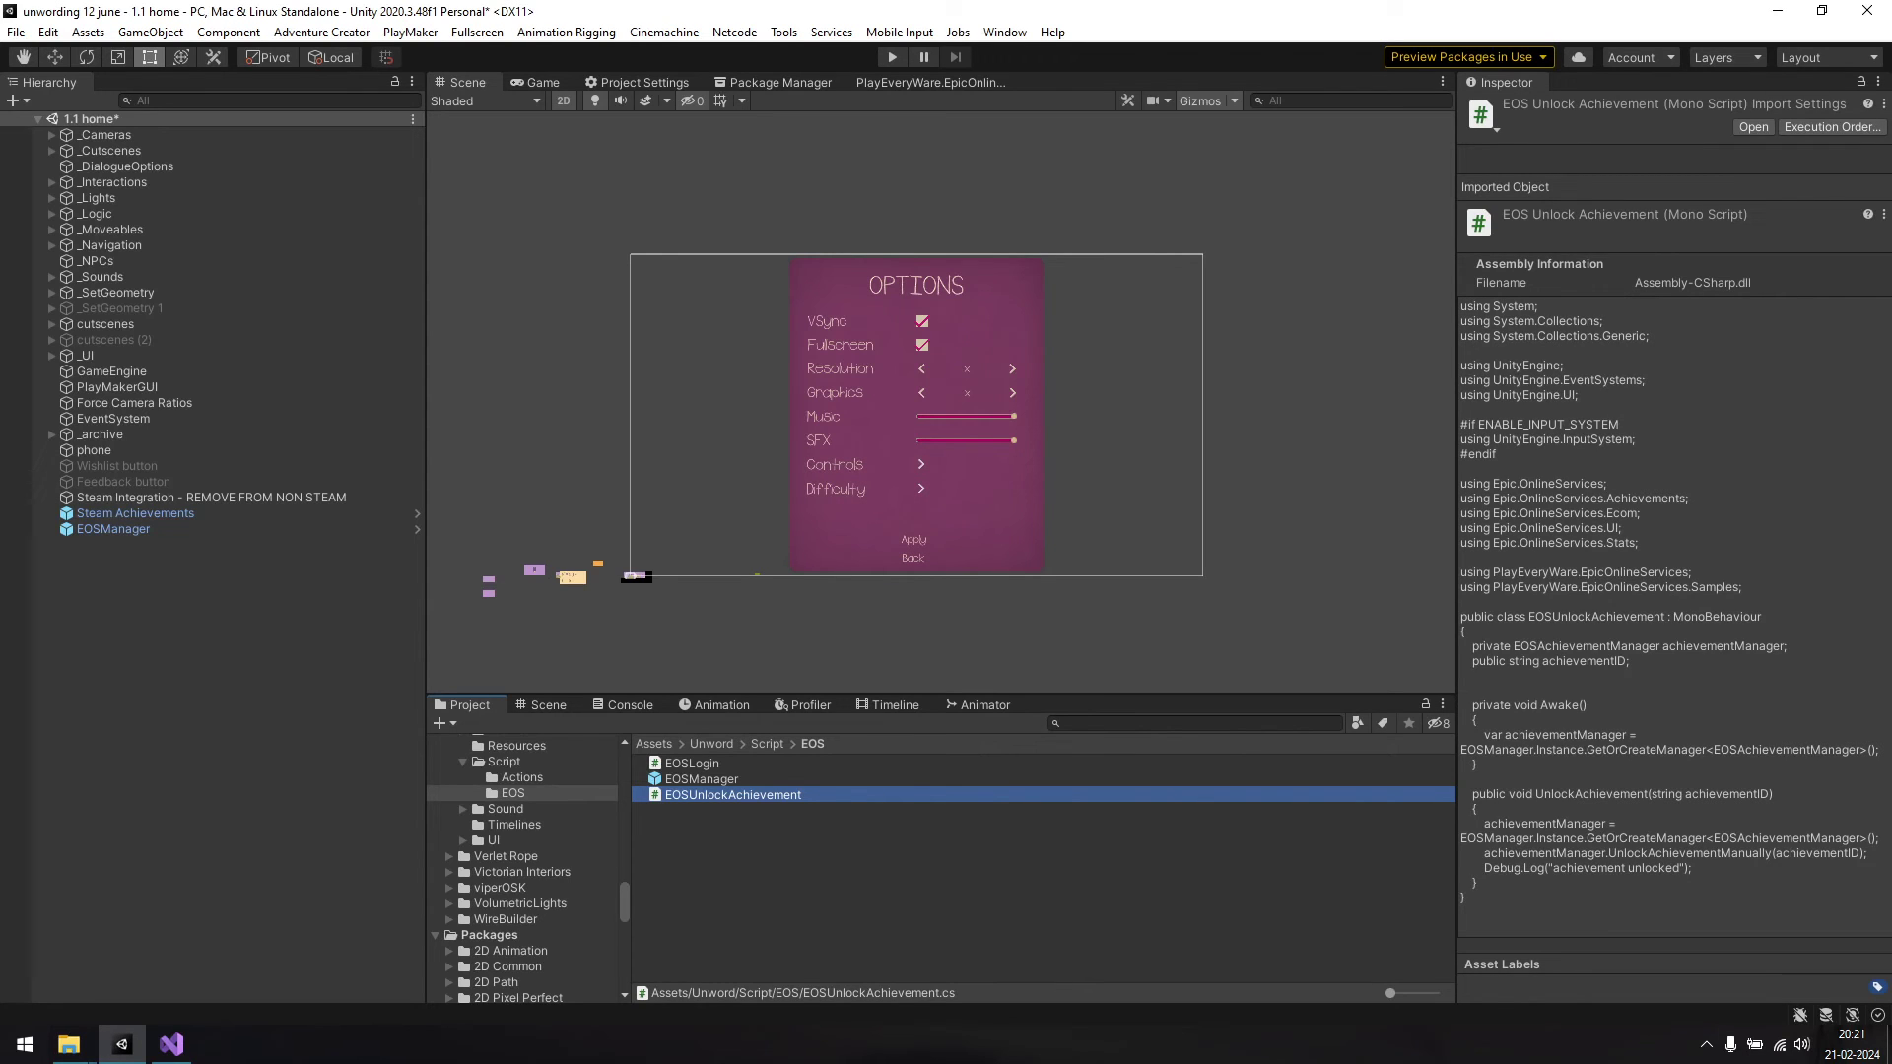
- In Unity, create an empty object named EpicAchievements in the 1.1 home scene and attach the EOSUnlockAchievement script to it
{"action": "key", "text": "alt+Tab"}
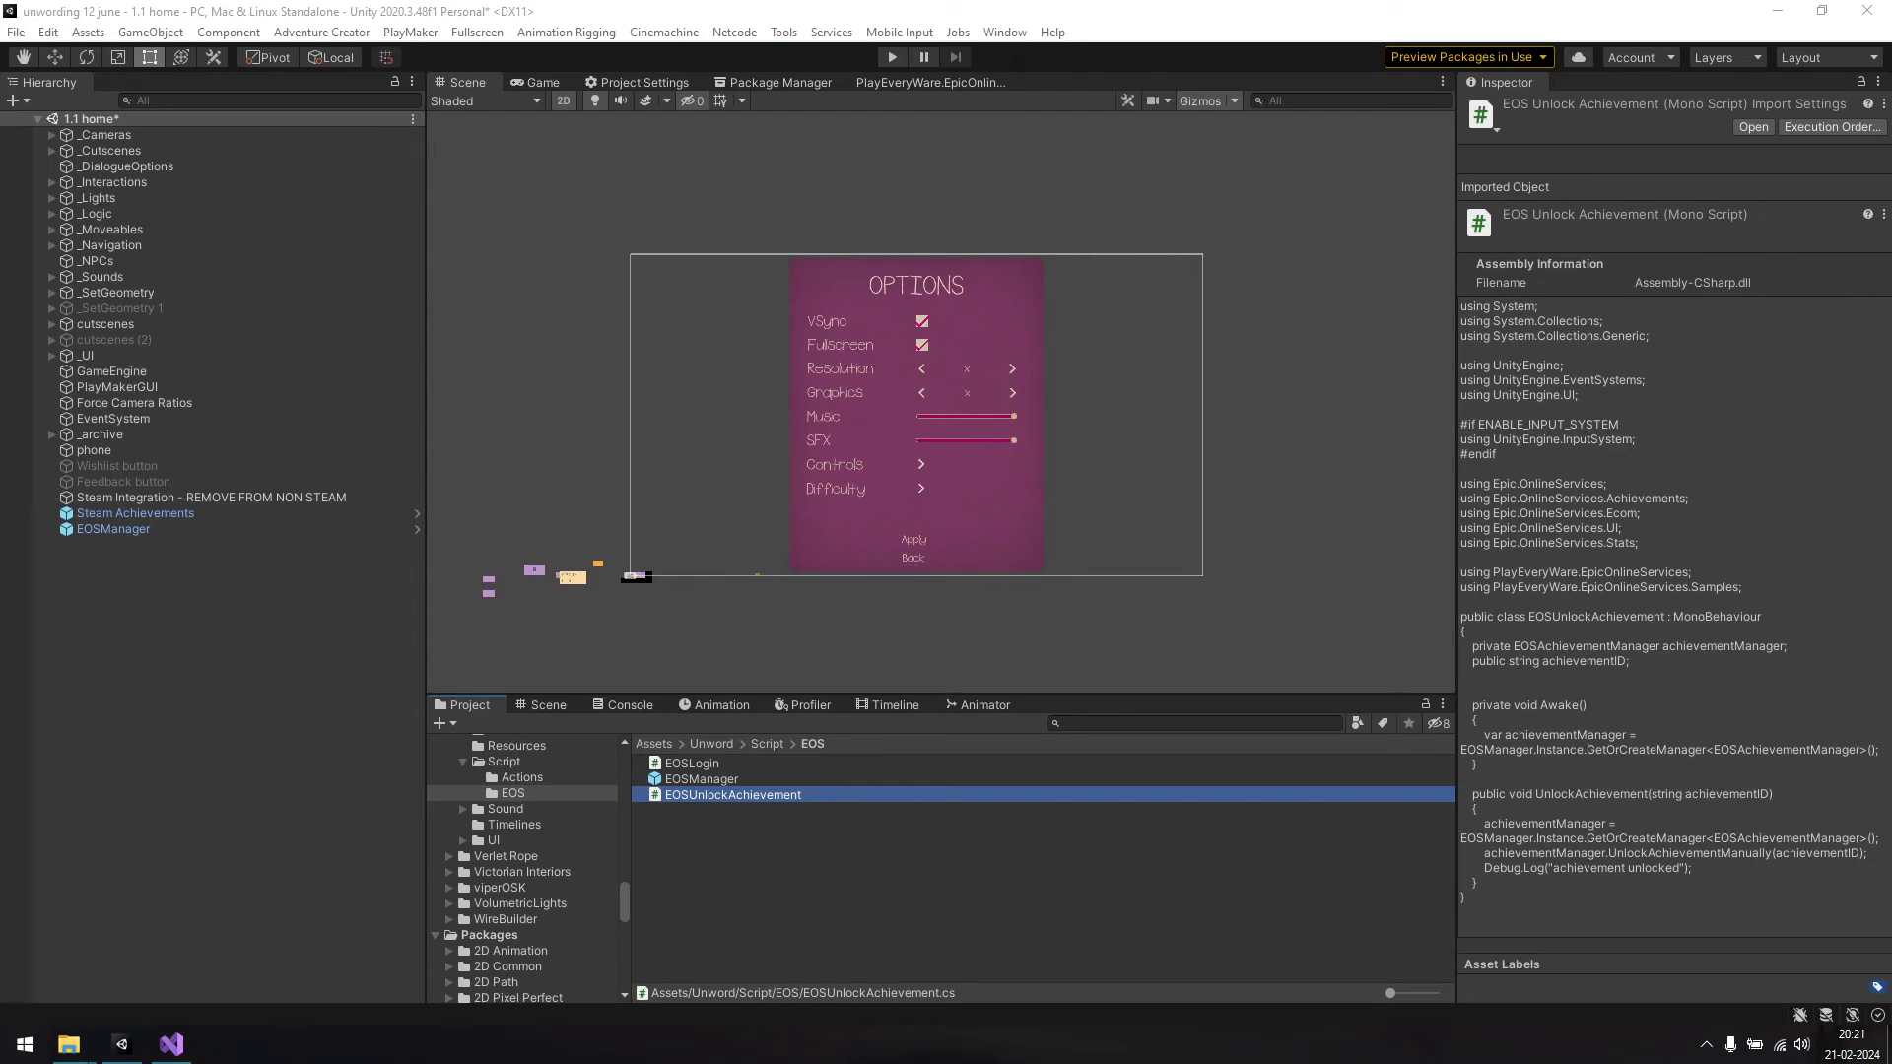
{"action": "left_click", "coordinate": [163, 601]}
{"action": "right_click", "coordinate": [164, 601]}
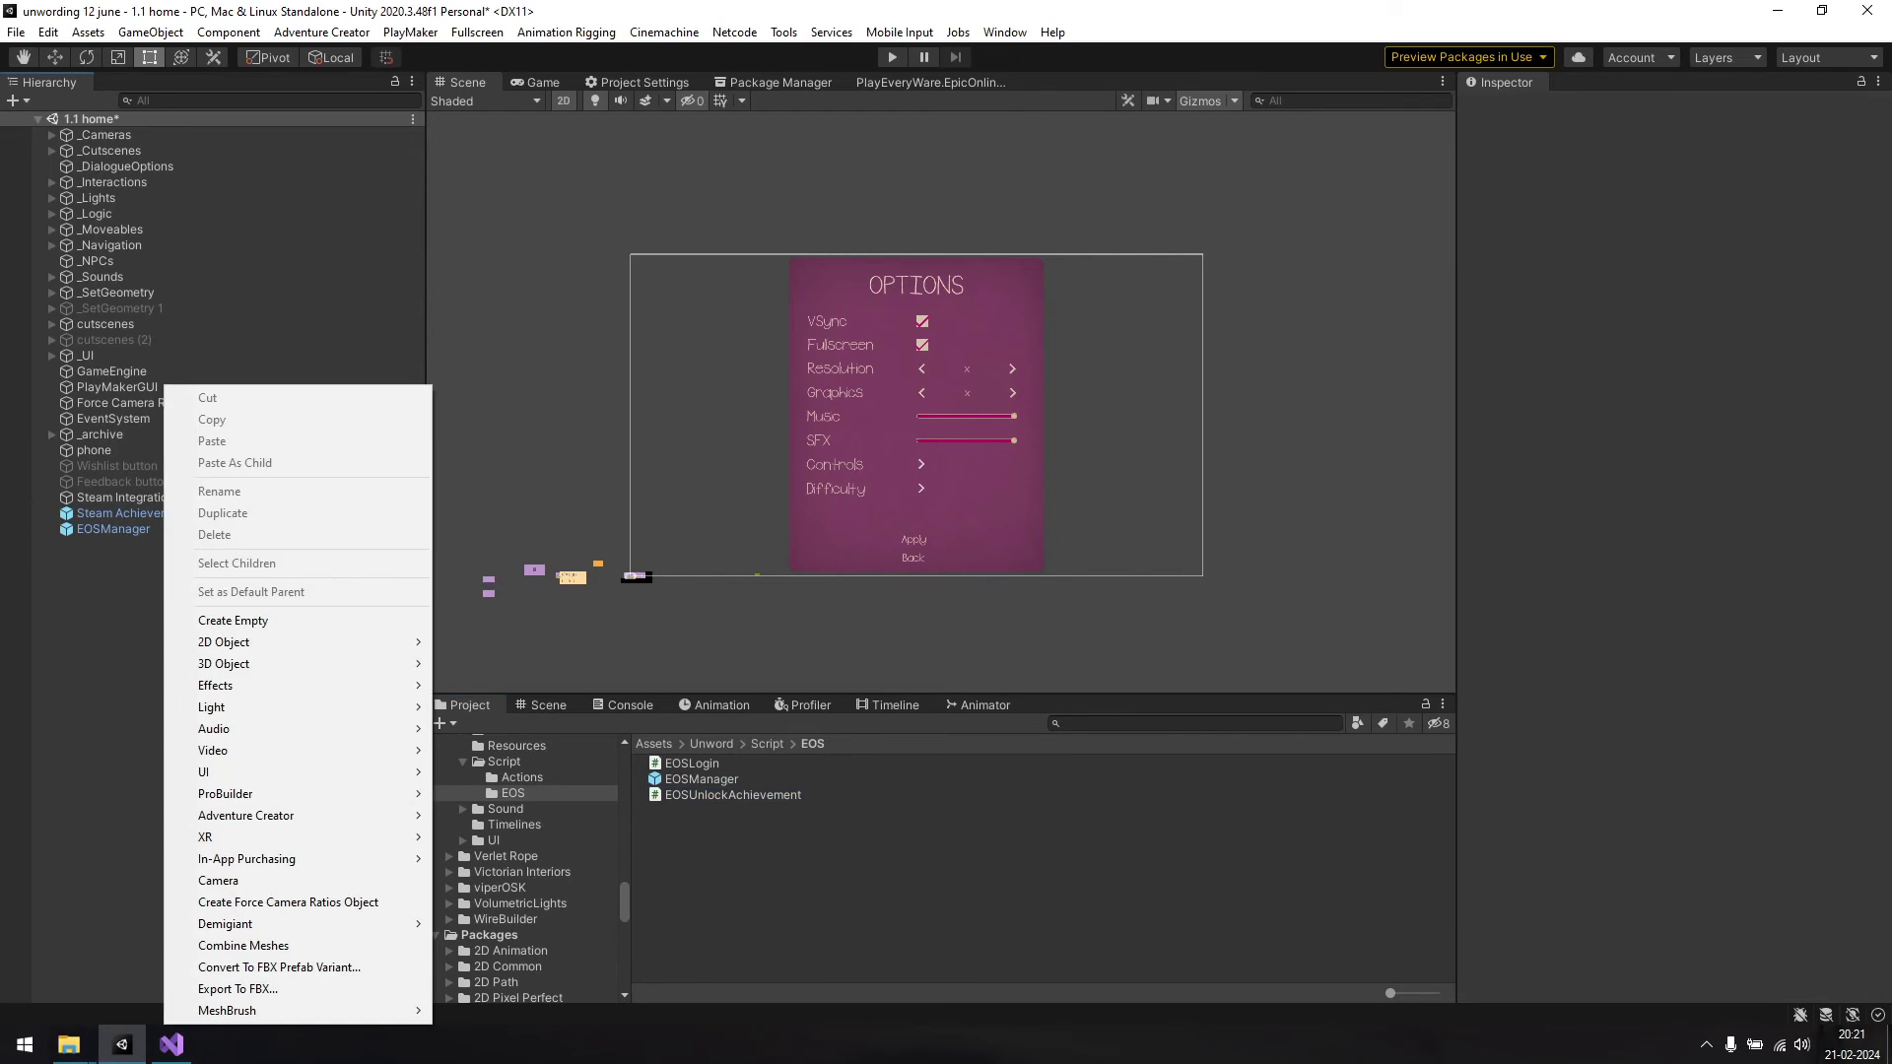
{"action": "left_click", "coordinate": [232, 620]}
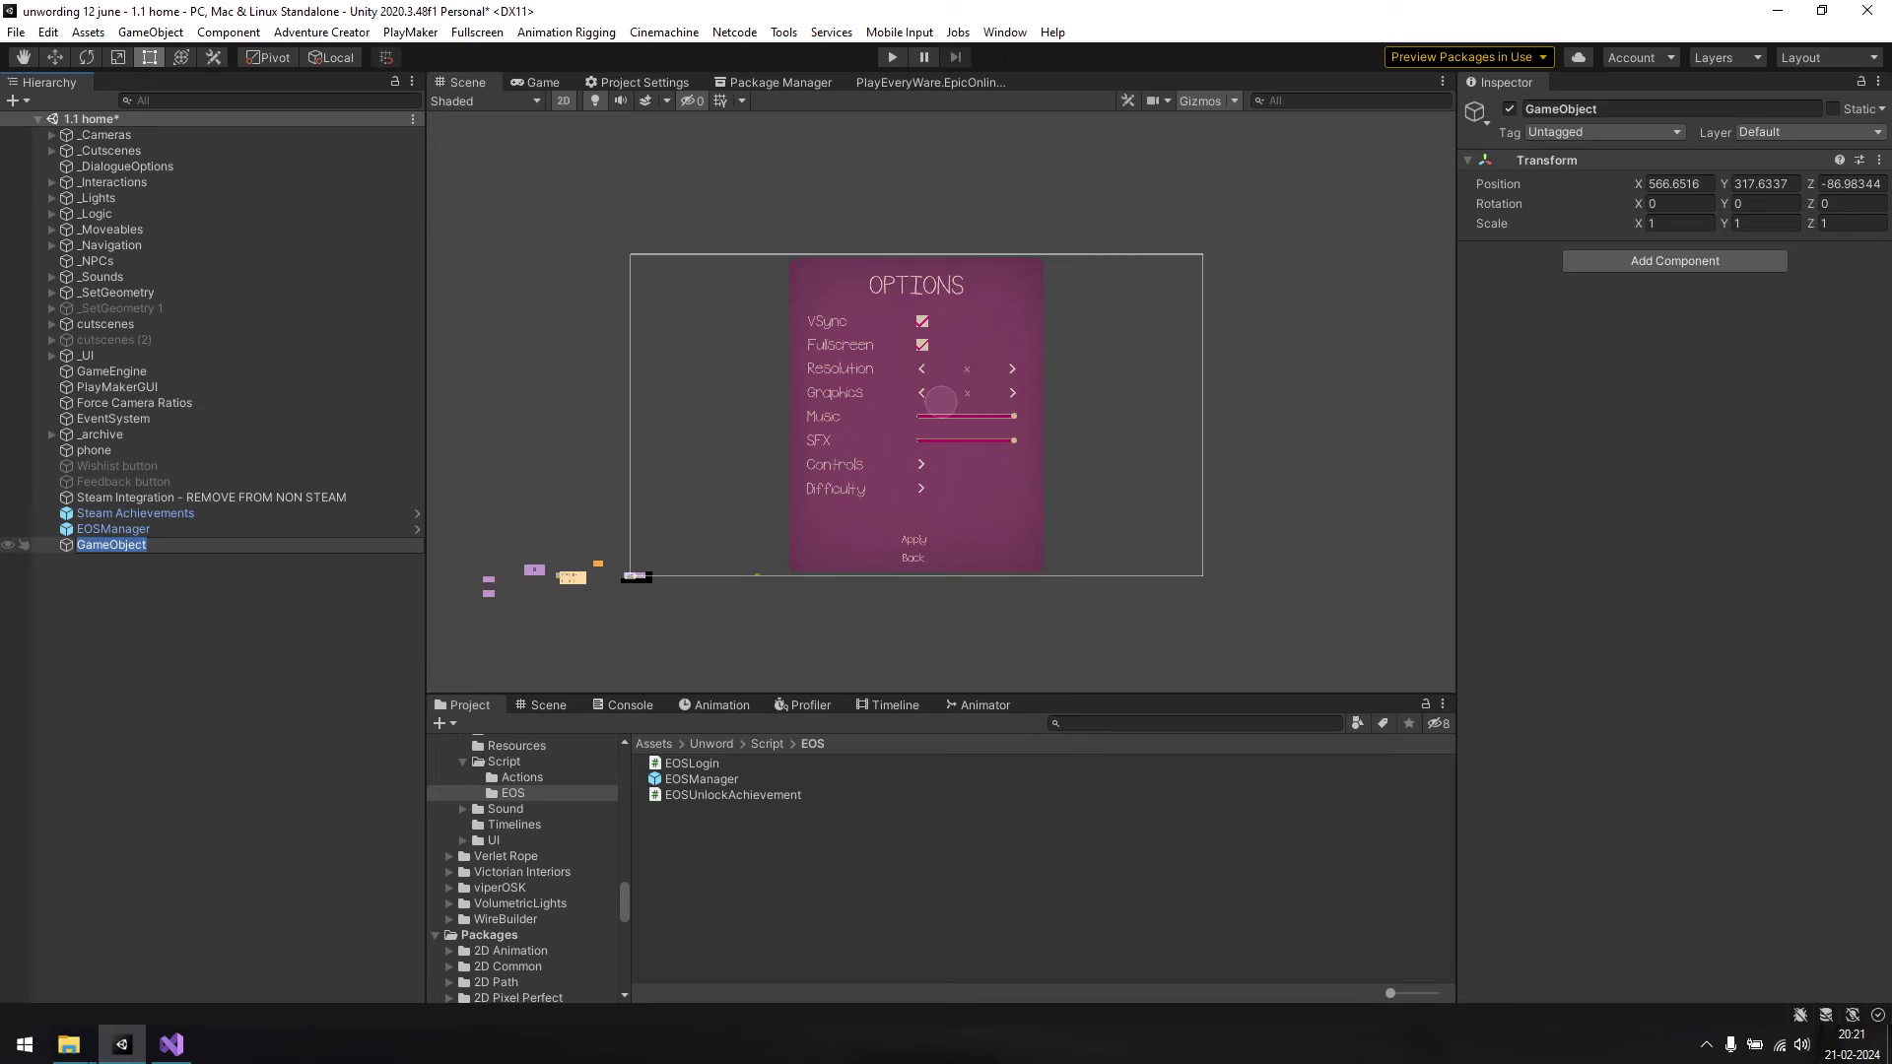
{"action": "type", "text": "EpicAchievements"}
{"action": "key", "text": "Return"}
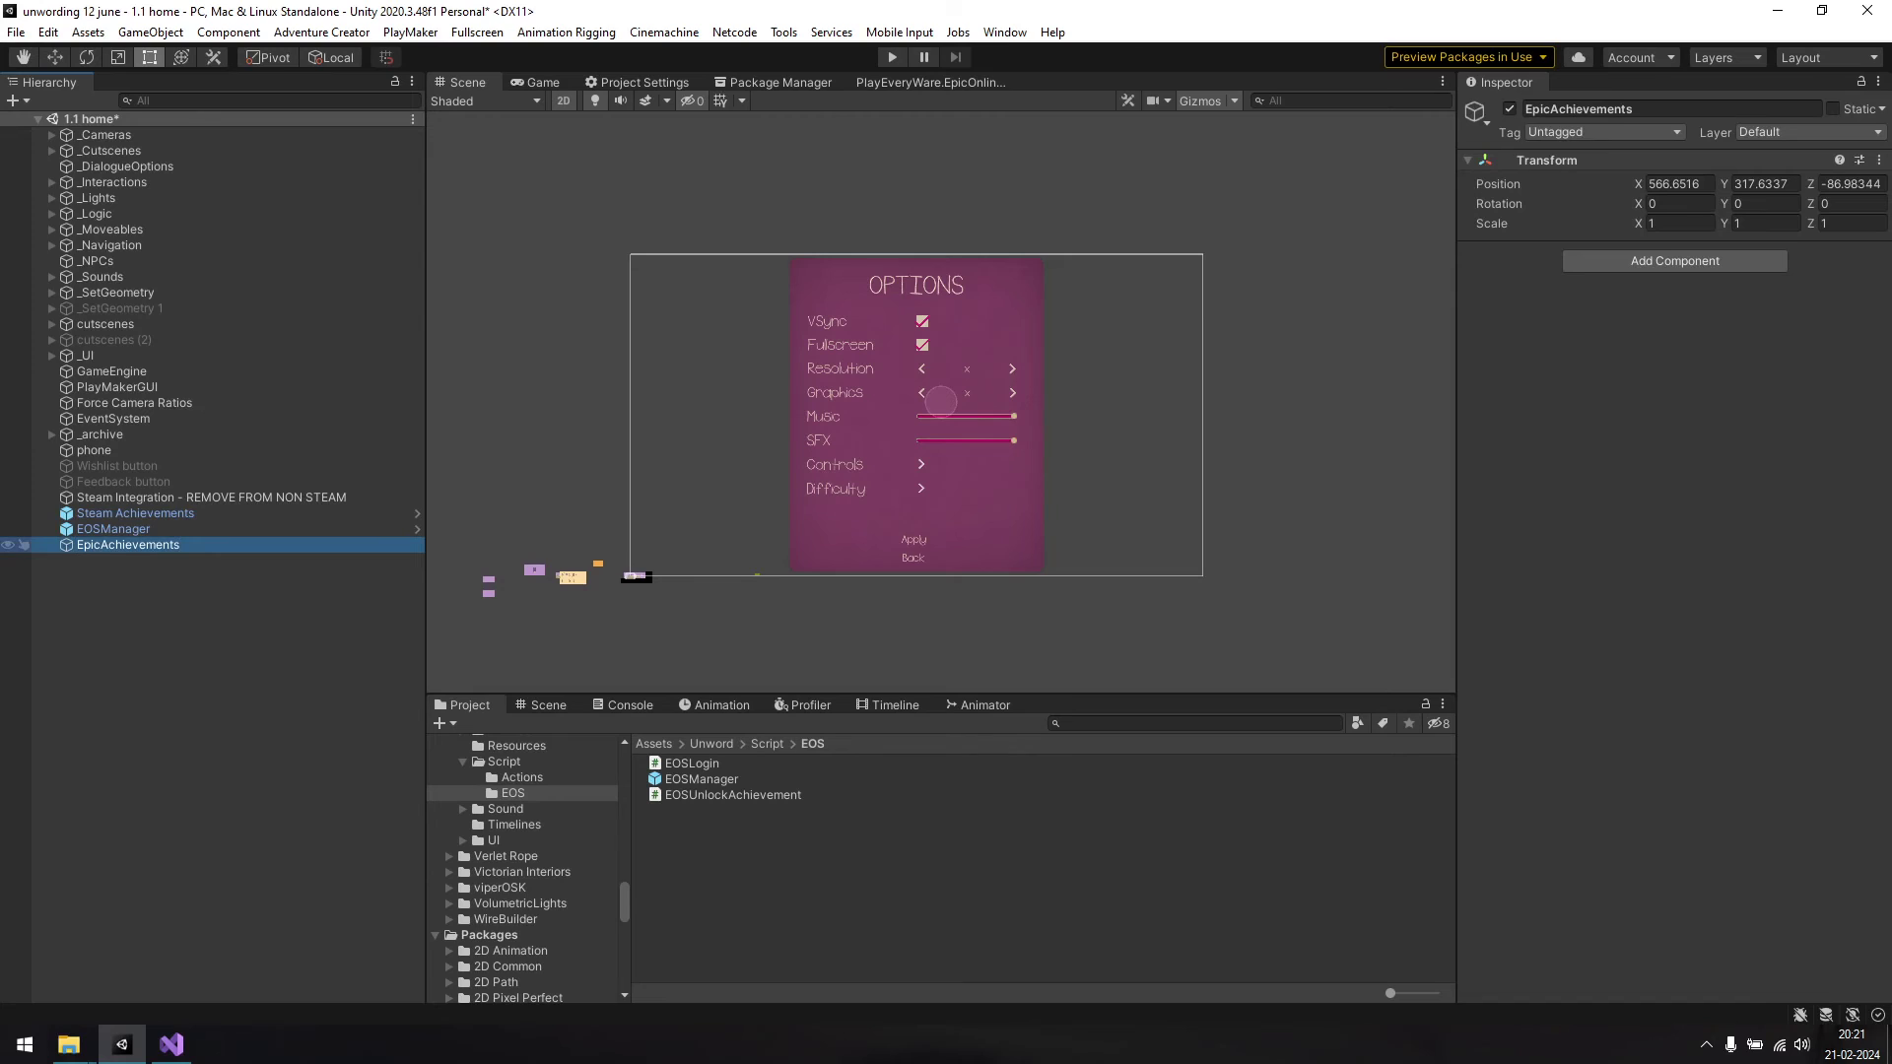
{"action": "left_click_drag", "start_coordinate": [731, 795], "coordinate": [1673, 345]}
{"action": "key", "text": "alt+Tab"}
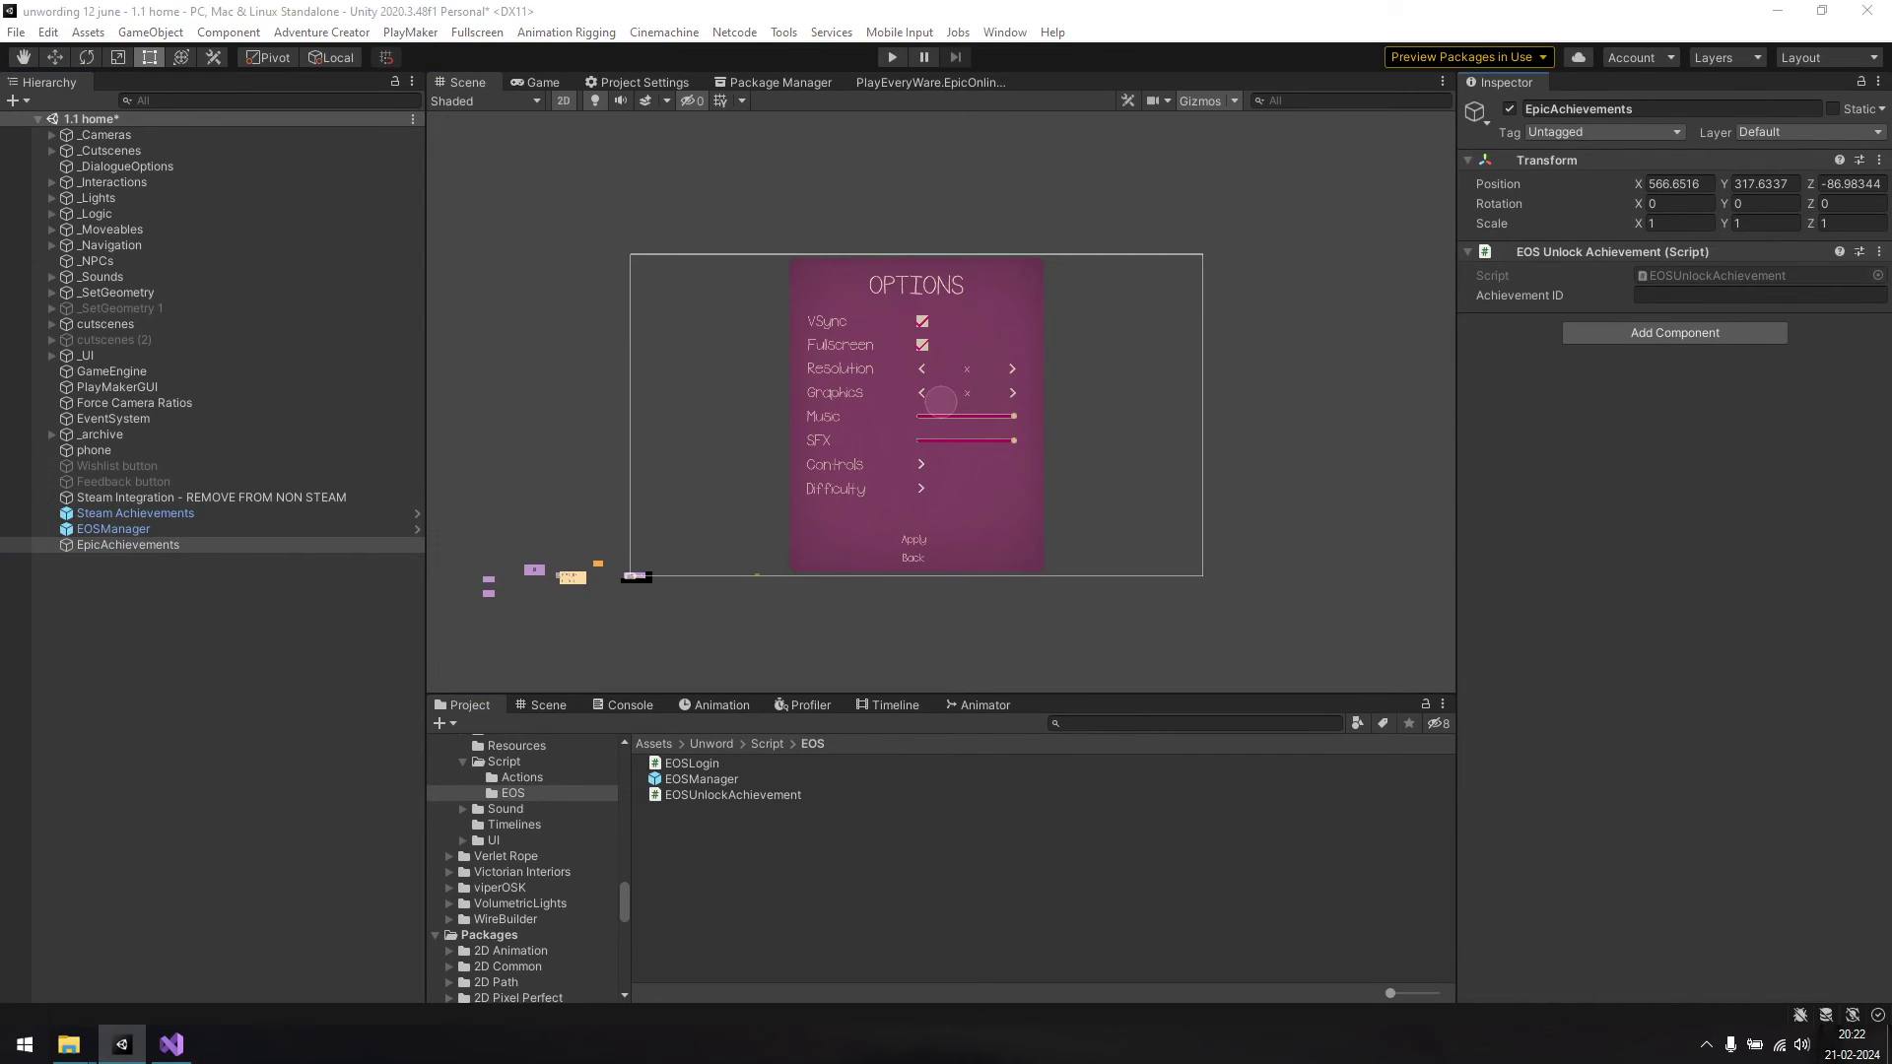
{"action": "left_click", "coordinate": [246, 591]}
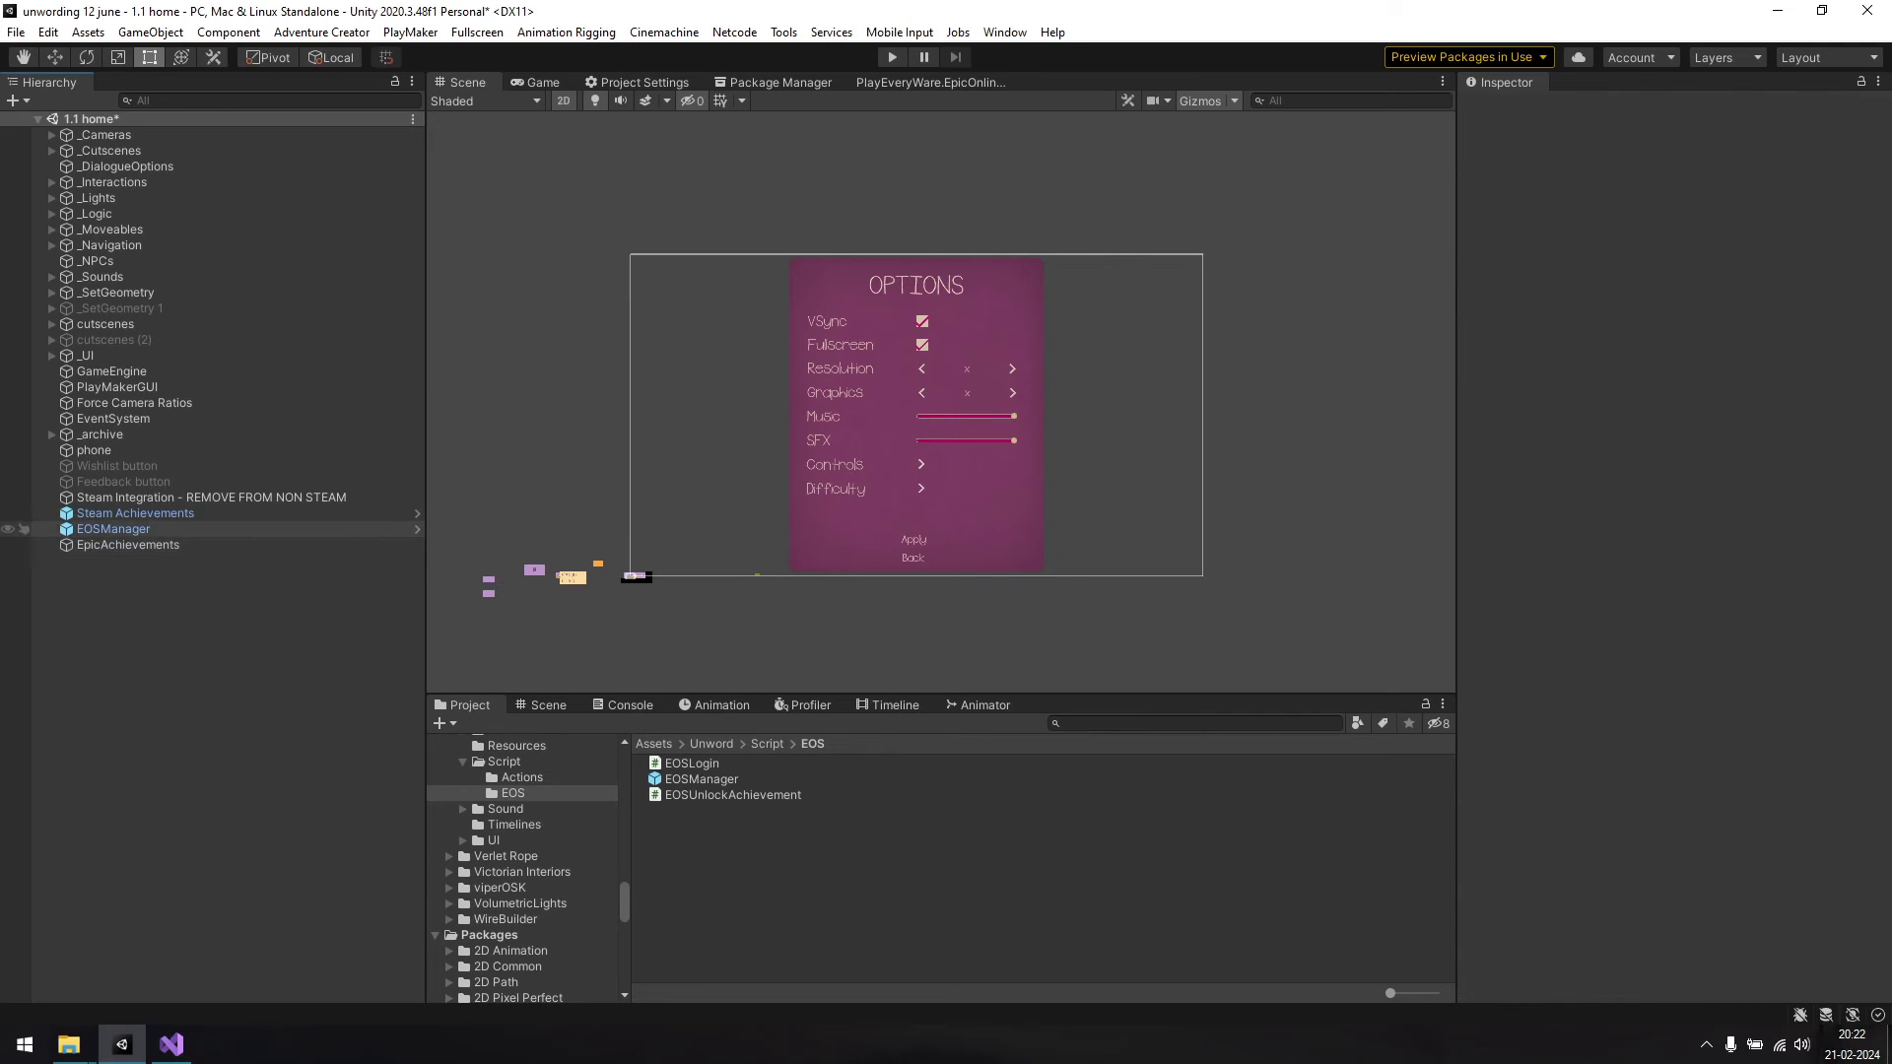
{"action": "left_click", "coordinate": [788, 868]}
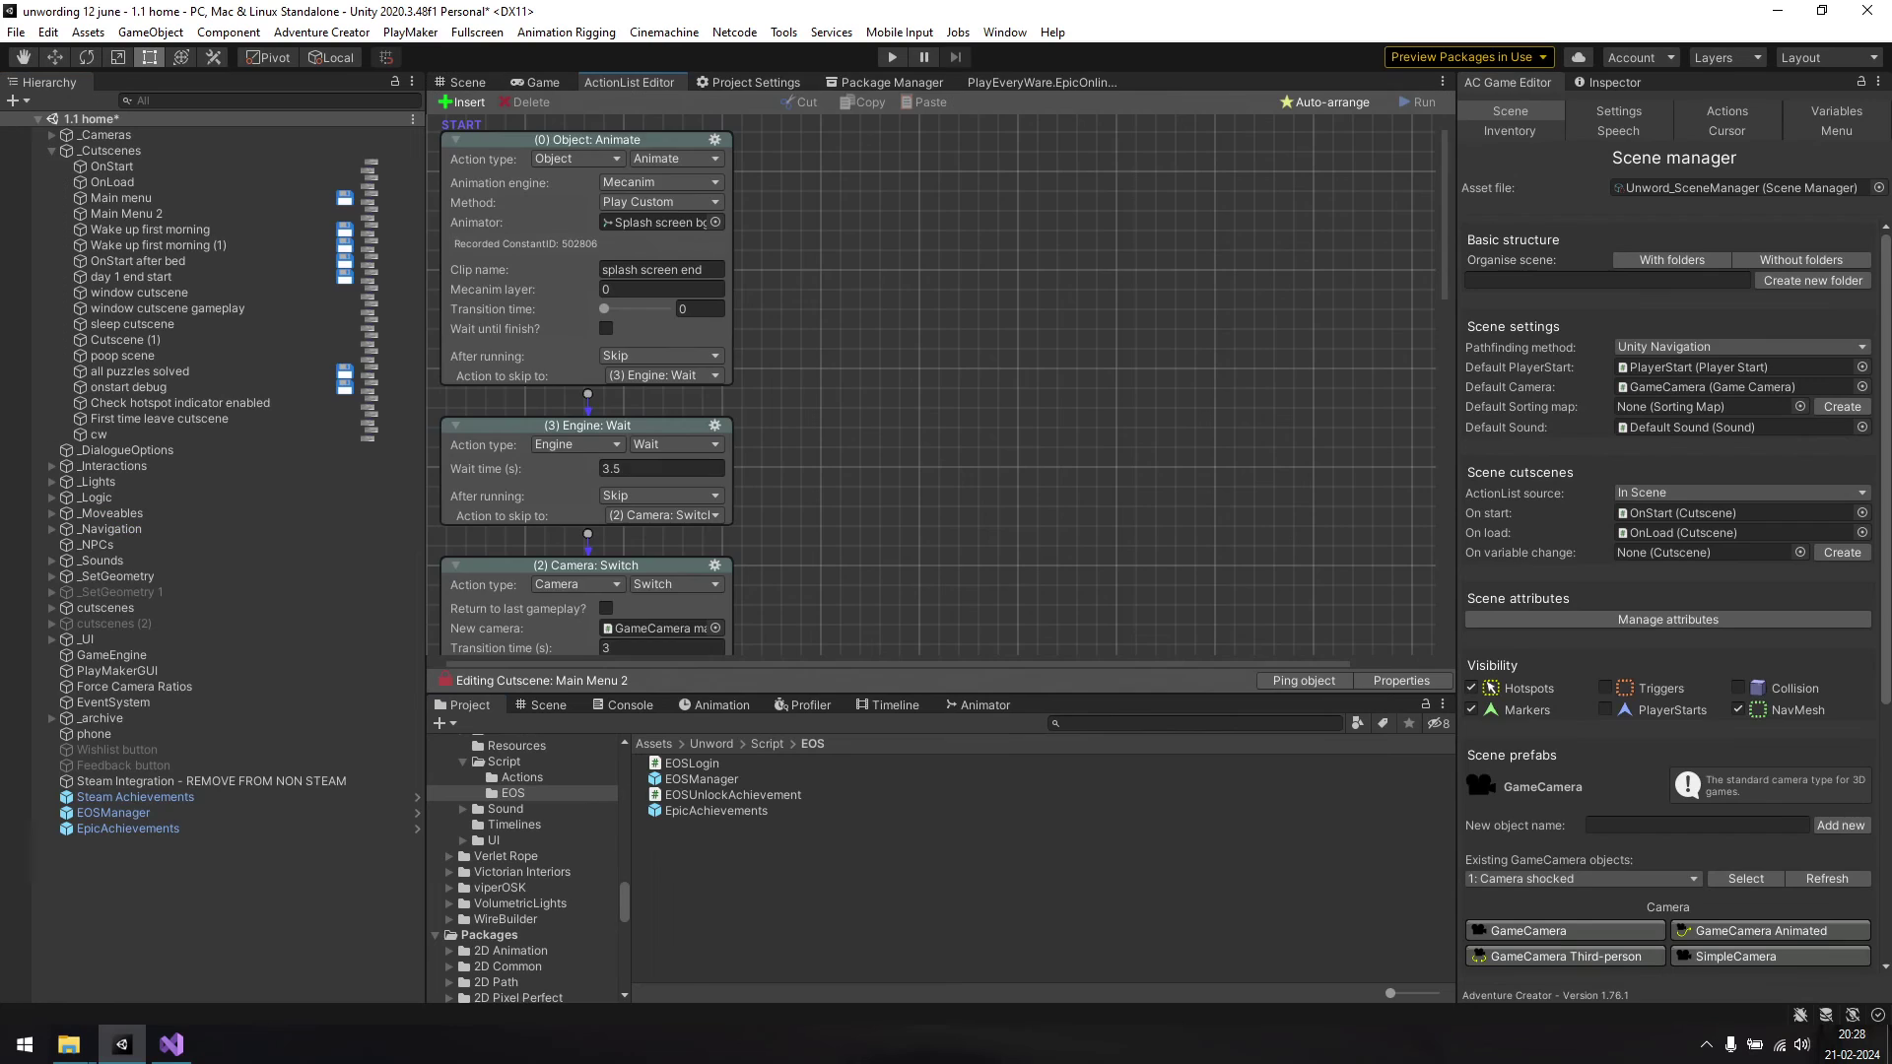
- Add an Object: Call event action after the last Call event action in the Main Menu 2 cutscene
{"action": "scroll", "coordinate": [937, 384], "scroll_direction": "down", "scroll_amount": 10}
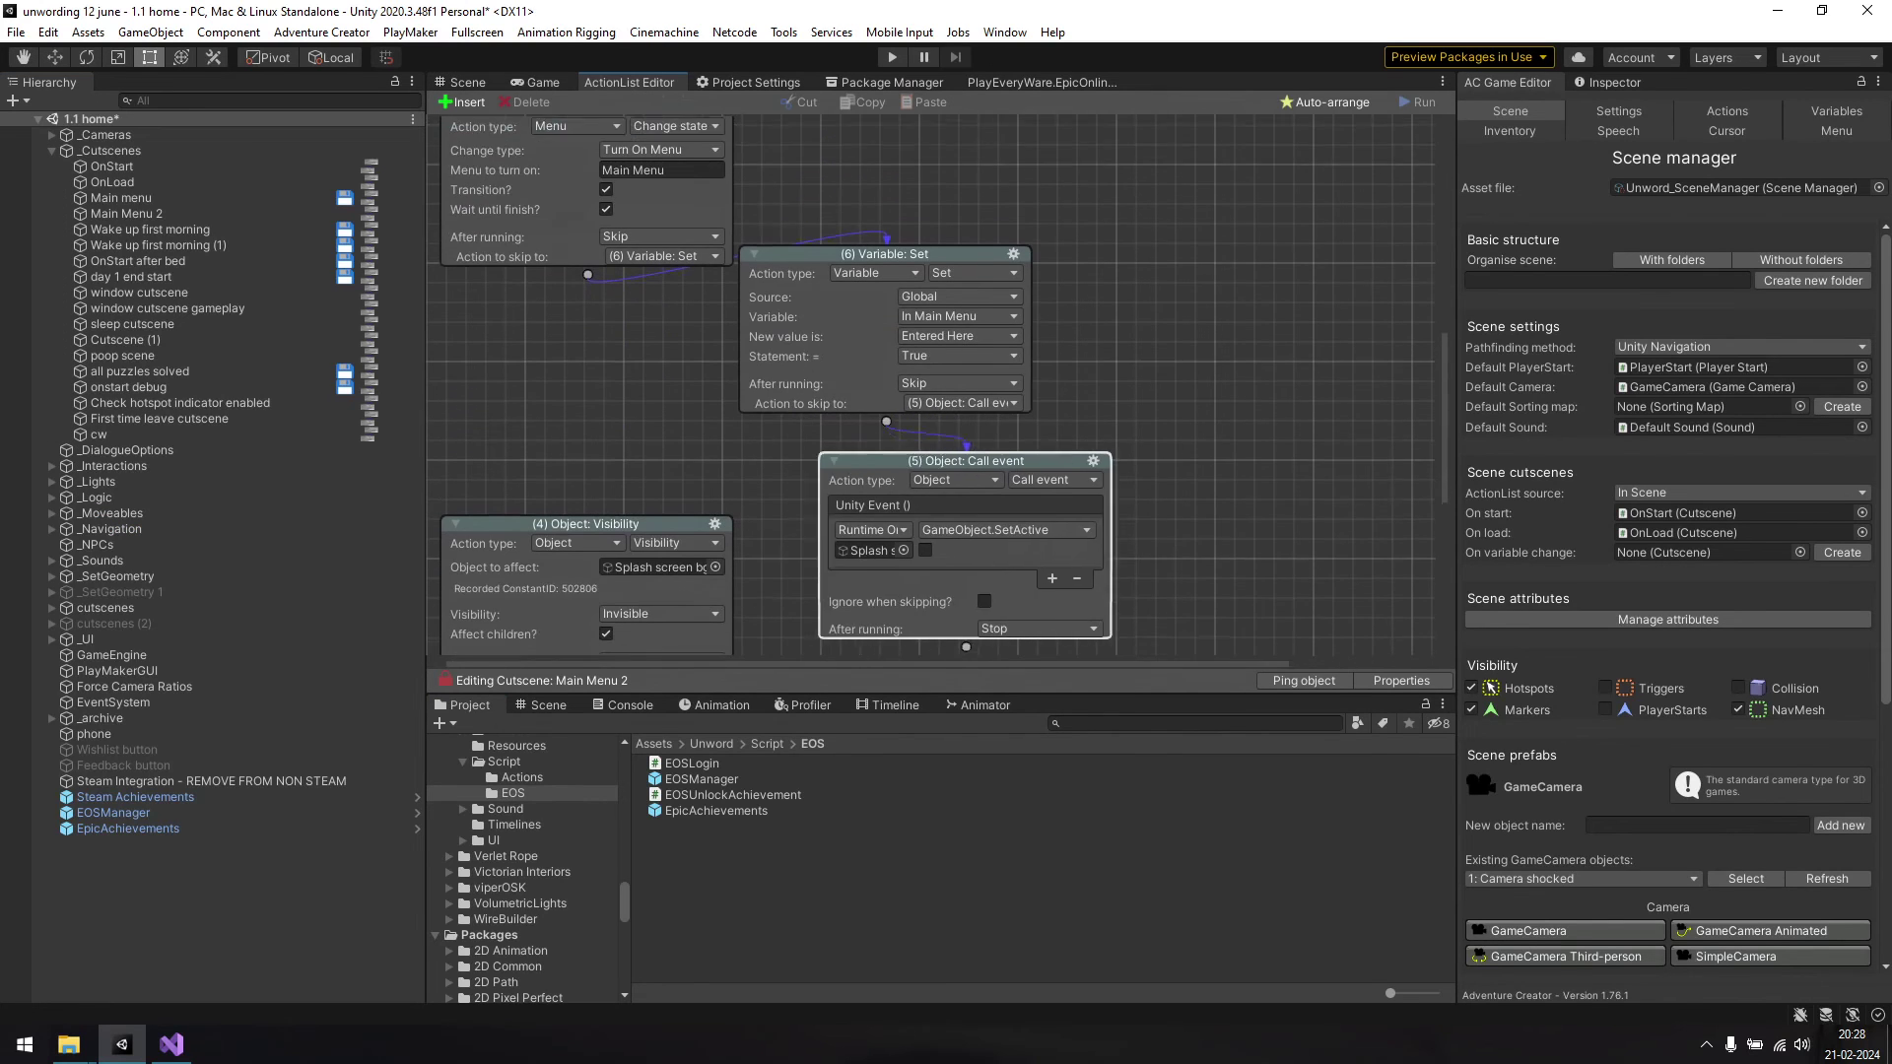
{"action": "middle_click_drag", "start_coordinate": [1232, 513], "coordinate": [1185, 305]}
{"action": "left_click_drag", "start_coordinate": [961, 440], "coordinate": [919, 541]}
{"action": "left_click", "coordinate": [956, 382]}
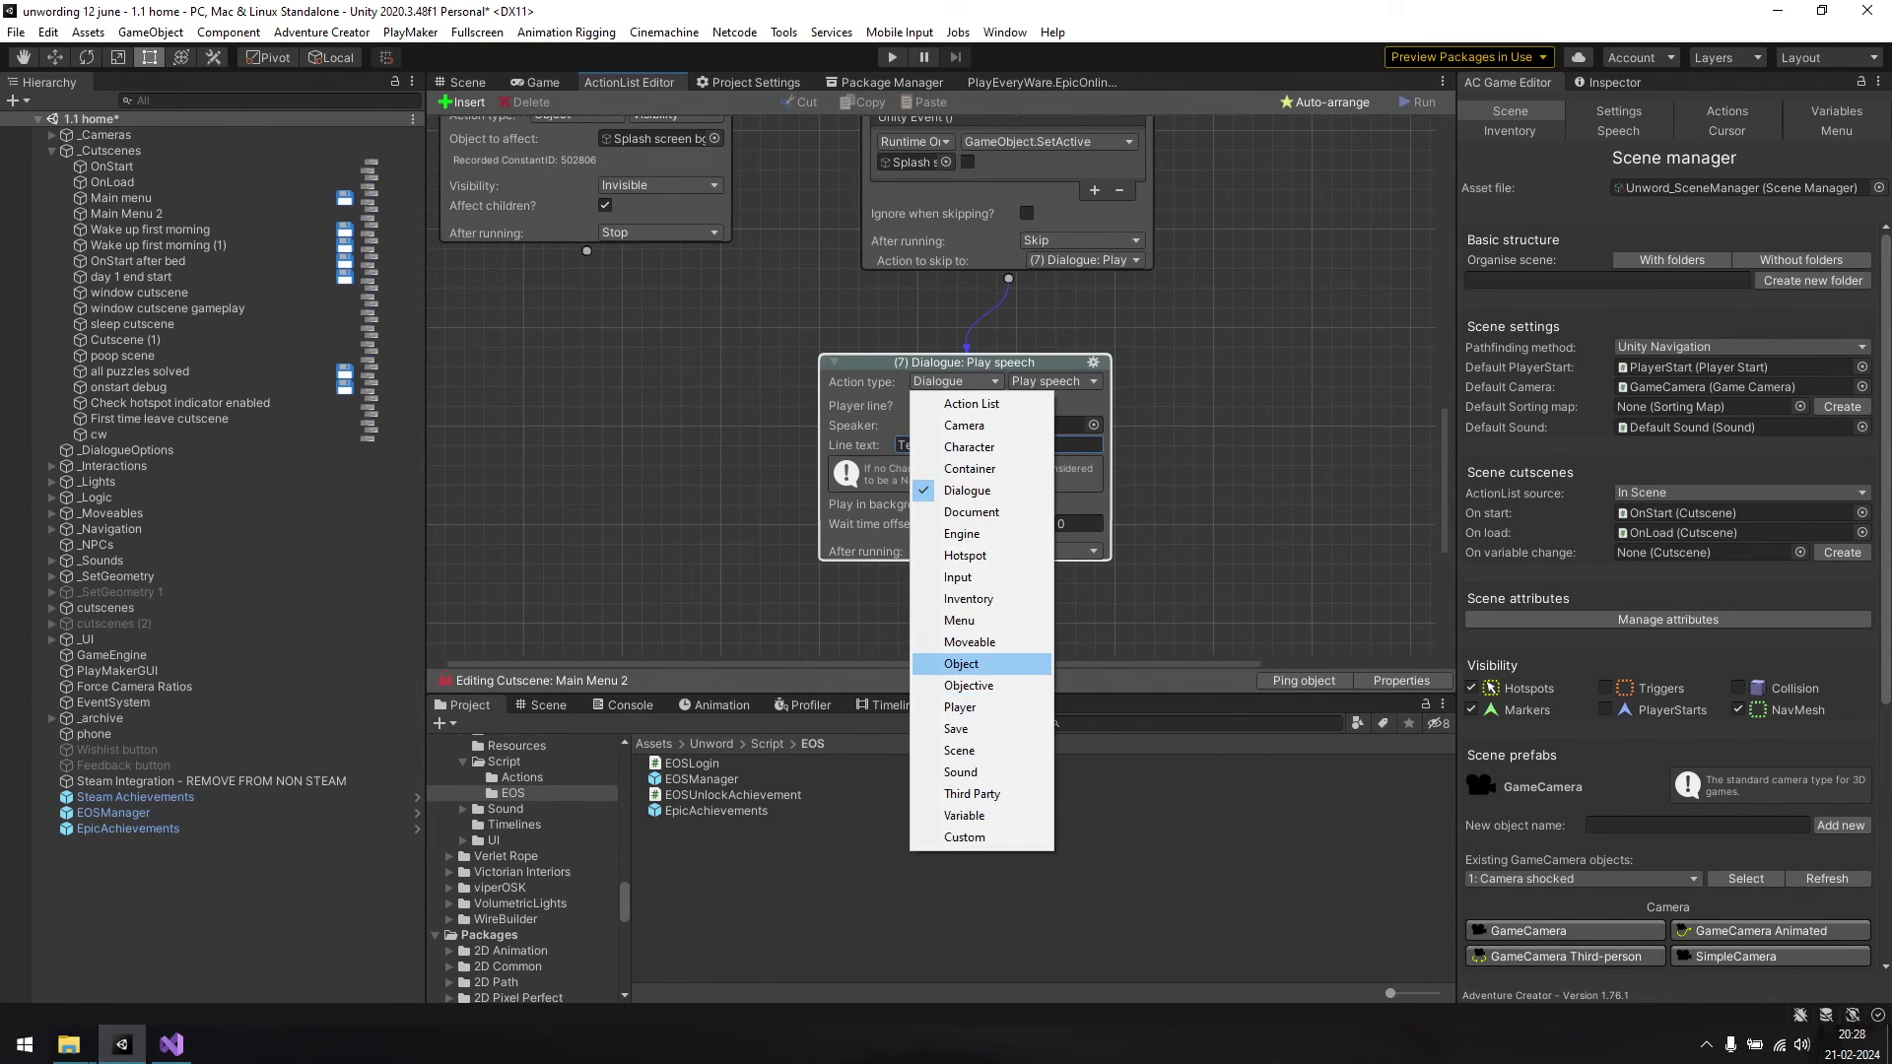
{"action": "left_click", "coordinate": [961, 662]}
{"action": "left_click", "coordinate": [1052, 381]}
{"action": "left_click", "coordinate": [1074, 470]}
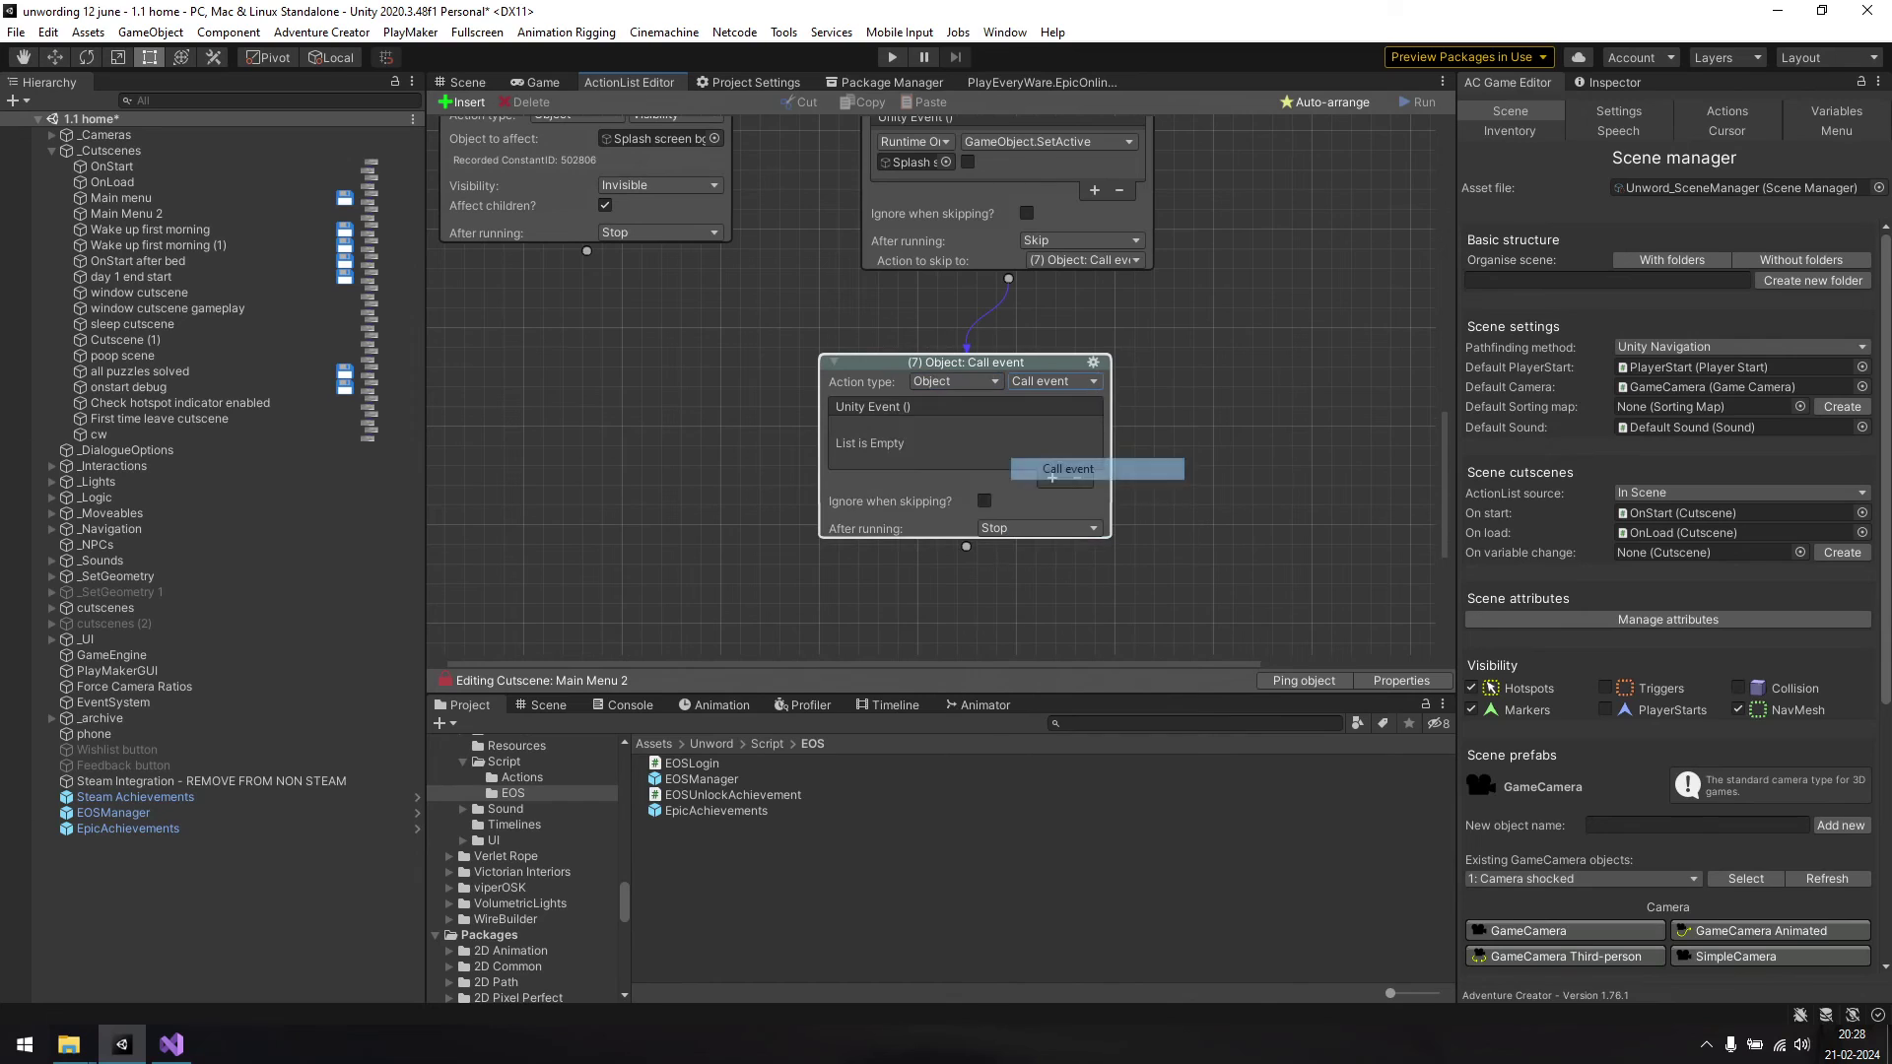
- Make the new action's event call UnlockAchievement on the EpicAchievements object with the achievement ID ACH_1
{"action": "left_click", "coordinate": [1051, 478]}
{"action": "left_click_drag", "start_coordinate": [128, 828], "coordinate": [865, 451]}
{"action": "left_click", "coordinate": [1003, 430]}
{"action": "mouse_move", "coordinate": [1025, 525]}
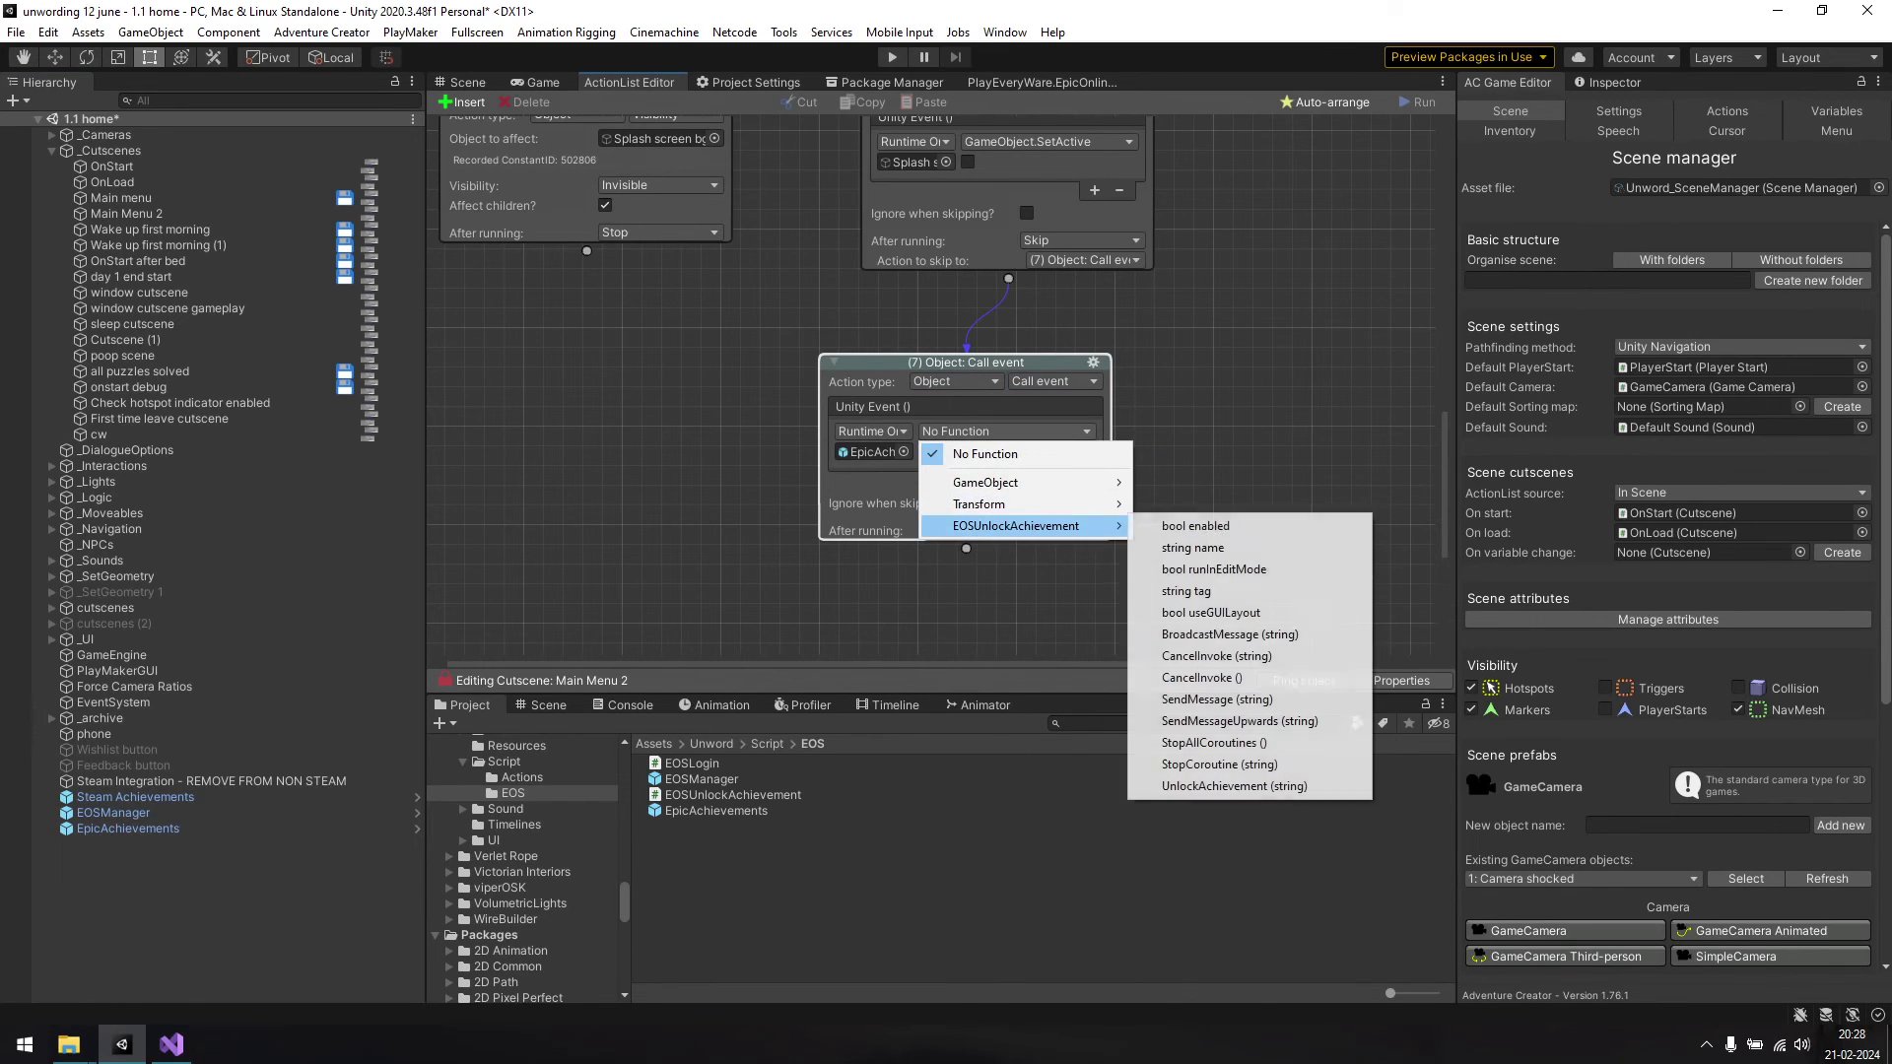
{"action": "left_click", "coordinate": [1234, 786]}
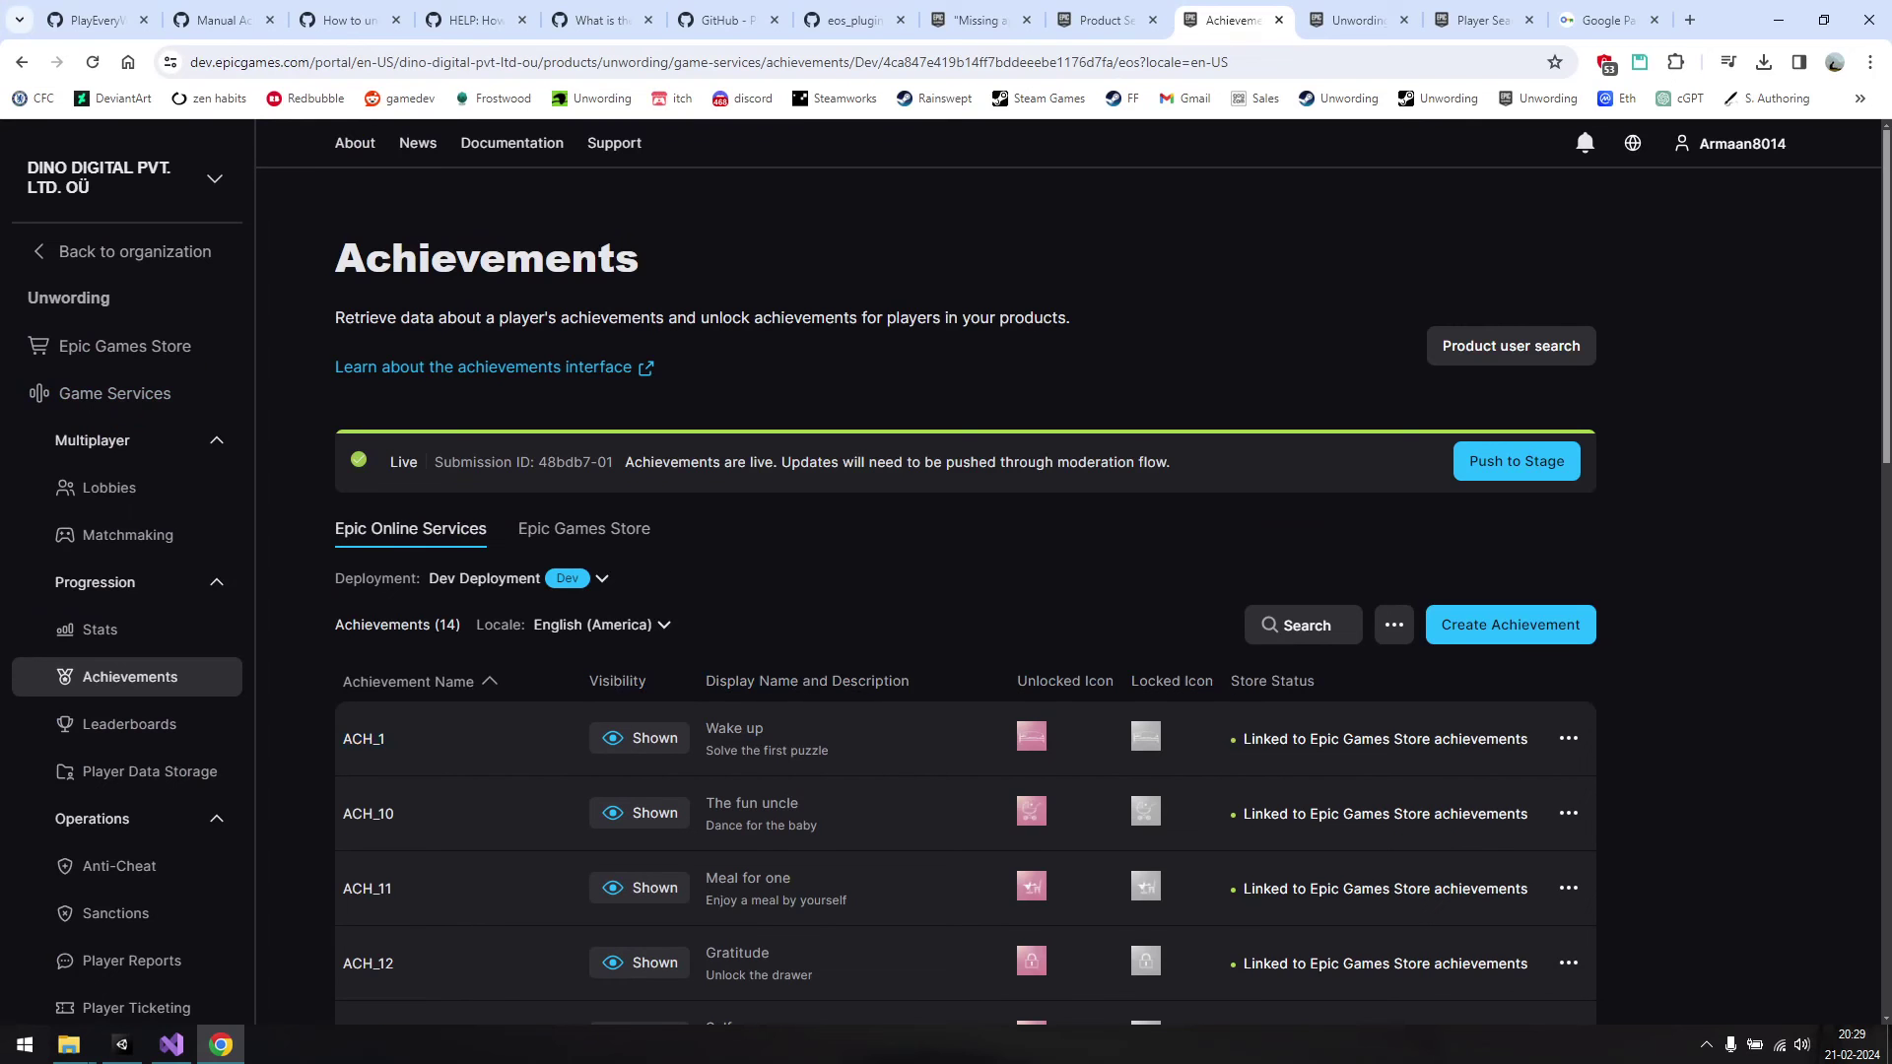
{"action": "double_click", "coordinate": [363, 738]}
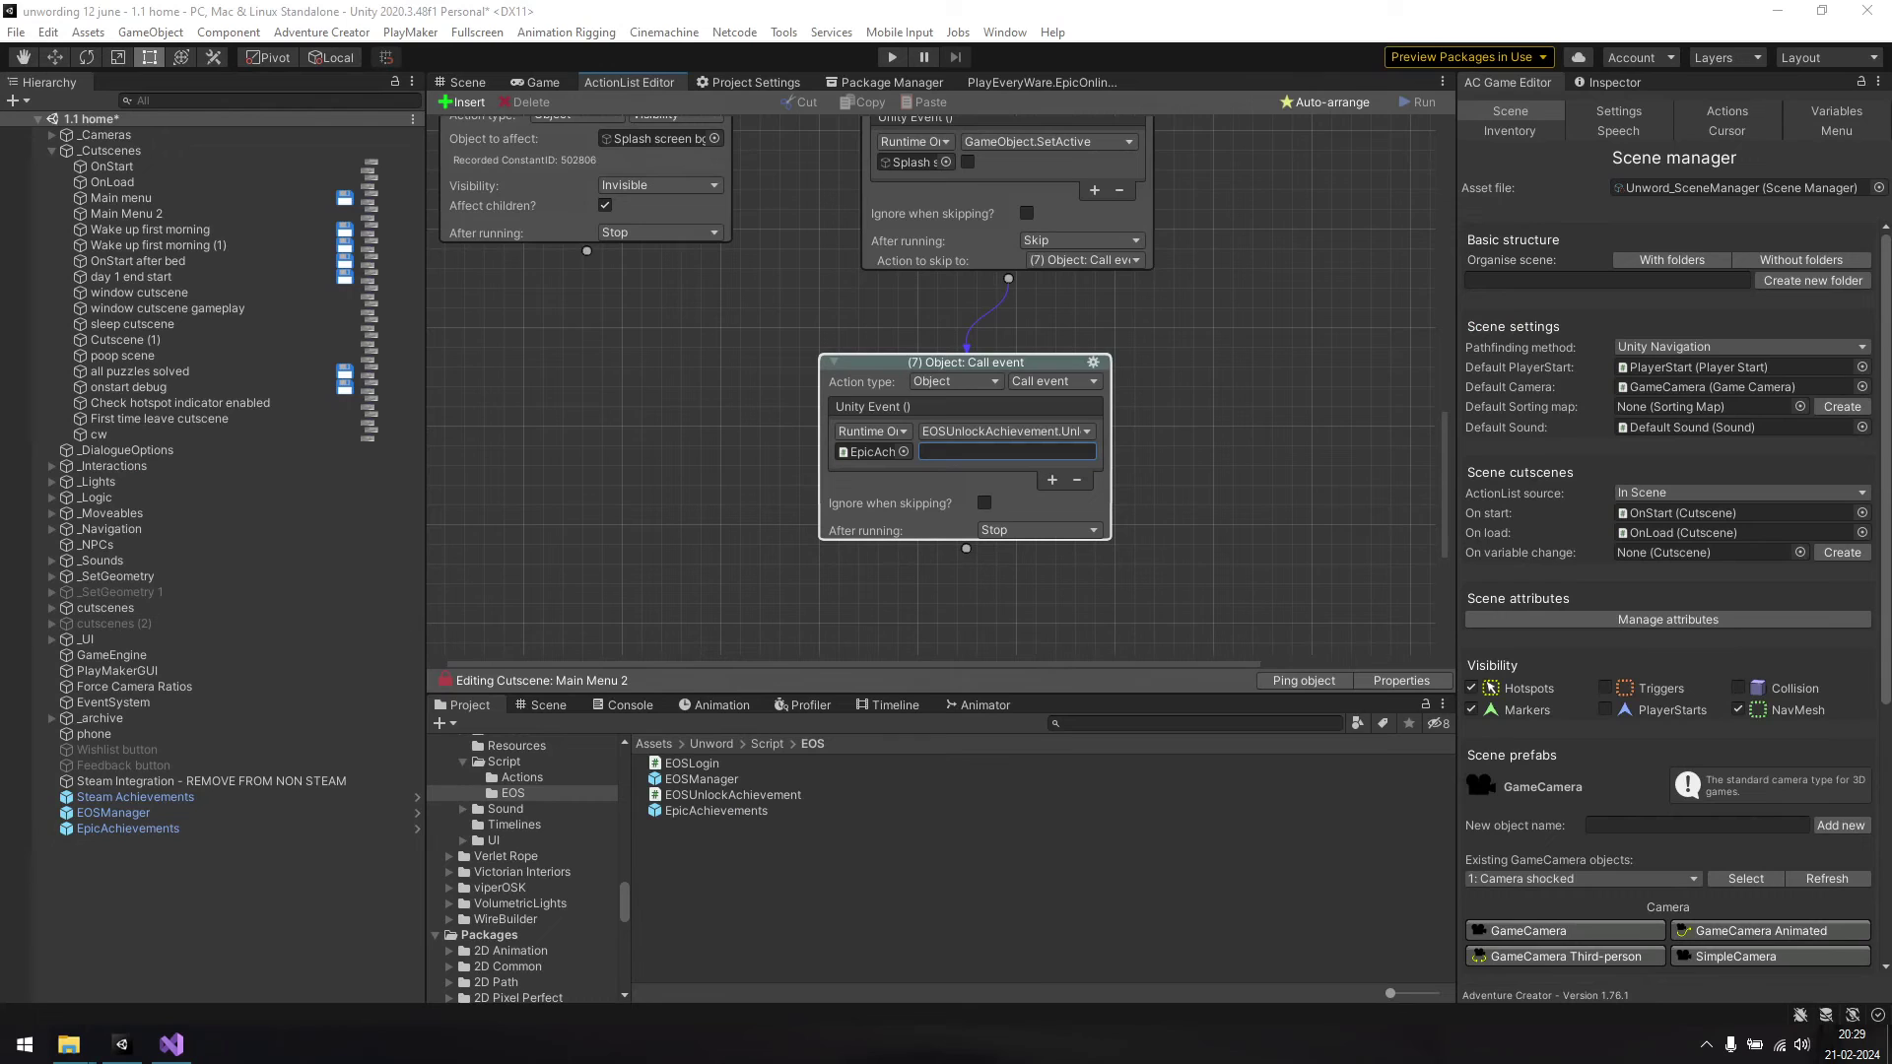
{"action": "type", "text": "ACH_1"}
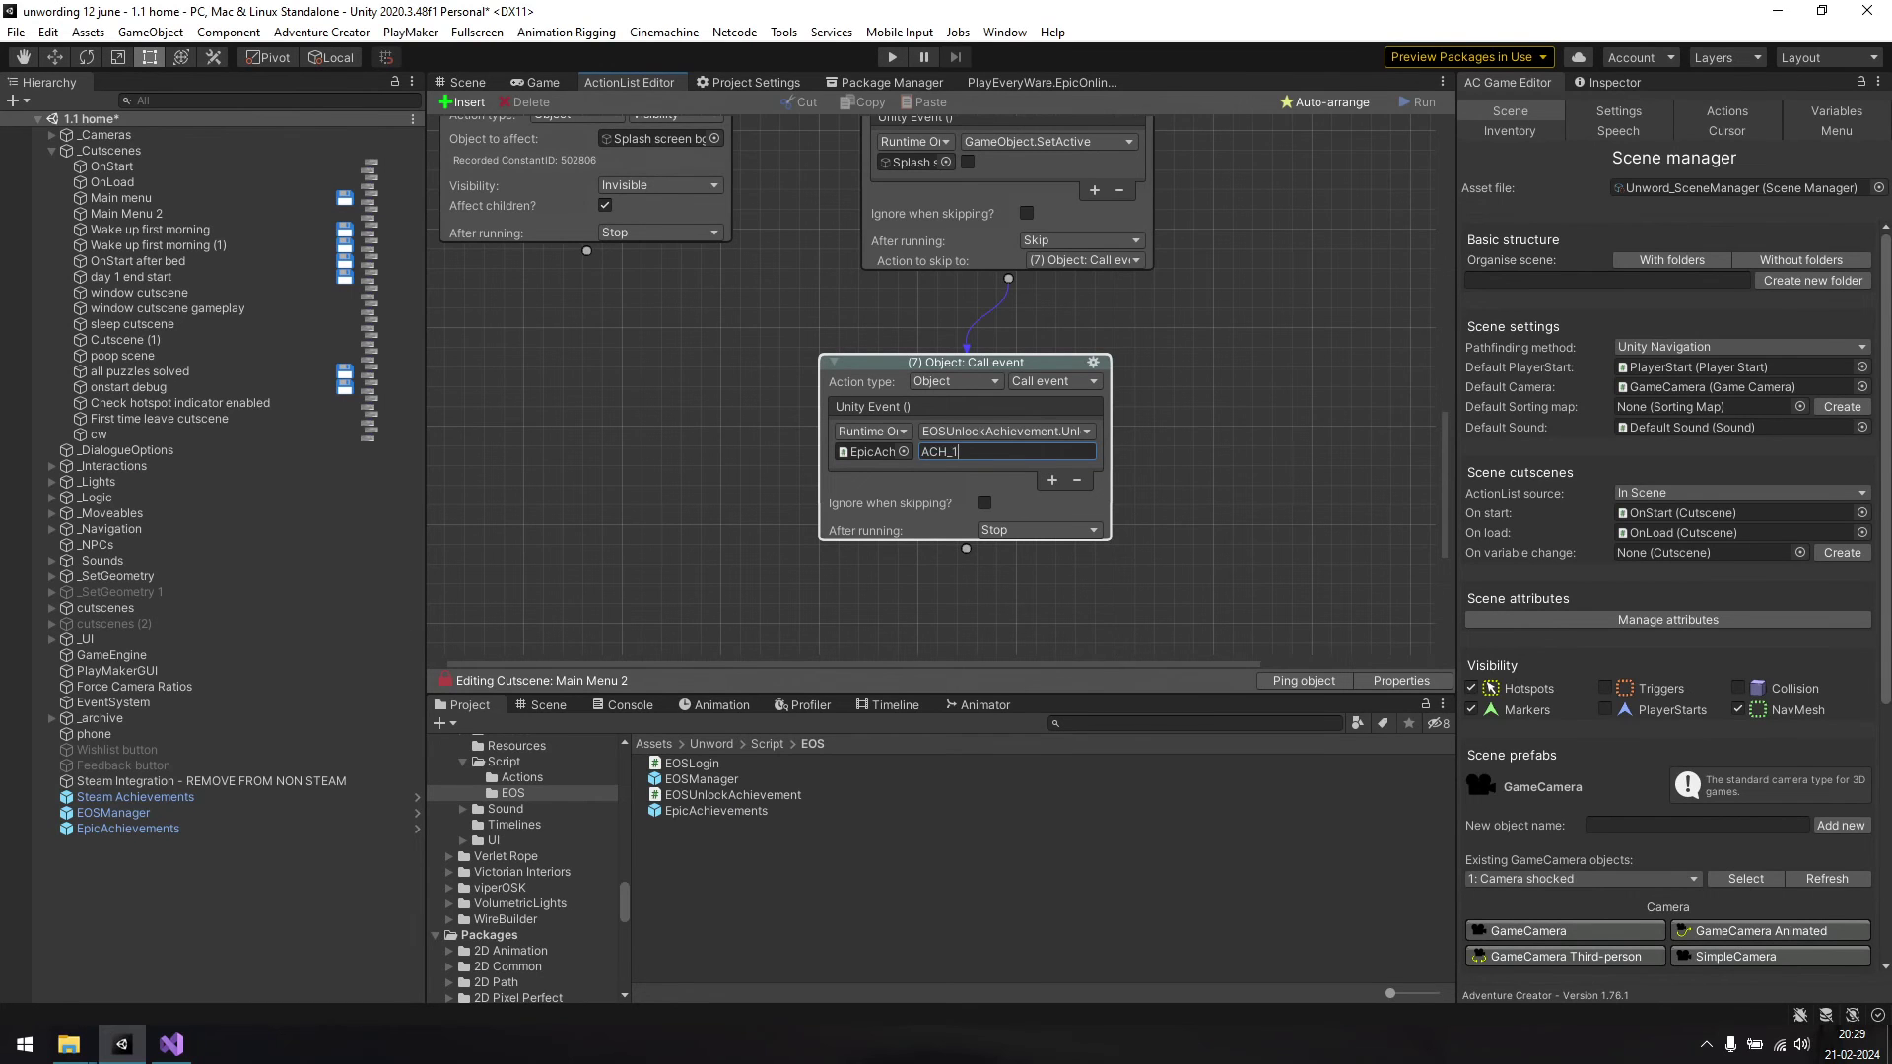
- Check the list of scenes in the build settings and build the game for PC, Mac & Linux Standalone
{"action": "left_click", "coordinate": [15, 31]}
{"action": "left_click", "coordinate": [74, 270]}
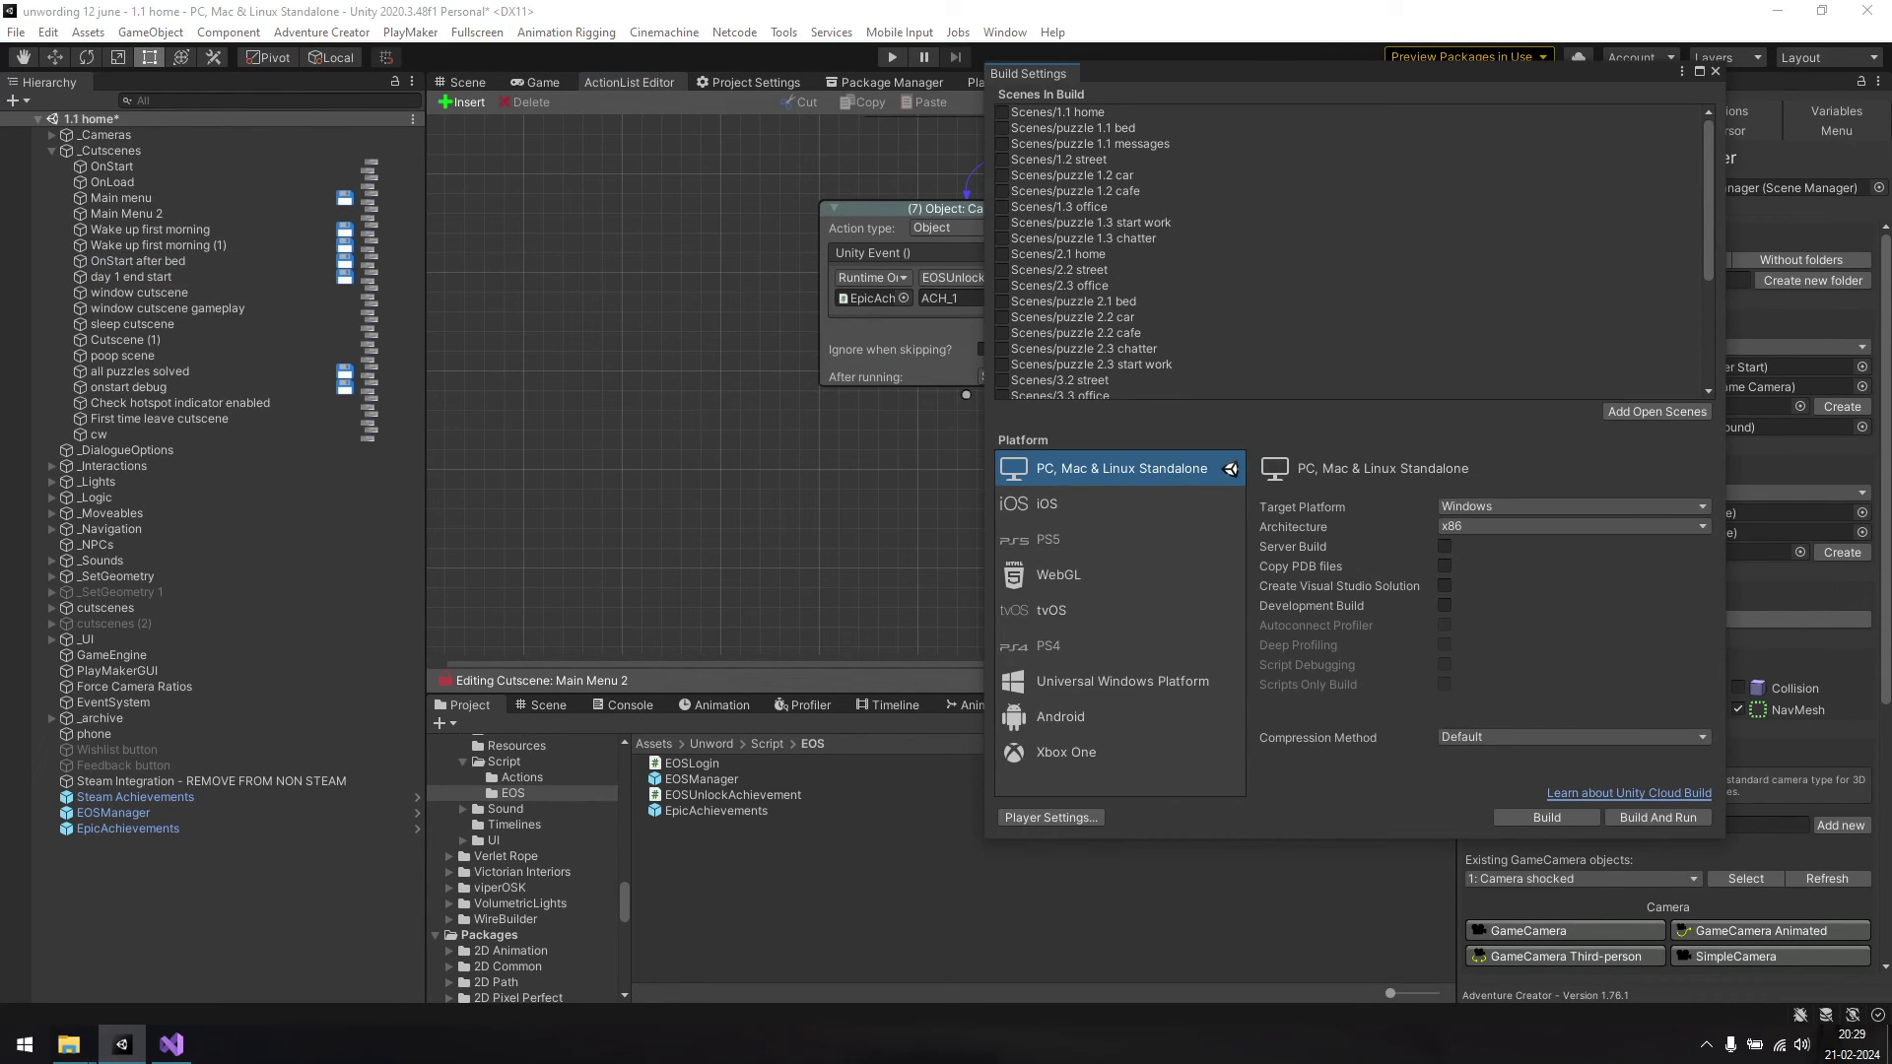
{"action": "scroll", "coordinate": [1350, 252], "scroll_direction": "down", "scroll_amount": 5}
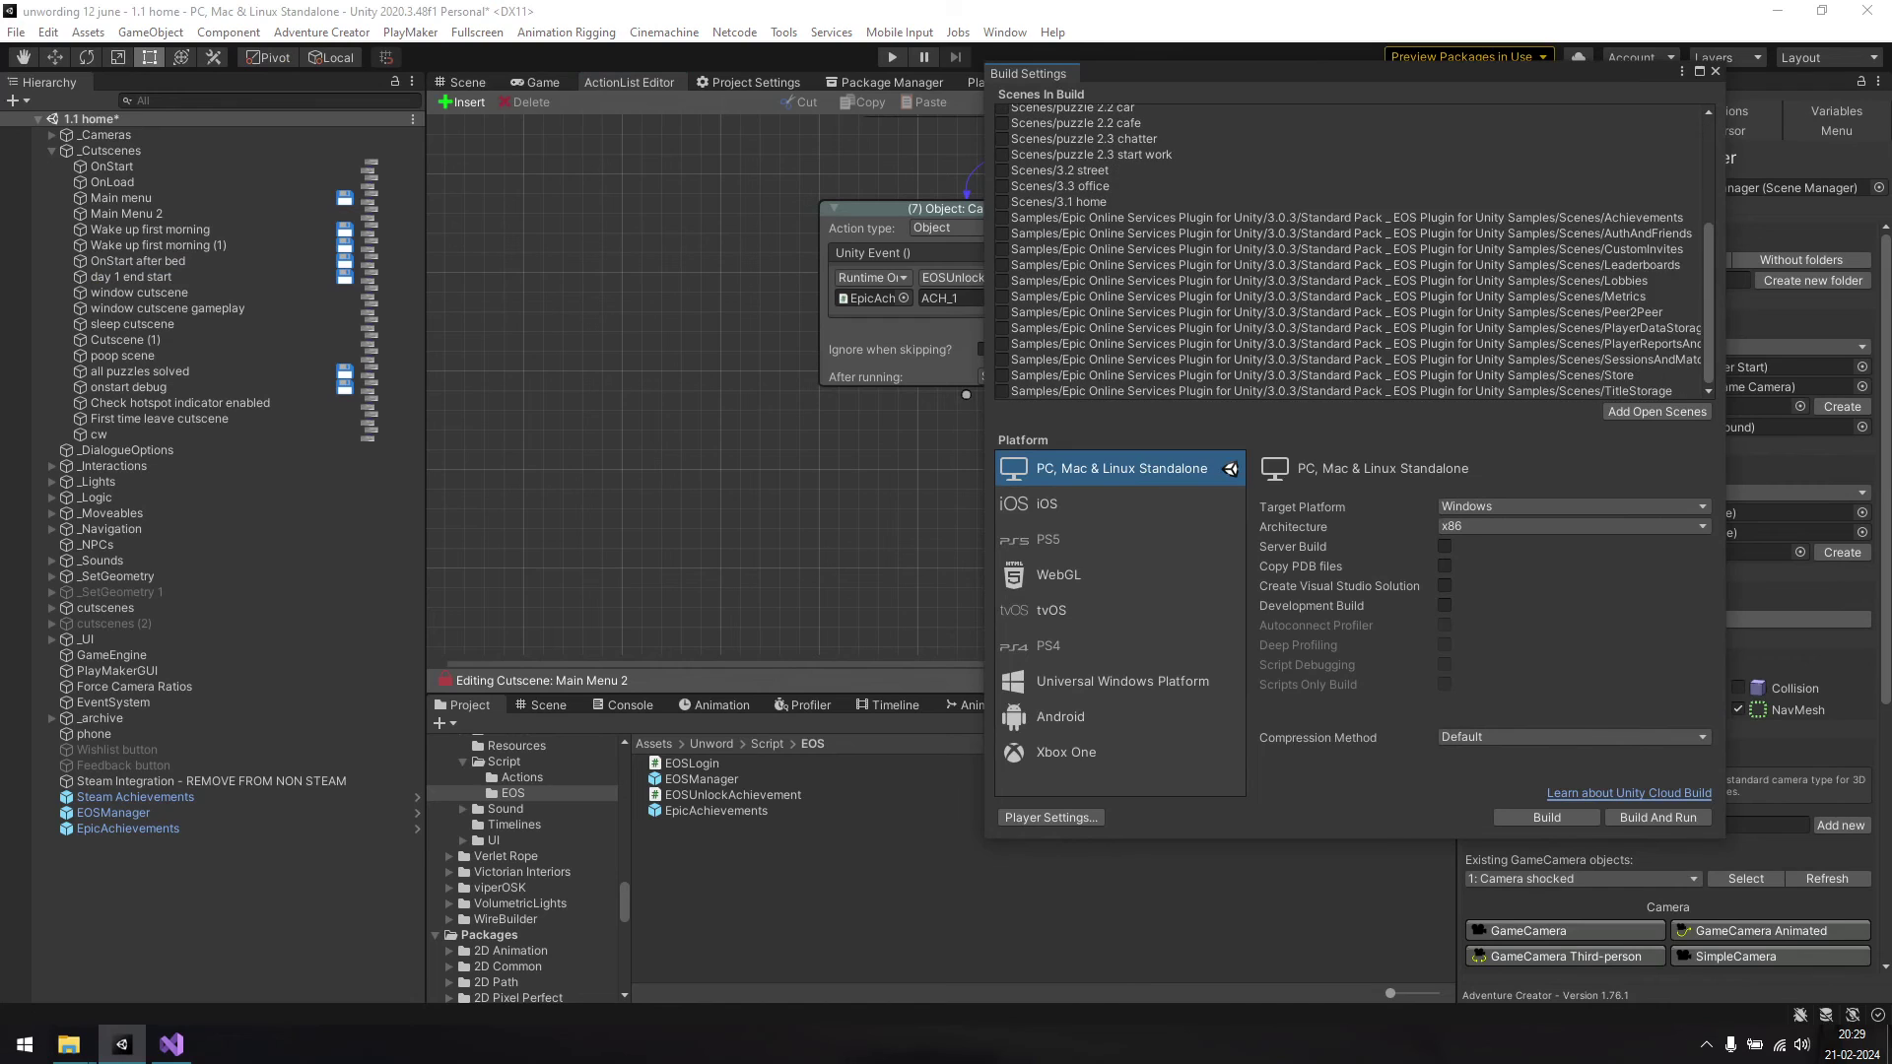
{"action": "scroll", "coordinate": [1350, 252], "scroll_direction": "up", "scroll_amount": 5}
{"action": "left_click", "coordinate": [1546, 817]}
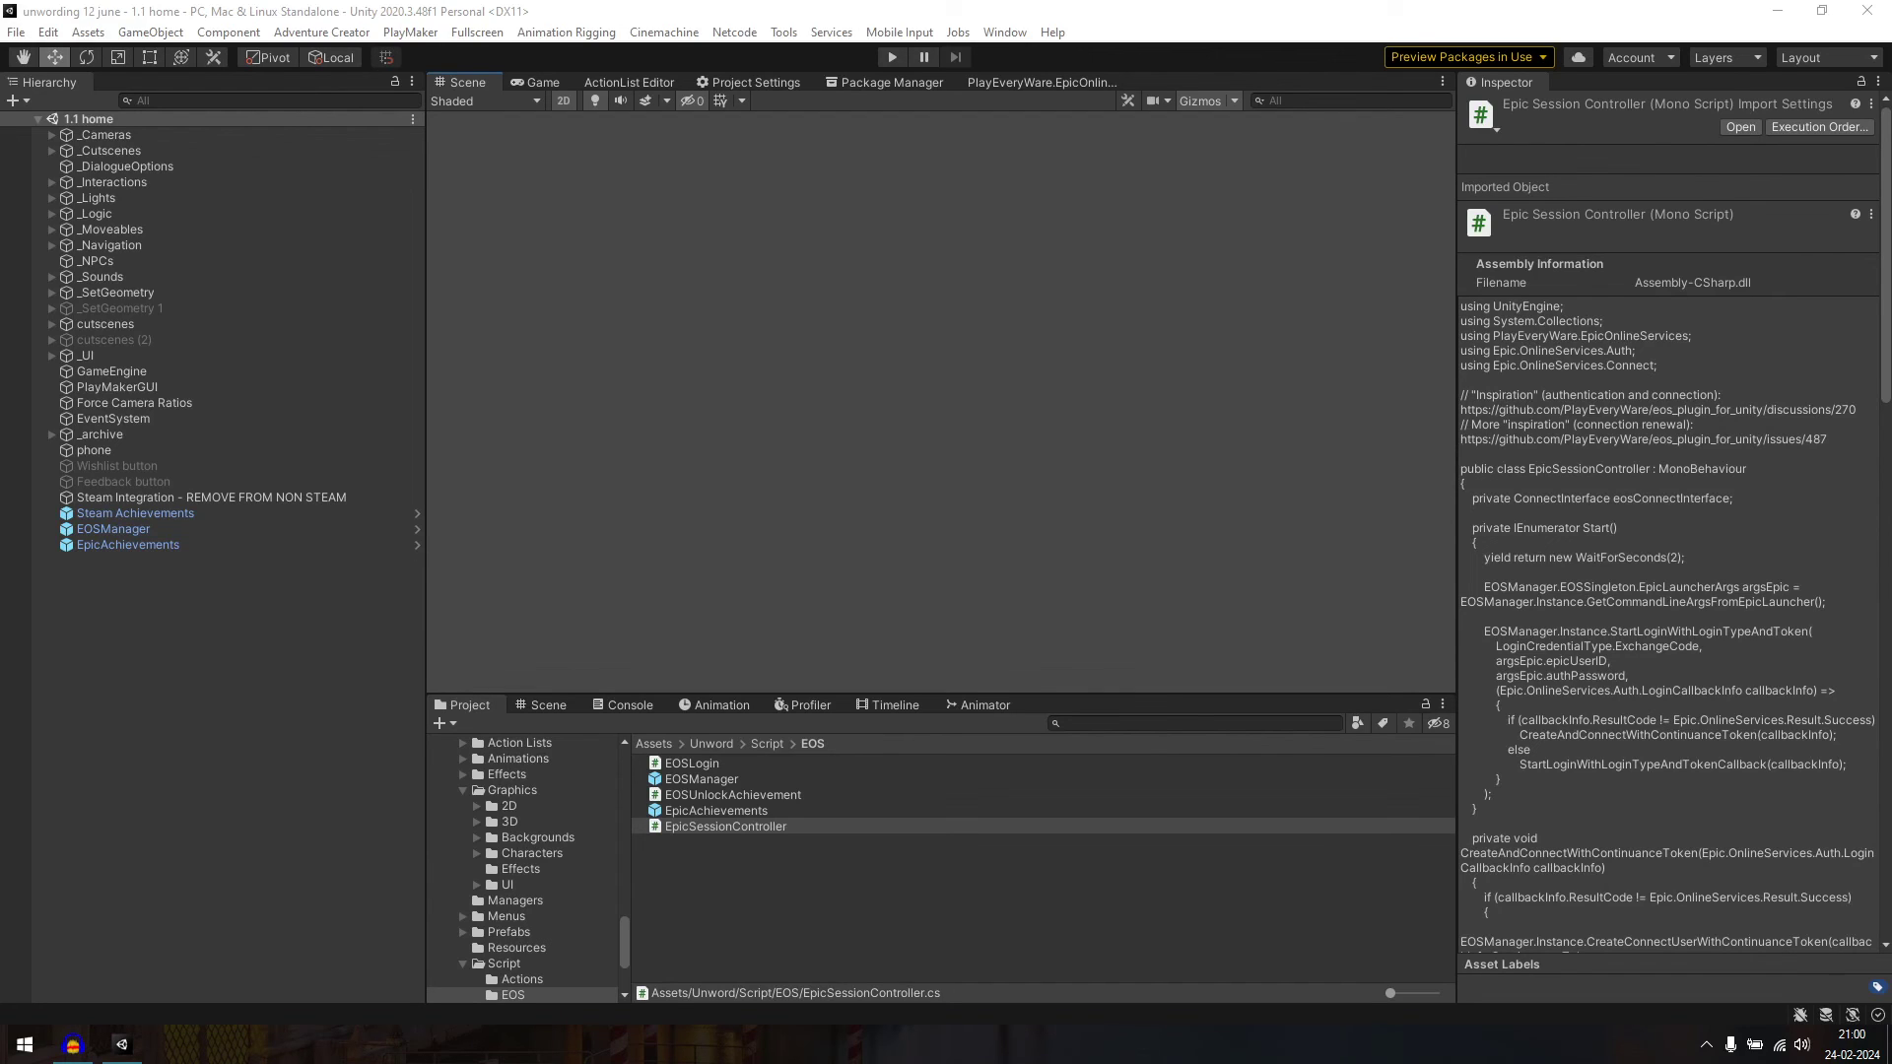
- Inspect the script components on the EpicAchievements object and locate the EpicSessionController script in the EOS folder
{"action": "left_click", "coordinate": [1043, 887]}
{"action": "left_click", "coordinate": [128, 545]}
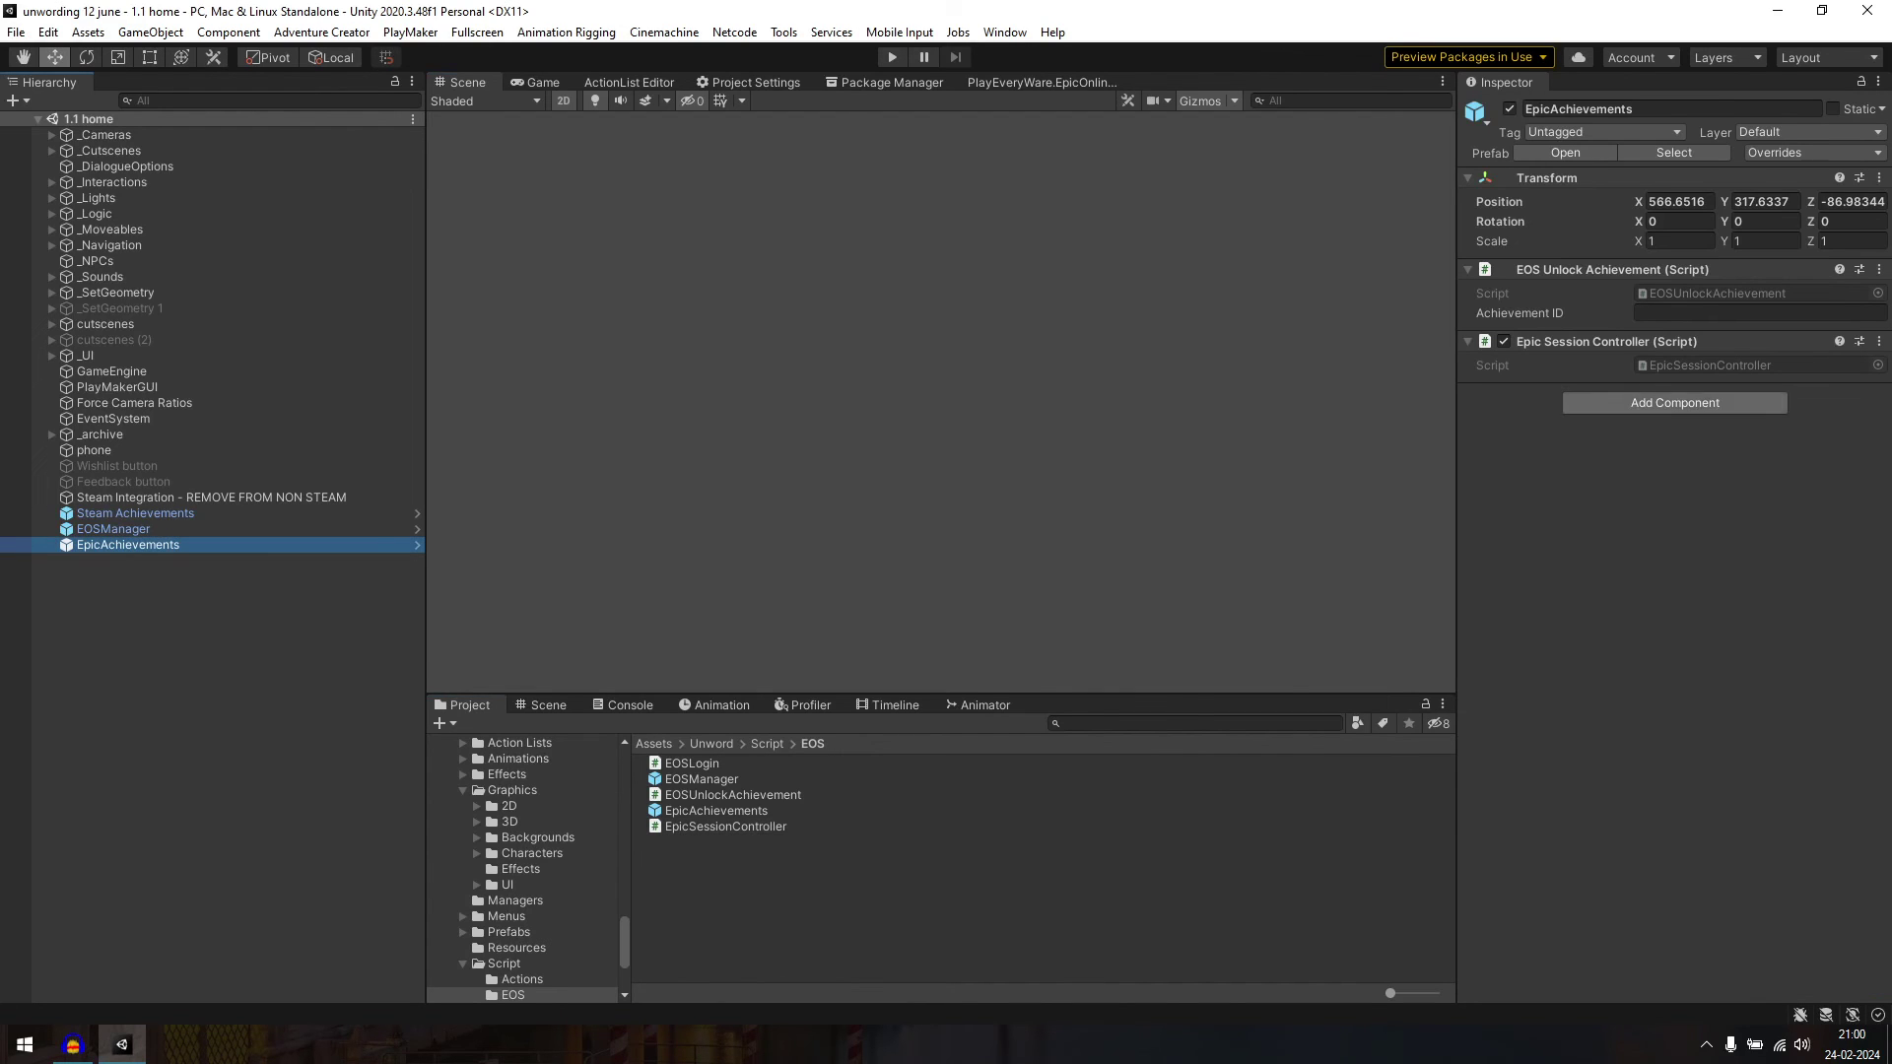
{"action": "left_click", "coordinate": [1708, 364]}
{"action": "left_click", "coordinate": [725, 827]}
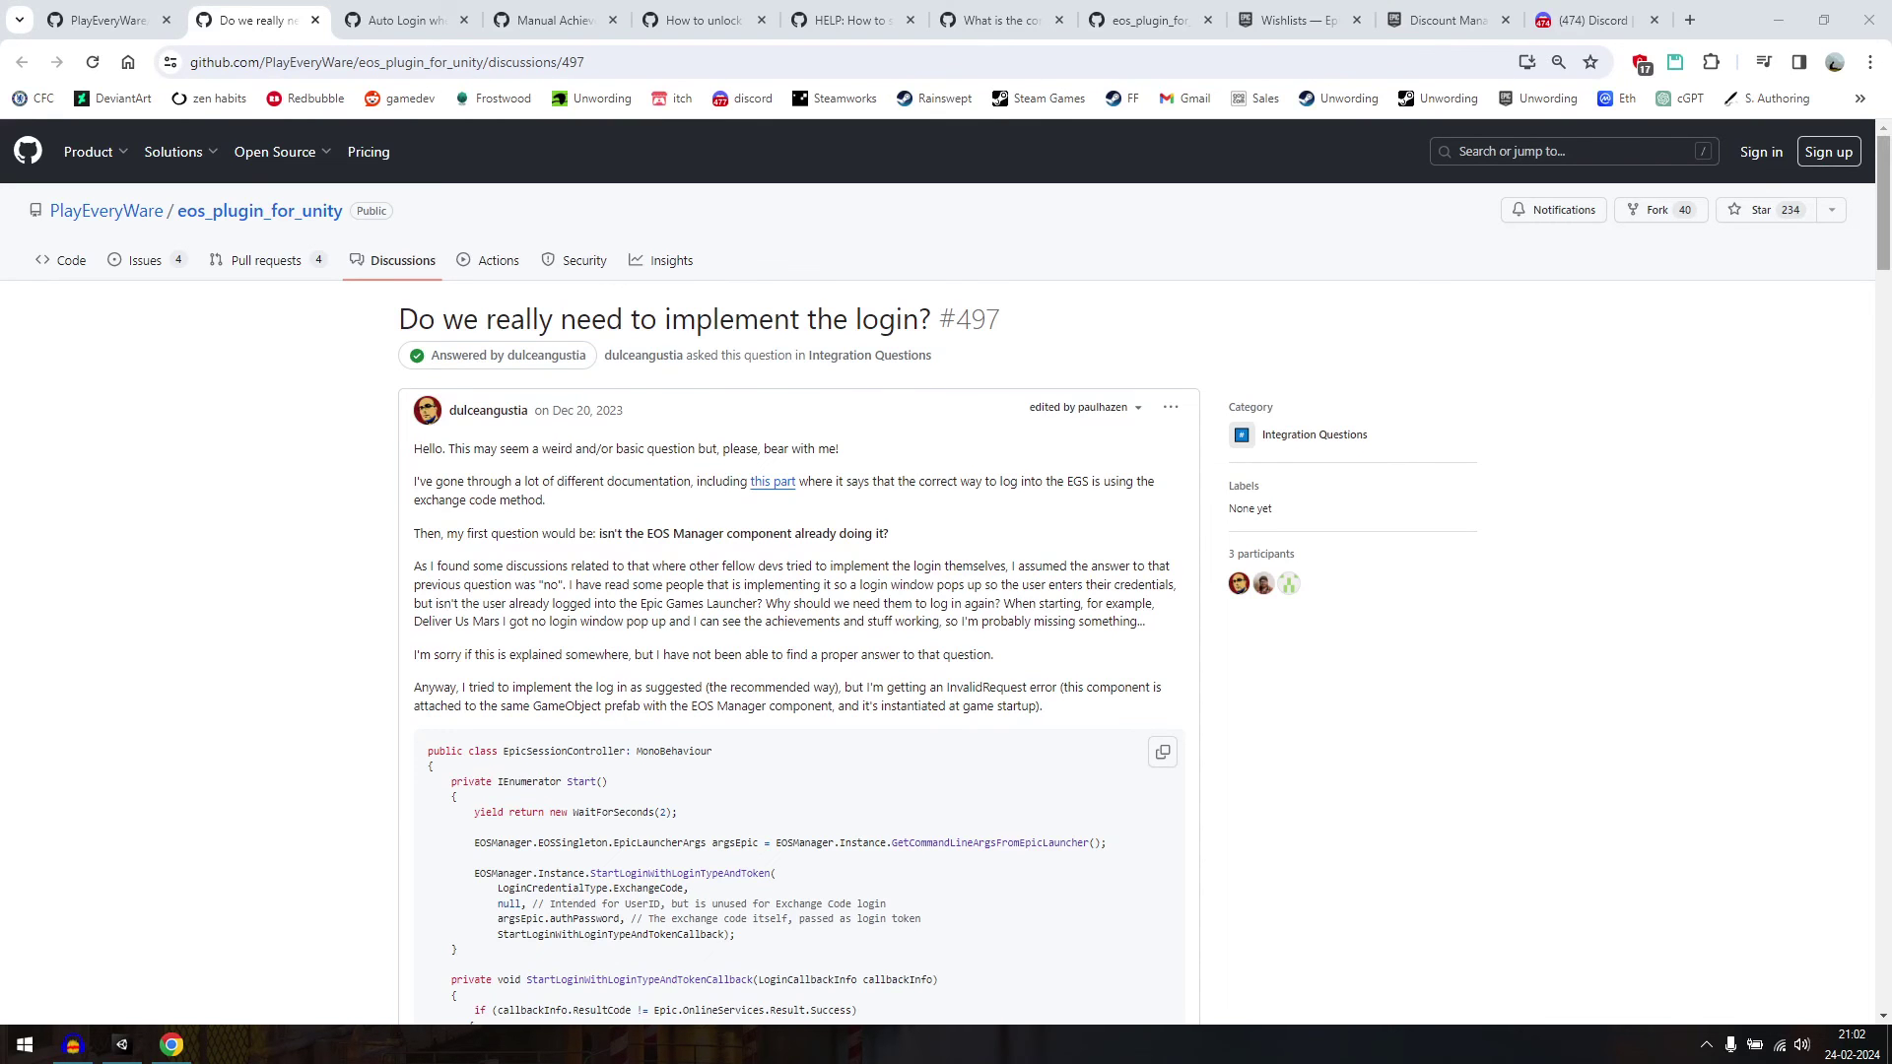
- Consult GitHub discussion #497 on implementing the login and review the EpicSessionController code in Visual Studio from Start() to GetEOSConnectInterface()
{"action": "scroll", "coordinate": [946, 572], "scroll_direction": "down", "scroll_amount": 1}
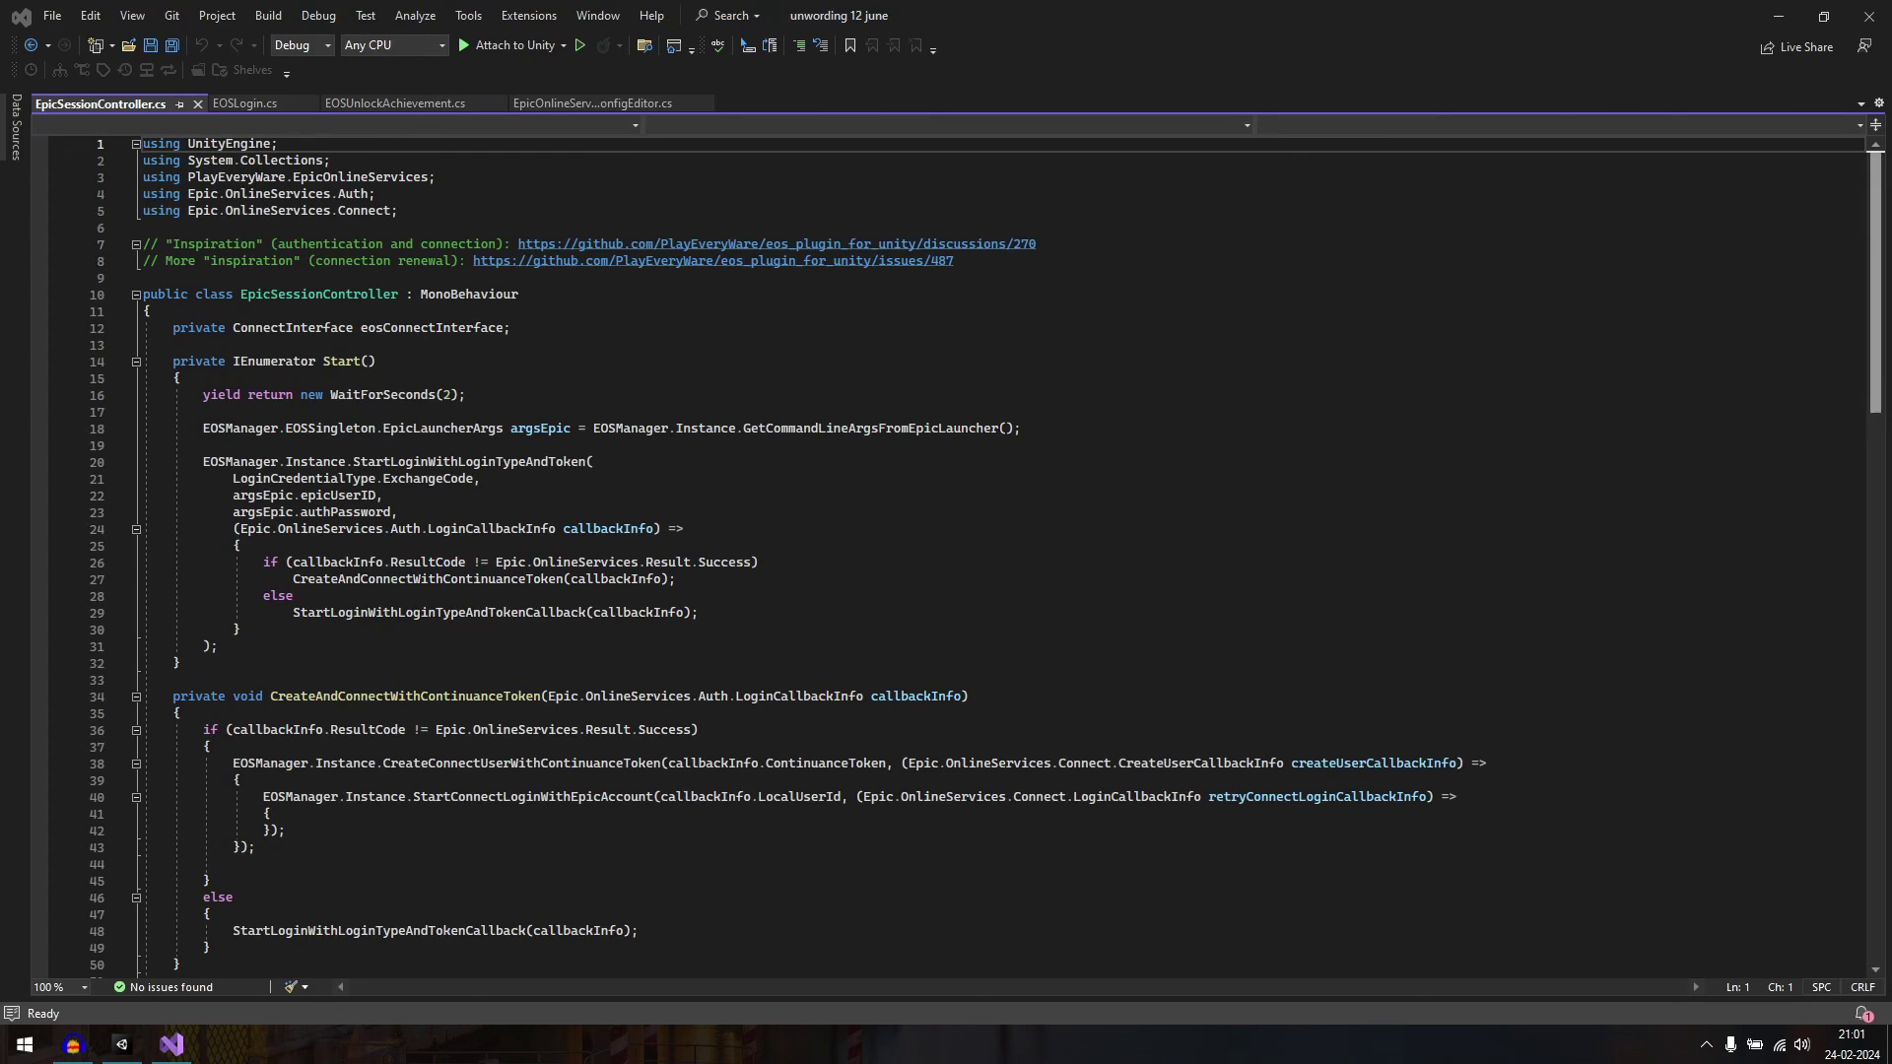
{"action": "scroll", "coordinate": [946, 552], "scroll_direction": "down", "scroll_amount": 6}
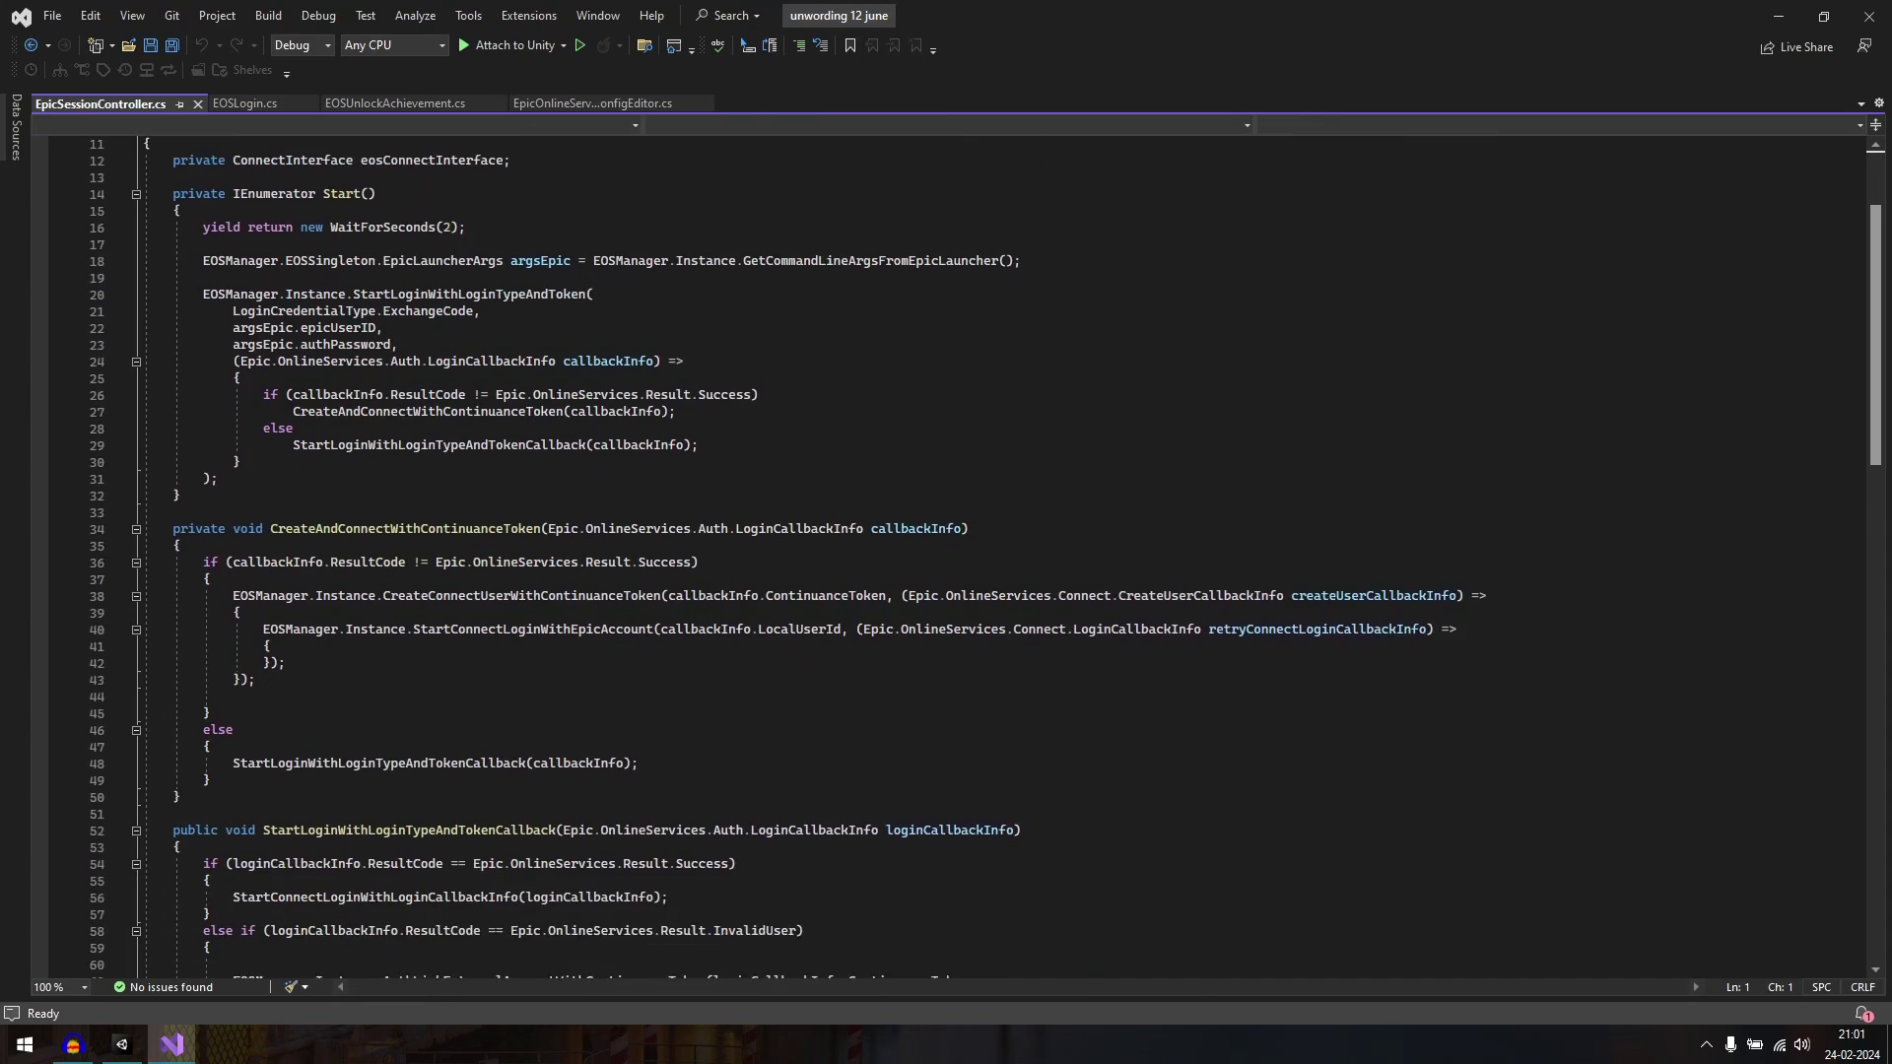
{"action": "scroll", "coordinate": [946, 551], "scroll_direction": "down", "scroll_amount": 9}
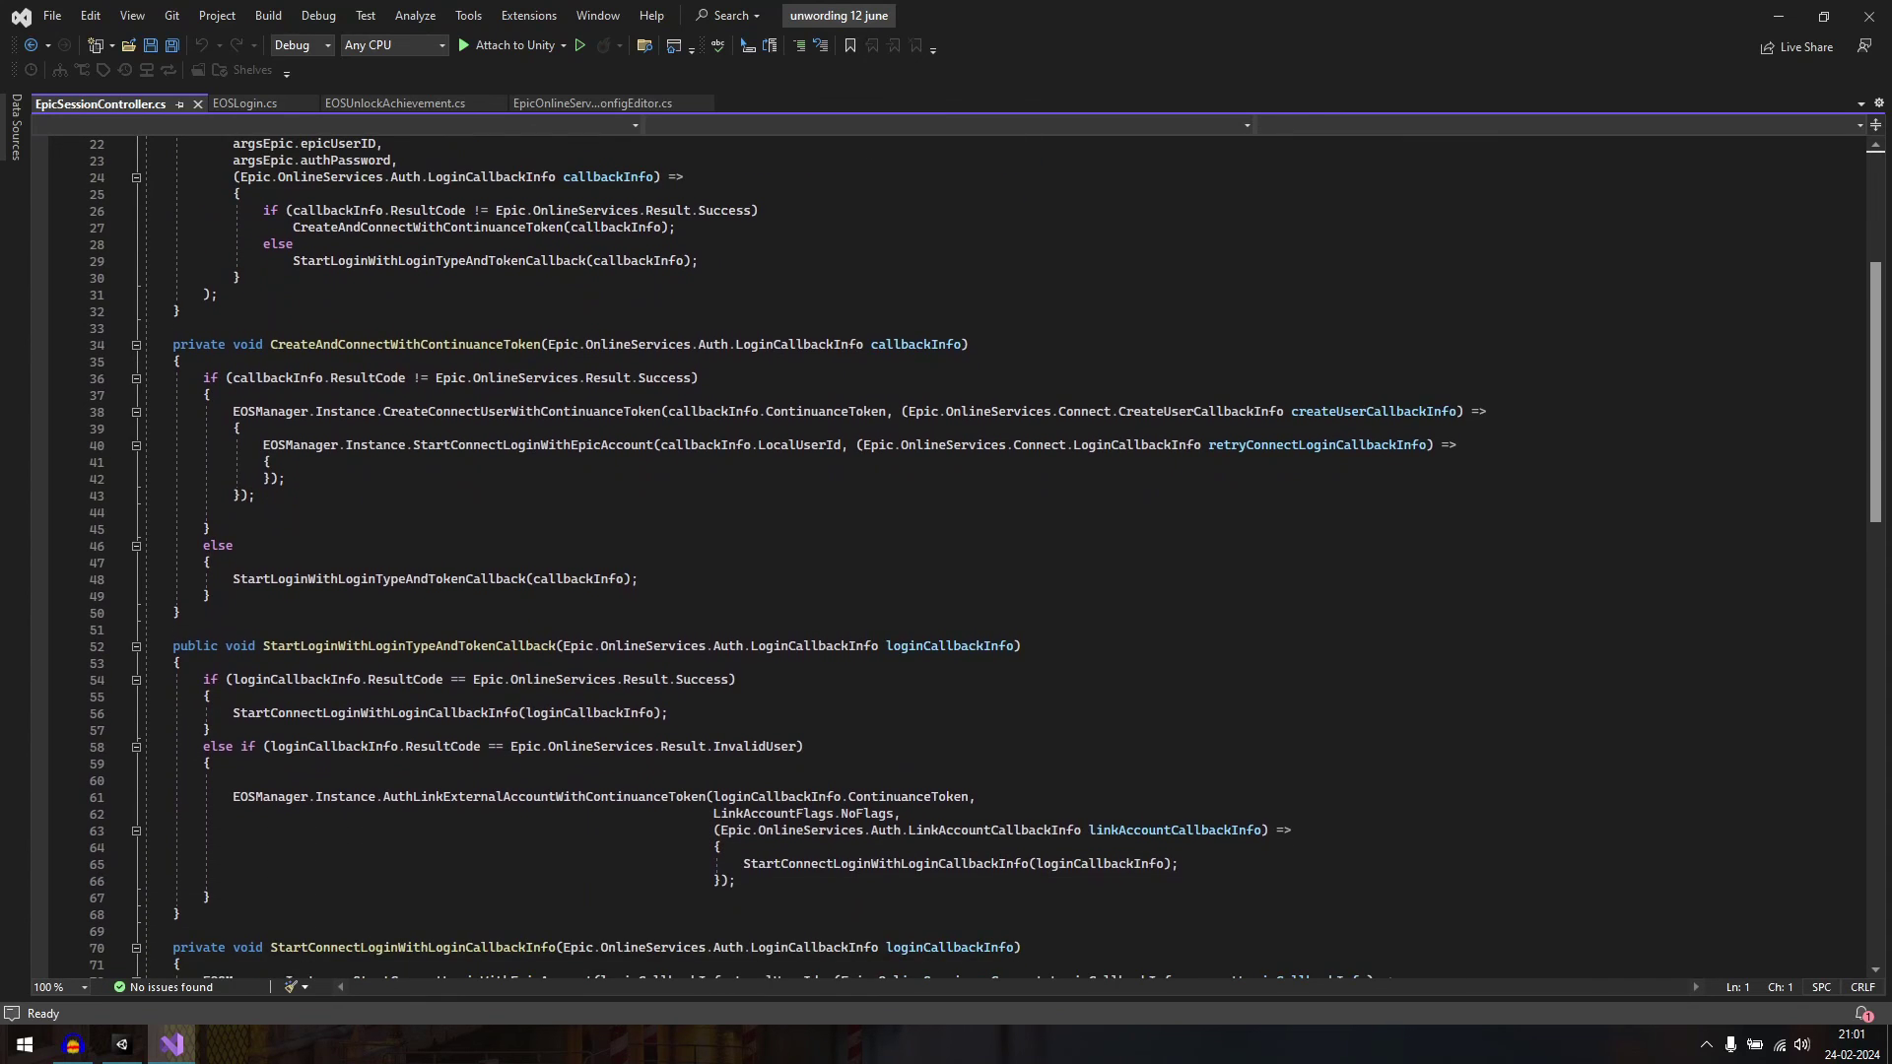
{"action": "scroll", "coordinate": [946, 552], "scroll_direction": "down", "scroll_amount": 7}
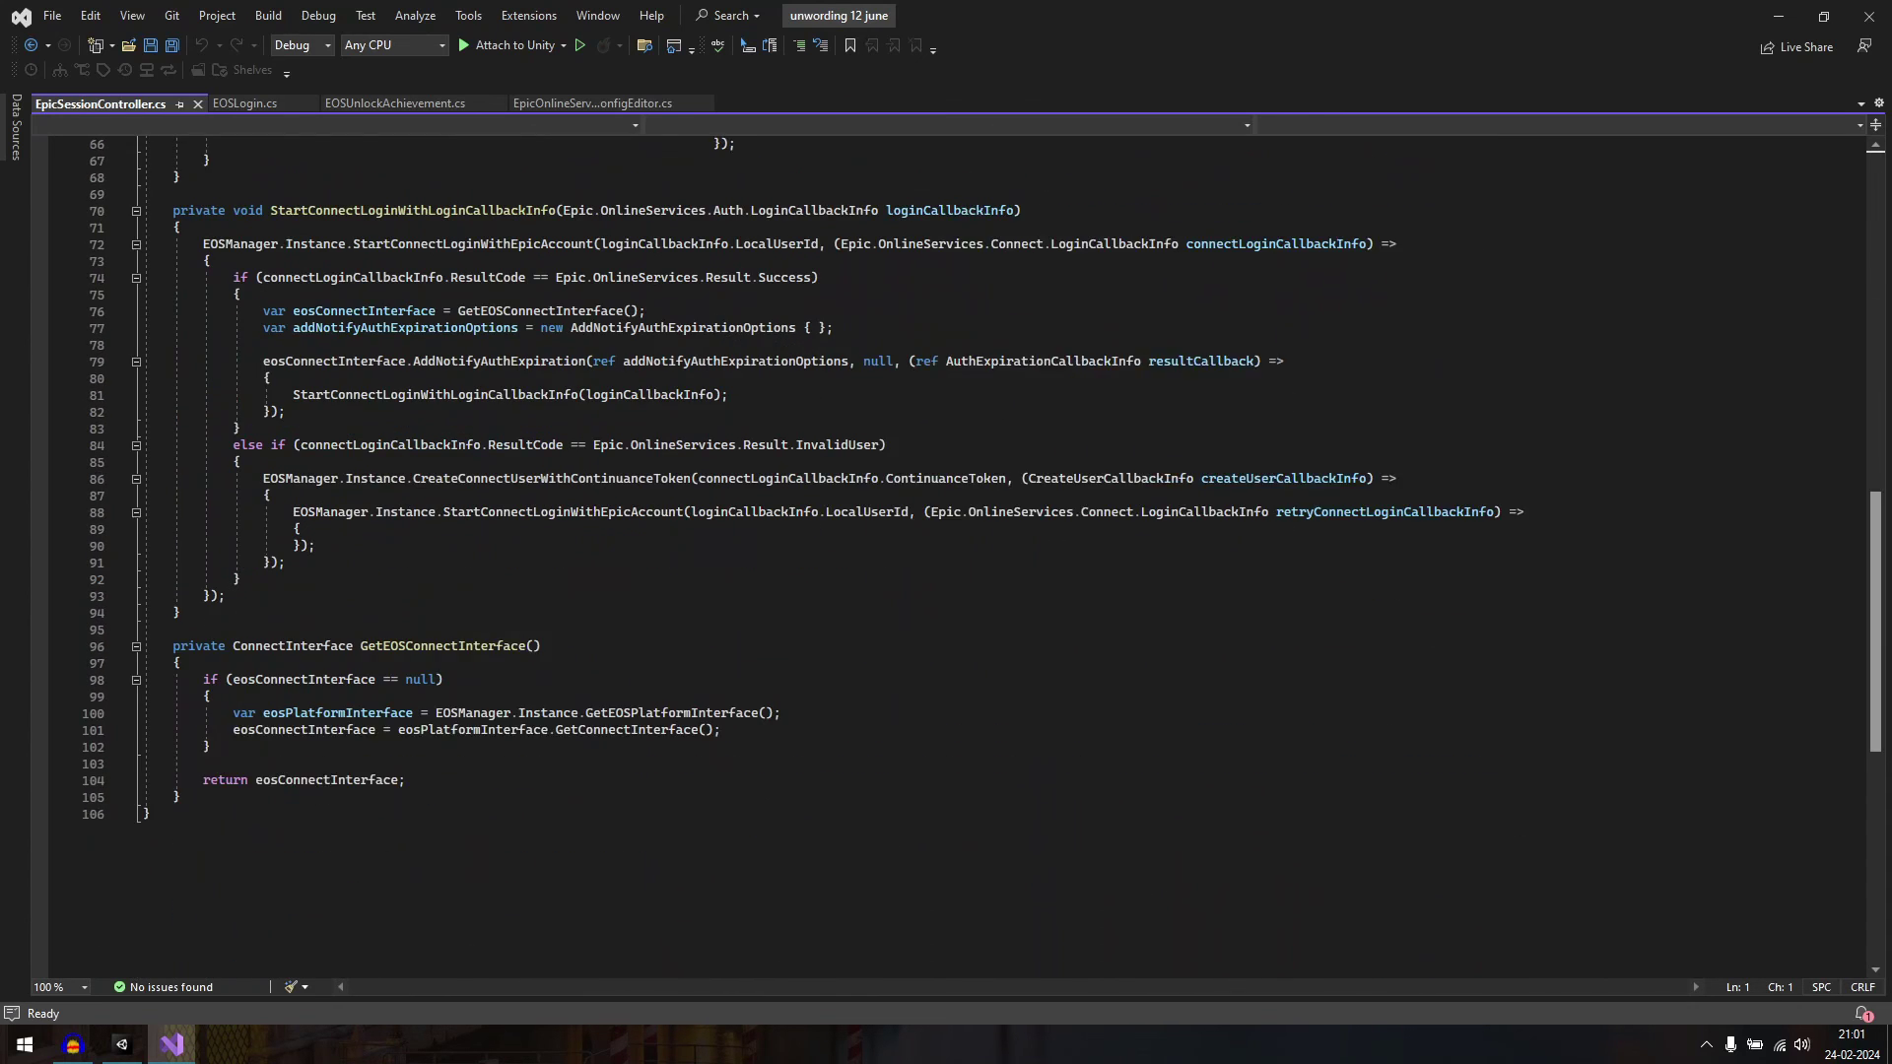